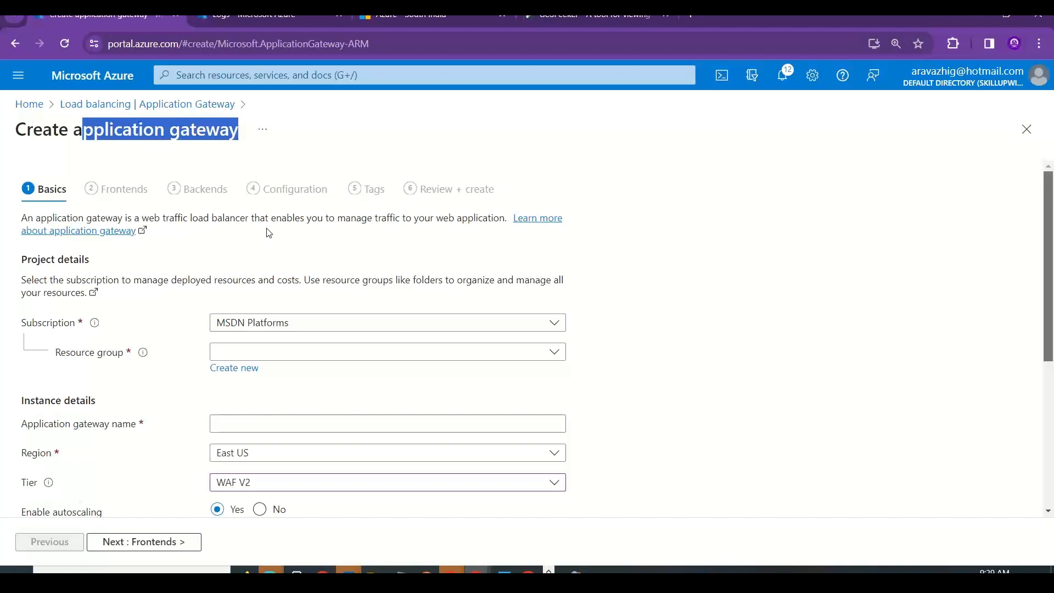
Switch to the Excel notes, fill the "Azure WAF" heading cell A1 with light blue, and show the Front Door sheet.
{"action": "left_click", "coordinate": [268, 233]}
{"action": "key", "text": "alt+Tab"}
{"action": "key", "text": "alt+Tab"}
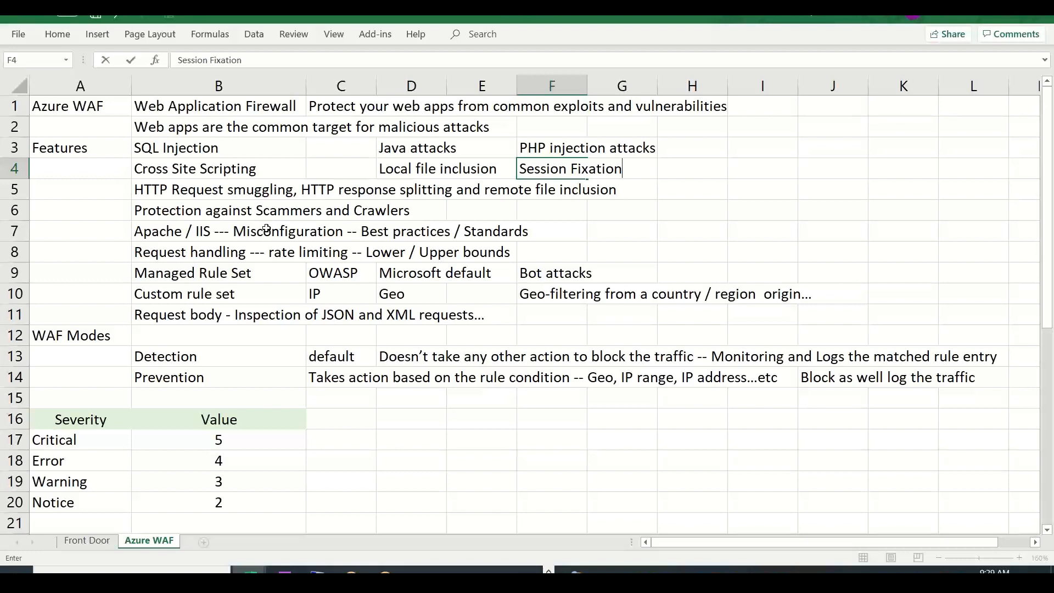
{"action": "left_click", "coordinate": [95, 106]}
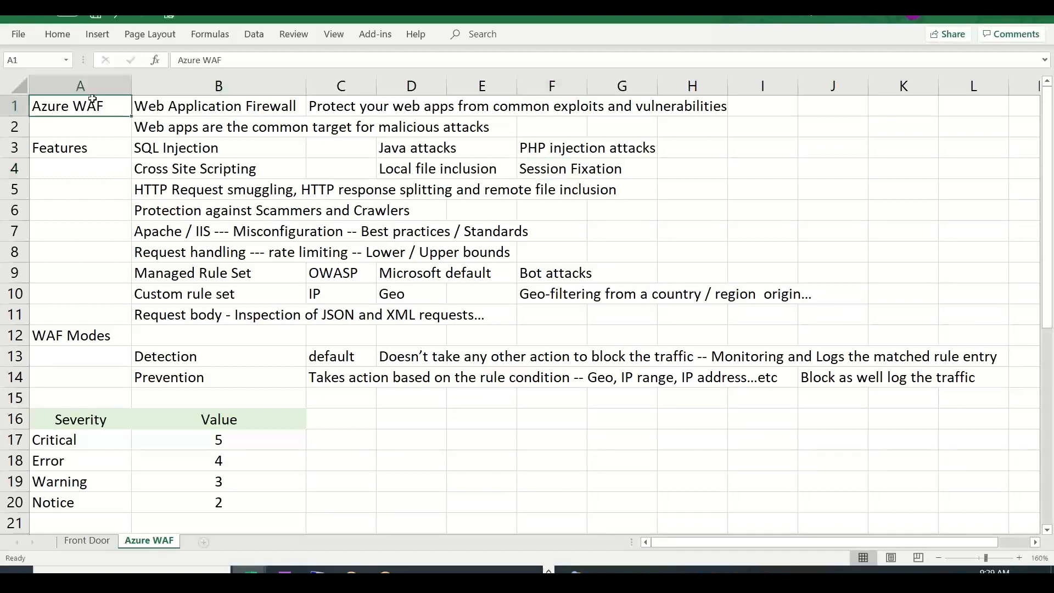
{"action": "left_click", "coordinate": [67, 42]}
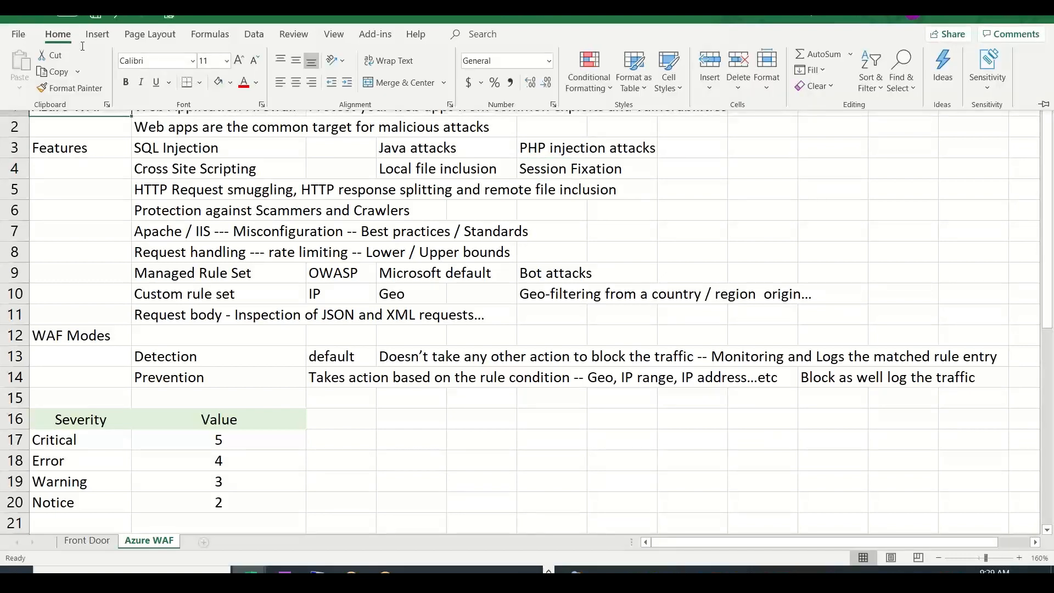
{"action": "left_click", "coordinate": [228, 84]}
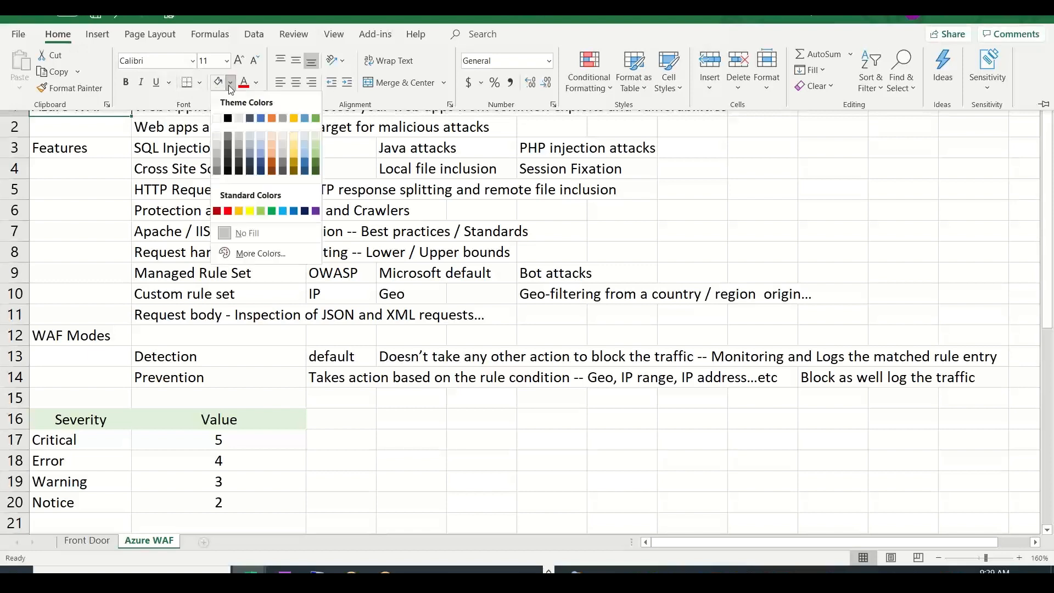
{"action": "left_click", "coordinate": [305, 133]}
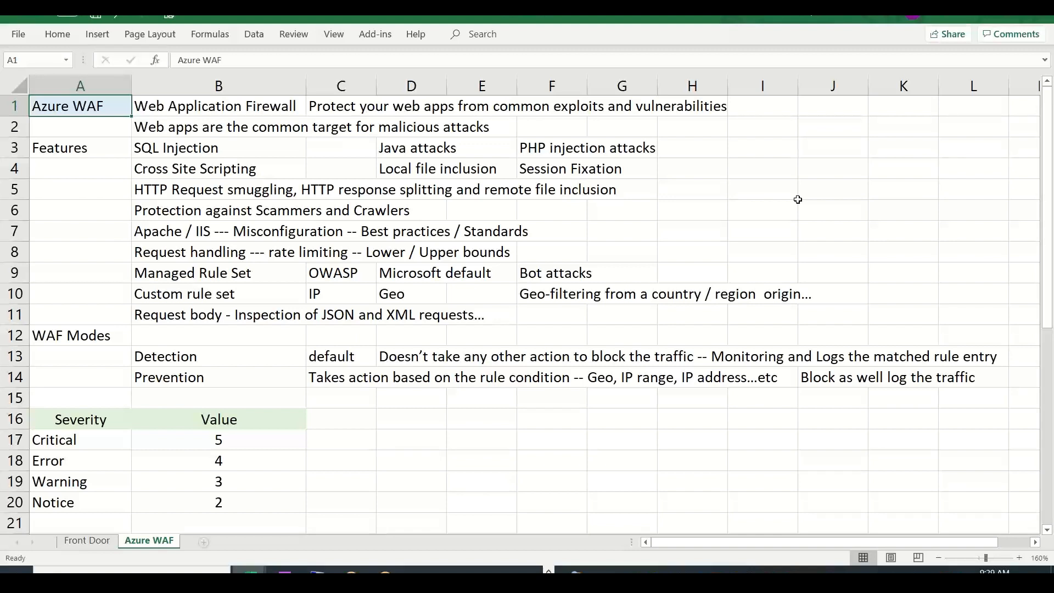
{"action": "left_click", "coordinate": [99, 546]}
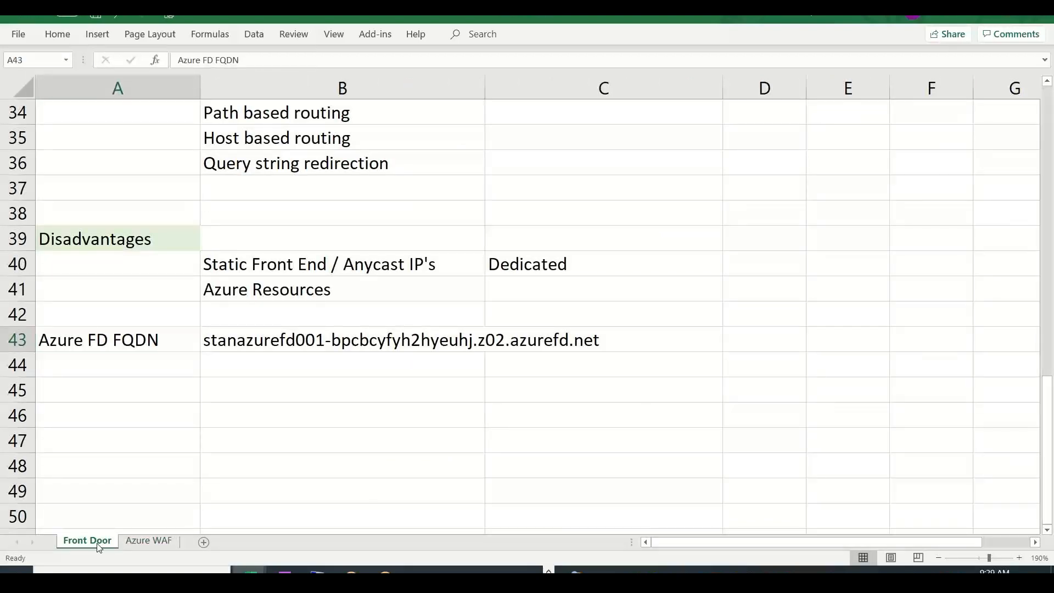
Switch to the Azure portal's Logs page in the browser and rerun the AzureDiagnostics query for the last hour.
{"action": "key", "text": "alt+Tab"}
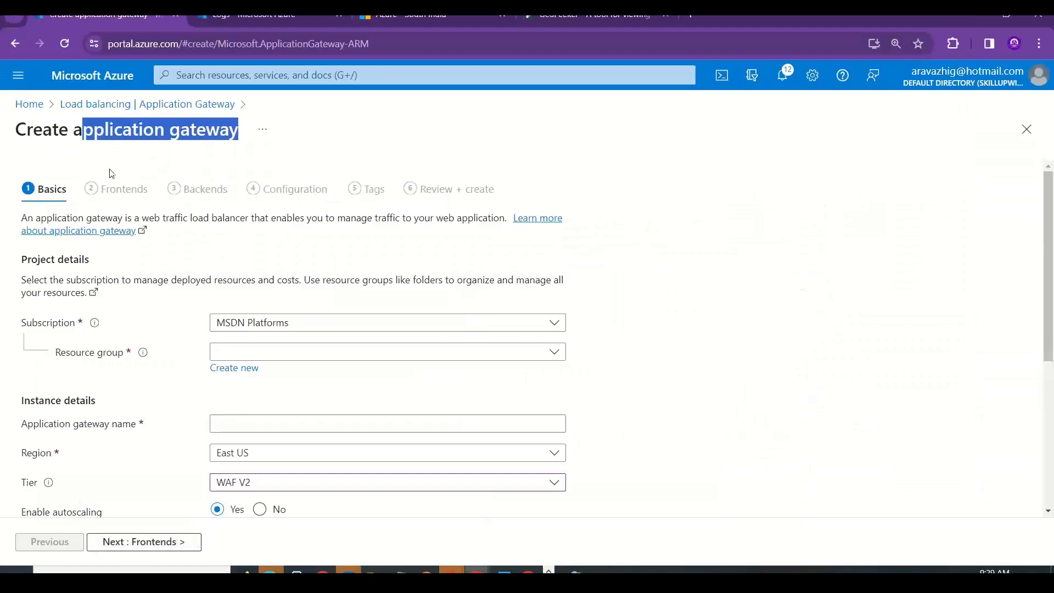
{"action": "left_click", "coordinate": [249, 16]}
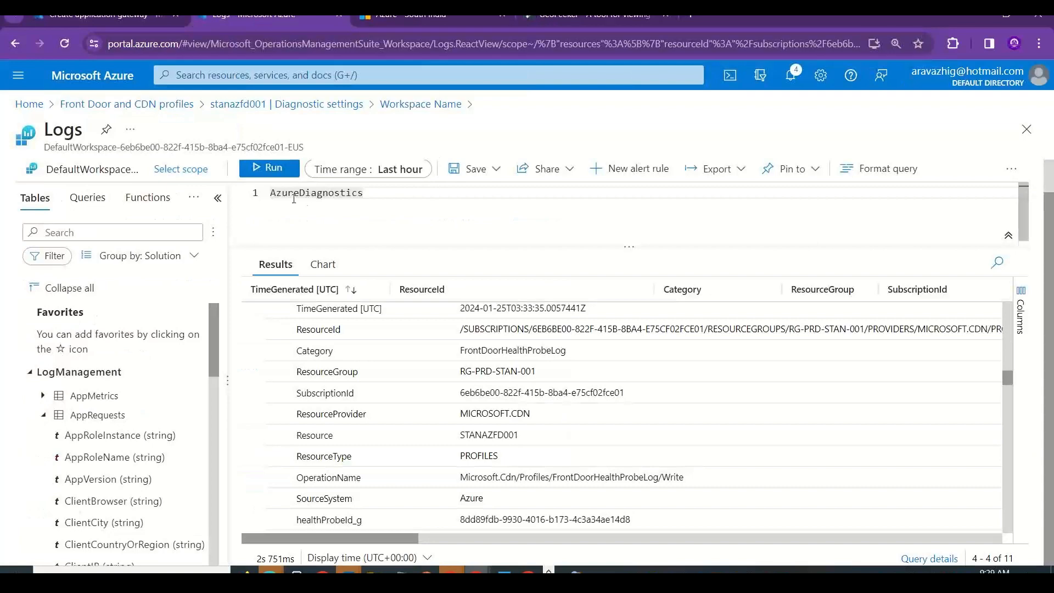
{"action": "left_click", "coordinate": [269, 171]}
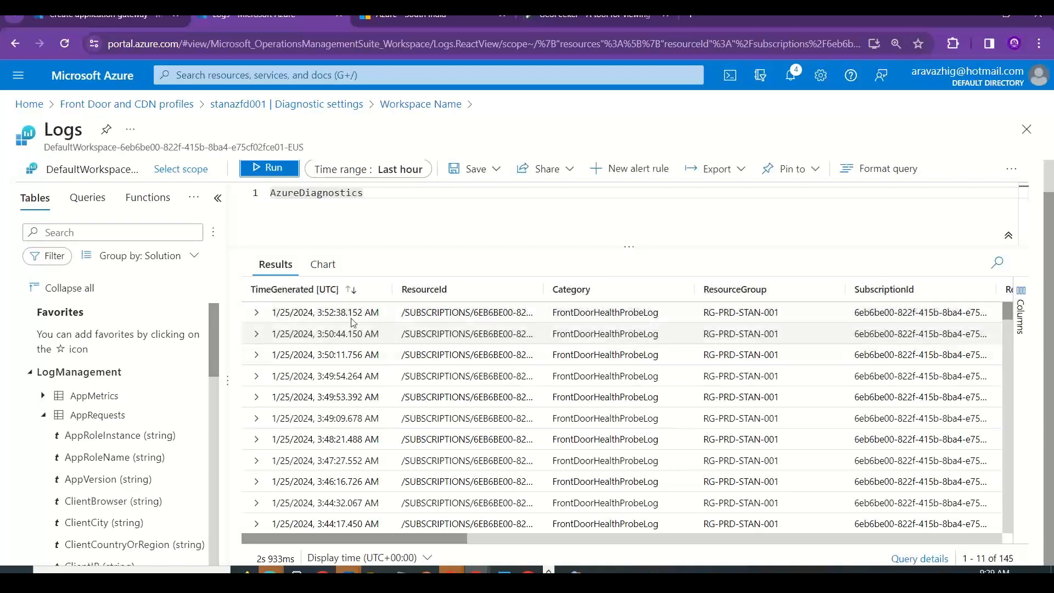
Expand several FrontDoorHealthProbeLog entries in the query results and examine their details.
{"action": "mouse_move", "coordinate": [1008, 316]}
{"action": "left_mouse_down"}
{"action": "mouse_move", "coordinate": [1007, 522]}
{"action": "mouse_move", "coordinate": [1006, 311]}
{"action": "left_mouse_up"}
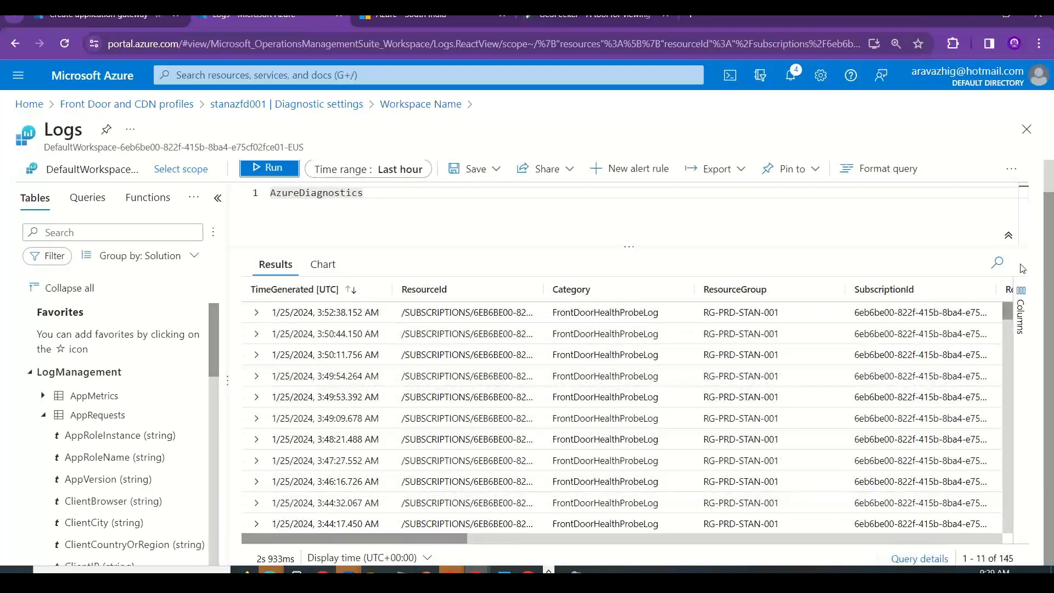
{"action": "left_click", "coordinate": [262, 336]}
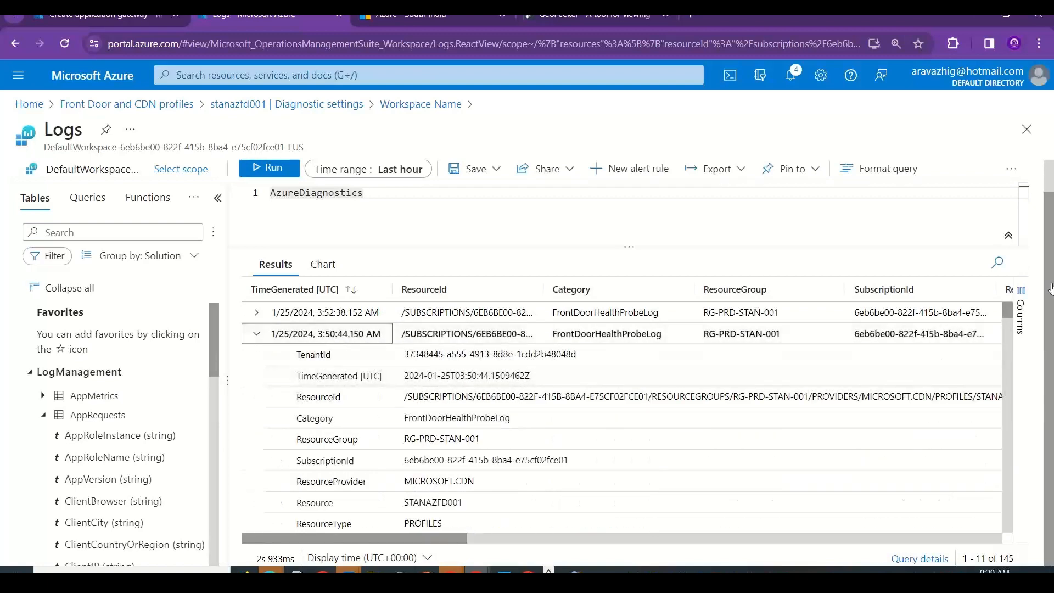
{"action": "scroll", "coordinate": [705, 416], "scroll_direction": "down", "scroll_amount": 3}
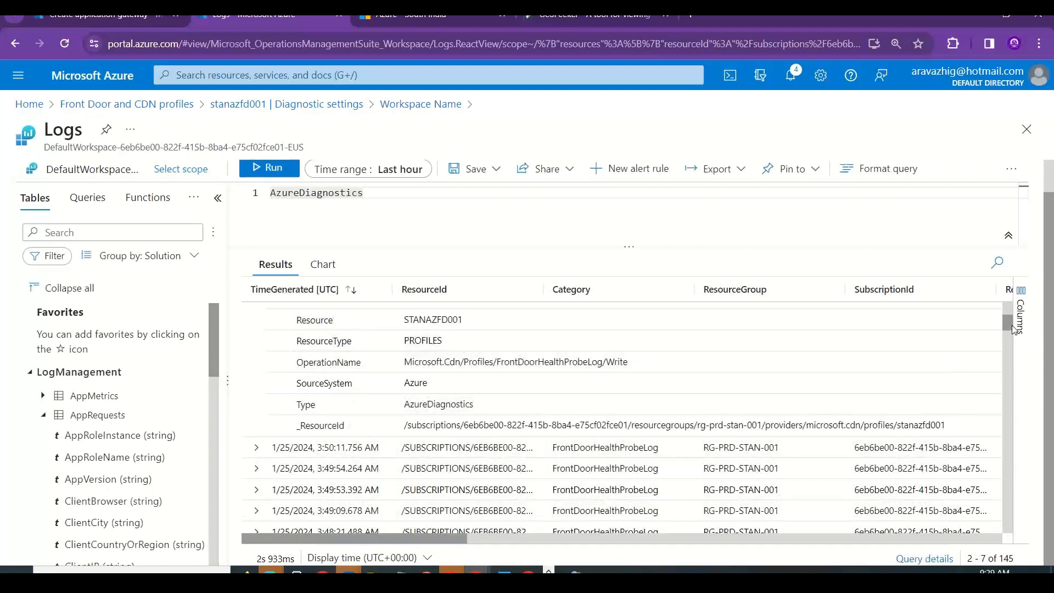
{"action": "left_click", "coordinate": [872, 446]}
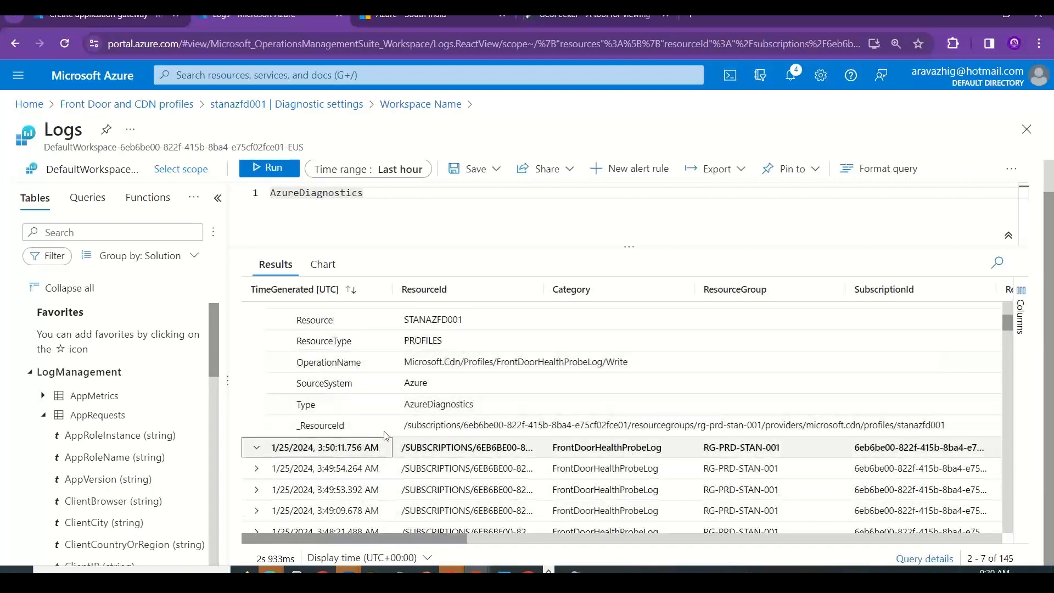
{"action": "left_click_drag", "start_coordinate": [1007, 320], "coordinate": [1011, 340]}
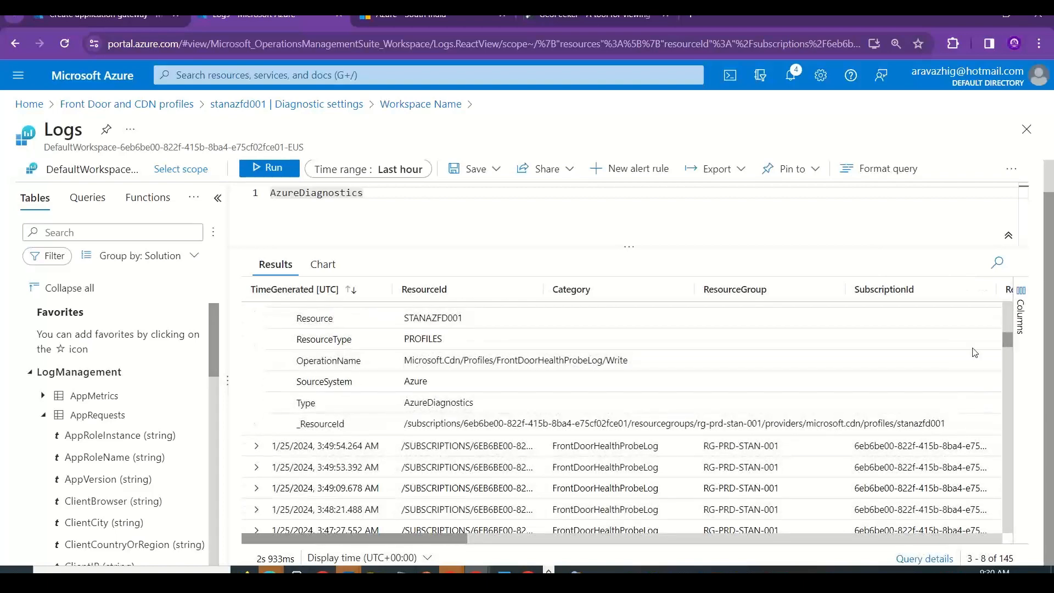
{"action": "left_click", "coordinate": [292, 442]}
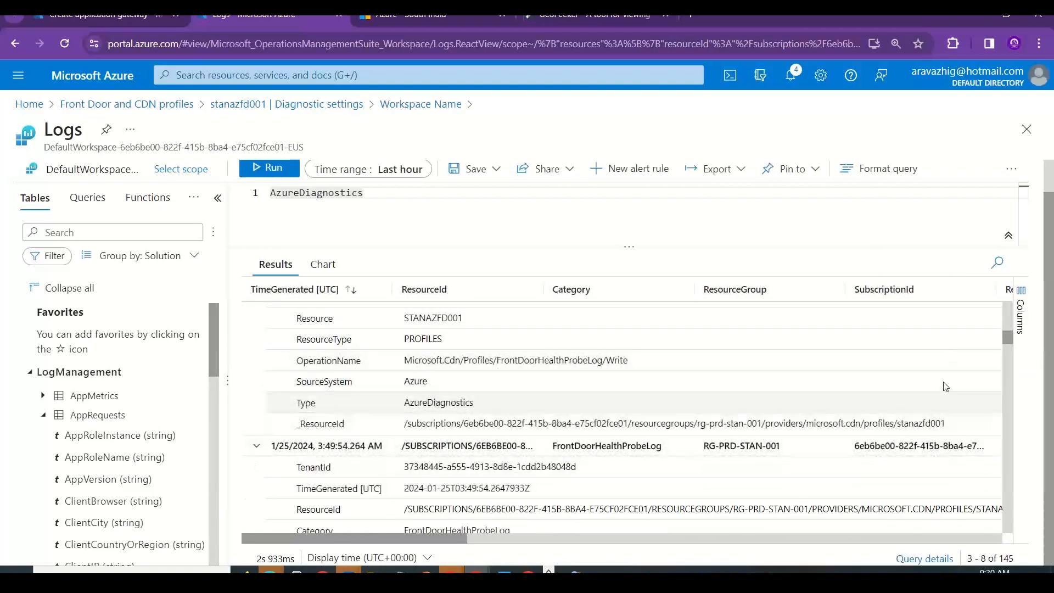
{"action": "left_click_drag", "start_coordinate": [1012, 343], "coordinate": [1008, 363]}
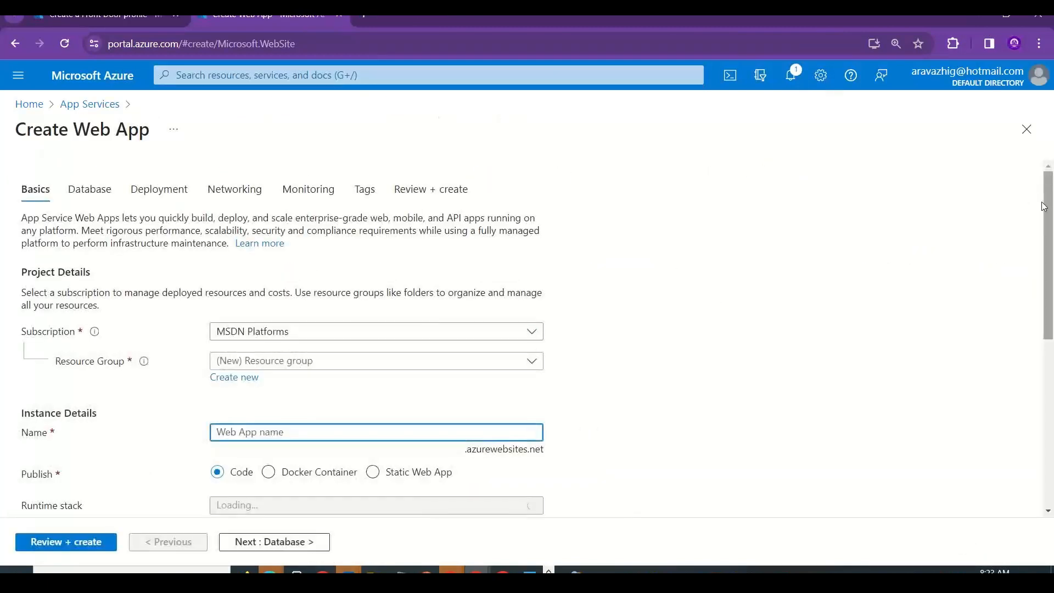
Set the new web app's resource group to RG-PRD-STAN-001 and its runtime stack to ASP.NET V4.8.
{"action": "scroll", "coordinate": [1052, 258], "scroll_direction": "down", "scroll_amount": 1}
{"action": "scroll", "coordinate": [1052, 257], "scroll_direction": "down", "scroll_amount": 2}
{"action": "left_click", "coordinate": [496, 235]}
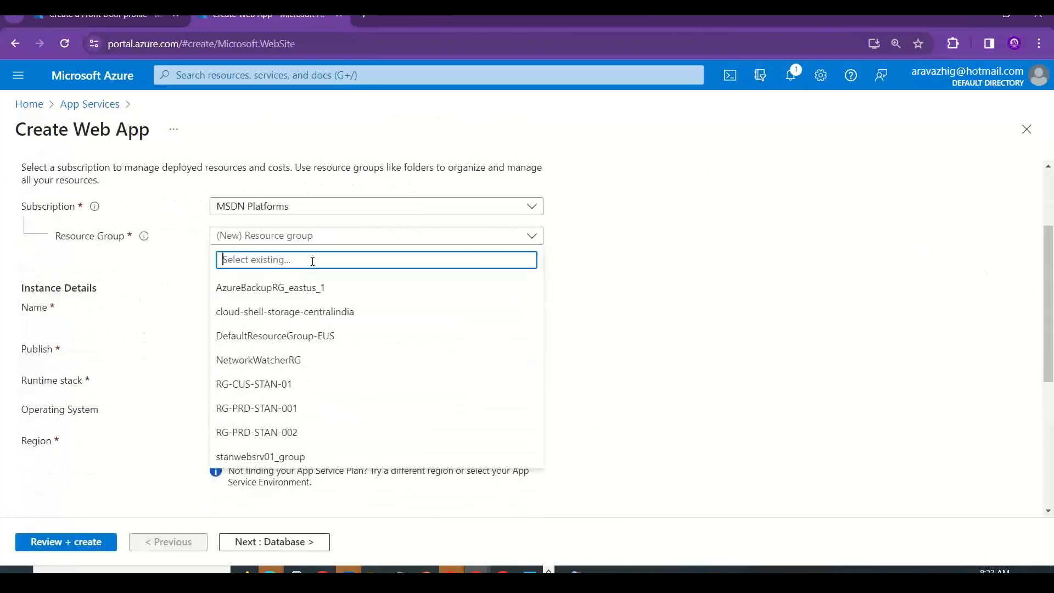
{"action": "left_click", "coordinate": [286, 409]}
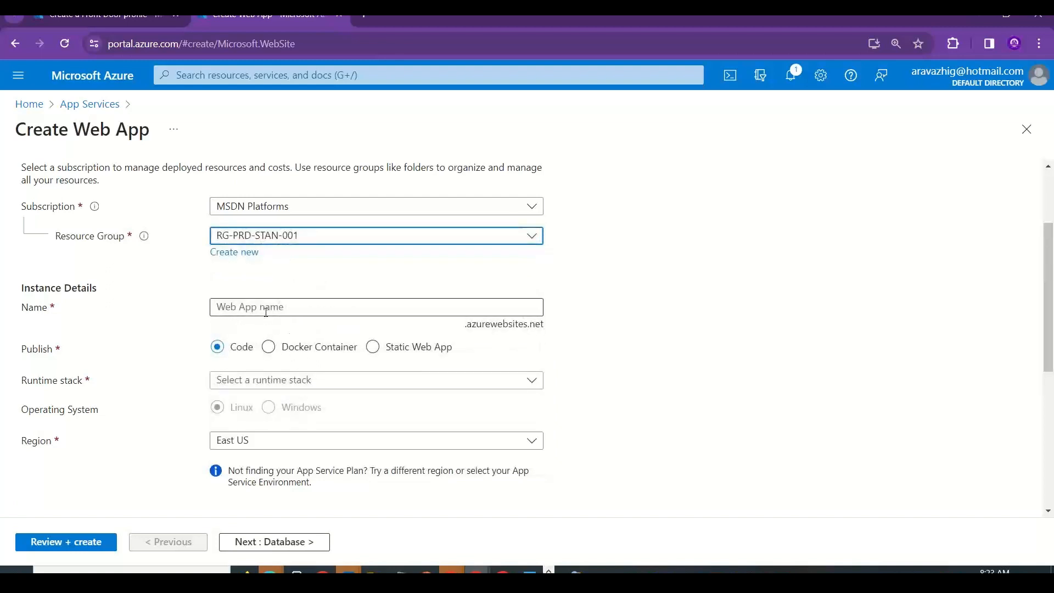
{"action": "left_click", "coordinate": [353, 382]}
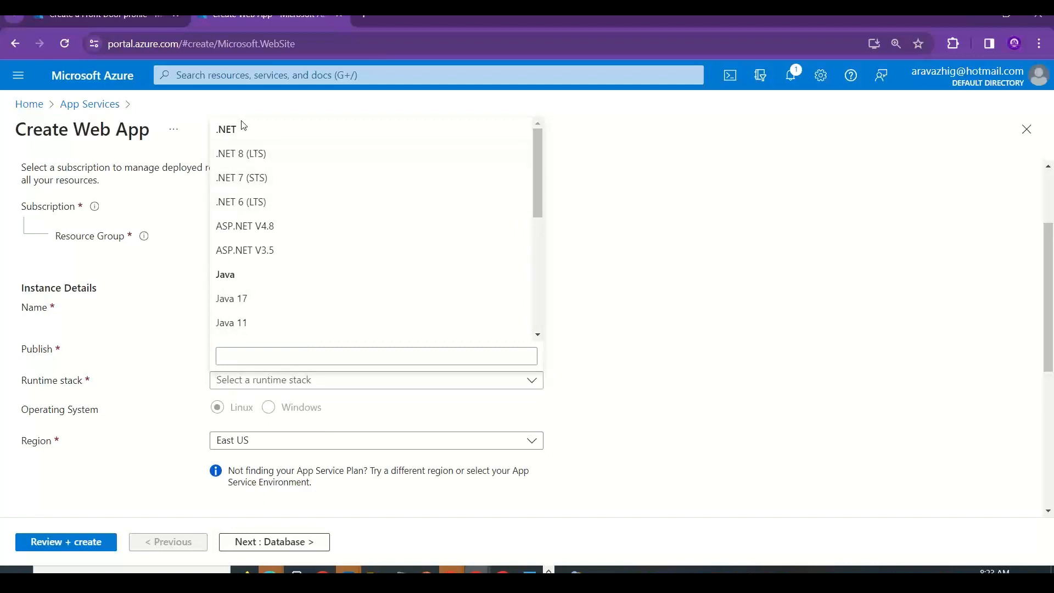
{"action": "left_click", "coordinate": [257, 227]}
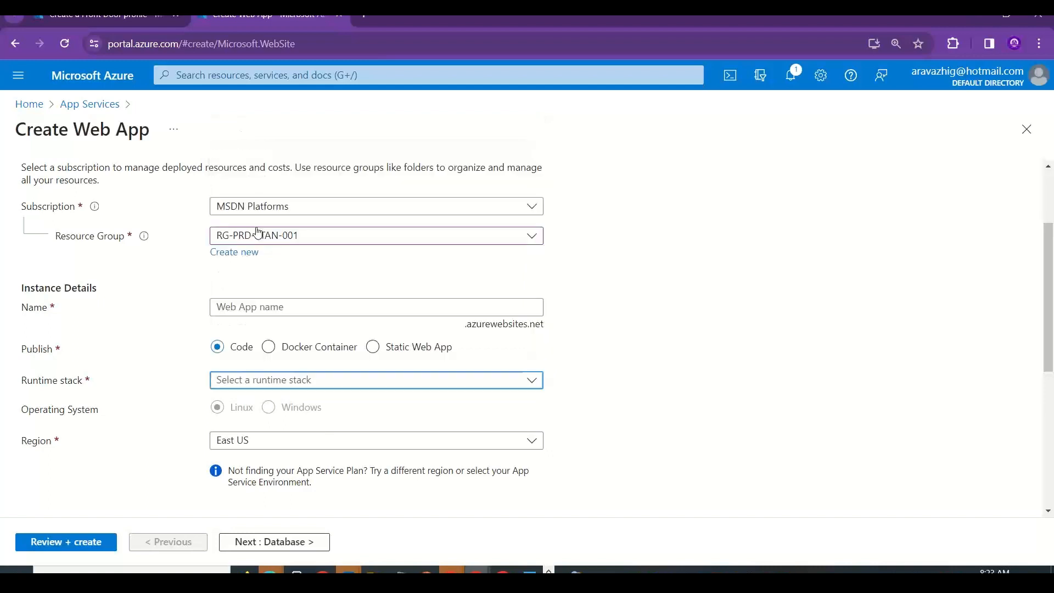
{"action": "scroll", "coordinate": [1050, 384], "scroll_direction": "down", "scroll_amount": 2}
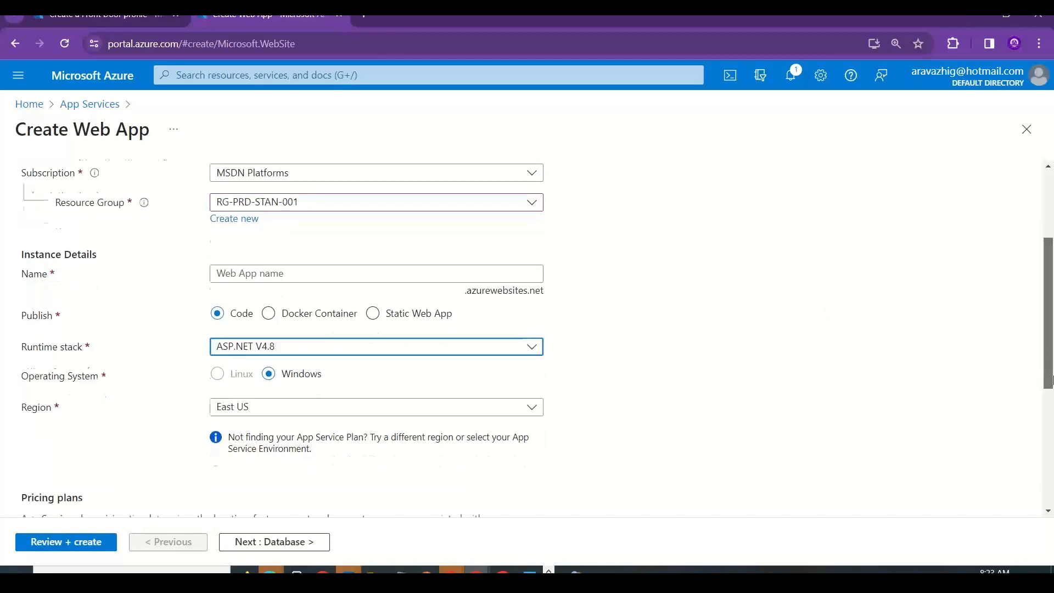
{"action": "left_click_drag", "start_coordinate": [1050, 400], "coordinate": [1051, 433]}
{"action": "scroll", "coordinate": [358, 388], "scroll_direction": "up", "scroll_amount": 4}
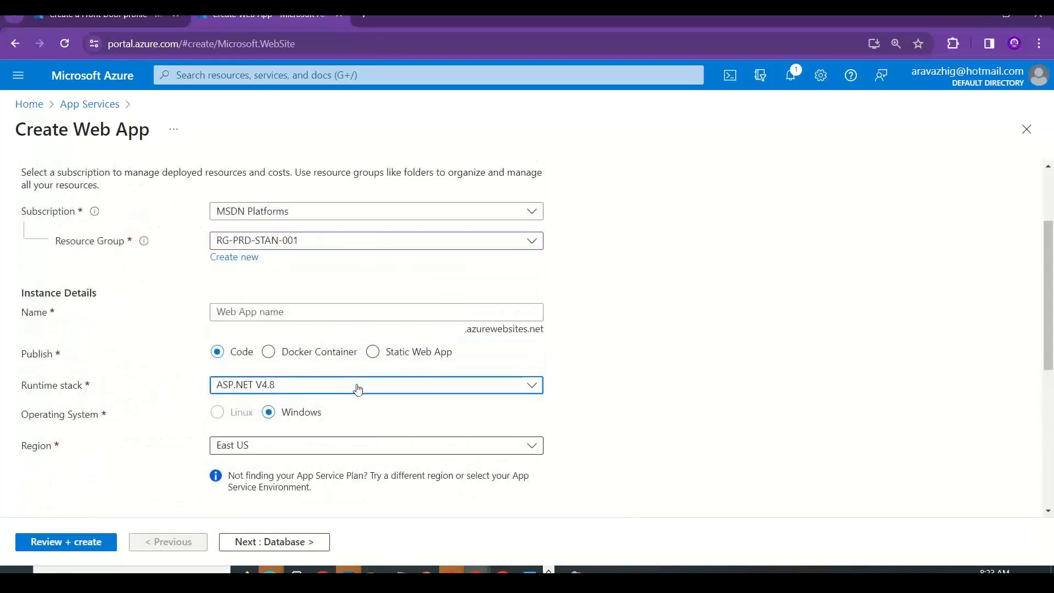
Name the web app staneuswa001, review its configuration and create it.
{"action": "left_click", "coordinate": [327, 308]}
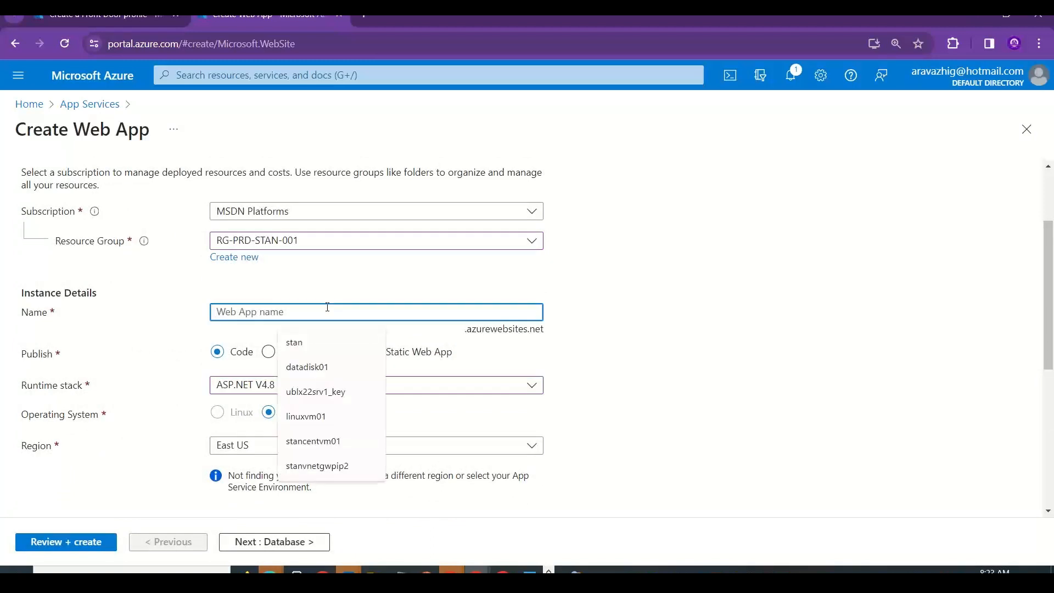
{"action": "type", "text": "staneusw"}
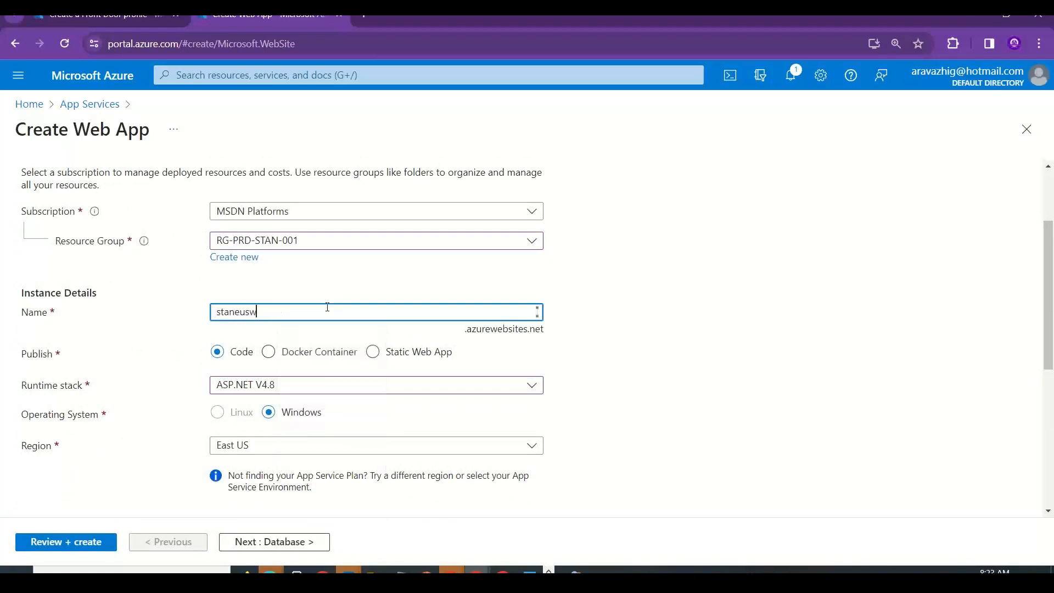
{"action": "type", "text": "a001"}
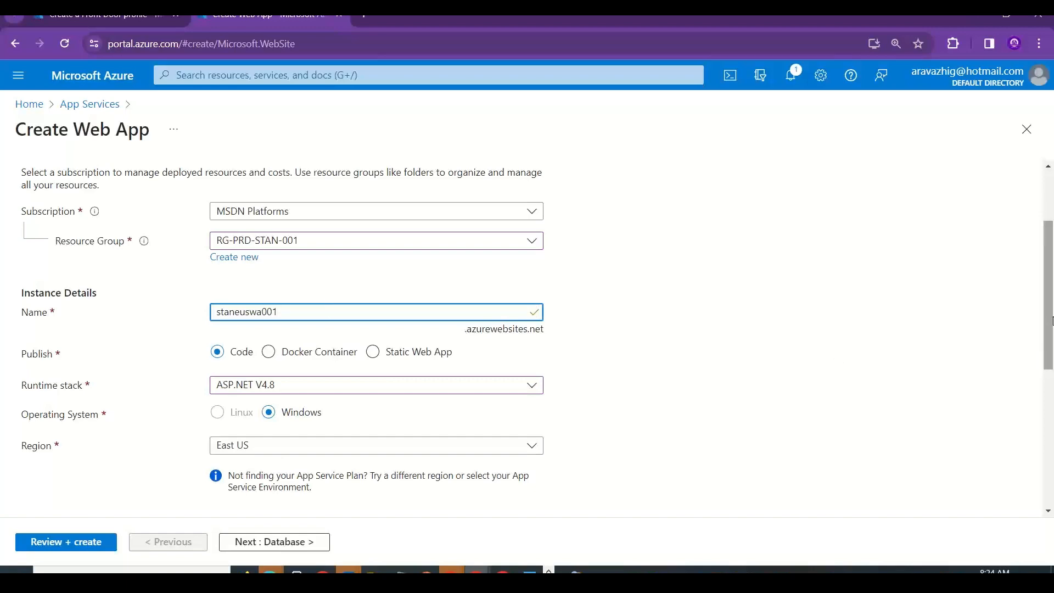
{"action": "left_click_drag", "start_coordinate": [1051, 321], "coordinate": [1049, 189]}
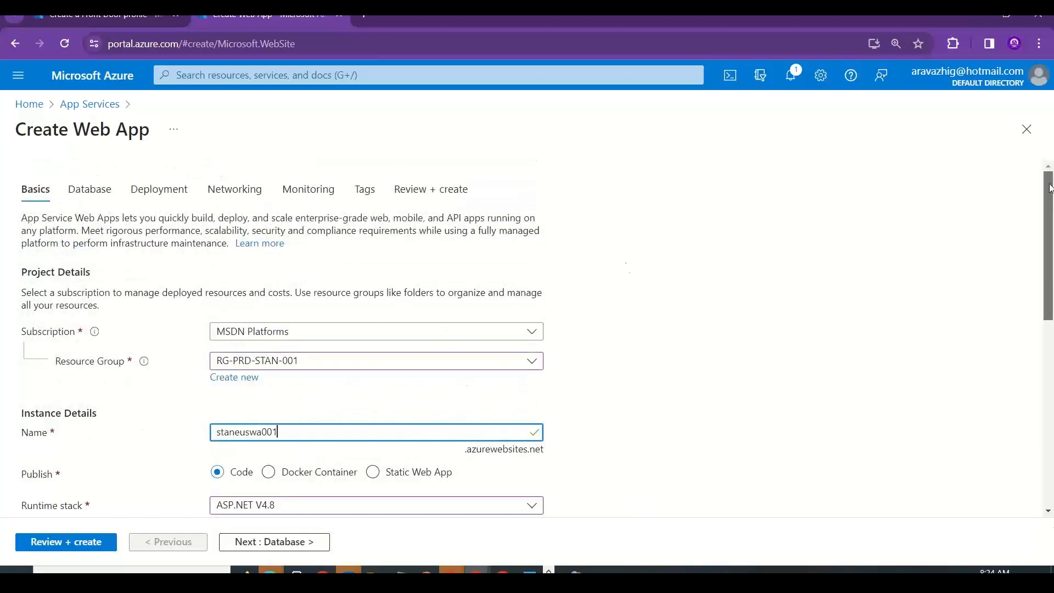
{"action": "left_click", "coordinate": [94, 542]}
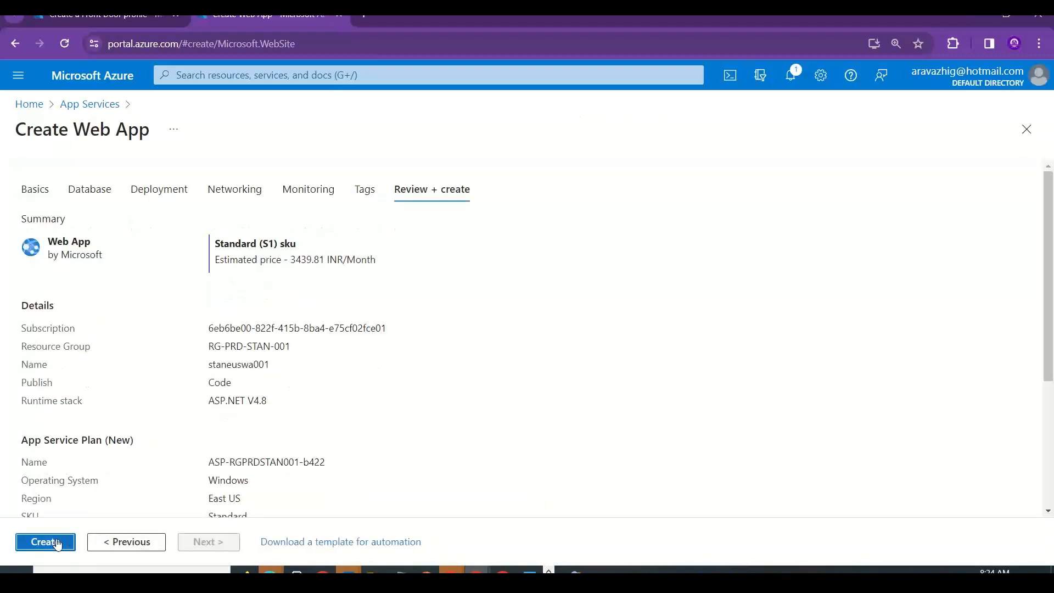
{"action": "left_click", "coordinate": [57, 543]}
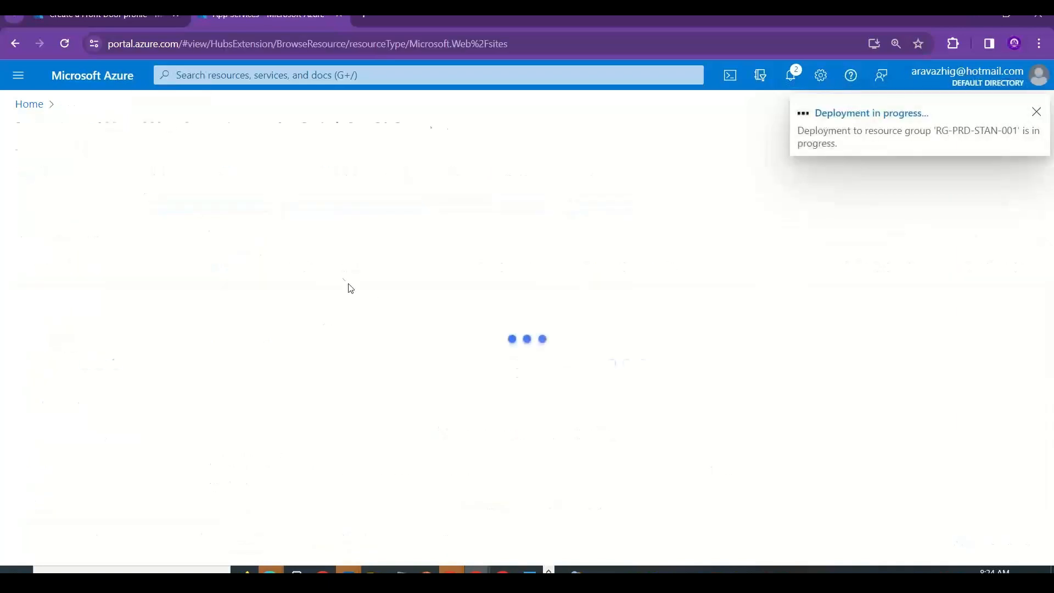
Go back through the portal home to App Services and start creating another web app.
{"action": "left_click", "coordinate": [20, 105]}
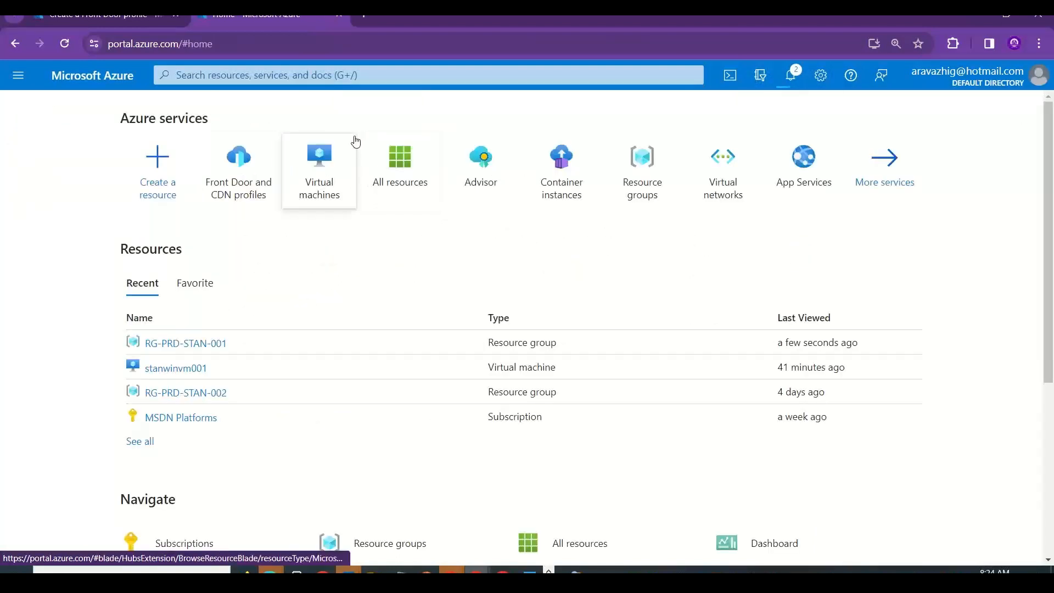
{"action": "left_click", "coordinate": [803, 162]}
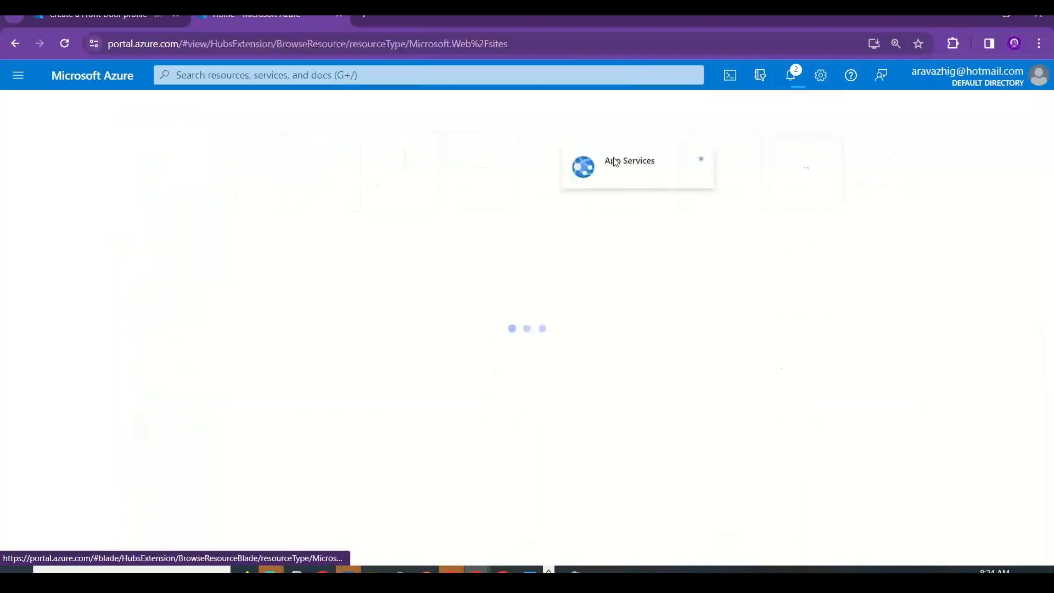
{"action": "left_click", "coordinate": [79, 179]}
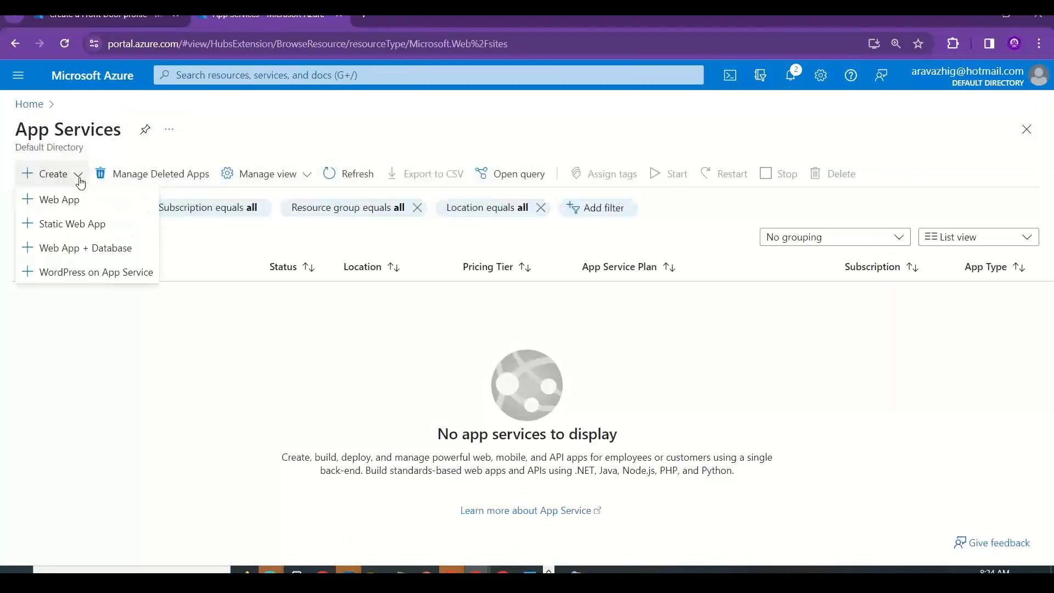
{"action": "left_click", "coordinate": [78, 201]}
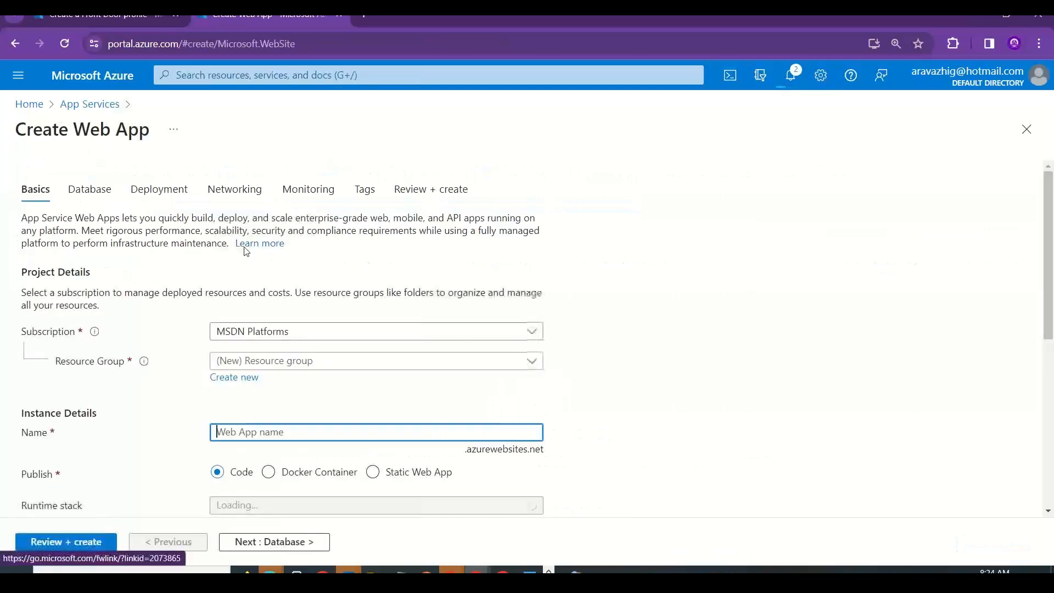
Set the new web app's resource group to RG-PRD-STAN-001 and its region to South India.
{"action": "left_click", "coordinate": [357, 360]}
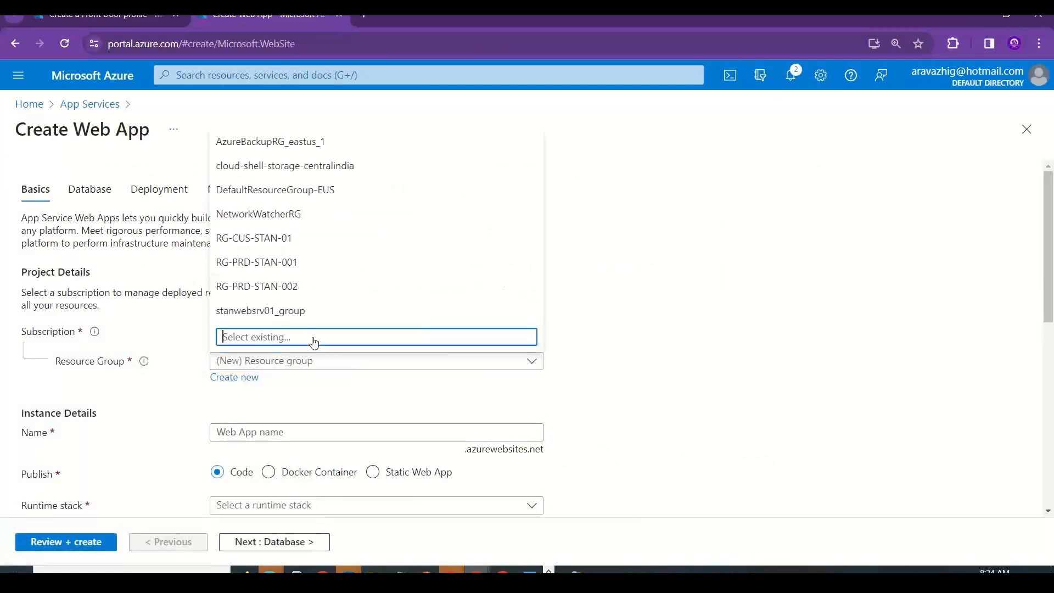
{"action": "left_click", "coordinate": [275, 263]}
{"action": "left_click", "coordinate": [274, 431]}
{"action": "type", "text": "stan"}
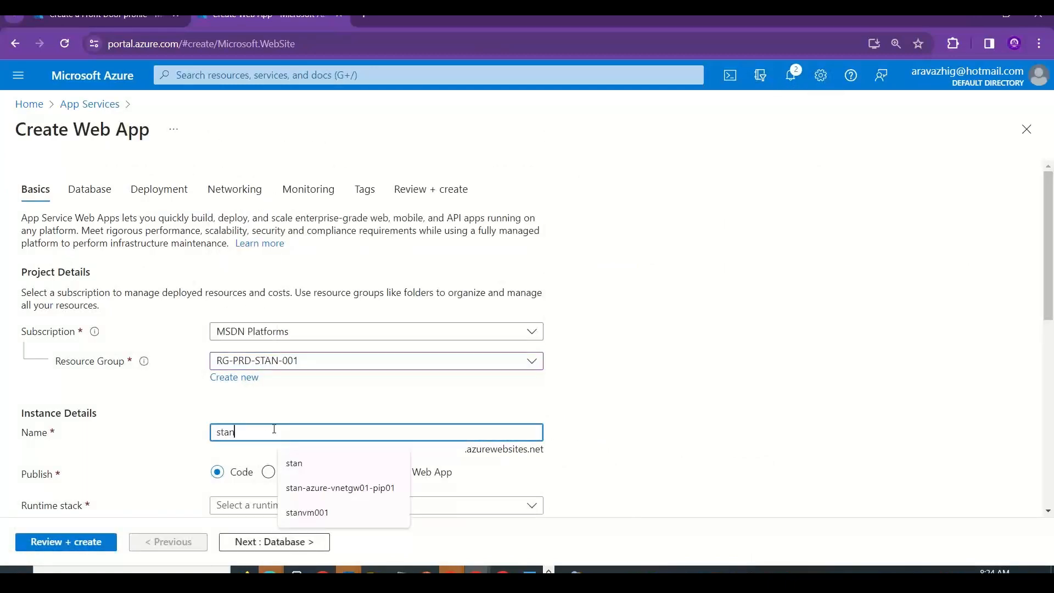
{"action": "scroll", "coordinate": [581, 389], "scroll_direction": "down", "scroll_amount": 3}
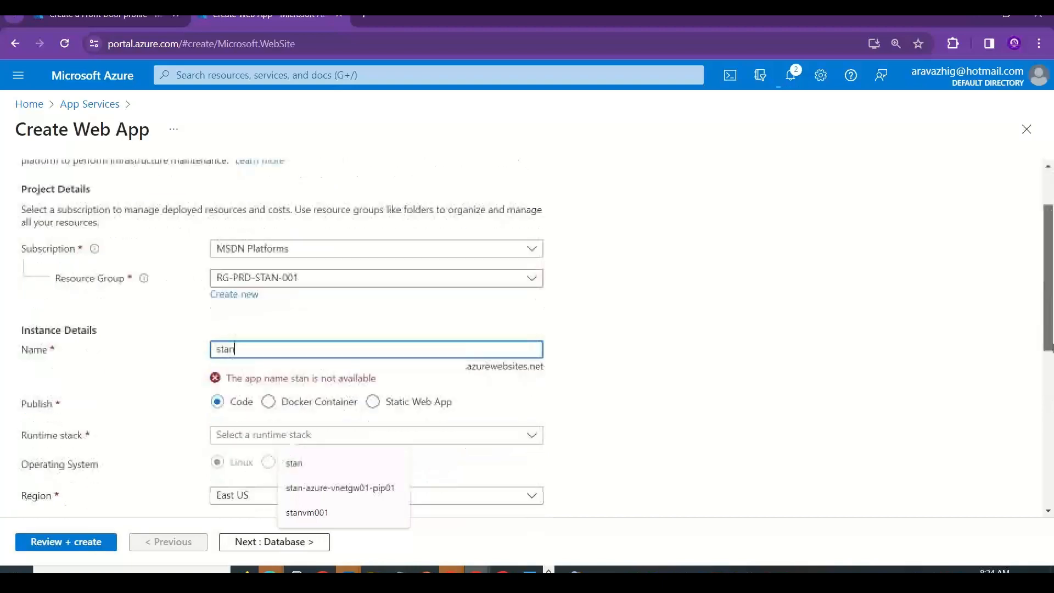
{"action": "left_click", "coordinate": [441, 415]}
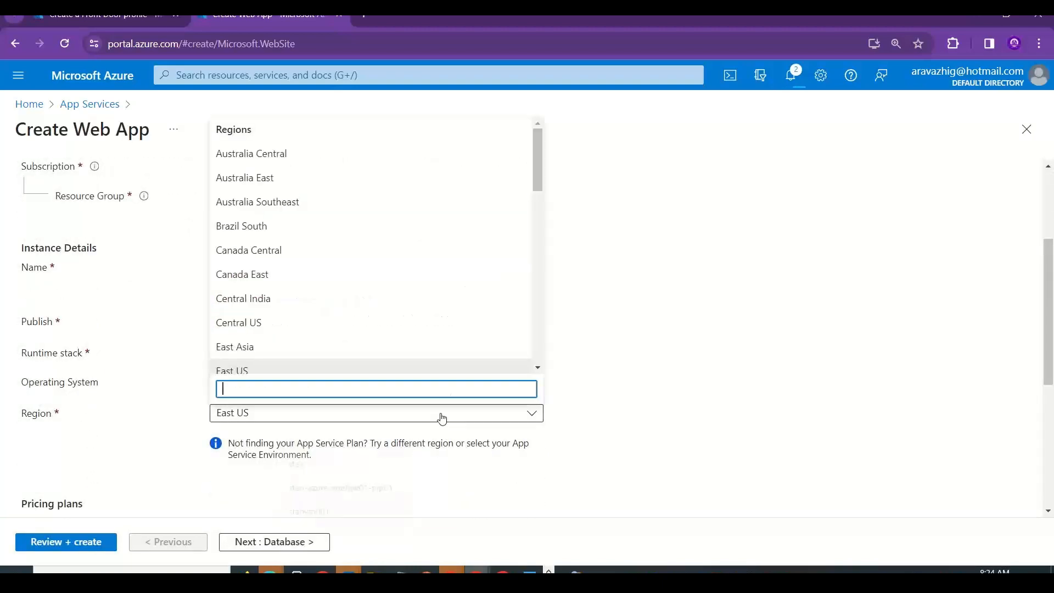
{"action": "left_click_drag", "start_coordinate": [550, 159], "coordinate": [550, 301]}
{"action": "left_click", "coordinate": [280, 232]}
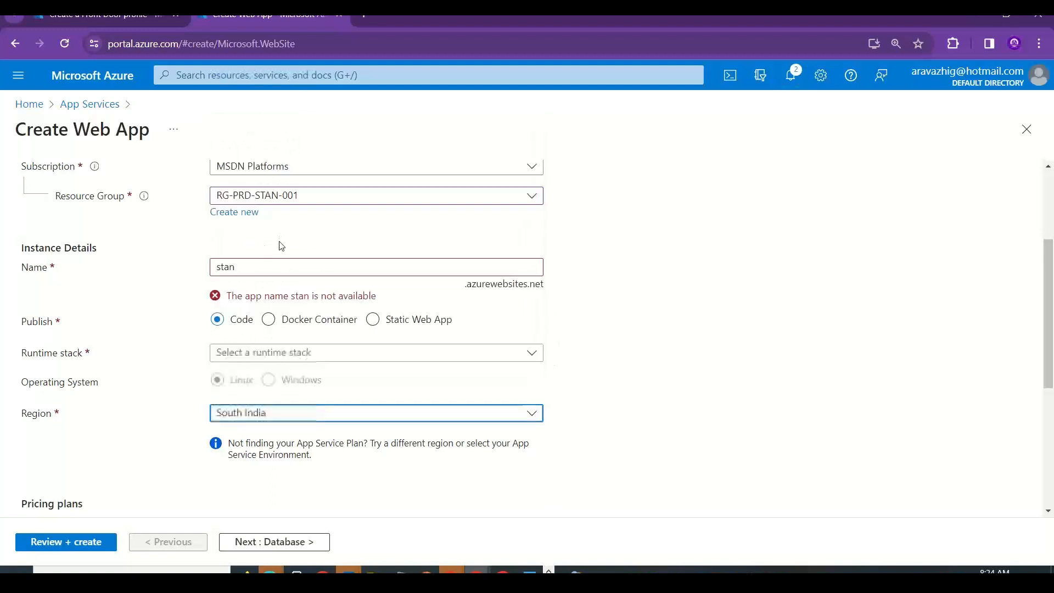
Name the web app stansindiawa01 and choose ASP.NET V4.8 as its runtime stack.
{"action": "left_click", "coordinate": [262, 265]}
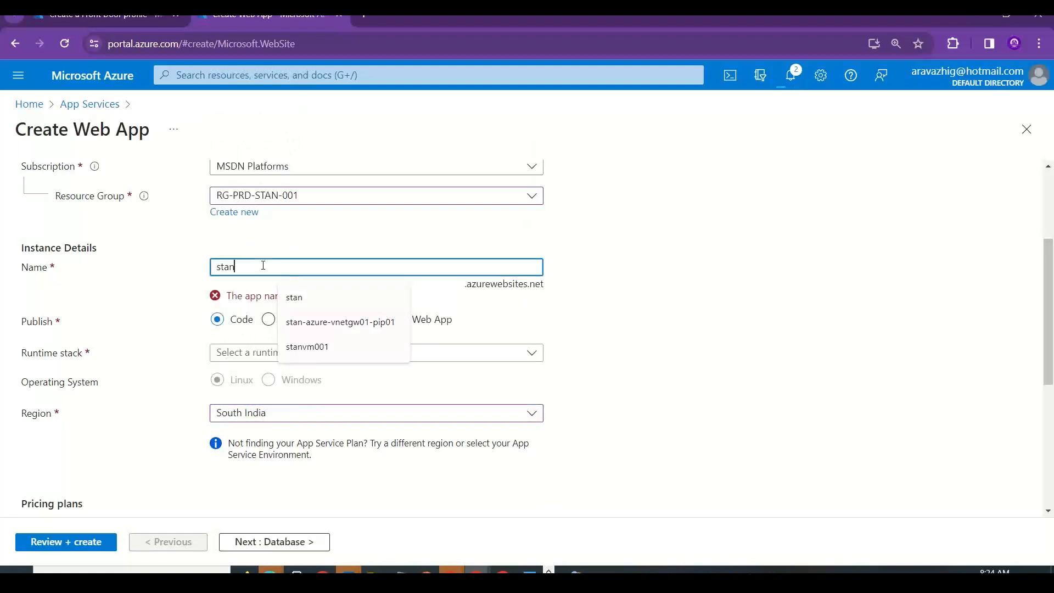
{"action": "type", "text": "si"}
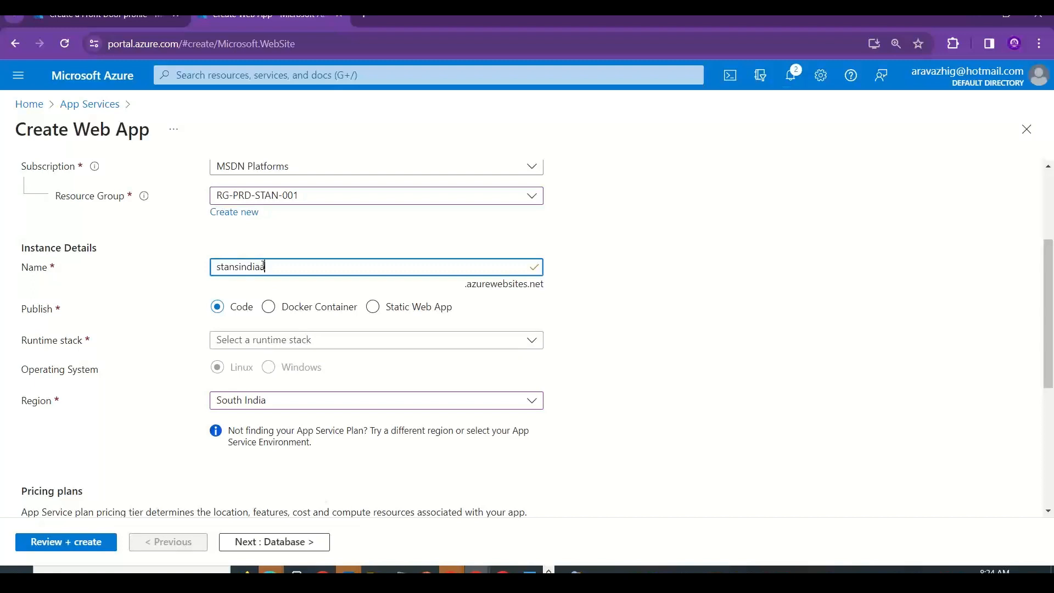
{"action": "type", "text": "ndiawa01"}
{"action": "scroll", "coordinate": [1050, 365], "scroll_direction": "down", "scroll_amount": 1}
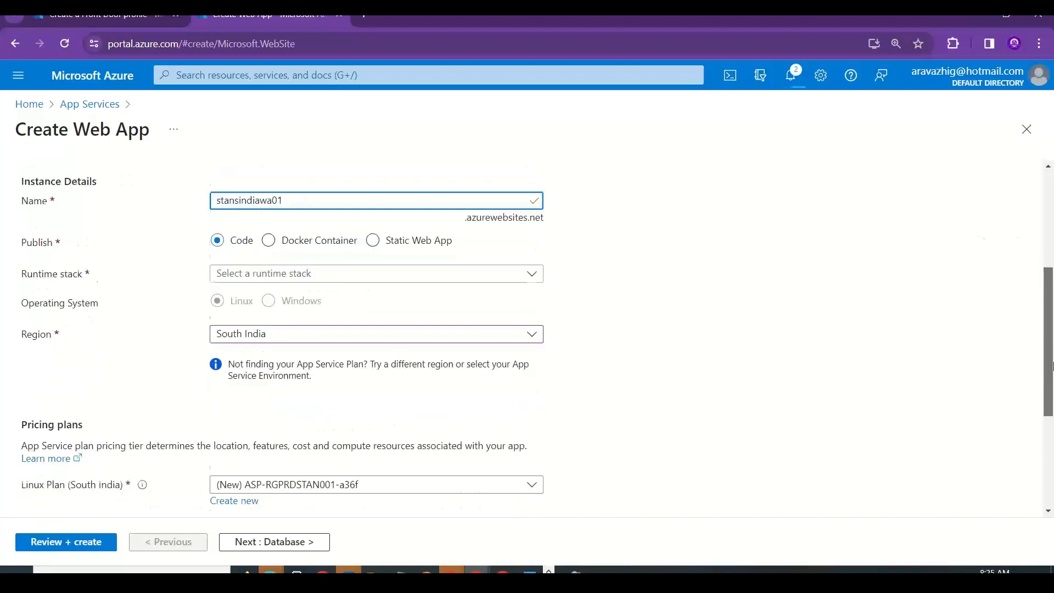
{"action": "scroll", "coordinate": [1051, 365], "scroll_direction": "down", "scroll_amount": 2}
{"action": "scroll", "coordinate": [1050, 368], "scroll_direction": "up", "scroll_amount": 1}
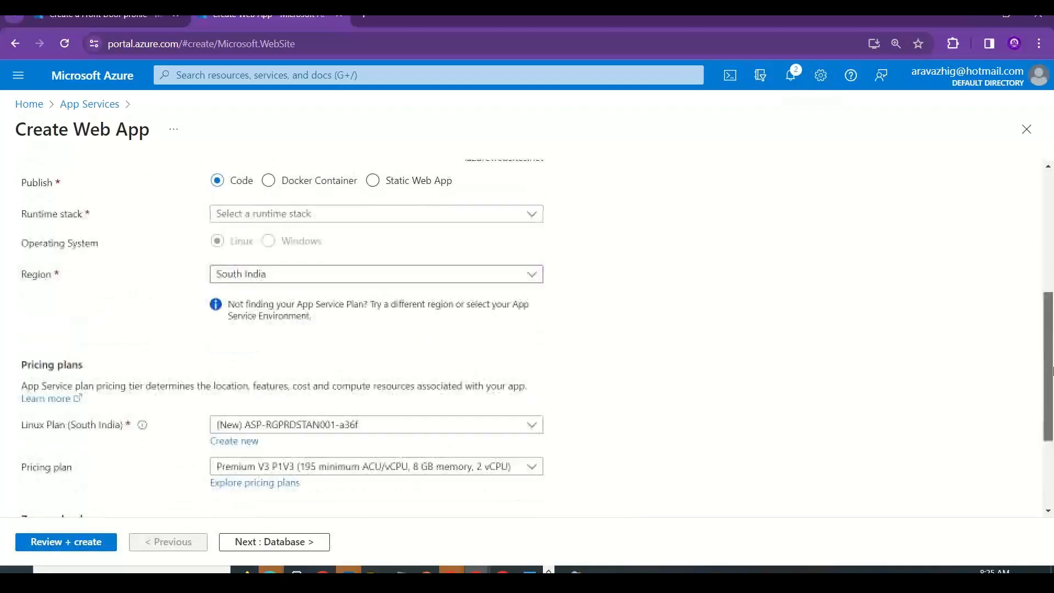
{"action": "scroll", "coordinate": [1051, 370], "scroll_direction": "up", "scroll_amount": 1}
{"action": "left_click", "coordinate": [420, 287]}
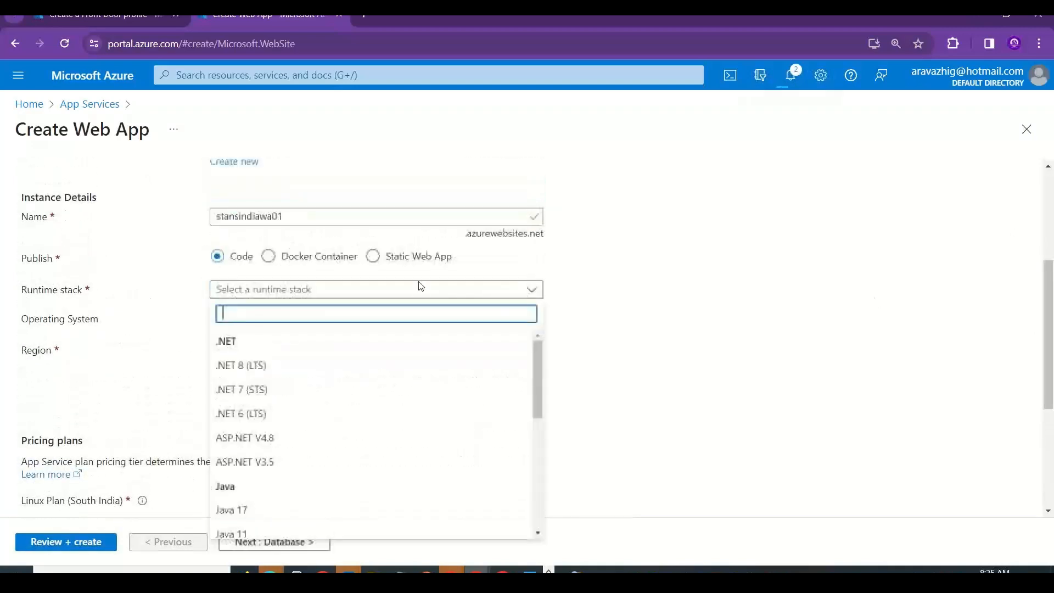
{"action": "left_click", "coordinate": [262, 437]}
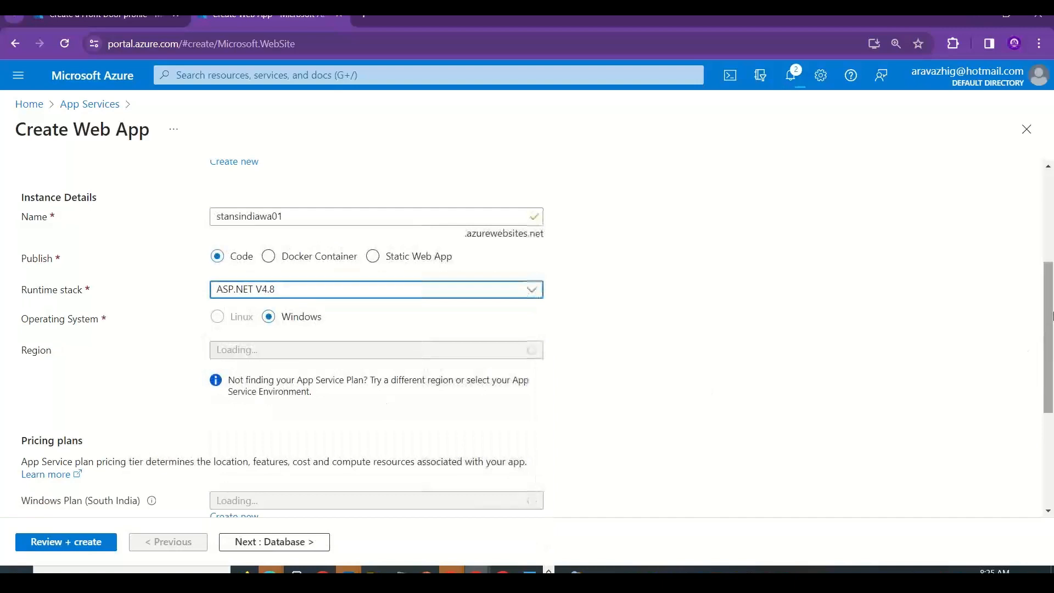
Review the pricing plan and configuration summary of stansindiawa01 and submit its creation.
{"action": "scroll", "coordinate": [1051, 316], "scroll_direction": "down", "scroll_amount": 5}
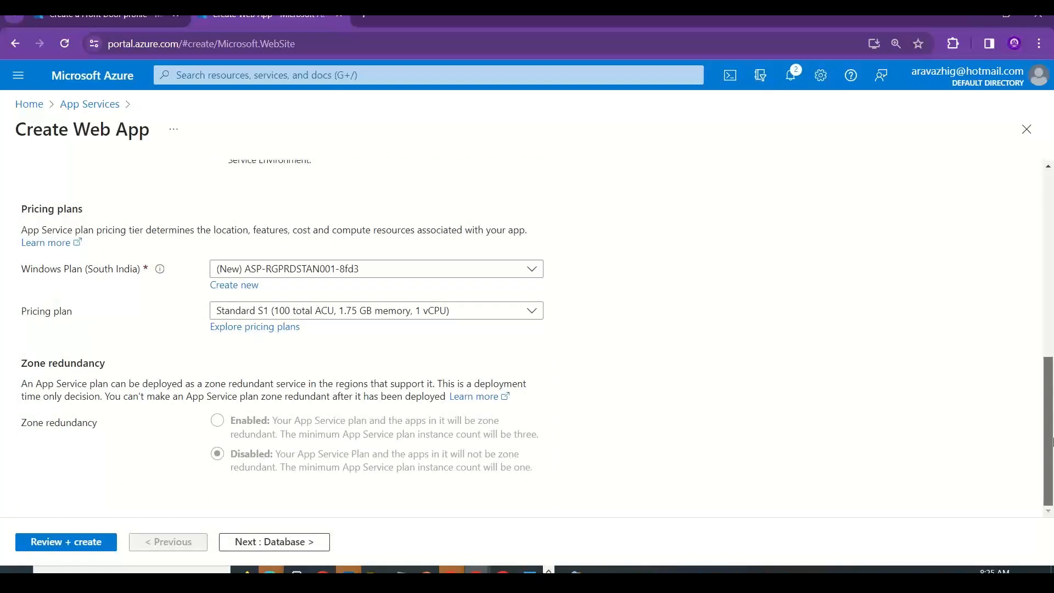
{"action": "left_click", "coordinate": [89, 541]}
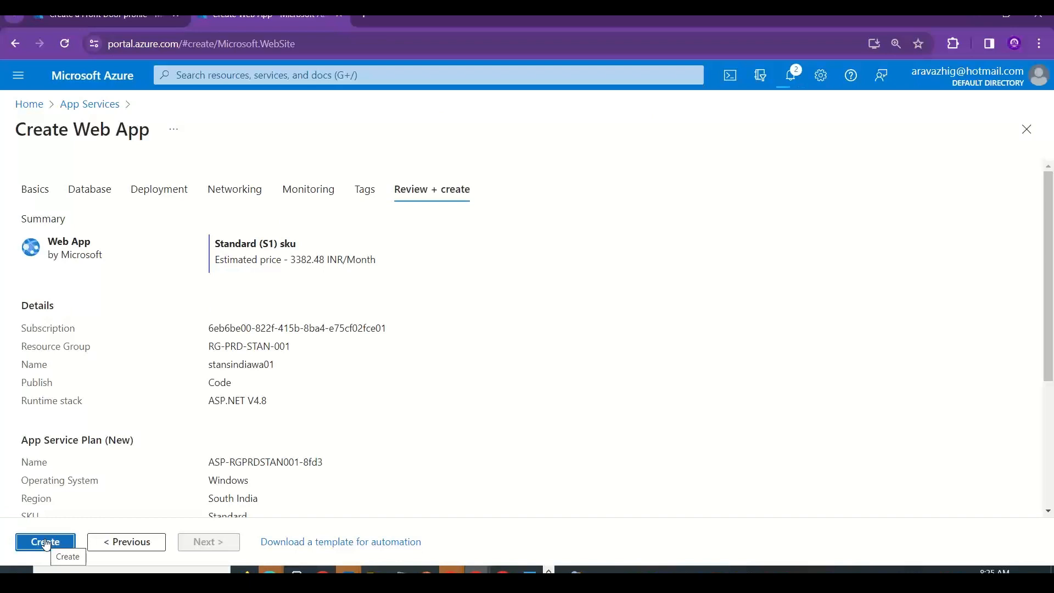
{"action": "left_click", "coordinate": [45, 542]}
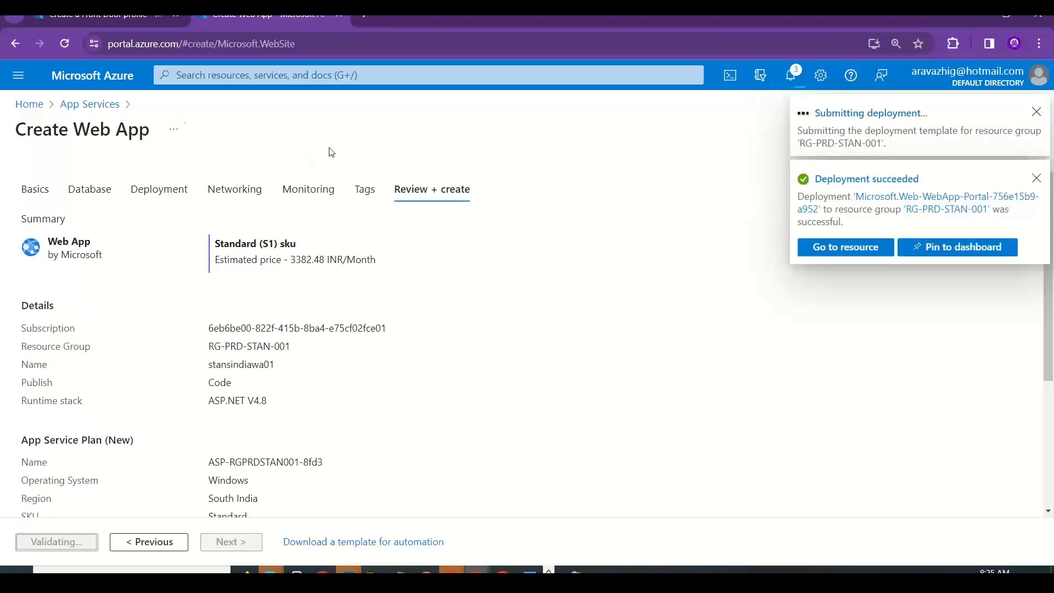
{"action": "left_click", "coordinate": [838, 252]}
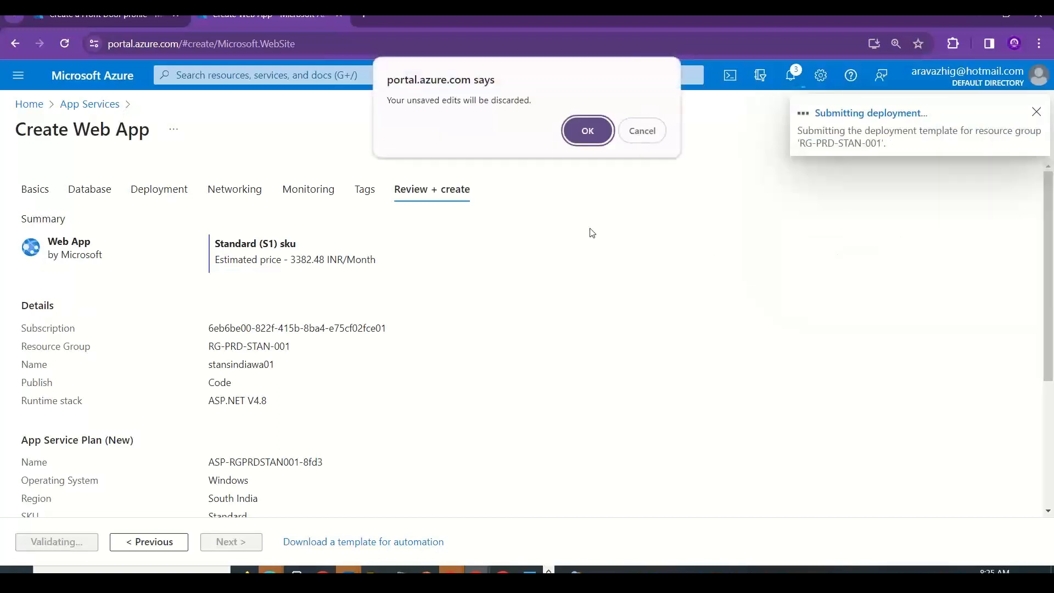
{"action": "left_click", "coordinate": [644, 132]}
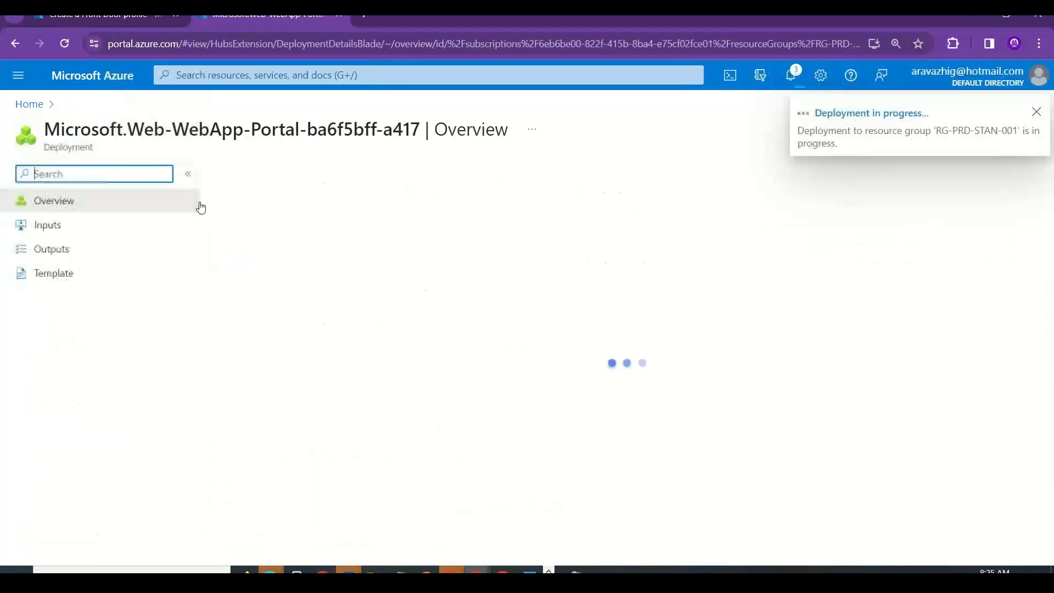
Return to App Services through the portal home and reload the list of web apps.
{"action": "left_click", "coordinate": [25, 105]}
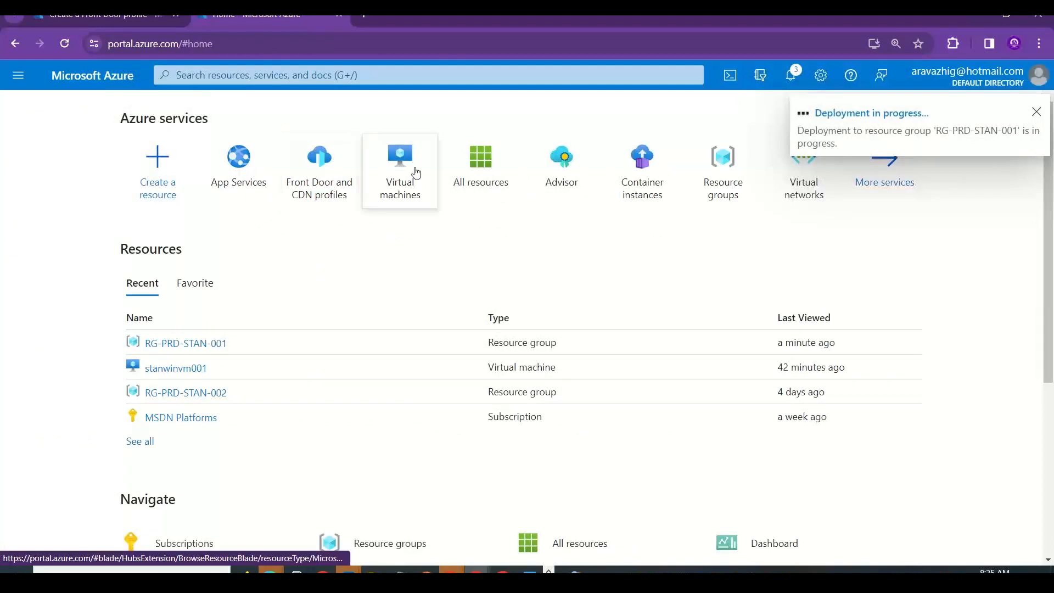
{"action": "left_click", "coordinate": [234, 170]}
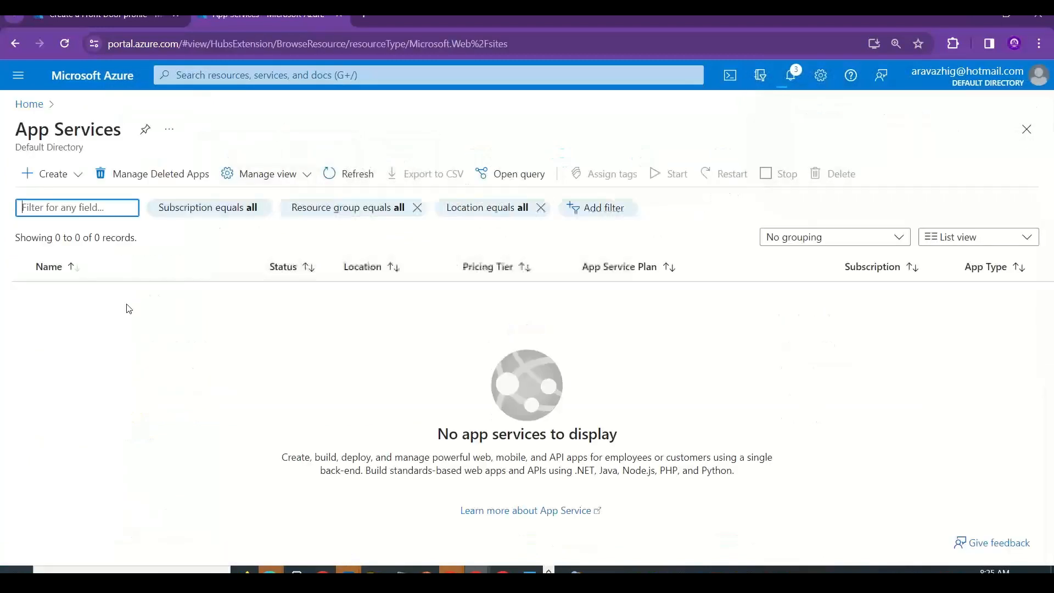
{"action": "left_click", "coordinate": [338, 169]}
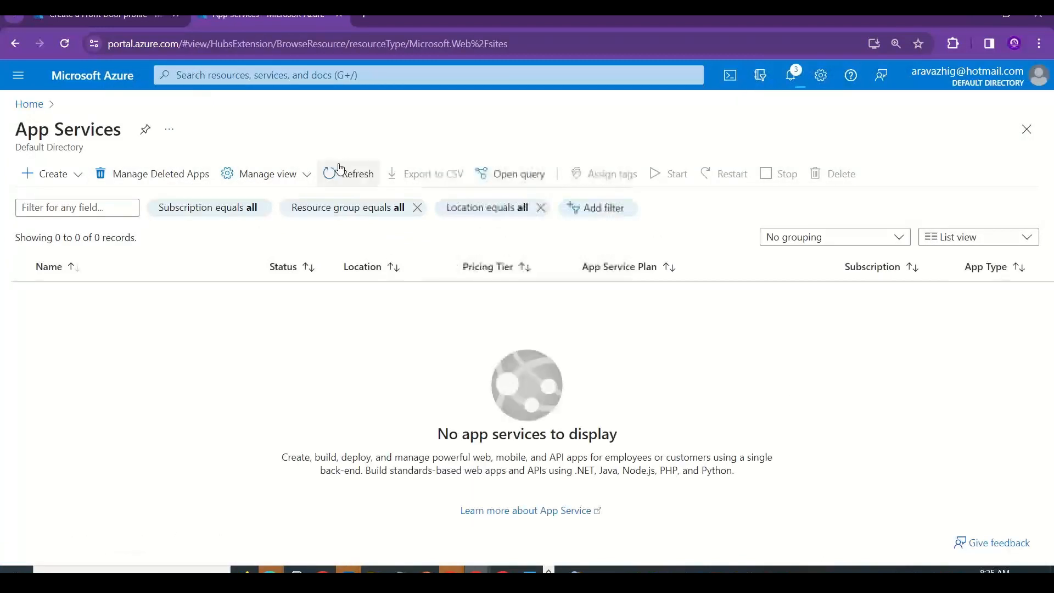
{"action": "left_click", "coordinate": [338, 169]}
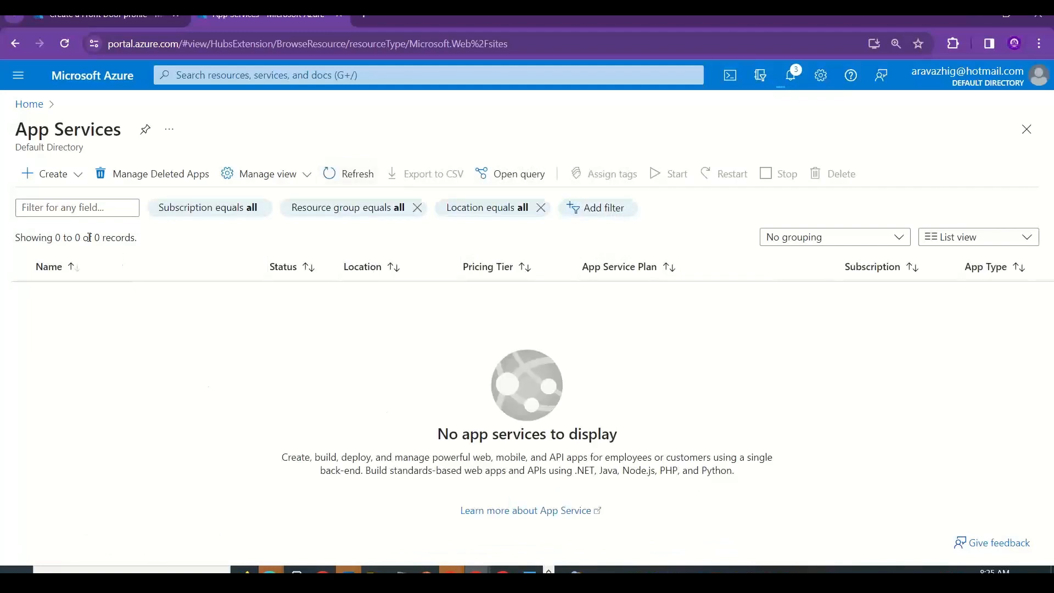
{"action": "left_click", "coordinate": [41, 107]}
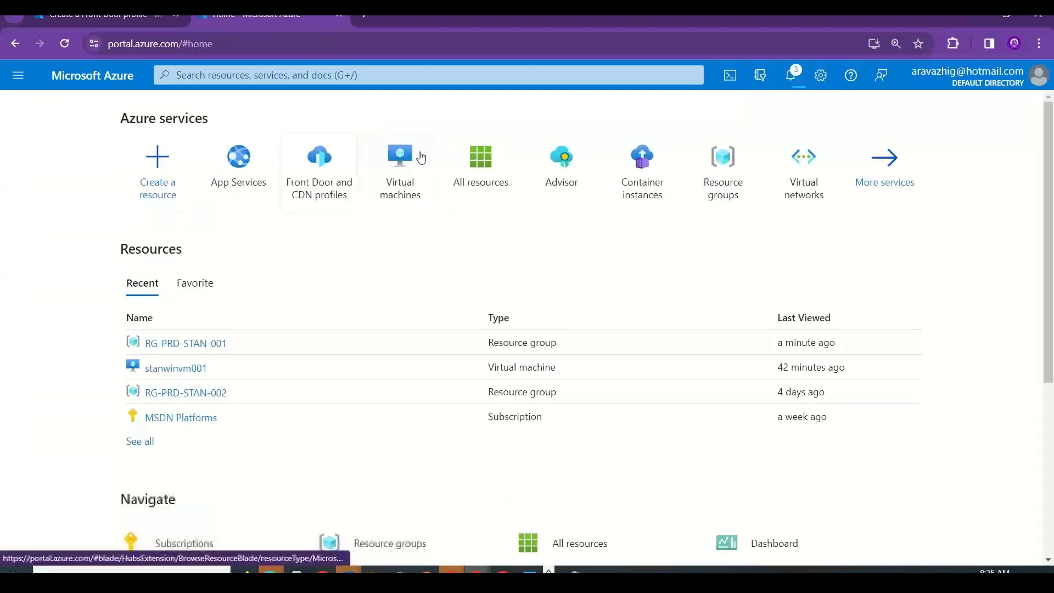
{"action": "left_click", "coordinate": [238, 165]}
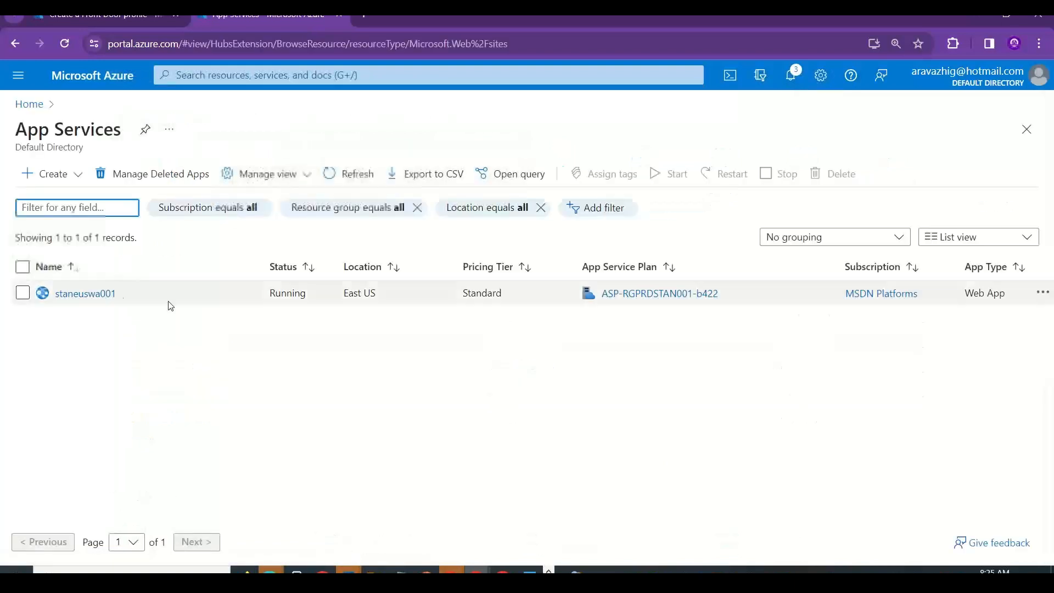
{"action": "left_click", "coordinate": [92, 295]}
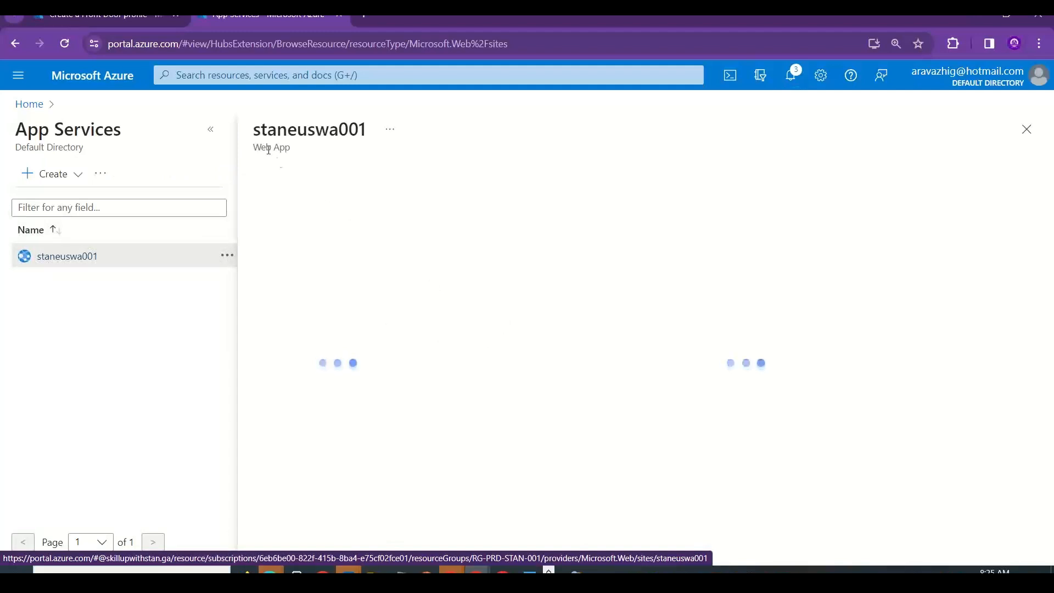
{"action": "left_click", "coordinate": [211, 131]}
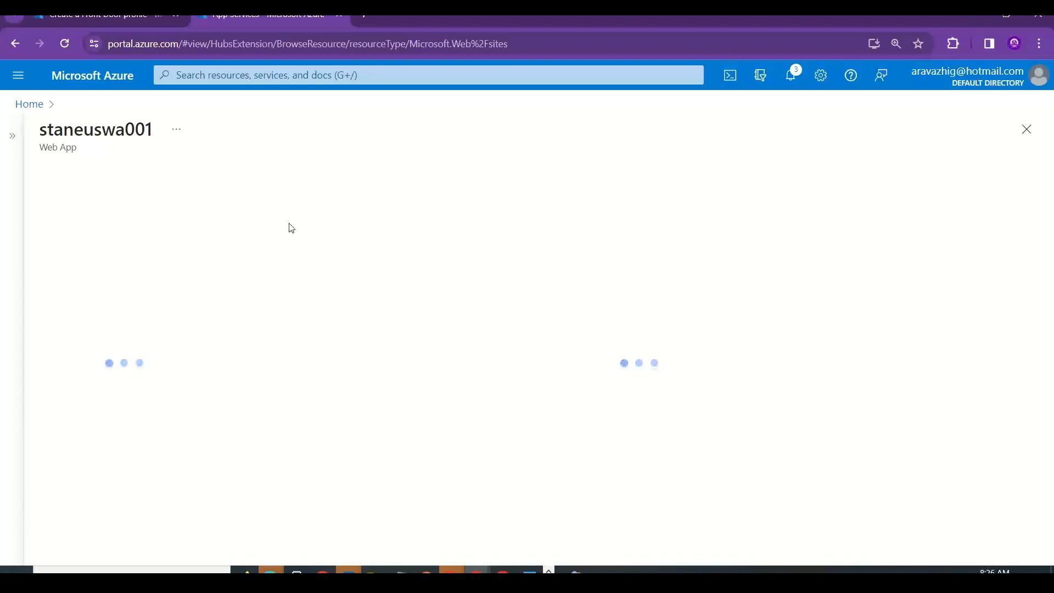
{"action": "left_click", "coordinate": [47, 108]}
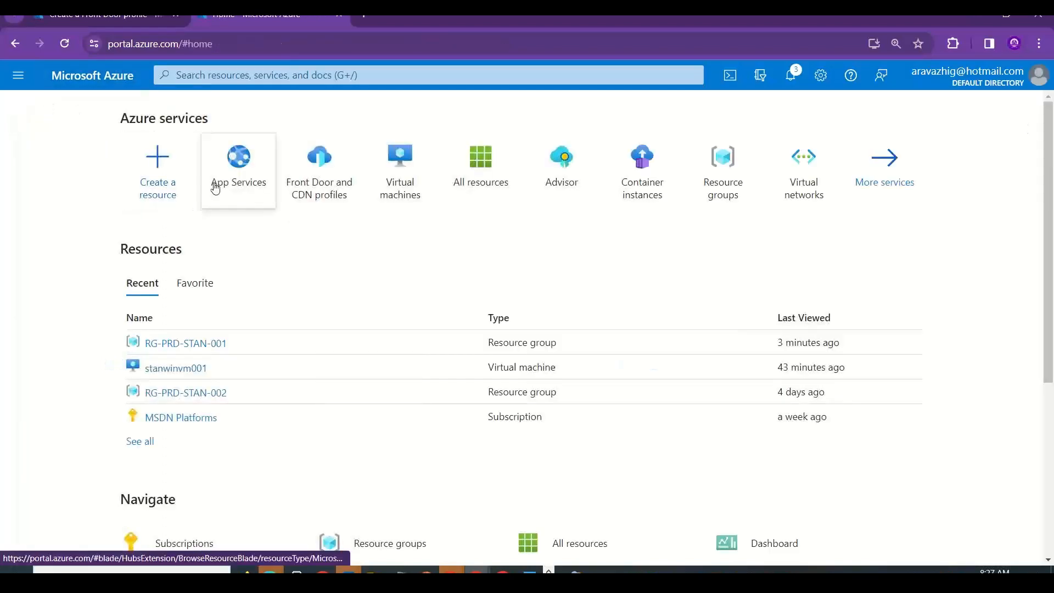
{"action": "left_click", "coordinate": [233, 178]}
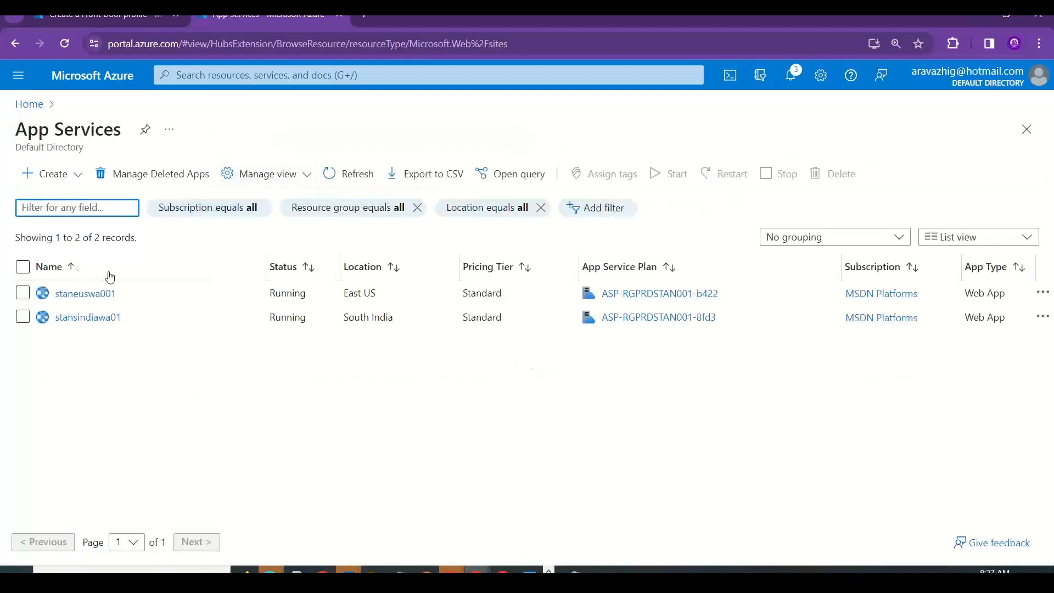
Open the staneuswa001 web app, find App Service Editor (Preview) by searching for "editor", and launch the editor.
{"action": "left_click", "coordinate": [103, 292]}
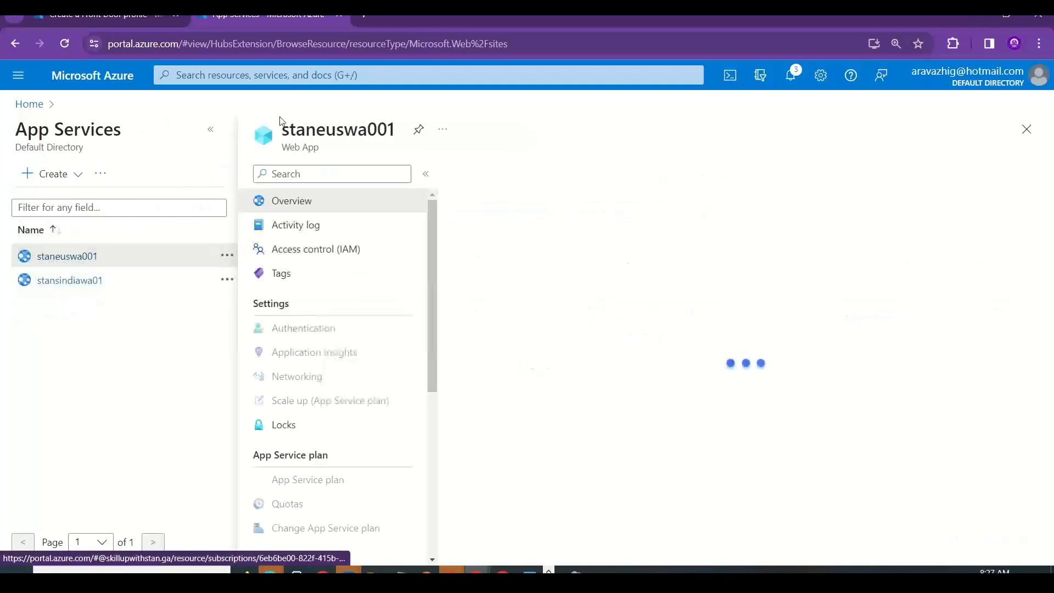
{"action": "left_click", "coordinate": [210, 128]}
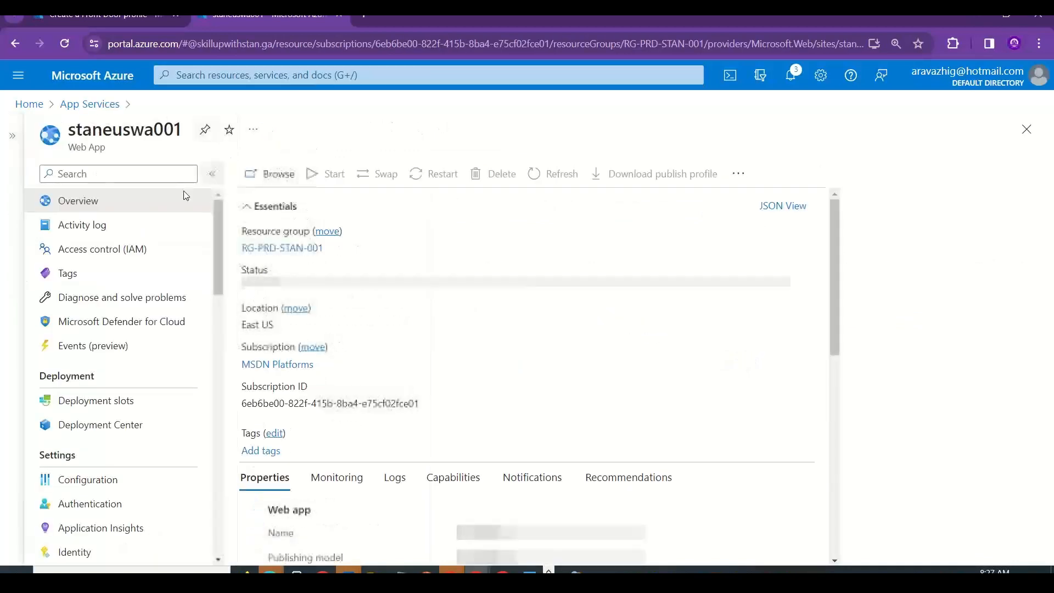
{"action": "left_click", "coordinate": [120, 173]}
{"action": "type", "text": "edi"}
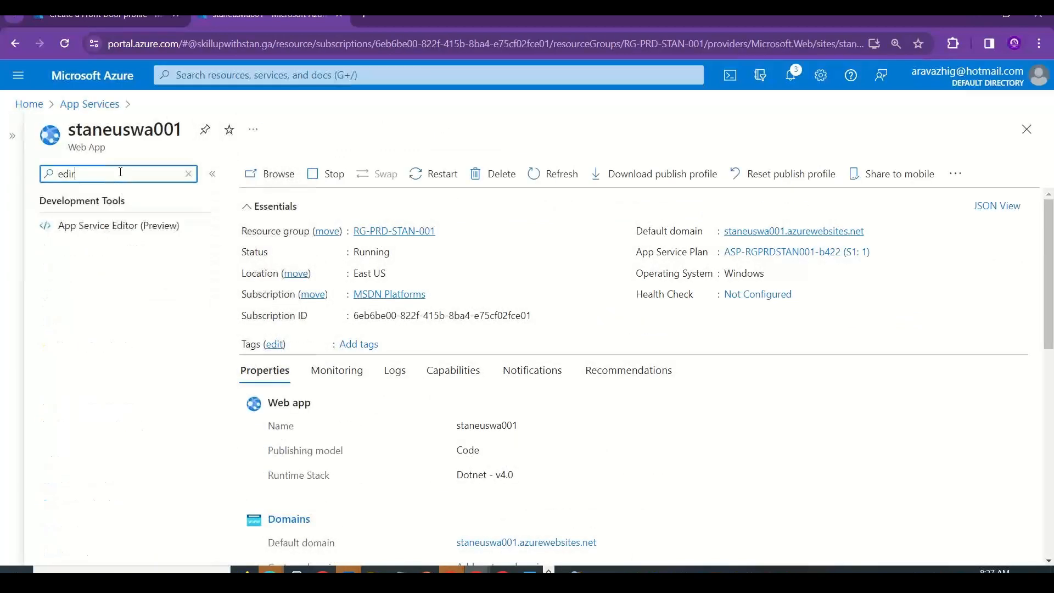
{"action": "type", "text": "tor"}
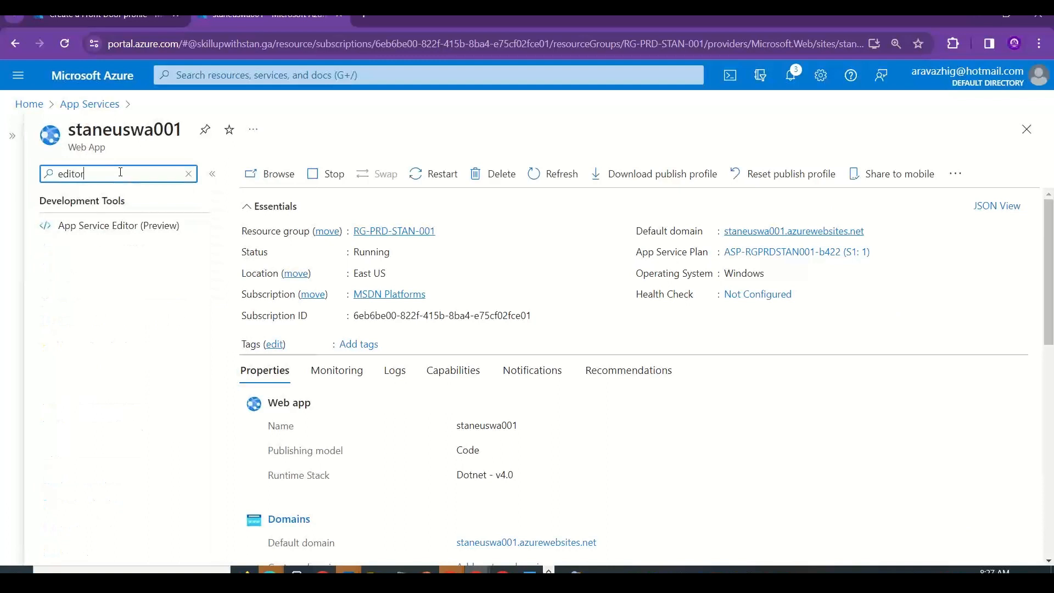
{"action": "left_click", "coordinate": [124, 230]}
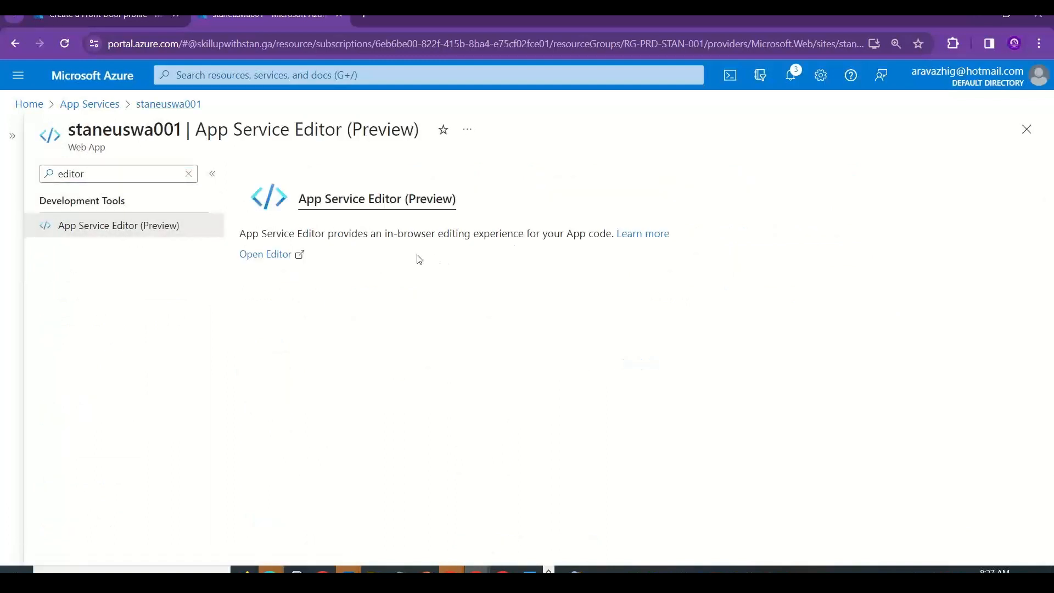
{"action": "left_click", "coordinate": [285, 255]}
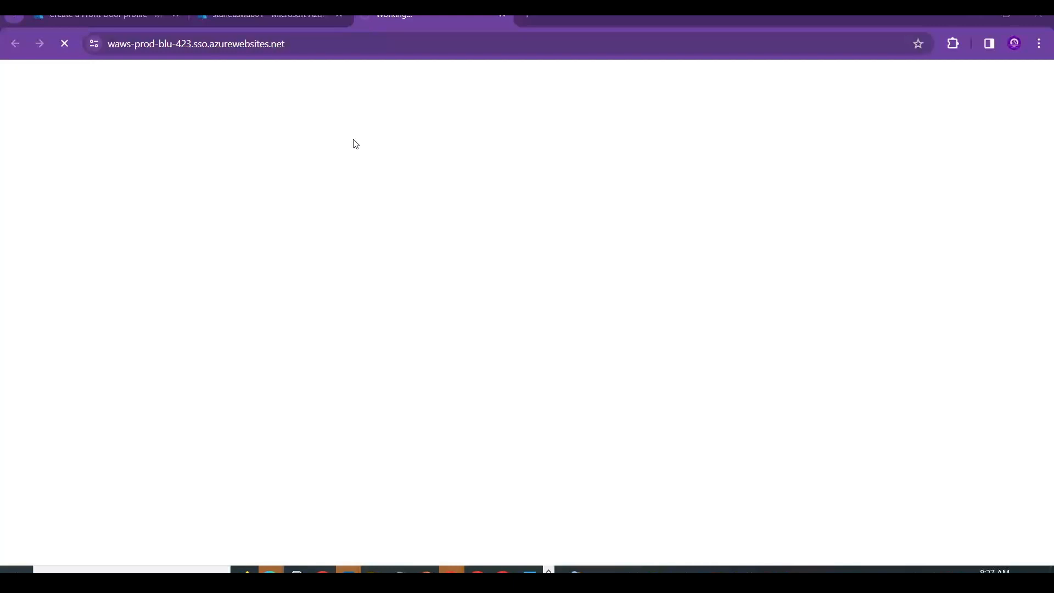
Return to the portal's App Services list, open stansindiawa01, search its menu for "editor" and launch App Service Editor (Preview).
{"action": "left_click", "coordinate": [291, 18]}
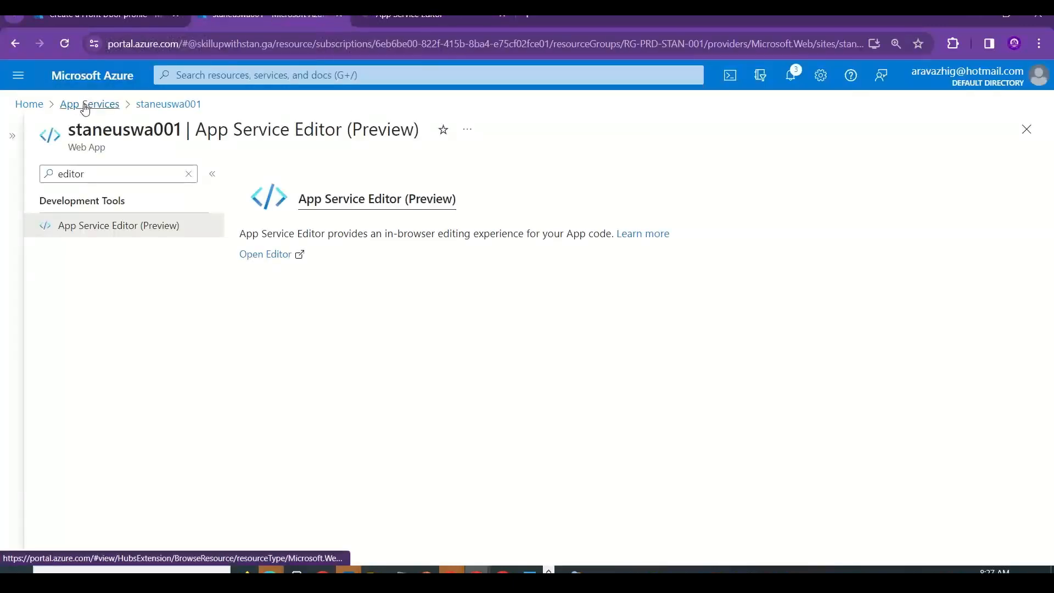
{"action": "left_click", "coordinate": [85, 105]}
{"action": "left_click", "coordinate": [87, 315]}
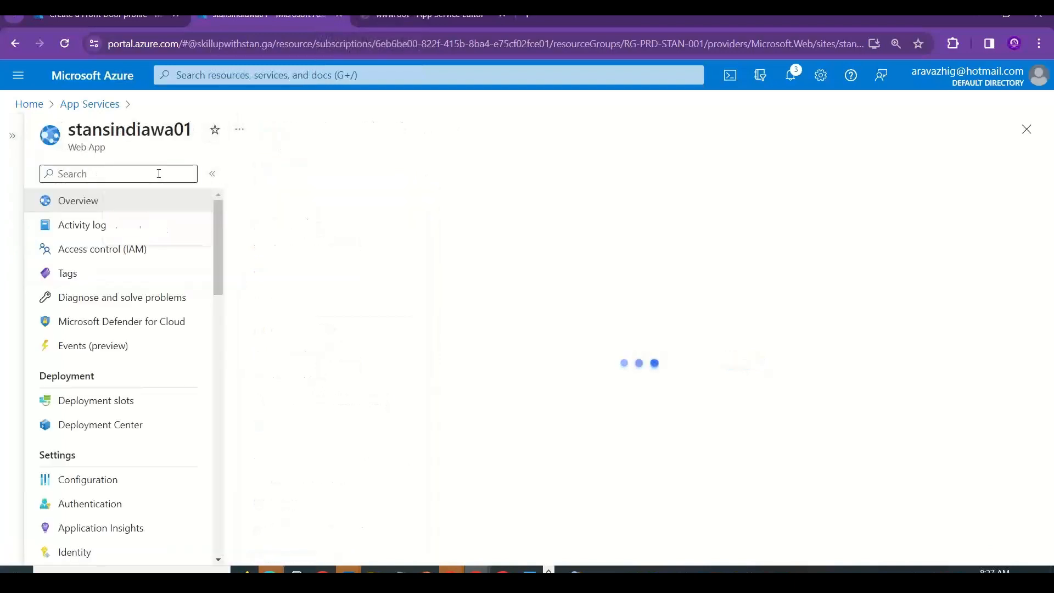
{"action": "left_click", "coordinate": [158, 173]}
{"action": "type", "text": "editor"}
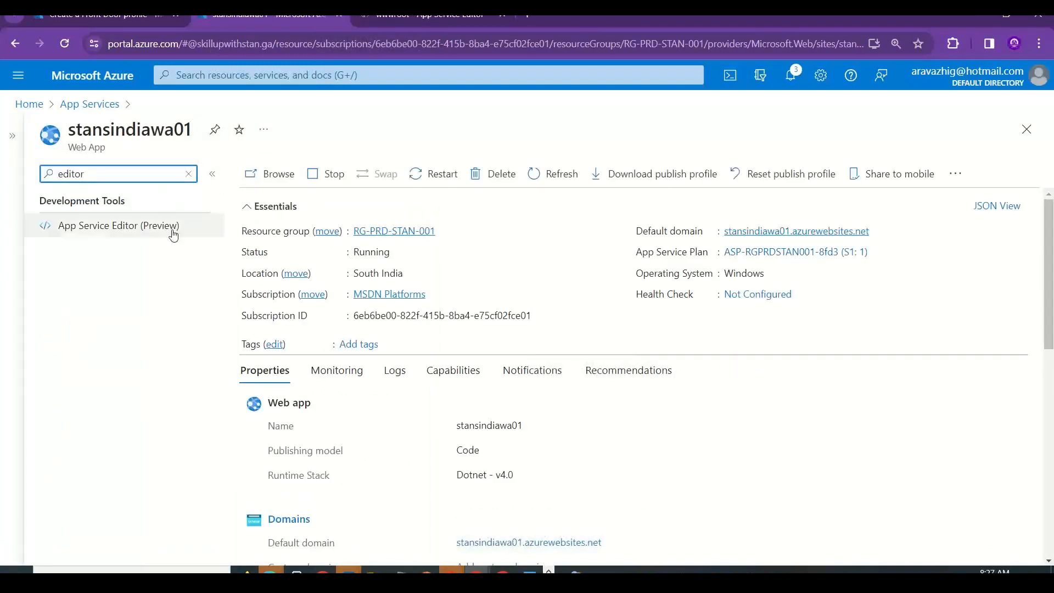
{"action": "left_click", "coordinate": [172, 233]}
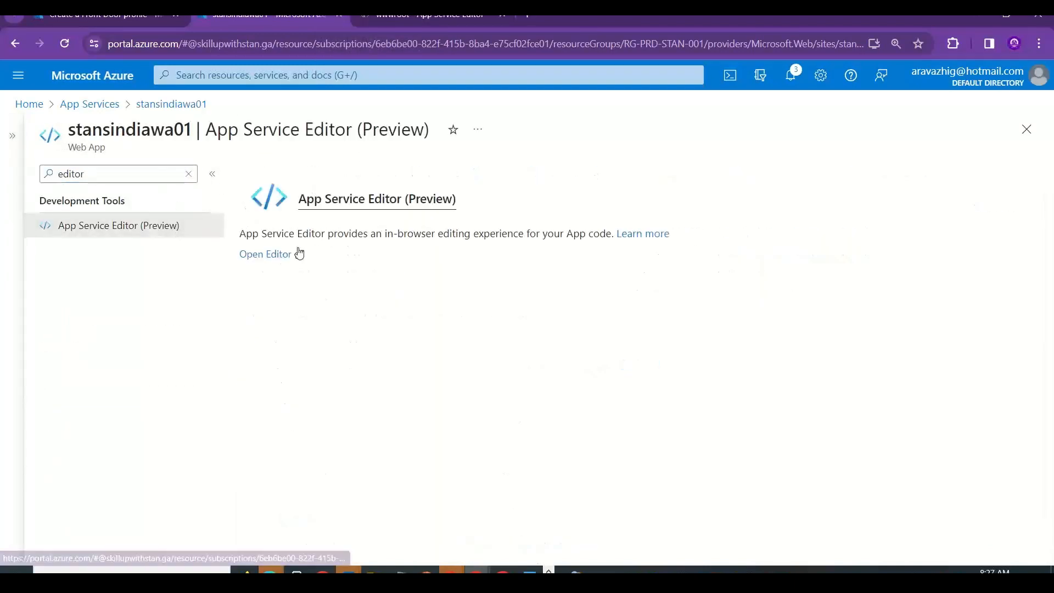
{"action": "left_click", "coordinate": [297, 253]}
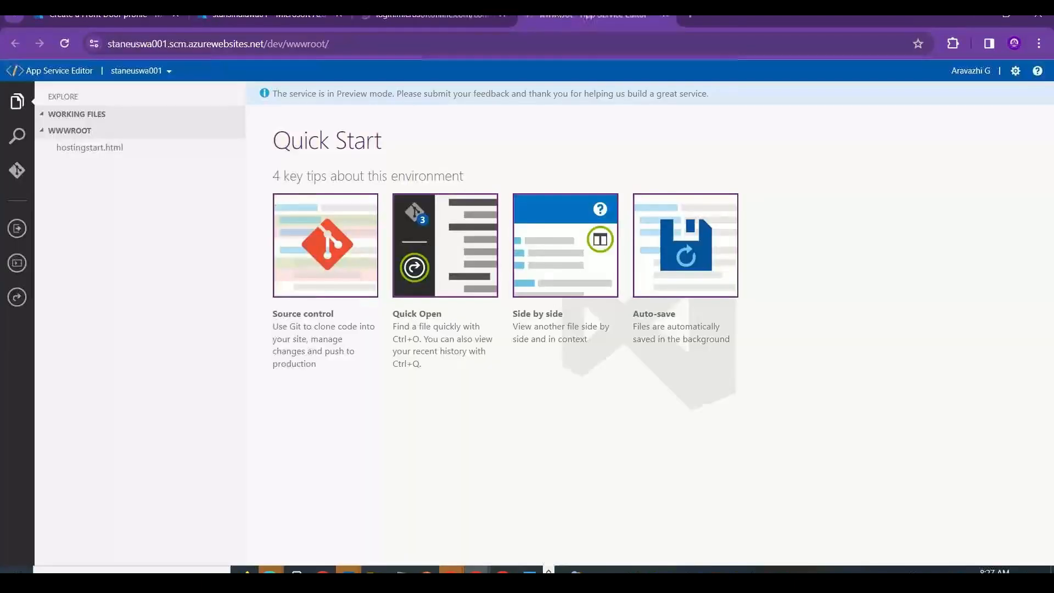
Open hostingstart.html from the WWWROOT folder of staneuswa001 and collapse the working files list.
{"action": "left_click", "coordinate": [108, 150]}
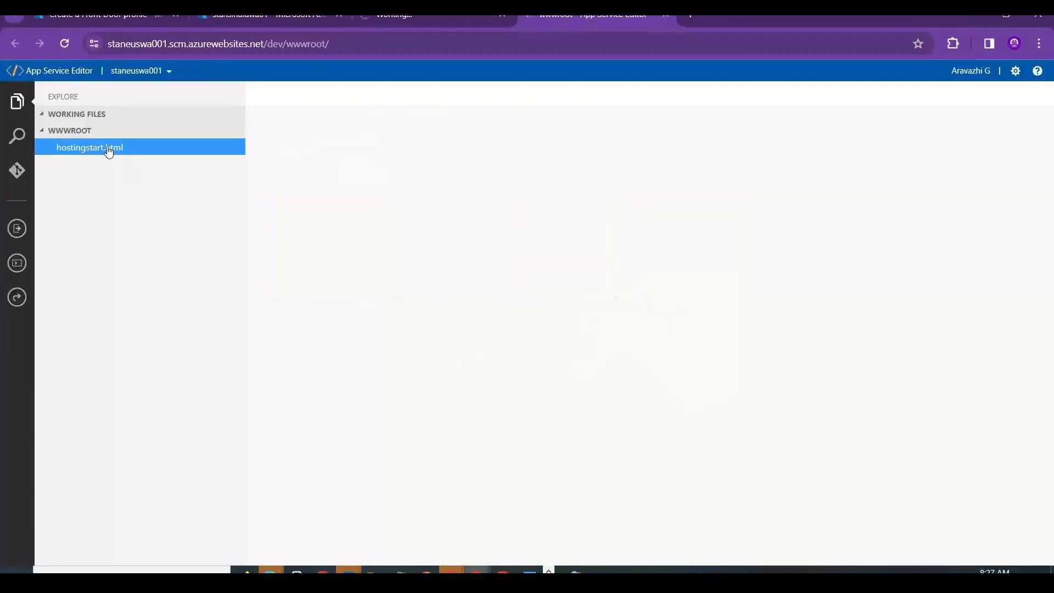
{"action": "left_click", "coordinate": [69, 117]}
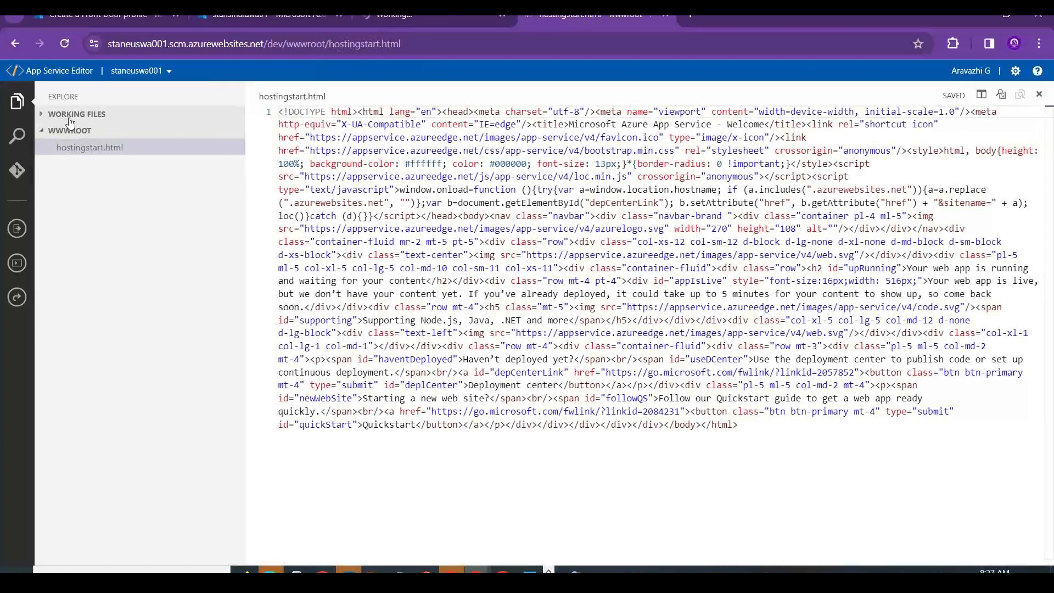
{"action": "left_click", "coordinate": [47, 116]}
{"action": "left_click", "coordinate": [47, 117]}
{"action": "left_click", "coordinate": [68, 147]}
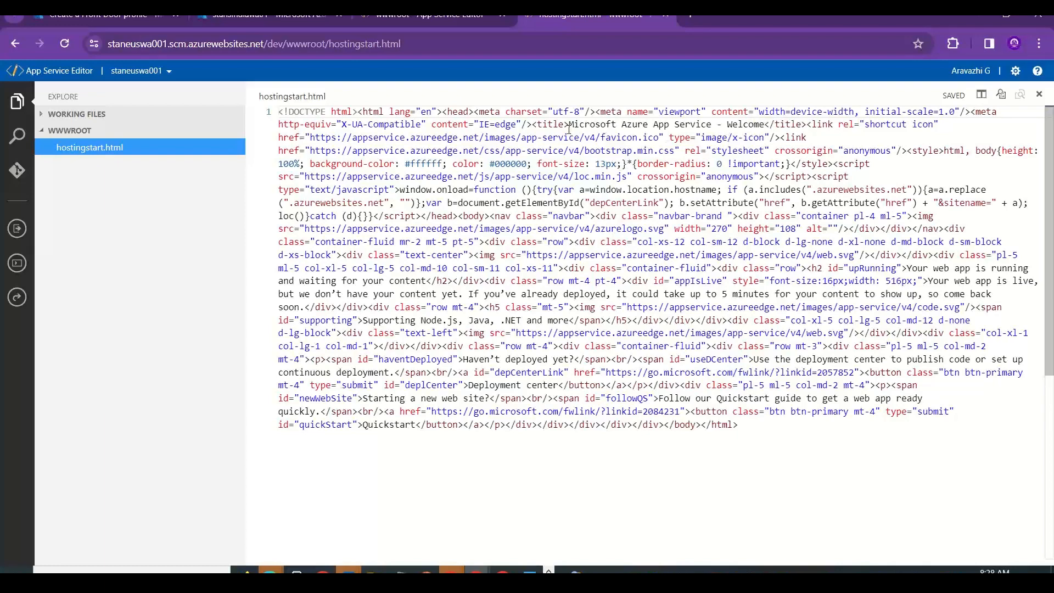
Replace the page title text in staneuswa001's hostingstart.html with "Azure - East US".
{"action": "left_click_drag", "start_coordinate": [569, 125], "coordinate": [767, 125]}
{"action": "type", "text": "Azure - Eas"}
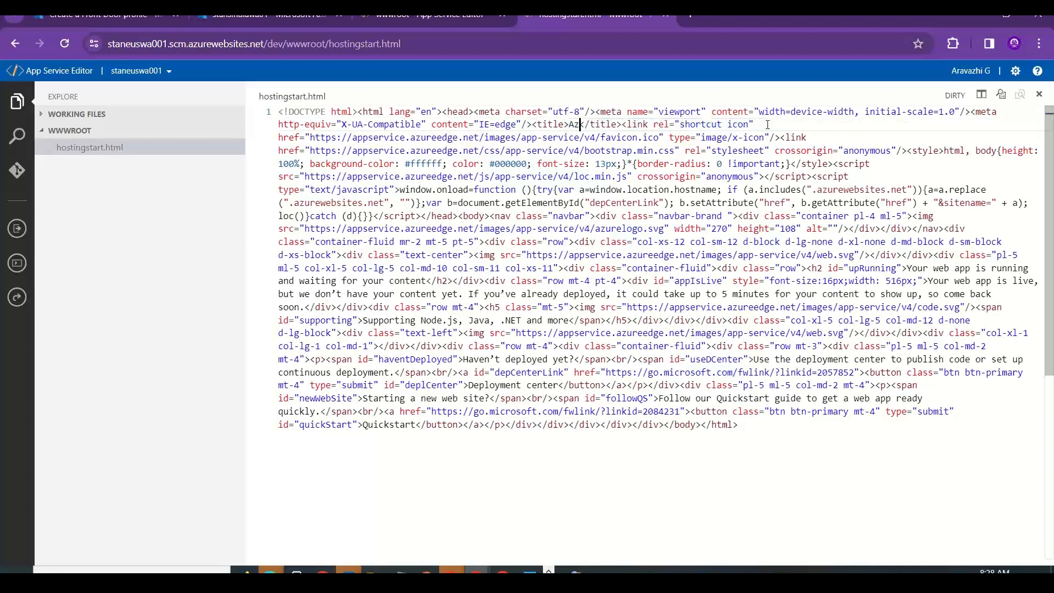
{"action": "type", "text": "t US"}
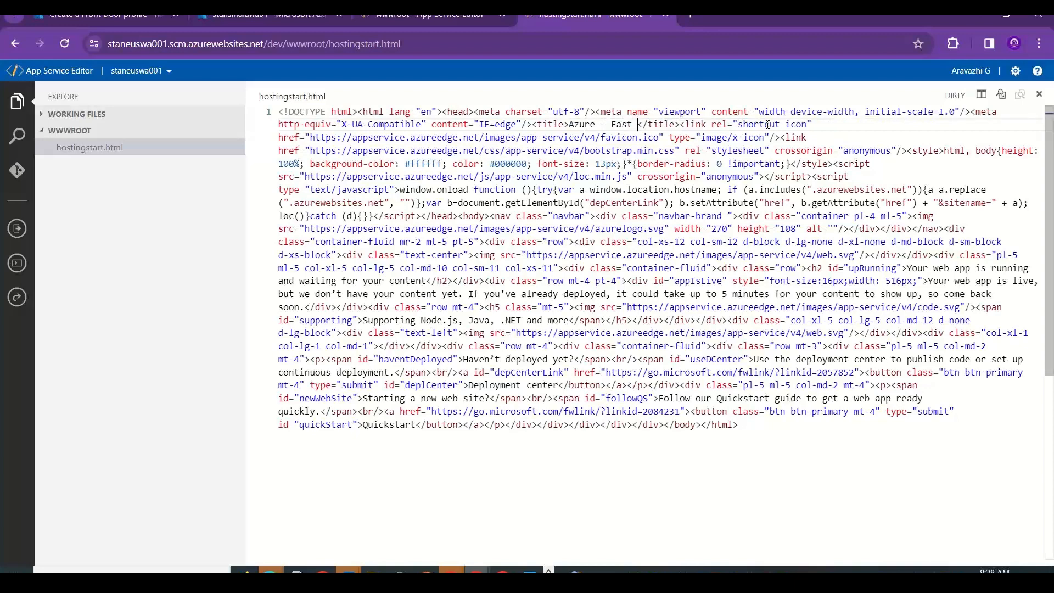
{"action": "key", "text": "BackSpace"}
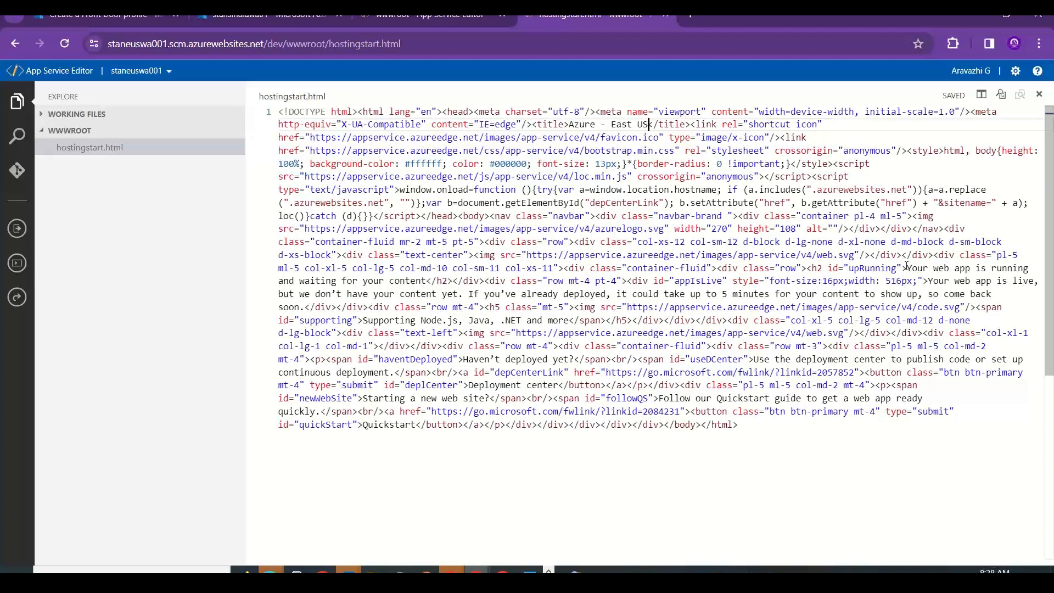
Replace the upRunning h2 heading text with "Azure with Stan - Your EUS web site is ready", keeping the surrounding tags.
{"action": "left_click_drag", "start_coordinate": [908, 268], "coordinate": [469, 292]}
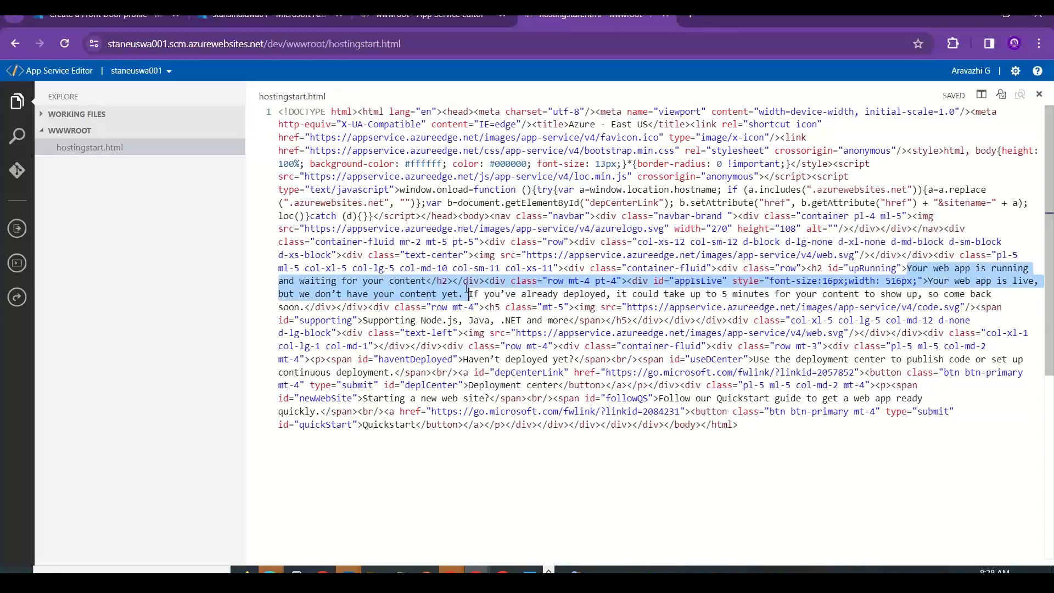
{"action": "left_click", "coordinate": [469, 293]}
{"action": "left_click", "coordinate": [428, 280]}
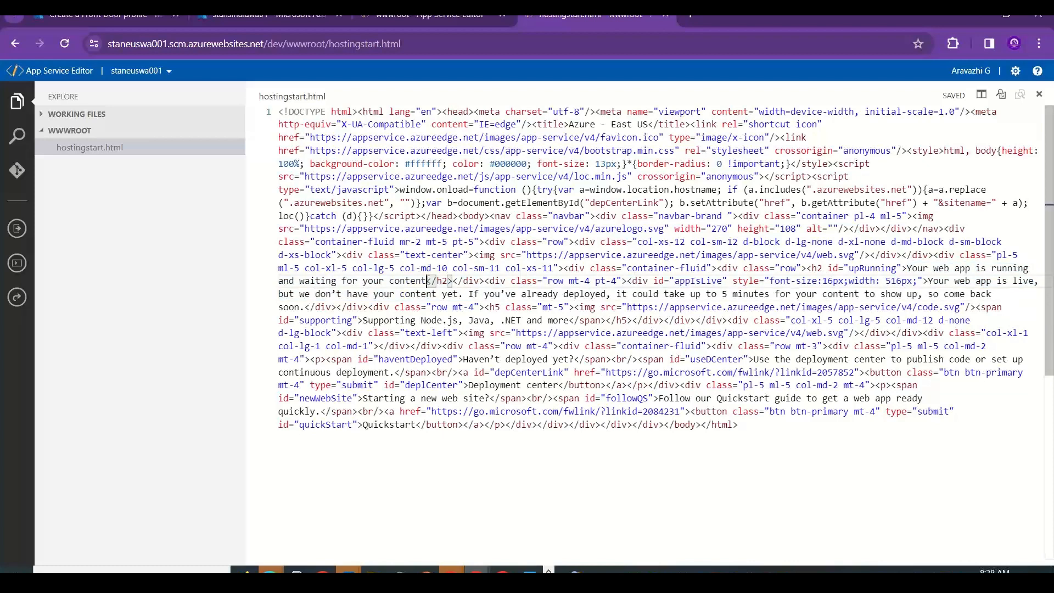
{"action": "key", "text": "shift+Up"}
{"action": "key", "text": "shift+Right"}
{"action": "key", "text": "shift+Right"}
{"action": "key", "text": "shift+Right"}
{"action": "key", "text": "shift+Right"}
{"action": "key", "text": "shift+Right"}
{"action": "key", "text": "shift+Right"}
{"action": "key", "text": "shift+Right"}
{"action": "key", "text": "shift+Right"}
{"action": "key", "text": "shift+Right"}
{"action": "key", "text": "shift+Right"}
{"action": "key", "text": "shift+Right"}
{"action": "key", "text": "shift+Right"}
{"action": "key", "text": "shift+Right"}
{"action": "key", "text": "shift+Right"}
{"action": "key", "text": "shift+Right"}
{"action": "key", "text": "shift+Right"}
{"action": "key", "text": "shift+Right"}
{"action": "key", "text": "shift+Right"}
{"action": "key", "text": "shift+Right"}
{"action": "key", "text": "shift+Right"}
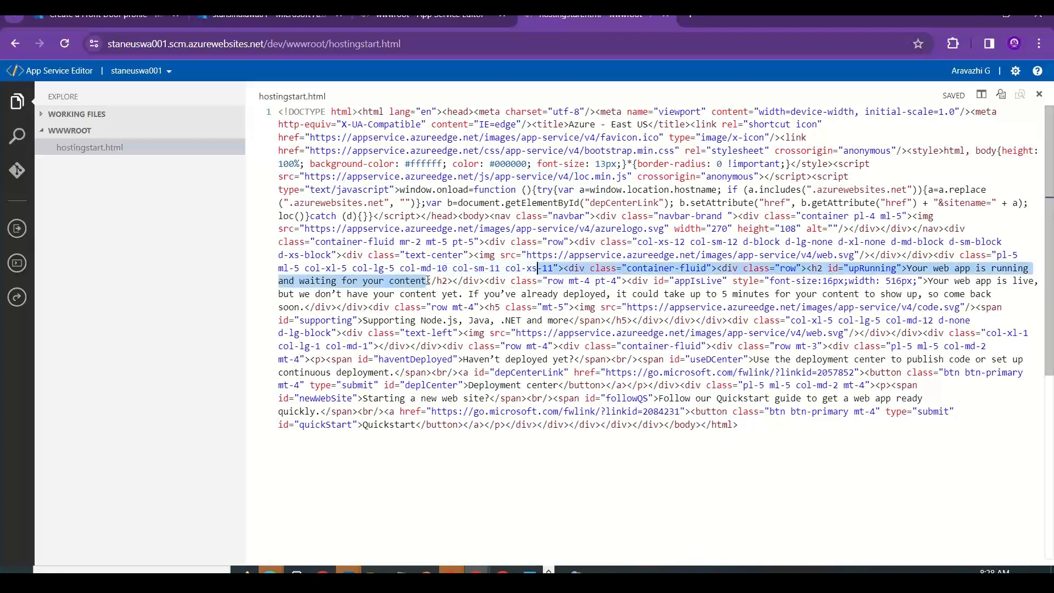
{"action": "key", "text": "shift+Right"}
{"action": "key", "text": "shift+Right"}
{"action": "key", "text": "shift+Right"}
{"action": "key", "text": "shift+Right"}
{"action": "key", "text": "shift+Right"}
{"action": "key", "text": "shift+Right"}
{"action": "key", "text": "shift+Right"}
{"action": "key", "text": "shift+Right"}
{"action": "key", "text": "shift+Right"}
{"action": "key", "text": "shift+Right"}
{"action": "key", "text": "shift+Right"}
{"action": "key", "text": "shift+Right"}
{"action": "key", "text": "shift+Right"}
{"action": "key", "text": "shift+Right"}
{"action": "key", "text": "shift+Right"}
{"action": "key", "text": "shift+Right"}
{"action": "key", "text": "shift+Right"}
{"action": "key", "text": "shift+Right"}
{"action": "key", "text": "shift+Right"}
{"action": "key", "text": "shift+Right"}
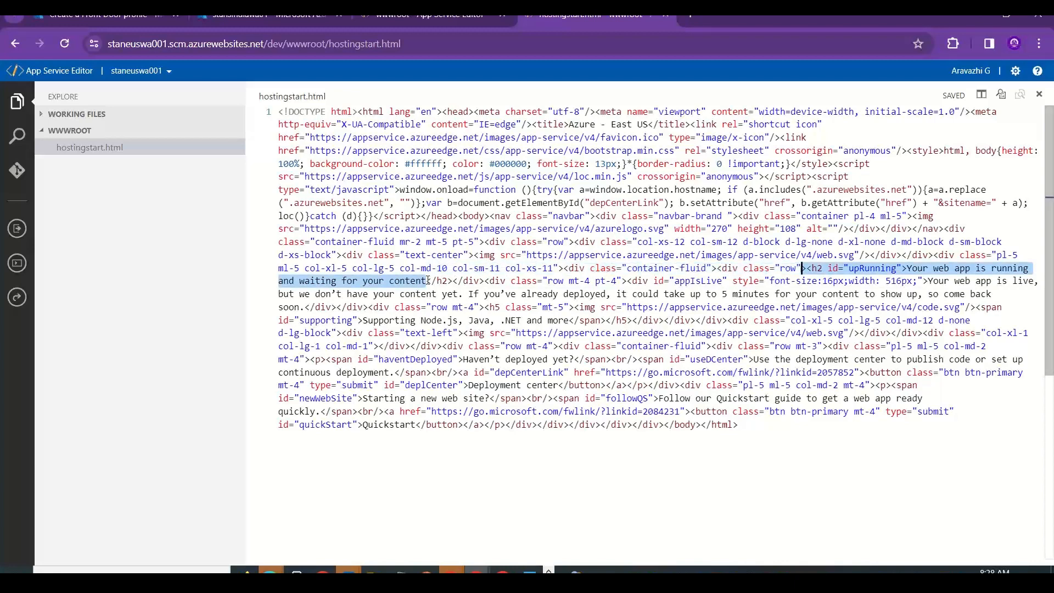
{"action": "key", "text": "shift+Right"}
{"action": "key", "text": "shift+Right"}
{"action": "key", "text": "shift+Right"}
{"action": "key", "text": "shift+Right"}
{"action": "key", "text": "shift+Right"}
{"action": "key", "text": "shift+Right"}
{"action": "key", "text": "shift+Right"}
{"action": "key", "text": "shift+Right"}
{"action": "key", "text": "shift+Right"}
{"action": "key", "text": "shift+Right"}
{"action": "key", "text": "shift+Right"}
{"action": "key", "text": "shift+Right"}
{"action": "key", "text": "shift+Right"}
{"action": "key", "text": "shift+Right"}
{"action": "key", "text": "shift+Right"}
{"action": "key", "text": "shift+Right"}
{"action": "key", "text": "shift+Right"}
{"action": "key", "text": "shift+Right"}
{"action": "key", "text": "shift+Right"}
{"action": "key", "text": "shift+Right"}
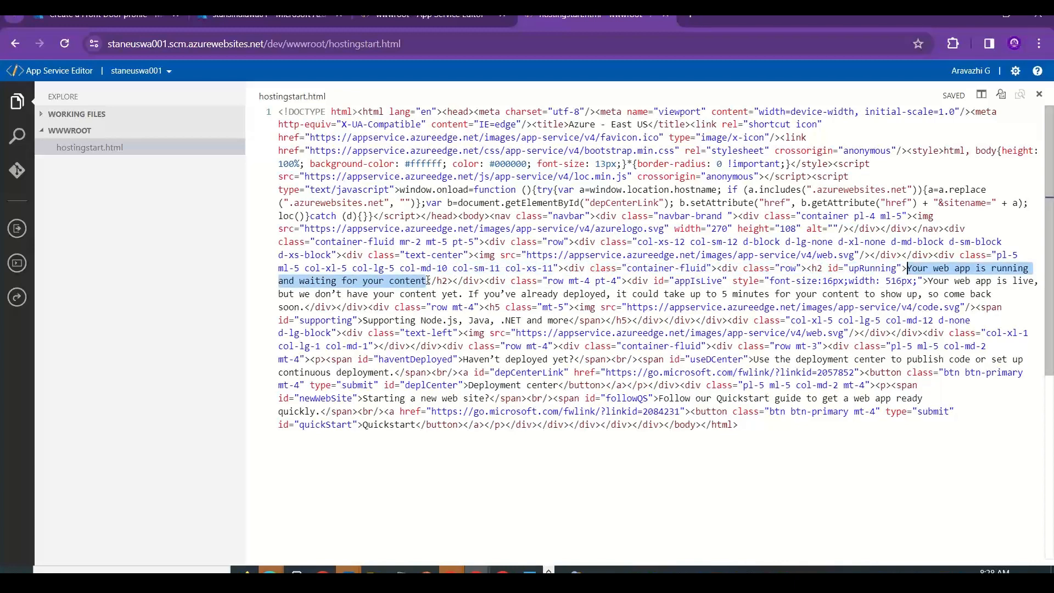
{"action": "type", "text": "Azure with Stan"}
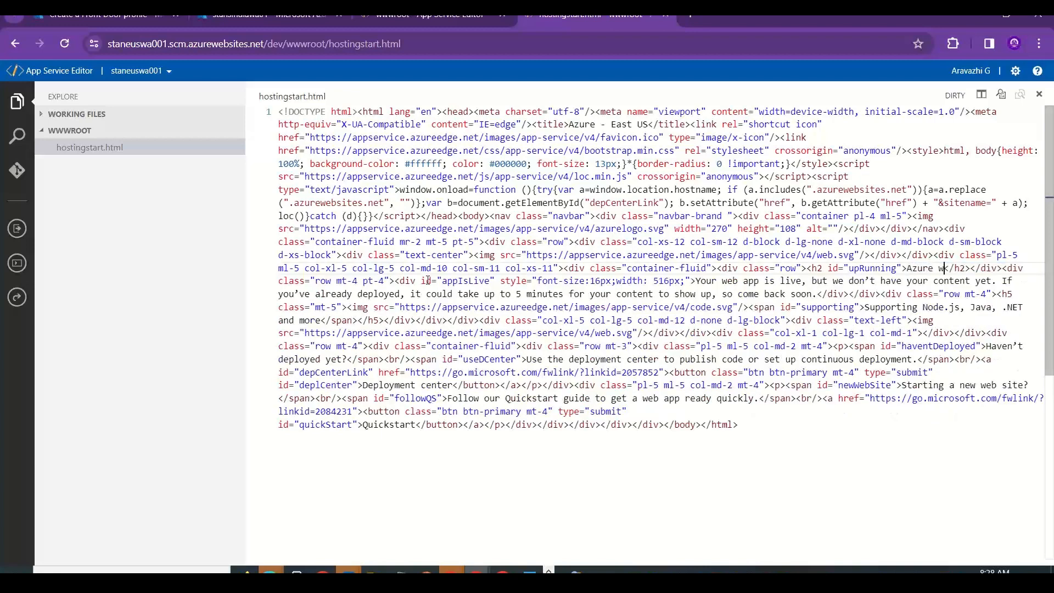
{"action": "type", "text": " - Your EU"}
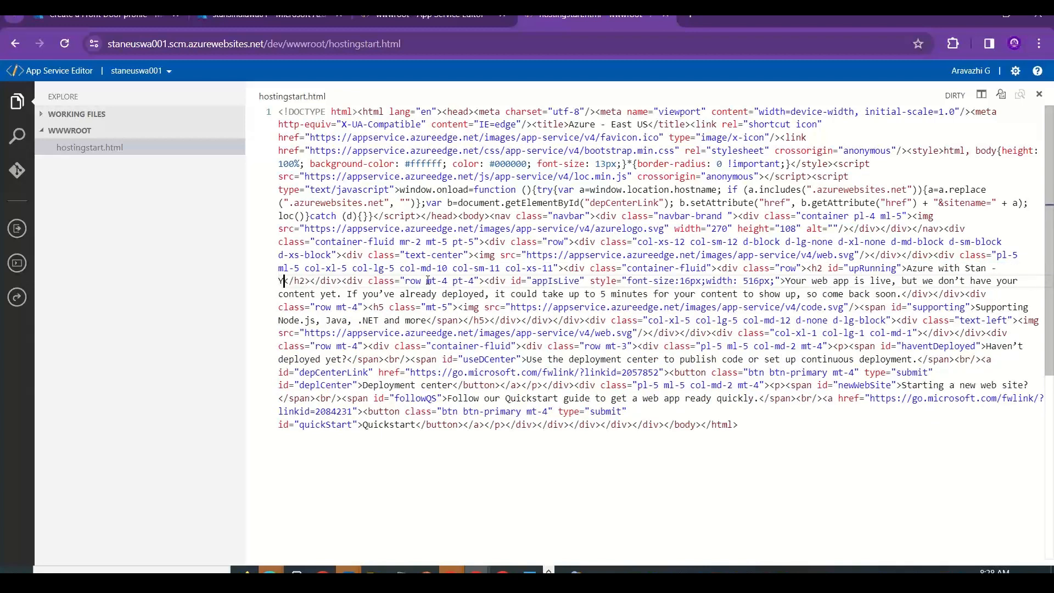
{"action": "type", "text": "S web "}
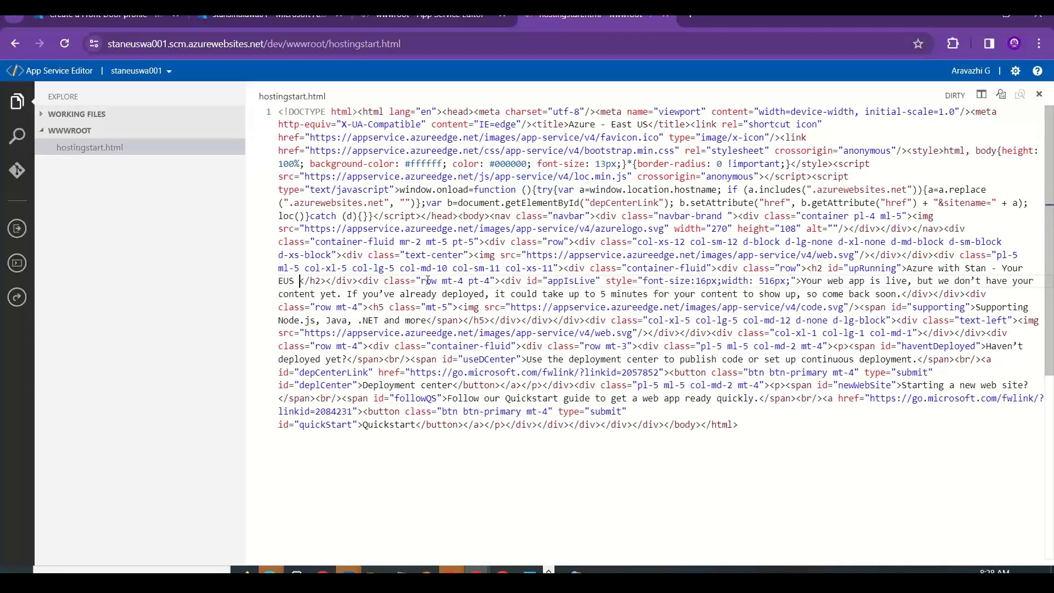
{"action": "type", "text": "site is ready"}
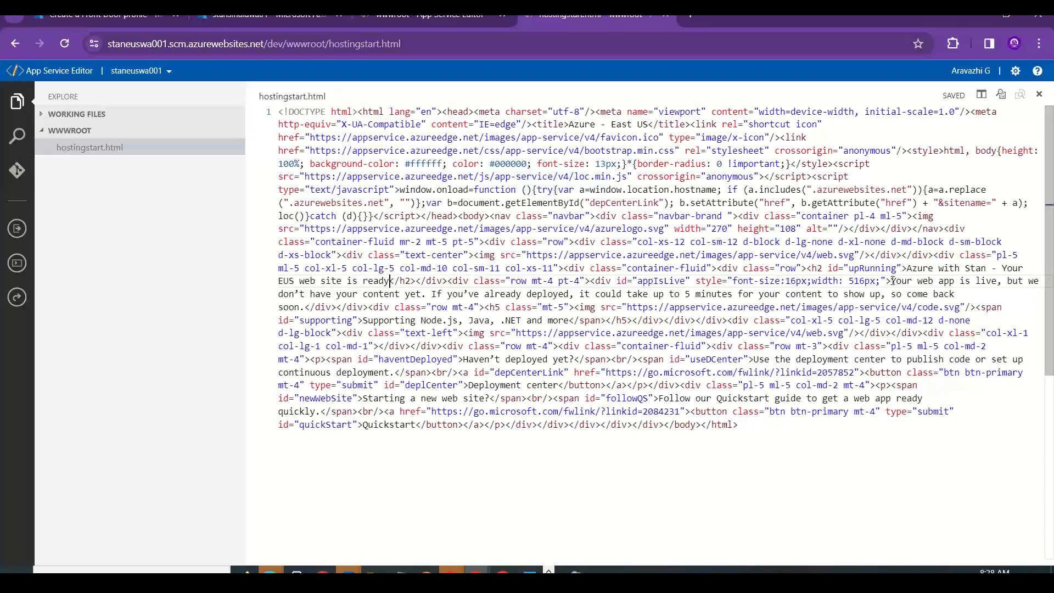
Replace the message text in the appIsLive div with "Customize it as you need".
{"action": "left_click_drag", "start_coordinate": [891, 281], "coordinate": [309, 307]}
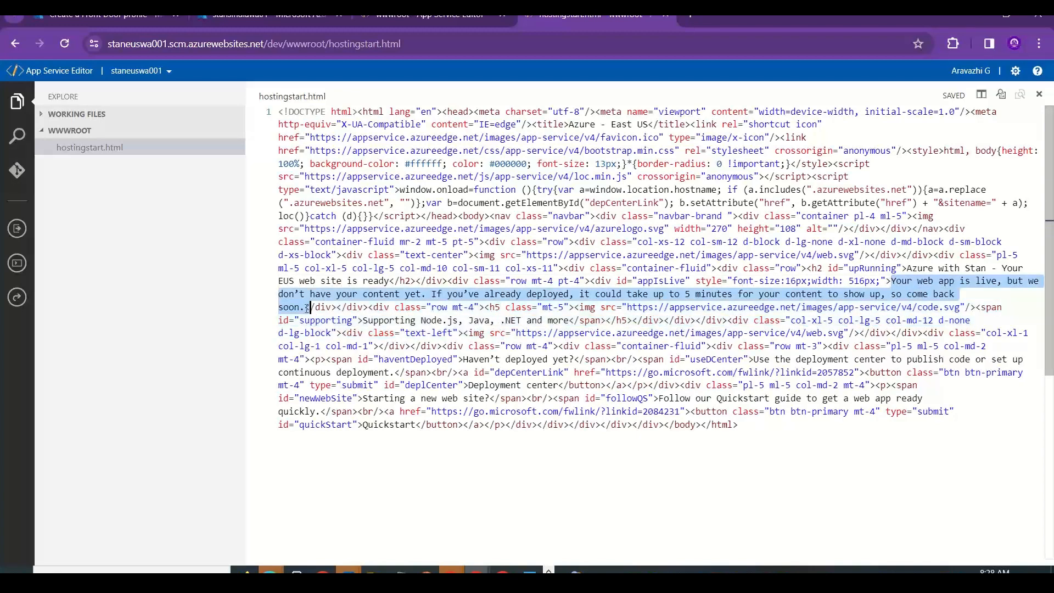
{"action": "key", "text": "Delete"}
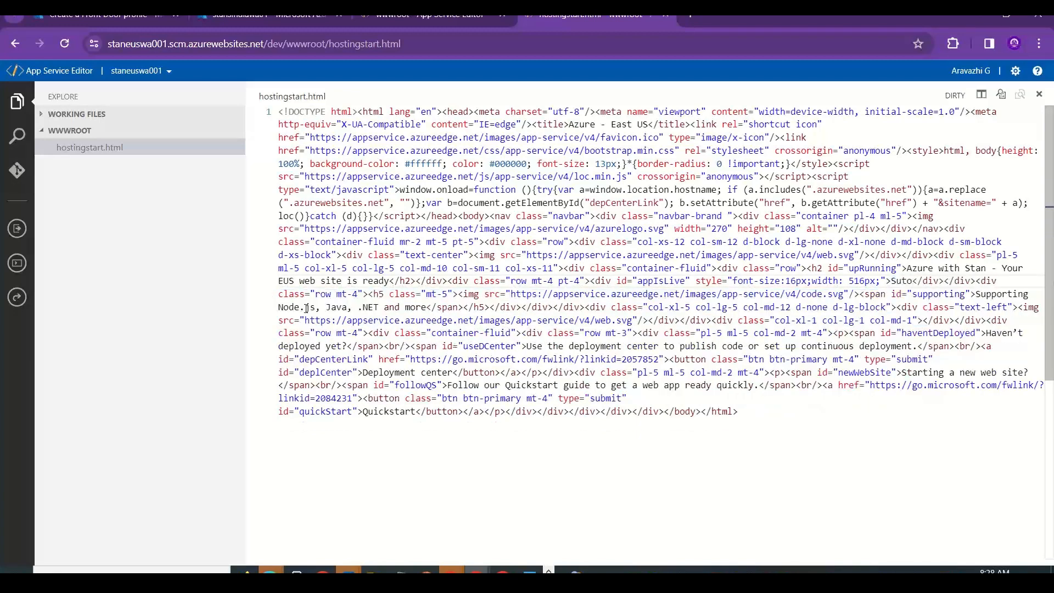
{"action": "type", "text": "Customize it"}
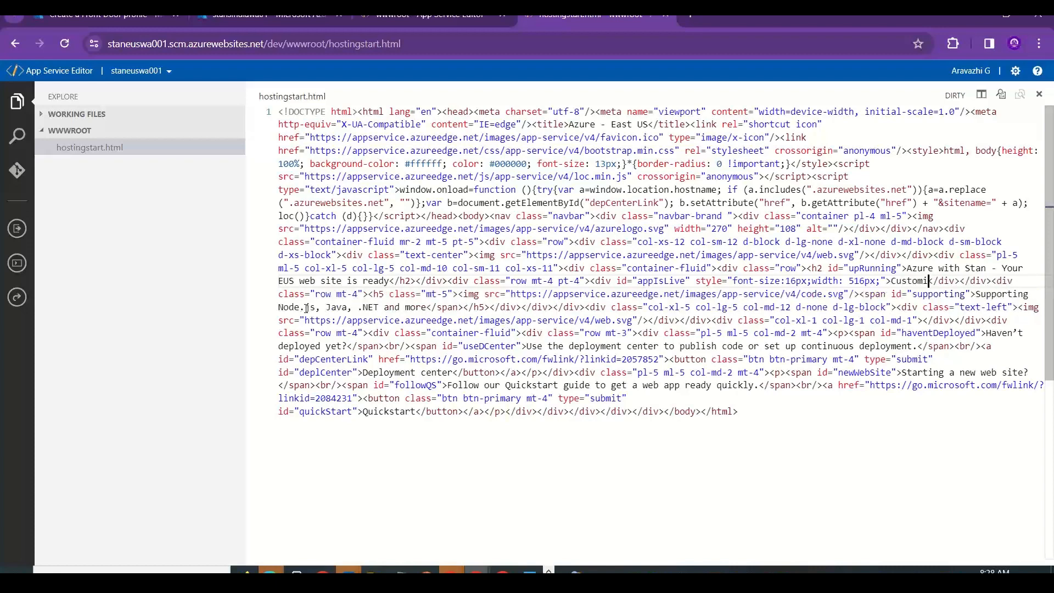
{"action": "type", "text": " as you nee"}
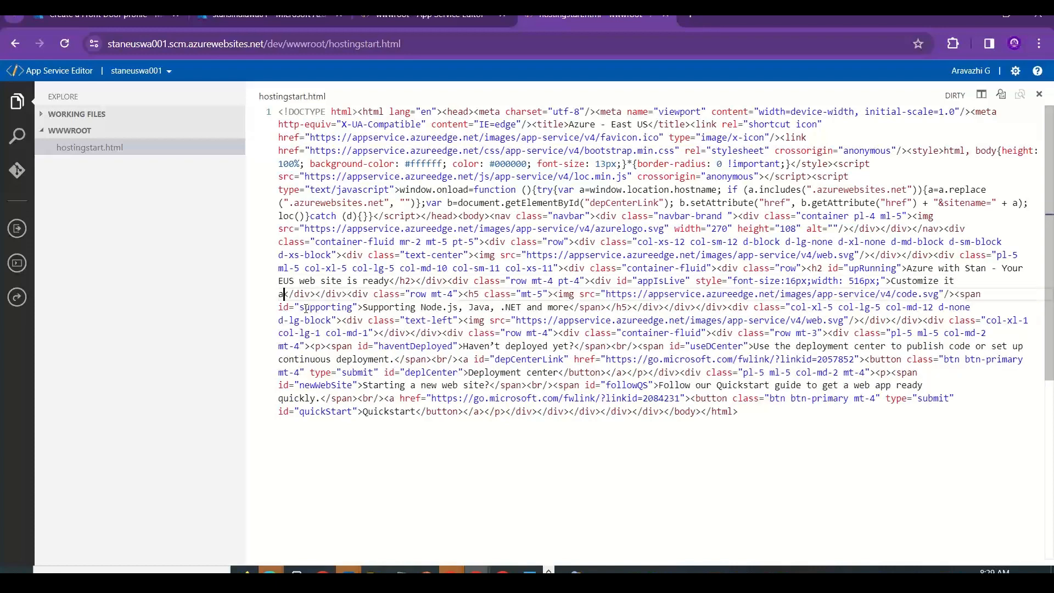
{"action": "type", "text": "d"}
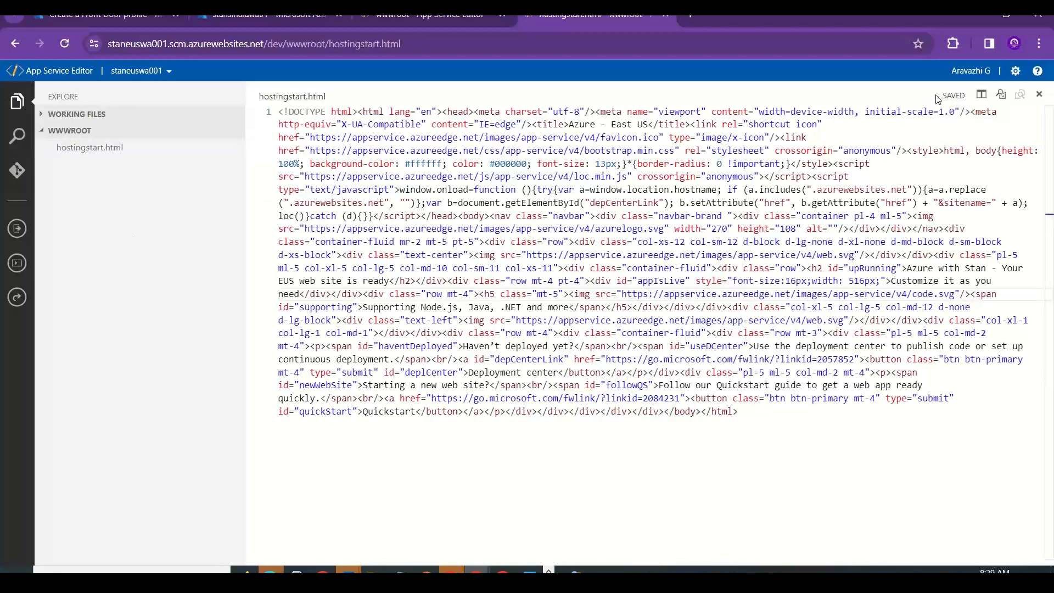
Close the staneuswa001 editor, open hostingstart.html of stansindiawa01 and change its page title to "Azure - South india".
{"action": "left_click", "coordinate": [666, 16]}
{"action": "left_click", "coordinate": [102, 148]}
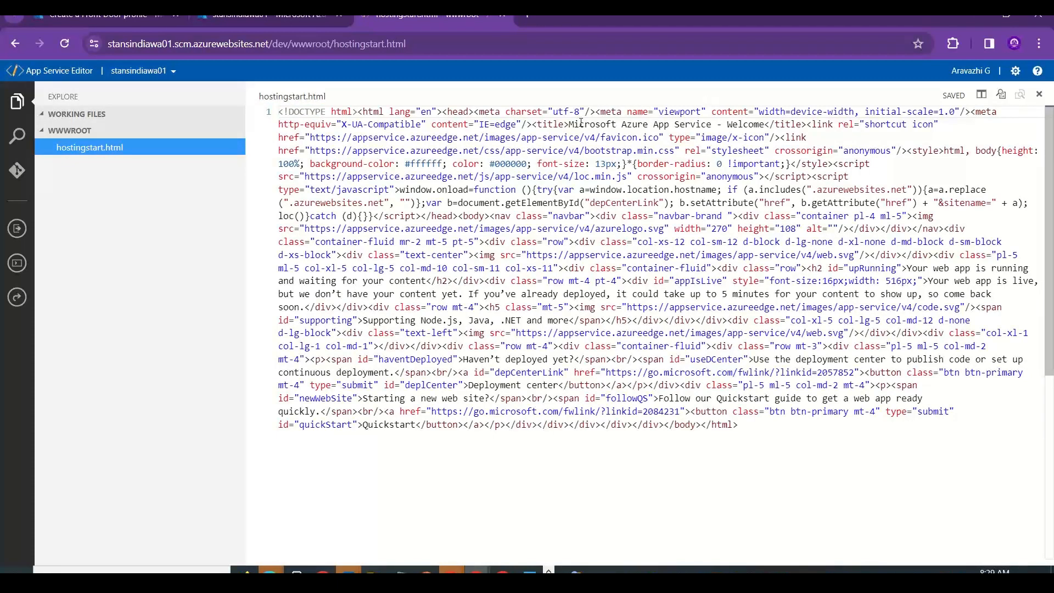
{"action": "left_click_drag", "start_coordinate": [570, 124], "coordinate": [770, 123]}
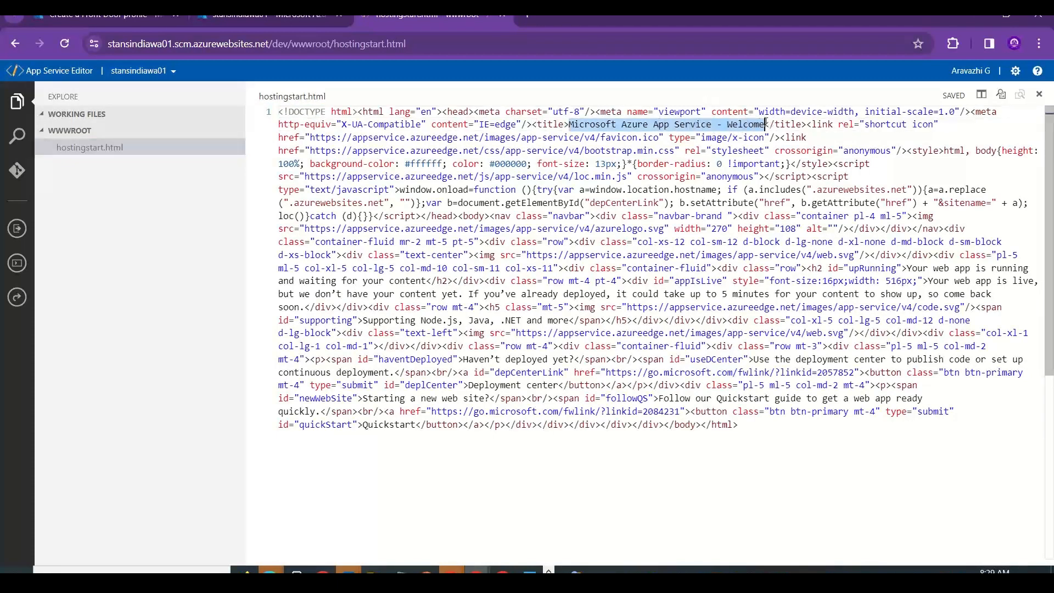
{"action": "type", "text": "Azure - Sot"}
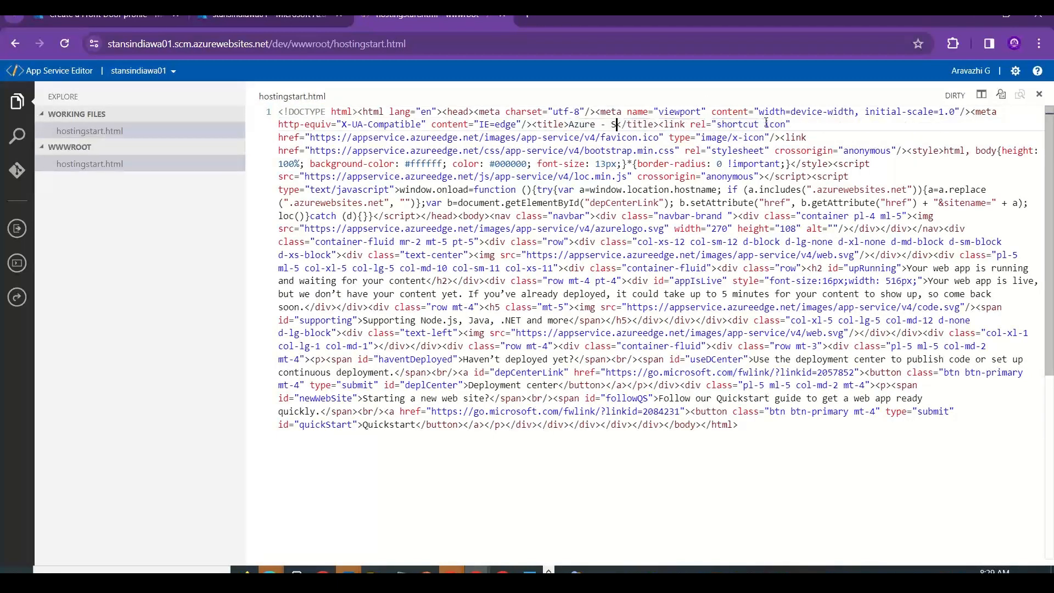
{"action": "key", "text": "BackSpace"}
{"action": "type", "text": "uh"}
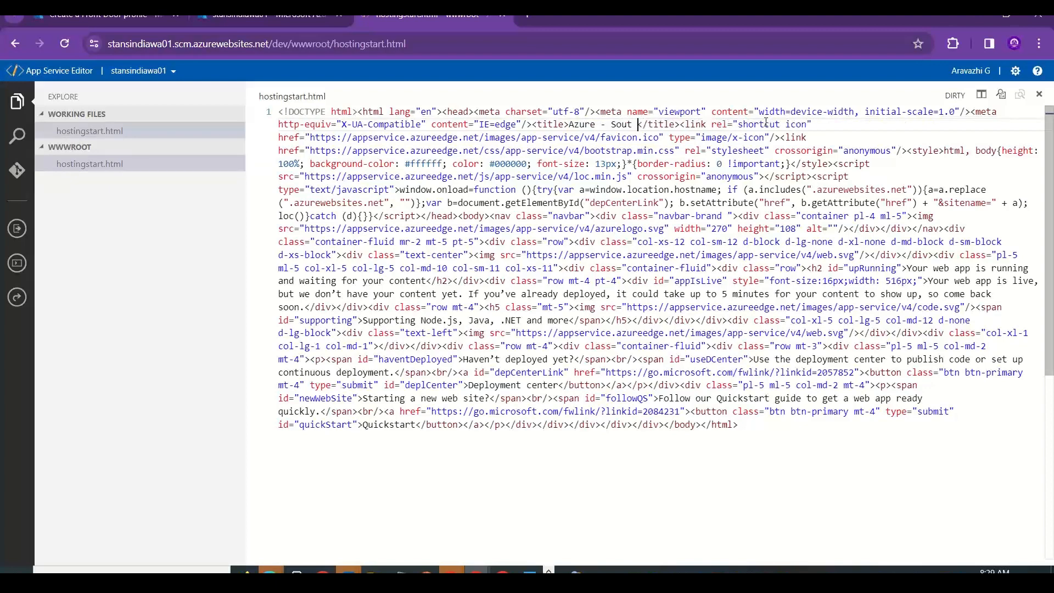
{"action": "key", "text": "BackSpace"}
{"action": "type", "text": "th i"}
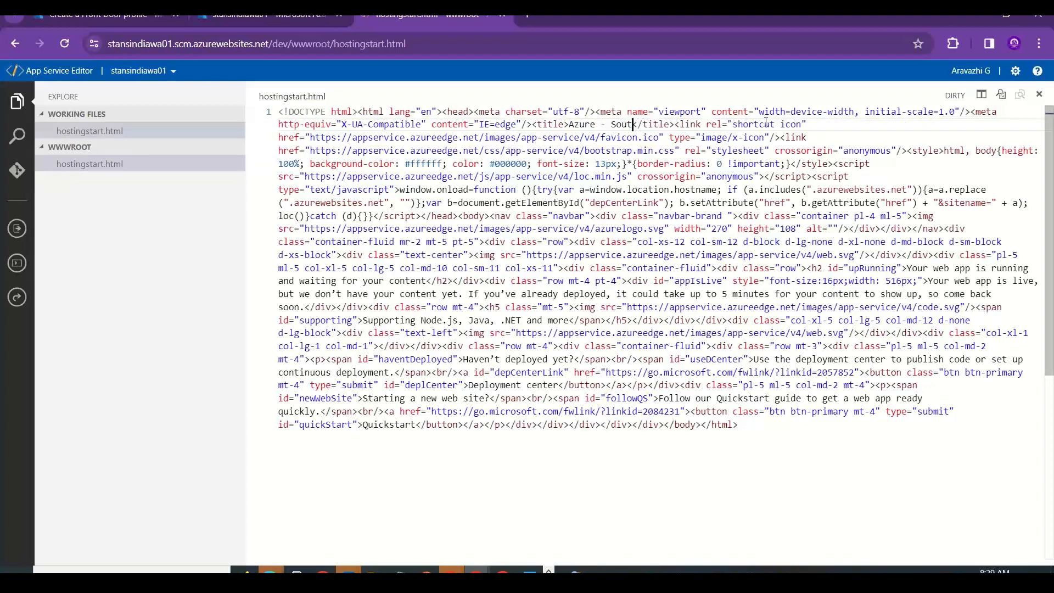
{"action": "type", "text": "ndia"}
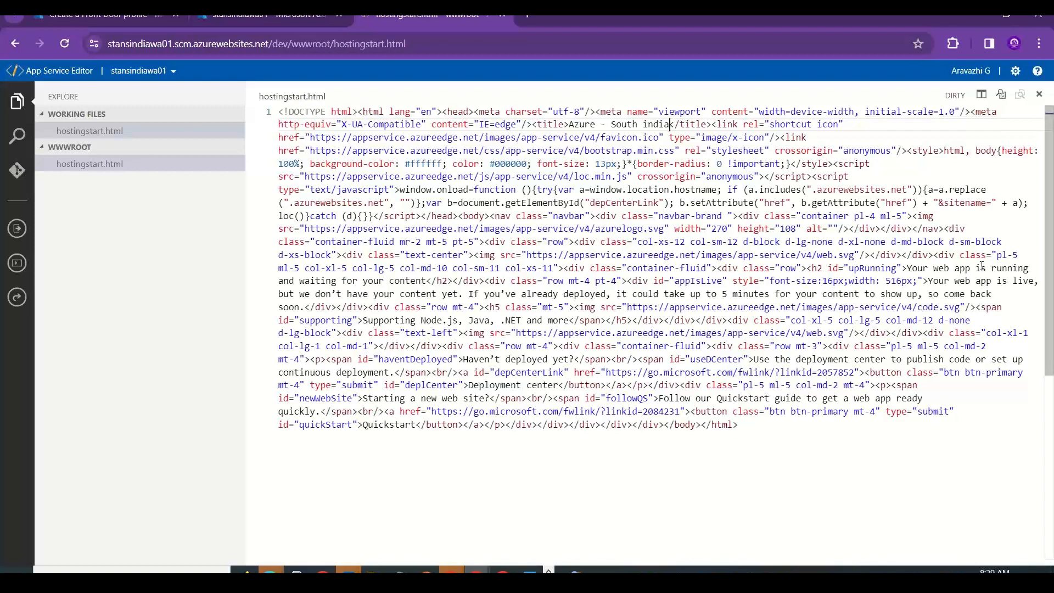
Replace the upRunning h2 heading text in stansindiawa01's hostingstart.html with "Azure with Stan - Your India web site is ready".
{"action": "left_click_drag", "start_coordinate": [907, 269], "coordinate": [432, 282]}
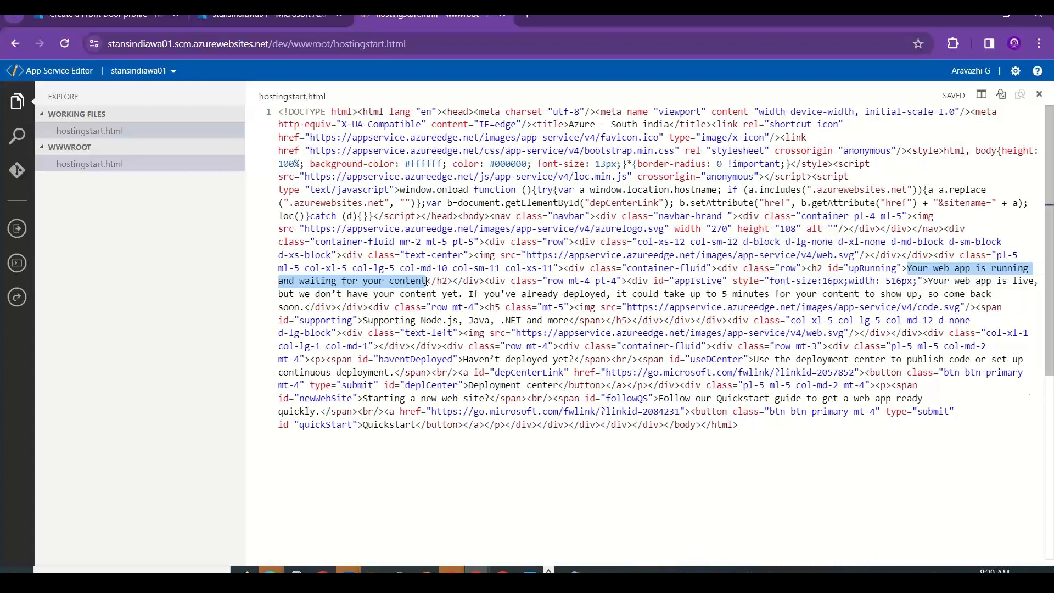
{"action": "type", "text": "Azure with Stan - "}
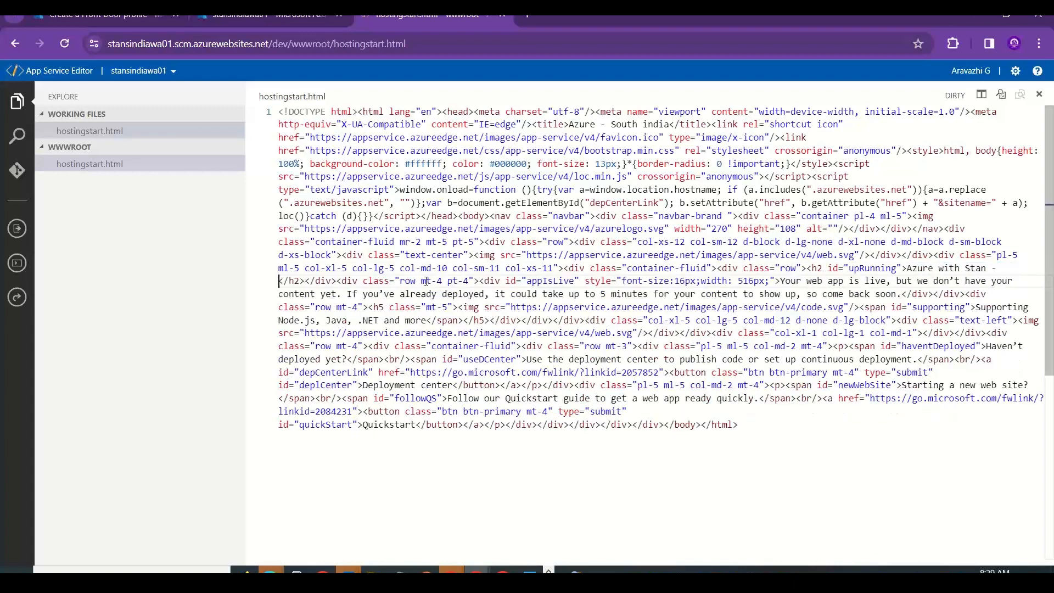
{"action": "type", "text": "Your Indi"}
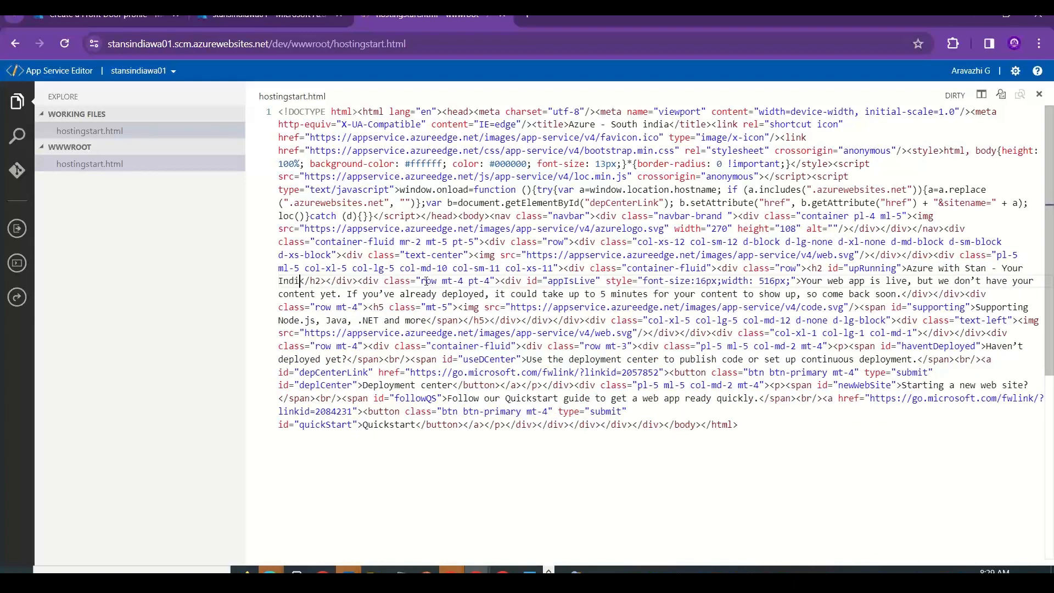
{"action": "type", "text": "a web site is"}
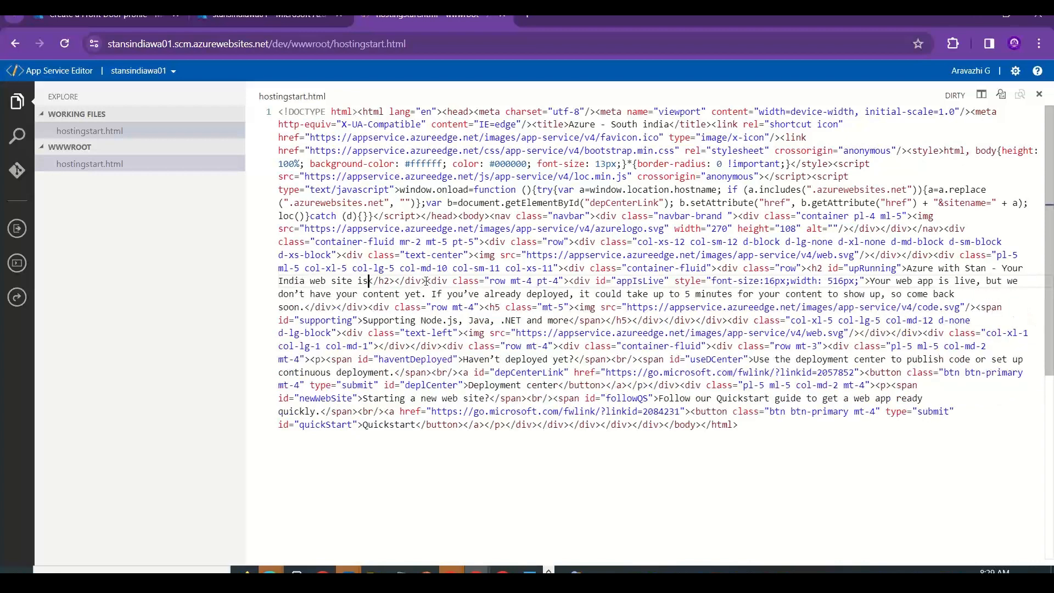
{"action": "type", "text": " ready"}
{"action": "key", "text": "BackSpace"}
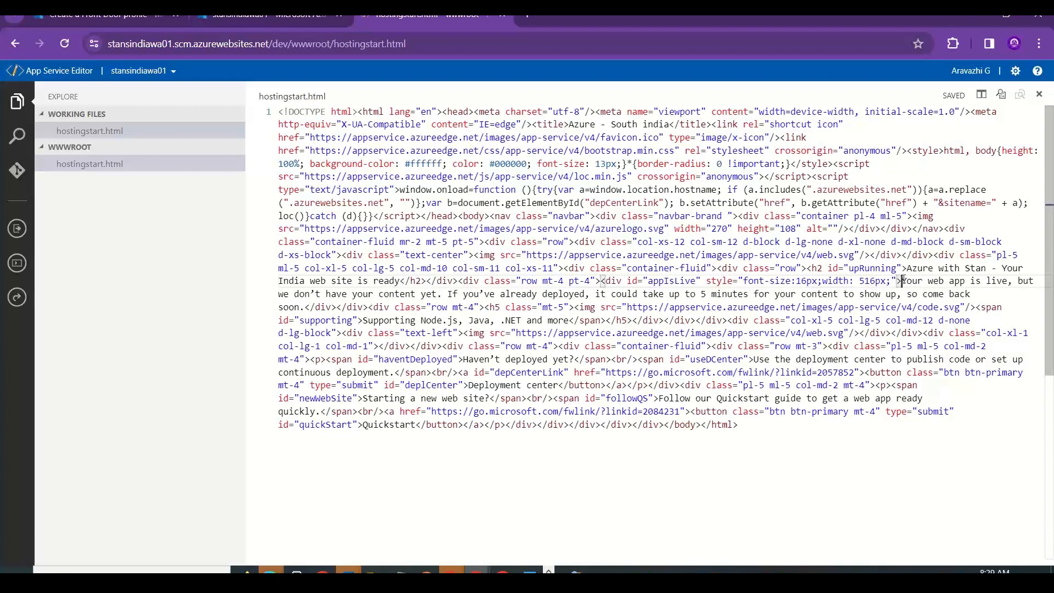
Replace the appIsLive div's message text with "Customize it as you wish" and close the stansindiawa01 editor.
{"action": "left_click_drag", "start_coordinate": [902, 281], "coordinate": [306, 307]}
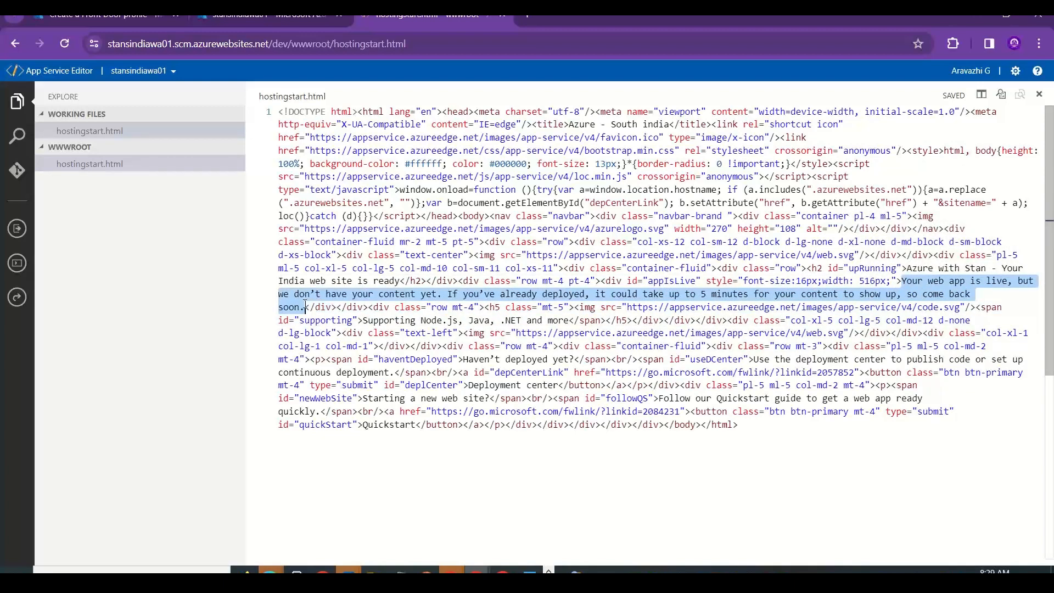
{"action": "type", "text": "Custom"}
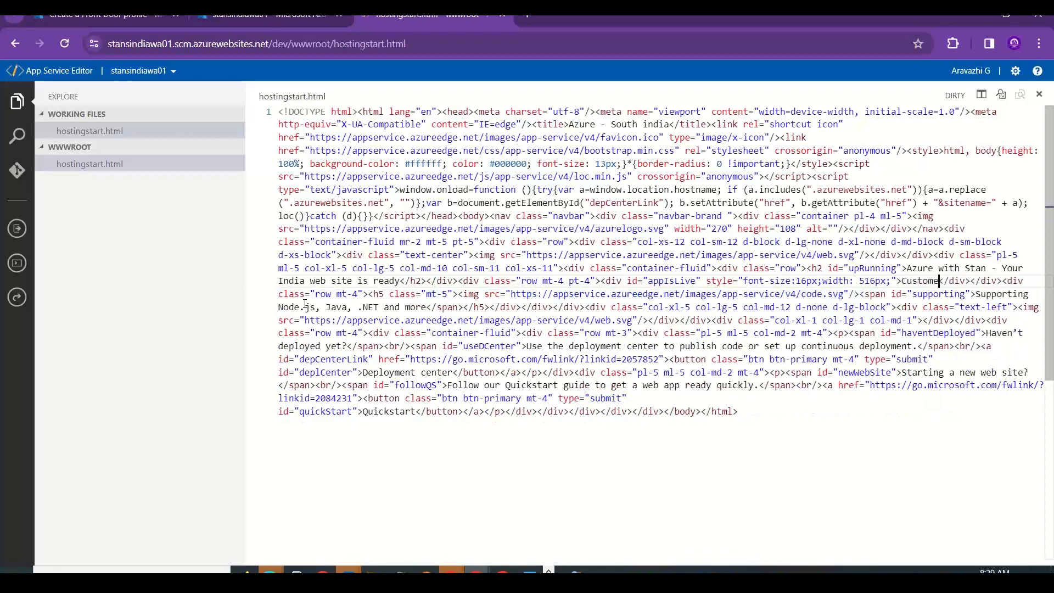
{"action": "type", "text": "ize it as you "}
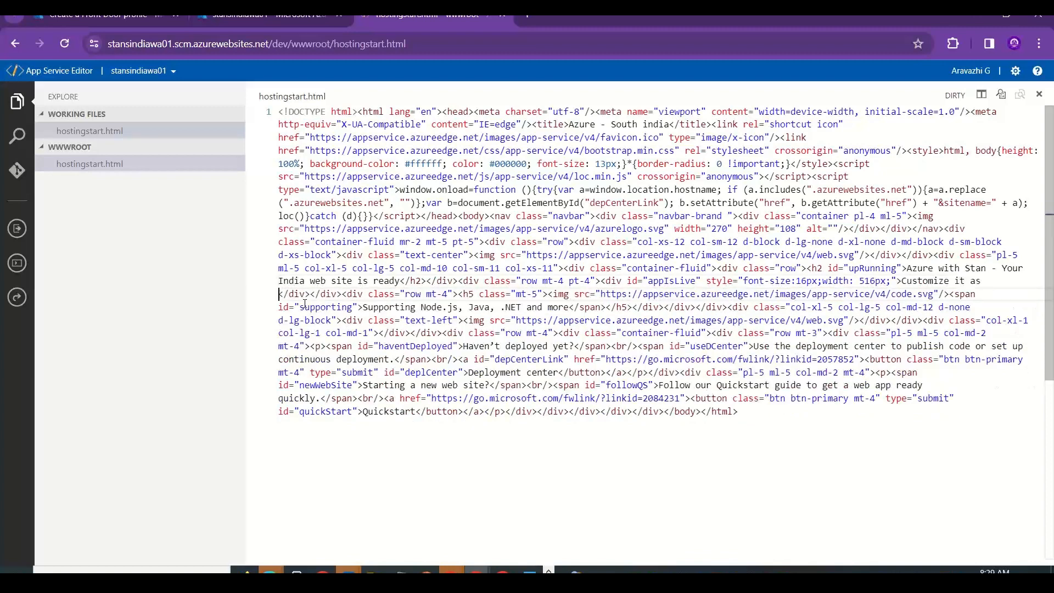
{"action": "type", "text": "wish"}
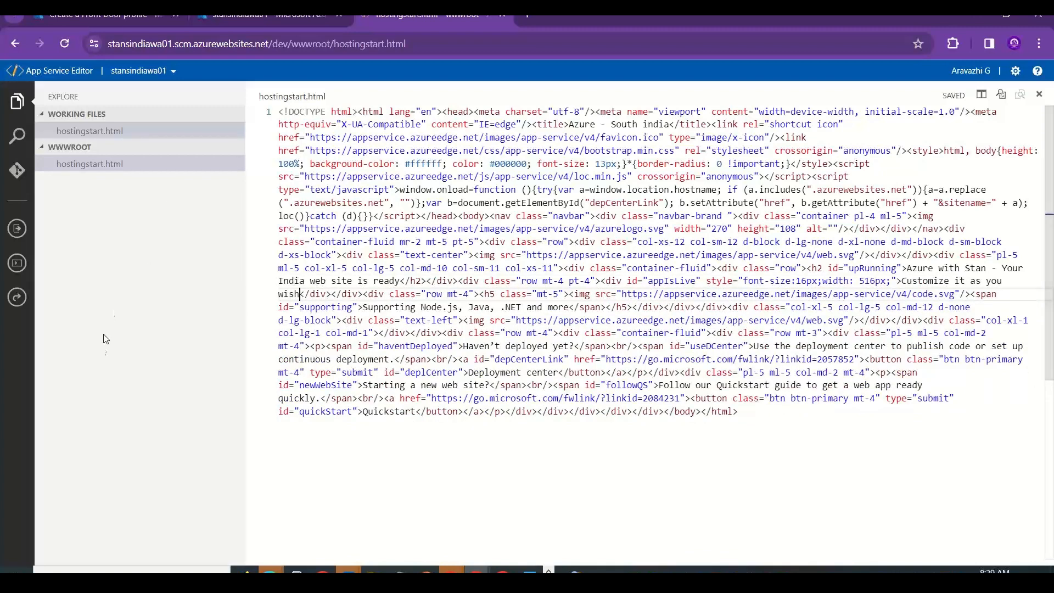
{"action": "left_click", "coordinate": [503, 16]}
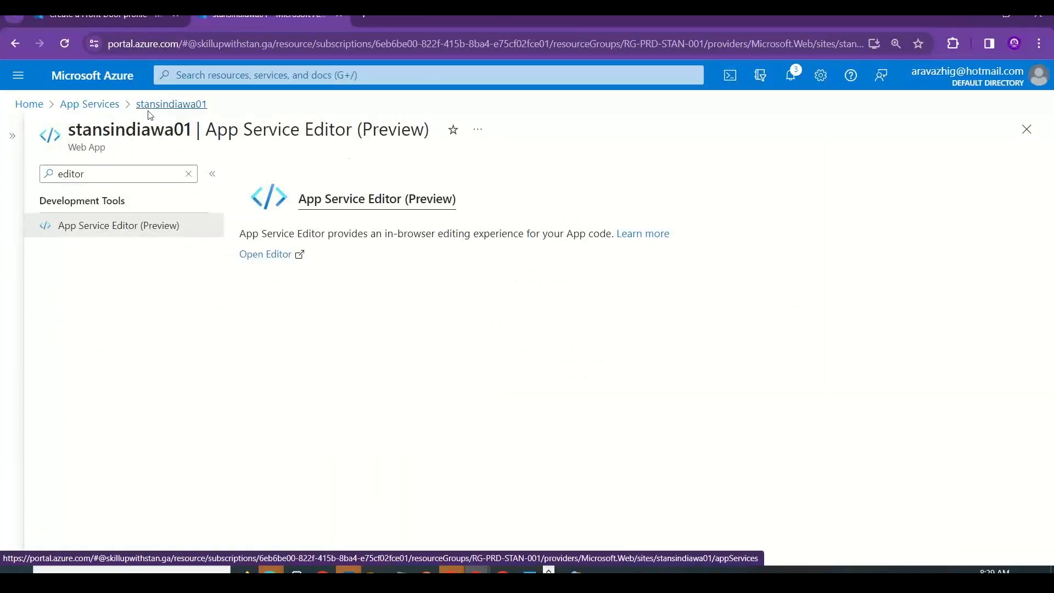
Open stansindiawa01's default domain from its overview in a new tab, check the start page heading, and close the page.
{"action": "left_click", "coordinate": [188, 172]}
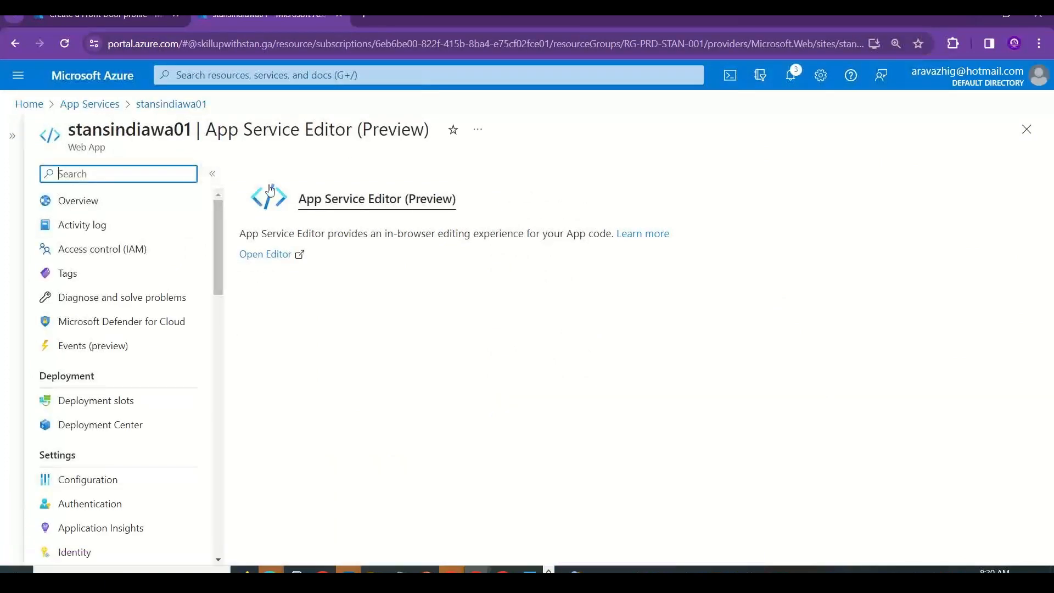
{"action": "left_click", "coordinate": [130, 201]}
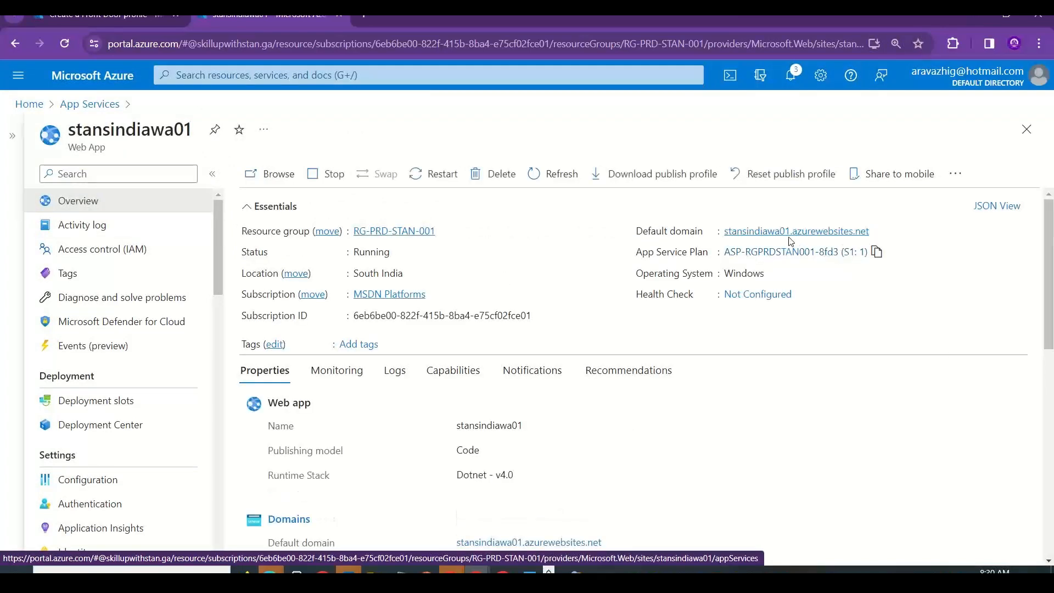
{"action": "right_click", "coordinate": [790, 229]}
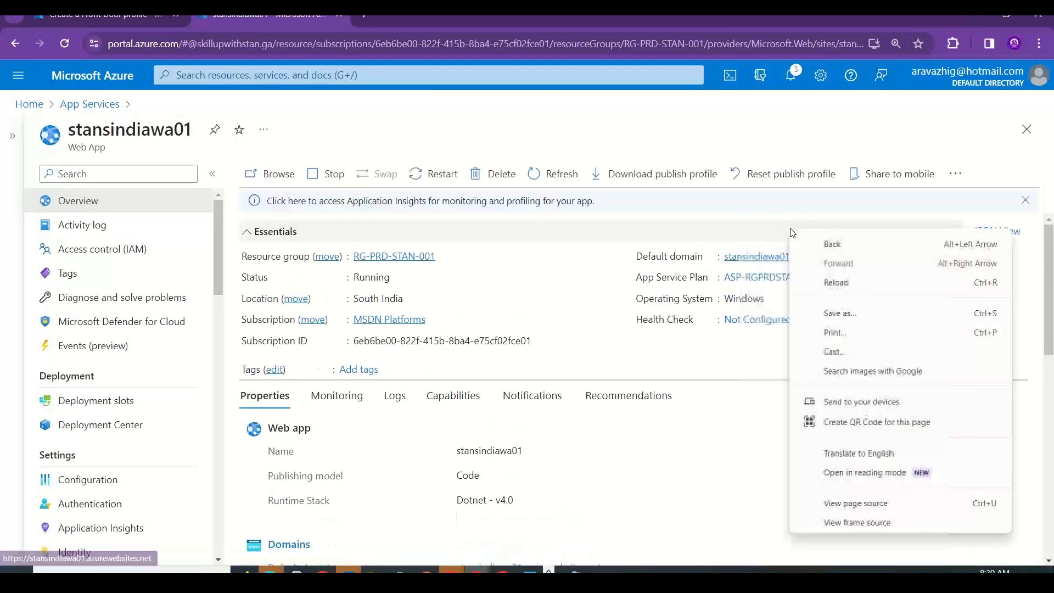
{"action": "right_click", "coordinate": [763, 260]}
{"action": "left_click", "coordinate": [783, 271]}
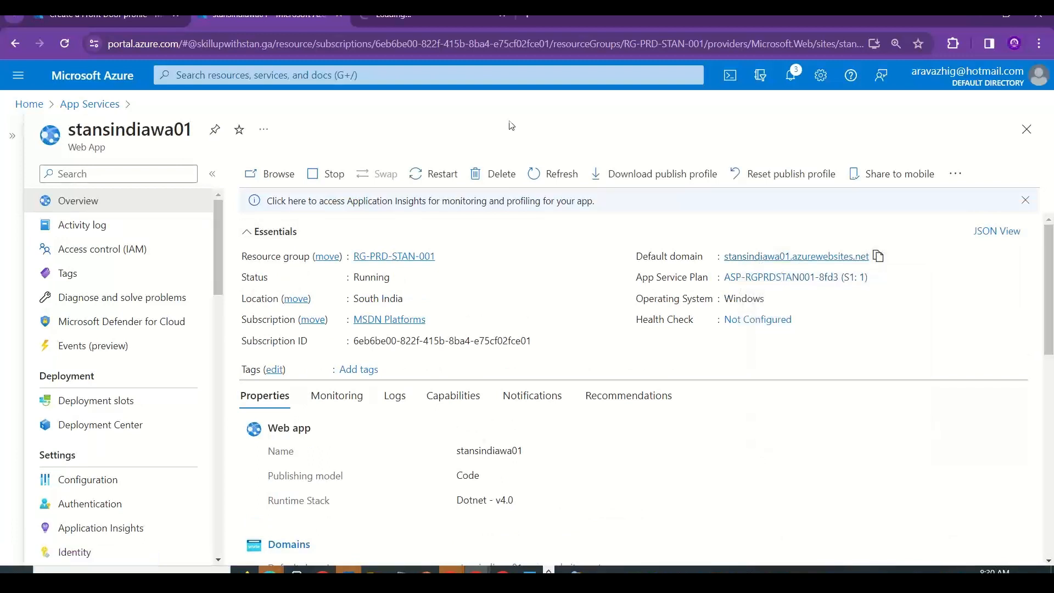
{"action": "left_click", "coordinate": [415, 16]}
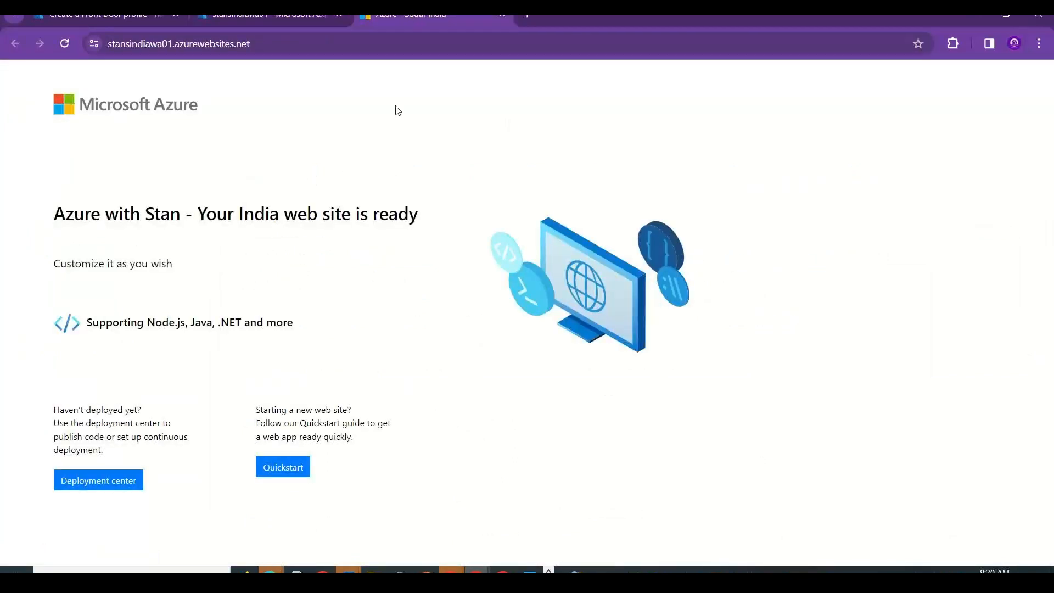
{"action": "left_click_drag", "start_coordinate": [65, 214], "coordinate": [408, 215]}
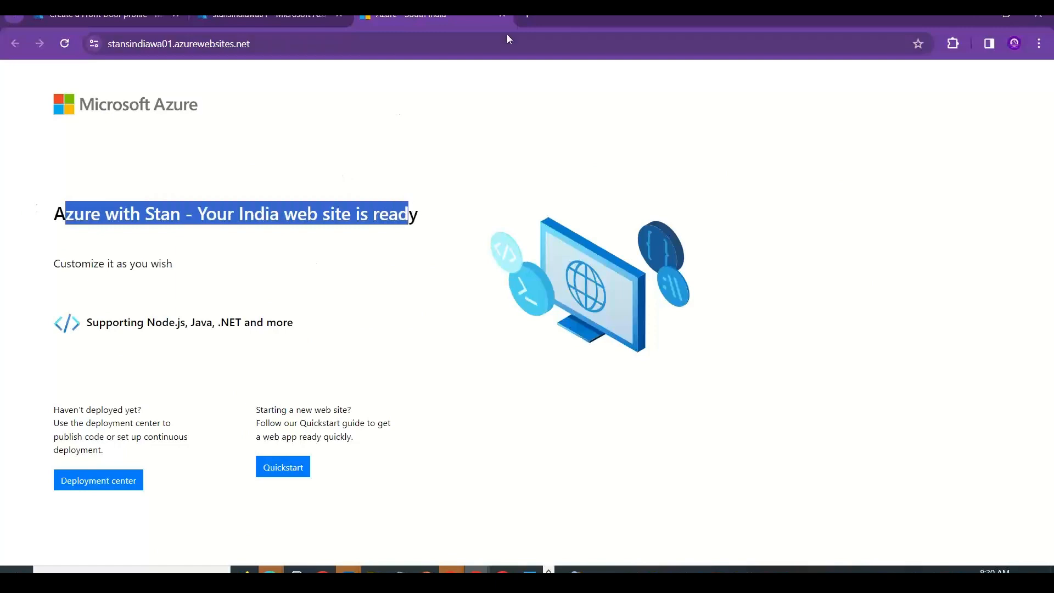
{"action": "left_click", "coordinate": [502, 18]}
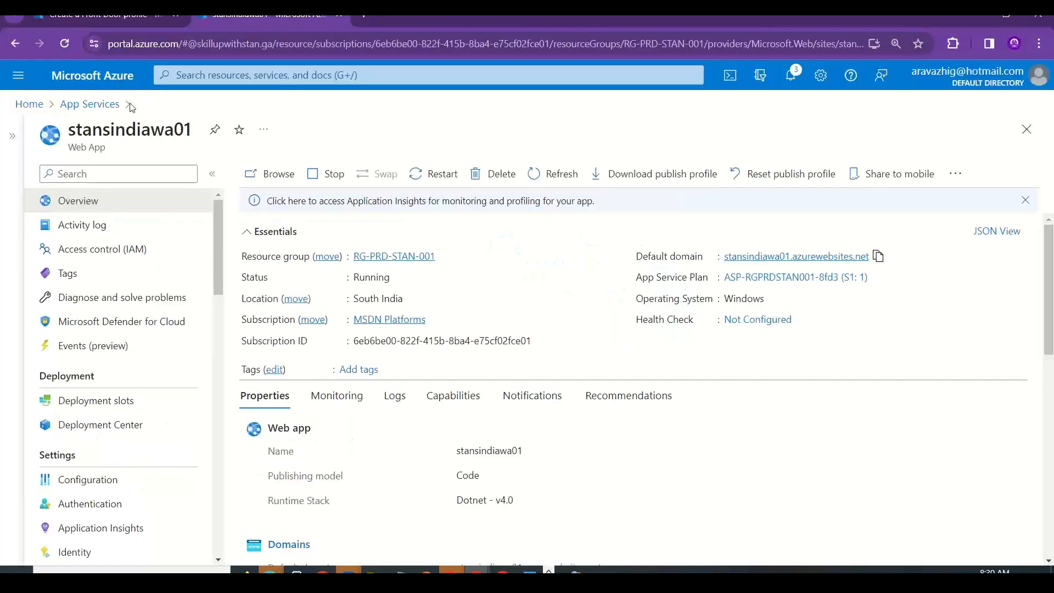
Try to open staneuswa001 from the App Services list, and close the browser window holding the expired portal session.
{"action": "left_click", "coordinate": [107, 104]}
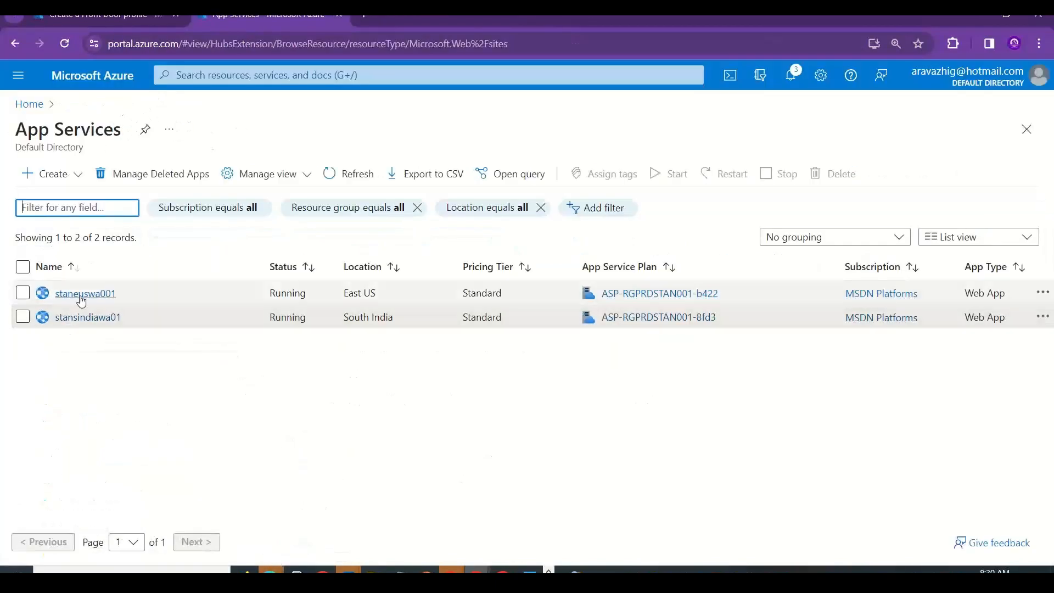
{"action": "left_click", "coordinate": [82, 294]}
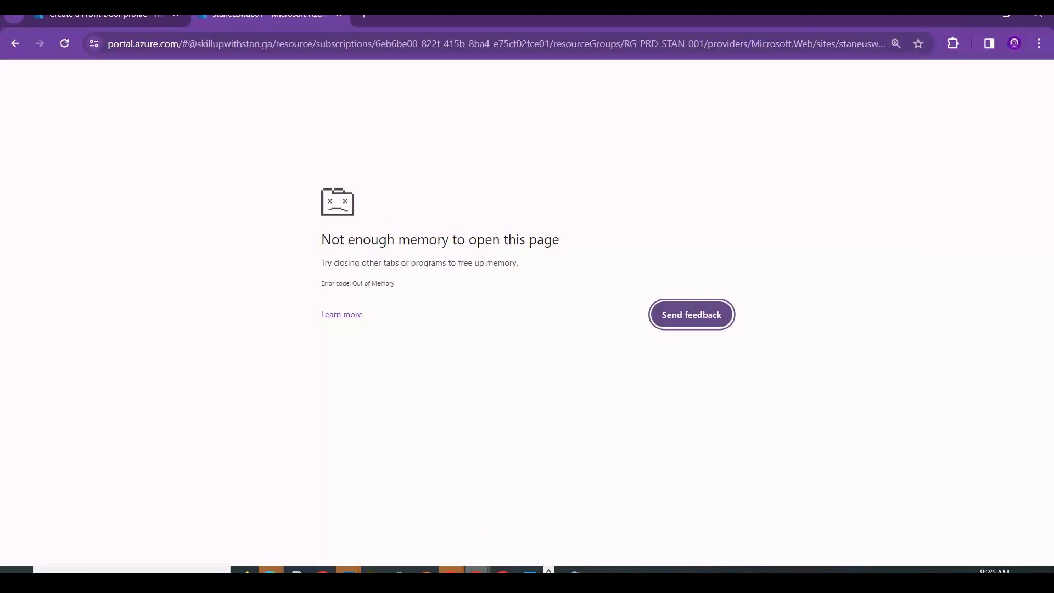
{"action": "mouse_move", "coordinate": [477, 571]}
{"action": "mouse_move", "coordinate": [528, 483]}
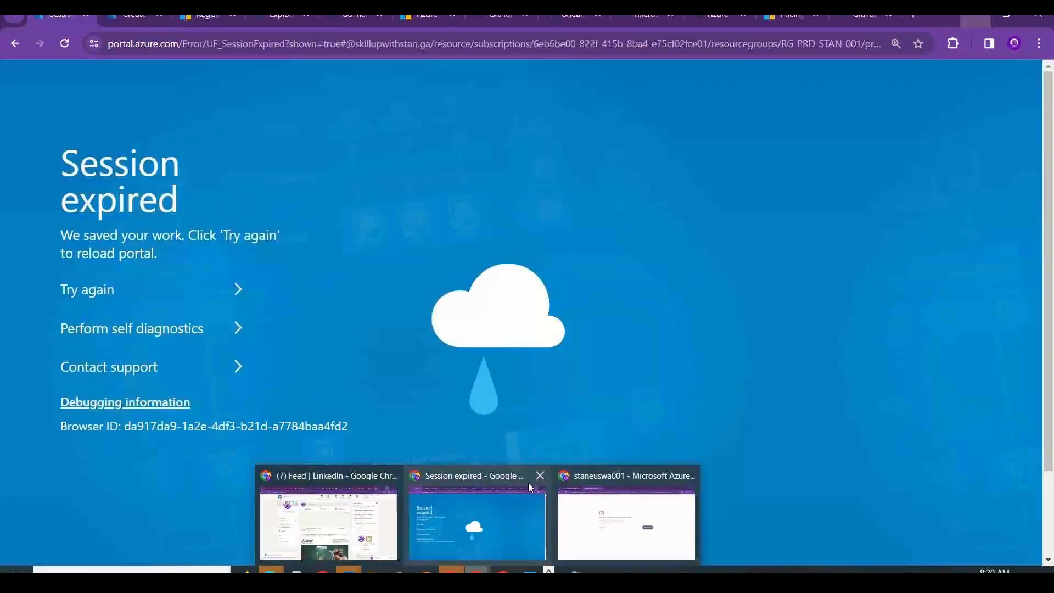
{"action": "left_click", "coordinate": [538, 480]}
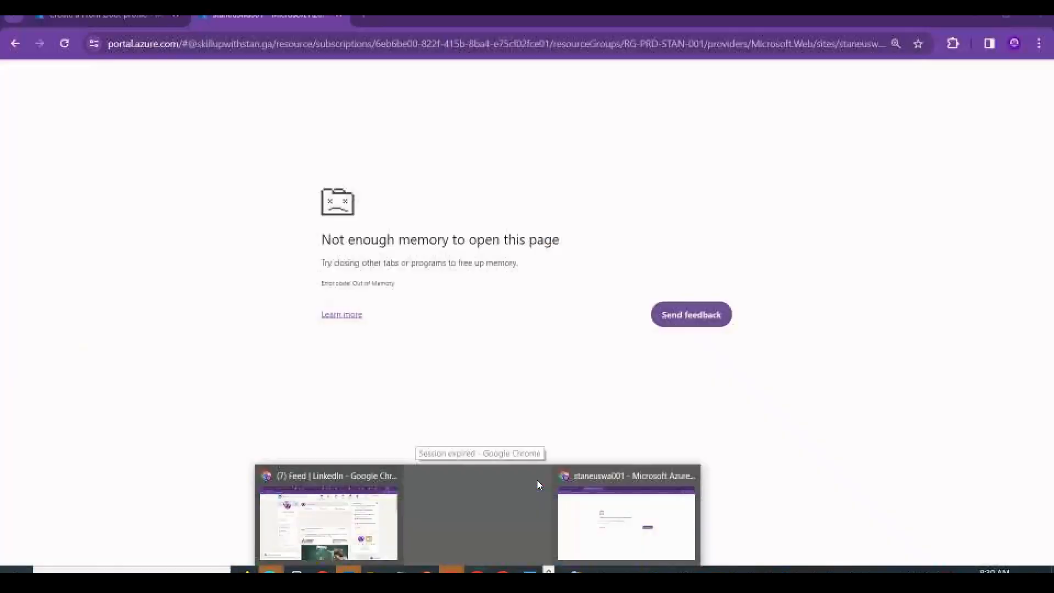
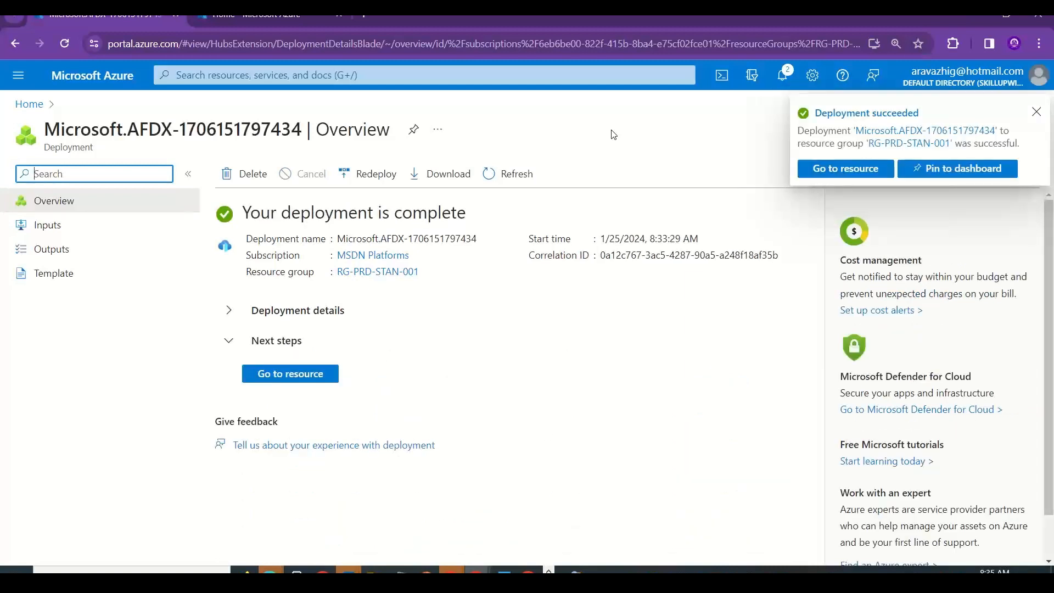
Open the deployed stanazfd001 Front Door profile and examine its properties, routes and security policy in Front Door manager.
{"action": "left_click", "coordinate": [335, 377]}
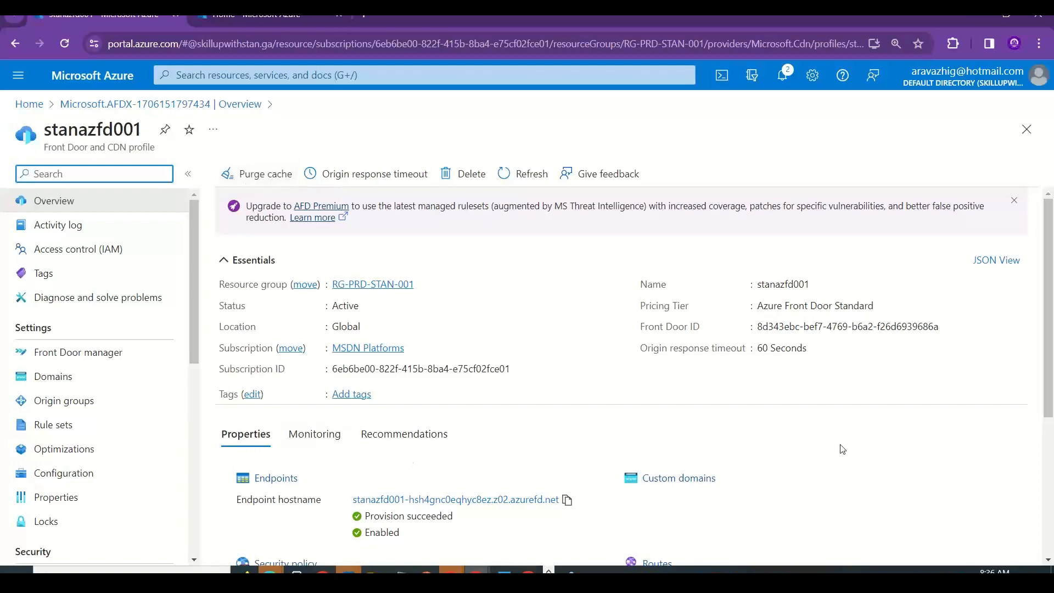
{"action": "scroll", "coordinate": [1052, 281], "scroll_direction": "down", "scroll_amount": 2}
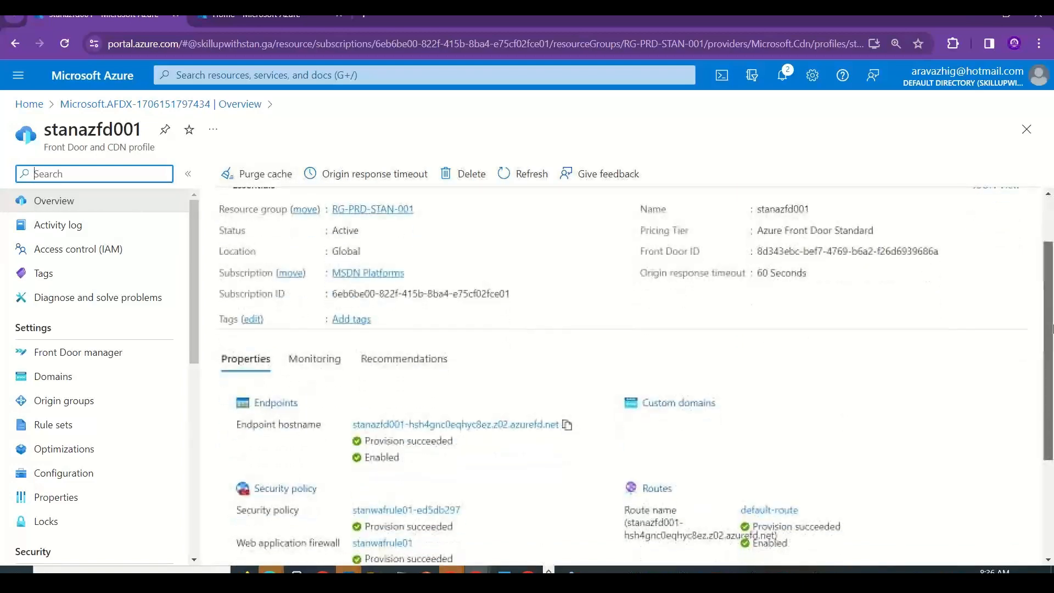
{"action": "scroll", "coordinate": [1051, 367], "scroll_direction": "down", "scroll_amount": 1}
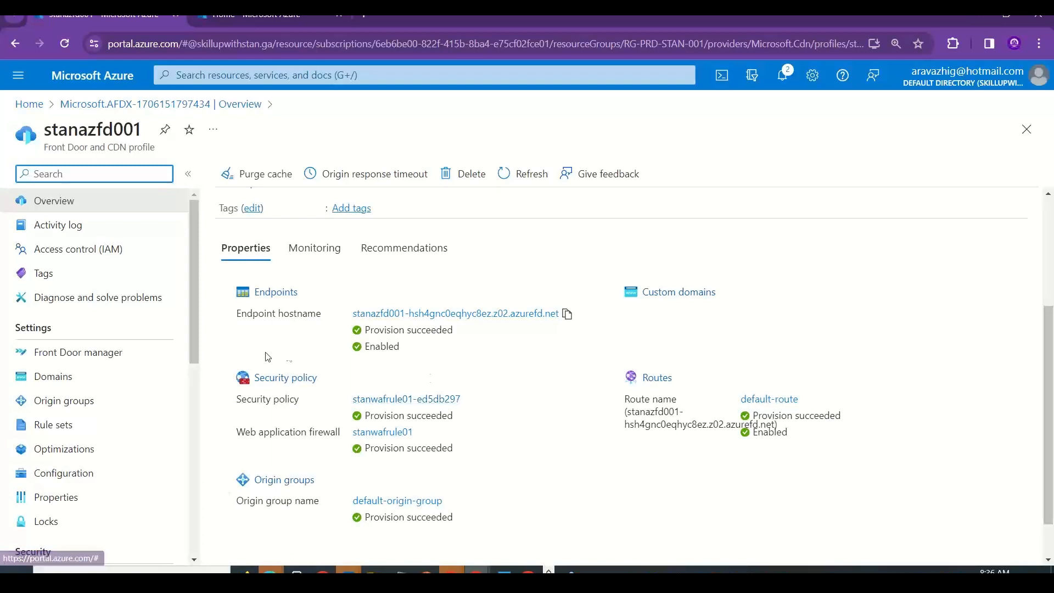
{"action": "left_click", "coordinate": [84, 360]}
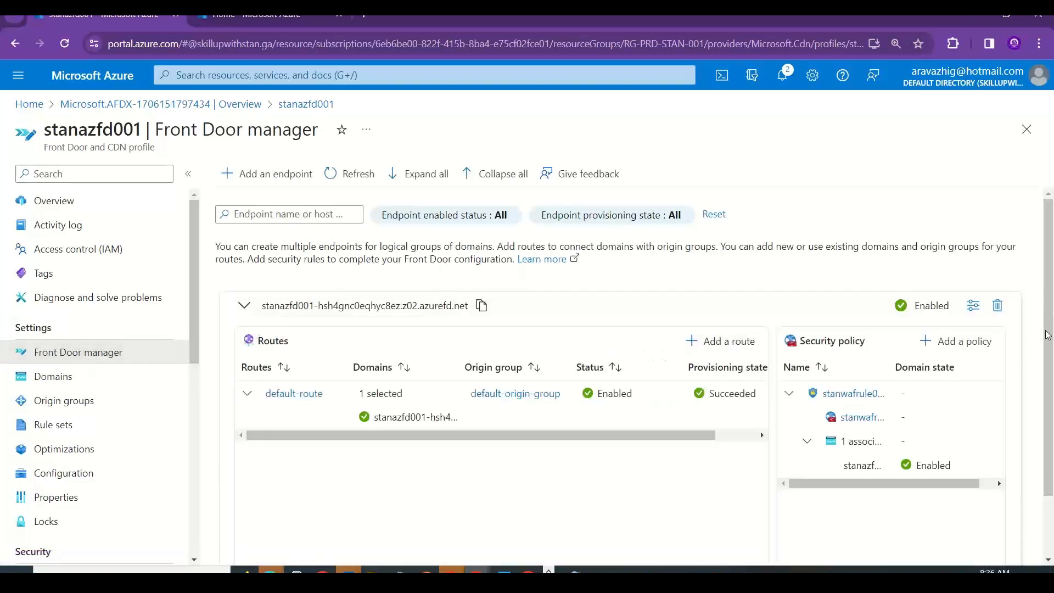
{"action": "left_click_drag", "start_coordinate": [1050, 345], "coordinate": [1051, 402]}
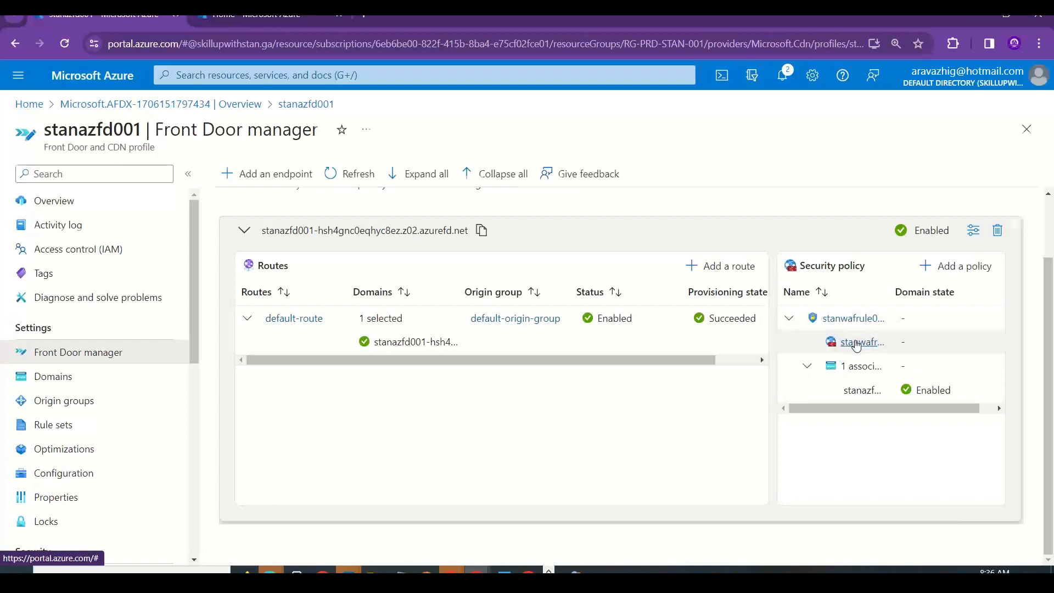
Open the custom rules of the endpoint's WAF policy stanwafrule01 and start adding a new custom rule.
{"action": "left_click", "coordinate": [856, 342]}
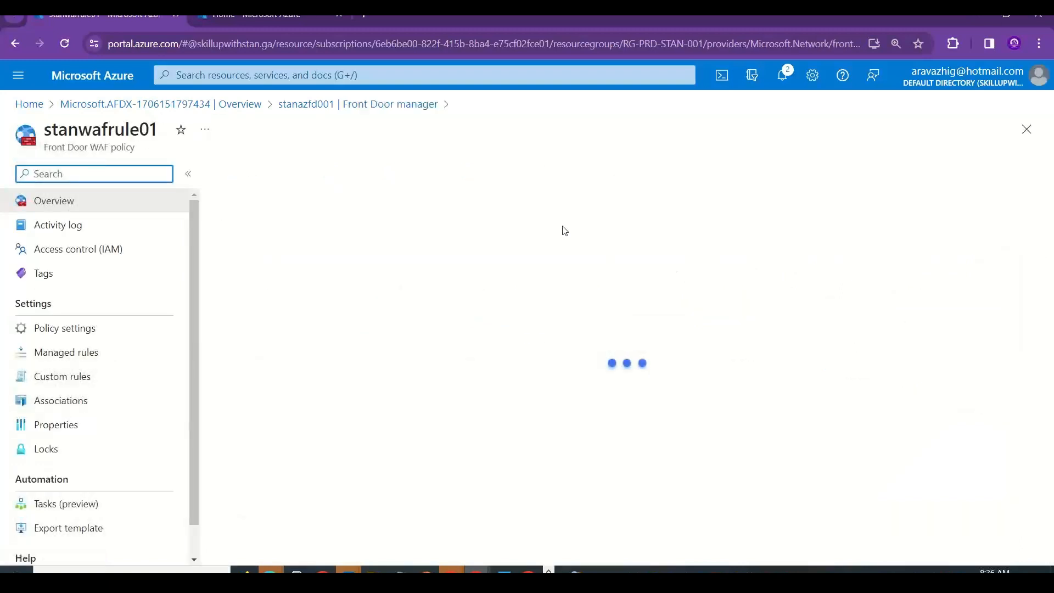
{"action": "left_click", "coordinate": [71, 380]}
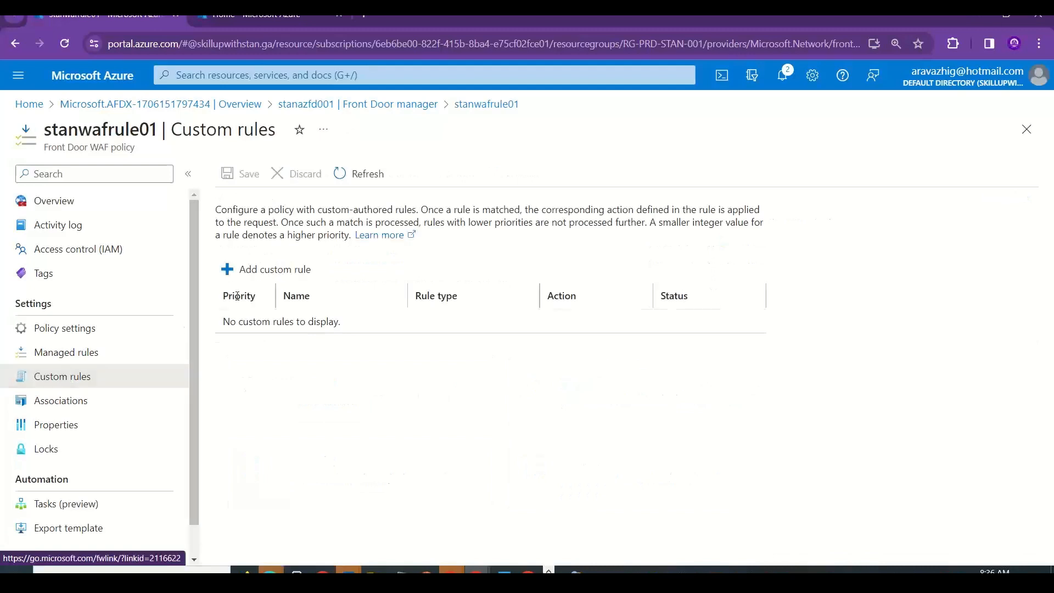
{"action": "left_click", "coordinate": [276, 269]}
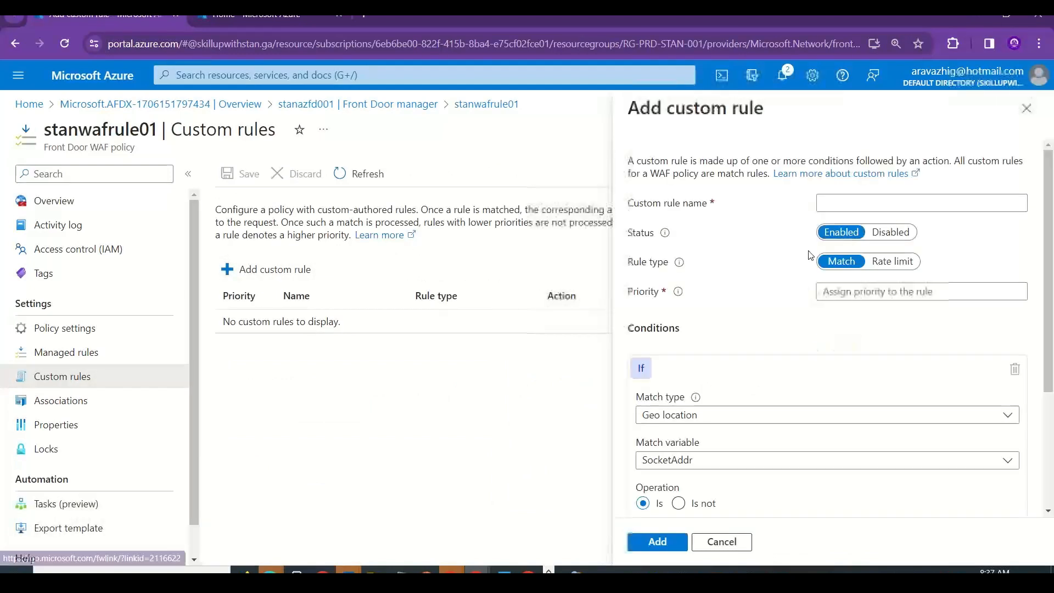
Name the custom rule DenyIP, give it priority 5, and set its condition's match type to IP address.
{"action": "left_click", "coordinate": [712, 415]}
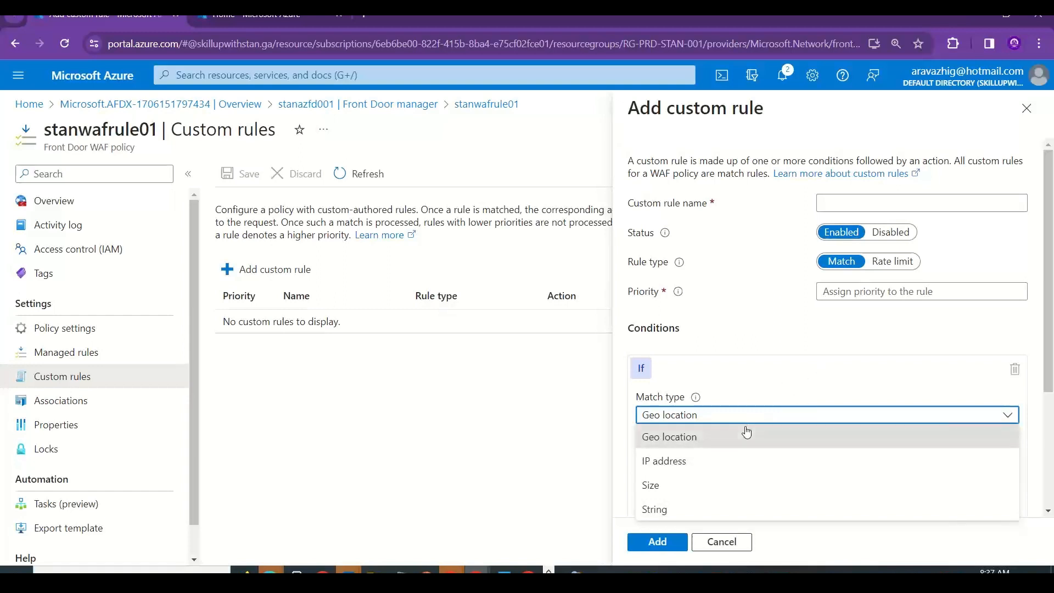
{"action": "left_click", "coordinate": [717, 461]}
{"action": "scroll", "coordinate": [1043, 391], "scroll_direction": "down", "scroll_amount": 1}
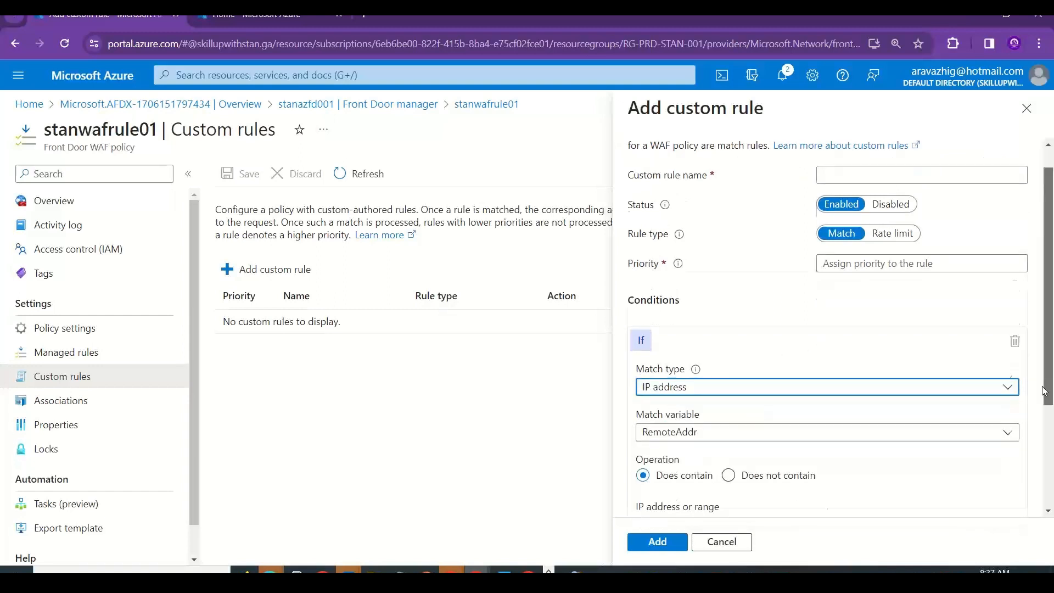
{"action": "scroll", "coordinate": [1043, 391], "scroll_direction": "down", "scroll_amount": 5}
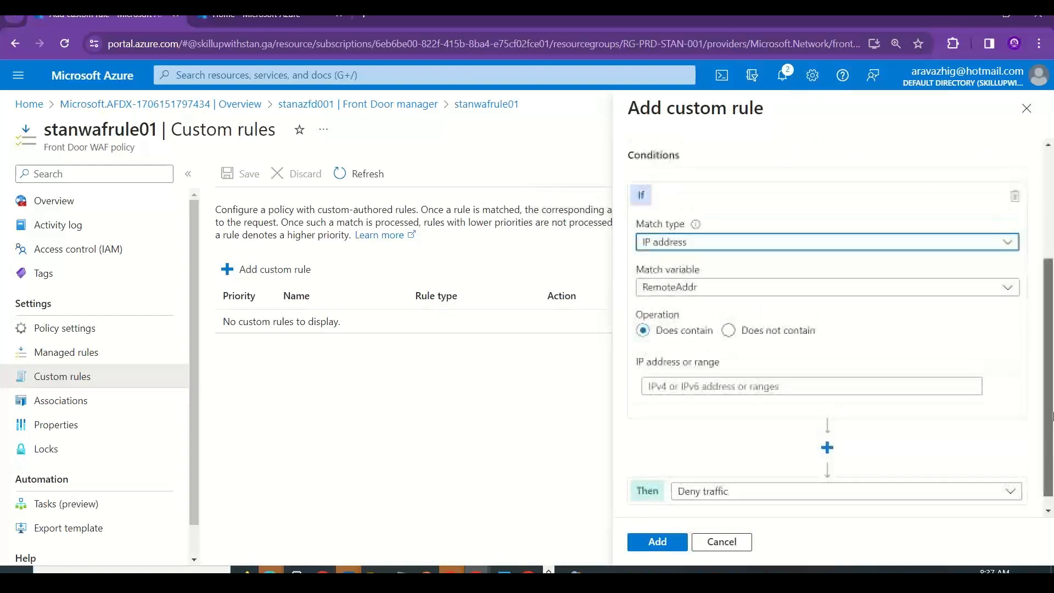
{"action": "scroll", "coordinate": [1051, 415], "scroll_direction": "up", "scroll_amount": 6}
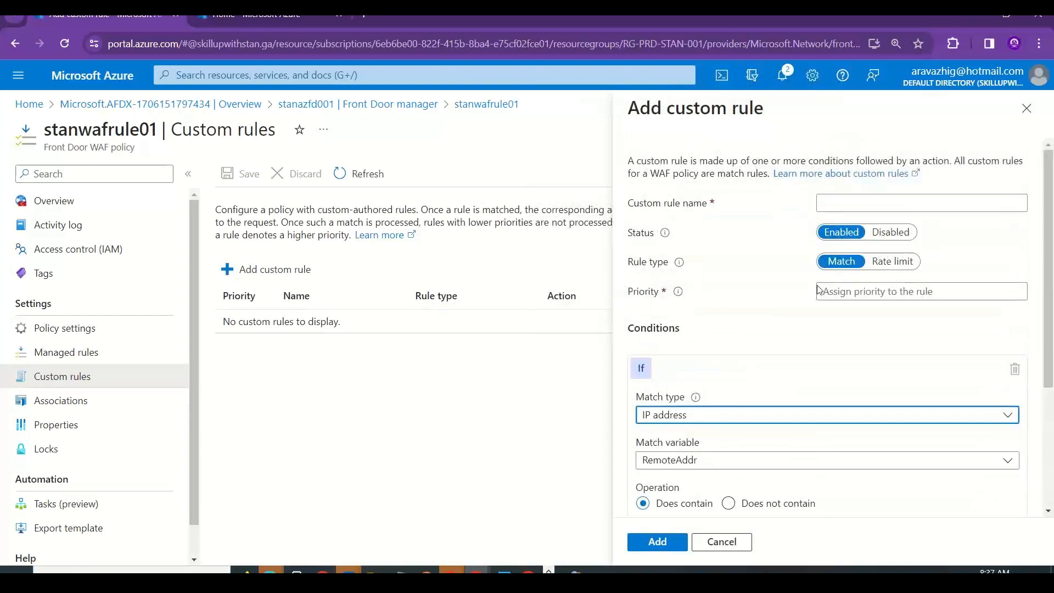
{"action": "left_click", "coordinate": [860, 202]}
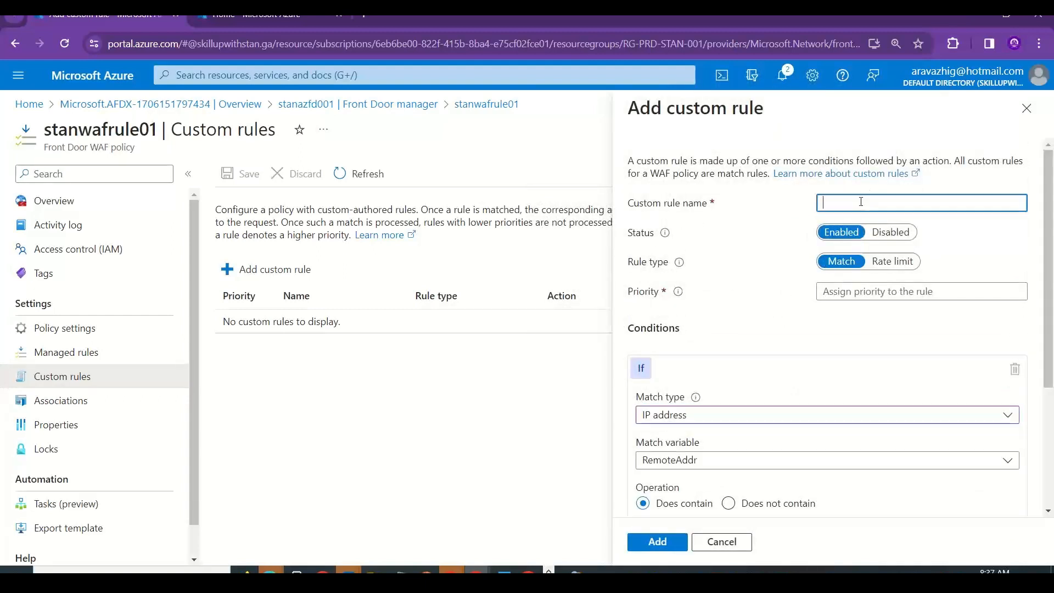
{"action": "type", "text": "DenyIP"}
{"action": "left_click", "coordinate": [943, 291]}
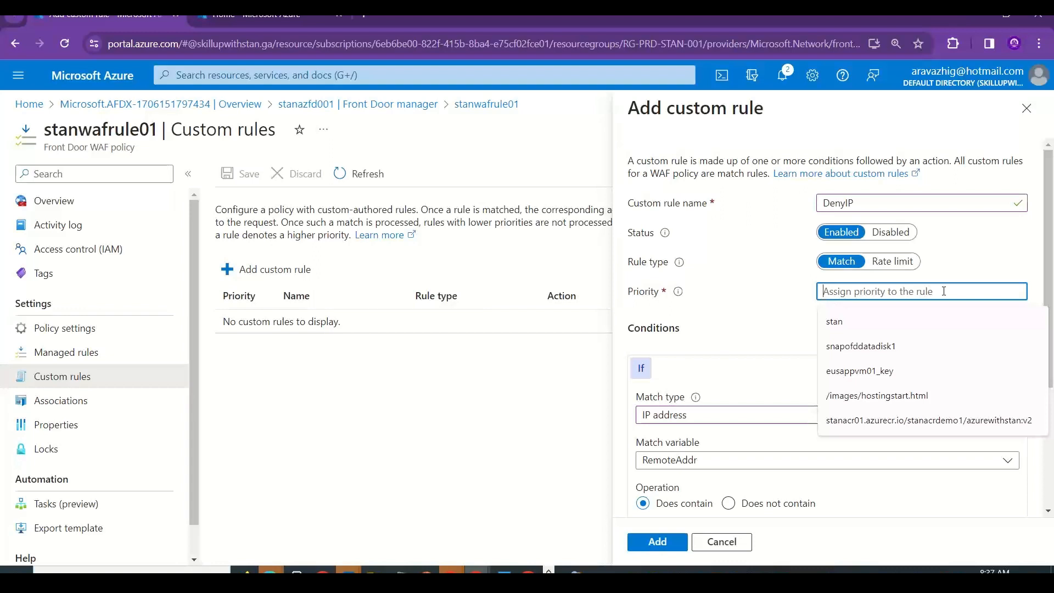
{"action": "type", "text": "5"}
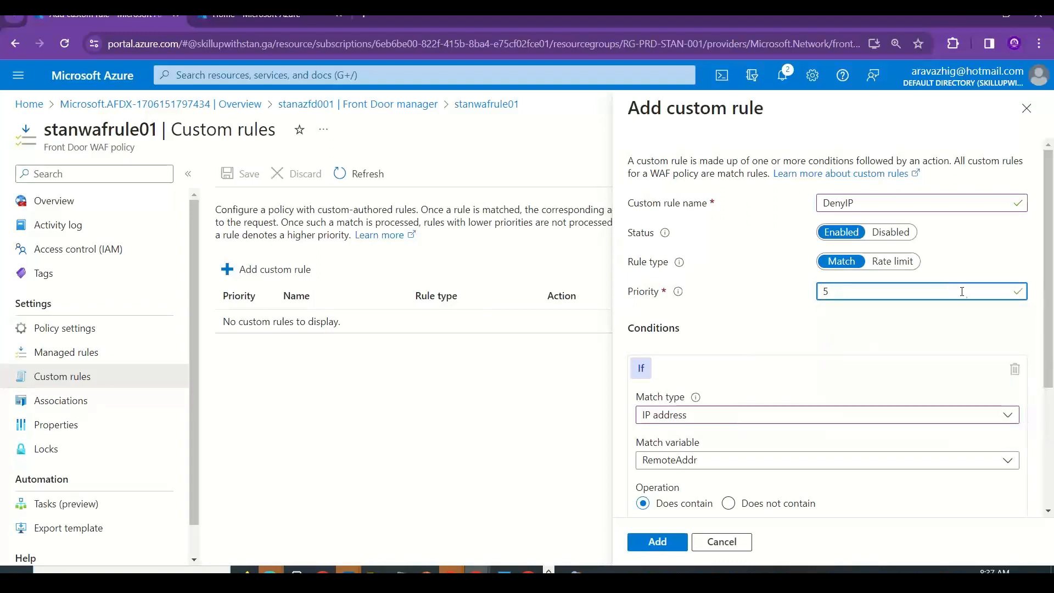
Search the web for whatsmyip in a new tab and copy the public IPv4 address shown on whatismyipaddress.com.
{"action": "scroll", "coordinate": [1051, 302], "scroll_direction": "down", "scroll_amount": 3}
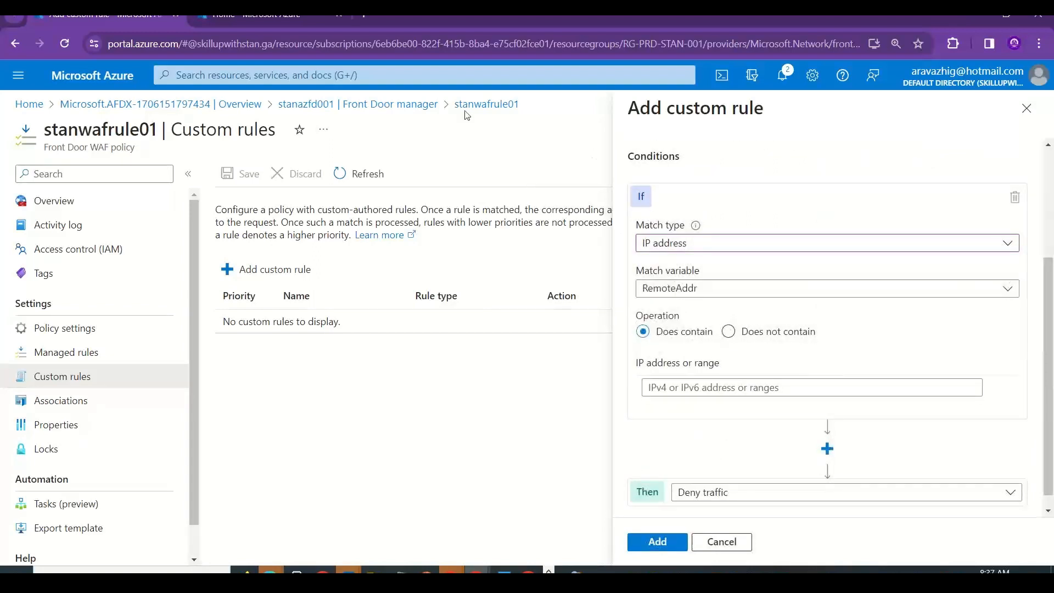
{"action": "left_click", "coordinate": [365, 15]}
{"action": "type", "text": "wh"}
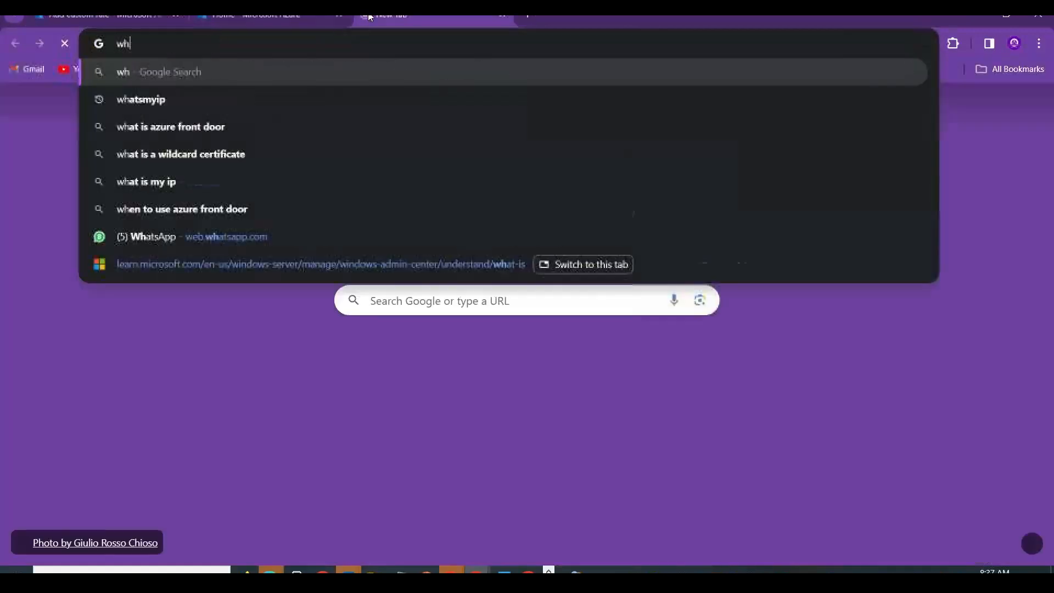
{"action": "type", "text": "atsmy"}
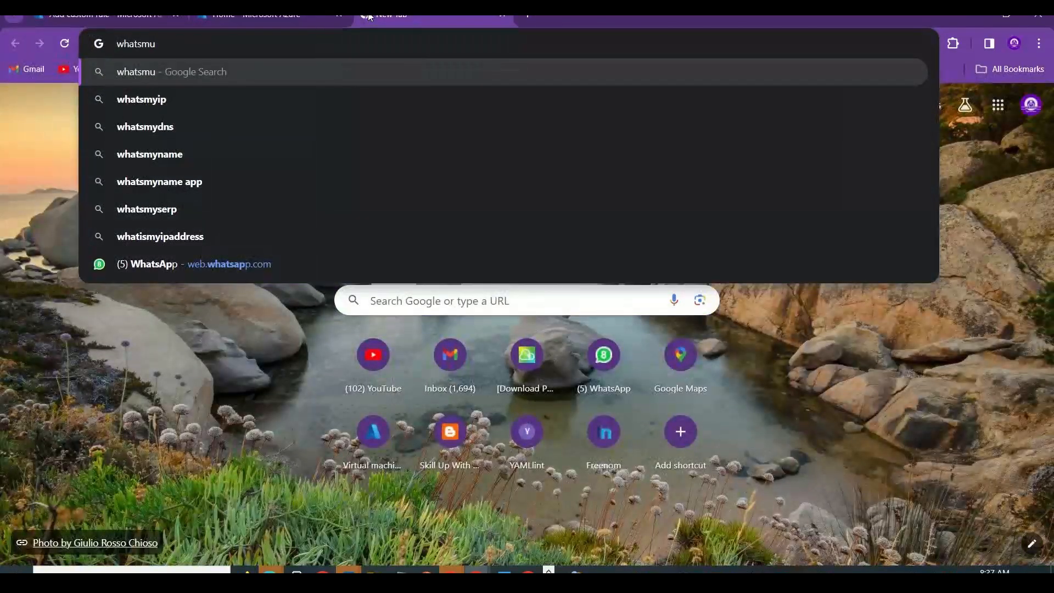
{"action": "type", "text": "ip"}
{"action": "key", "text": "Return"}
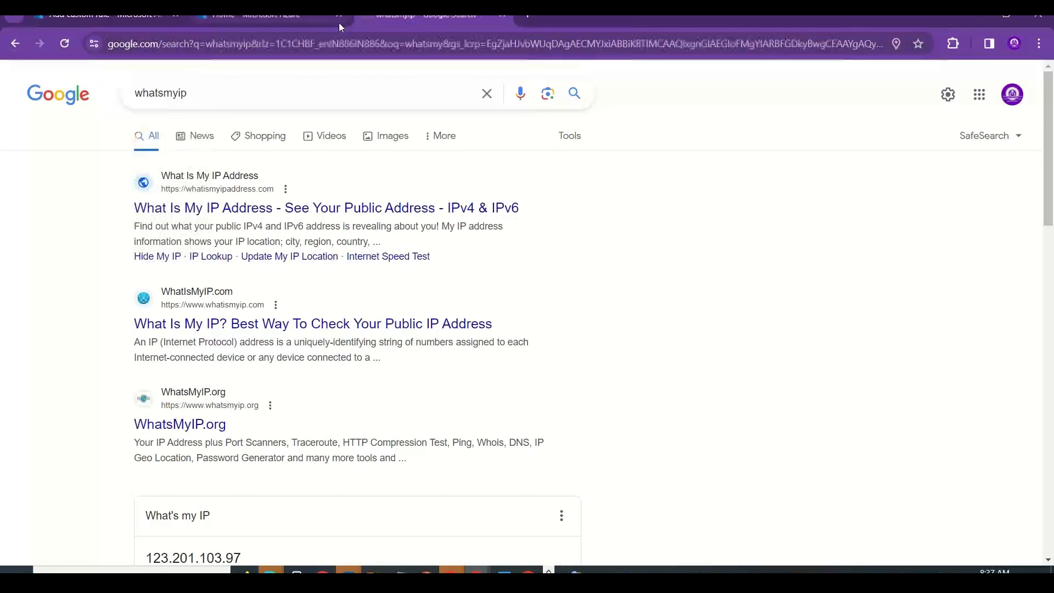
{"action": "left_click", "coordinate": [306, 211]}
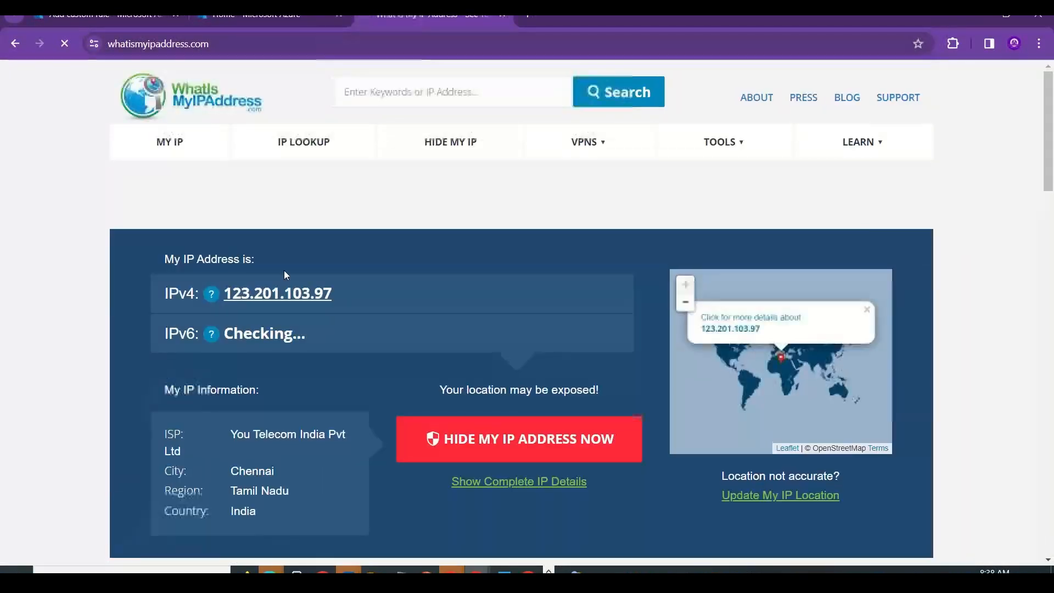
{"action": "left_click_drag", "start_coordinate": [344, 304], "coordinate": [224, 302]}
{"action": "key", "text": "ctrl+c"}
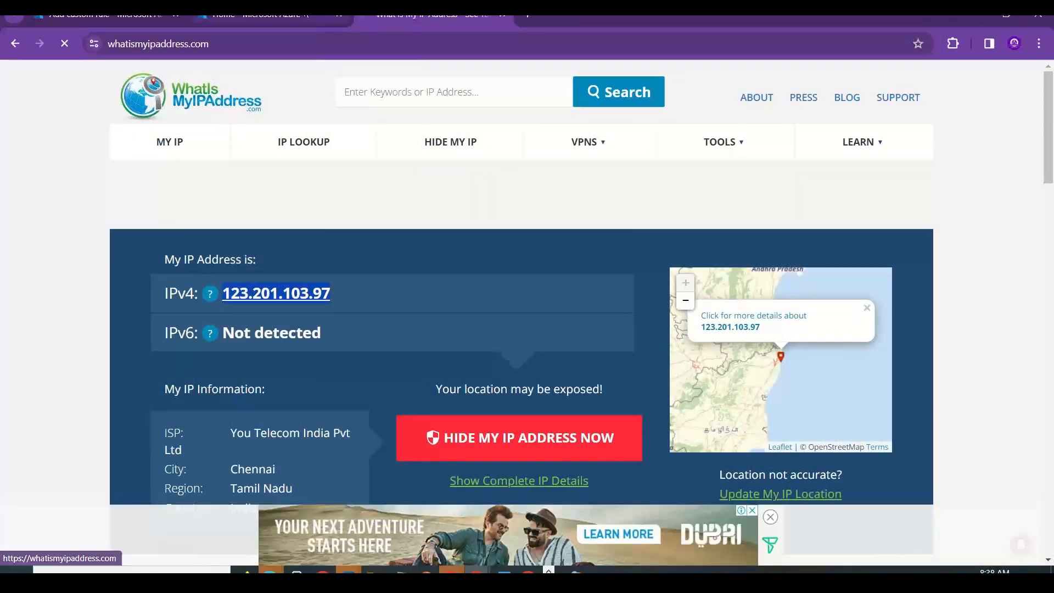
Return to the custom rule form and paste the copied public IPv4 address as the condition's IP address or range.
{"action": "left_click", "coordinate": [258, 24]}
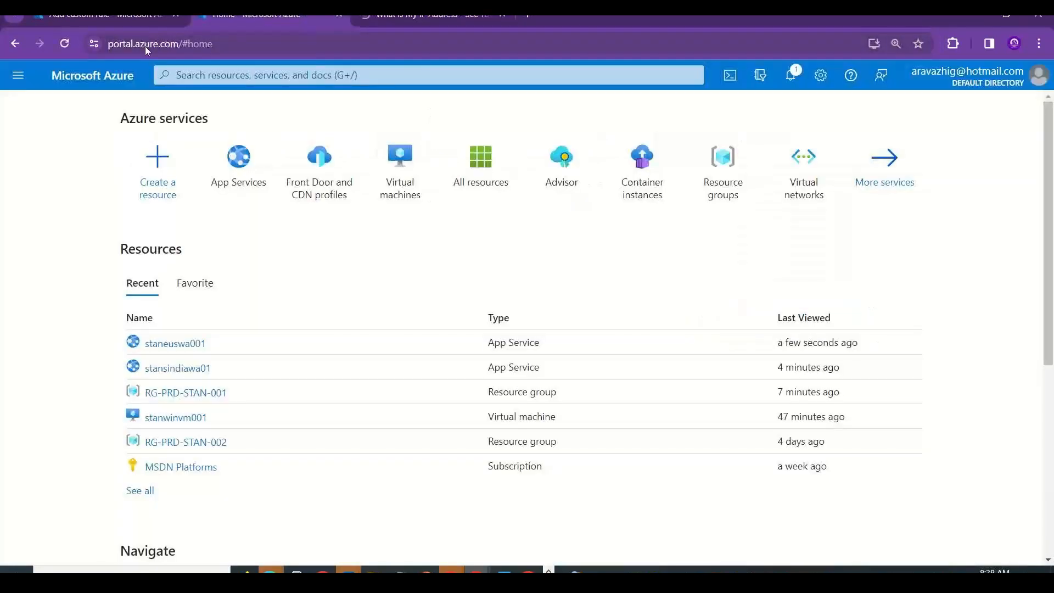
{"action": "left_click", "coordinate": [127, 23]}
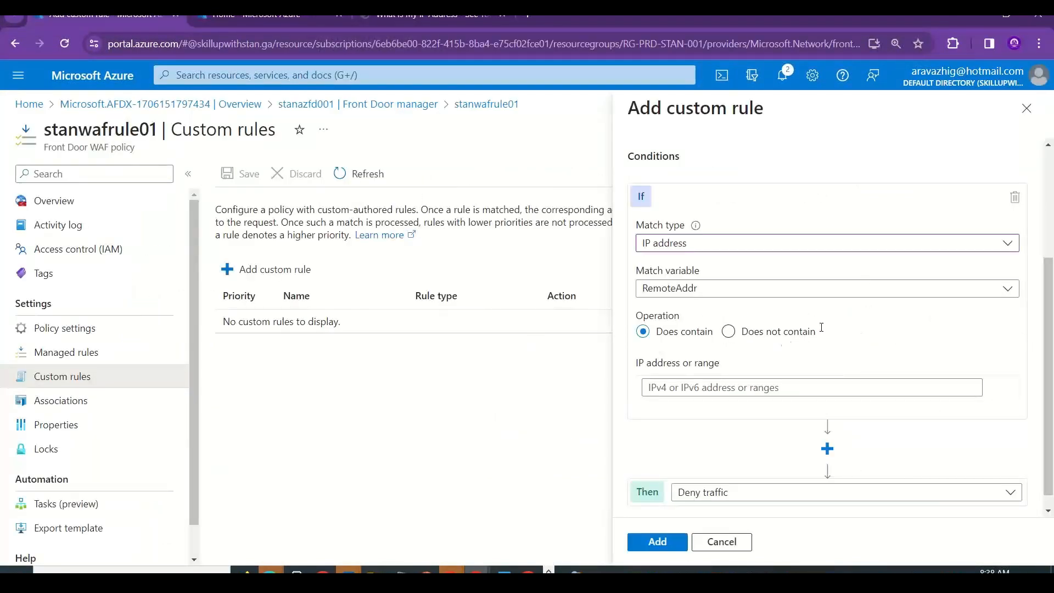
{"action": "left_click", "coordinate": [714, 386]}
{"action": "key", "text": "ctrl+v"}
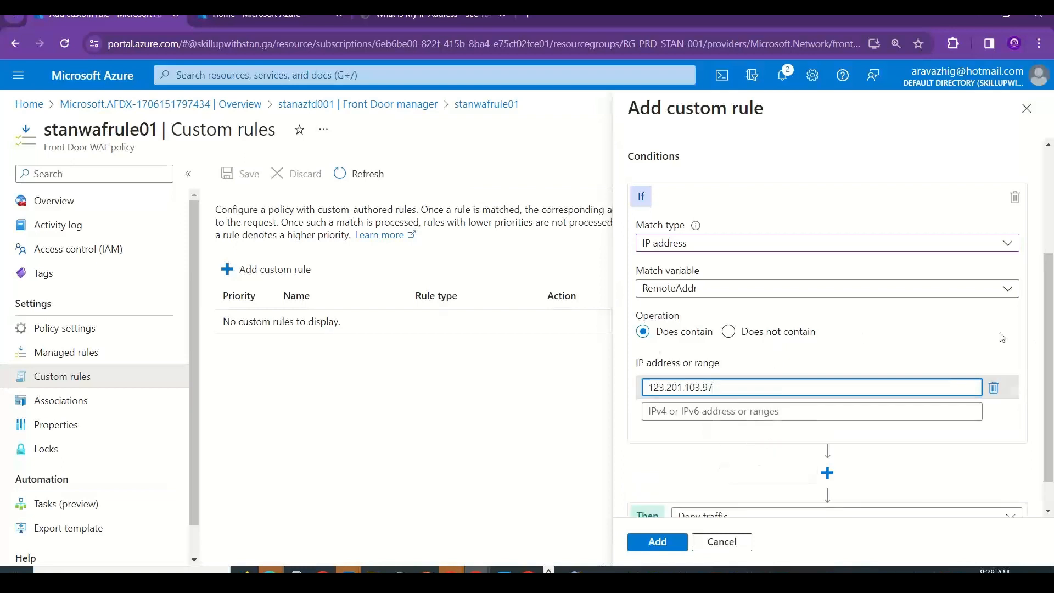
{"action": "left_click_drag", "start_coordinate": [1050, 361], "coordinate": [1052, 446]}
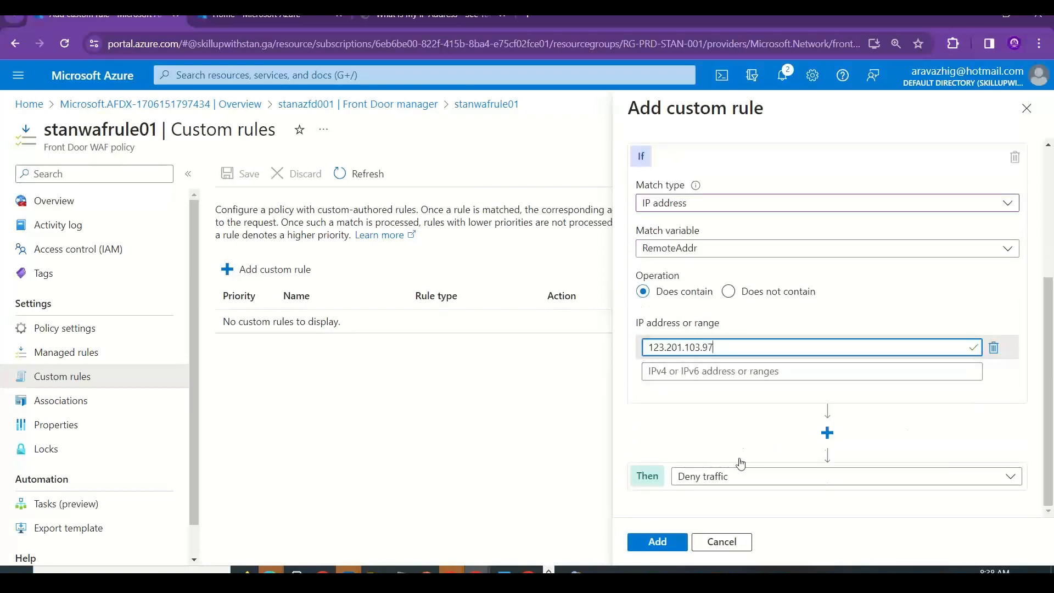
Keep Deny traffic as the rule's action, add the rule, and save the WAF policy changes.
{"action": "left_click", "coordinate": [735, 483]}
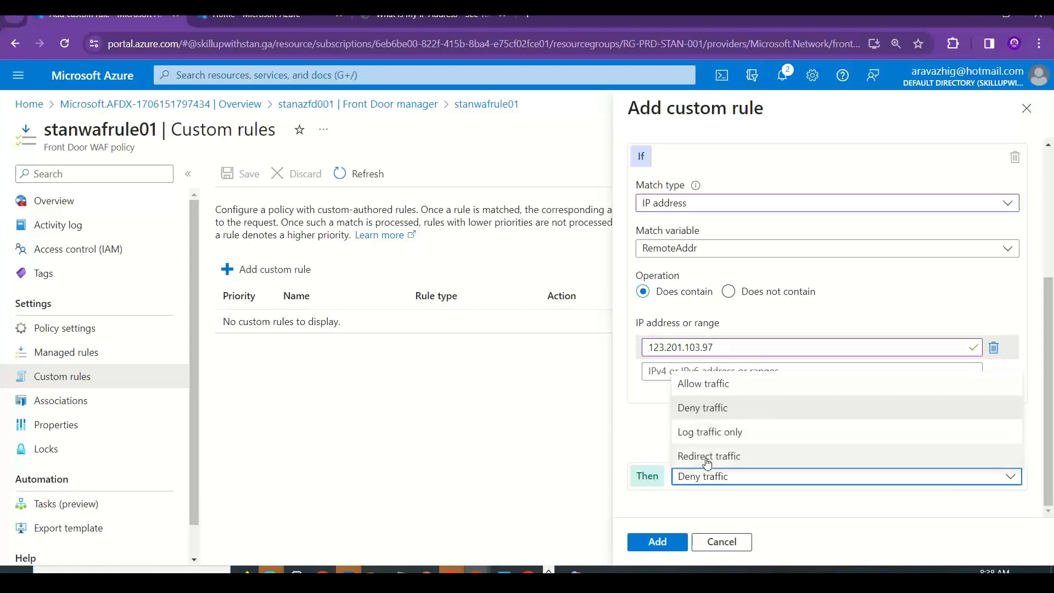
{"action": "left_click", "coordinate": [652, 431]}
{"action": "left_click", "coordinate": [657, 540]}
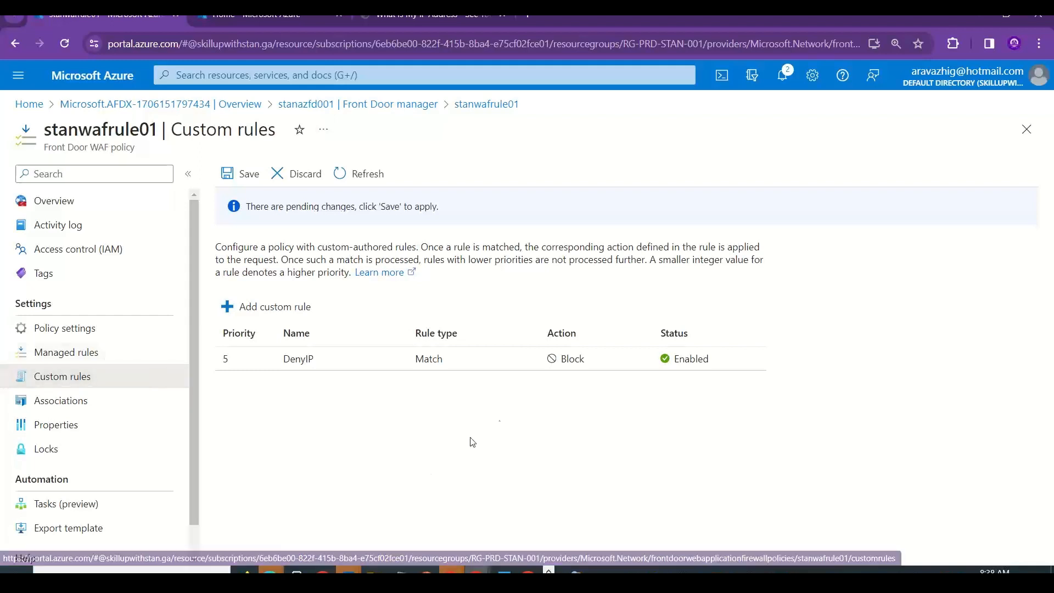
{"action": "left_click", "coordinate": [231, 173]}
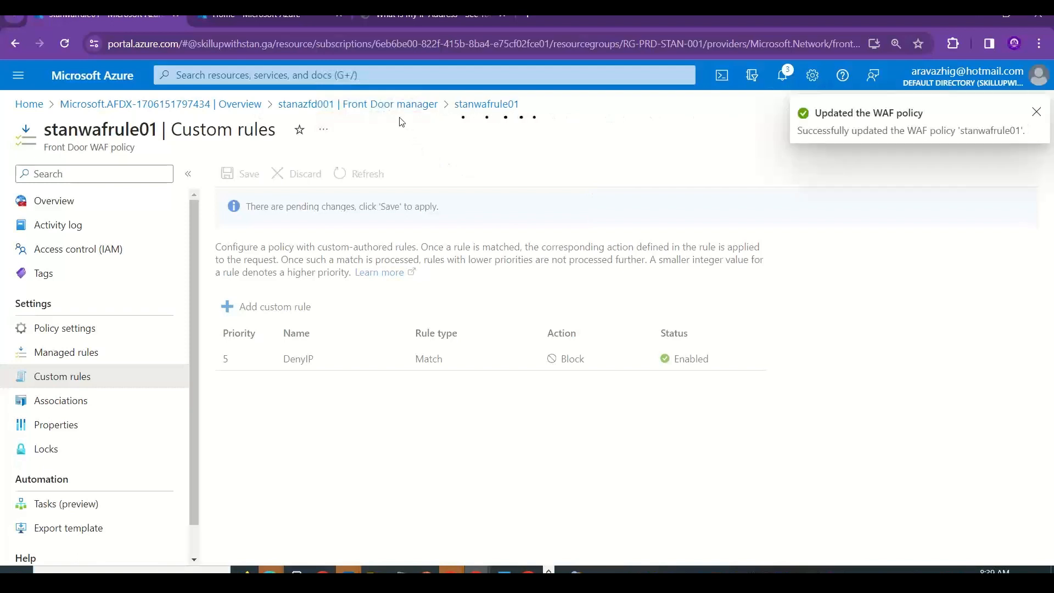
Go back to the stanazfd001 profile and examine default-origin-group's endpoint and route, and the profile's tier configuration.
{"action": "left_click", "coordinate": [377, 105]}
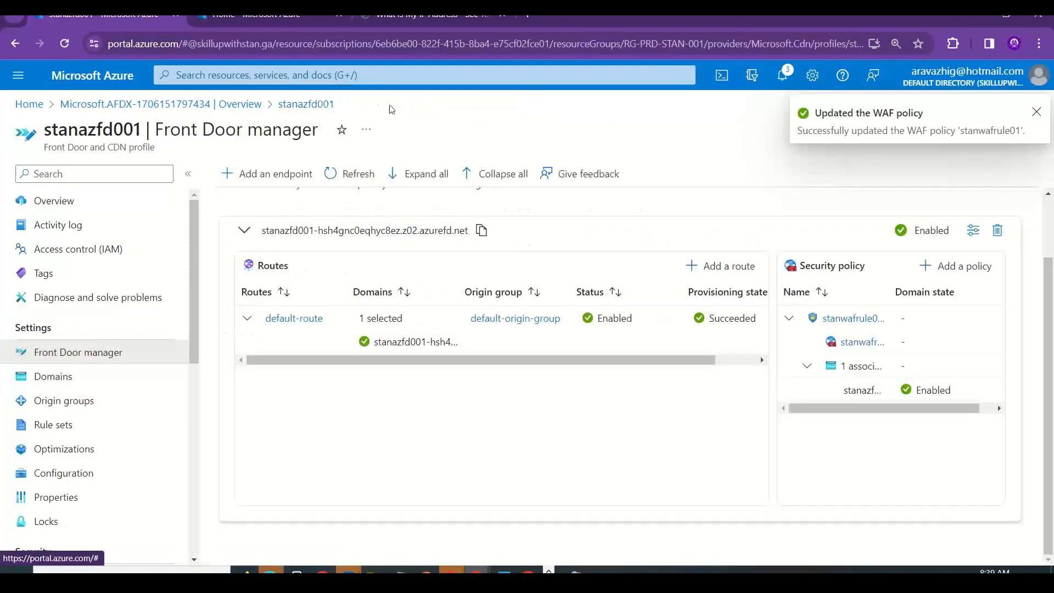
{"action": "left_click", "coordinate": [89, 409]}
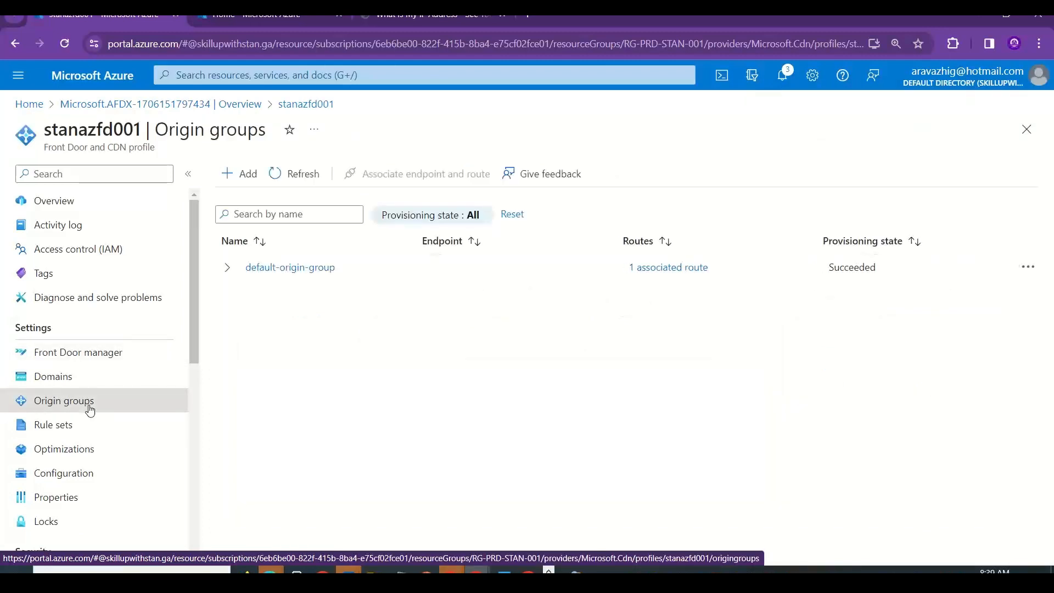
{"action": "left_click", "coordinate": [227, 268]}
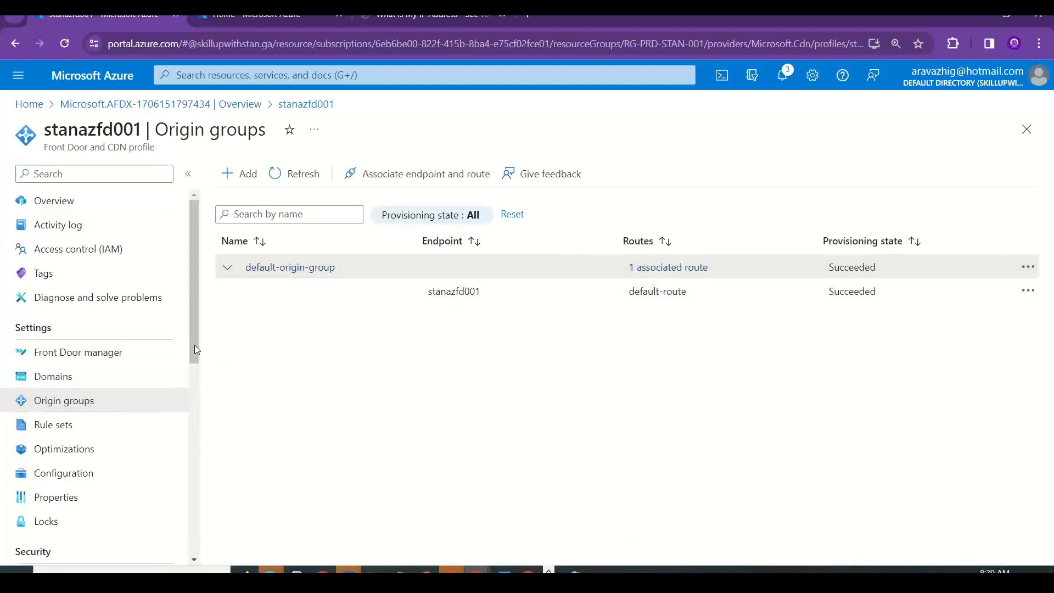
{"action": "left_click_drag", "start_coordinate": [194, 345], "coordinate": [195, 377]}
{"action": "left_click", "coordinate": [116, 396]}
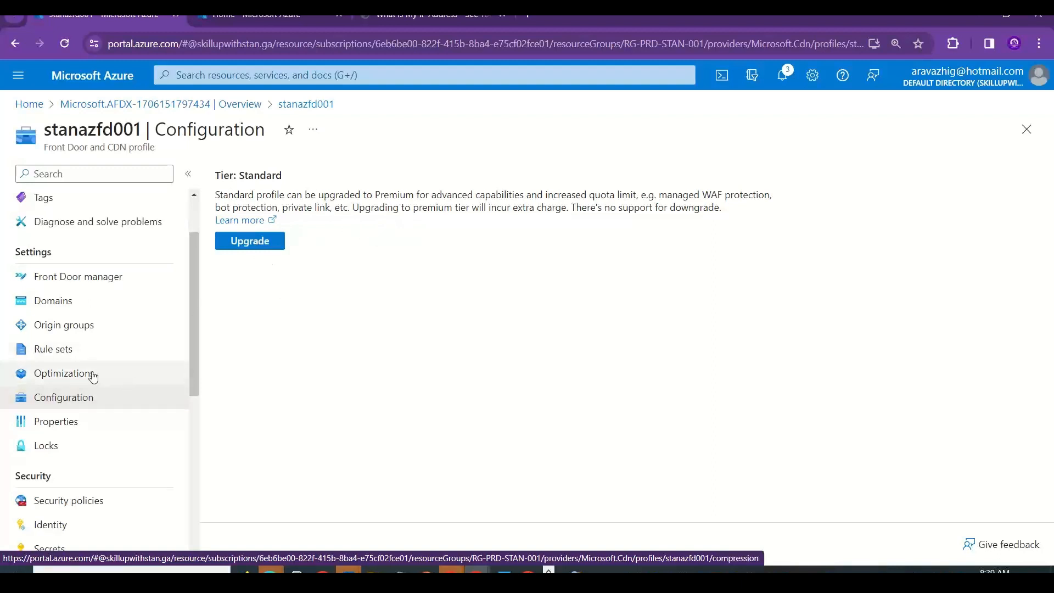
{"action": "mouse_move", "coordinate": [191, 359]}
{"action": "left_mouse_down"}
{"action": "mouse_move", "coordinate": [192, 467]}
{"action": "mouse_move", "coordinate": [195, 348]}
{"action": "left_mouse_up"}
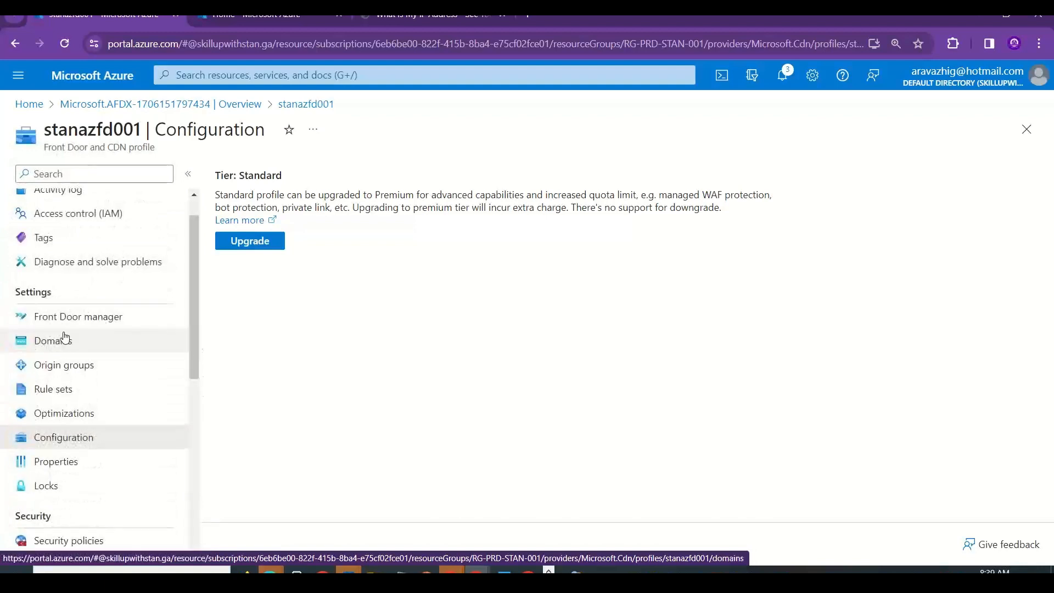
Expand default-origin-group in the origin groups list and check which routes can be associated with it.
{"action": "left_click", "coordinate": [70, 368]}
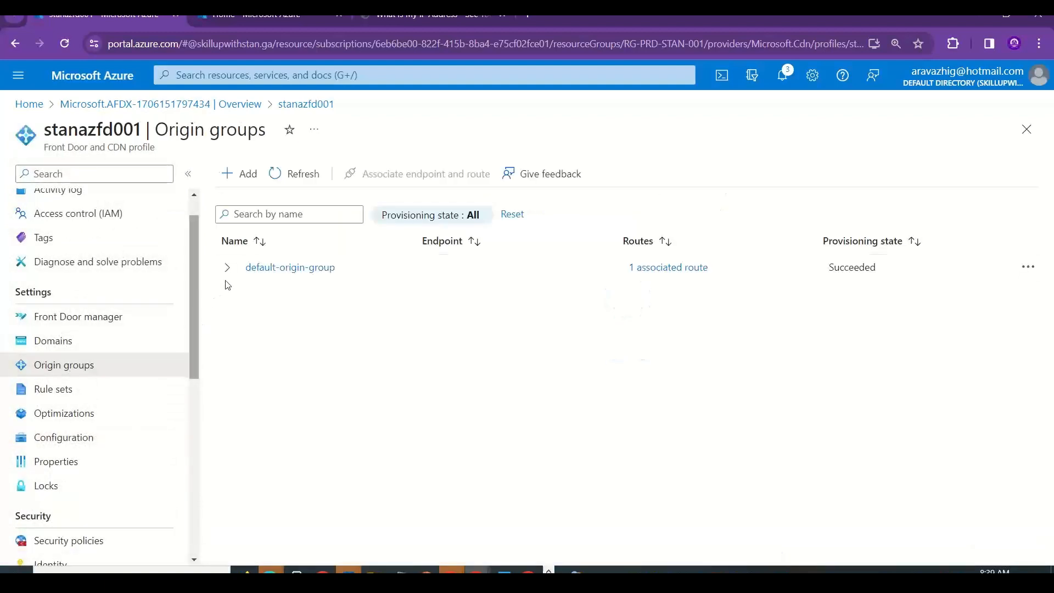
{"action": "left_click", "coordinate": [227, 267]}
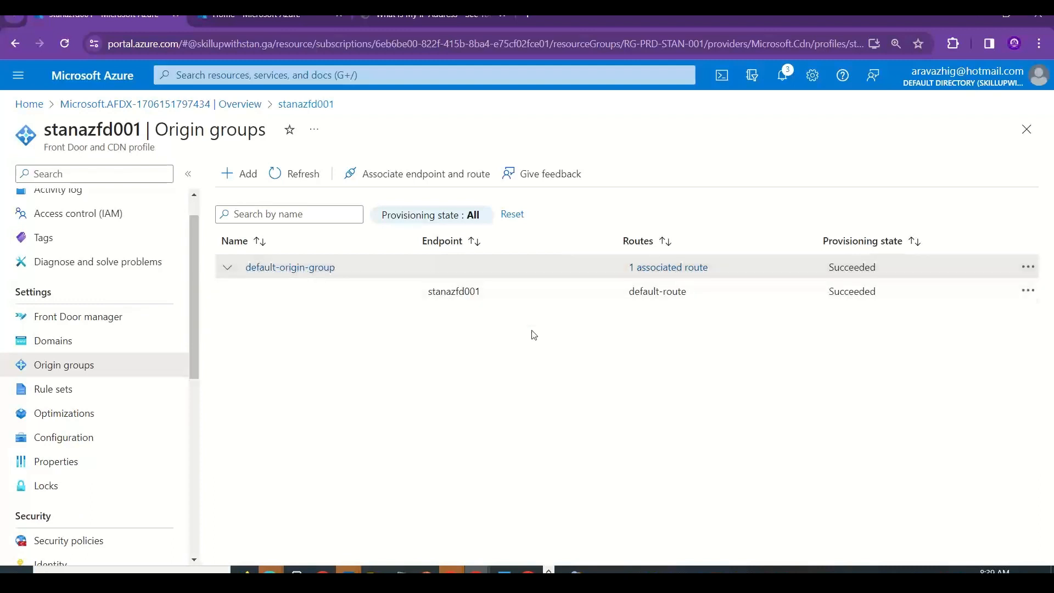
{"action": "left_click", "coordinate": [689, 271]}
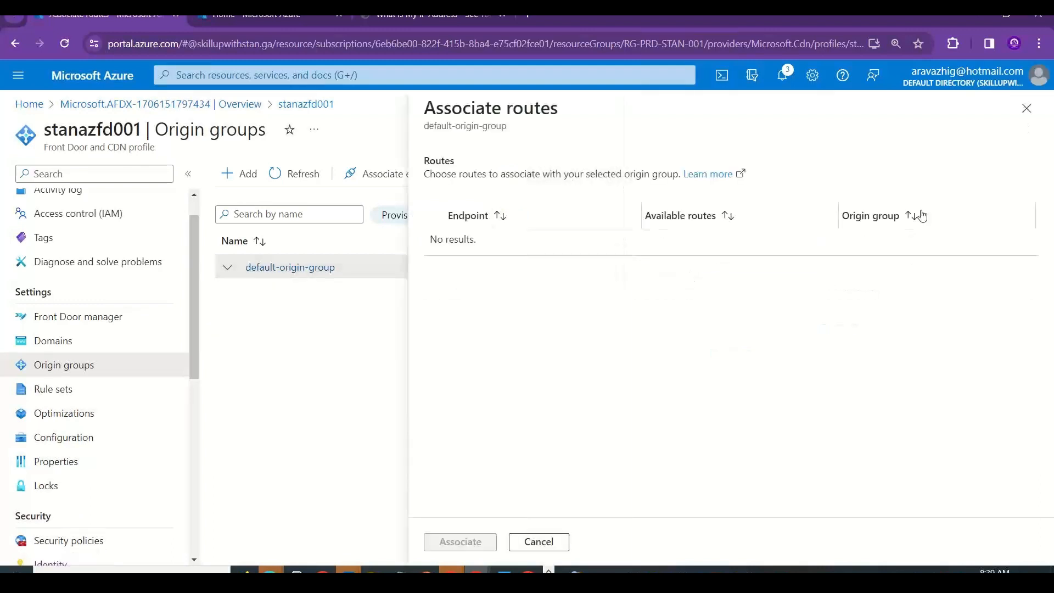
{"action": "left_click", "coordinate": [1026, 108]}
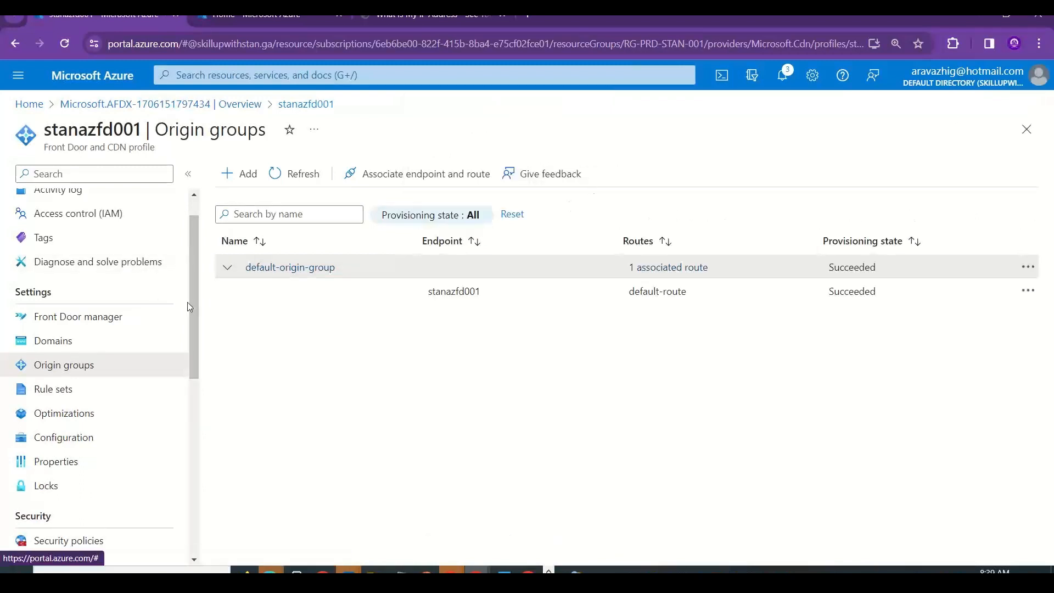
{"action": "left_click", "coordinate": [441, 171]}
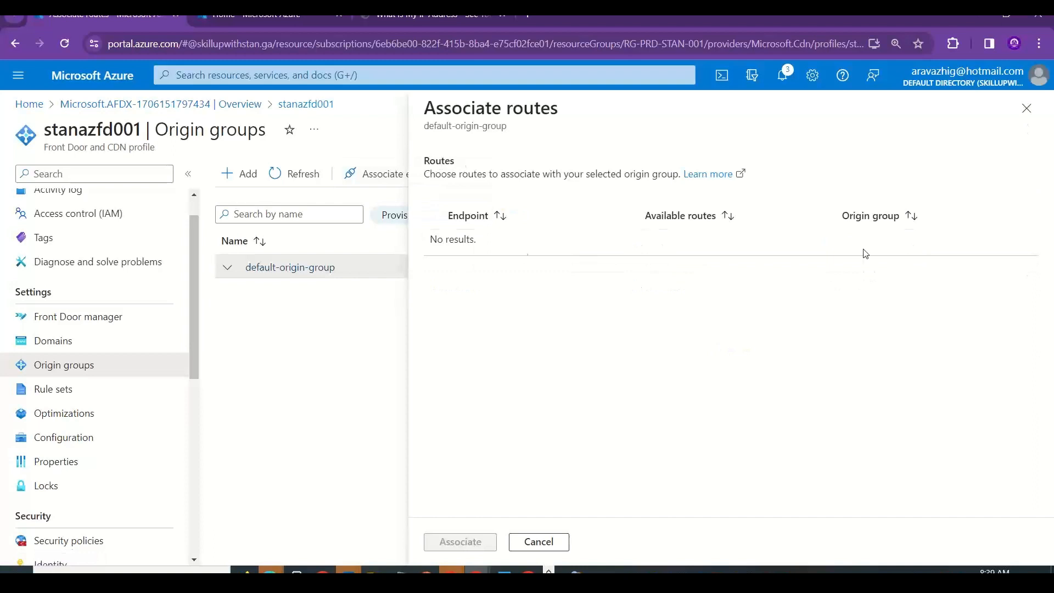
{"action": "left_click", "coordinate": [1025, 108]}
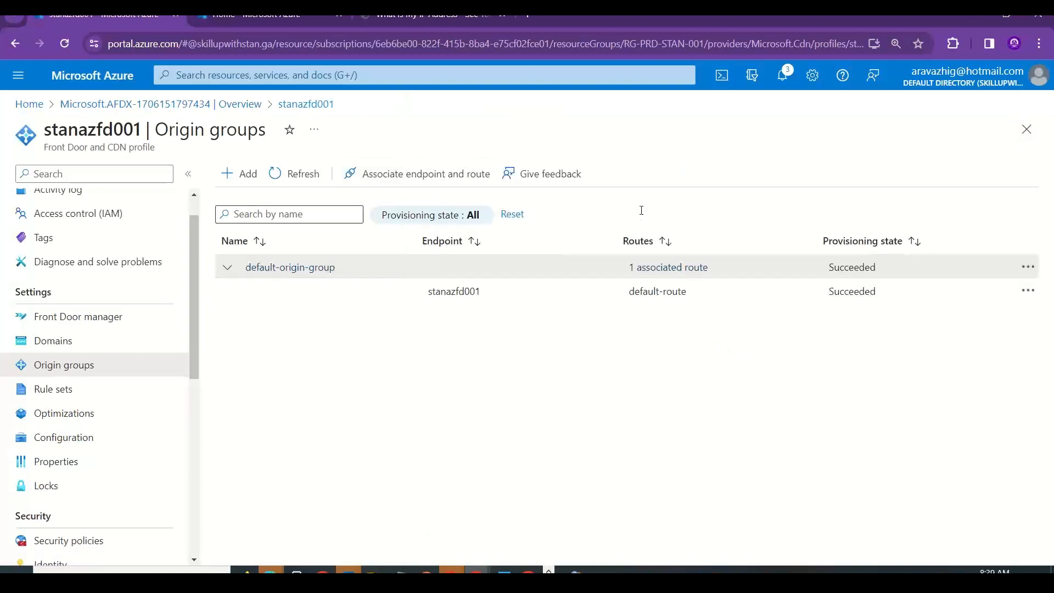
Start a new origin in default-origin-group named southindia, with origin type App services and host name stansindiawa01.azurewebsites.net.
{"action": "left_click", "coordinate": [293, 267]}
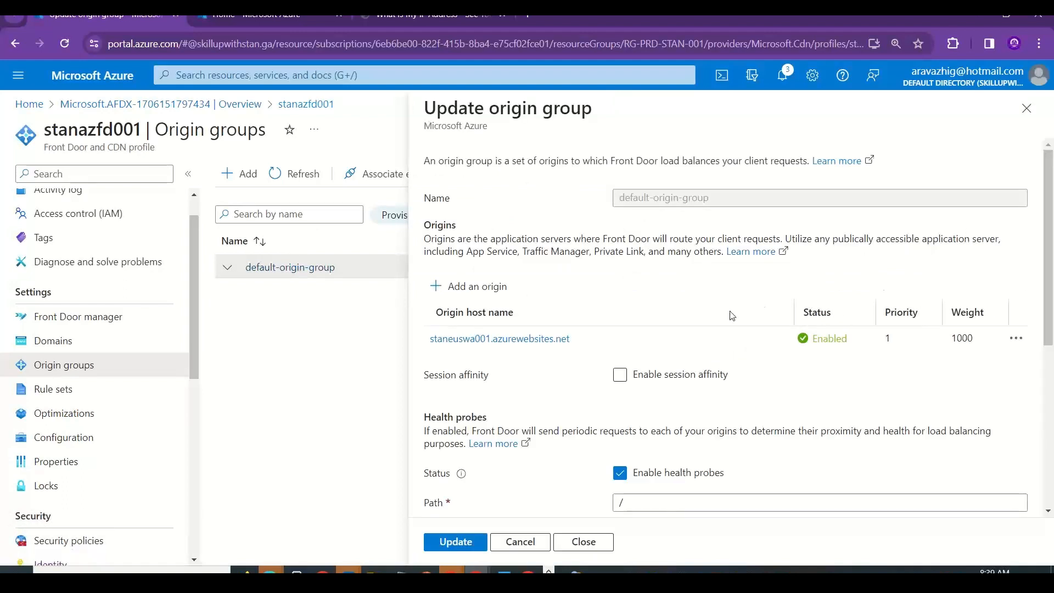
{"action": "left_click", "coordinate": [488, 295]}
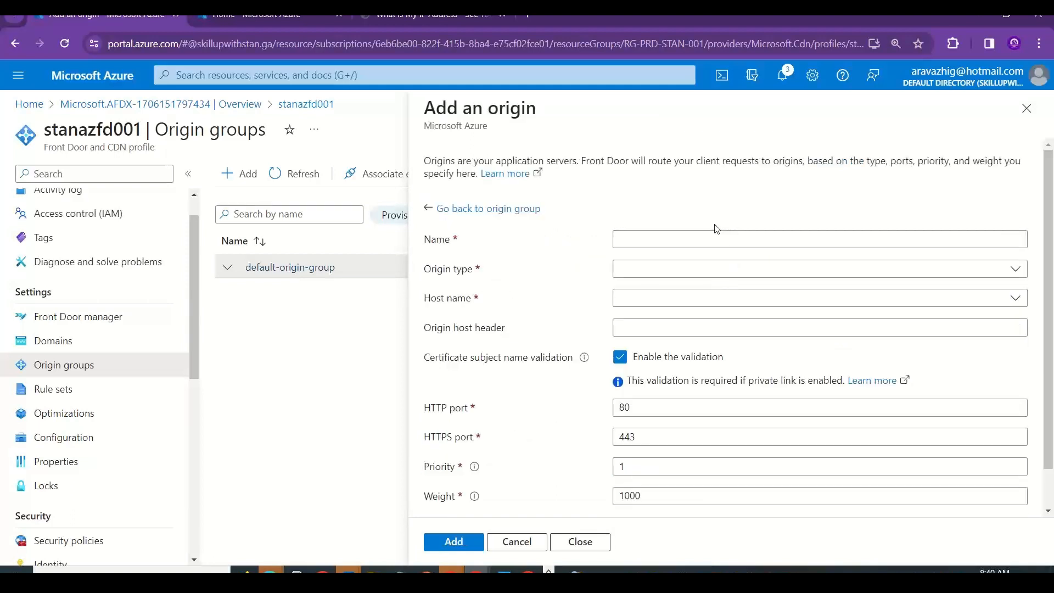
{"action": "left_click", "coordinate": [678, 240]}
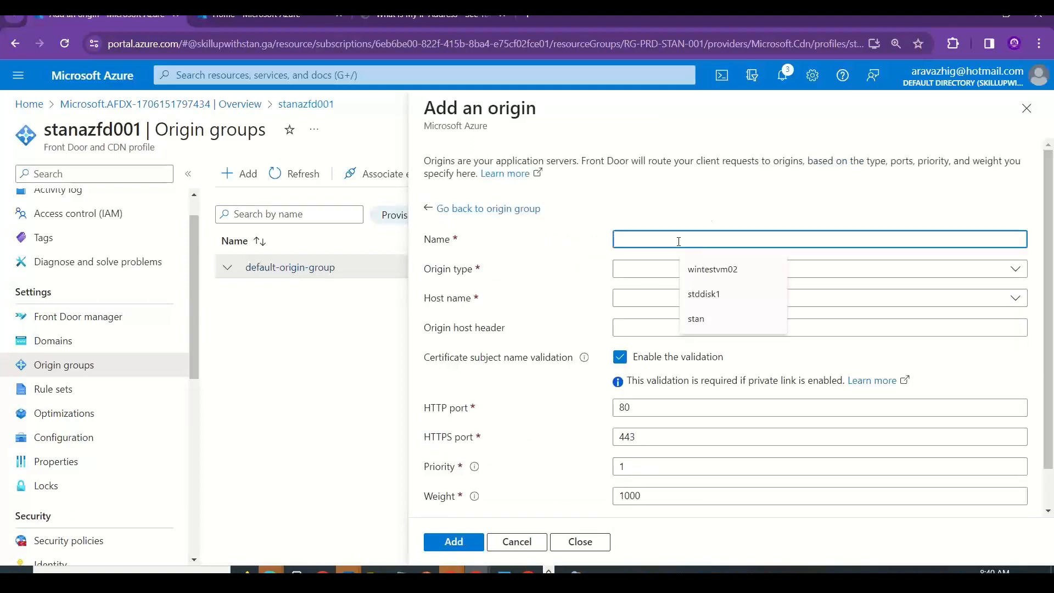
{"action": "type", "text": "southindia"}
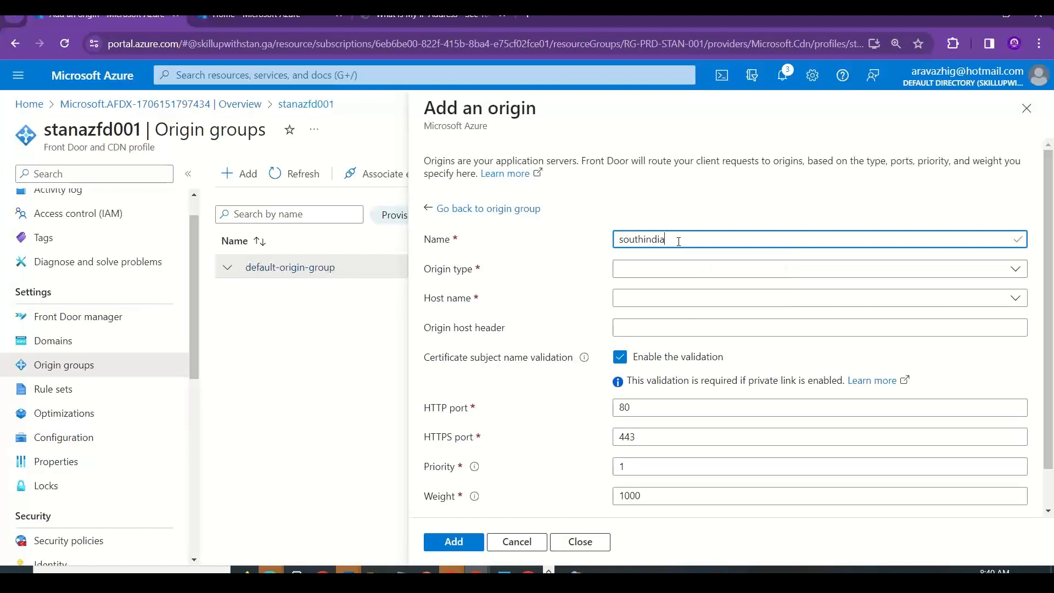
{"action": "left_click", "coordinate": [703, 275]}
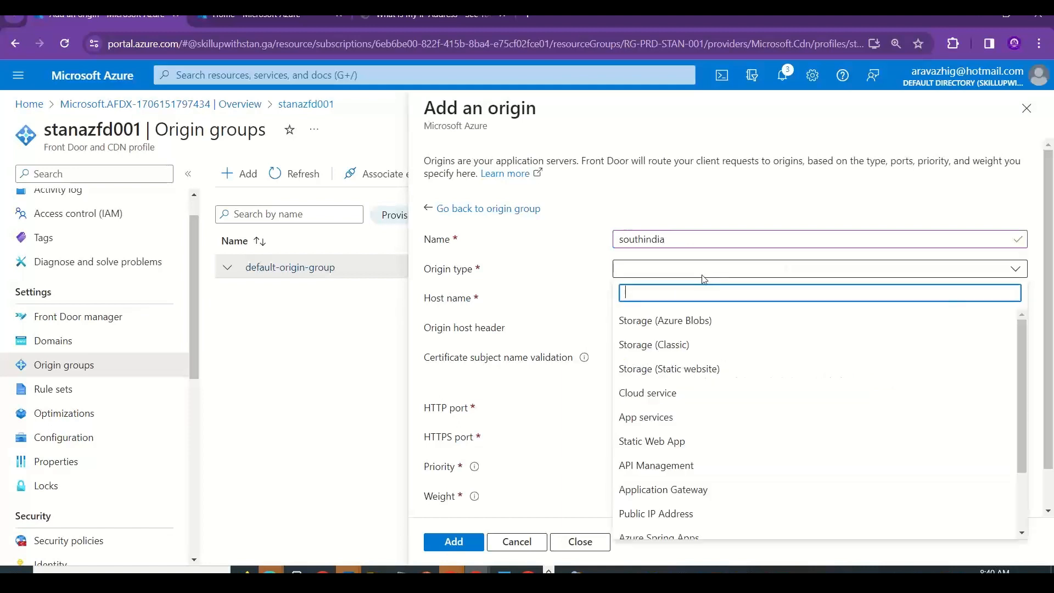
{"action": "left_click", "coordinate": [657, 420]}
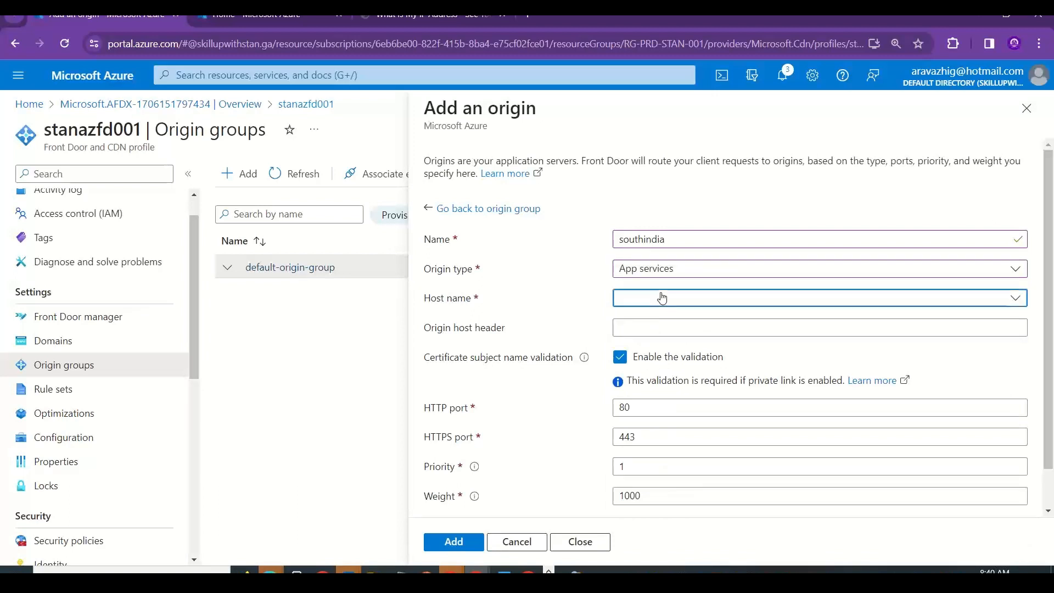
{"action": "left_click", "coordinate": [639, 298]}
{"action": "left_click", "coordinate": [660, 400]}
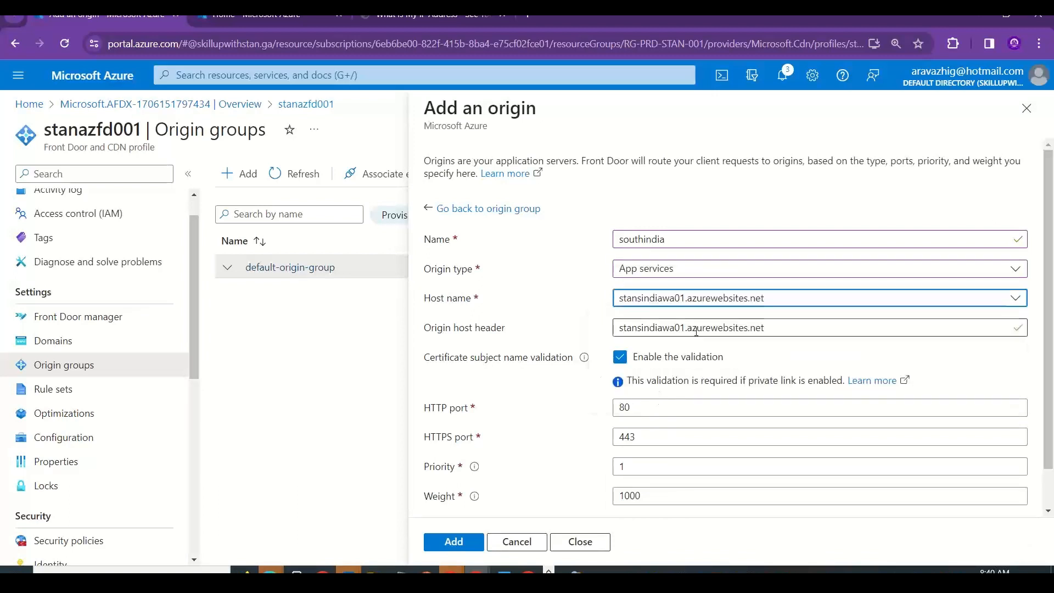
Set the southindia origin's weight to 50 and add it to the origin group.
{"action": "scroll", "coordinate": [1051, 347], "scroll_direction": "down", "scroll_amount": 1}
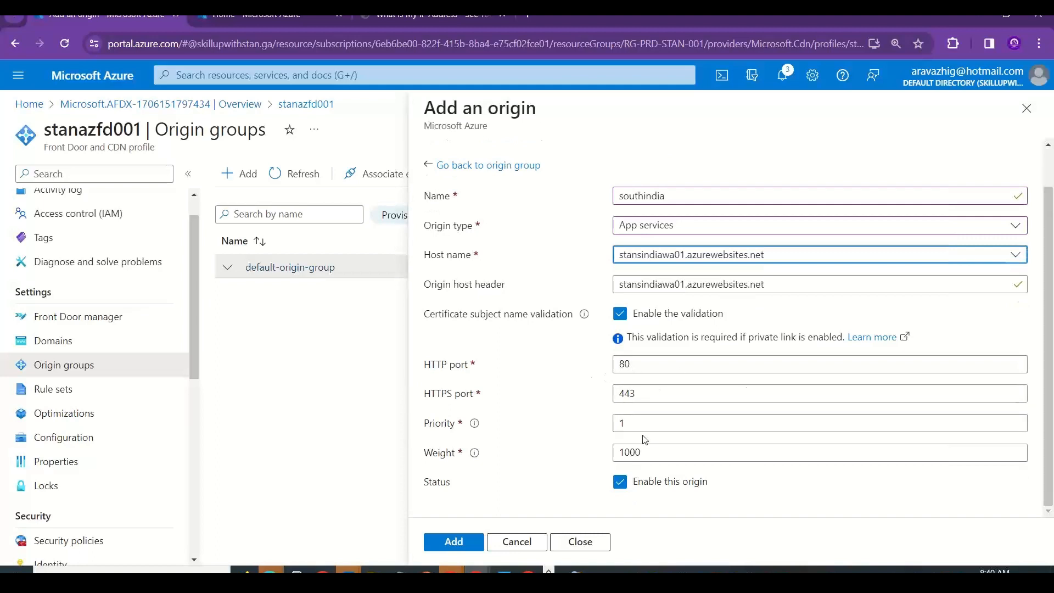
{"action": "left_click_drag", "start_coordinate": [651, 452], "coordinate": [561, 457]}
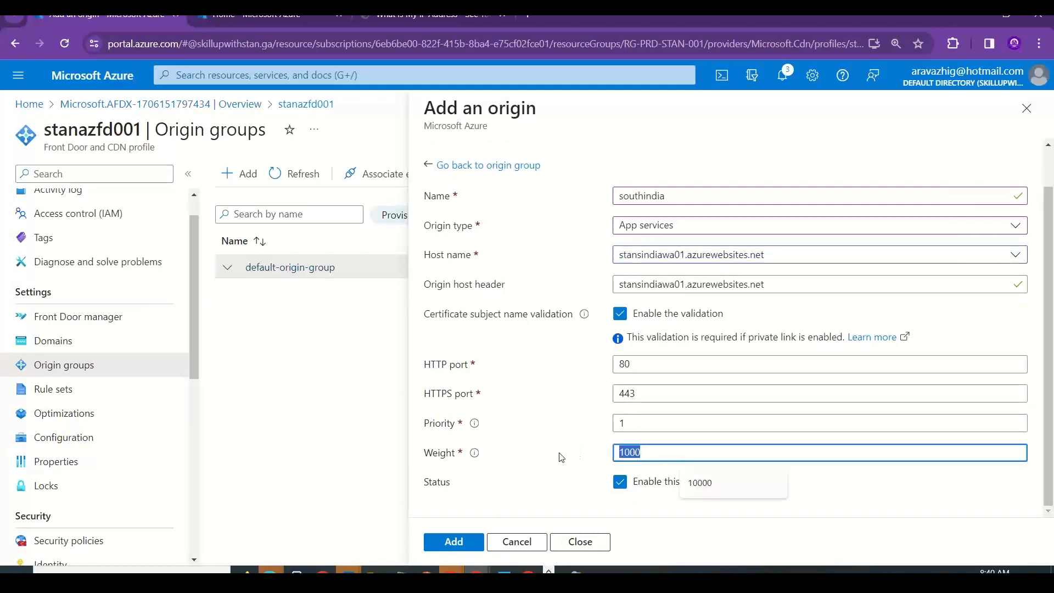
{"action": "type", "text": "50"}
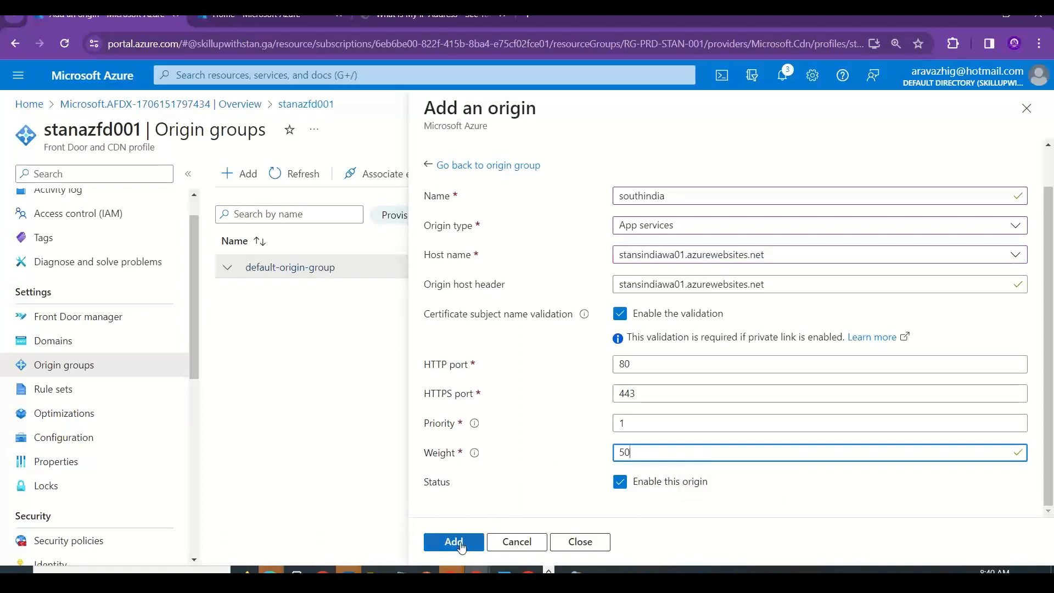
{"action": "left_click", "coordinate": [459, 544]}
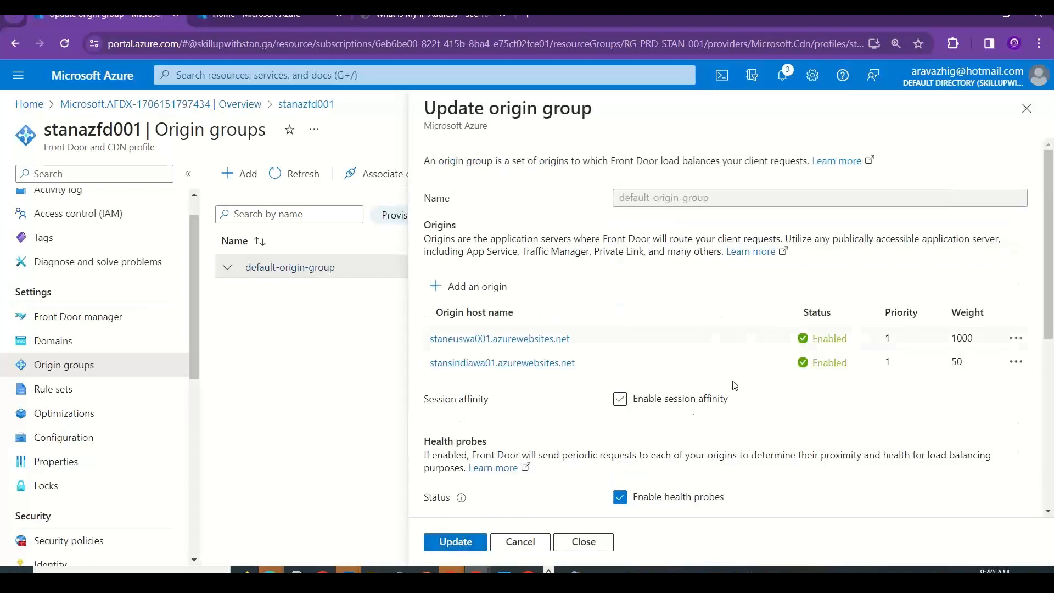
Set the weight of the staneuswa001.azurewebsites.net origin to 50 and apply the change.
{"action": "left_click", "coordinate": [568, 339]}
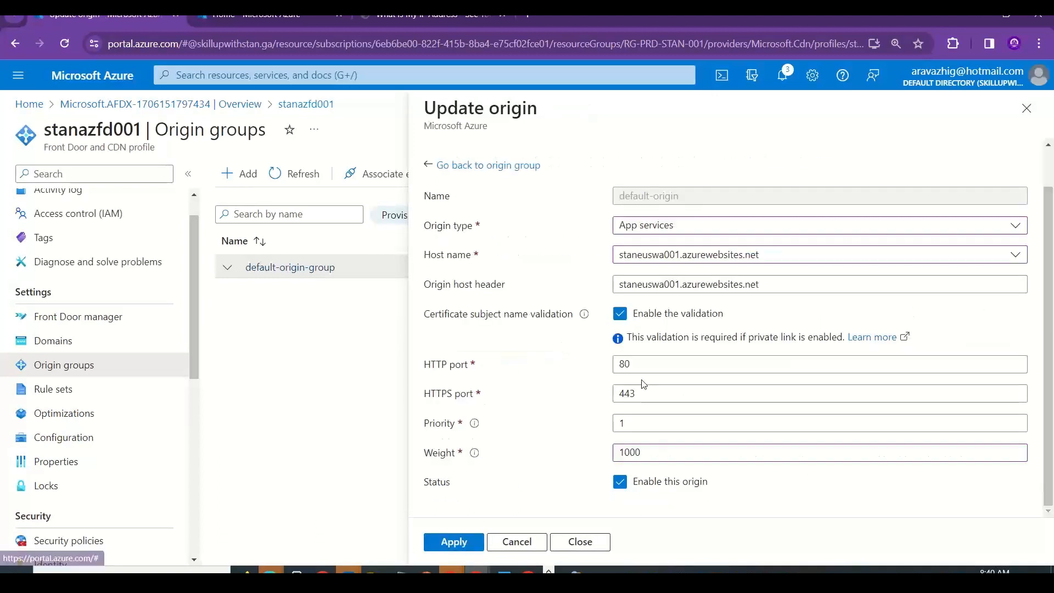
{"action": "double_click", "coordinate": [678, 446]}
{"action": "type", "text": "50"}
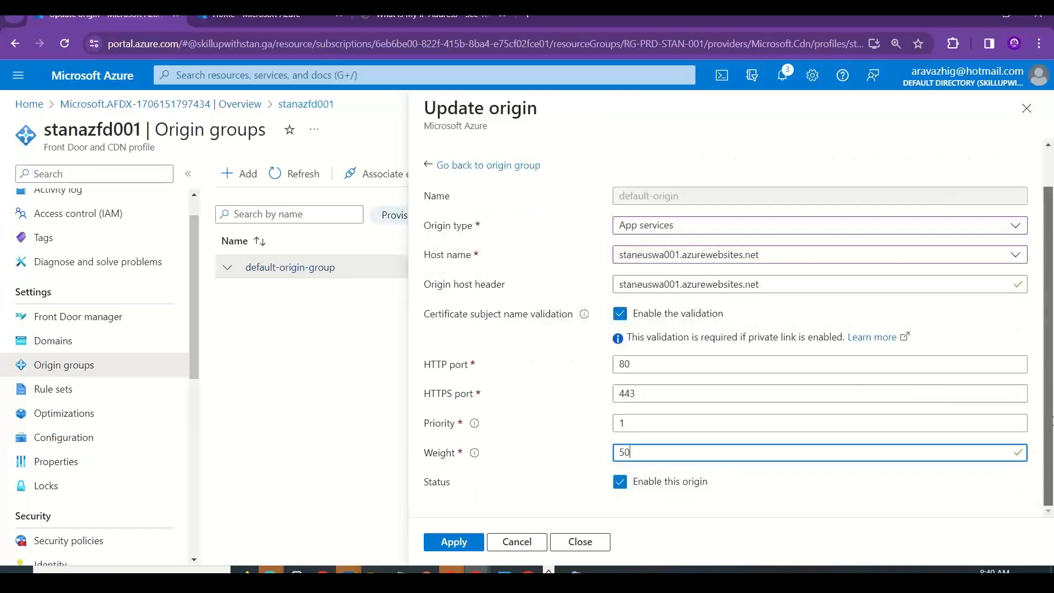
{"action": "left_click", "coordinate": [453, 542]}
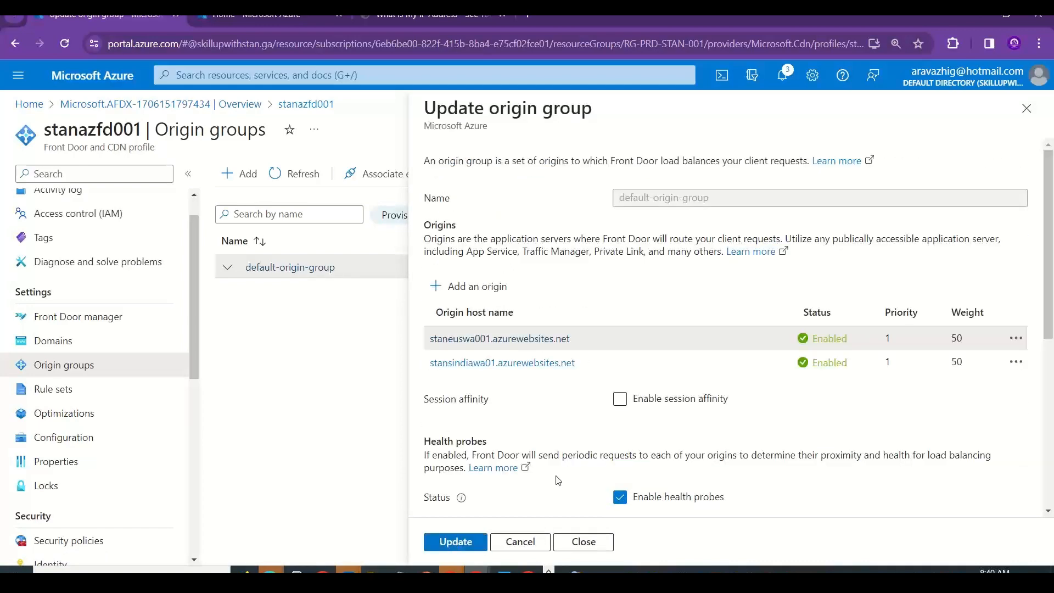
Review the health probe and load balancing settings of default-origin-group and save the group's update.
{"action": "mouse_move", "coordinate": [1050, 333]}
{"action": "left_mouse_down"}
{"action": "mouse_move", "coordinate": [1049, 490]}
{"action": "mouse_move", "coordinate": [1050, 338]}
{"action": "left_mouse_up"}
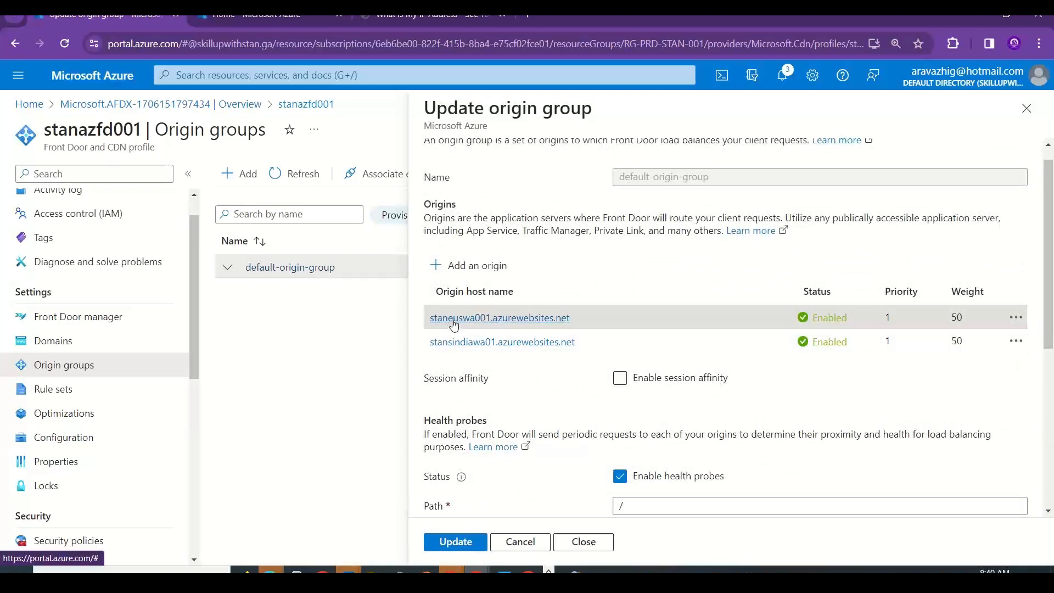
{"action": "scroll", "coordinate": [1049, 251], "scroll_direction": "down", "scroll_amount": 6}
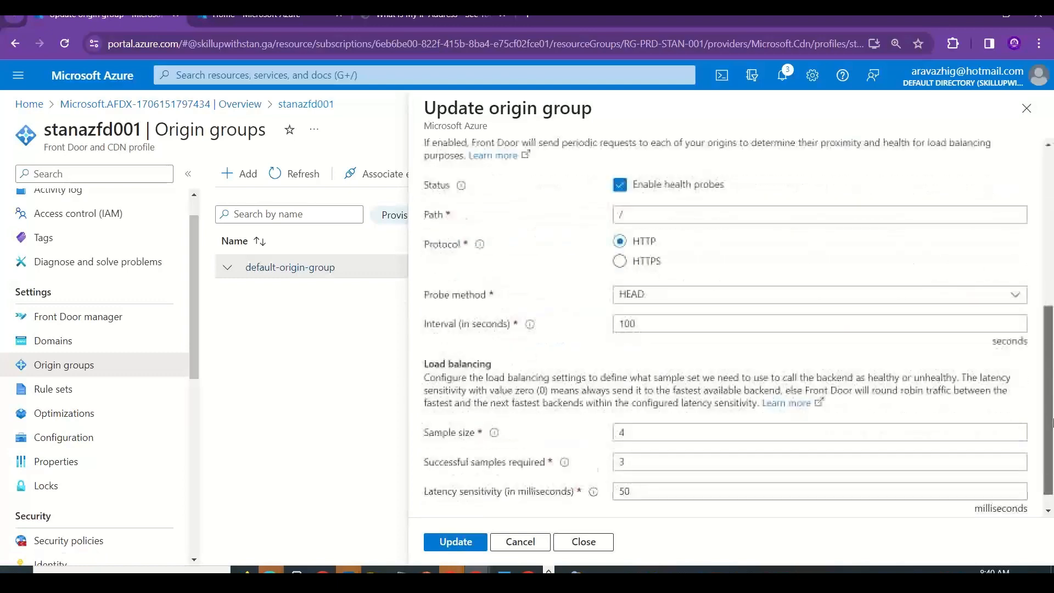
{"action": "left_click", "coordinate": [456, 541]}
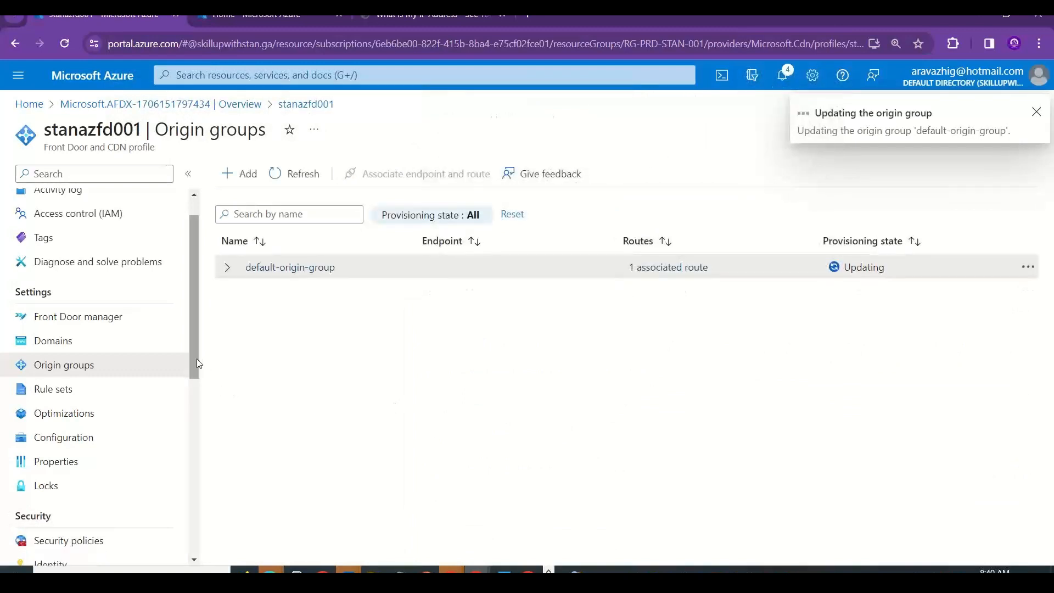
Return to the overview of the stanazfd001 Front Door profile.
{"action": "scroll", "coordinate": [196, 358], "scroll_direction": "down", "scroll_amount": 5}
{"action": "scroll", "coordinate": [199, 321], "scroll_direction": "up", "scroll_amount": 1}
{"action": "scroll", "coordinate": [196, 285], "scroll_direction": "up", "scroll_amount": 5}
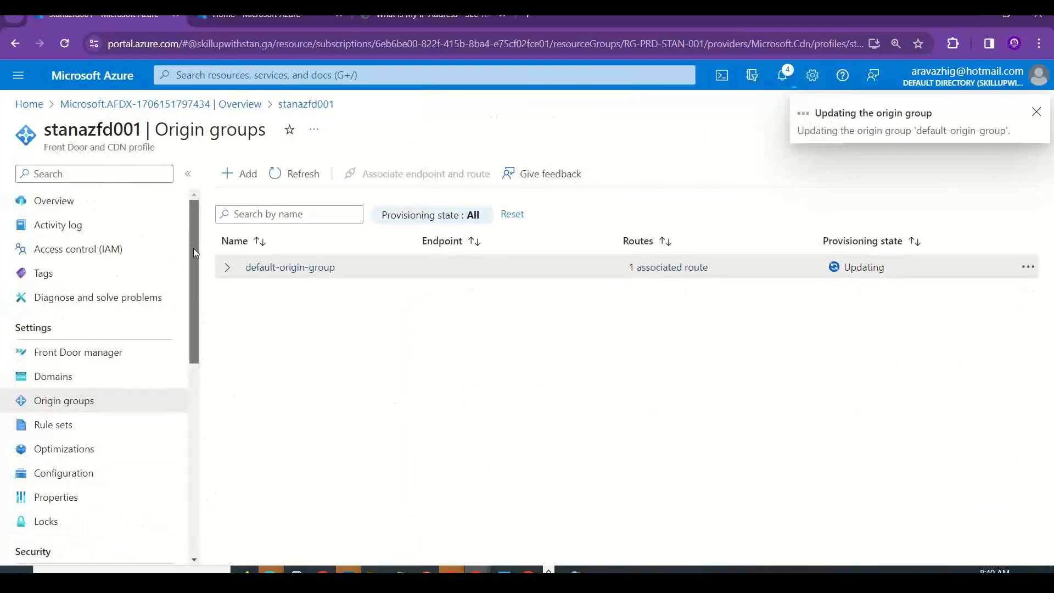
{"action": "left_click", "coordinate": [82, 204]}
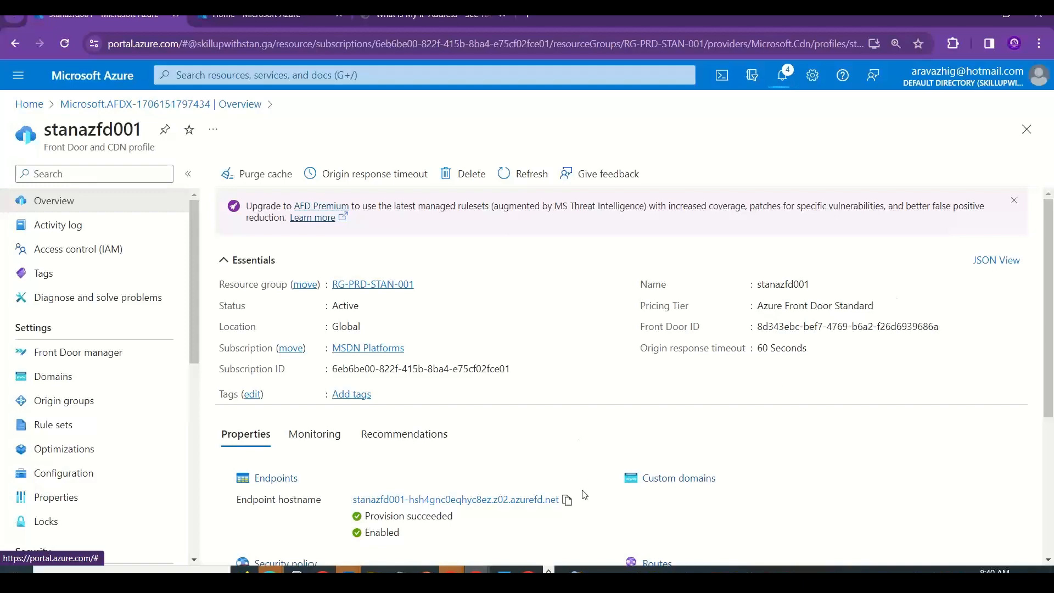
{"action": "left_click", "coordinate": [532, 14]}
{"action": "type", "text": "123.201.103.97"}
{"action": "key", "text": "Return"}
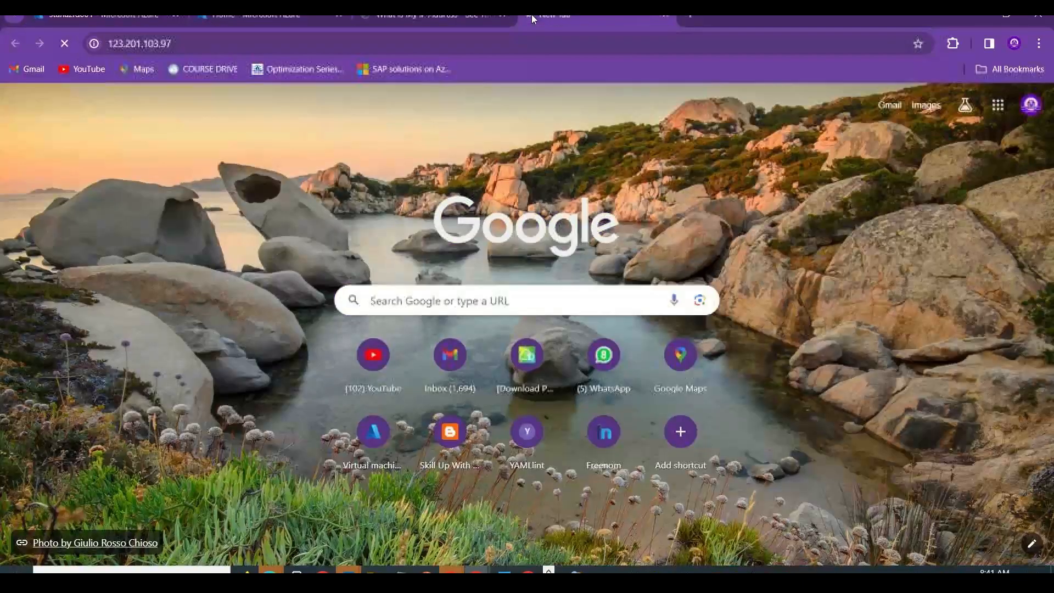
{"action": "left_click", "coordinate": [664, 16]}
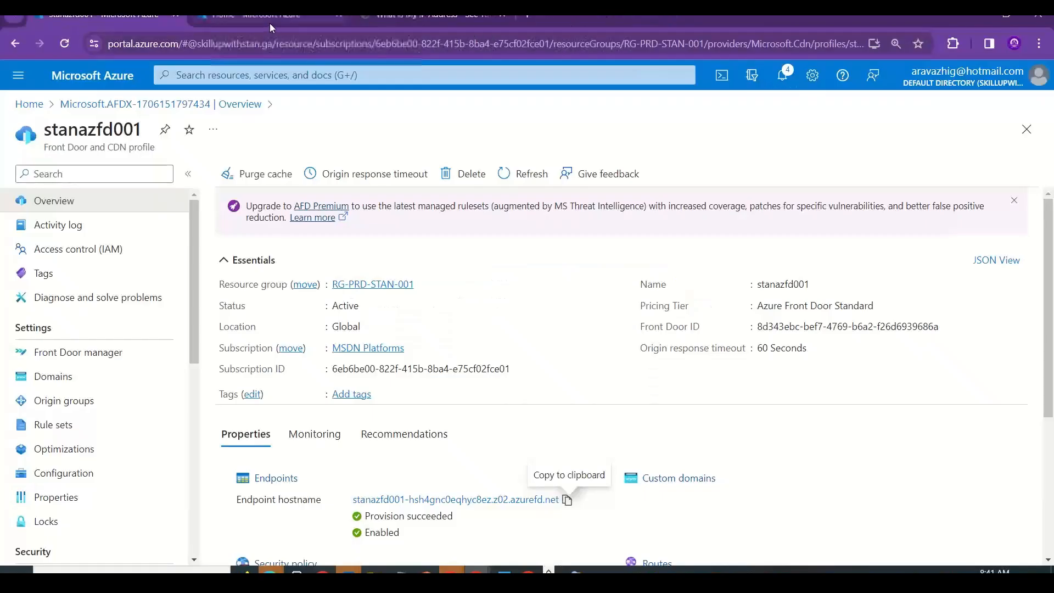
Copy the stanazfd001 endpoint hostname and load it in a new browser tab.
{"action": "left_click", "coordinate": [567, 501]}
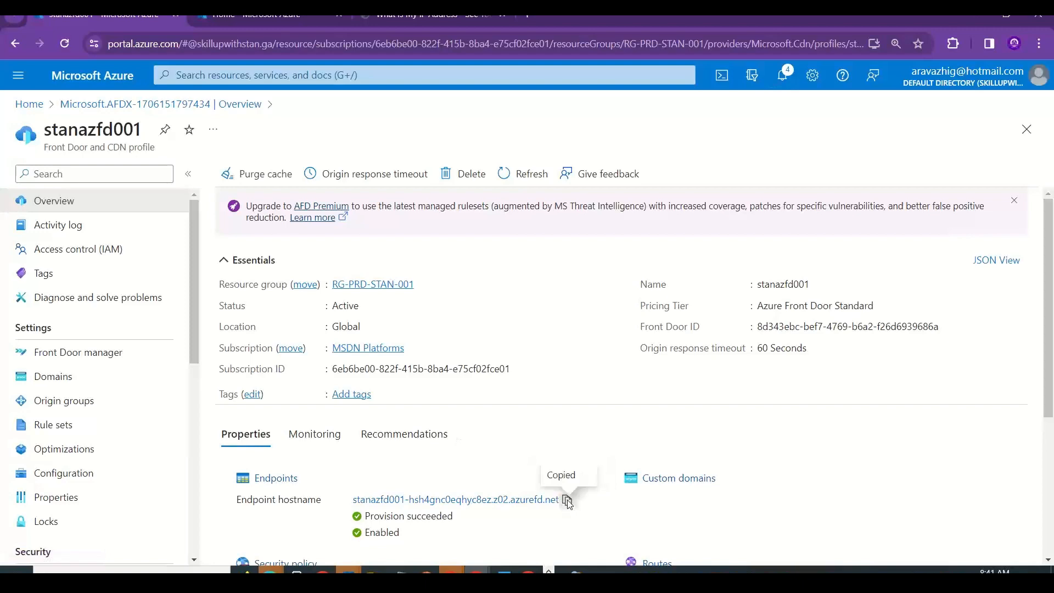
{"action": "left_click", "coordinate": [530, 16]}
{"action": "key", "text": "ctrl+v"}
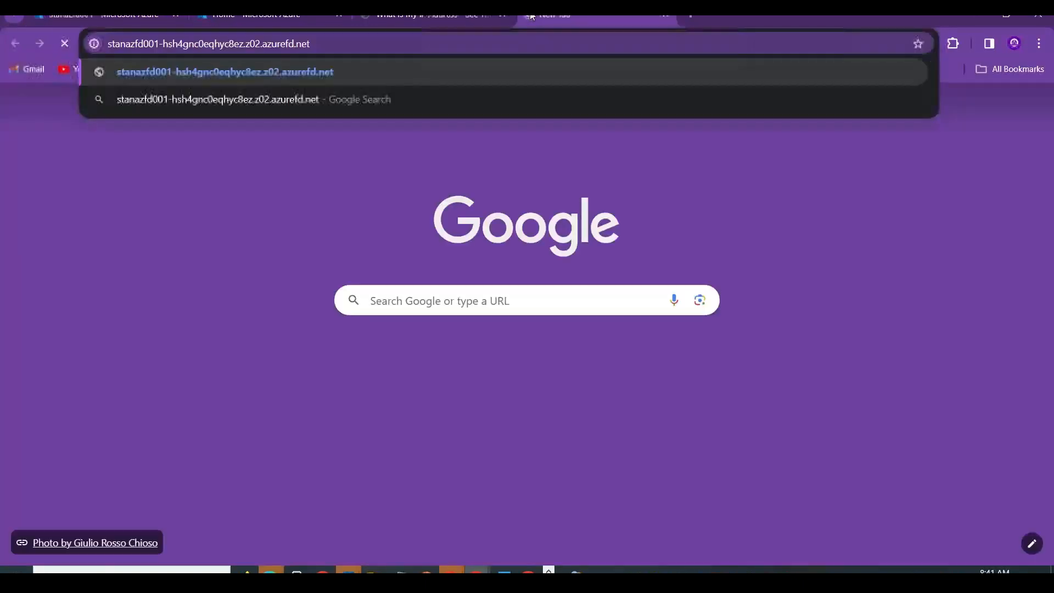
{"action": "key", "text": "Return"}
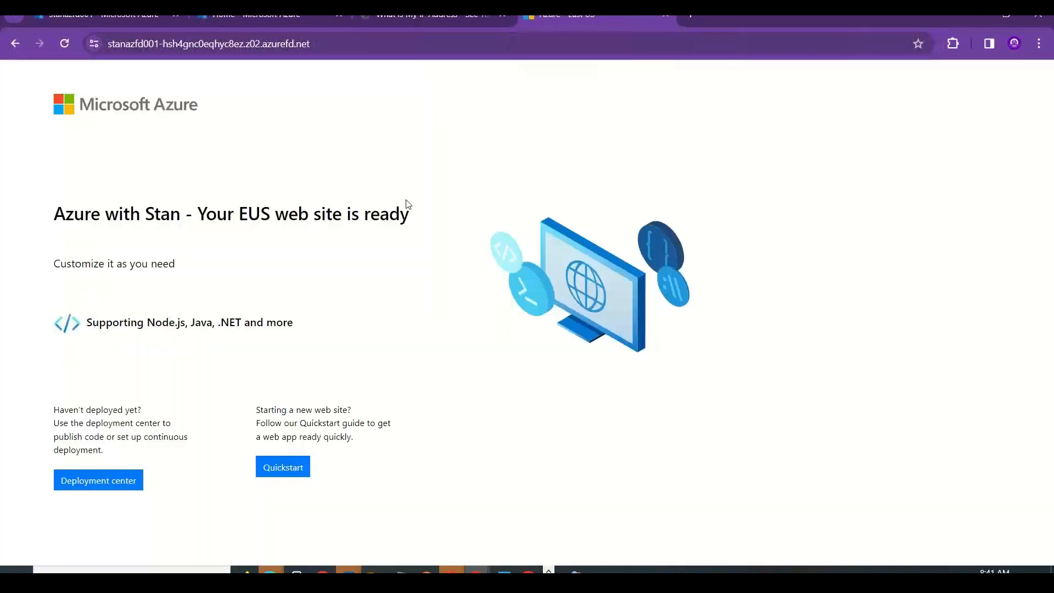
Reload the Front Door endpoint address several times to check which region's web app responds.
{"action": "left_click", "coordinate": [354, 42]}
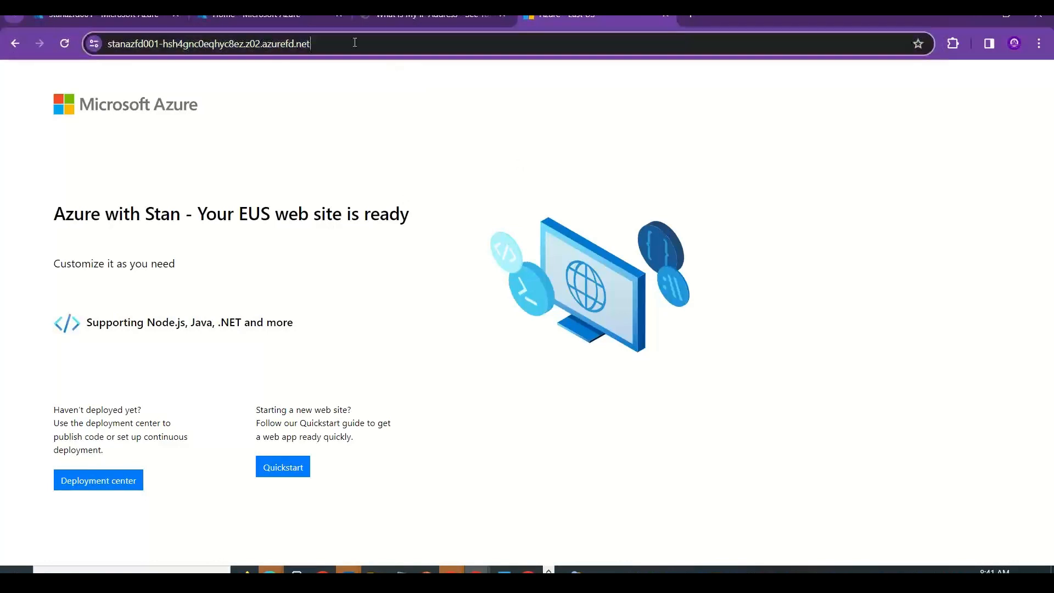
{"action": "key", "text": "Return"}
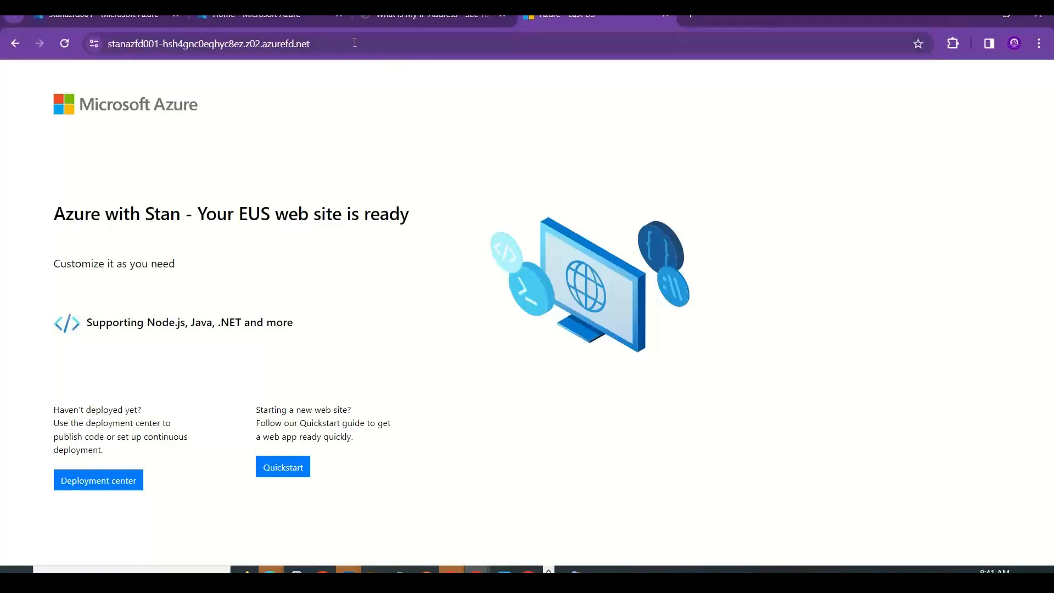
{"action": "left_click", "coordinate": [355, 43]}
{"action": "key", "text": "Return"}
{"action": "left_click", "coordinate": [354, 42]}
{"action": "key", "text": "Return"}
{"action": "left_click", "coordinate": [355, 42]}
{"action": "key", "text": "Return"}
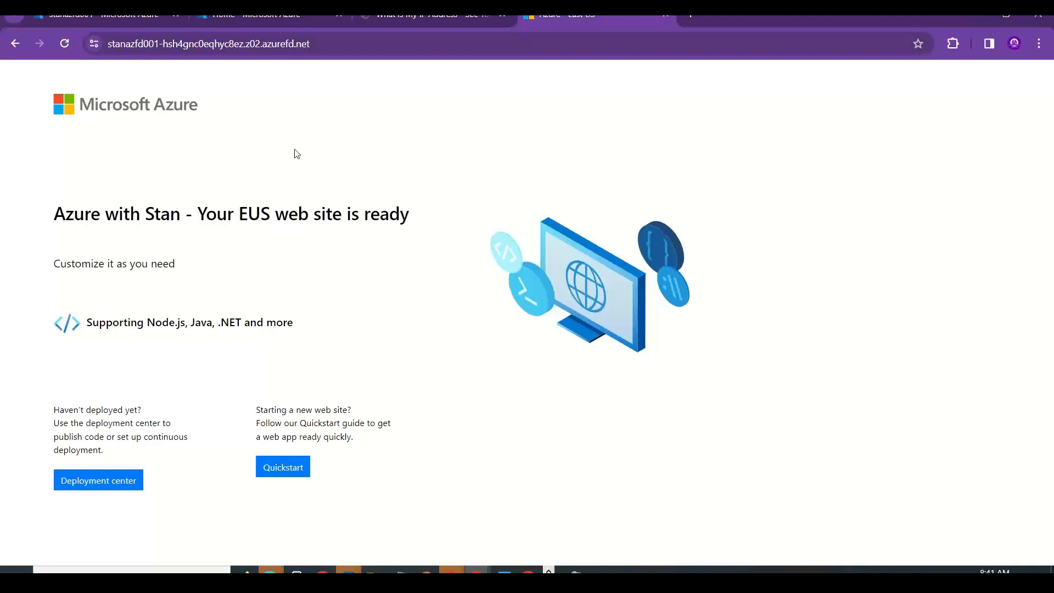
Copy the endpoint address, switch to Microsoft Edge in the remote session, and load and refresh the address in a new tab.
{"action": "left_click", "coordinate": [329, 43]}
{"action": "key", "text": "ctrl+c"}
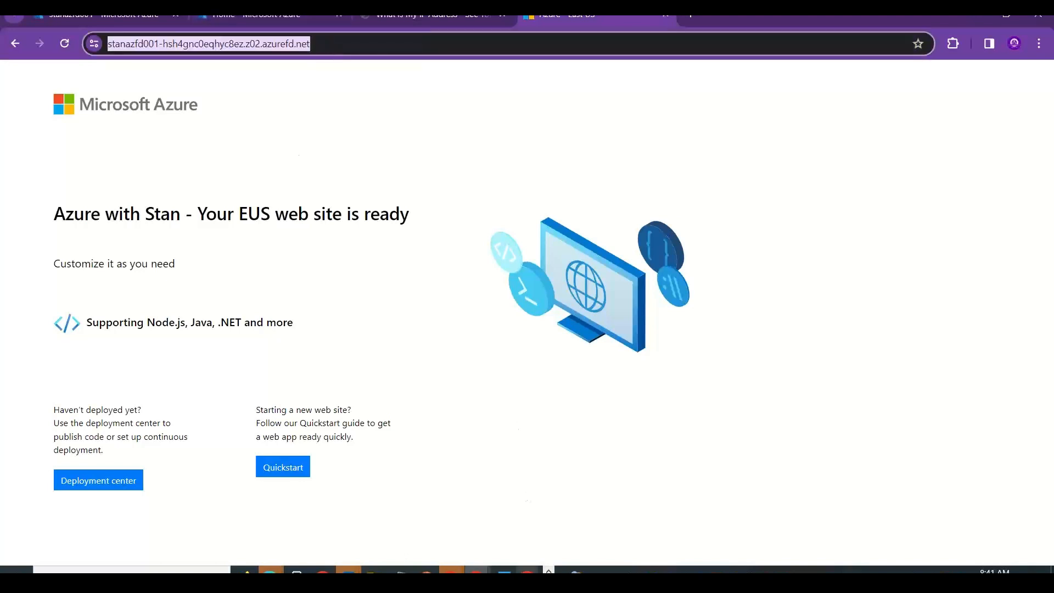
{"action": "left_click", "coordinate": [549, 582]}
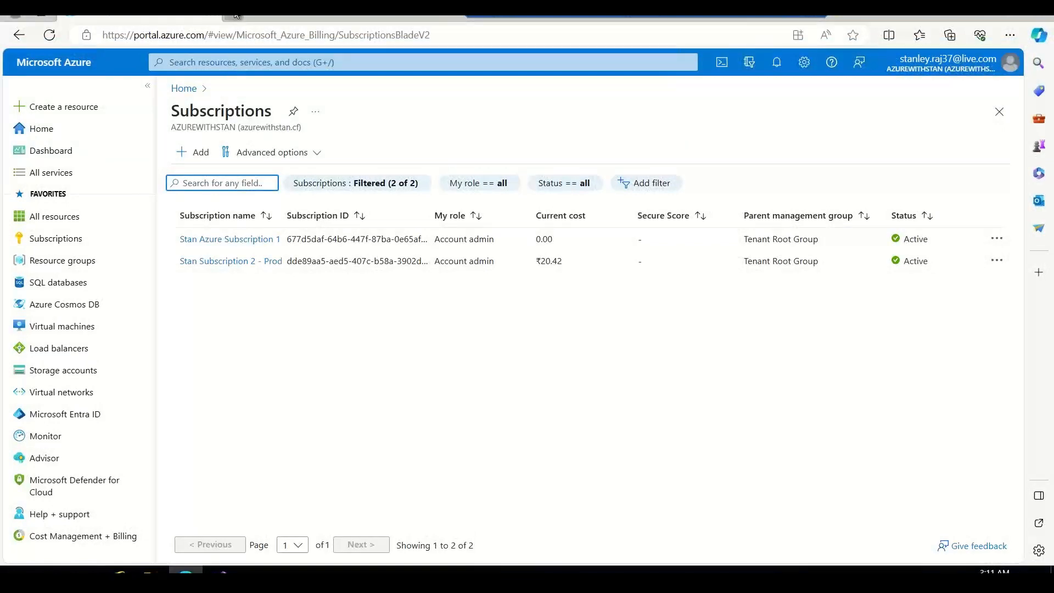
{"action": "left_click", "coordinate": [235, 15]}
{"action": "key", "text": "ctrl+v"}
{"action": "key", "text": "Return"}
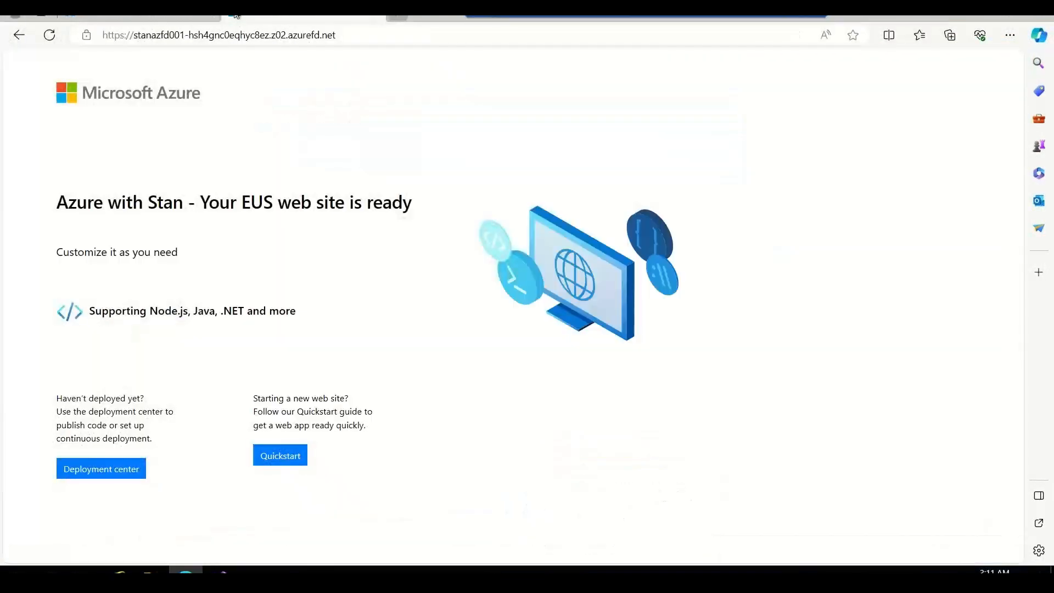
{"action": "left_click", "coordinate": [49, 36]}
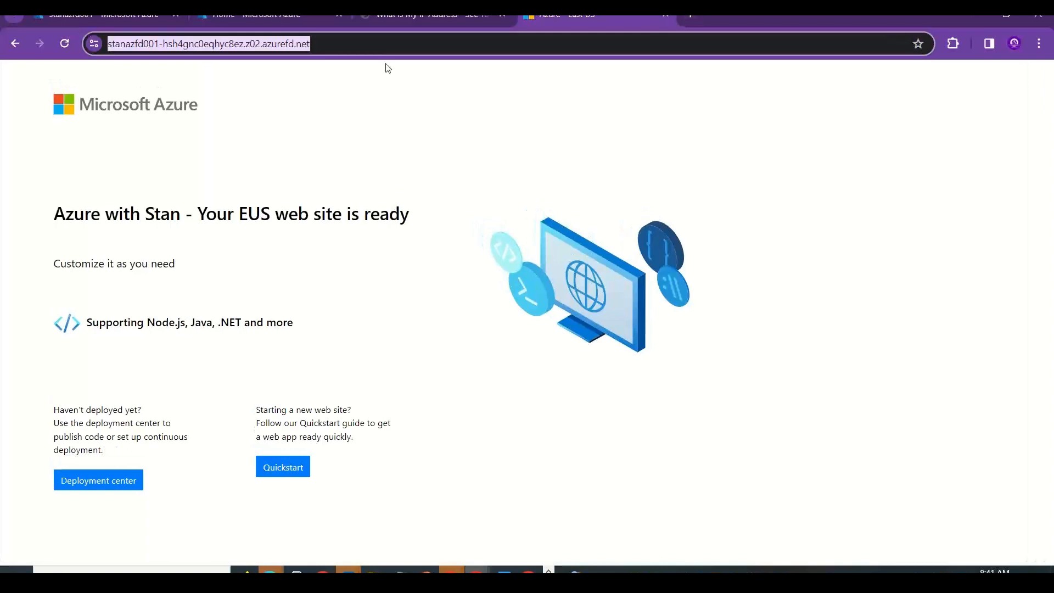
Back in the local browser, open stanazfd001 from Front Door and CDN profiles in the second portal tab, and reload the endpoint page.
{"action": "left_click", "coordinate": [257, 16]}
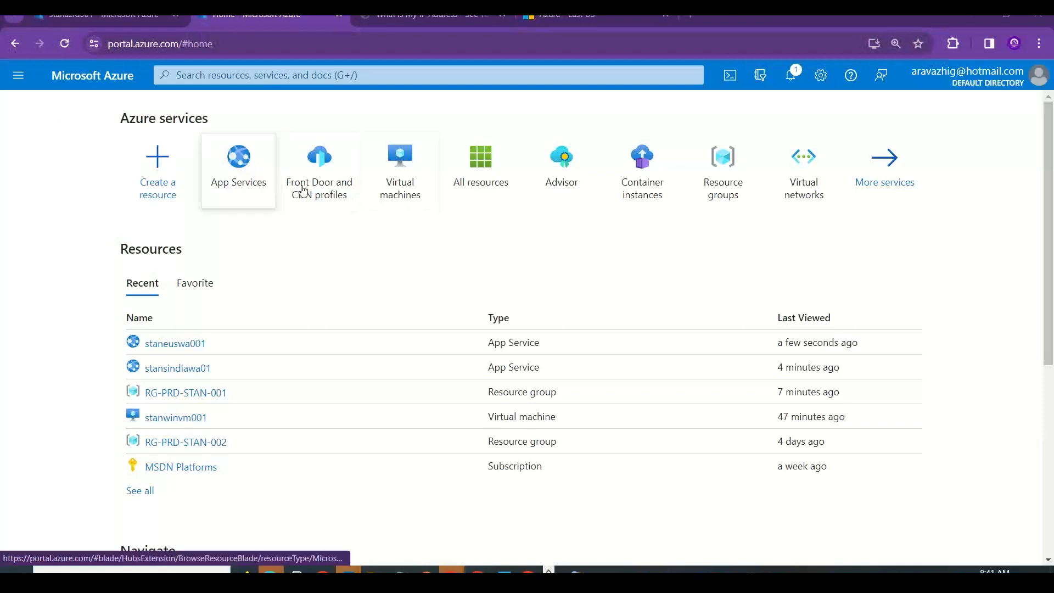
{"action": "left_click", "coordinate": [341, 187]}
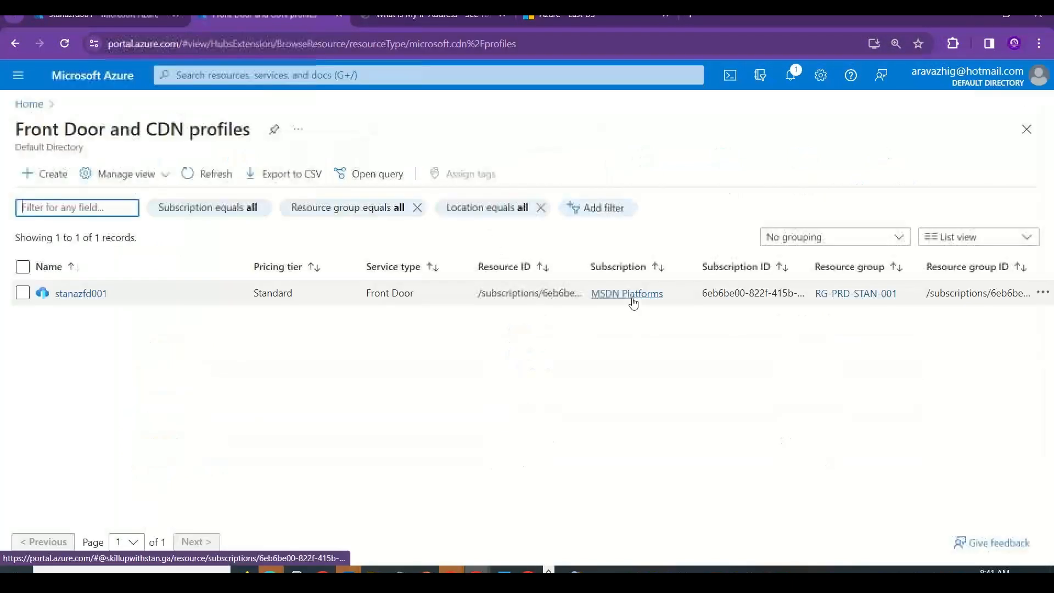
{"action": "left_click", "coordinate": [81, 294]}
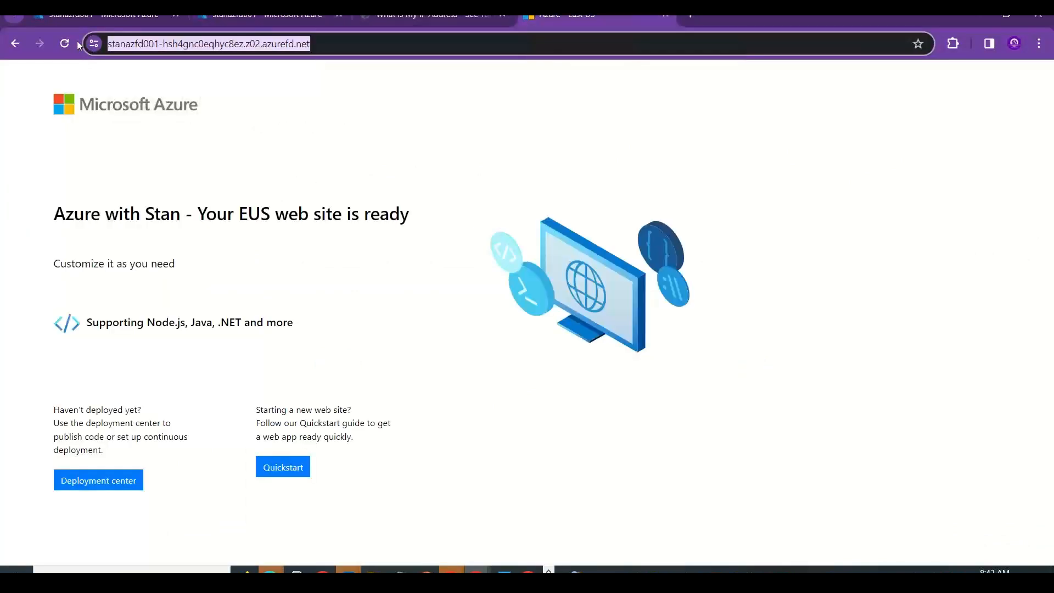
{"action": "left_click", "coordinate": [69, 40]}
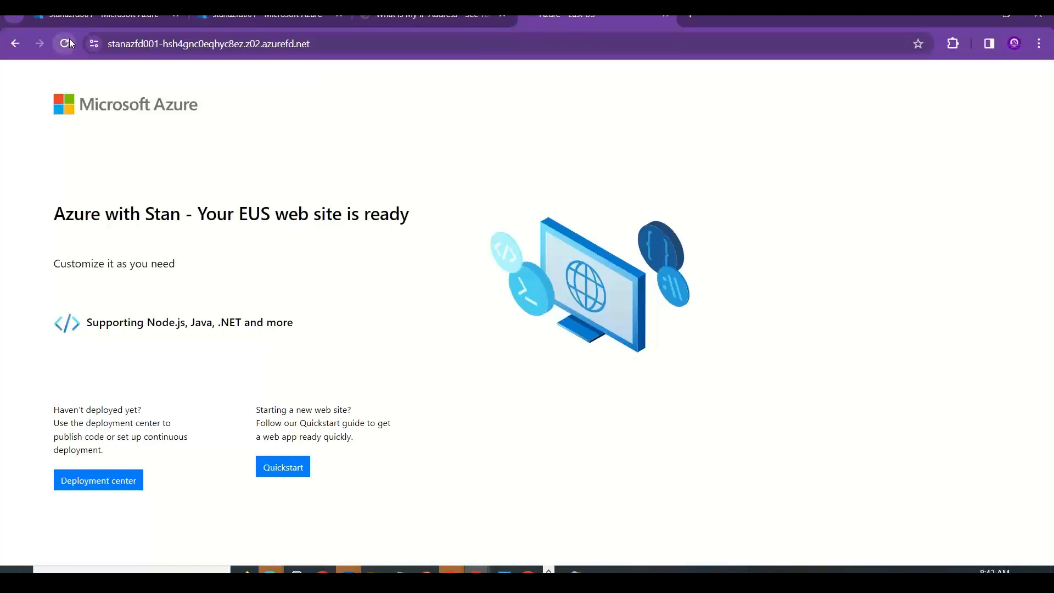
Open the origin groups of stanazfd001, and stop the staneuswa001 web app from App Services in the other portal tab.
{"action": "left_click", "coordinate": [264, 14]}
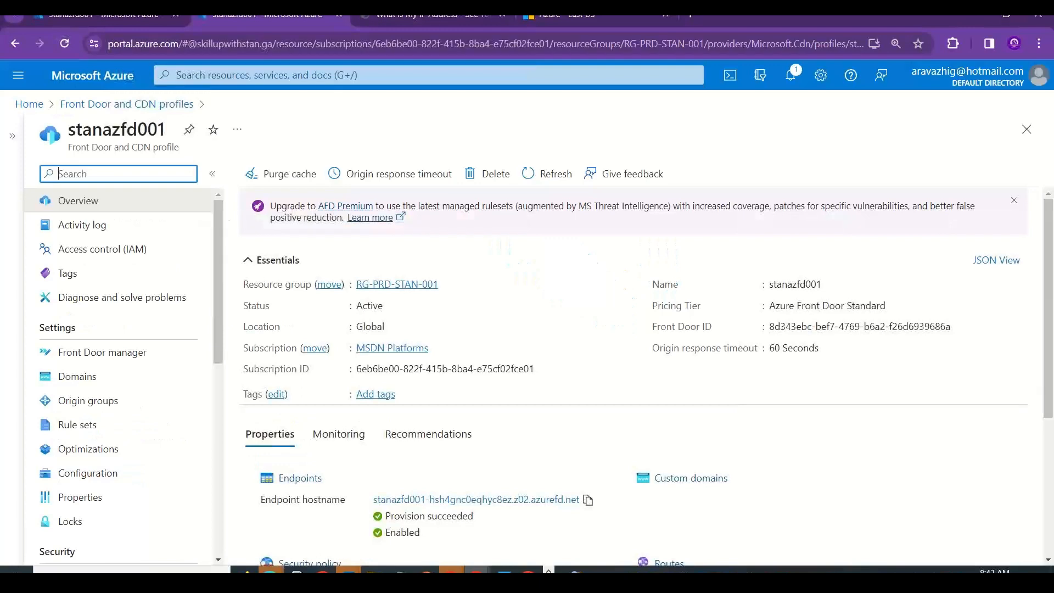
{"action": "left_click", "coordinate": [117, 399]}
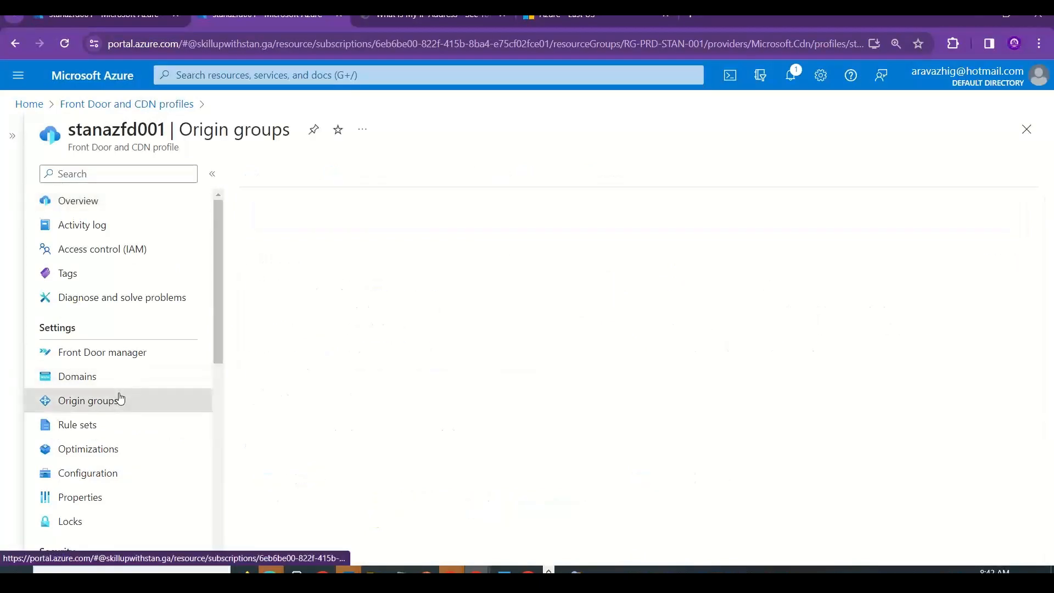
{"action": "left_click", "coordinate": [159, 17]}
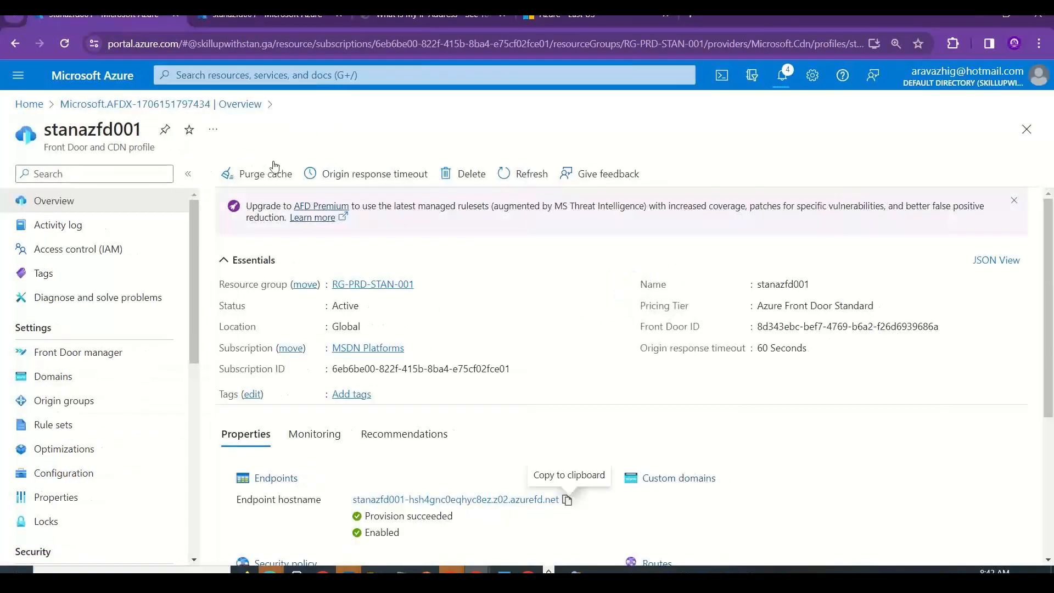
{"action": "left_click", "coordinate": [20, 106]}
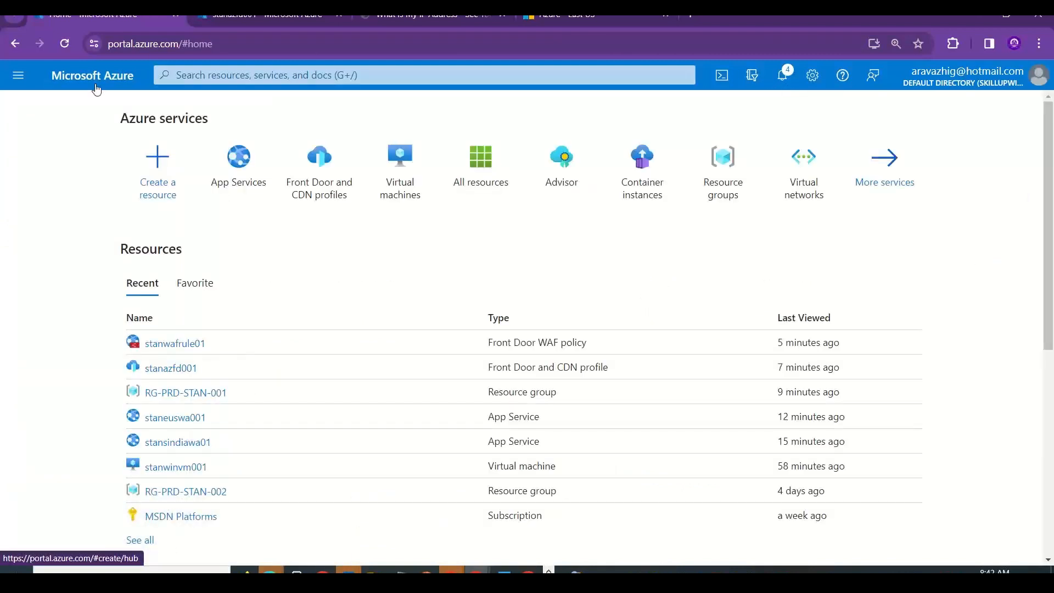
{"action": "left_click", "coordinate": [243, 175]}
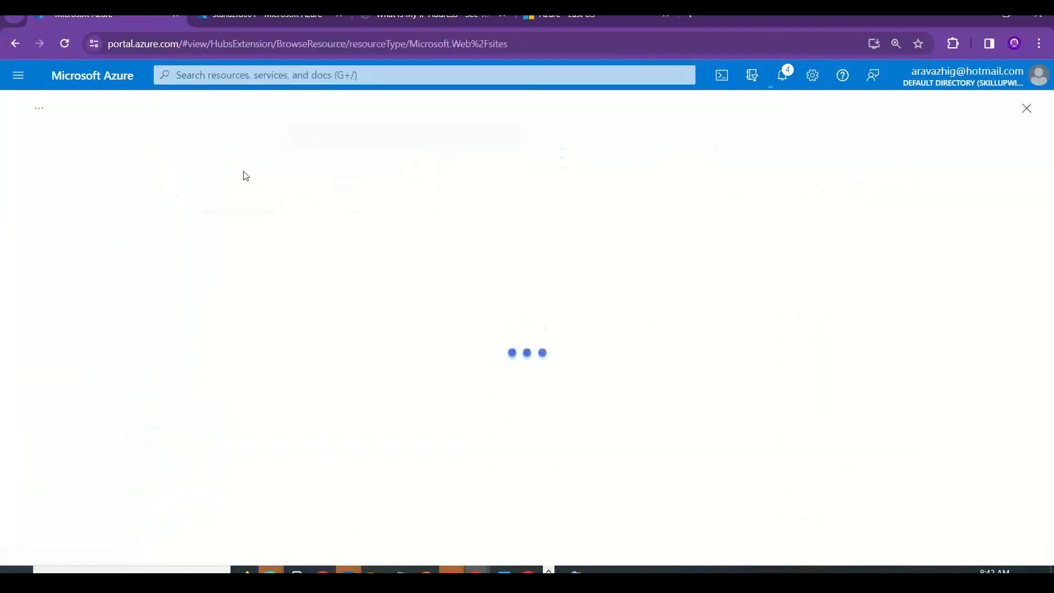
{"action": "left_click", "coordinate": [104, 295]}
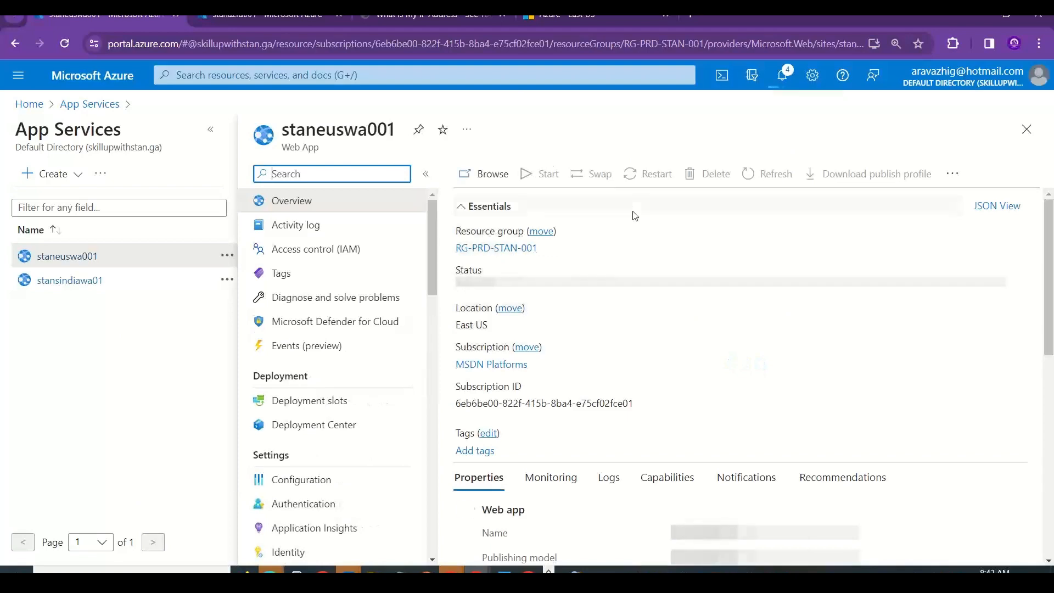
{"action": "left_click", "coordinate": [544, 173]}
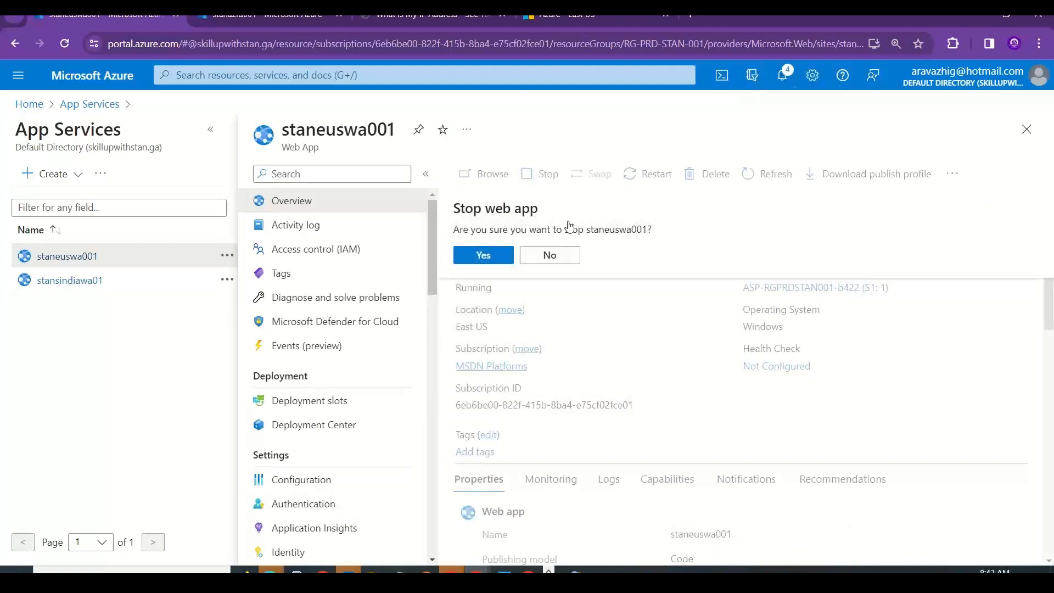
{"action": "left_click", "coordinate": [491, 254]}
Refresh the origin groups of stanazfd001 and examine the origins, status, priority and weight in default-origin-group.
{"action": "left_click", "coordinate": [269, 16]}
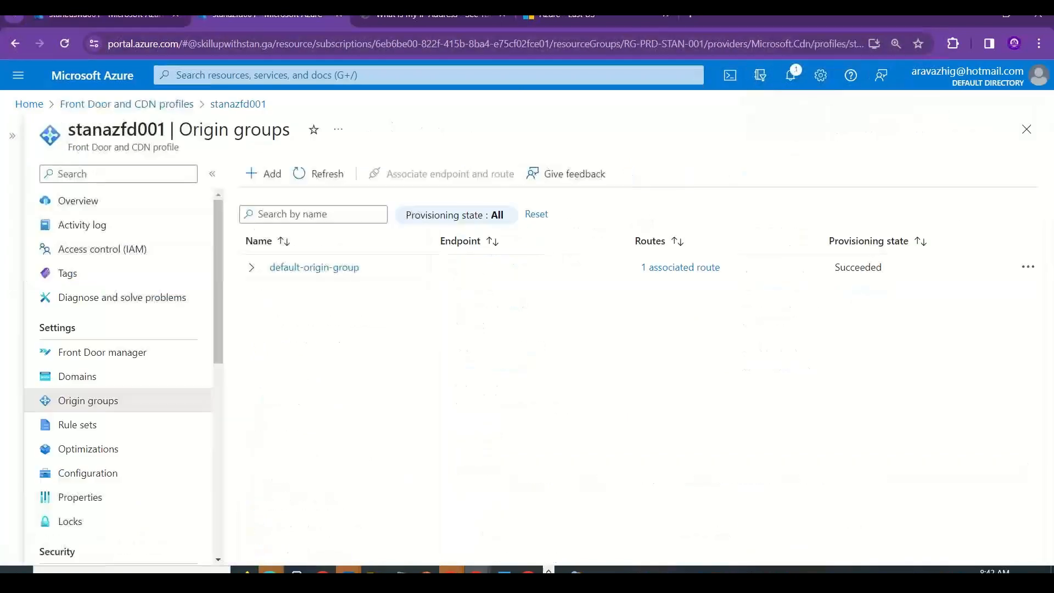
{"action": "left_click", "coordinate": [252, 269]}
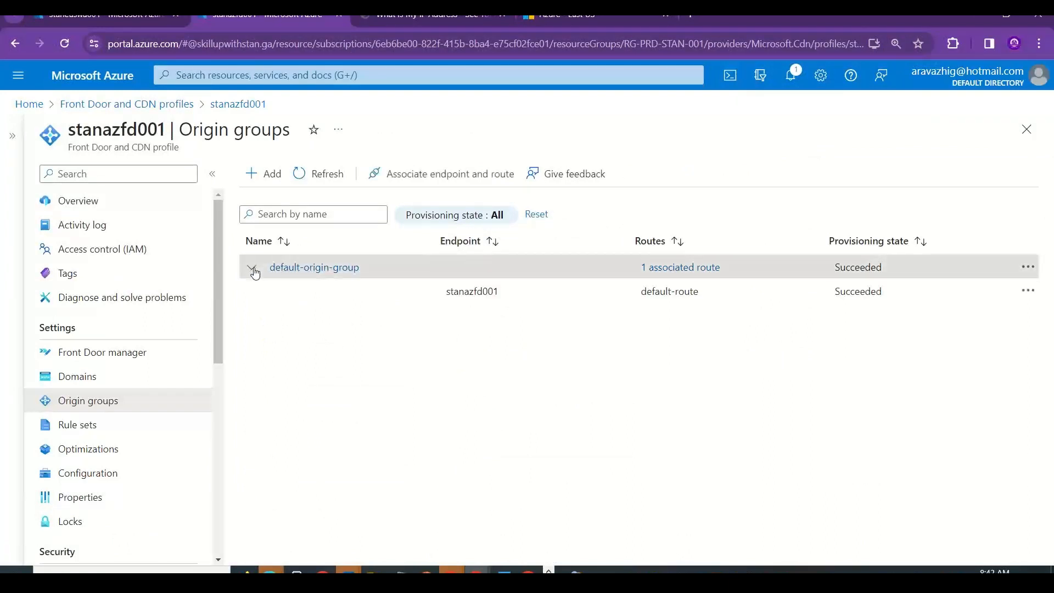
{"action": "left_click", "coordinate": [330, 181]}
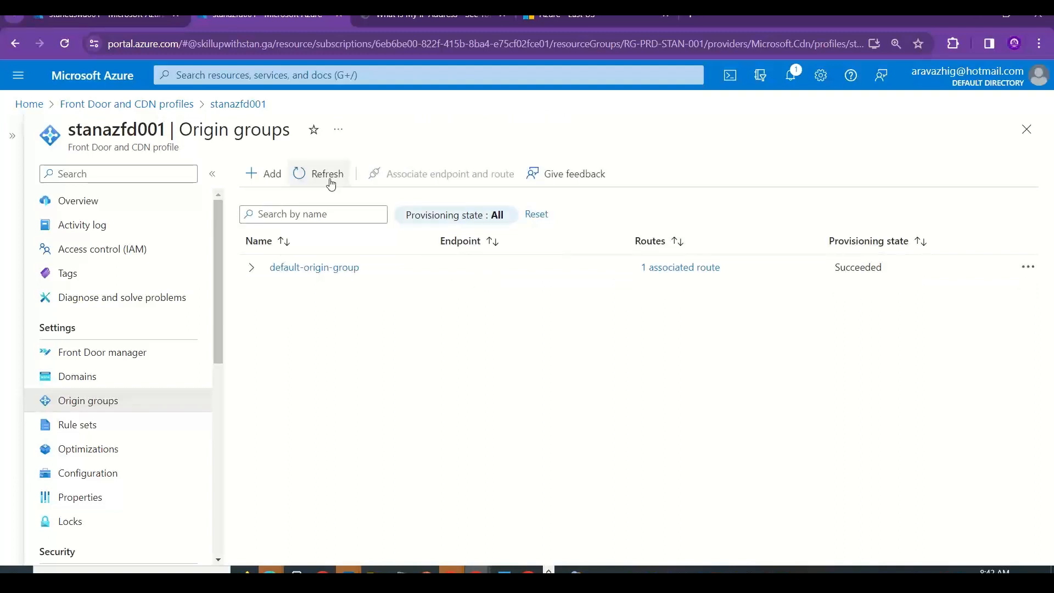
{"action": "left_click", "coordinate": [253, 269]}
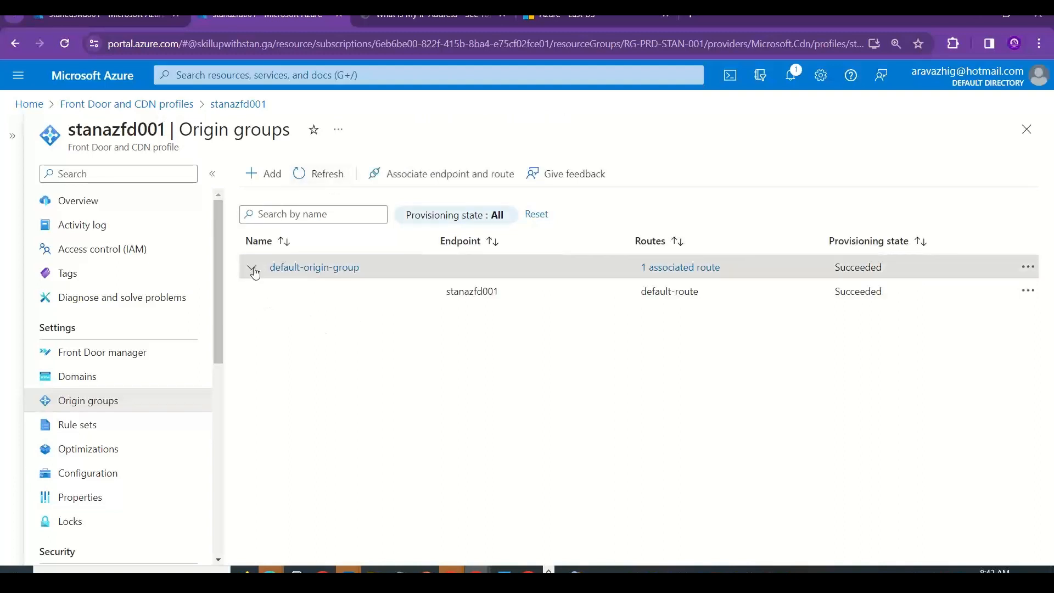
{"action": "left_click", "coordinate": [1027, 268]}
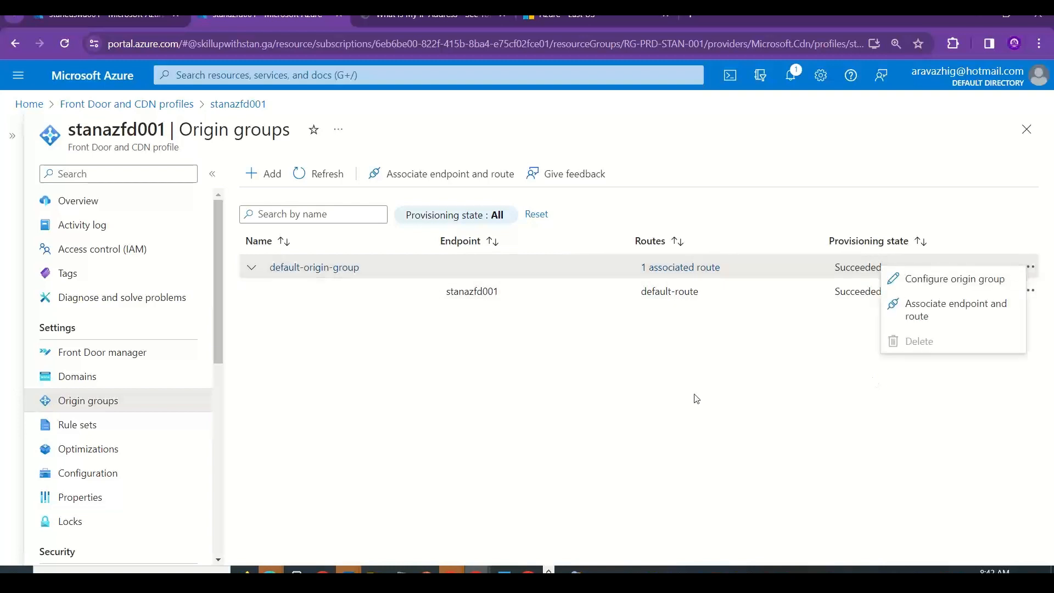
{"action": "left_click", "coordinate": [695, 398]}
{"action": "left_click", "coordinate": [350, 273]}
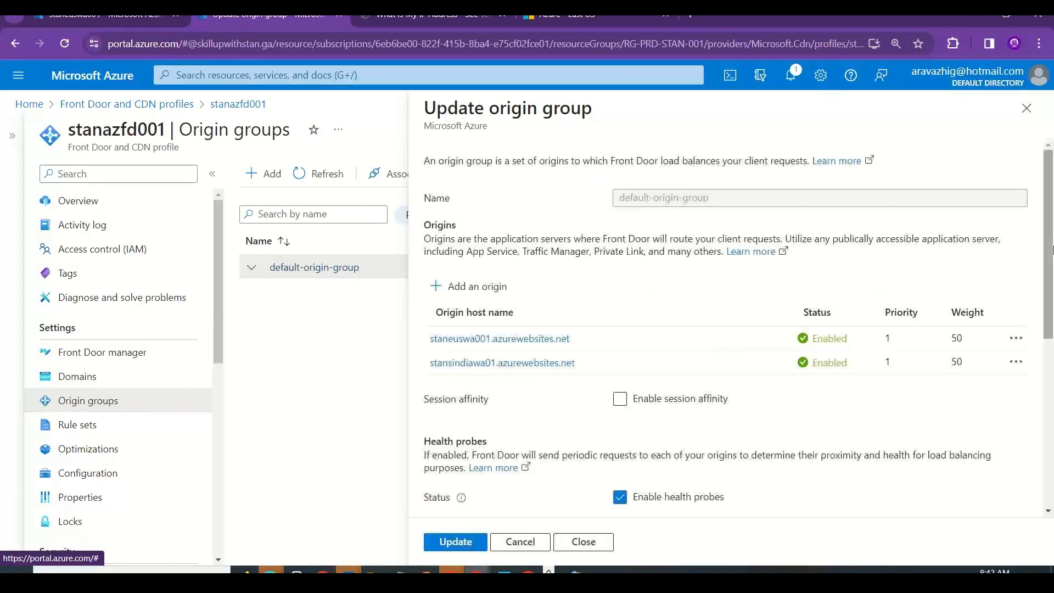
{"action": "left_click_drag", "start_coordinate": [1049, 254], "coordinate": [1051, 219]}
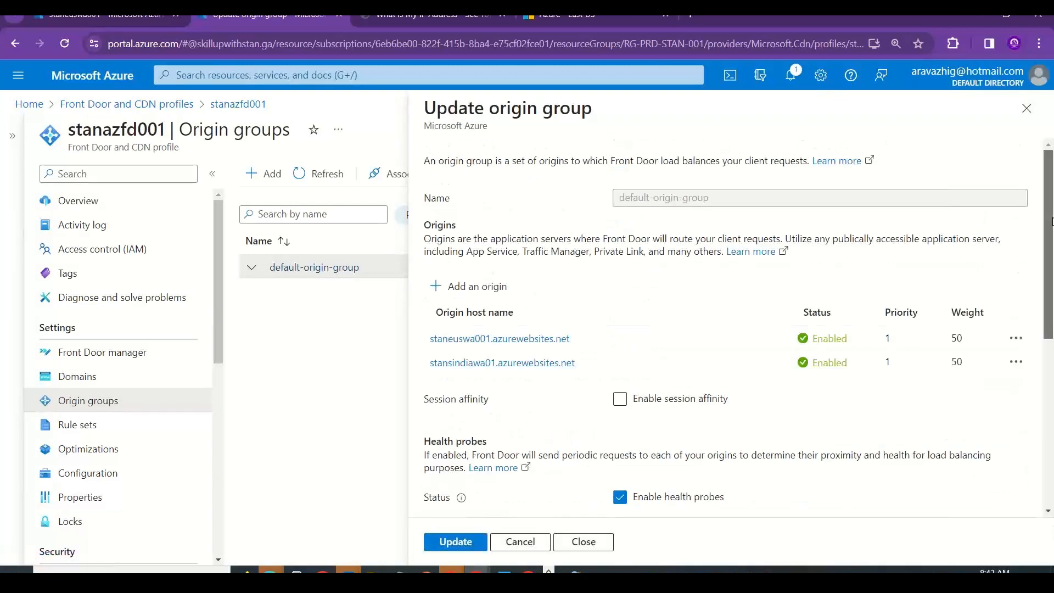
{"action": "left_click", "coordinate": [1025, 108]}
Reload the Front Door endpoint page to check which region's web app responds, and close its tab.
{"action": "left_click", "coordinate": [565, 15]}
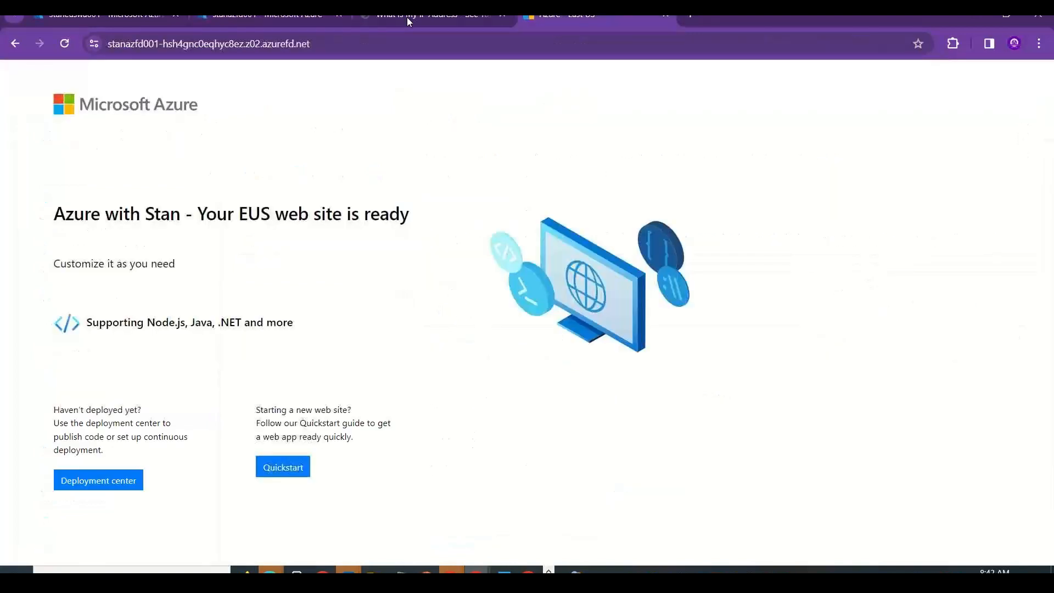
{"action": "left_click", "coordinate": [65, 43]}
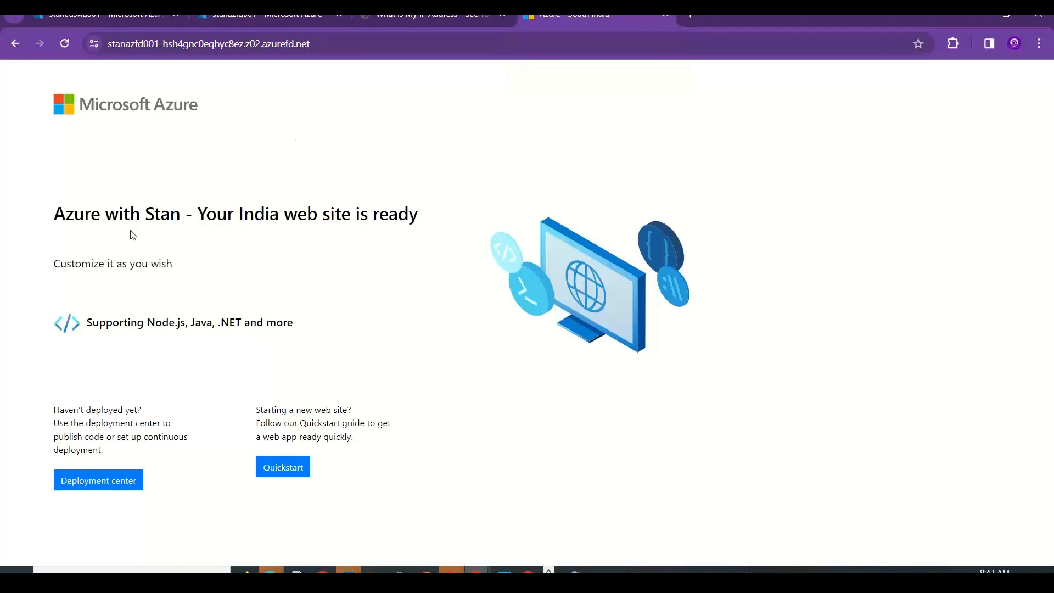
{"action": "left_click_drag", "start_coordinate": [206, 230], "coordinate": [456, 225]}
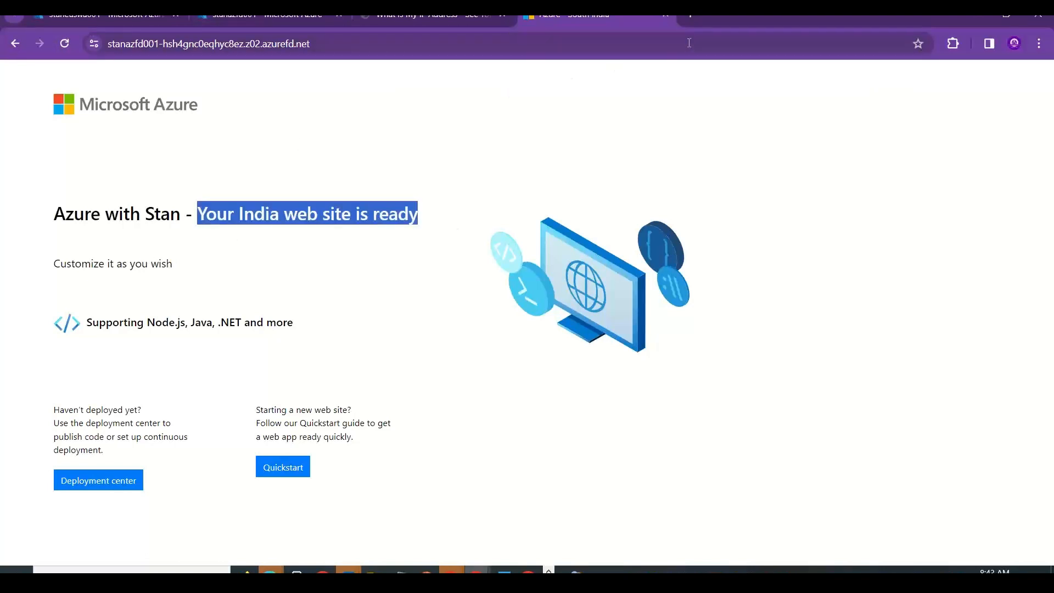
{"action": "left_click", "coordinate": [665, 16]}
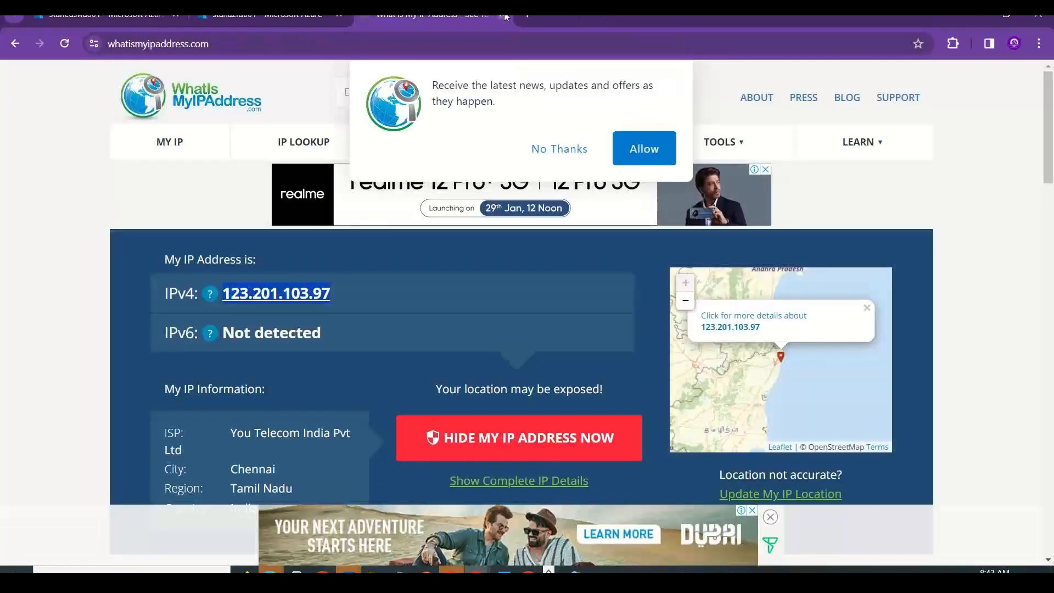
Start a new rule set for the stanazfd001 Front Door profile and look through the available rule conditions.
{"action": "left_click", "coordinate": [263, 15]}
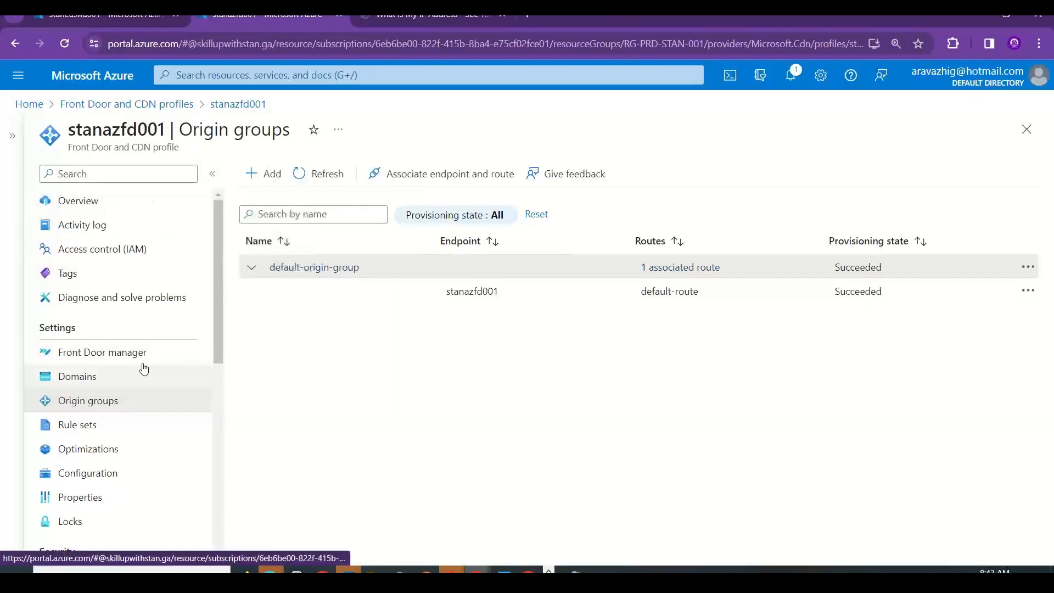
{"action": "left_click", "coordinate": [112, 429]}
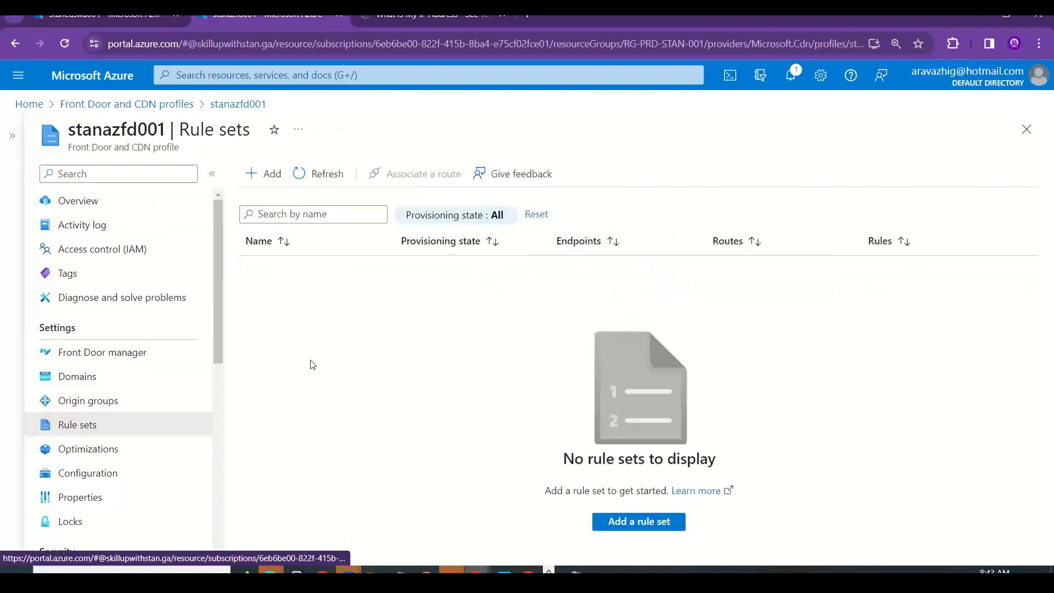
{"action": "left_click", "coordinate": [324, 177]}
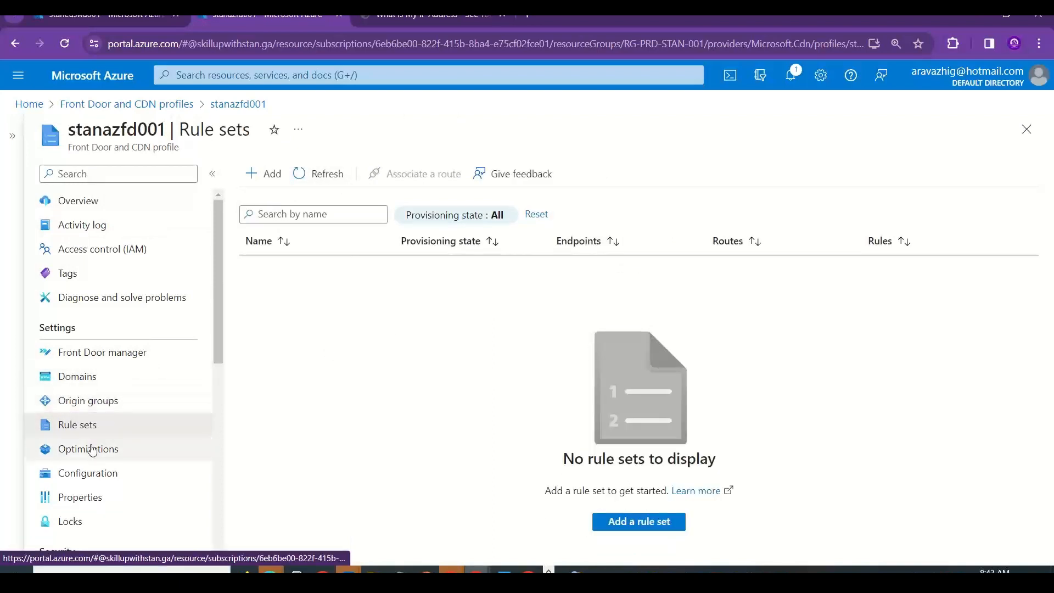
{"action": "left_click", "coordinate": [265, 174]}
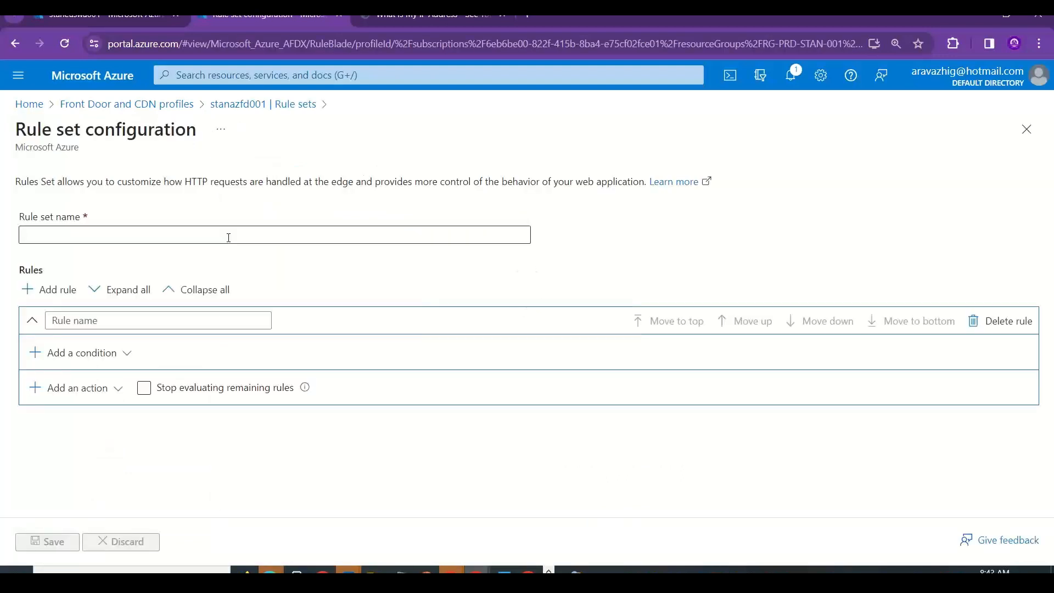
{"action": "left_click", "coordinate": [171, 391]}
{"action": "left_click", "coordinate": [38, 359]}
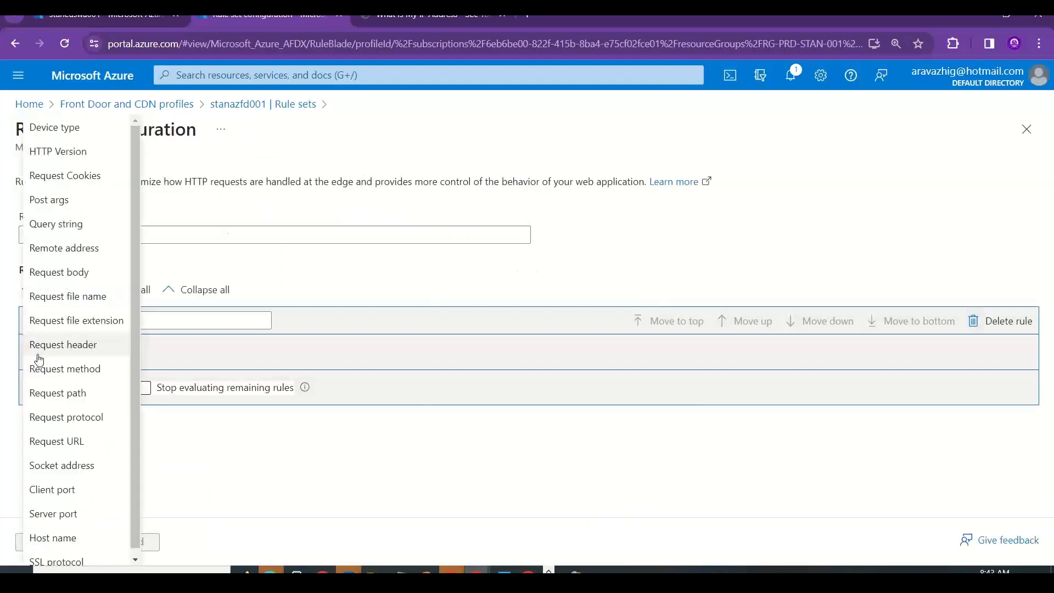
{"action": "left_click", "coordinate": [609, 210]}
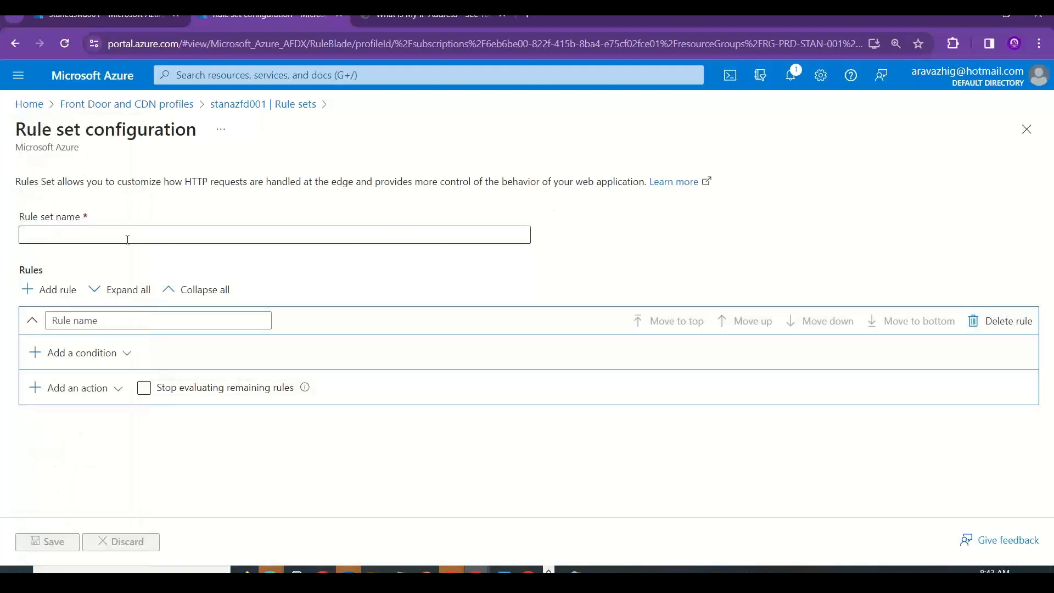
Name the rule set customrule1 and leave it with a single blank rule.
{"action": "left_click", "coordinate": [88, 238]}
{"action": "type", "text": "cistp"}
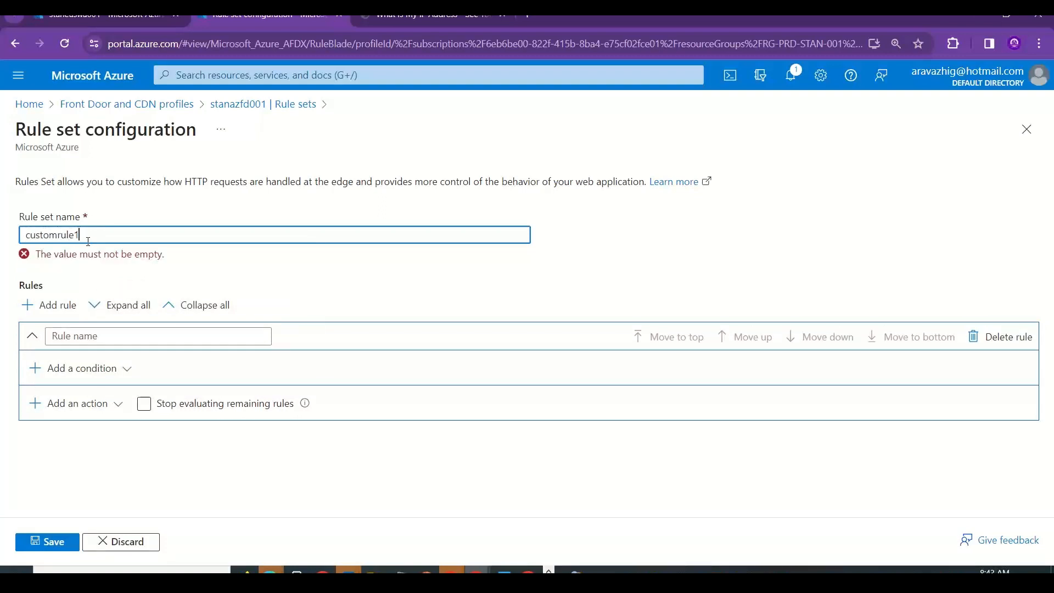
{"action": "left_click", "coordinate": [96, 291]}
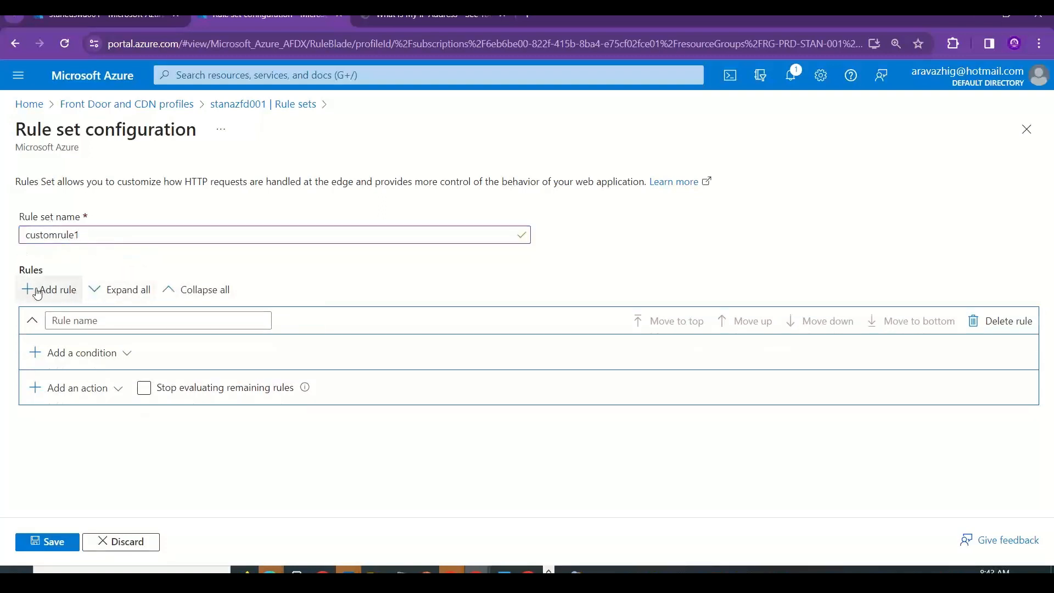
{"action": "left_click", "coordinate": [66, 289]}
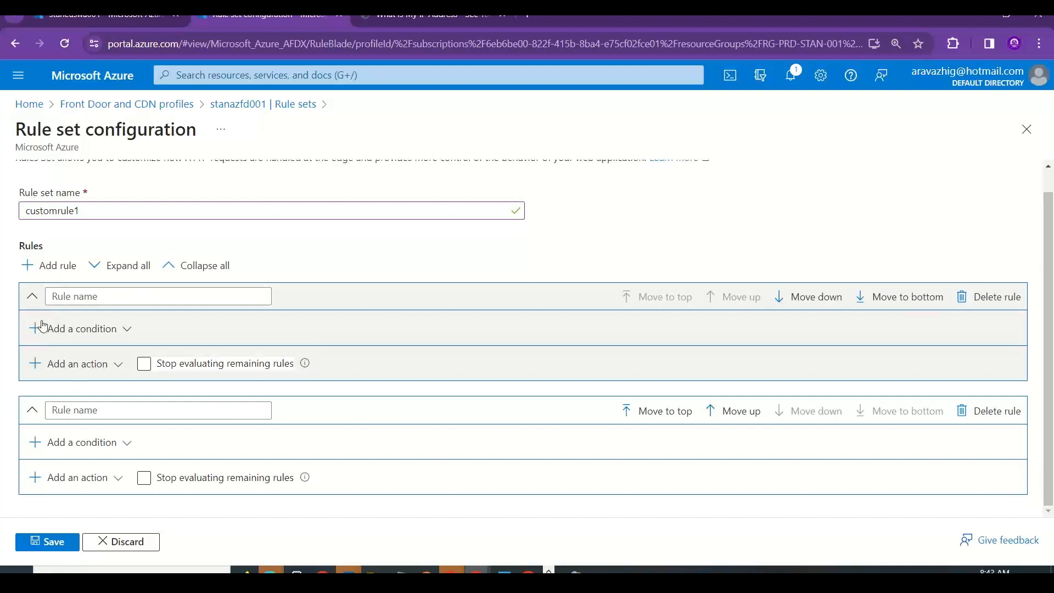
{"action": "left_click", "coordinate": [996, 296]}
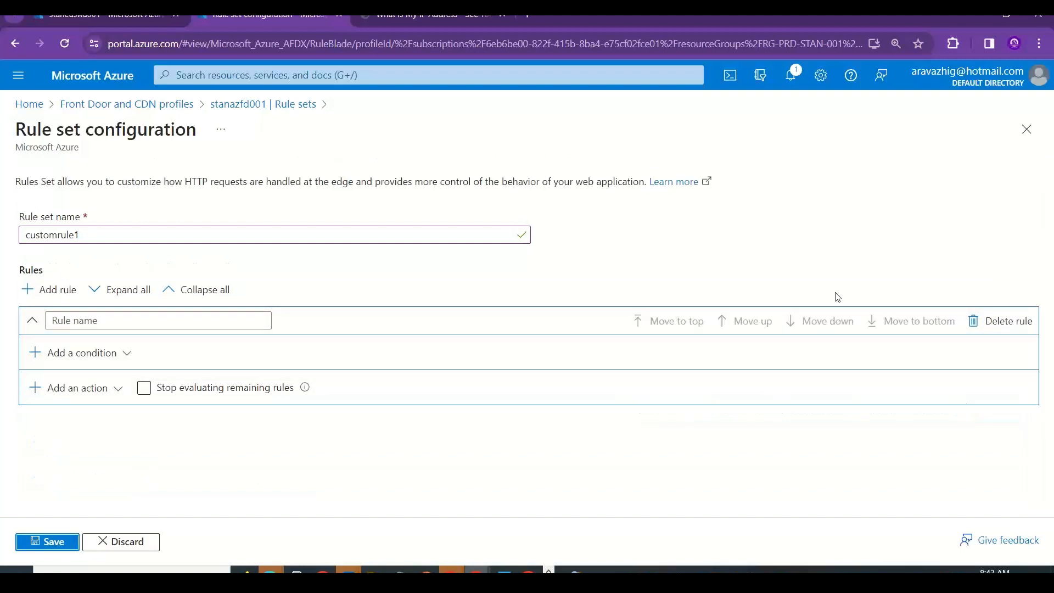
Add a Remote address condition with the IP Match operator to the rule in customrule1.
{"action": "left_click", "coordinate": [120, 355]}
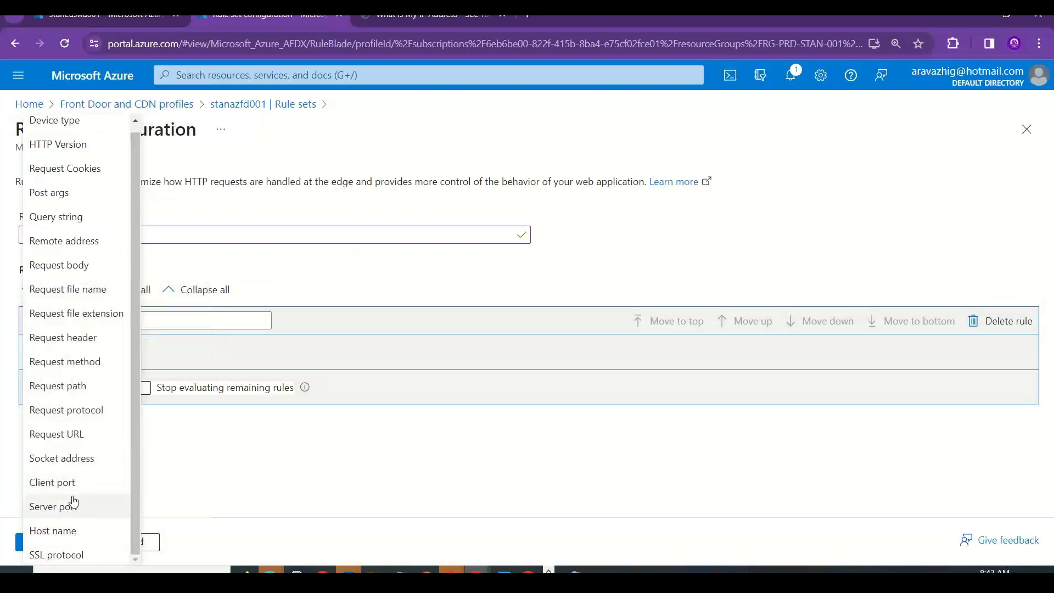
{"action": "scroll", "coordinate": [131, 199], "scroll_direction": "up", "scroll_amount": 1}
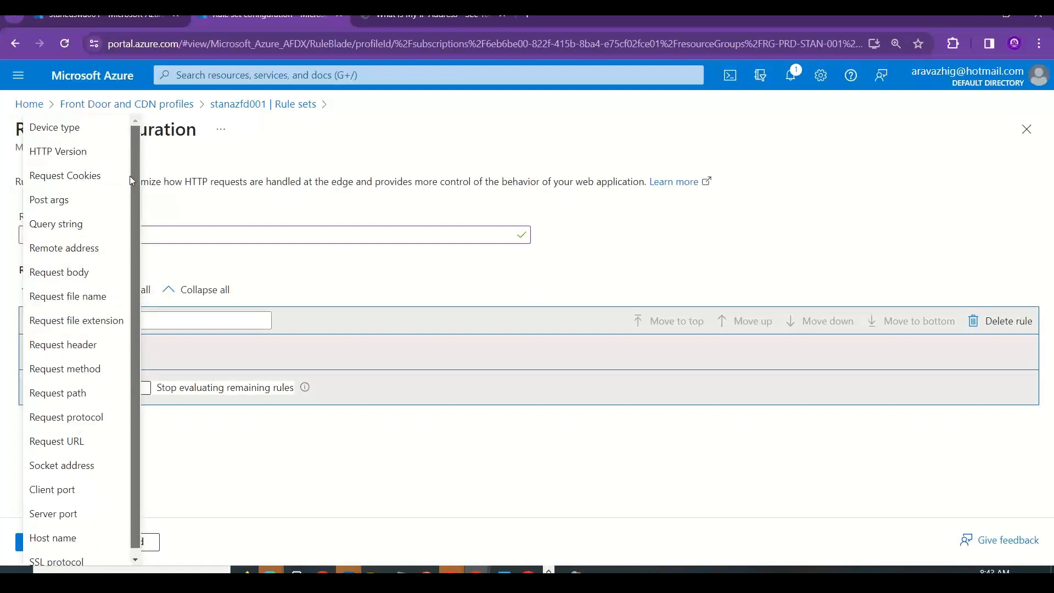
{"action": "scroll", "coordinate": [130, 177], "scroll_direction": "down", "scroll_amount": 1}
{"action": "left_click", "coordinate": [94, 247]}
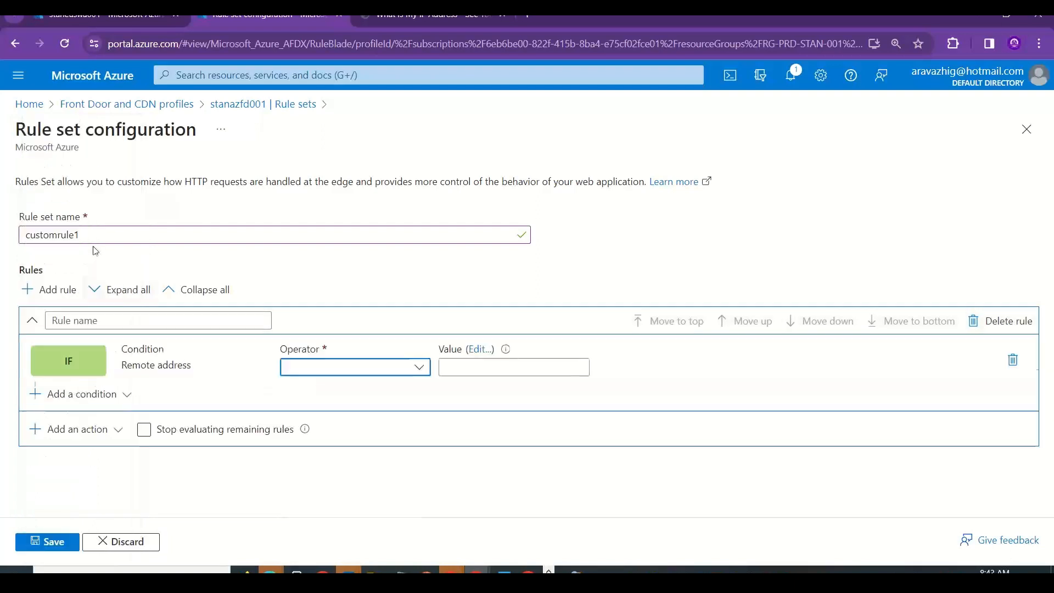
{"action": "left_click", "coordinate": [343, 363]}
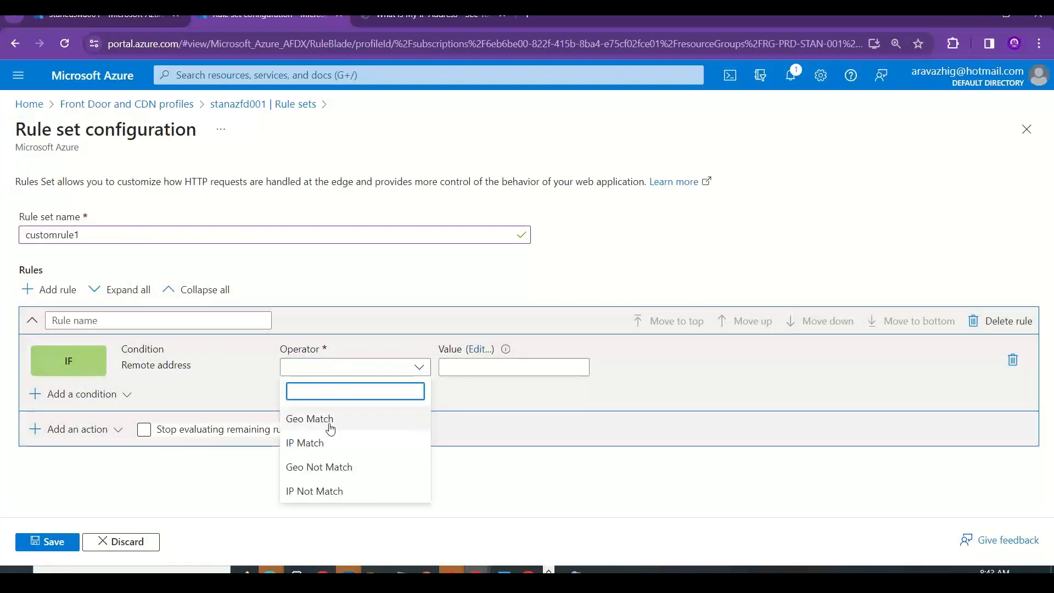
{"action": "left_click", "coordinate": [324, 449]}
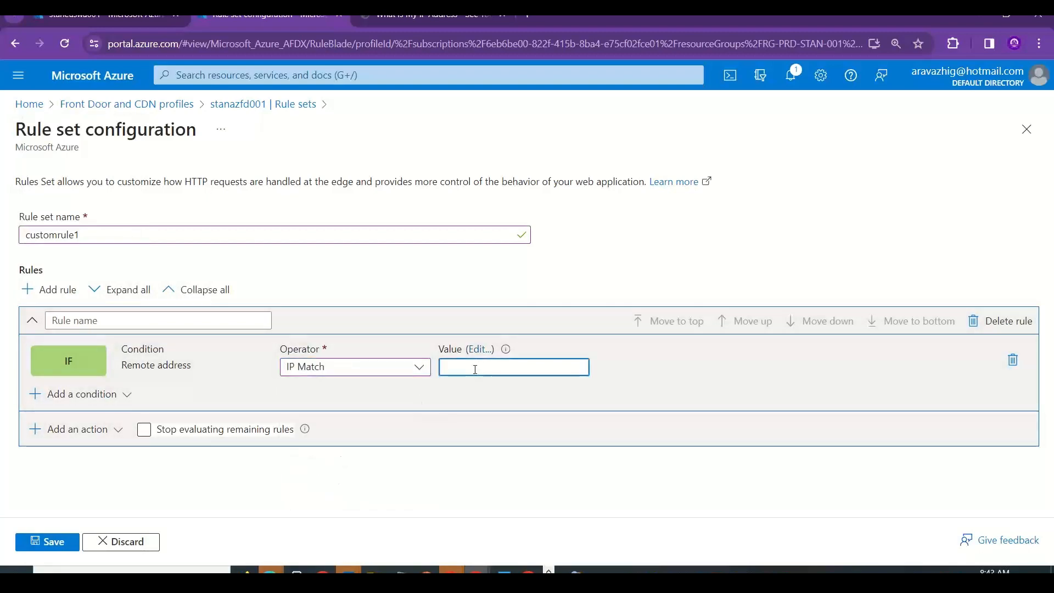
Check the public IPv4 address on the What Is My IP Address page and set the IP Match value to 123.201.103.97.
{"action": "left_click", "coordinate": [421, 22]}
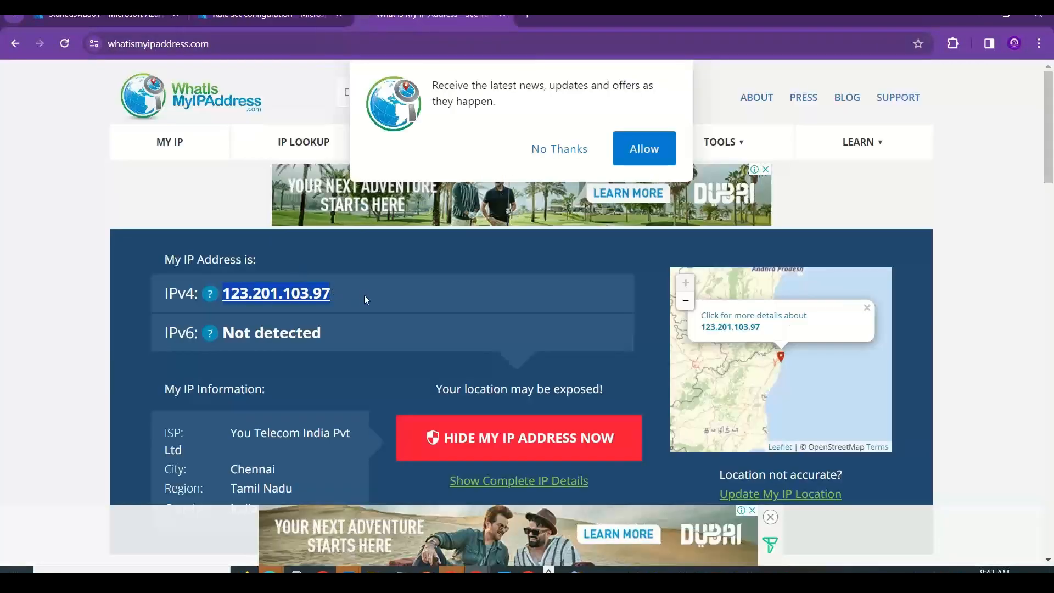
{"action": "left_click", "coordinate": [215, 21]}
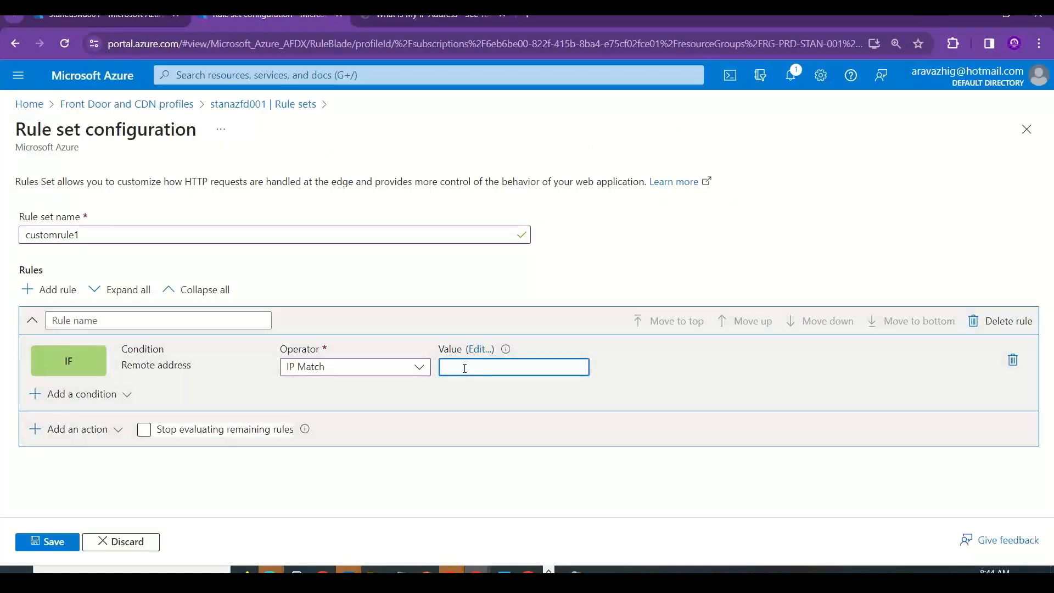
{"action": "left_click", "coordinate": [478, 350]}
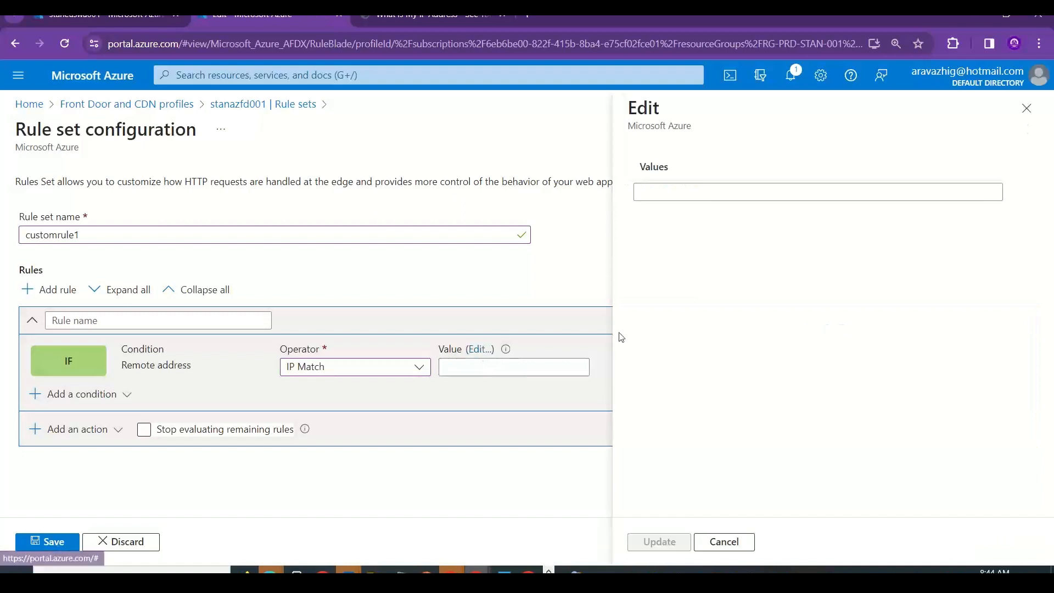
{"action": "left_click", "coordinate": [640, 202]}
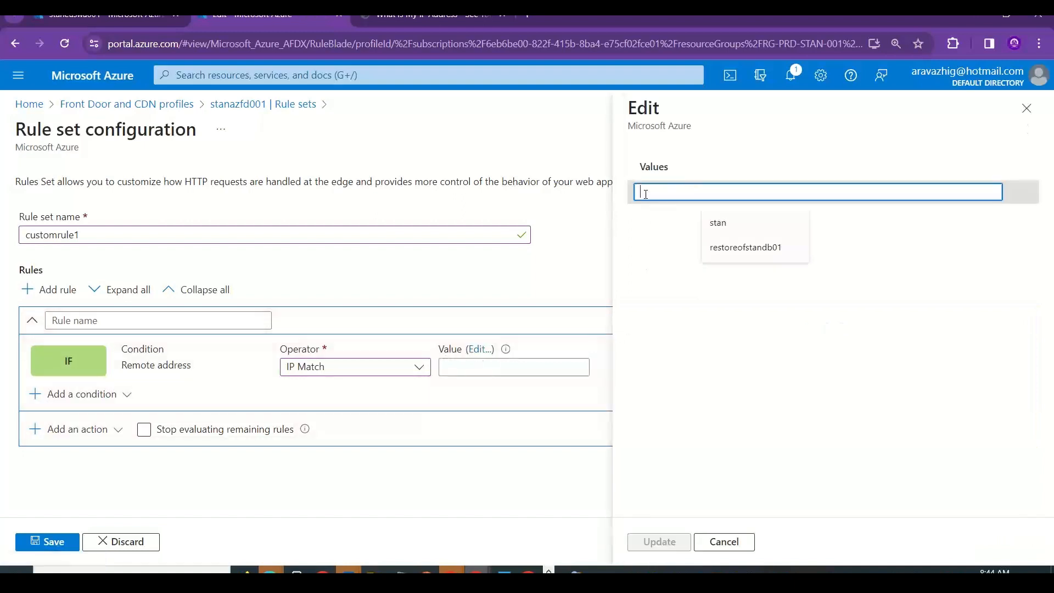
{"action": "type", "text": "123.201.103.97"}
{"action": "left_click", "coordinate": [641, 535]}
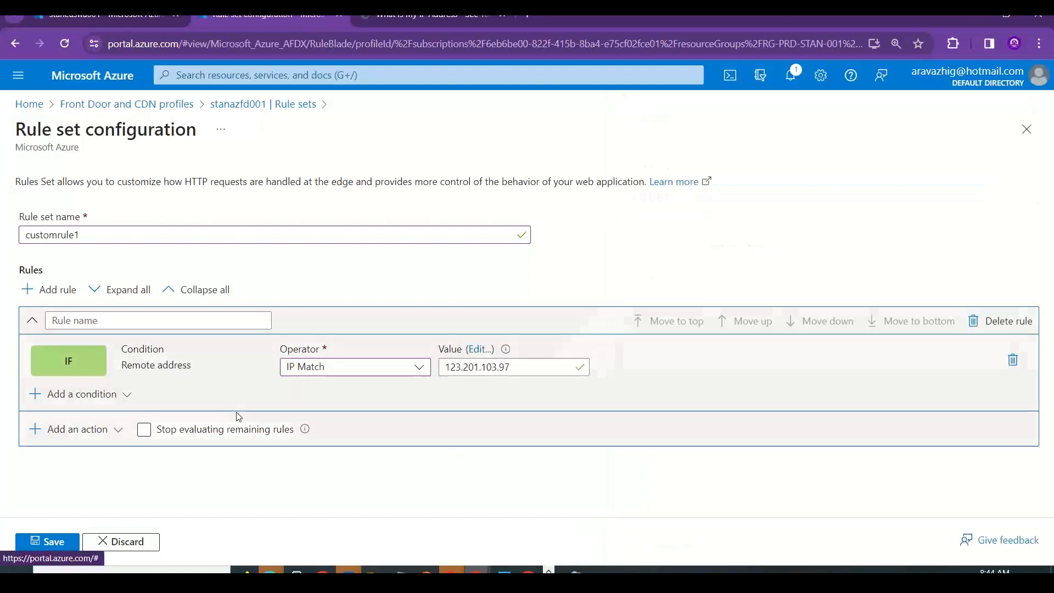
Look through the rule's additional conditions and available actions, and leave the rule set configuration, discarding the unsaved edits.
{"action": "left_click", "coordinate": [128, 396]}
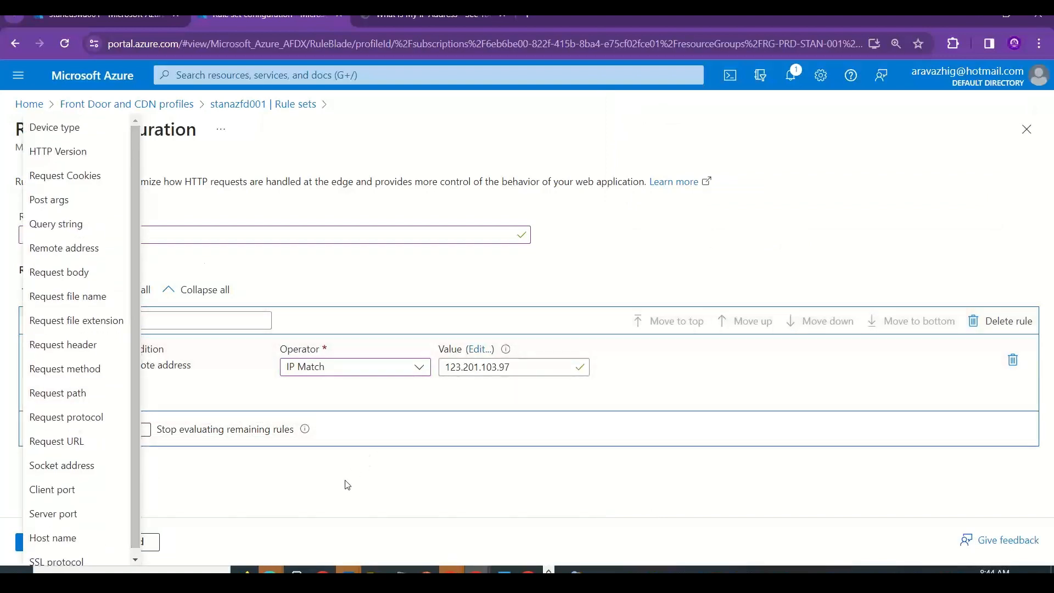
{"action": "left_click", "coordinate": [345, 486]}
{"action": "left_click", "coordinate": [117, 430]}
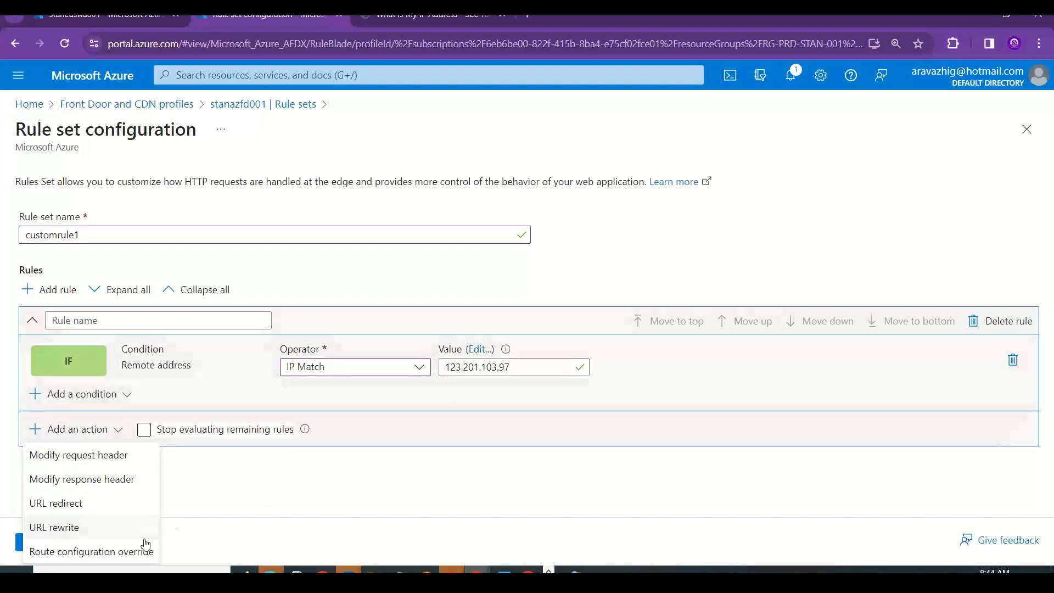
{"action": "left_click", "coordinate": [274, 492]}
{"action": "left_click", "coordinate": [280, 104]}
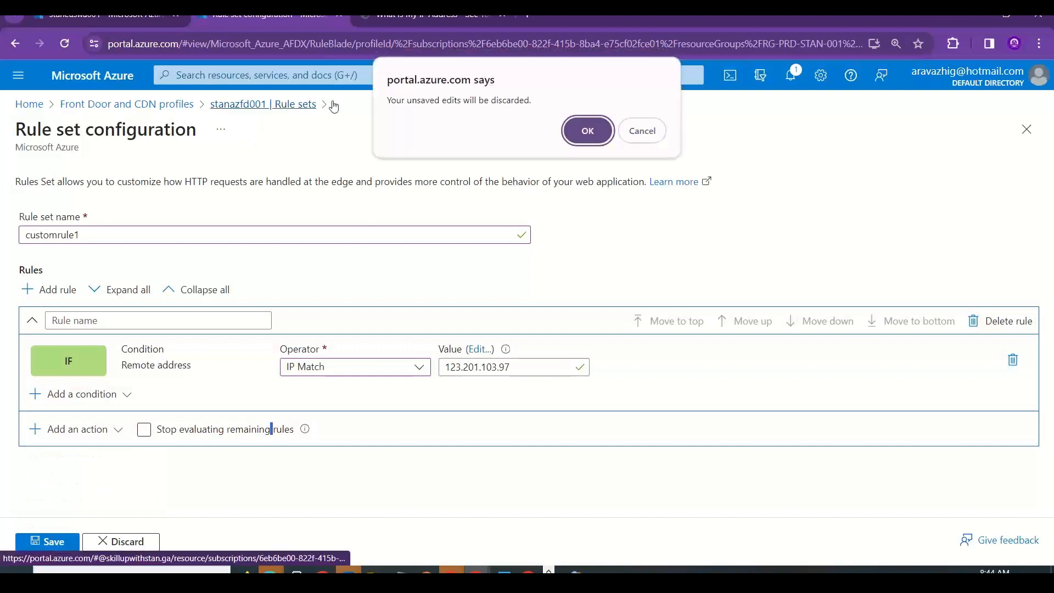
{"action": "left_click", "coordinate": [588, 130]}
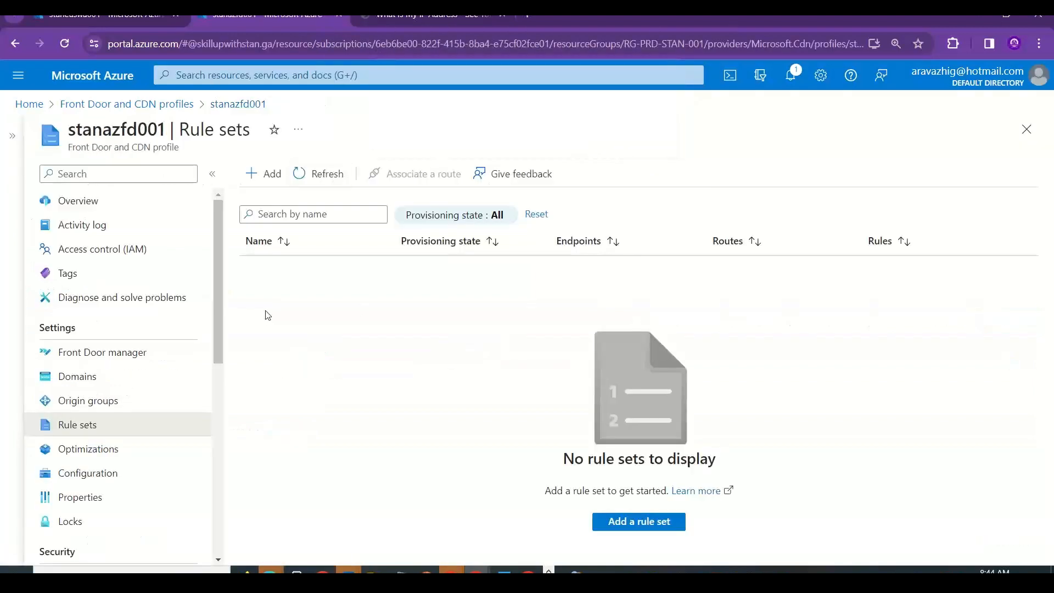
Examine the origins, health probe and load balancing settings of default-origin-group, and the routes that can be associated with it.
{"action": "left_click", "coordinate": [111, 400]}
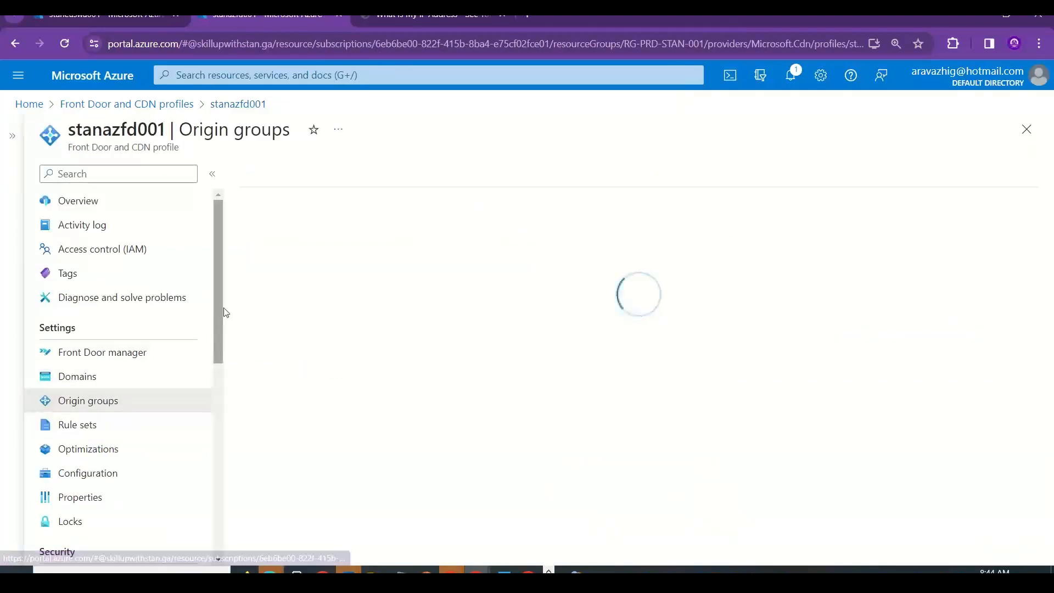
{"action": "mouse_move", "coordinate": [219, 310]}
{"action": "left_mouse_down"}
{"action": "mouse_move", "coordinate": [219, 477]}
{"action": "mouse_move", "coordinate": [220, 311]}
{"action": "left_mouse_up"}
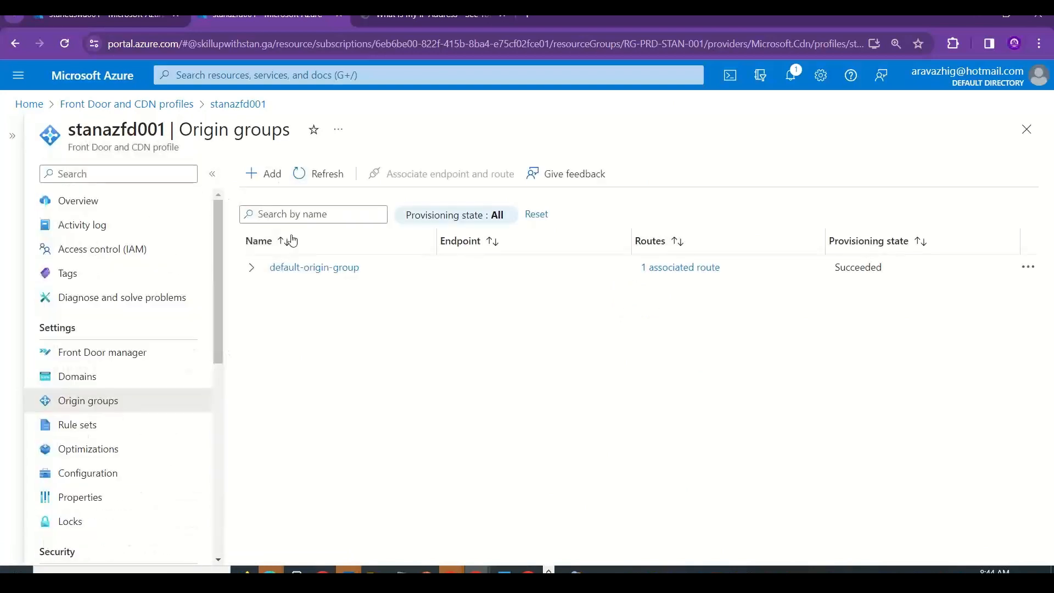
{"action": "left_click", "coordinate": [252, 269]}
{"action": "left_click", "coordinate": [303, 268]}
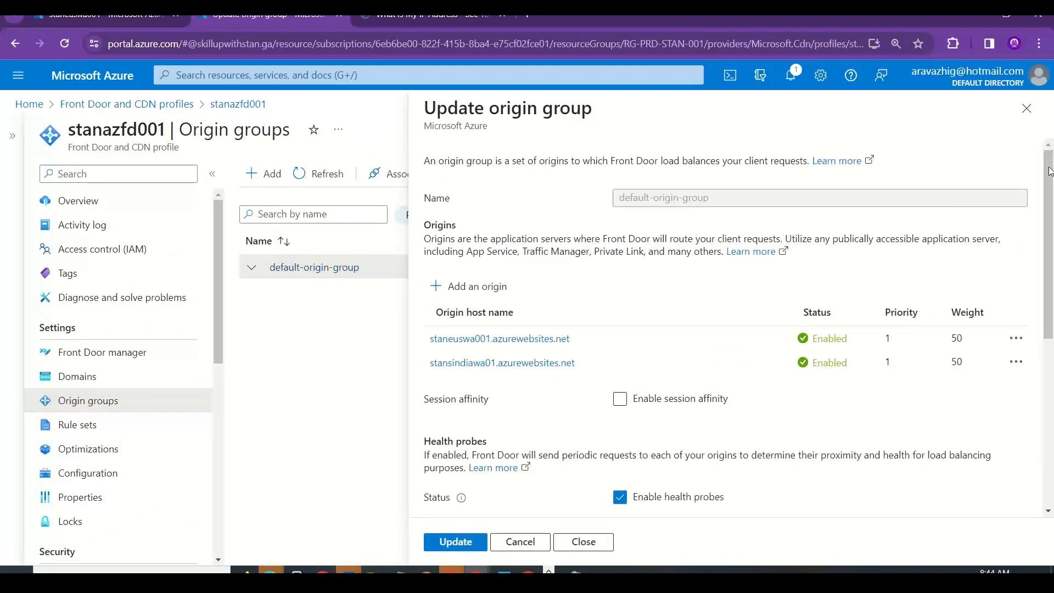
{"action": "left_click_drag", "start_coordinate": [1049, 169], "coordinate": [1037, 385]}
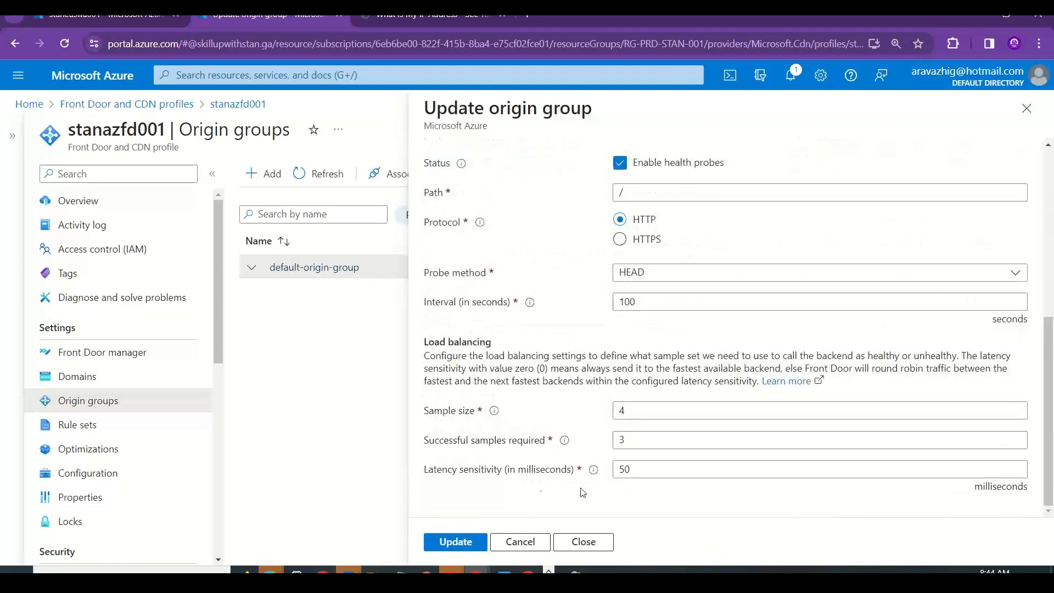
{"action": "left_click", "coordinate": [519, 542]}
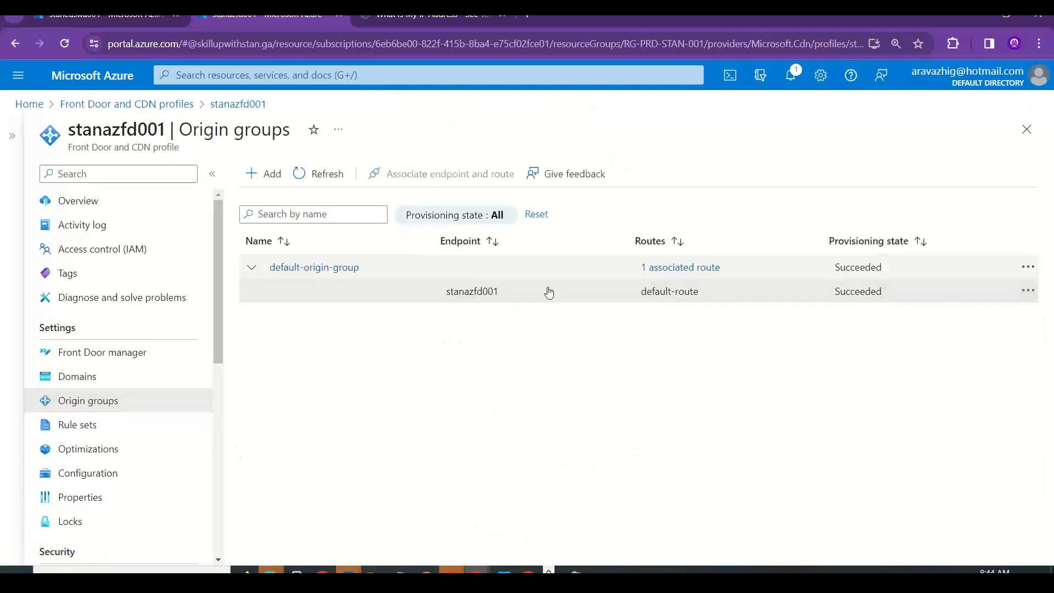
{"action": "left_click", "coordinate": [683, 269]}
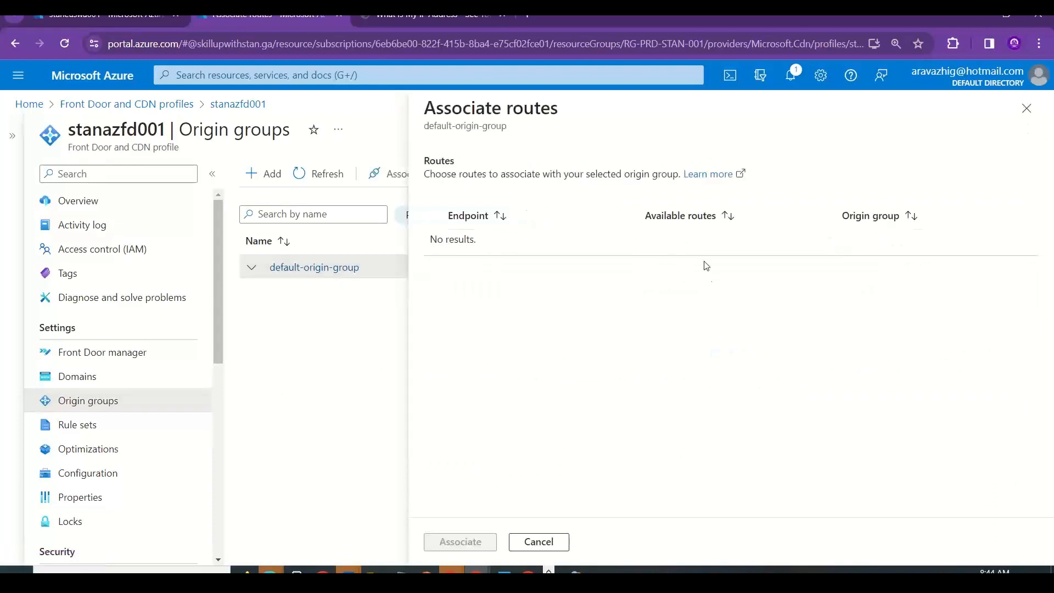
{"action": "left_click", "coordinate": [1025, 109]}
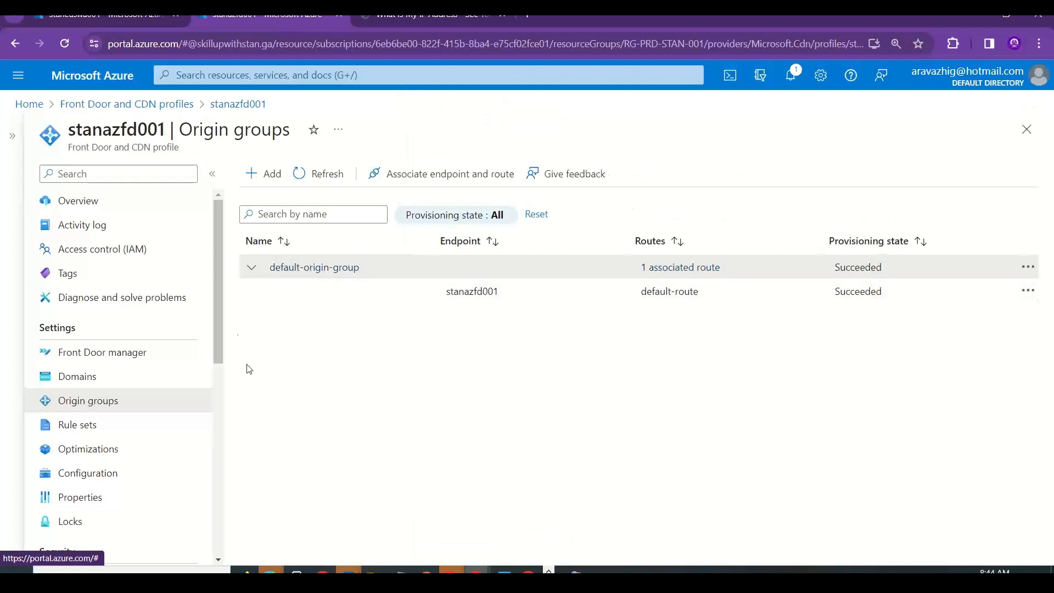
Open the Front Door manager of stanazfd001 and widen the security policy names to read the endpoint's policy and association.
{"action": "left_click", "coordinate": [123, 359]}
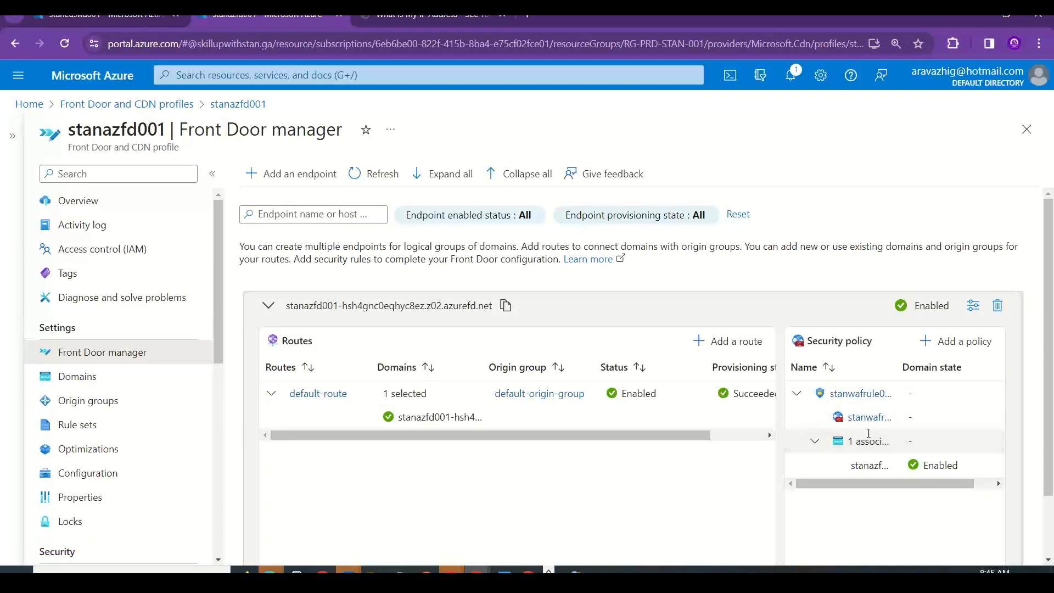
{"action": "double_click", "coordinate": [946, 365]}
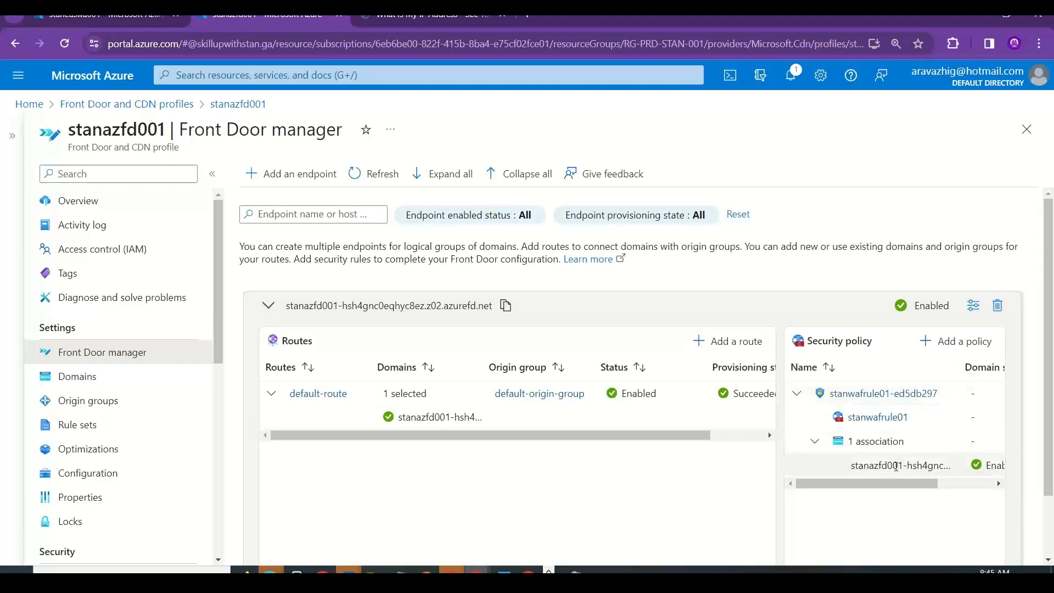
{"action": "left_click_drag", "start_coordinate": [931, 483], "coordinate": [981, 490]}
{"action": "left_click_drag", "start_coordinate": [852, 492], "coordinate": [768, 431]}
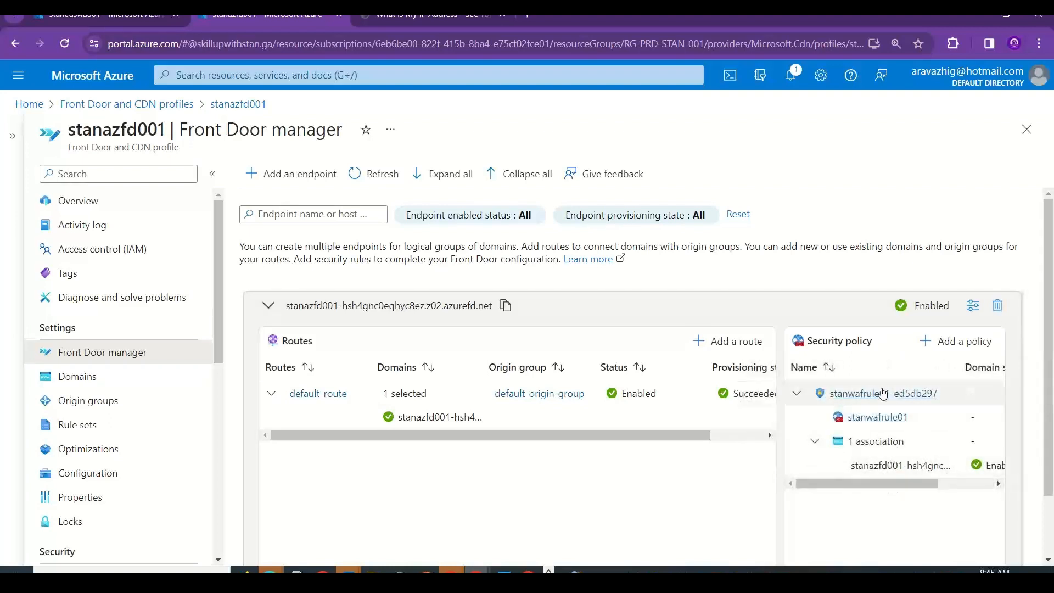
Open the DenyIP custom rule of the stanwafrule01 WAF policy attached to the endpoint's security policy.
{"action": "left_click", "coordinate": [875, 394]}
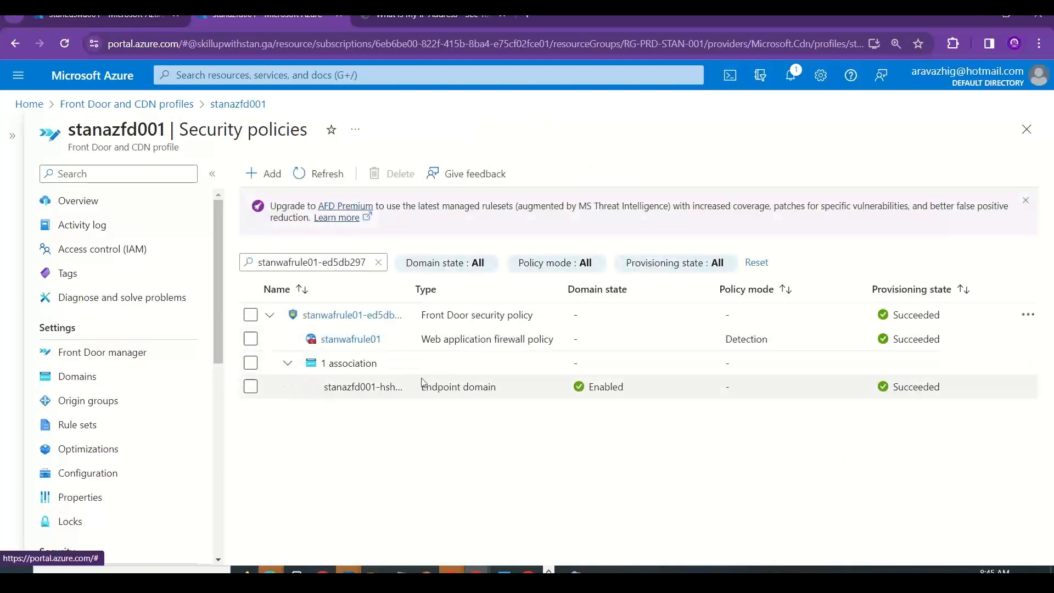
{"action": "left_click", "coordinate": [349, 339]}
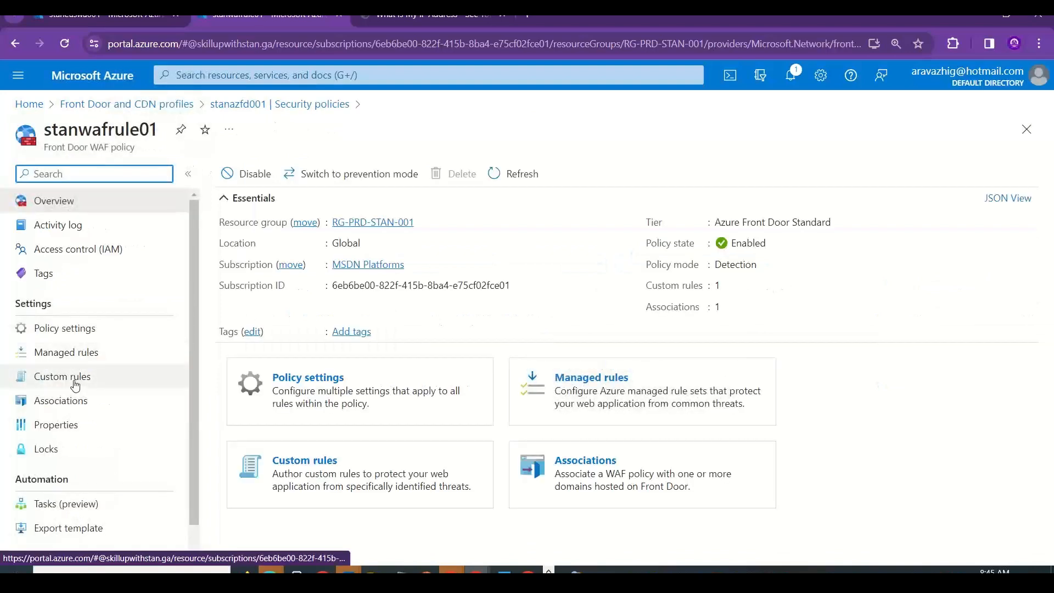
{"action": "left_click", "coordinate": [75, 384]}
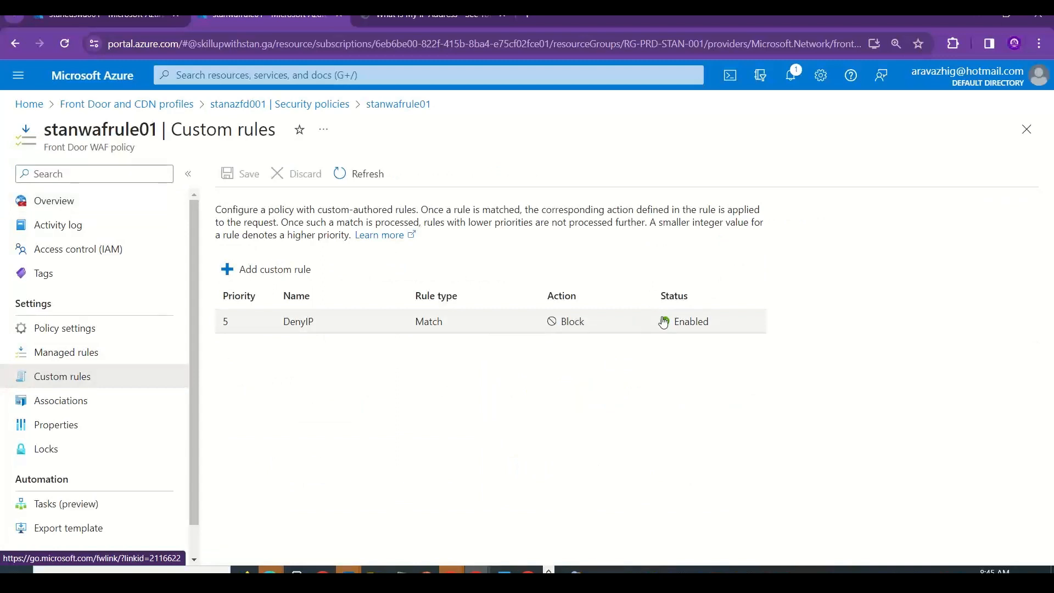
{"action": "left_click", "coordinate": [305, 324]}
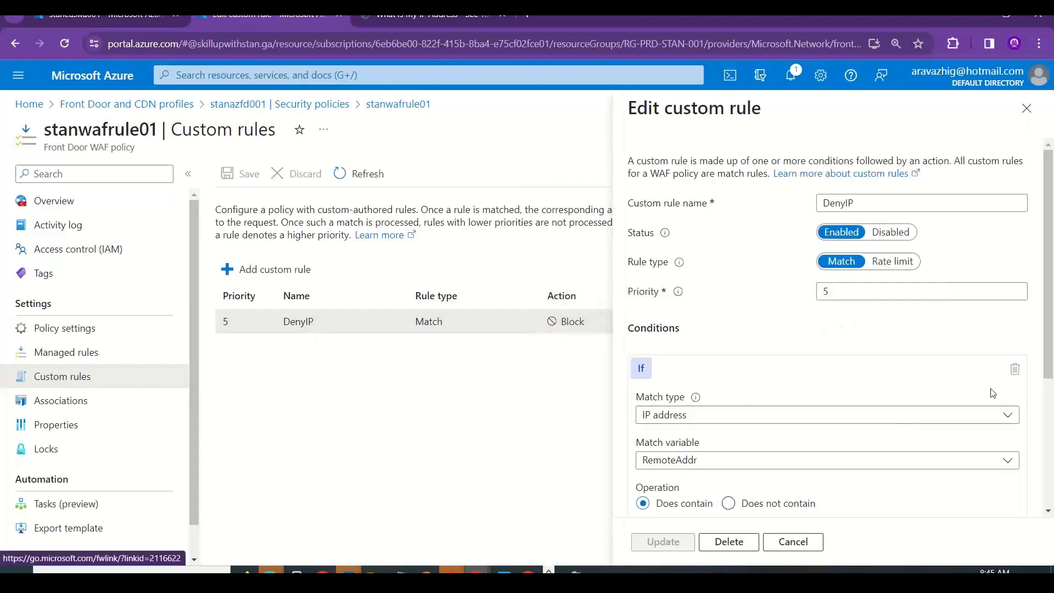
Examine the DenyIP rule's match variable options, IP address condition and traffic action, and close it without changes.
{"action": "left_click", "coordinate": [712, 459]}
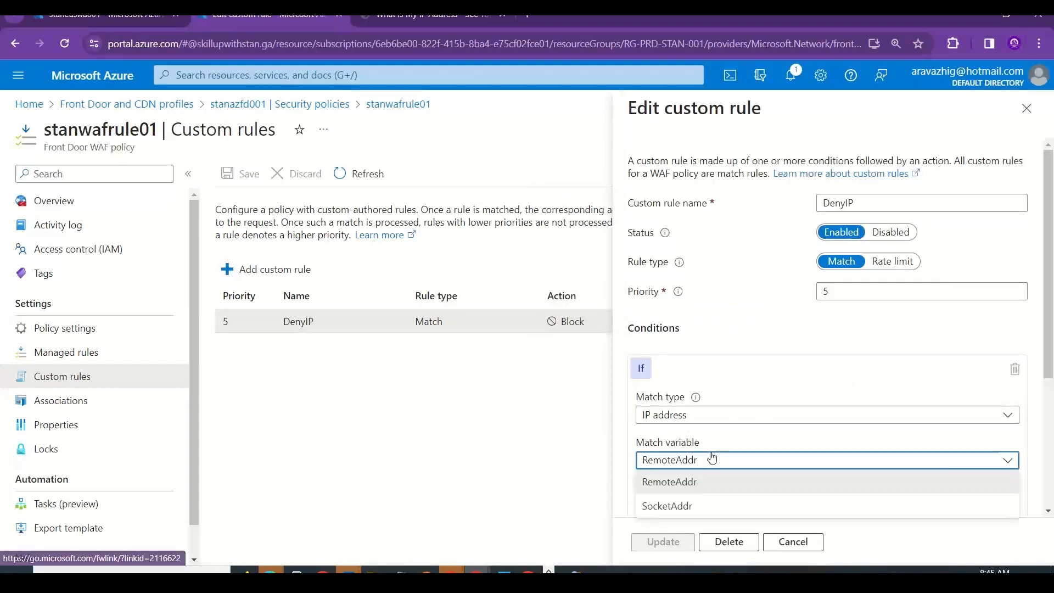
{"action": "left_click", "coordinate": [711, 459]}
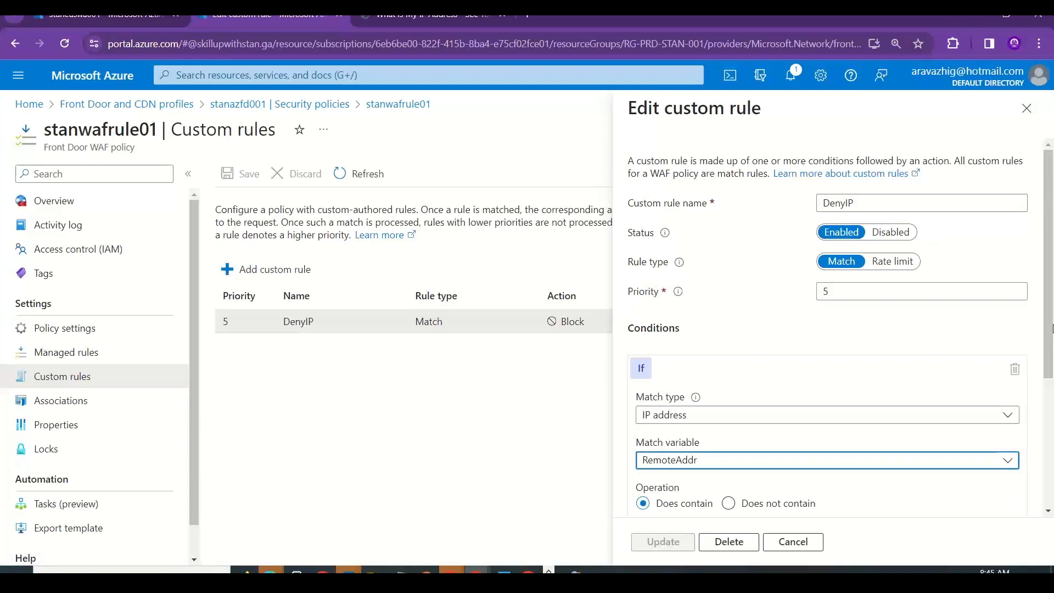
{"action": "left_click_drag", "start_coordinate": [1050, 332], "coordinate": [1052, 279]}
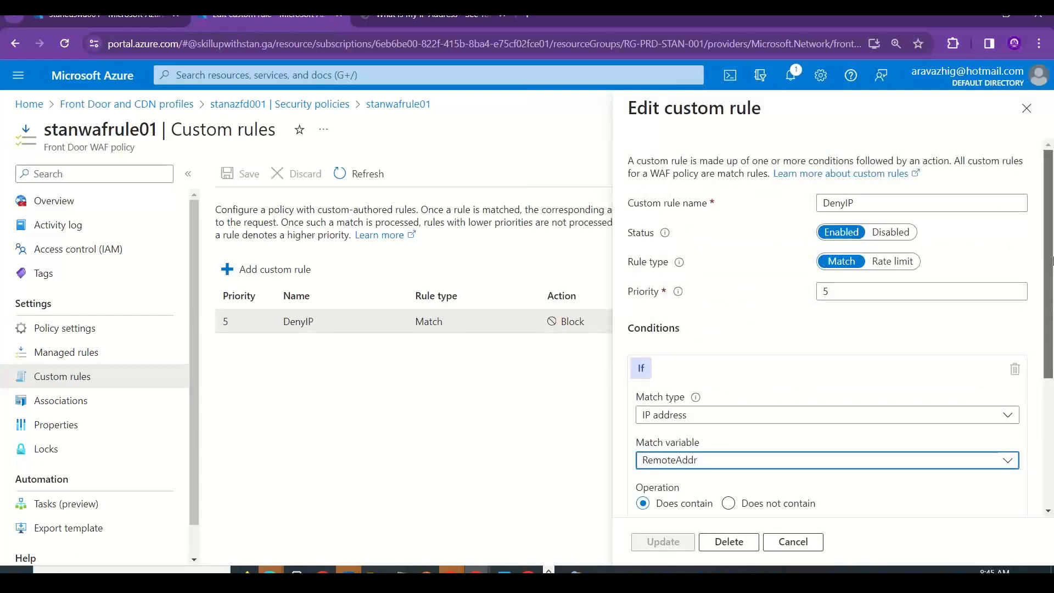
{"action": "left_click_drag", "start_coordinate": [1053, 260], "coordinate": [1052, 493]}
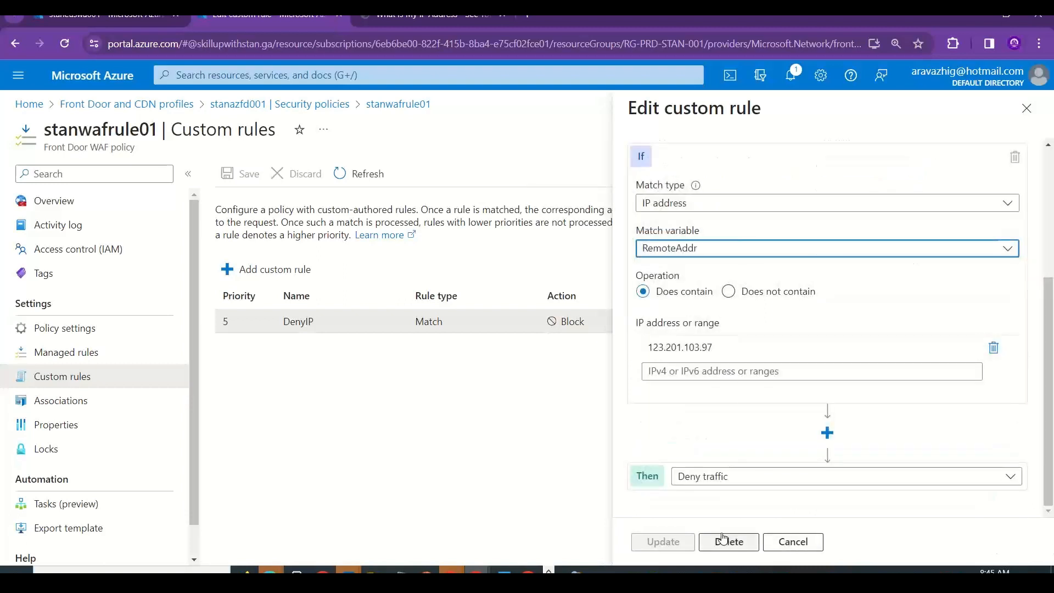
{"action": "left_click", "coordinate": [792, 540]}
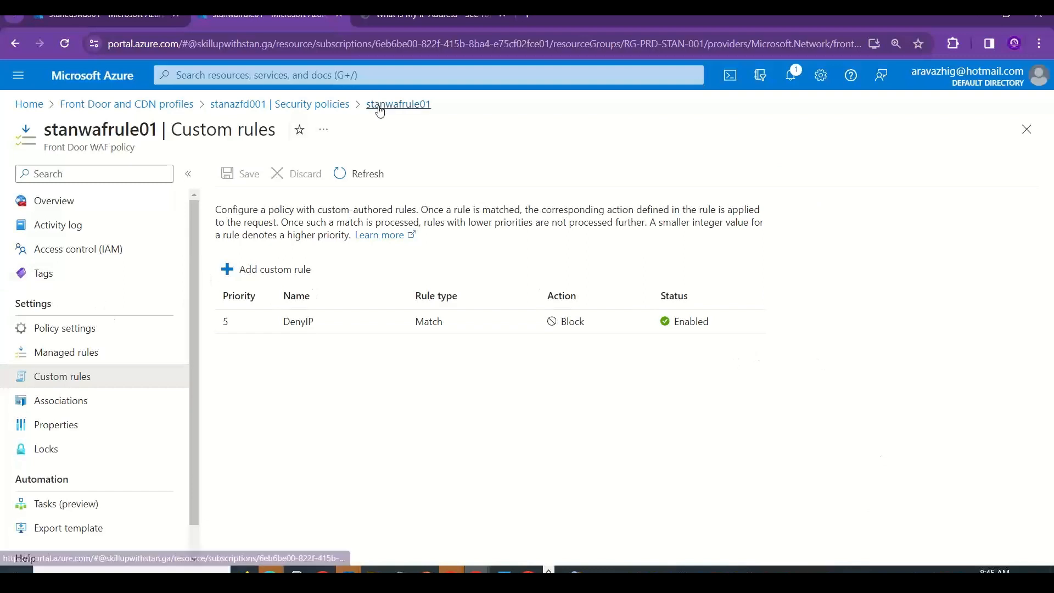
Return to the security policies of stanazfd001 and check the actions available for the stanwafrule01 security policy.
{"action": "left_click", "coordinate": [337, 112]}
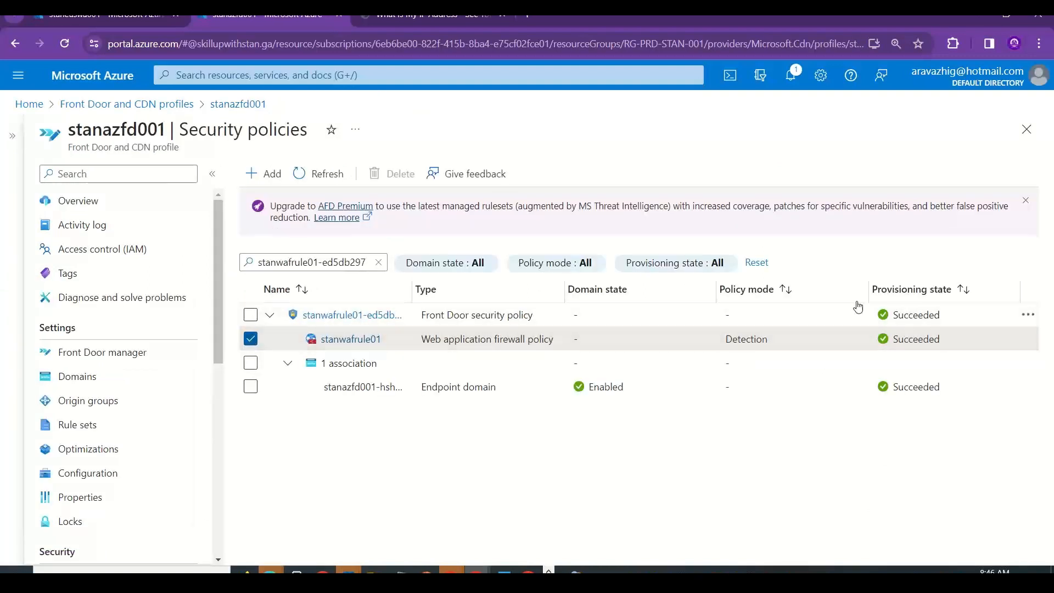
{"action": "left_click", "coordinate": [250, 314]}
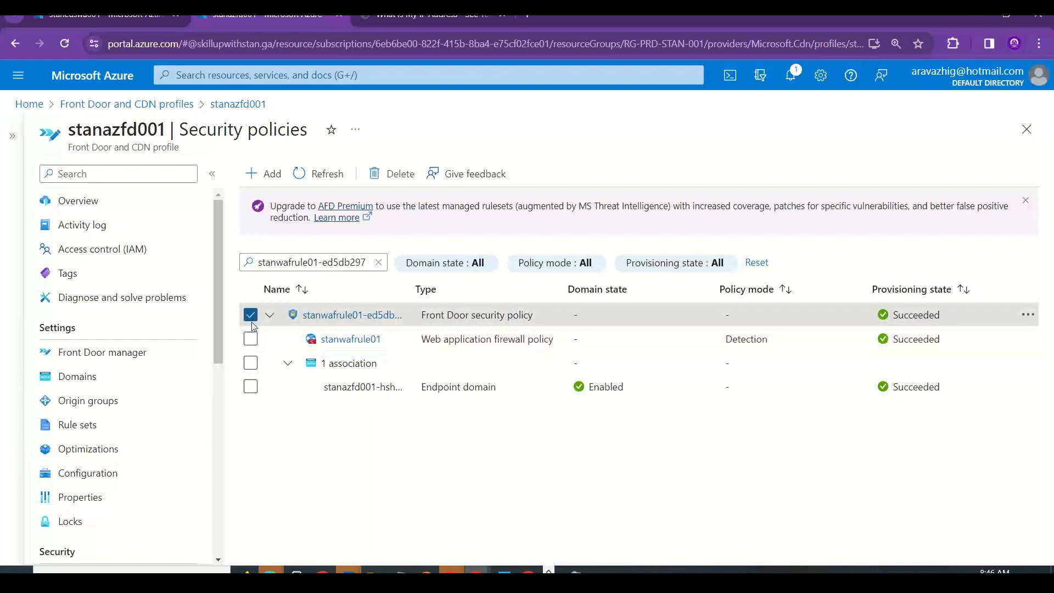
{"action": "left_click", "coordinate": [1027, 314]}
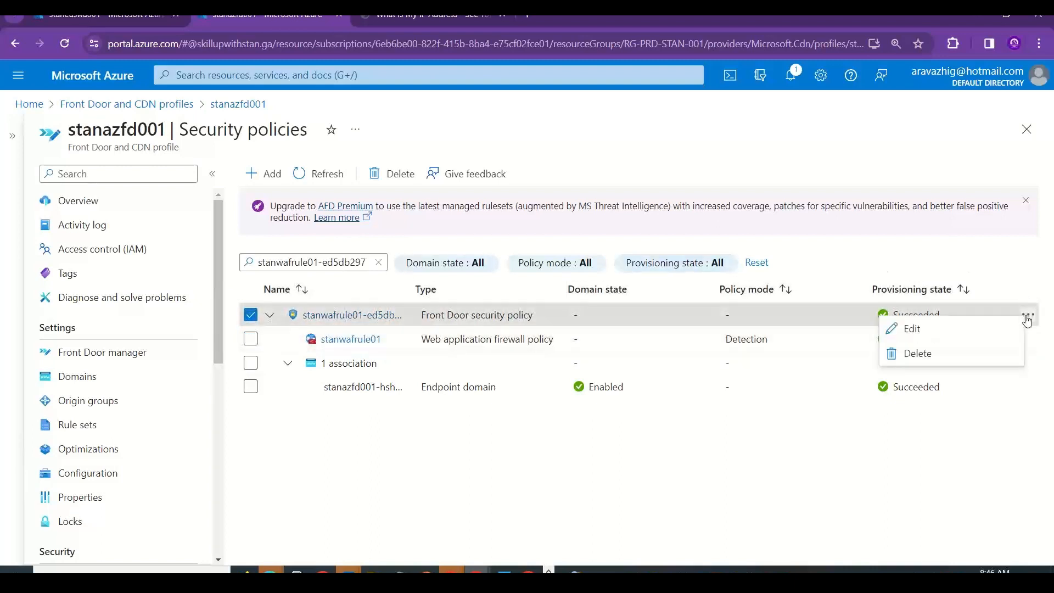
{"action": "left_click", "coordinate": [565, 505]}
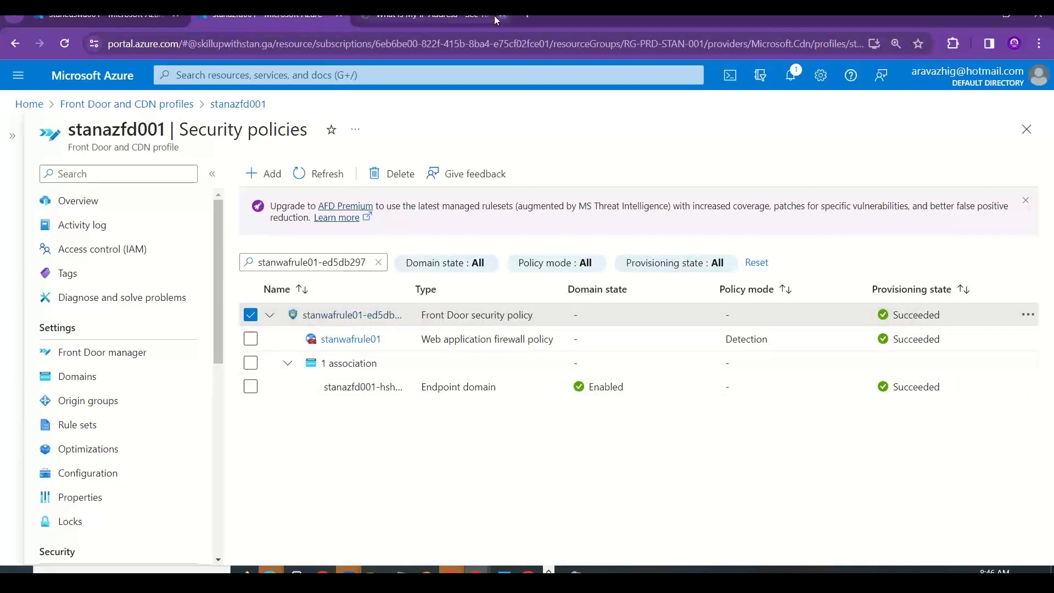
Copy the endpoint hostname from the stanazfd001 overview, open it in a new browser tab and reload the site.
{"action": "left_click", "coordinate": [104, 200]}
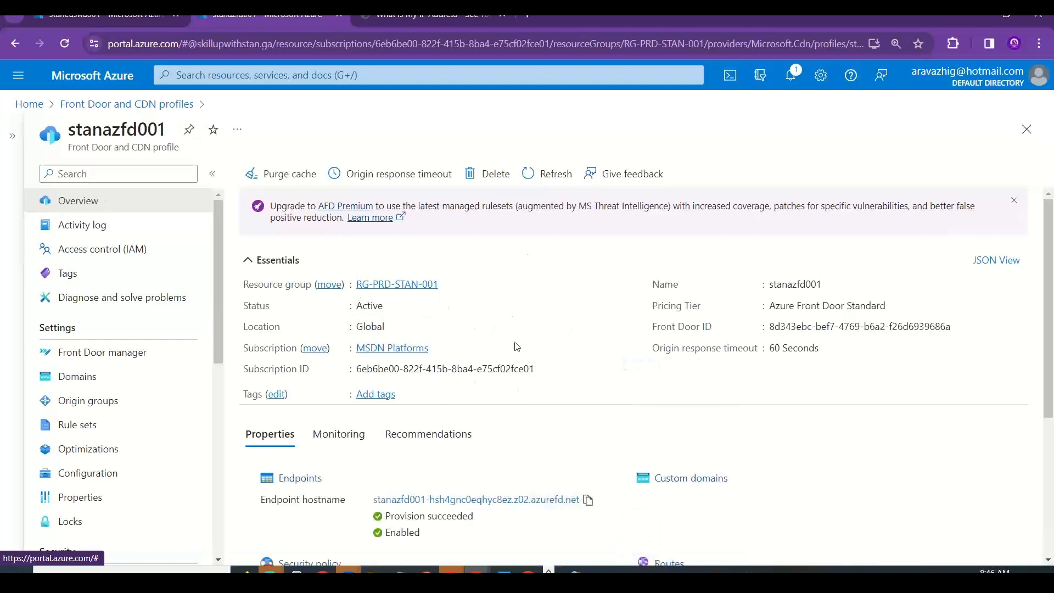
{"action": "left_click", "coordinate": [587, 499]}
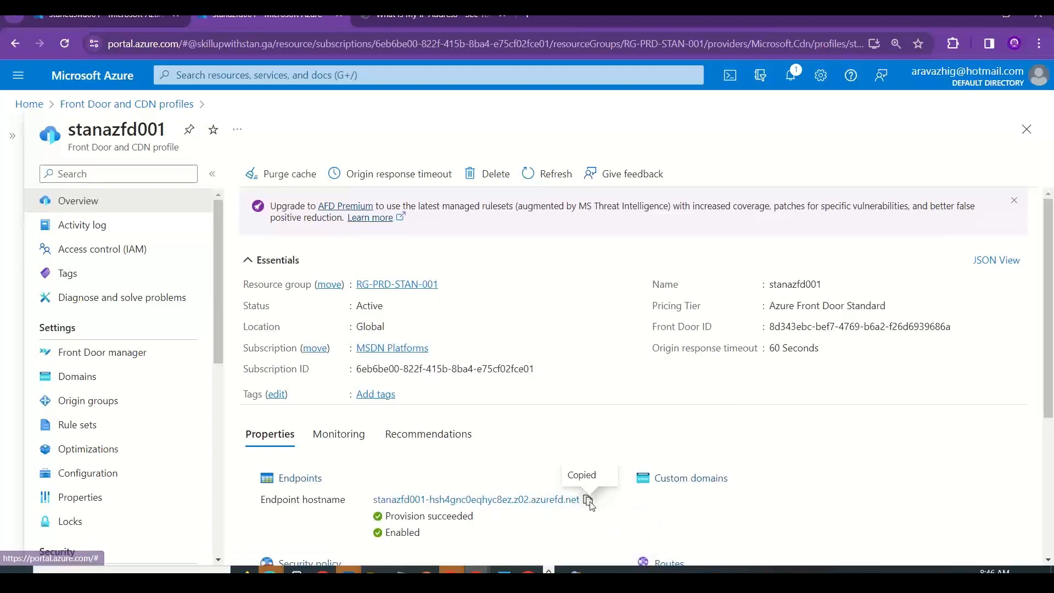
{"action": "left_click", "coordinate": [529, 16]}
{"action": "key", "text": "ctrl+v"}
{"action": "key", "text": "Return"}
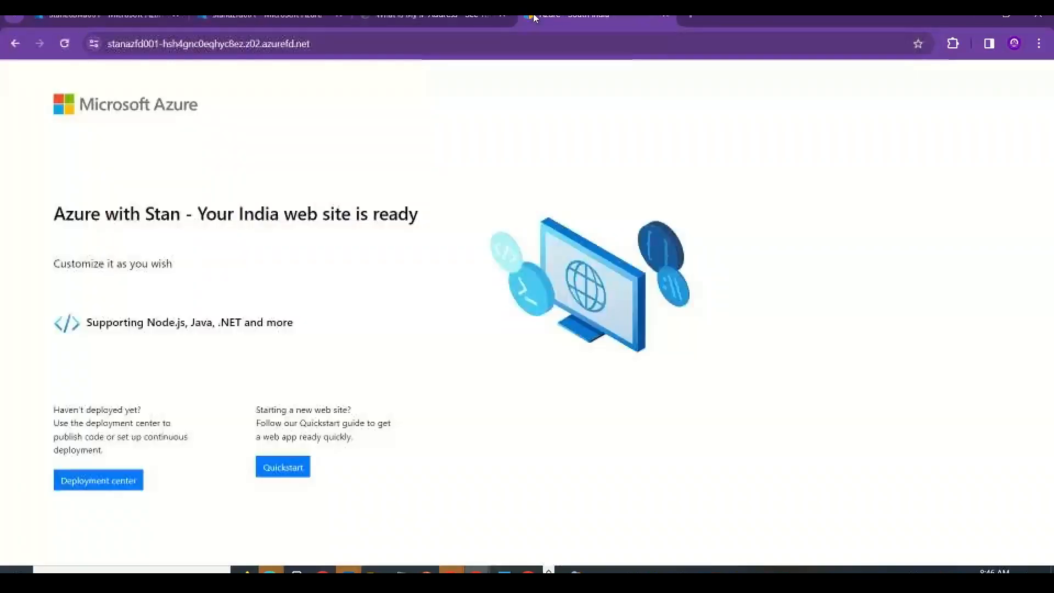
{"action": "left_click", "coordinate": [409, 54]}
{"action": "key", "text": "Return"}
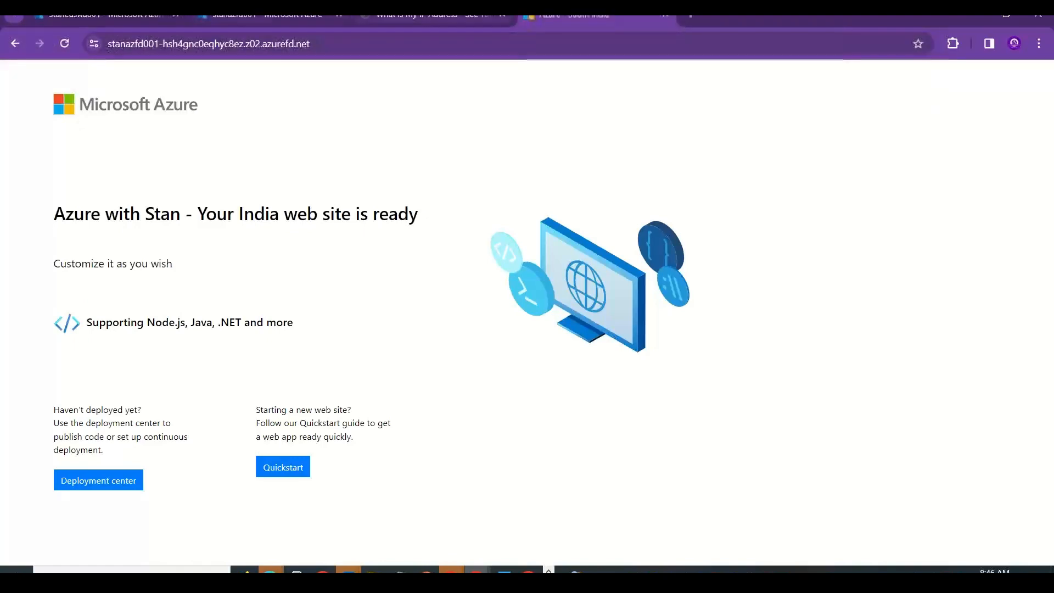
Return to the Front Door profile and open the endpoint's security policy from Front Door manager to check the WAF policy mode.
{"action": "left_click", "coordinate": [269, 16]}
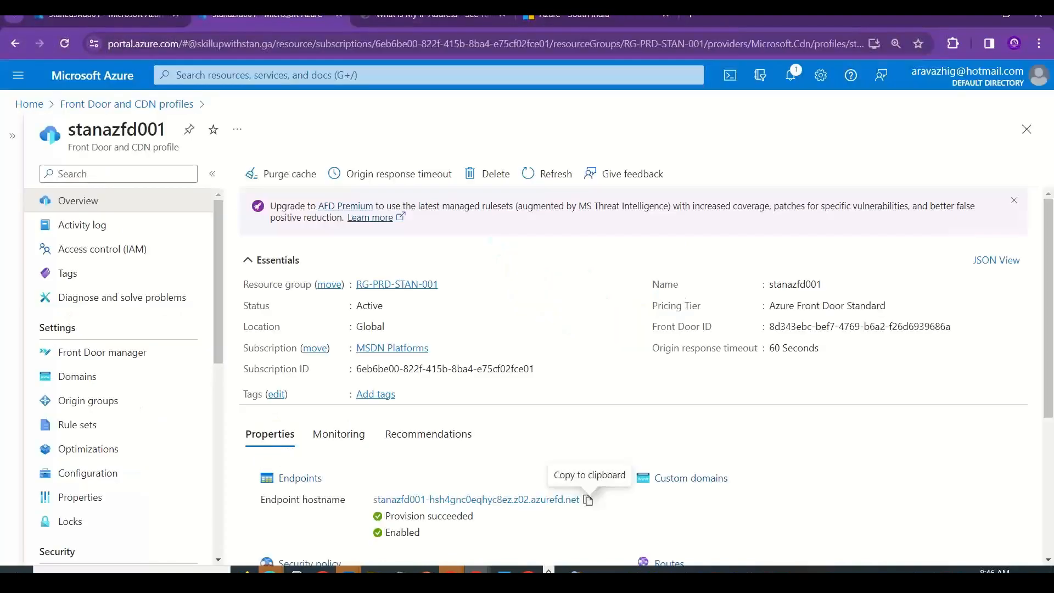
{"action": "left_click", "coordinate": [107, 400]}
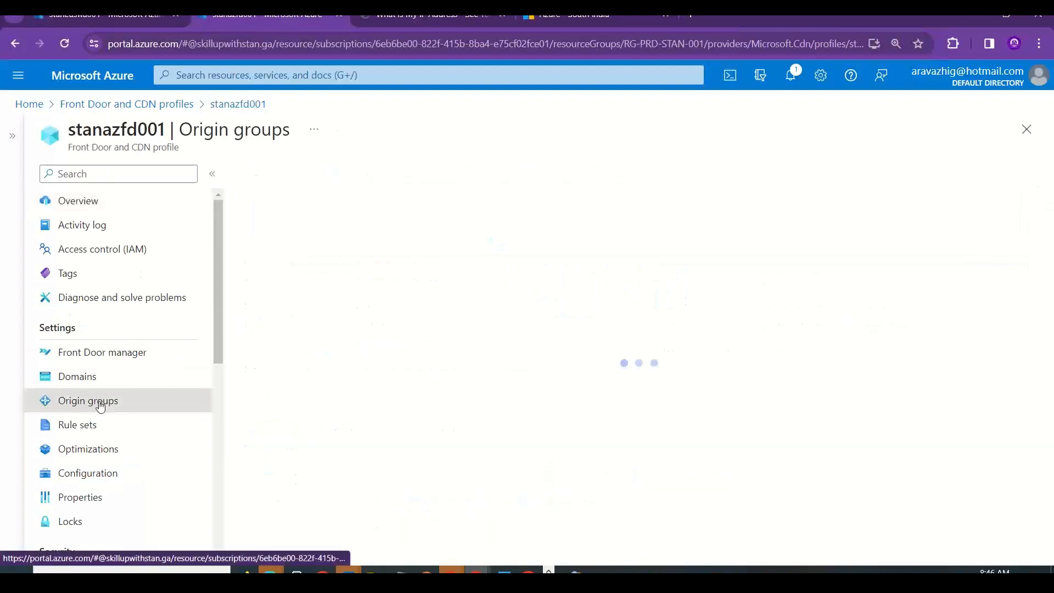
{"action": "left_click", "coordinate": [92, 361]}
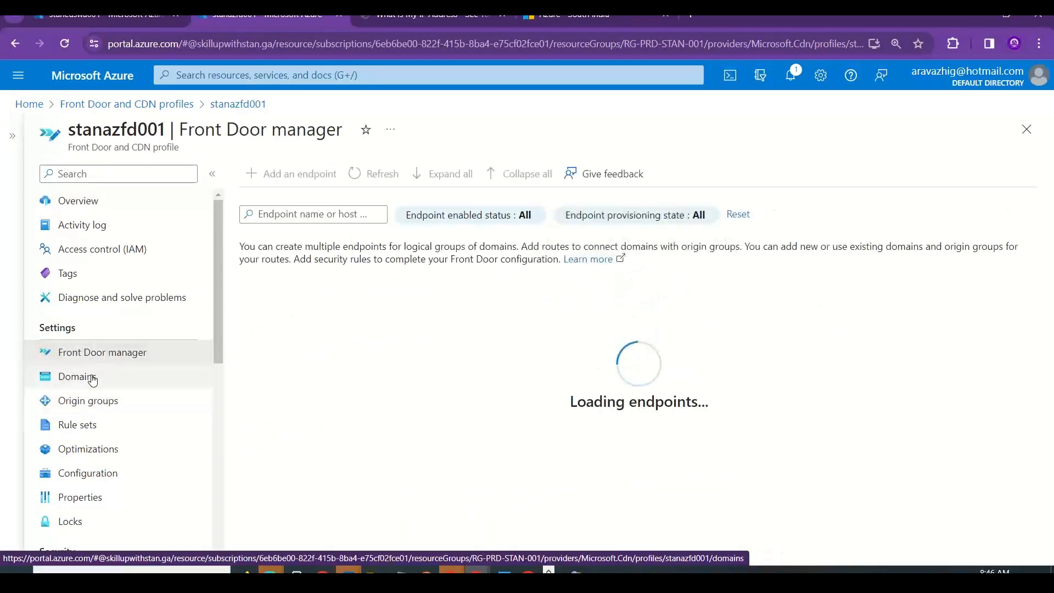
{"action": "left_click", "coordinate": [92, 377]}
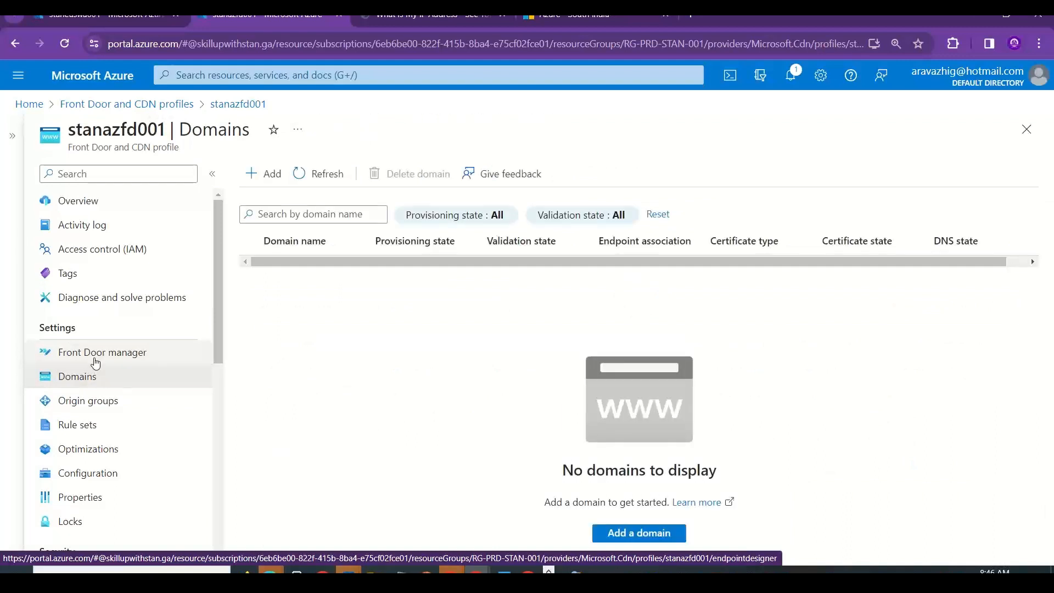
{"action": "left_click", "coordinate": [94, 358]}
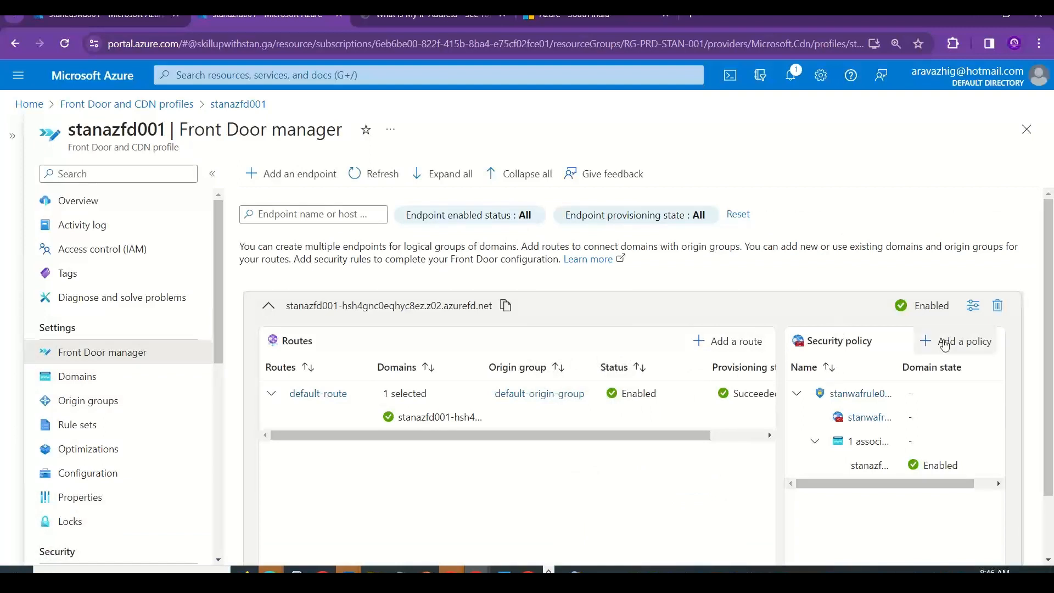
{"action": "left_click", "coordinate": [855, 393]}
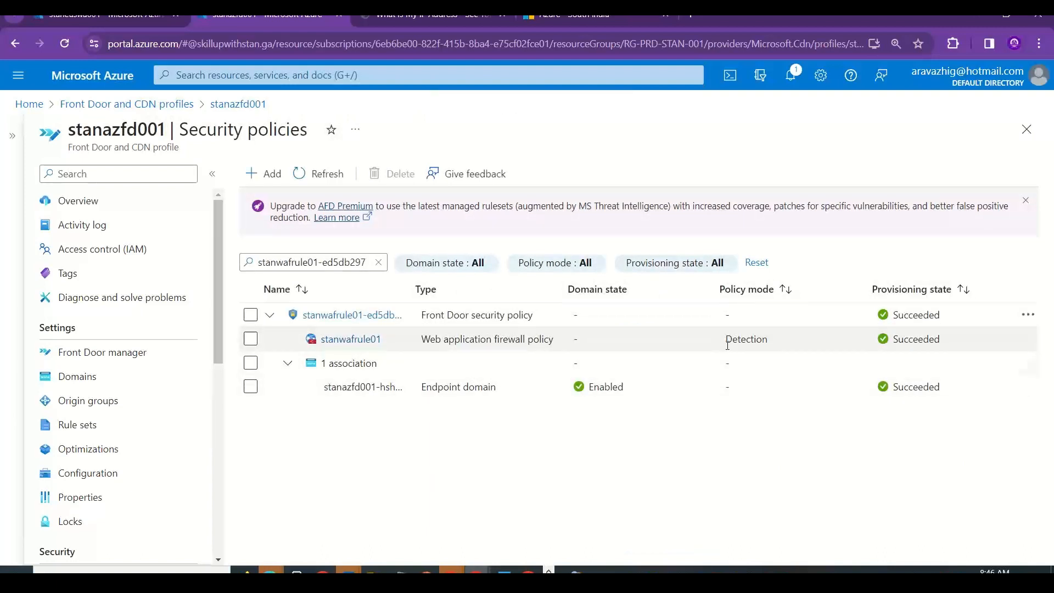
{"action": "left_click_drag", "start_coordinate": [776, 344], "coordinate": [719, 348]}
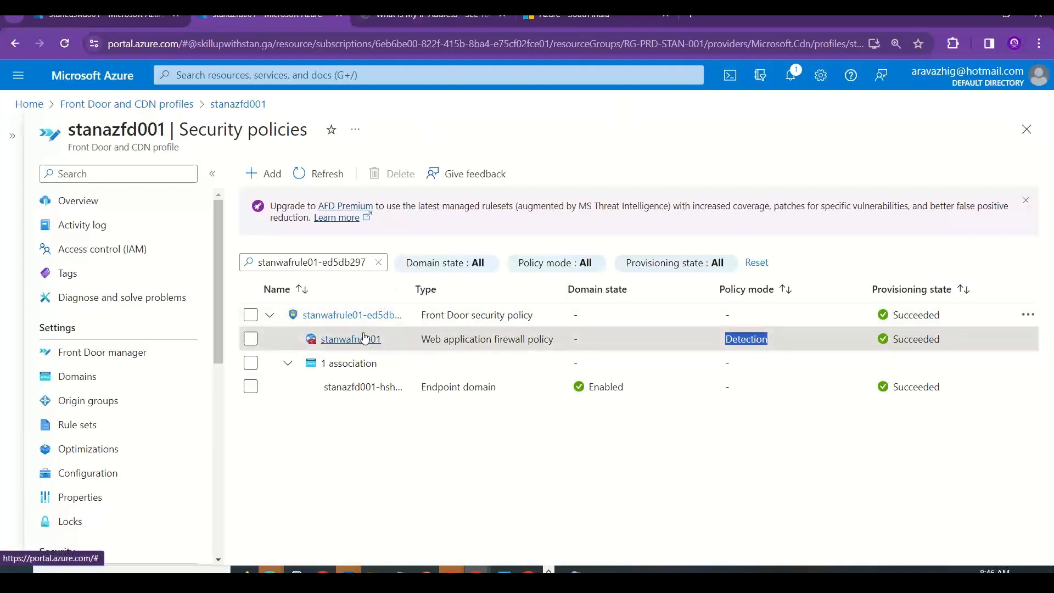
Open the stanwafrule01 WAF policy and examine its policy settings, managed rules, stanazfd001 association and properties.
{"action": "left_click", "coordinate": [347, 339]}
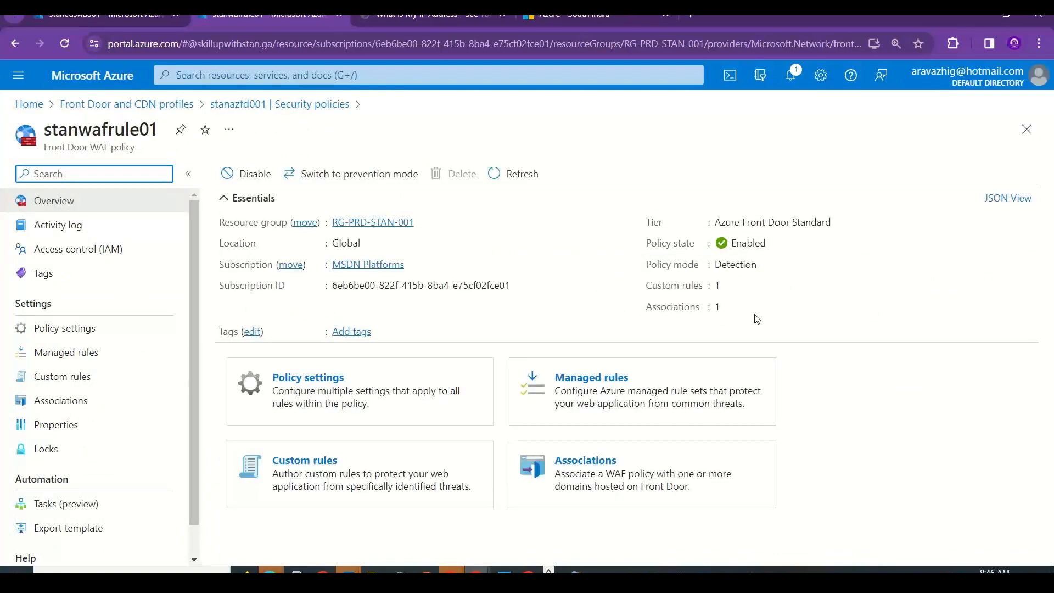
{"action": "left_click", "coordinate": [83, 328]}
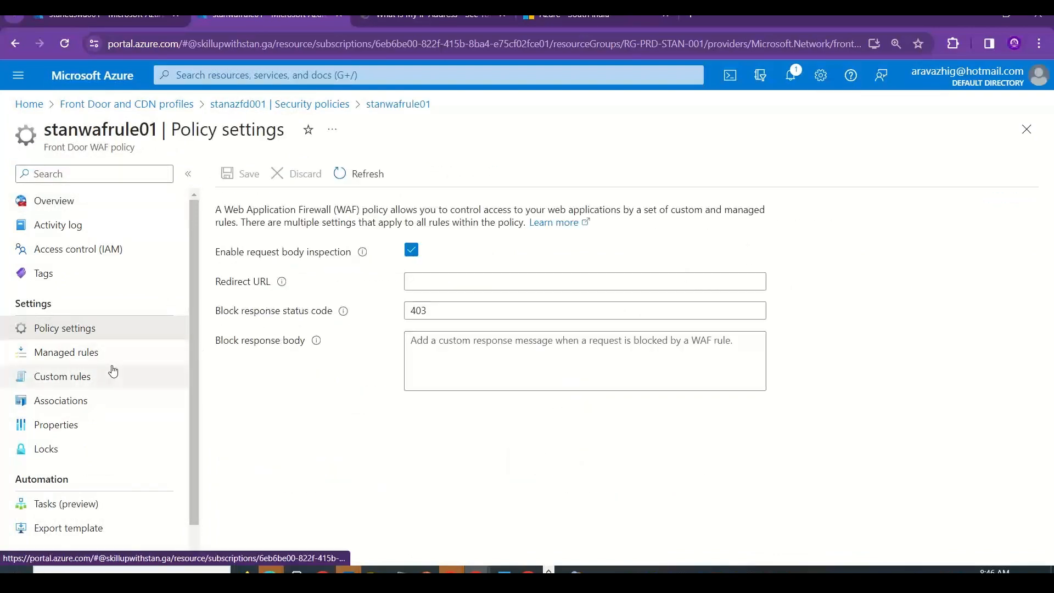
{"action": "left_click", "coordinate": [88, 358]}
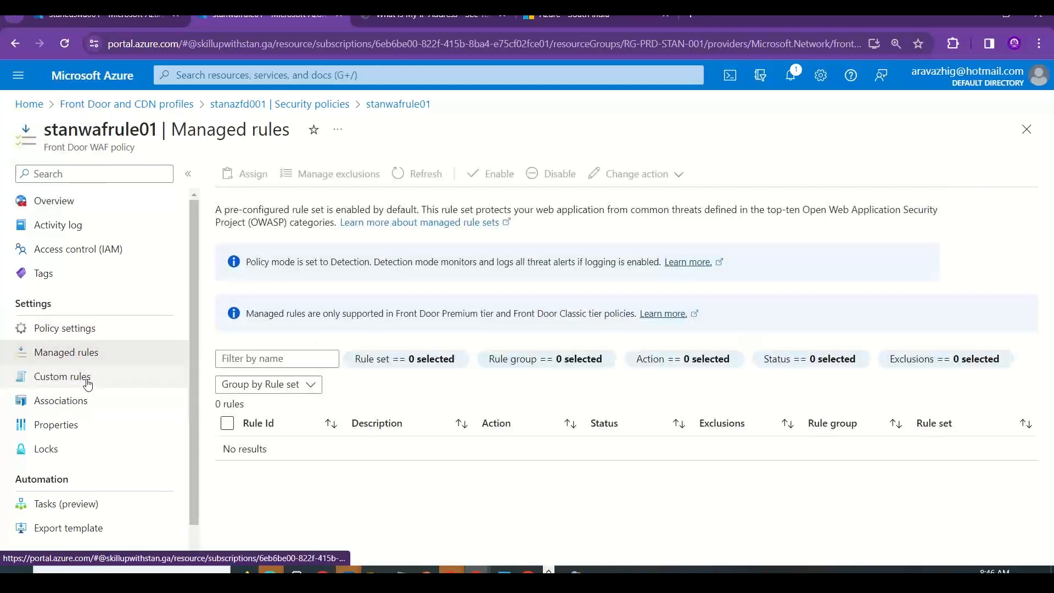
{"action": "left_click", "coordinate": [85, 406]}
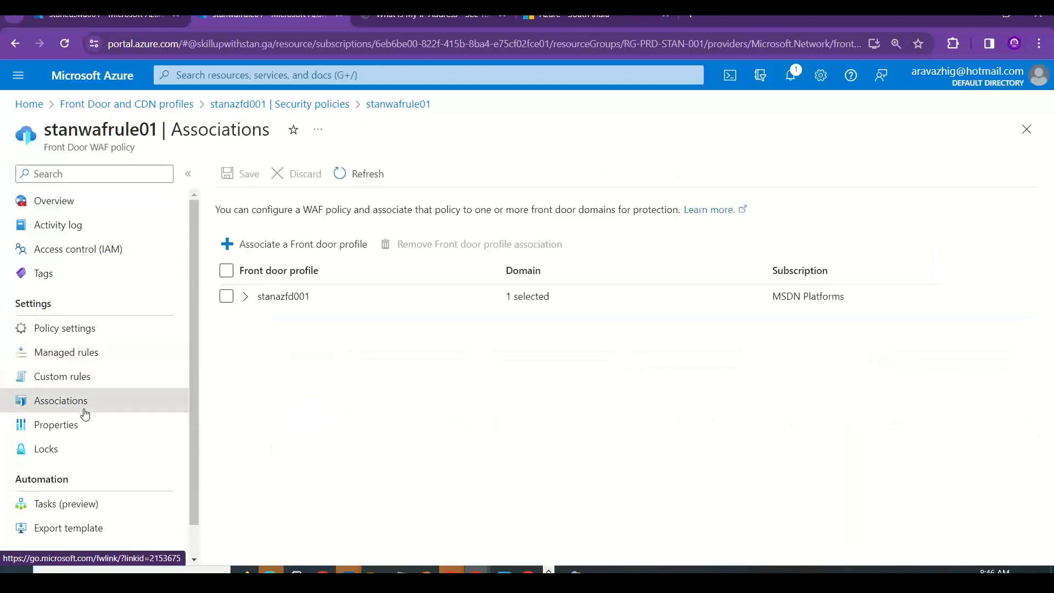
{"action": "left_click", "coordinate": [245, 296]}
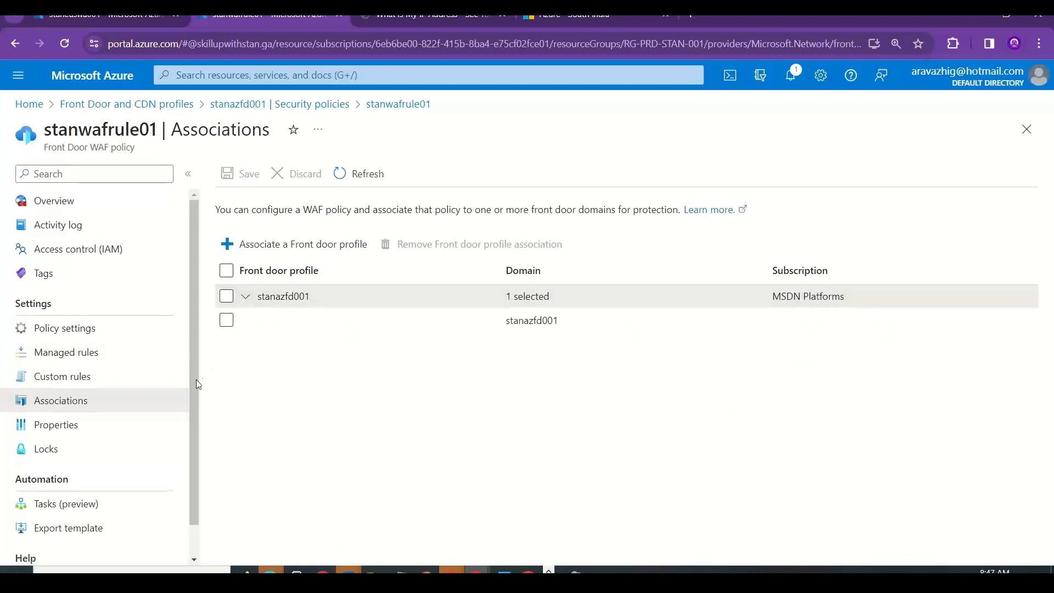
{"action": "scroll", "coordinate": [196, 385], "scroll_direction": "down", "scroll_amount": 1}
{"action": "left_click", "coordinate": [74, 398]}
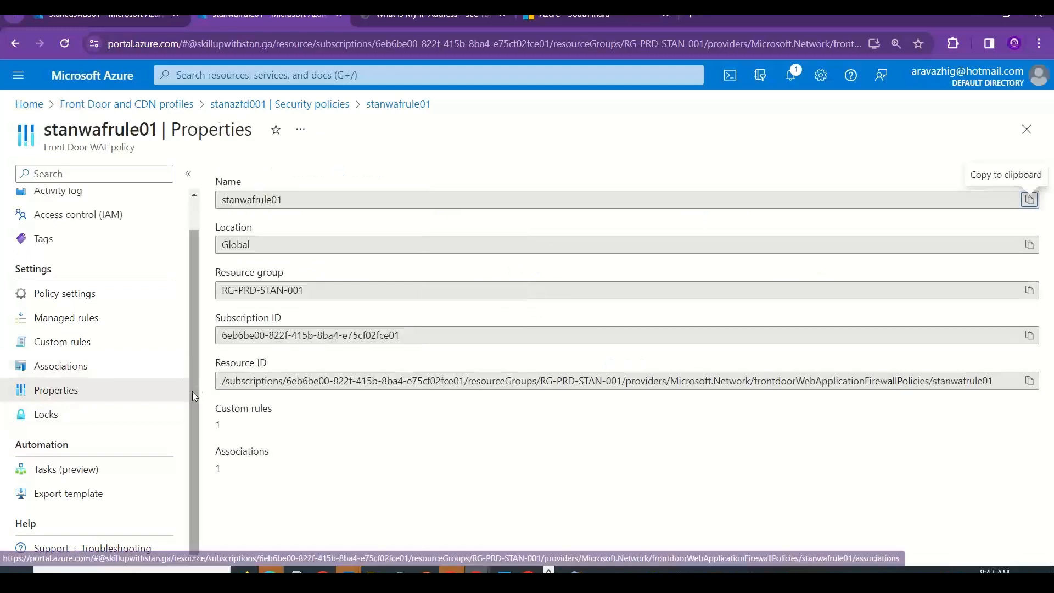
Check the policy mode in the stanwafrule01 overview, and review its policy settings and managed rules.
{"action": "scroll", "coordinate": [196, 226], "scroll_direction": "up", "scroll_amount": 1}
{"action": "left_click", "coordinate": [81, 201]}
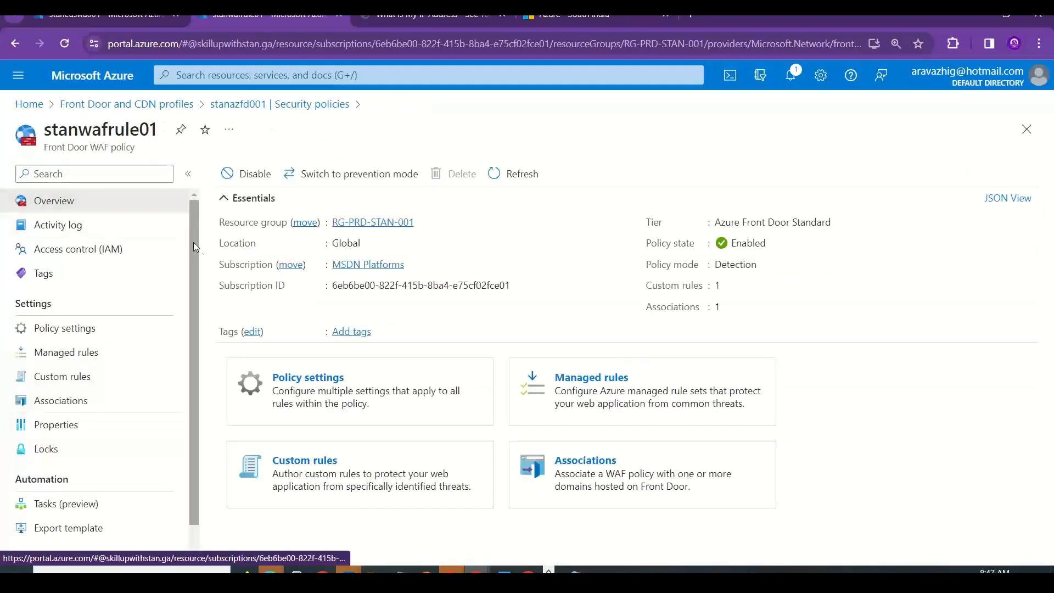
{"action": "double_click", "coordinate": [738, 264]}
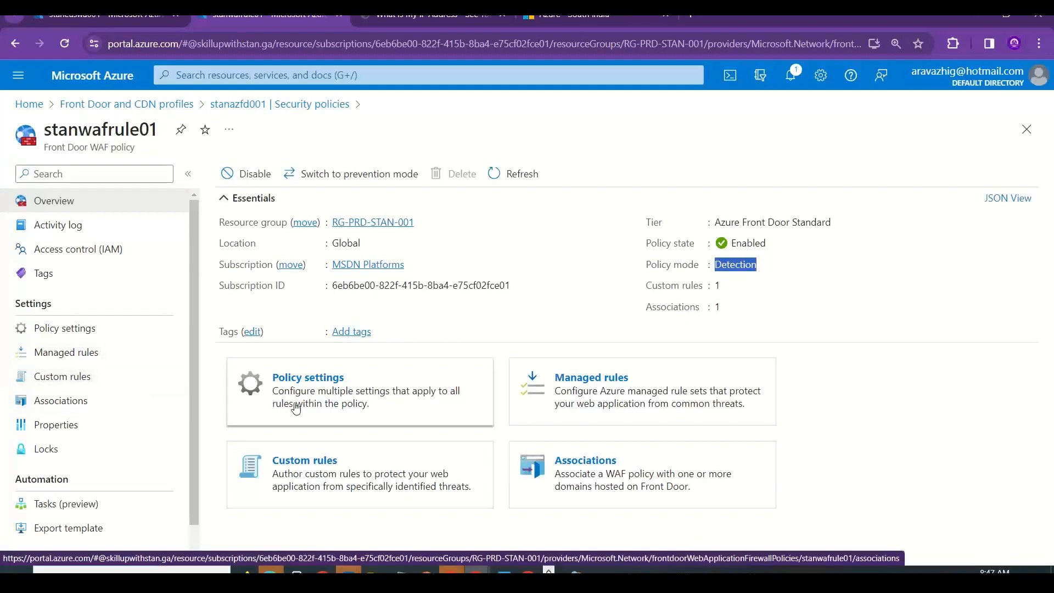
{"action": "left_click", "coordinate": [308, 379]}
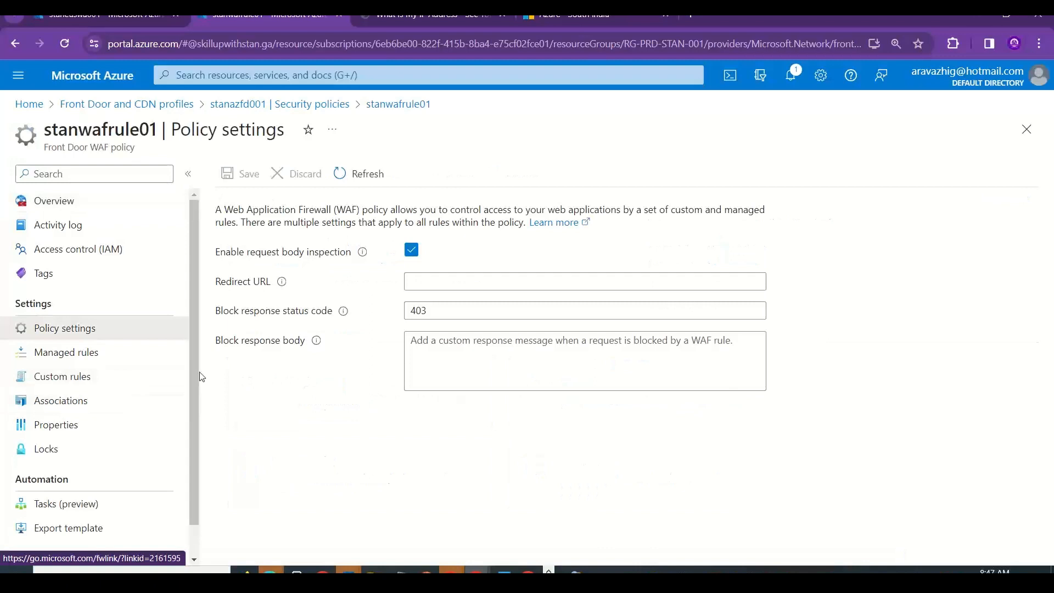
{"action": "left_click", "coordinate": [88, 352]}
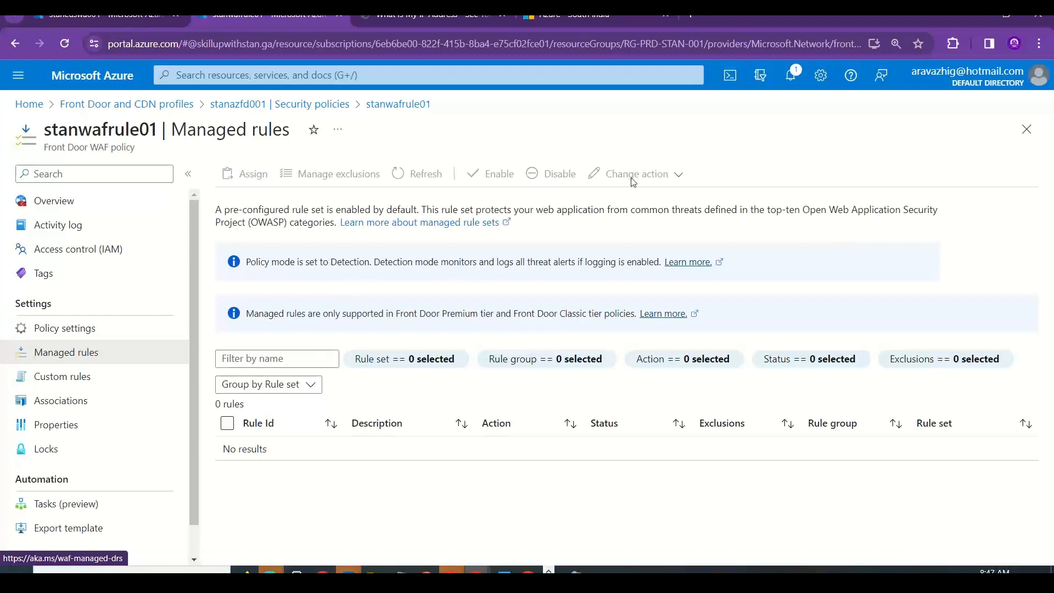
Review the DenyIP custom rule's status, priority, IP address condition and action, and close it without changes.
{"action": "left_click", "coordinate": [107, 385]}
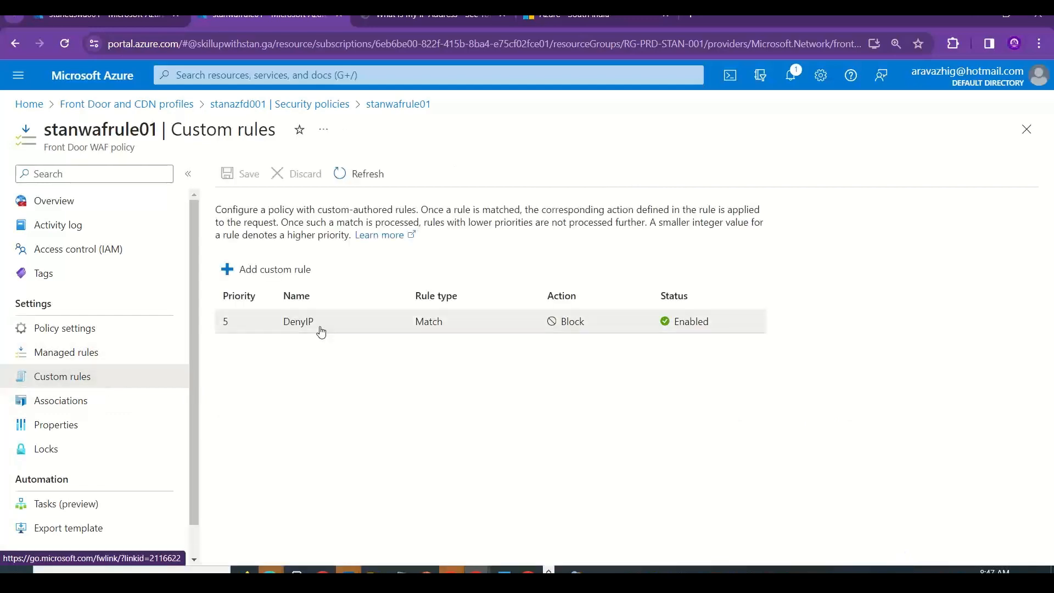
{"action": "left_click", "coordinate": [321, 329]}
{"action": "scroll", "coordinate": [1052, 469], "scroll_direction": "down", "scroll_amount": 5}
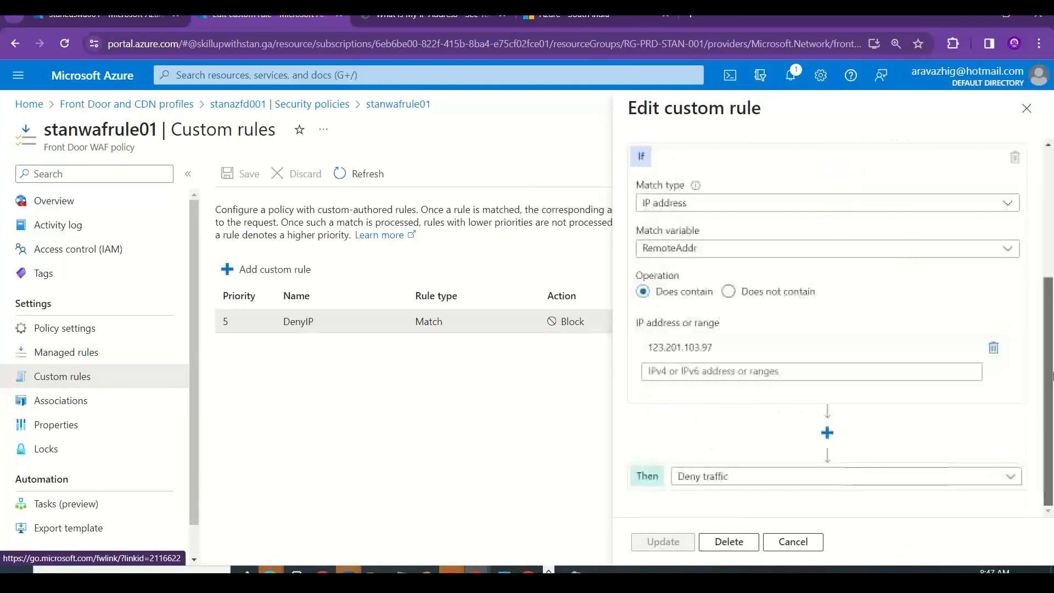
{"action": "scroll", "coordinate": [1052, 391], "scroll_direction": "up", "scroll_amount": 5}
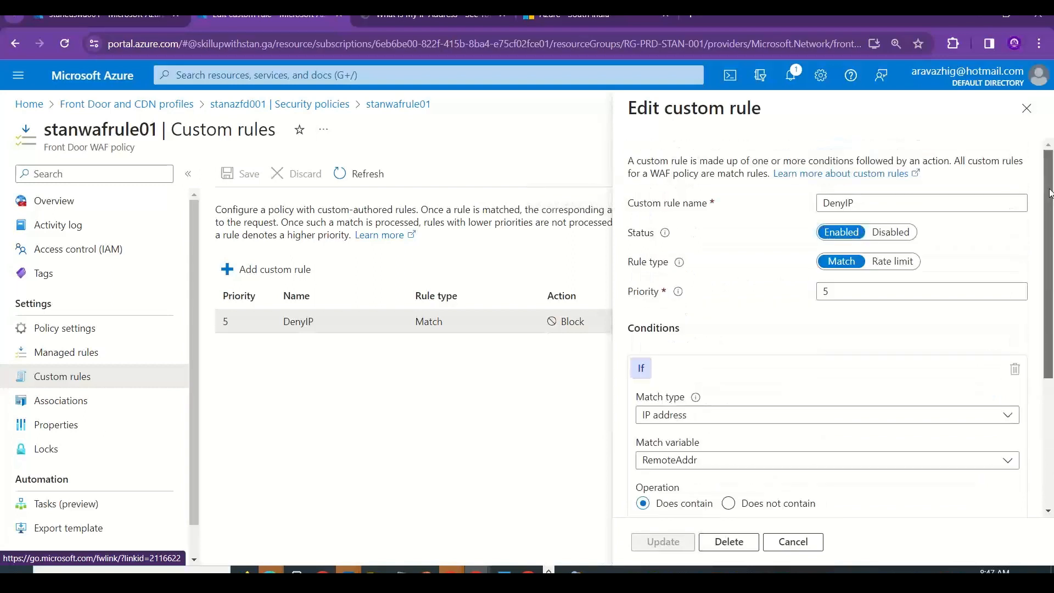
{"action": "left_click", "coordinate": [1026, 108]}
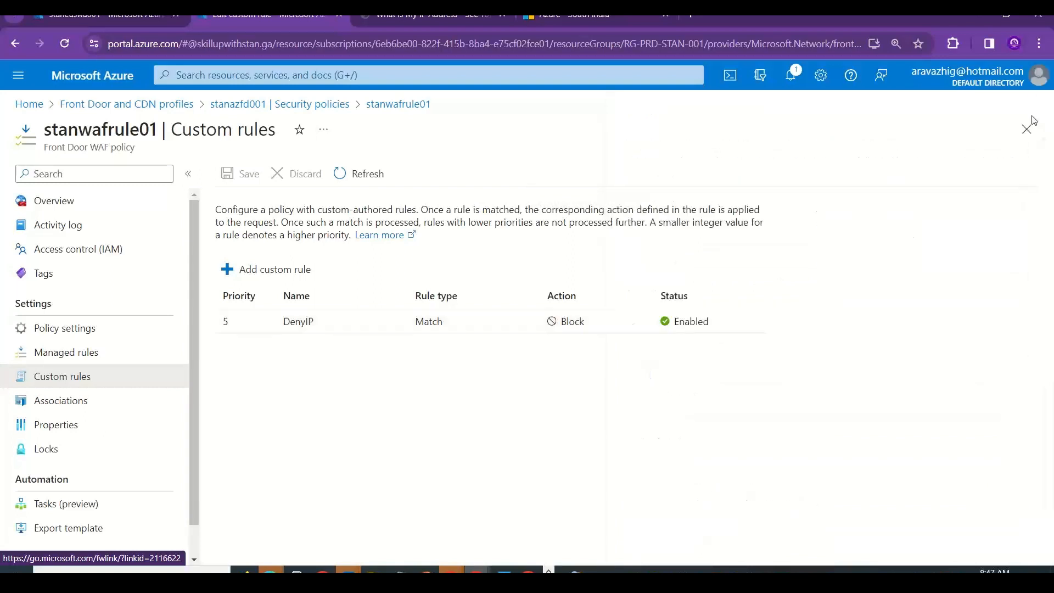
Examine the domain associated through stanazfd001, and review the WAF policy's managed rules support and custom rules list.
{"action": "left_click", "coordinate": [112, 403]}
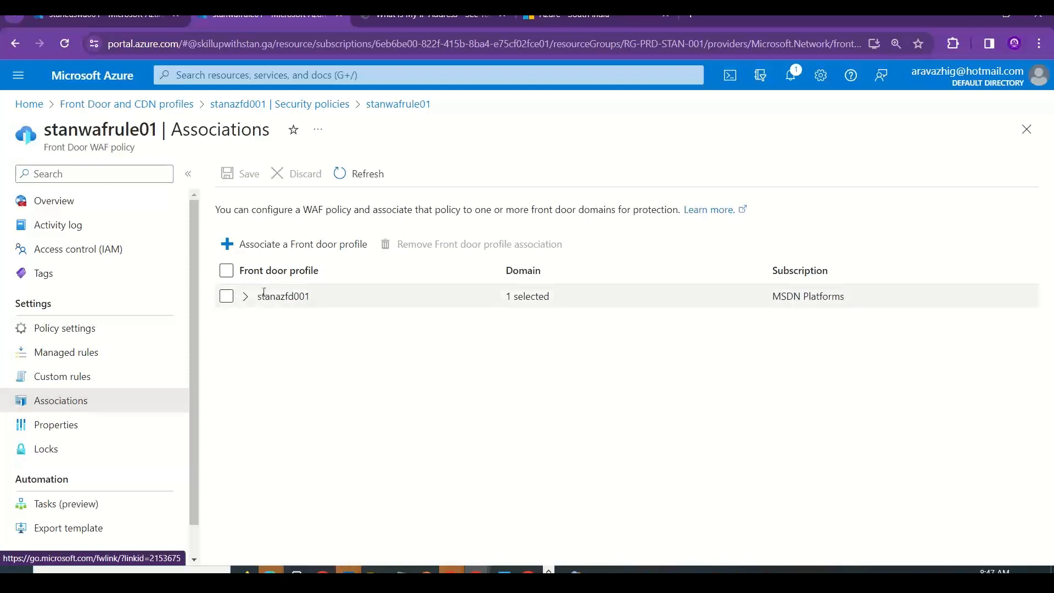
{"action": "left_click", "coordinate": [246, 297]}
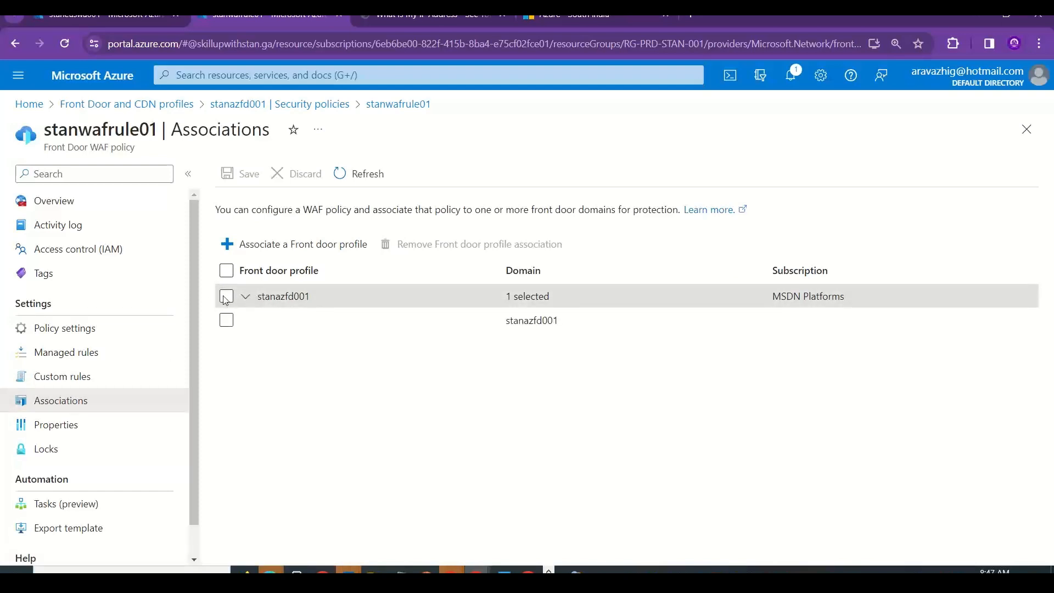
{"action": "left_click", "coordinate": [64, 354]}
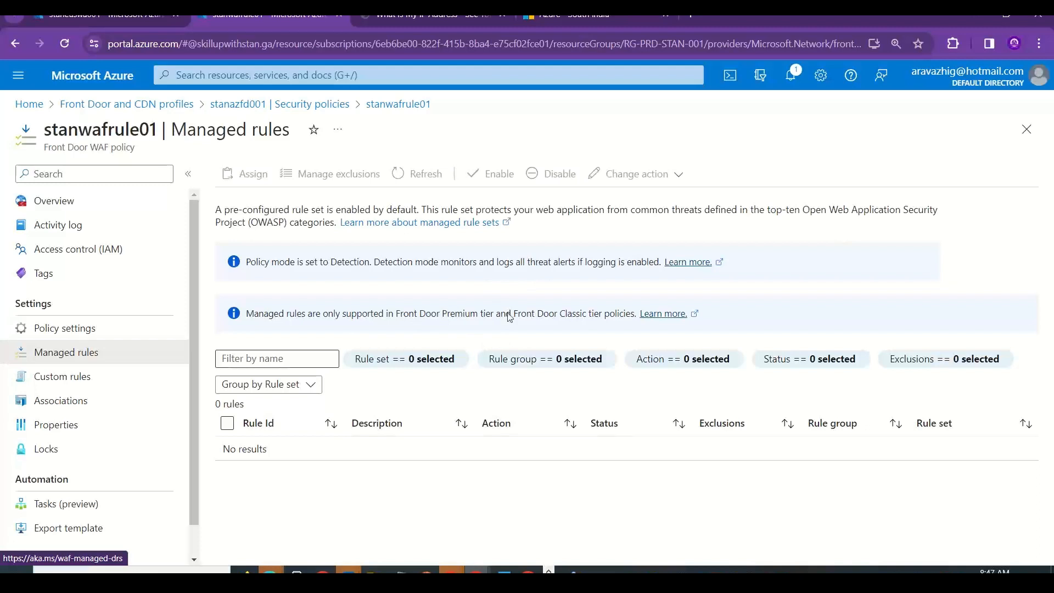
{"action": "left_click", "coordinate": [85, 377]}
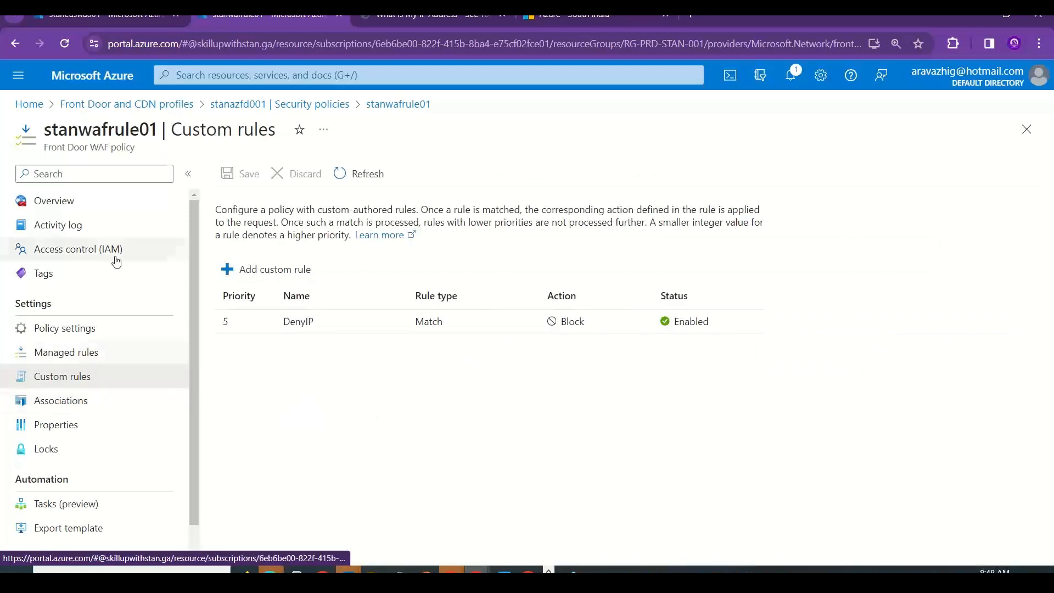
Leave the WAF policy and return to the overview of the stanazfd001 Front Door profile.
{"action": "left_click_drag", "start_coordinate": [118, 401], "coordinate": [88, 175]}
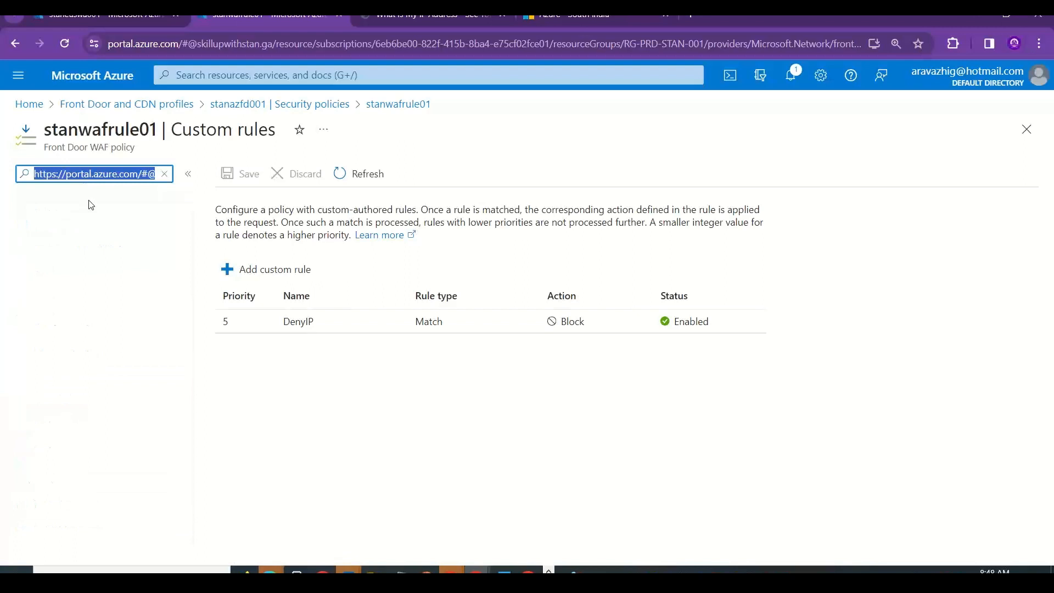
{"action": "left_click", "coordinate": [400, 110]}
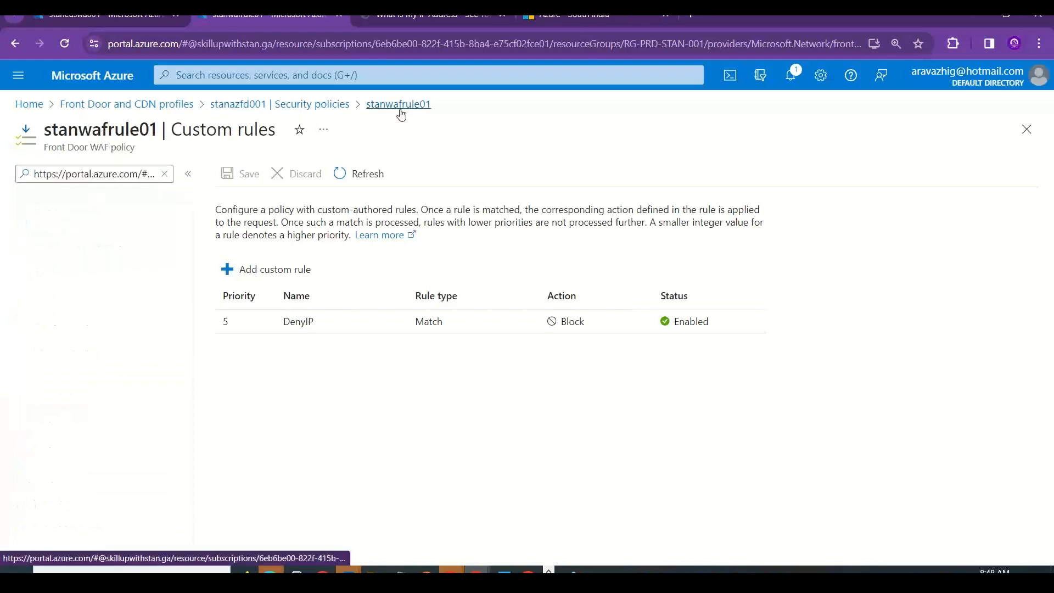
{"action": "left_click", "coordinate": [349, 109]}
{"action": "left_click", "coordinate": [124, 210]}
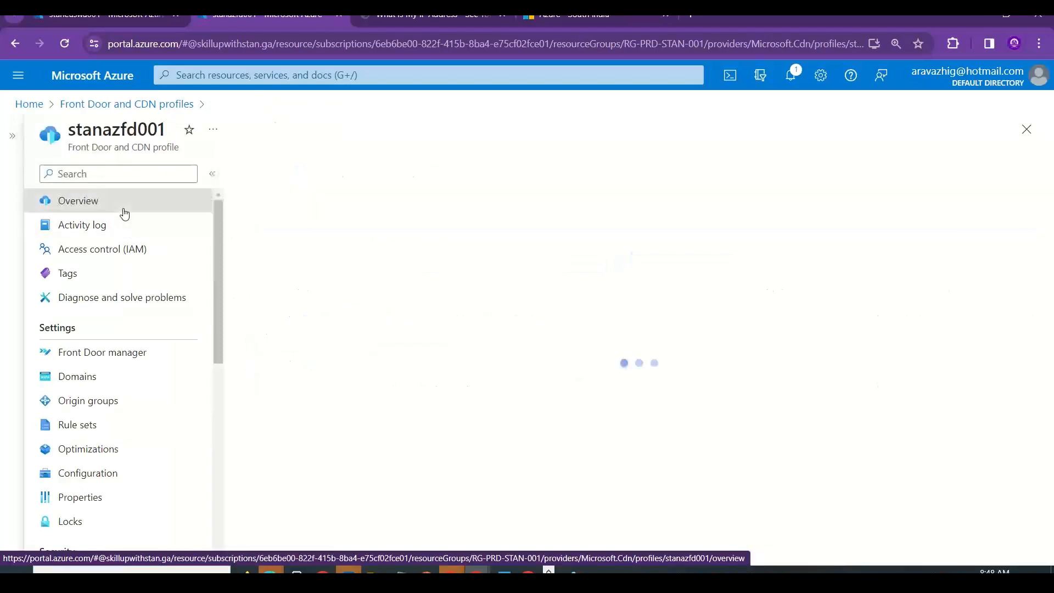
Upgrade the stanazfd001 Front Door profile to Premium, copying stanwafrule01 to a new premium WAF policy named stanwafrule01Premium.
{"action": "left_click", "coordinate": [109, 476]}
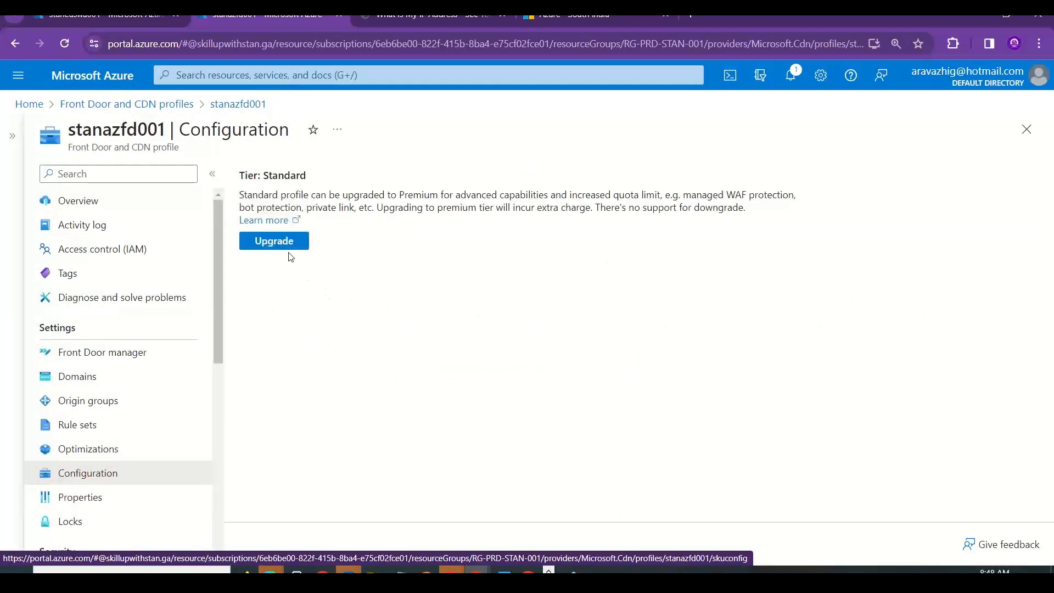
{"action": "left_click", "coordinate": [280, 244]}
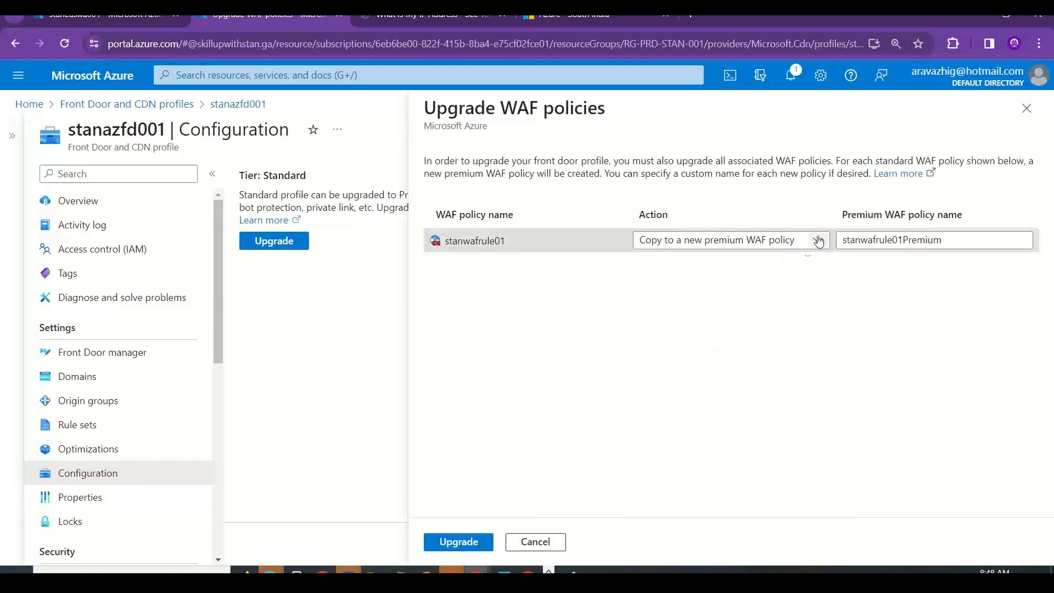
{"action": "left_click", "coordinate": [449, 541]}
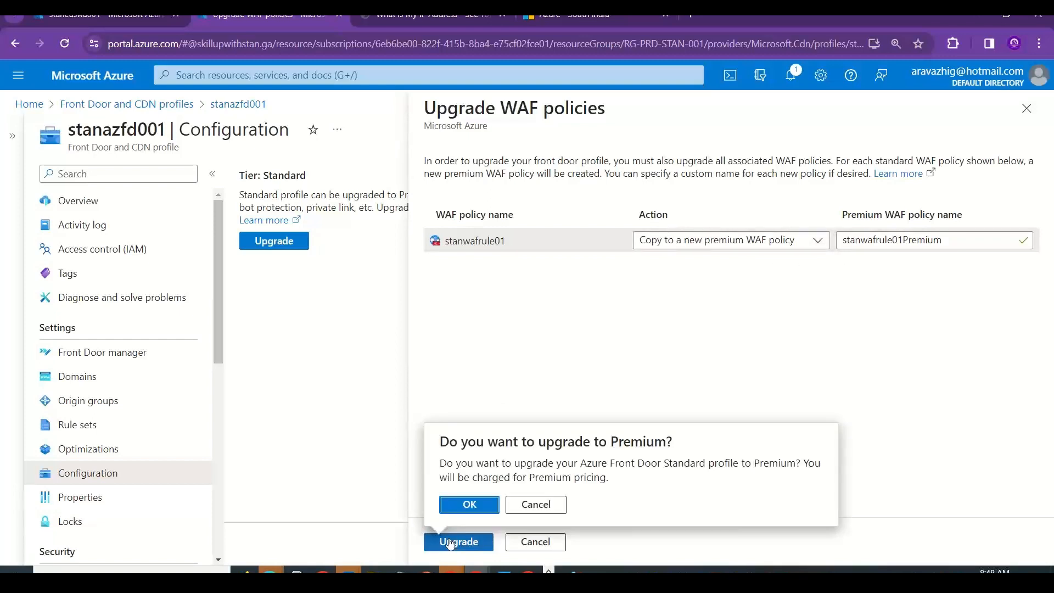
{"action": "left_click", "coordinate": [476, 504]}
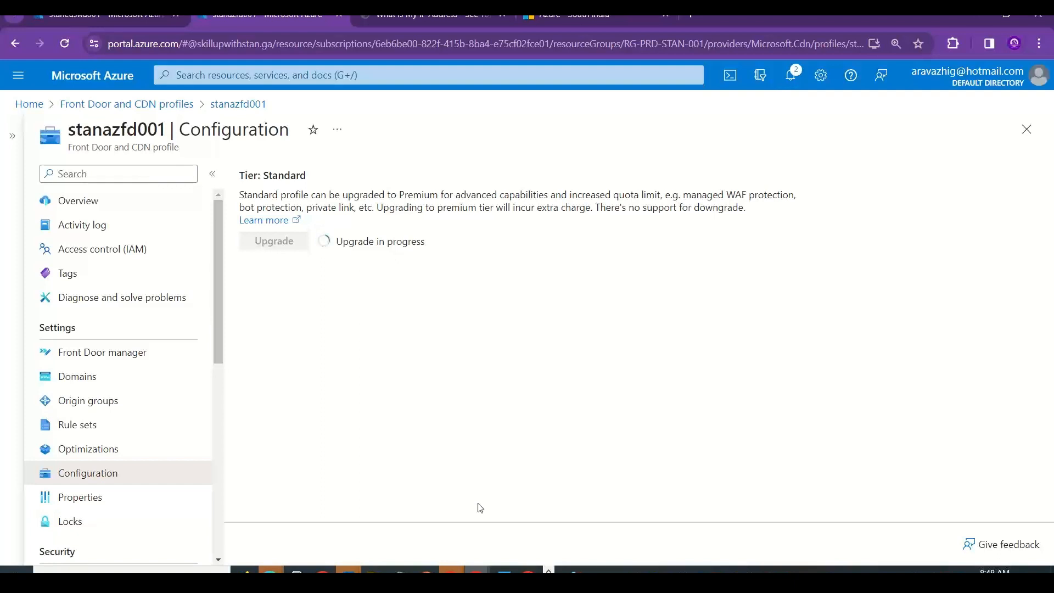
{"action": "key", "text": "alt+Tab"}
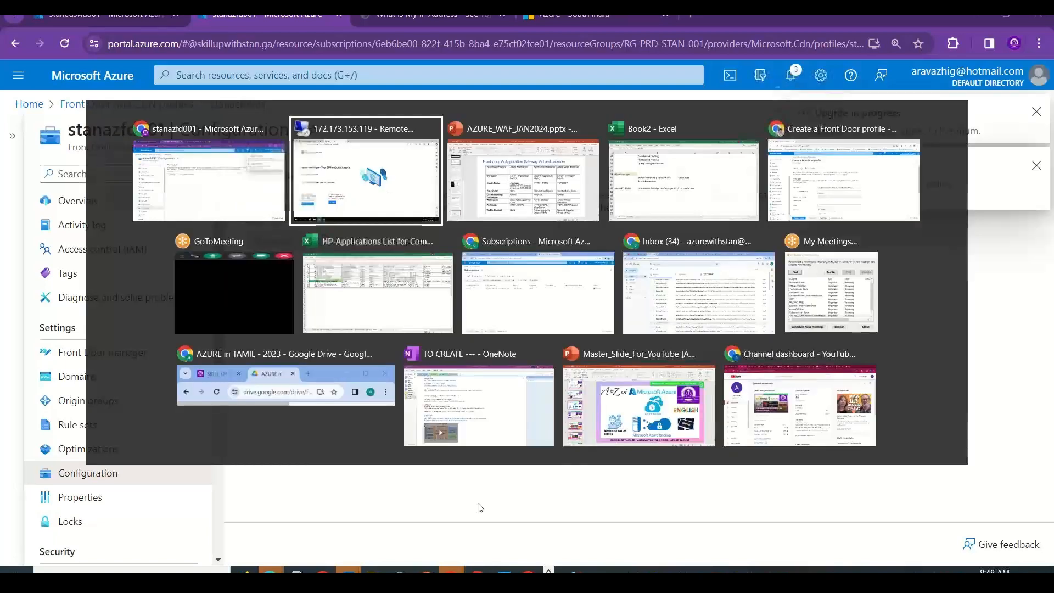
{"action": "key", "text": "alt+Tab"}
{"action": "key", "text": "alt+shift+Tab"}
{"action": "key", "text": "alt+shift+Tab"}
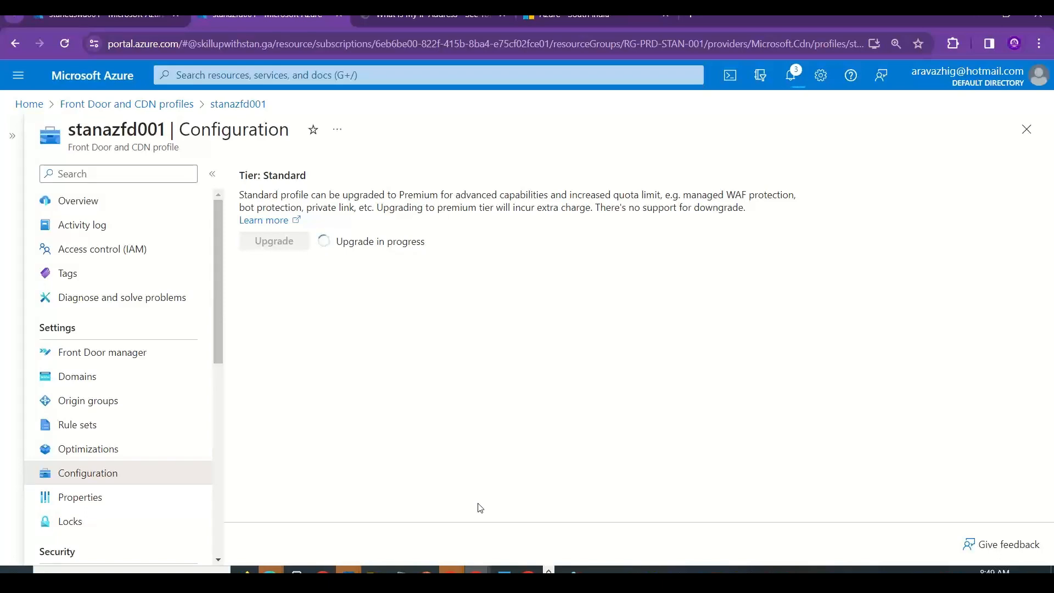
Switch to the Book2 workbook in Excel, open the Azure WAF sheet, and widen column A.
{"action": "key", "text": "alt+Tab"}
{"action": "key", "text": "alt+Tab"}
{"action": "key", "text": "alt+Tab"}
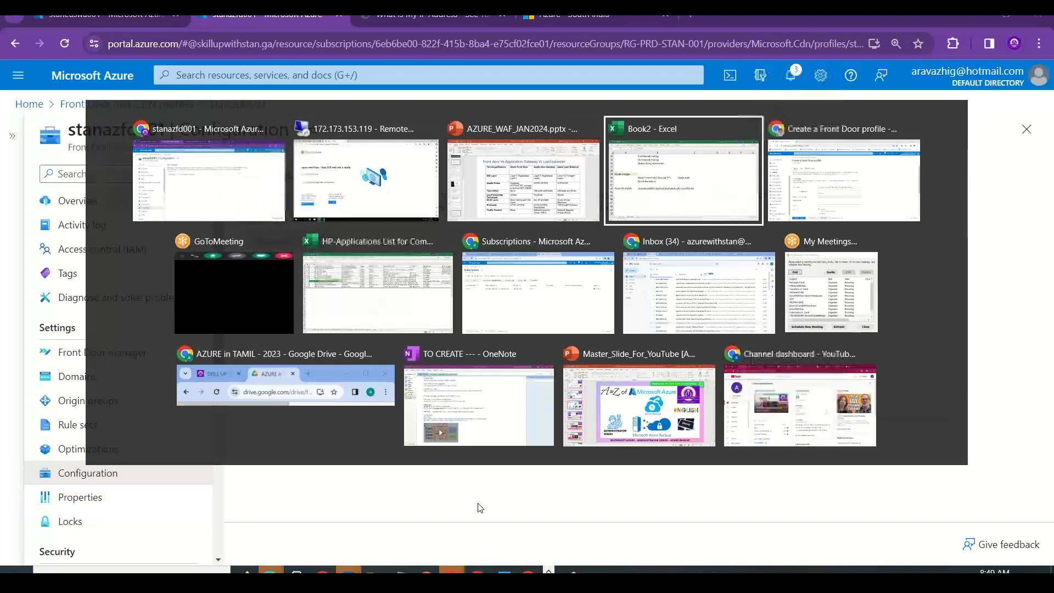
{"action": "left_click", "coordinate": [148, 540]}
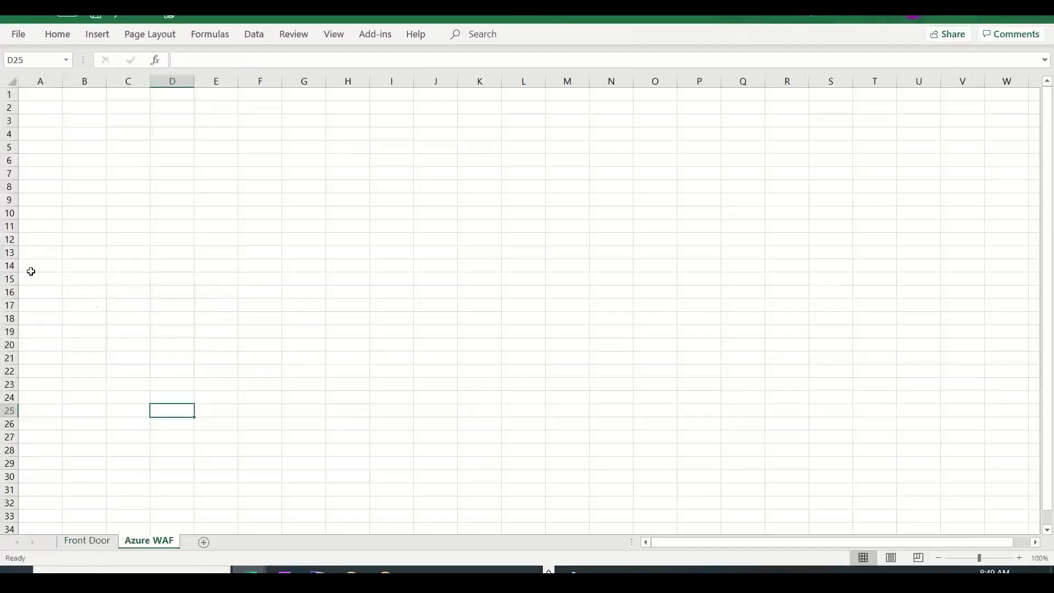
{"action": "left_click", "coordinate": [35, 227]}
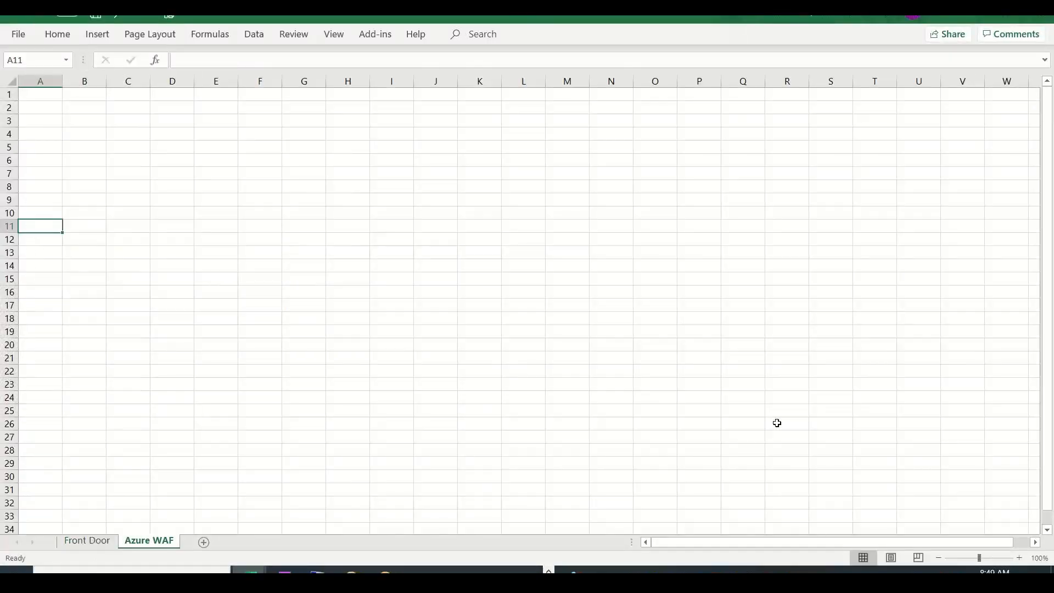
{"action": "left_click", "coordinate": [697, 558]}
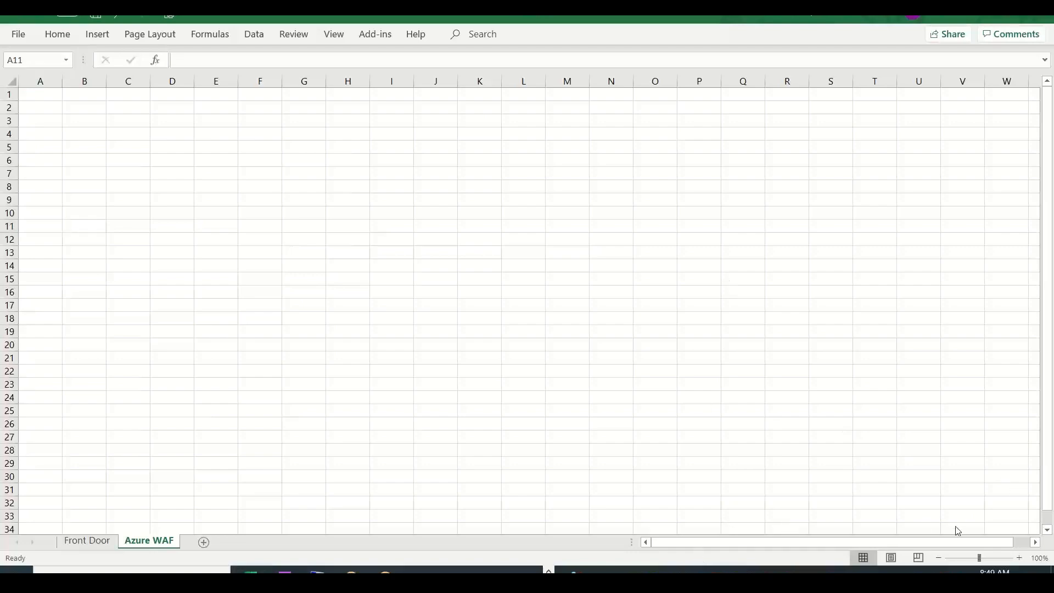
{"action": "left_click", "coordinate": [1019, 557]}
{"action": "left_click", "coordinate": [1019, 557]}
{"action": "left_click", "coordinate": [1019, 557]}
{"action": "left_click", "coordinate": [1019, 557]}
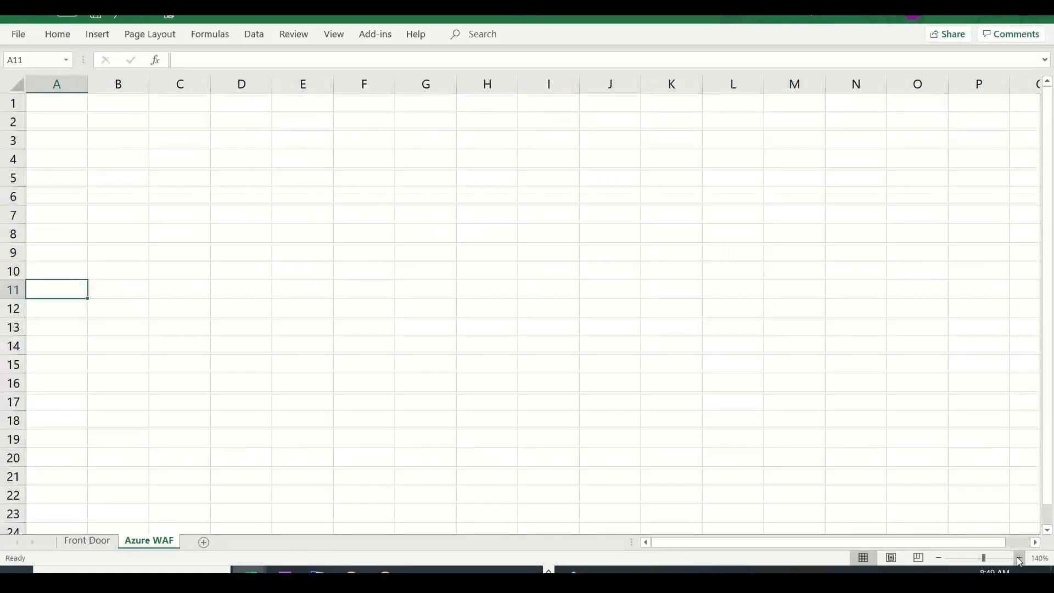
{"action": "left_click", "coordinate": [1019, 557]}
{"action": "left_click", "coordinate": [1019, 557]}
{"action": "left_click_drag", "start_coordinate": [100, 85], "coordinate": [199, 87]}
Enter "WAF Modes" in A11, "Detection" in B12 and "default" in C12.
{"action": "type", "text": "WA"}
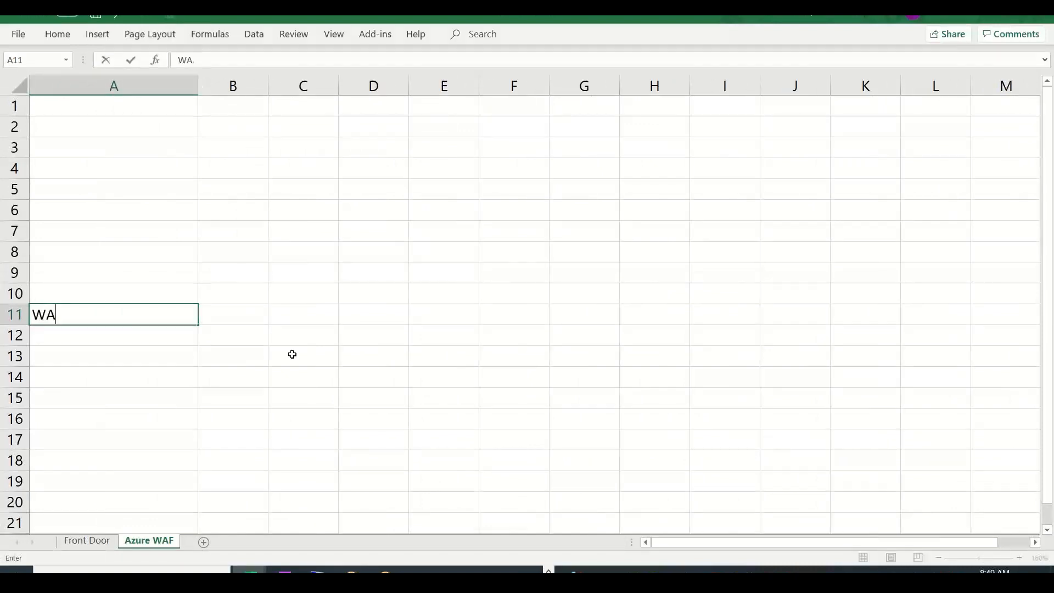
{"action": "type", "text": "F Modes"}
{"action": "key", "text": "Tab"}
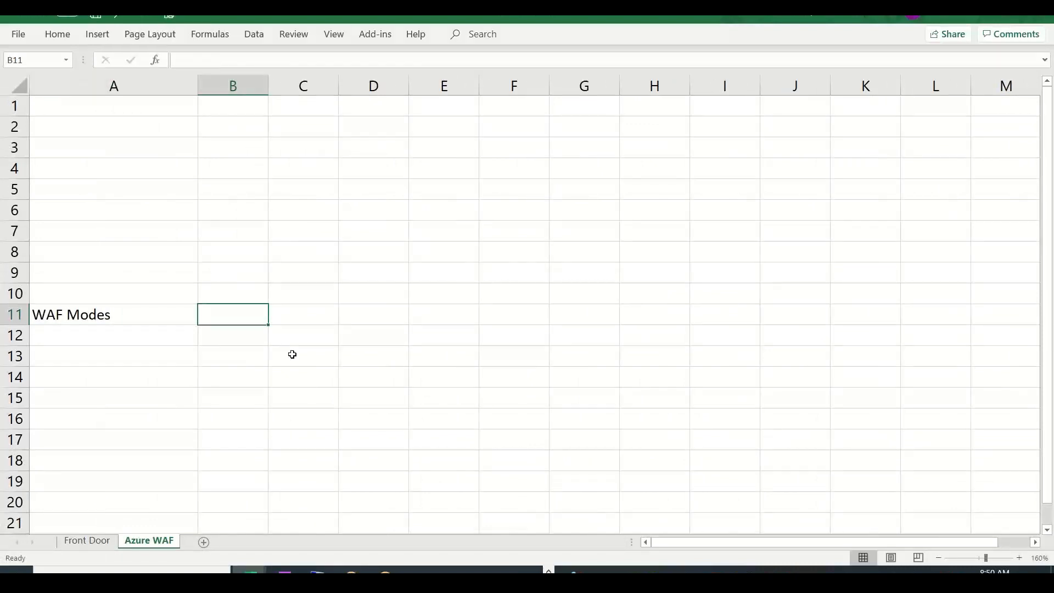
{"action": "left_click", "coordinate": [247, 332]}
{"action": "type", "text": "Detection"}
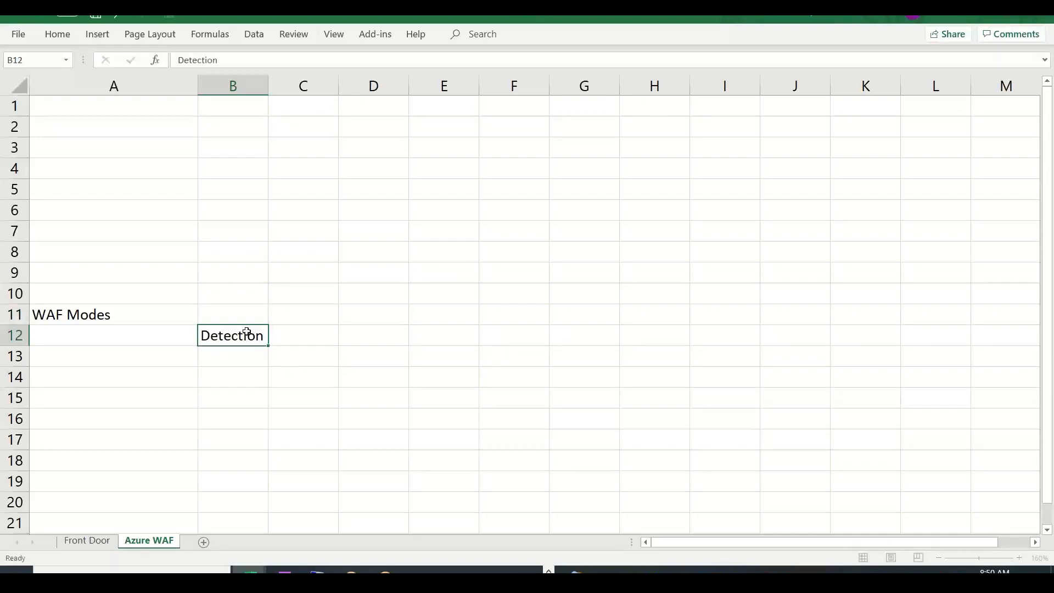
{"action": "key", "text": "Tab"}
{"action": "type", "text": "default"}
{"action": "key", "text": "Tab"}
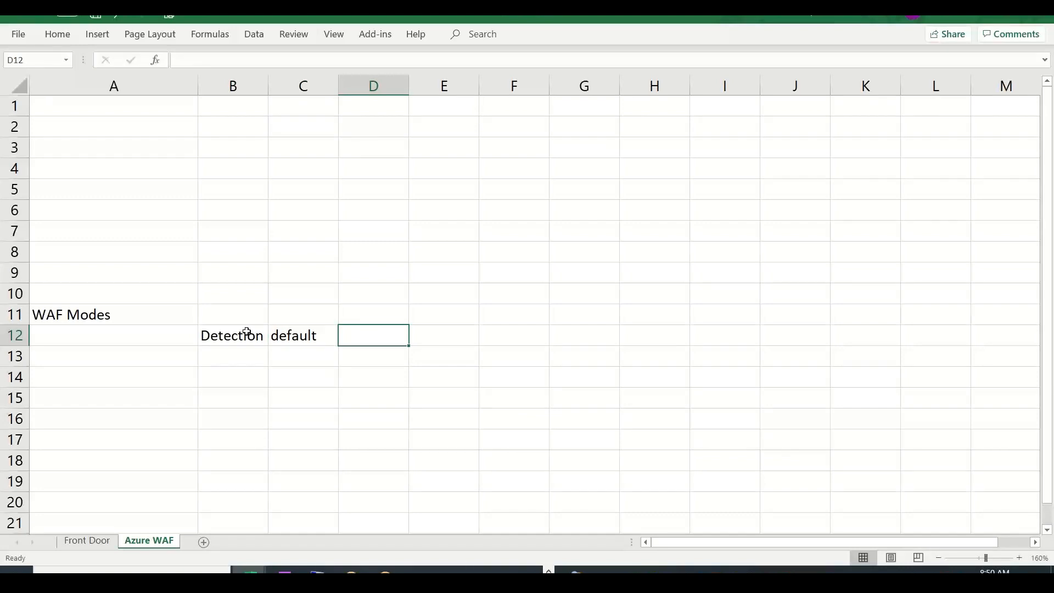
Enter "Doesn’t take any other action to block the traffic -- Monitoring and Logs the matched rule entry" in D12.
{"action": "type", "text": "Doesn’t take"}
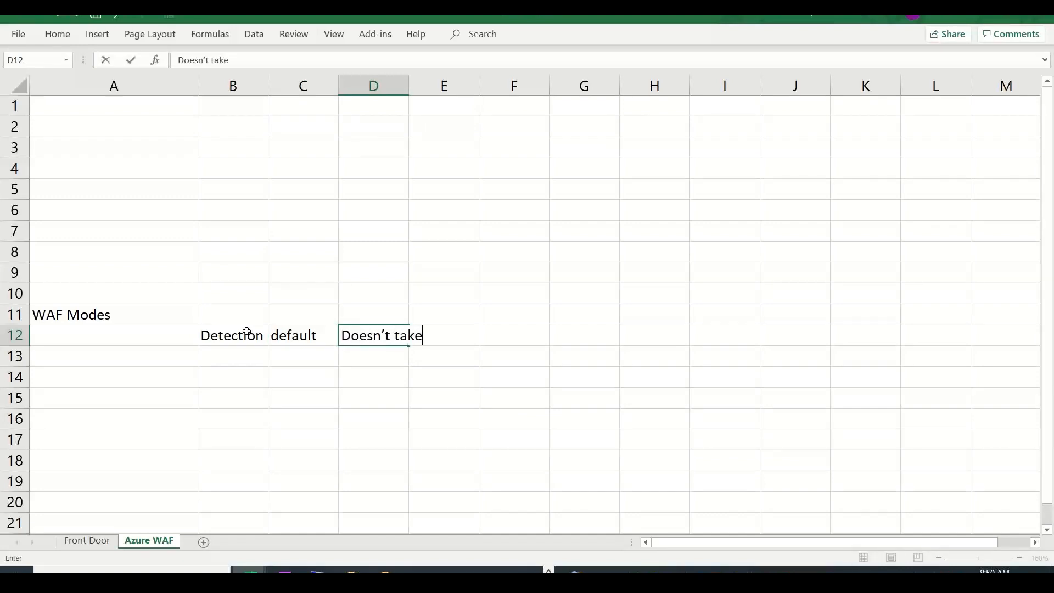
{"action": "type", "text": " any other"}
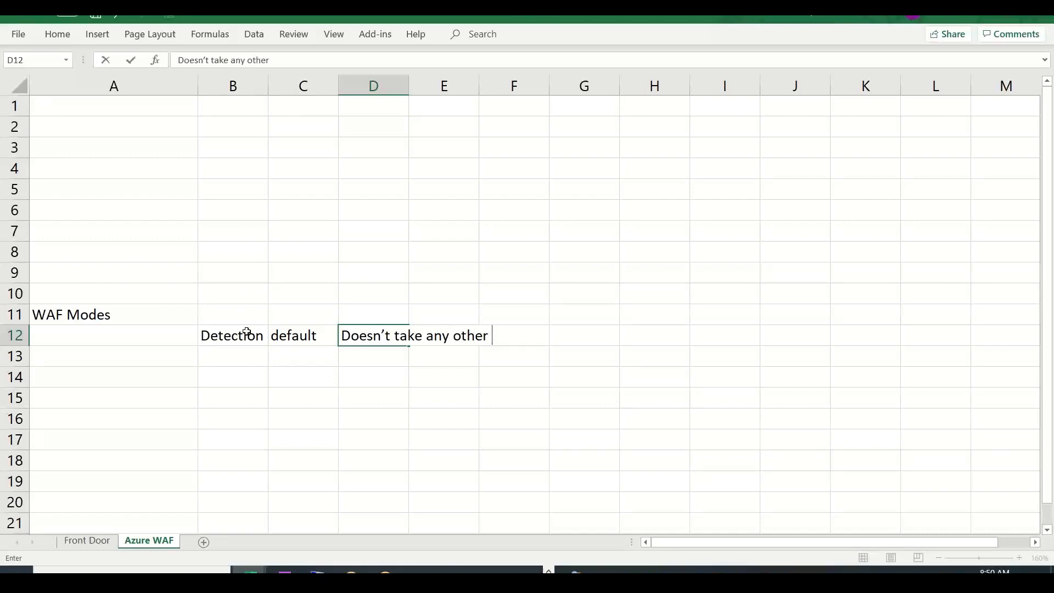
{"action": "type", "text": " action to block t"}
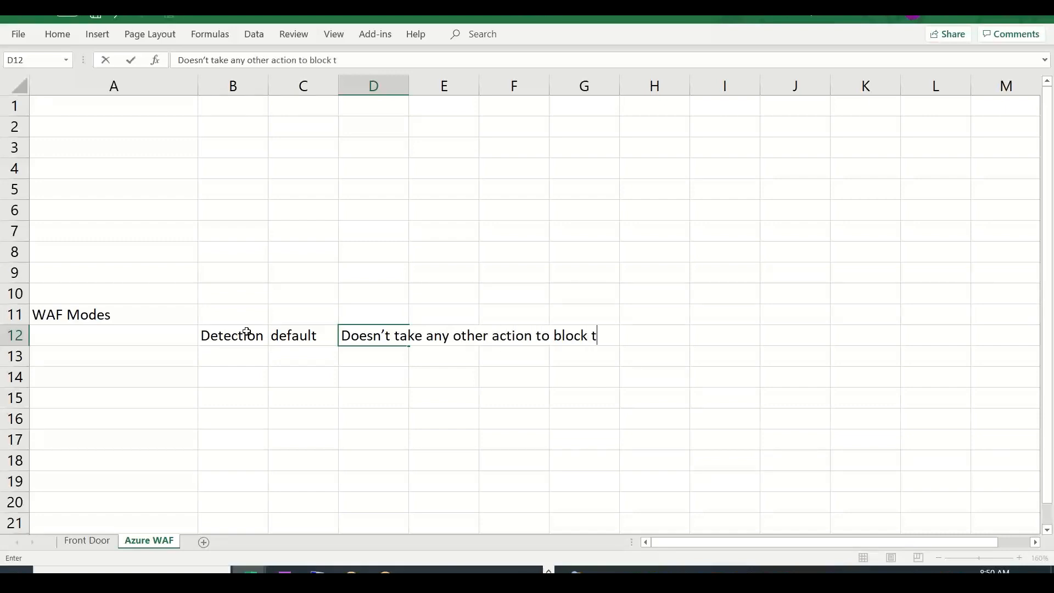
{"action": "type", "text": "he tr"}
{"action": "key", "text": "BackSpace"}
{"action": "type", "text": "e t"}
{"action": "key", "text": "BackSpace"}
{"action": "type", "text": "traffic -- "}
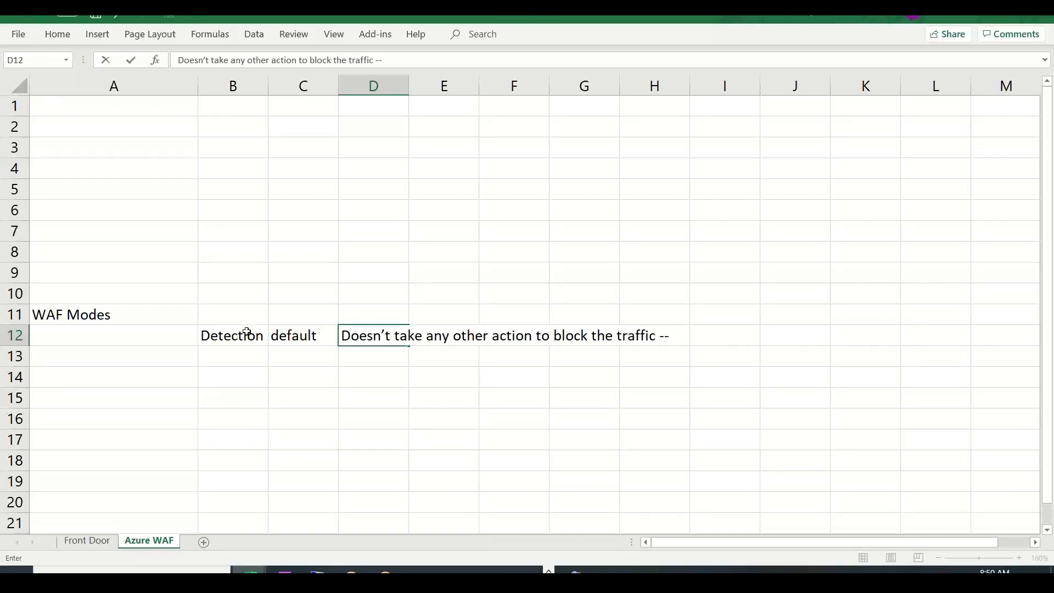
{"action": "type", "text": "Monitori"}
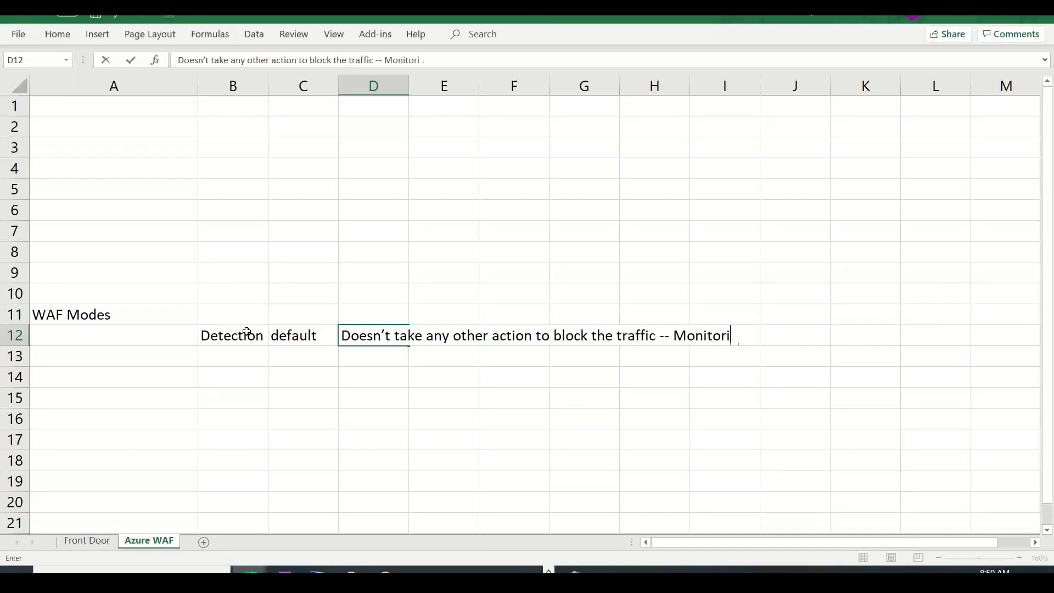
{"action": "type", "text": "nga nd Logs the "}
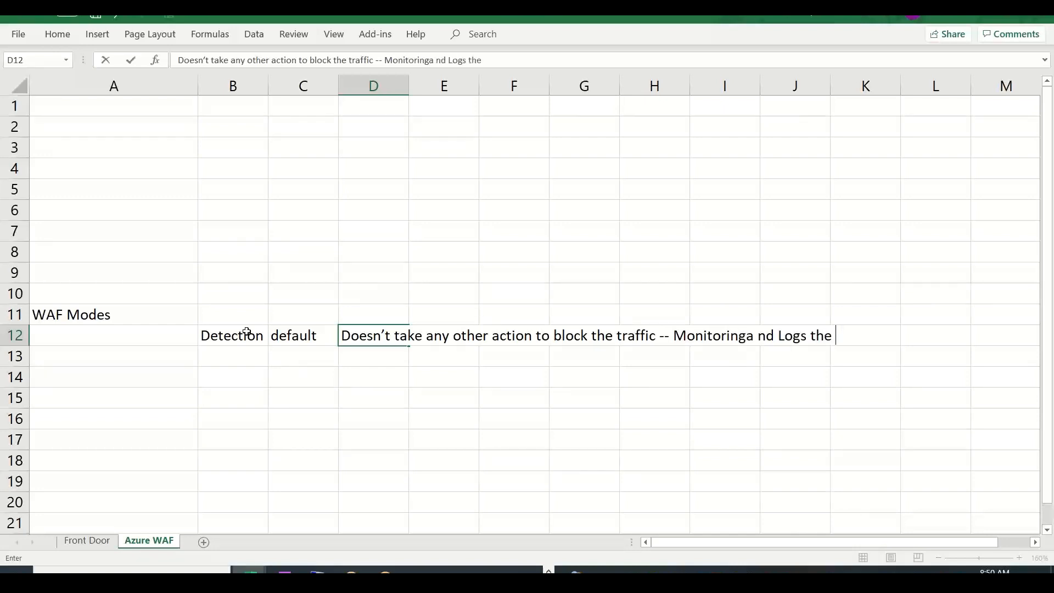
{"action": "type", "text": "matched rule"}
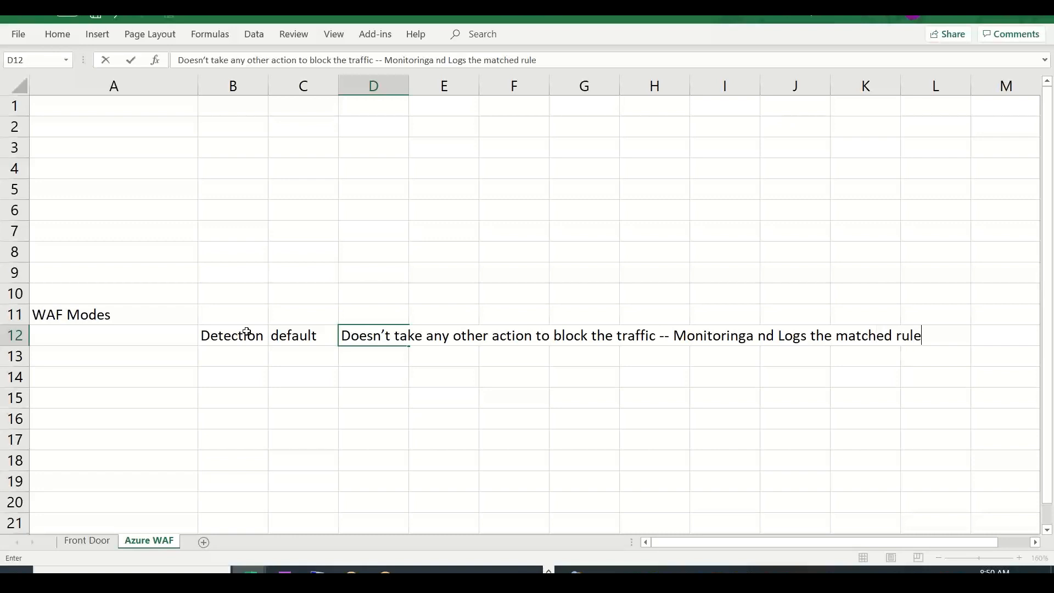
{"action": "type", "text": " entry"}
{"action": "left_click", "coordinate": [745, 336]}
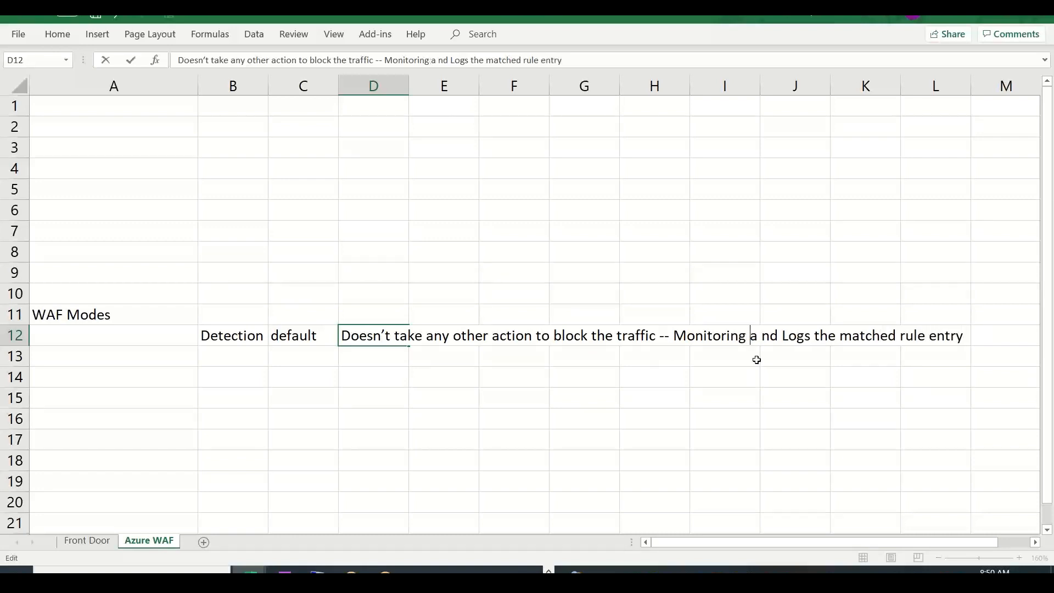
{"action": "key", "text": "Right"}
{"action": "key", "text": "Delete"}
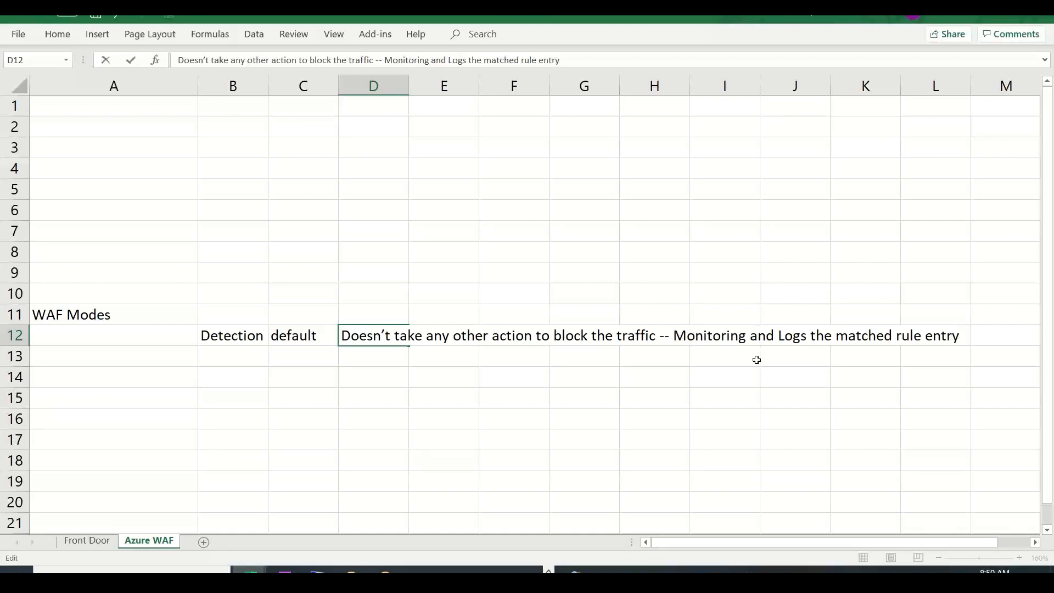
Switch to the Azure portal and add a diagnostic setting for stanazfd001 that sends allLogs to the default East US Log Analytics workspace.
{"action": "key", "text": "alt+Tab"}
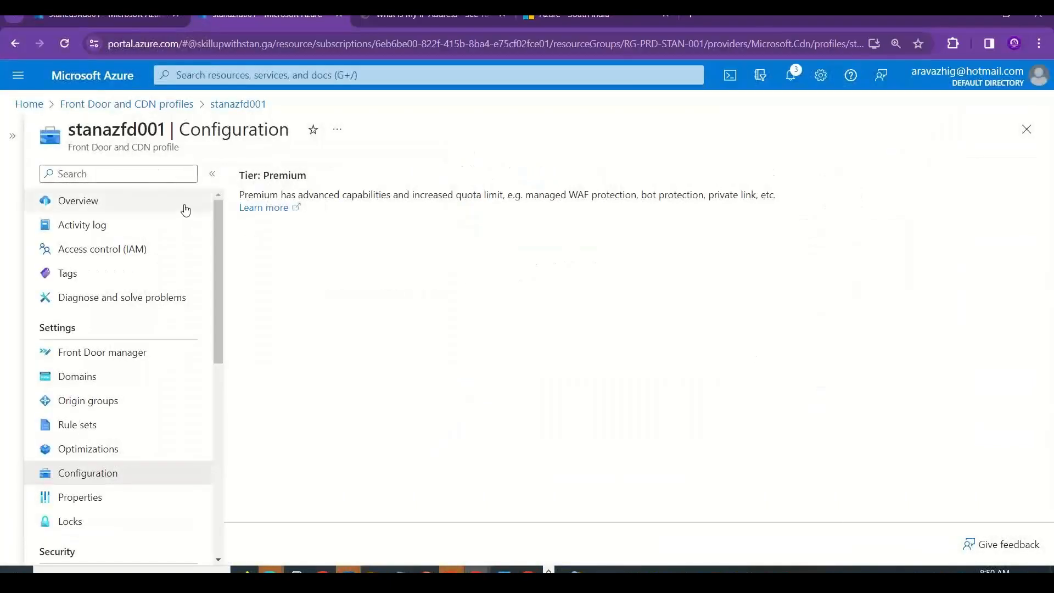
{"action": "left_click_drag", "start_coordinate": [215, 320], "coordinate": [218, 500]}
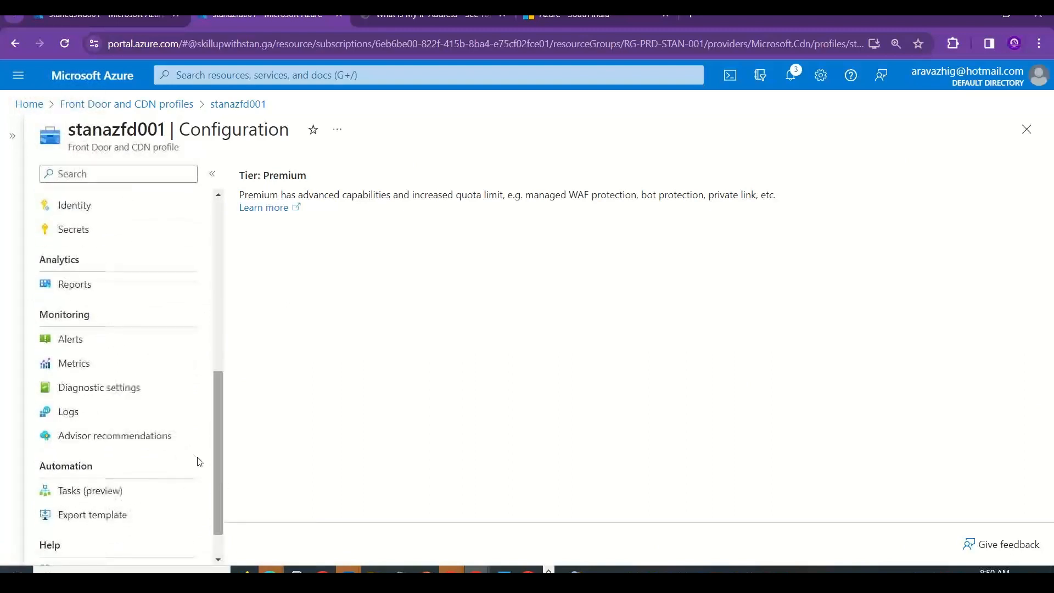
{"action": "left_click", "coordinate": [129, 395]}
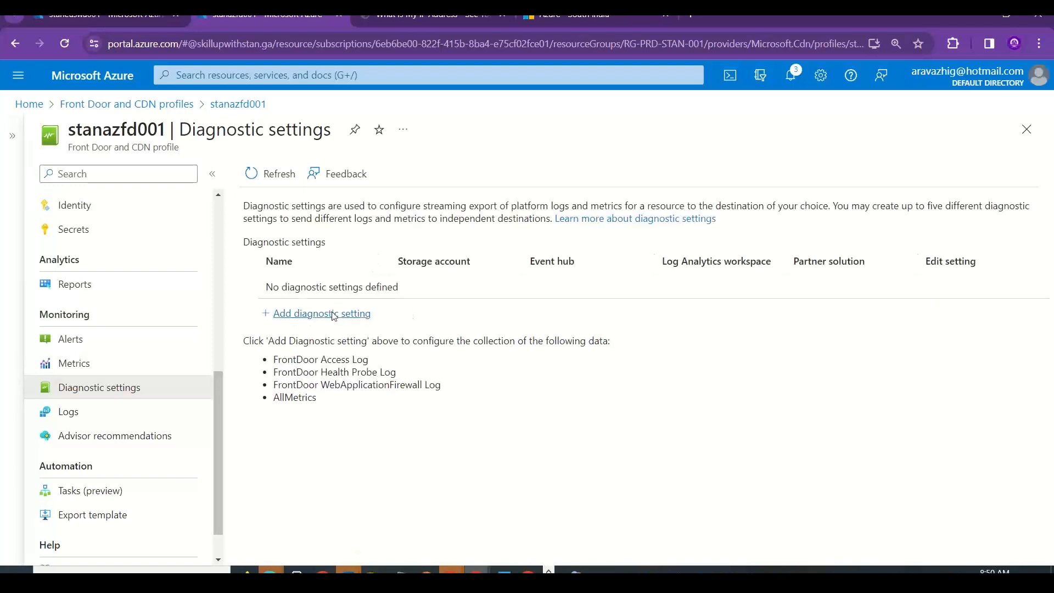
{"action": "left_click", "coordinate": [332, 310]}
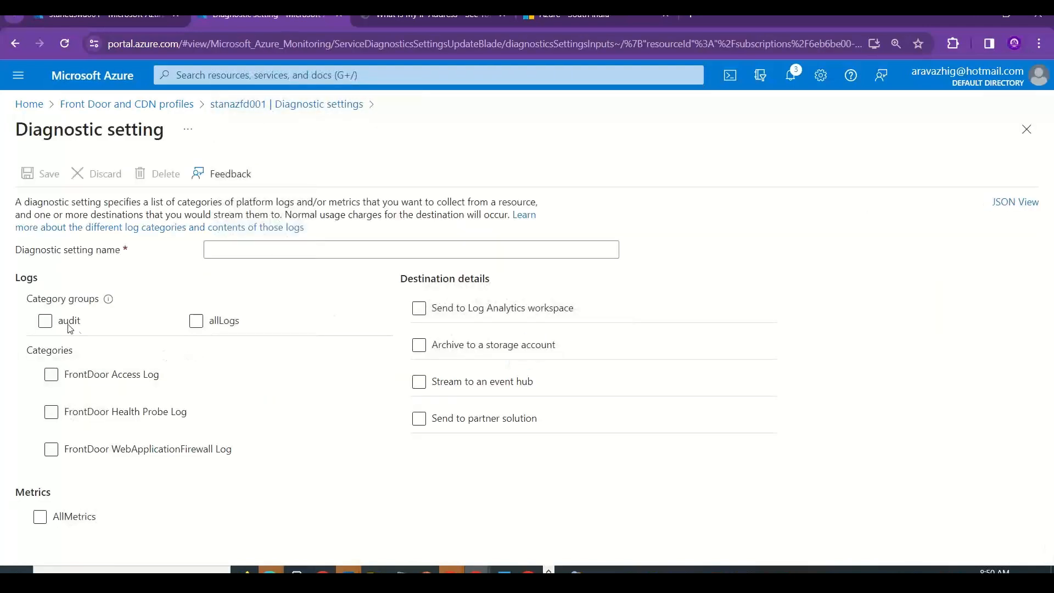
{"action": "left_click", "coordinate": [62, 322]}
{"action": "left_click", "coordinate": [198, 322]}
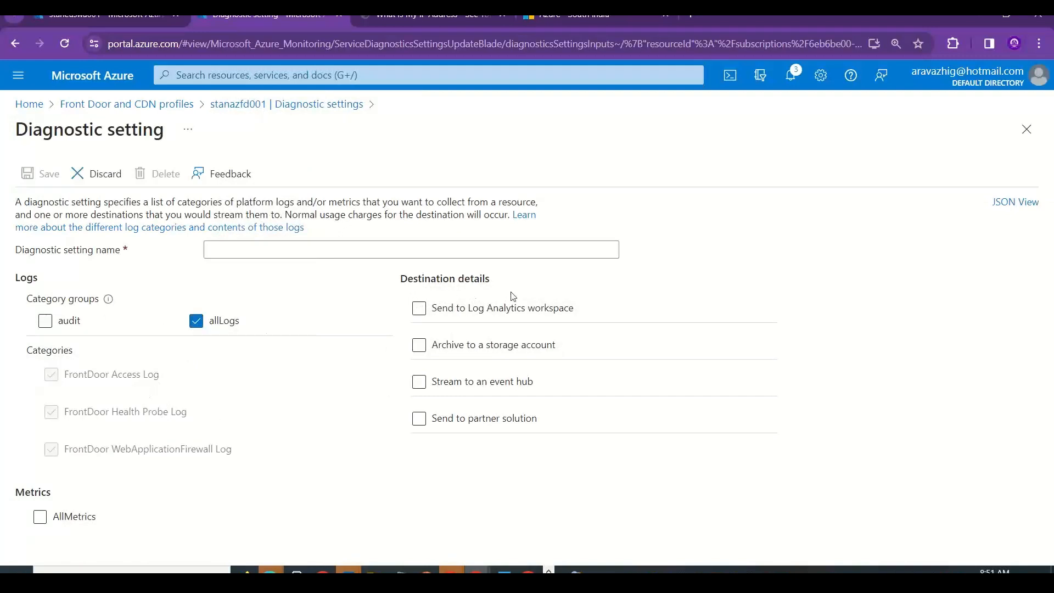
{"action": "left_click", "coordinate": [420, 309]}
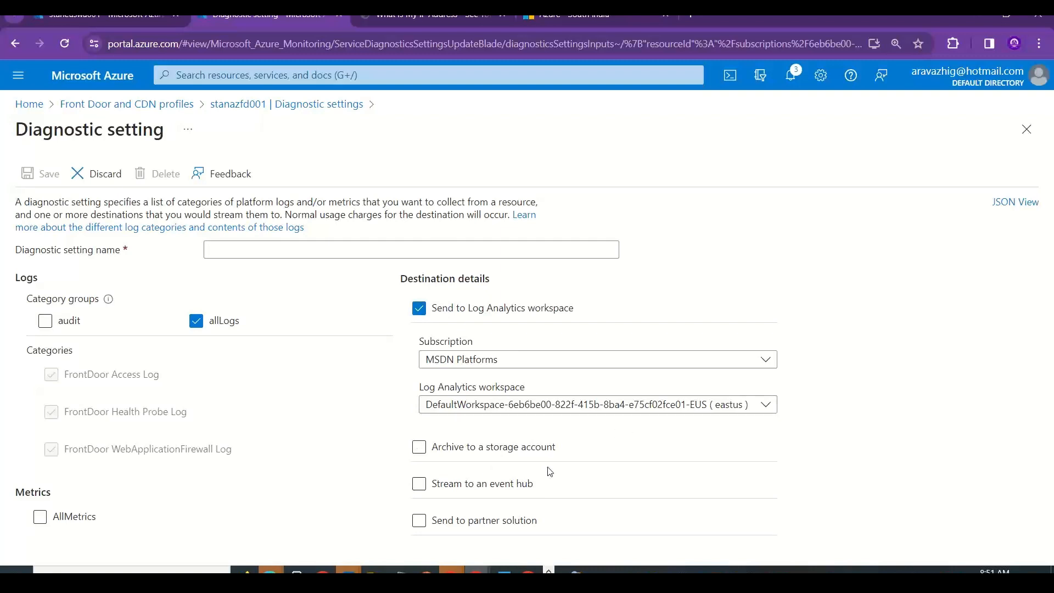
Name the diagnostic setting logmonitoring, save it, and return to the profile's diagnostic settings list.
{"action": "left_click", "coordinate": [270, 250]}
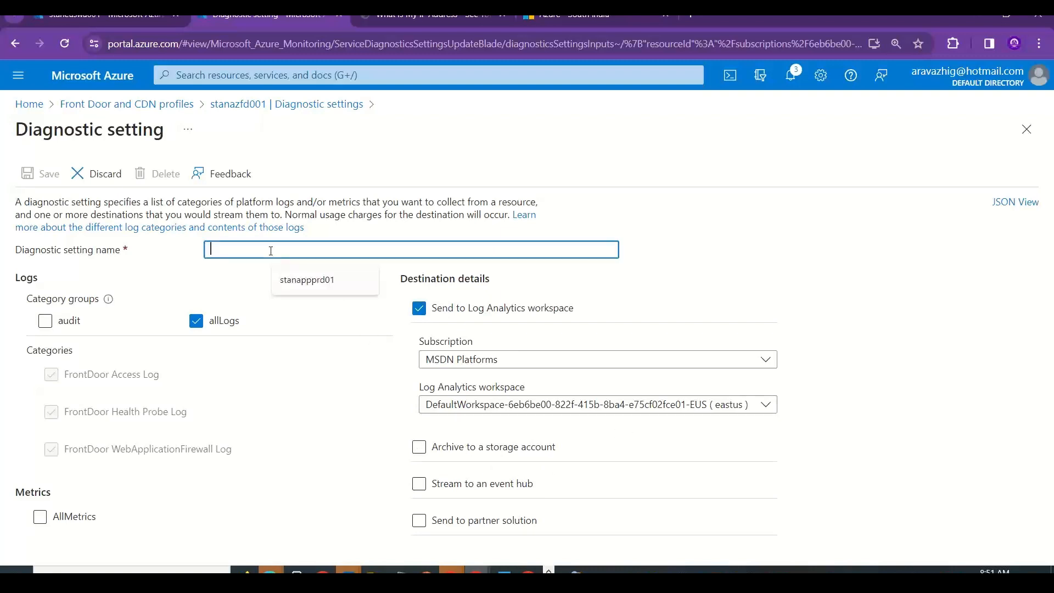
{"action": "type", "text": "logmoni"}
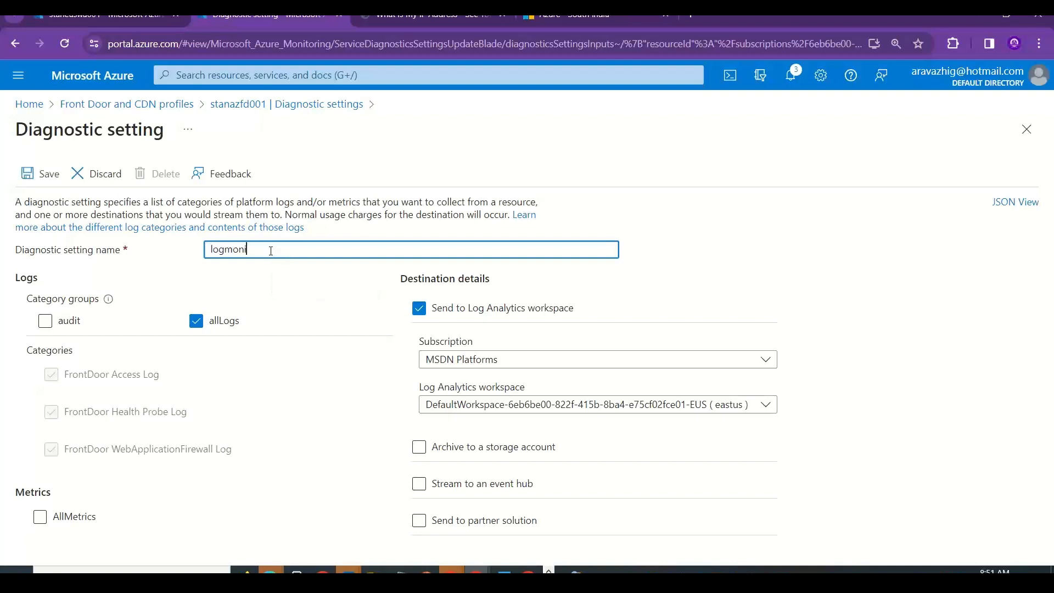
{"action": "type", "text": "toring"}
{"action": "left_click", "coordinate": [34, 179]}
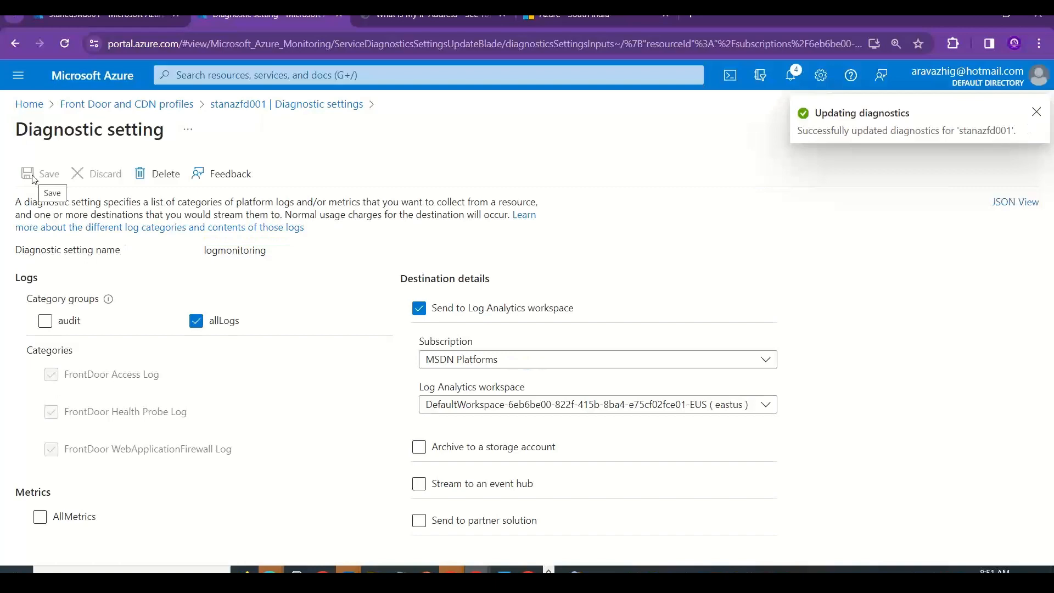
{"action": "left_click", "coordinate": [338, 105]}
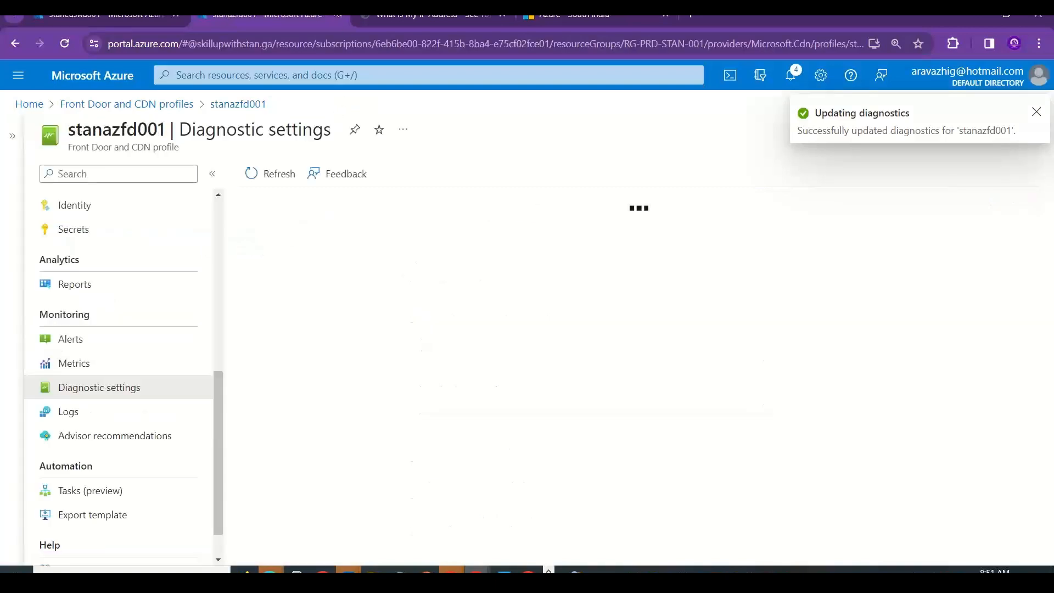
Reload the Front Door endpoint site to send it a request.
{"action": "left_click", "coordinate": [554, 15]}
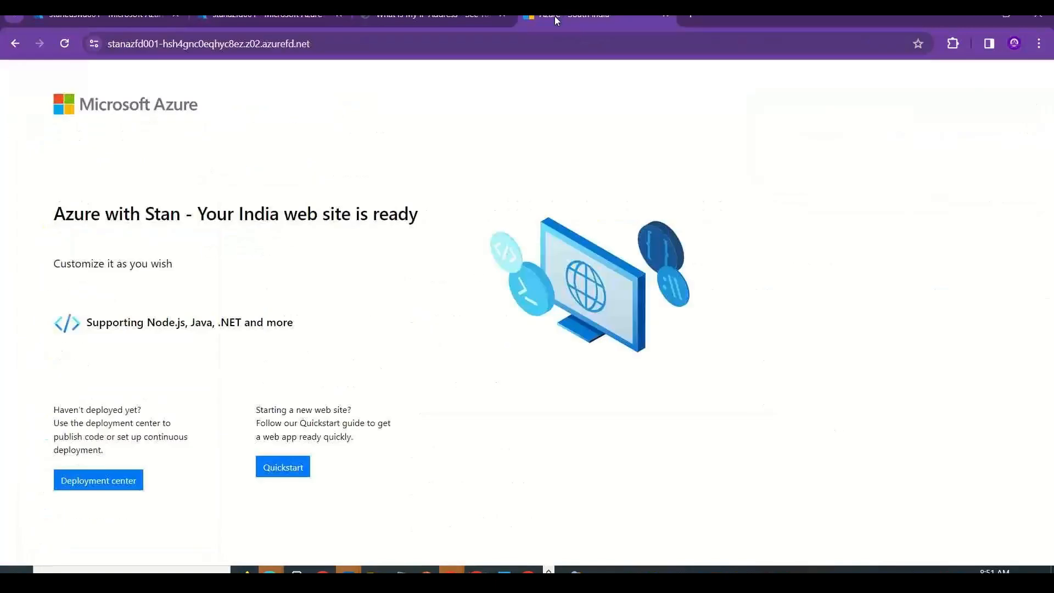
{"action": "left_click", "coordinate": [454, 50]}
{"action": "key", "text": "Return"}
Start the staneuswa001 web app in the Azure portal and return to the App Services list.
{"action": "left_click", "coordinate": [244, 16]}
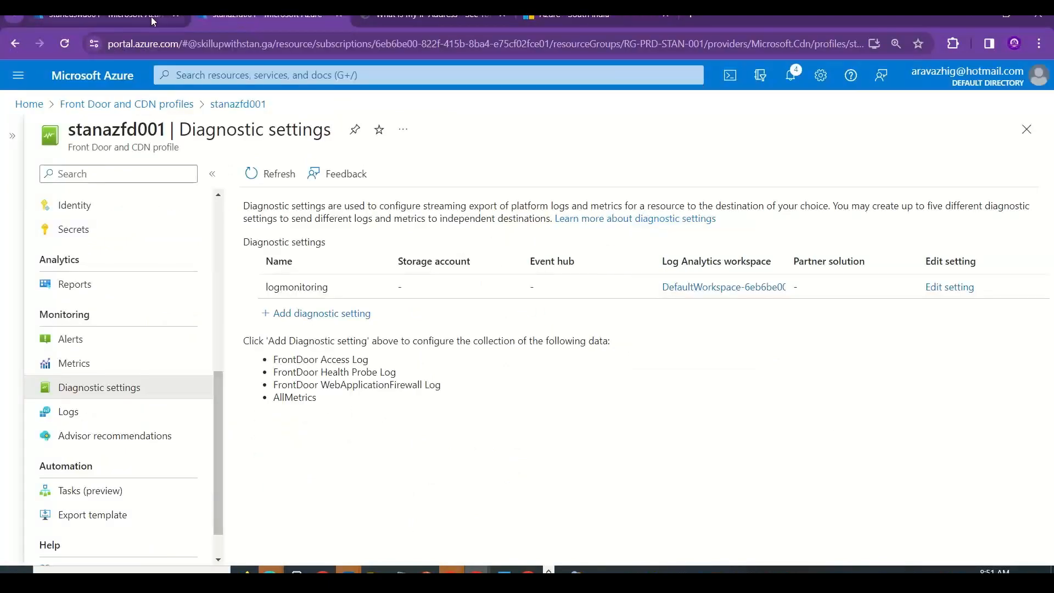
{"action": "left_click", "coordinate": [117, 17]}
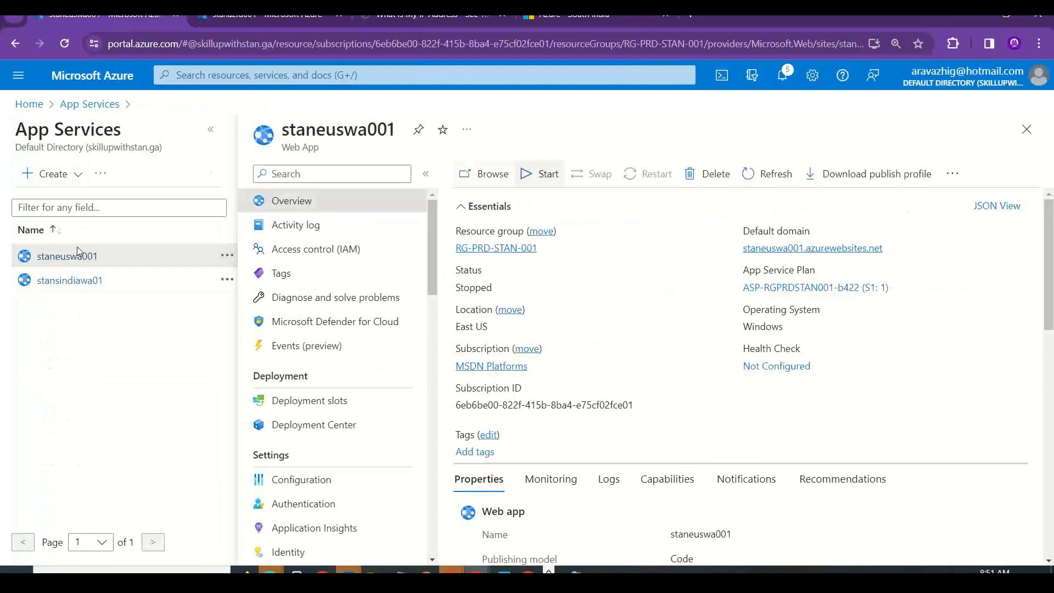
{"action": "left_click", "coordinate": [537, 174]}
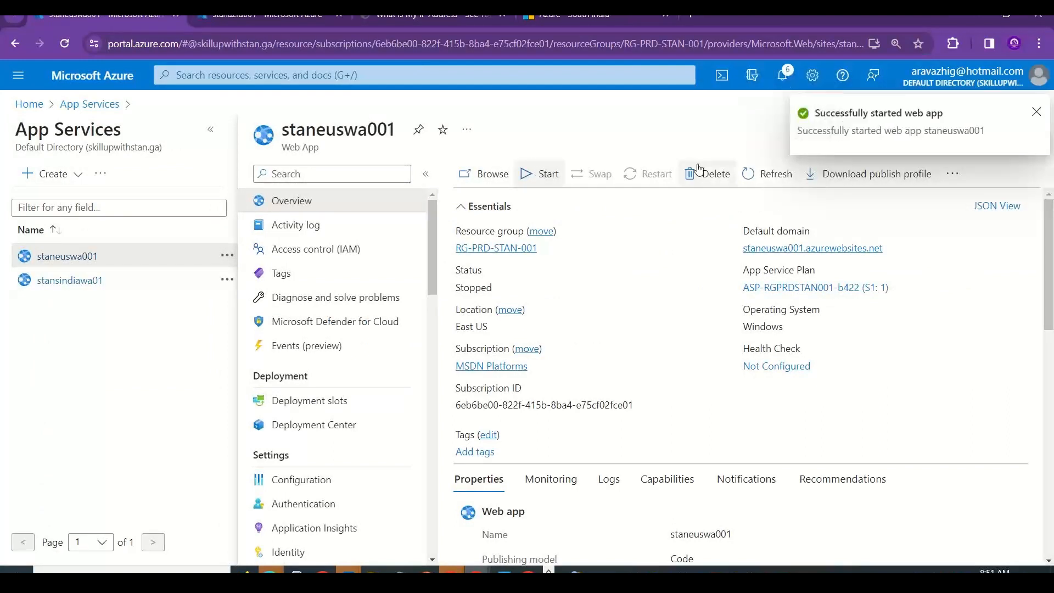
{"action": "left_click", "coordinate": [1036, 112]}
{"action": "left_click", "coordinate": [1026, 129]}
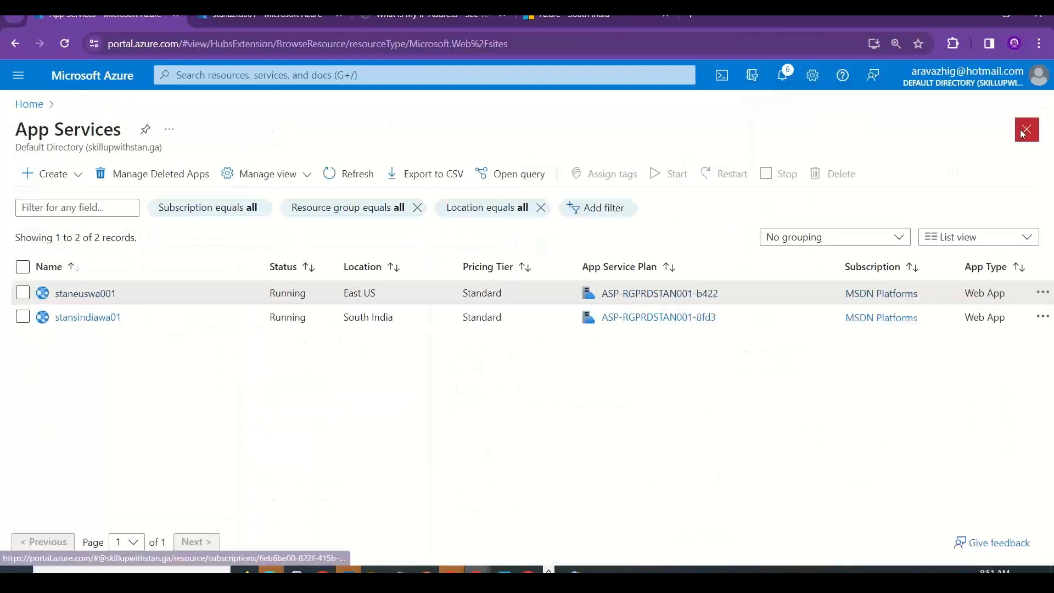
Request the azurefd.net endpoint page twice more to generate site traffic with both web apps running.
{"action": "left_click", "coordinate": [565, 15]}
{"action": "left_click", "coordinate": [331, 46]}
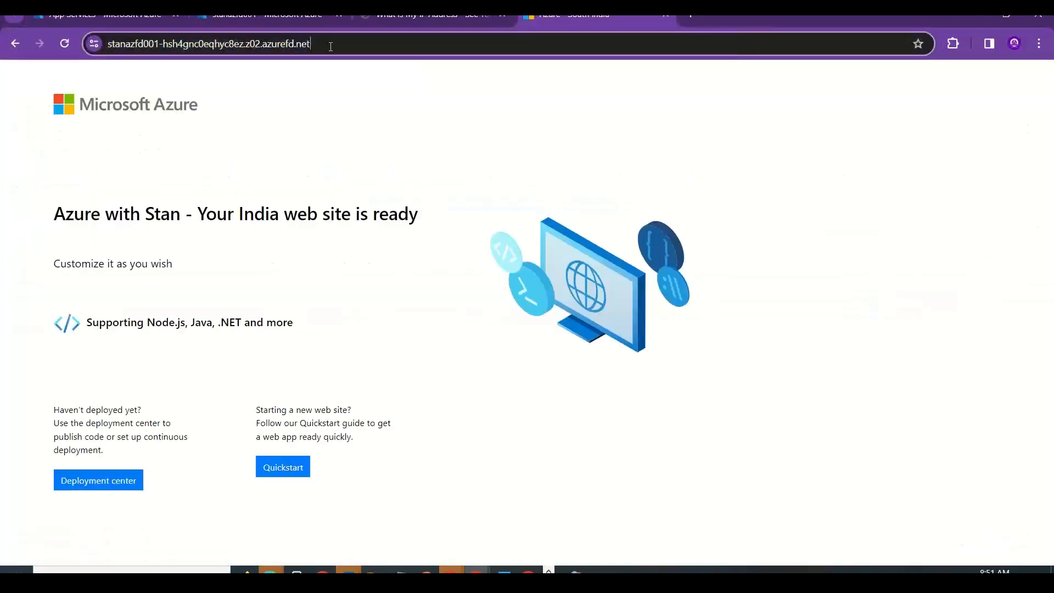
{"action": "key", "text": "Return"}
{"action": "left_click", "coordinate": [331, 46]}
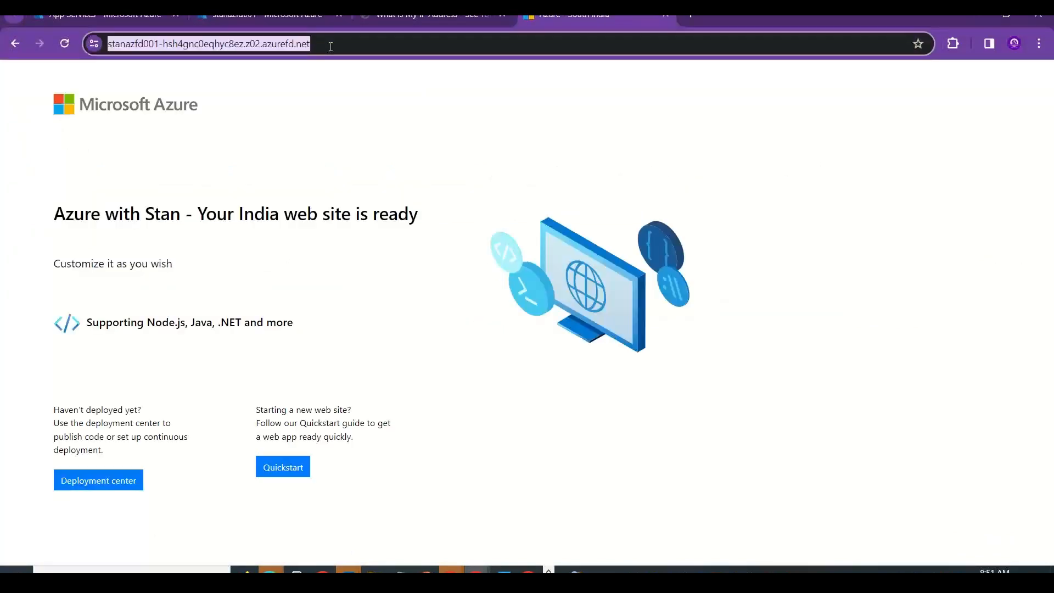
{"action": "key", "text": "Return"}
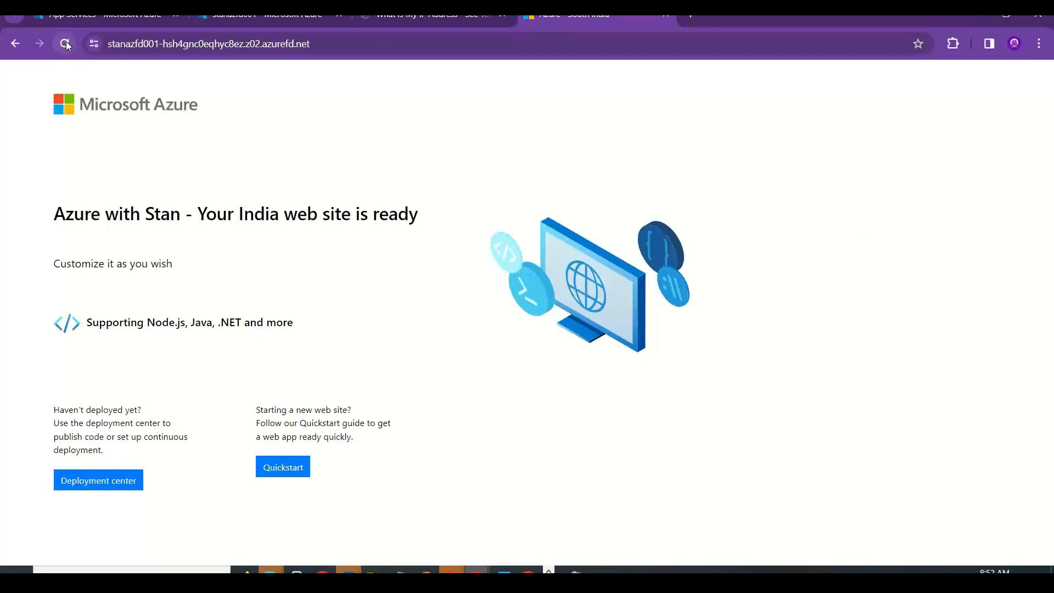
Search the Azure portal for "log" and open the default East US Log Analytics workspace.
{"action": "left_click", "coordinate": [120, 18]}
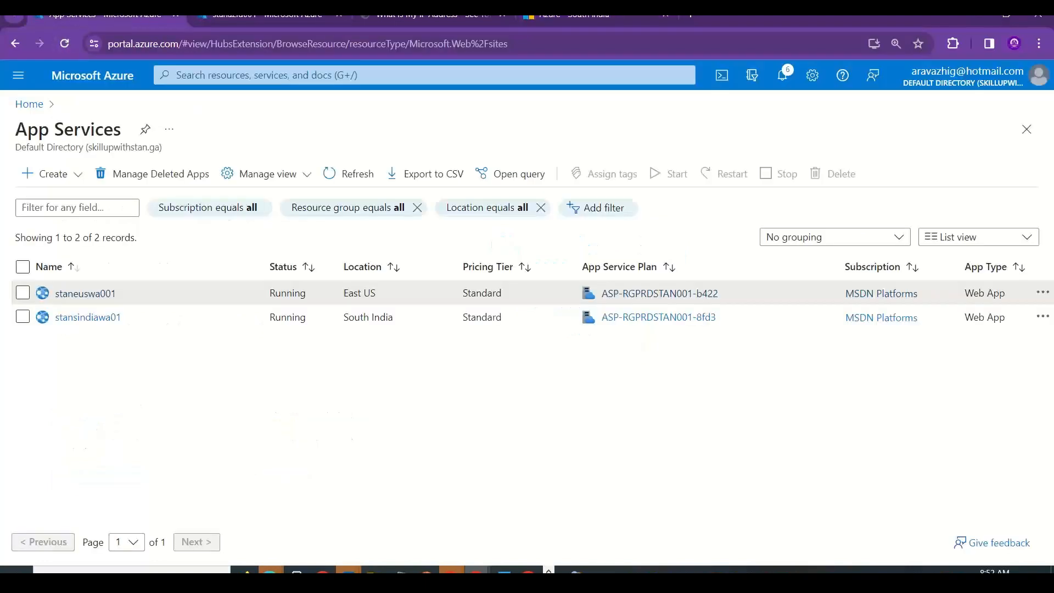
{"action": "left_click", "coordinate": [29, 104]}
{"action": "left_click", "coordinate": [239, 78]}
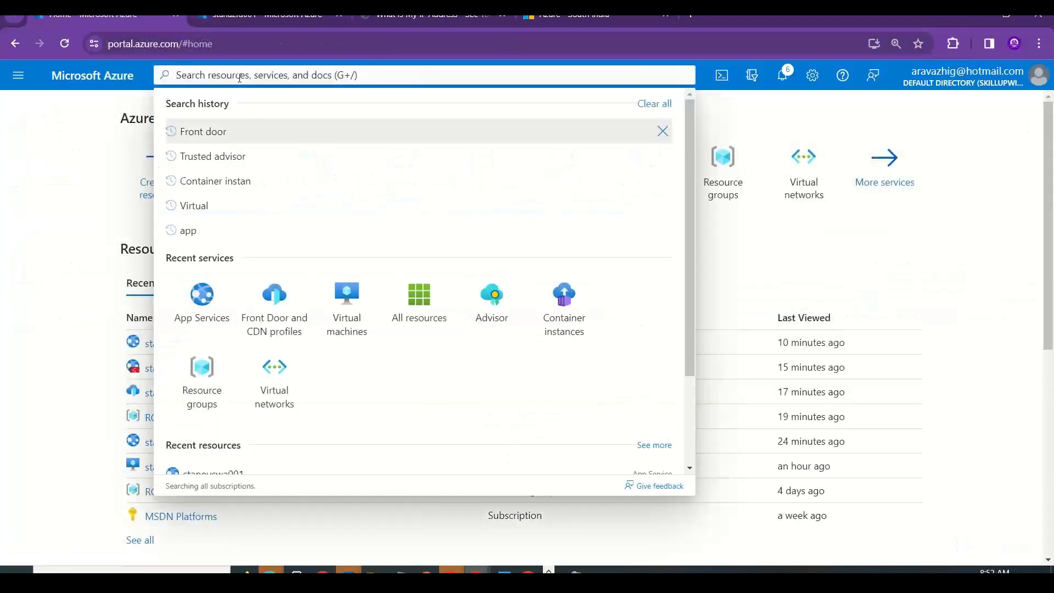
{"action": "type", "text": "log"}
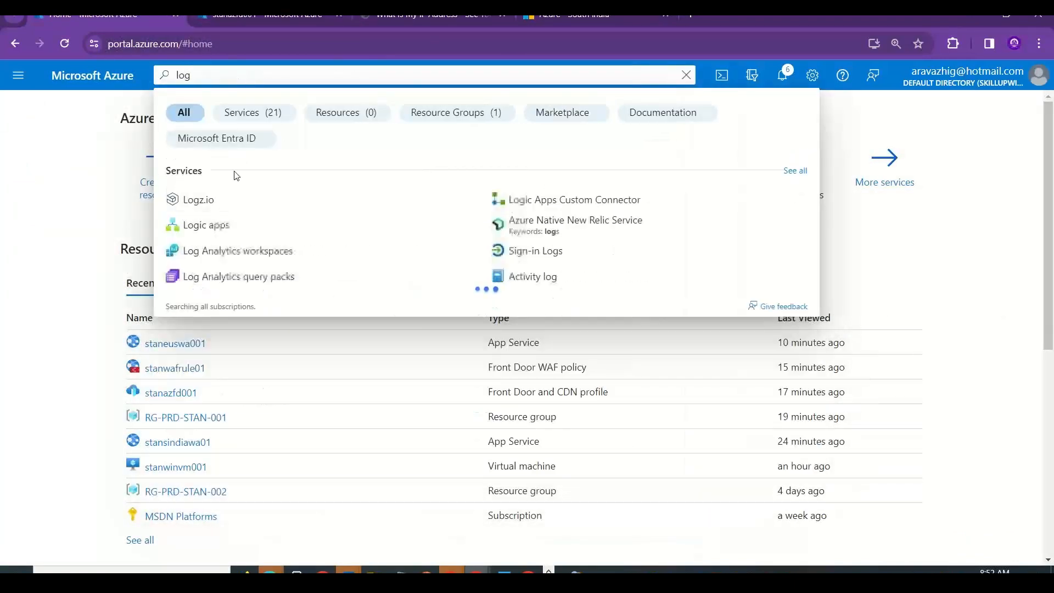
{"action": "left_click", "coordinate": [281, 256]}
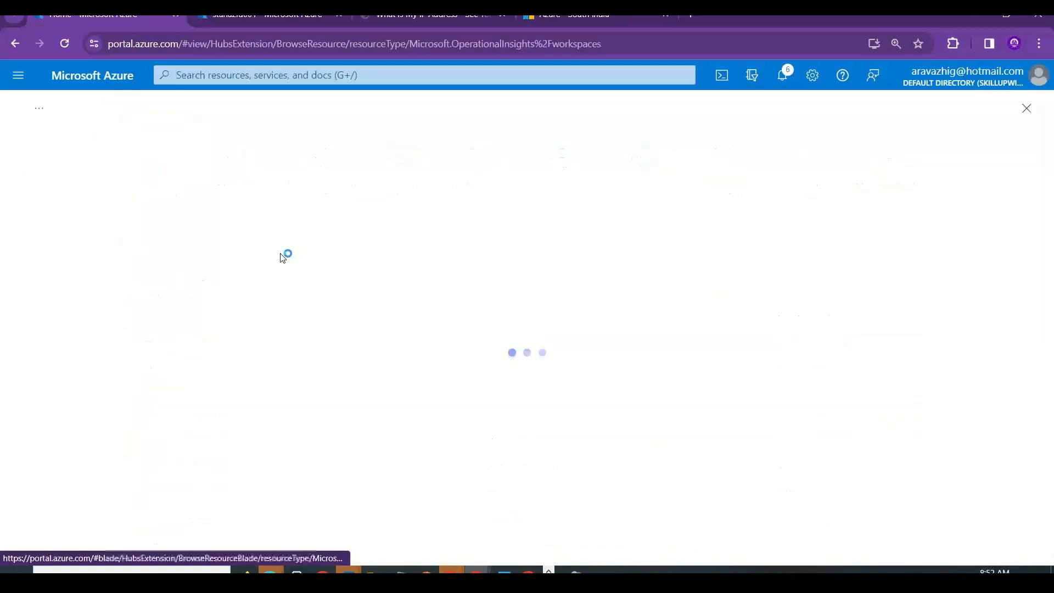
{"action": "left_click", "coordinate": [163, 297]}
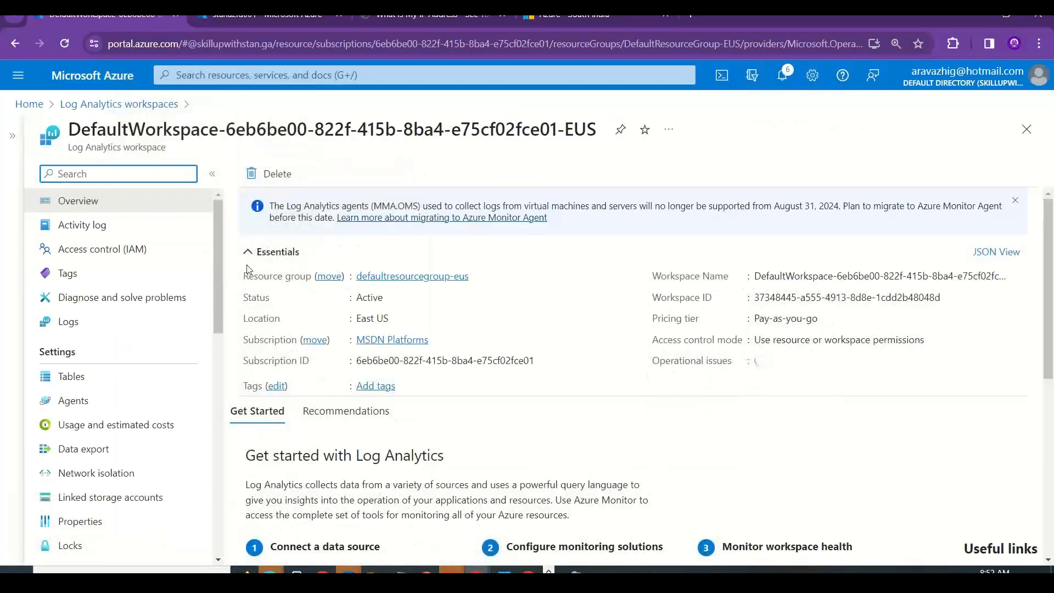
Check the default workspace's own diagnostic settings, then close them and return to the portal home.
{"action": "scroll", "coordinate": [222, 332], "scroll_direction": "down", "scroll_amount": 2}
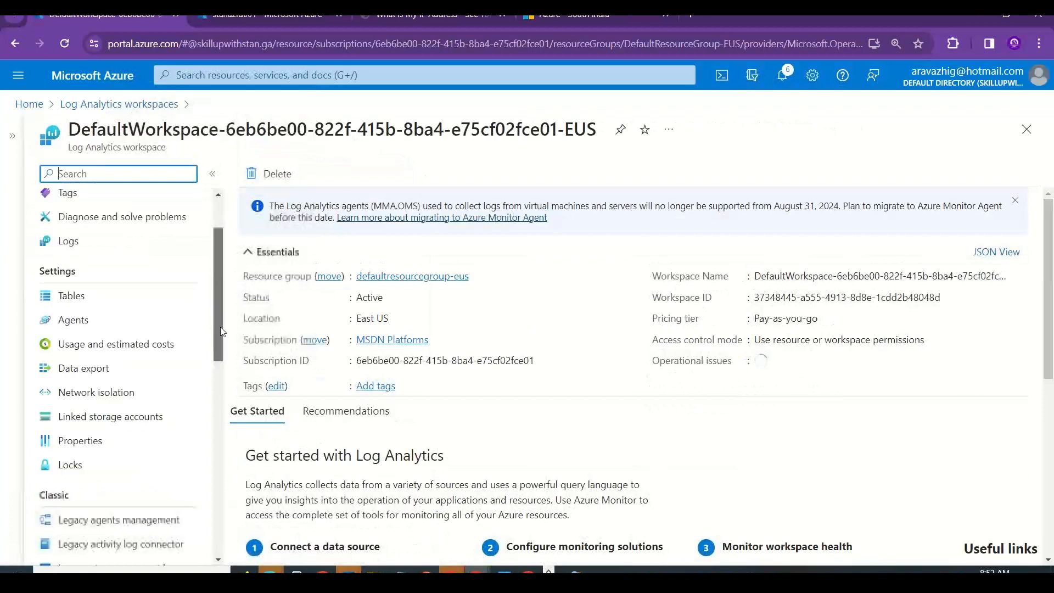
{"action": "scroll", "coordinate": [222, 332], "scroll_direction": "down", "scroll_amount": 2}
{"action": "left_click_drag", "start_coordinate": [220, 329], "coordinate": [222, 469]}
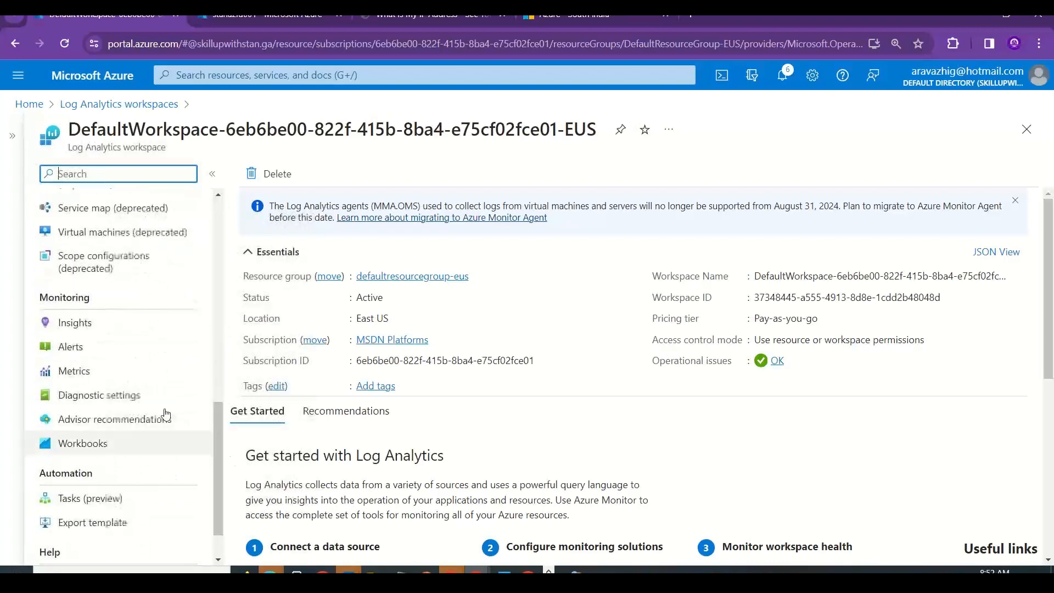
{"action": "left_click", "coordinate": [137, 396]}
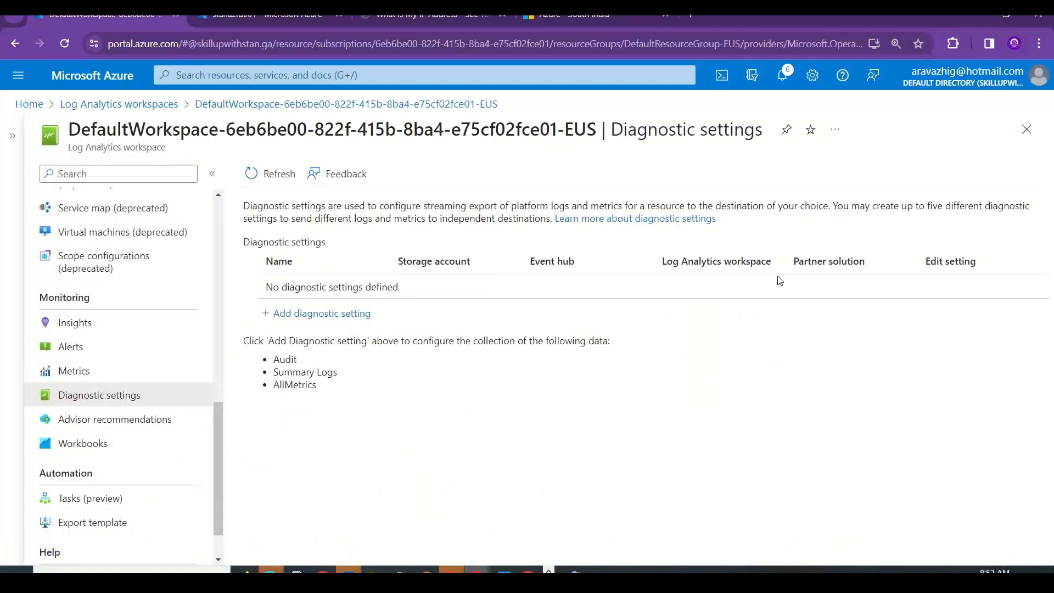
{"action": "left_click", "coordinate": [1025, 129]}
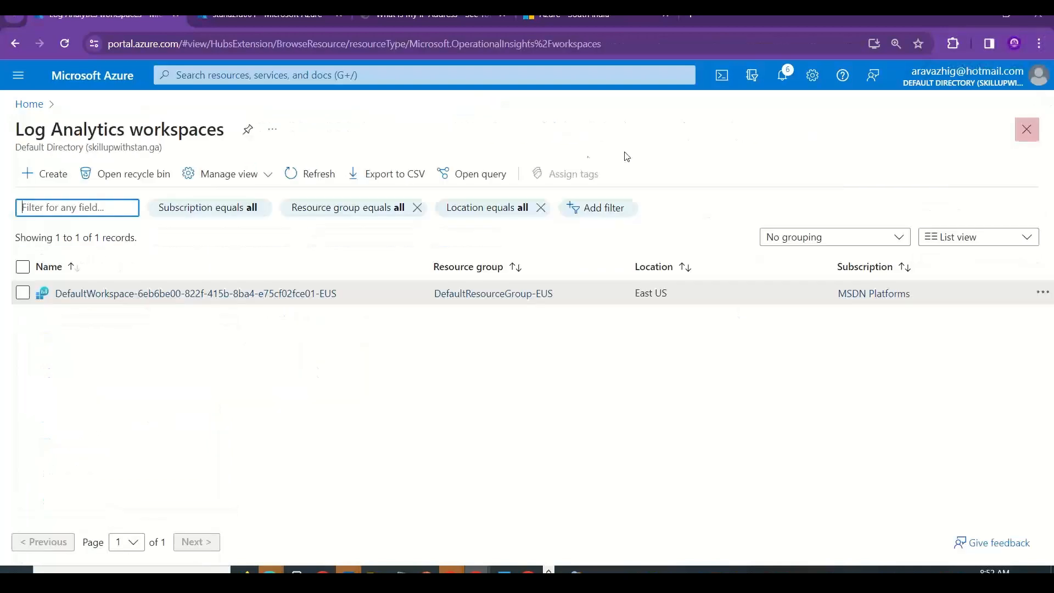
{"action": "left_click", "coordinate": [30, 105]}
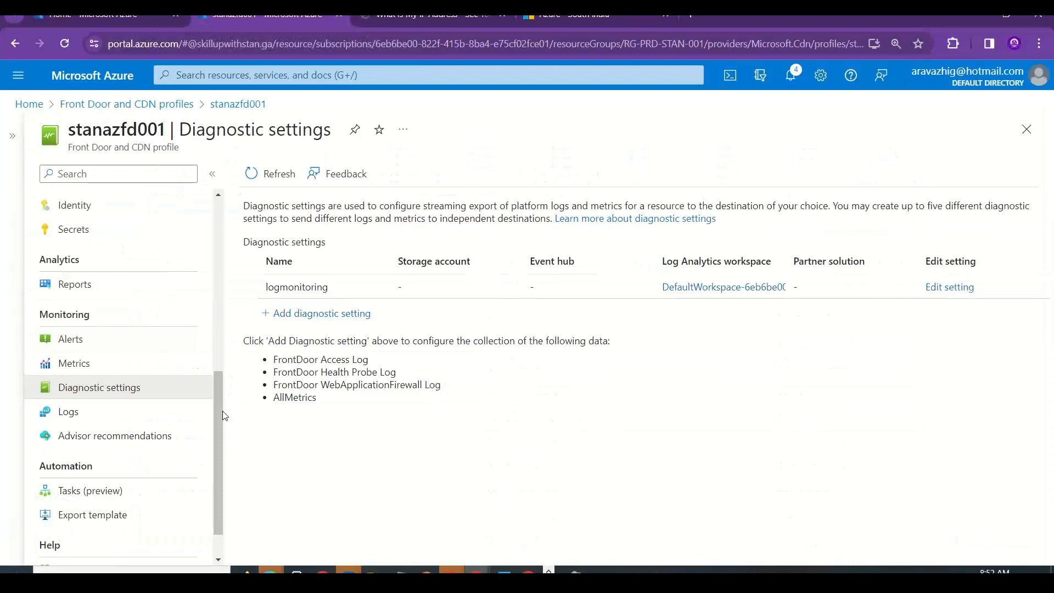
Open the workspace linked to stanazfd001's logmonitoring setting, view its logs, and dismiss the welcome and sample queries windows.
{"action": "scroll", "coordinate": [222, 417], "scroll_direction": "up", "scroll_amount": 2}
{"action": "scroll", "coordinate": [222, 417], "scroll_direction": "down", "scroll_amount": 3}
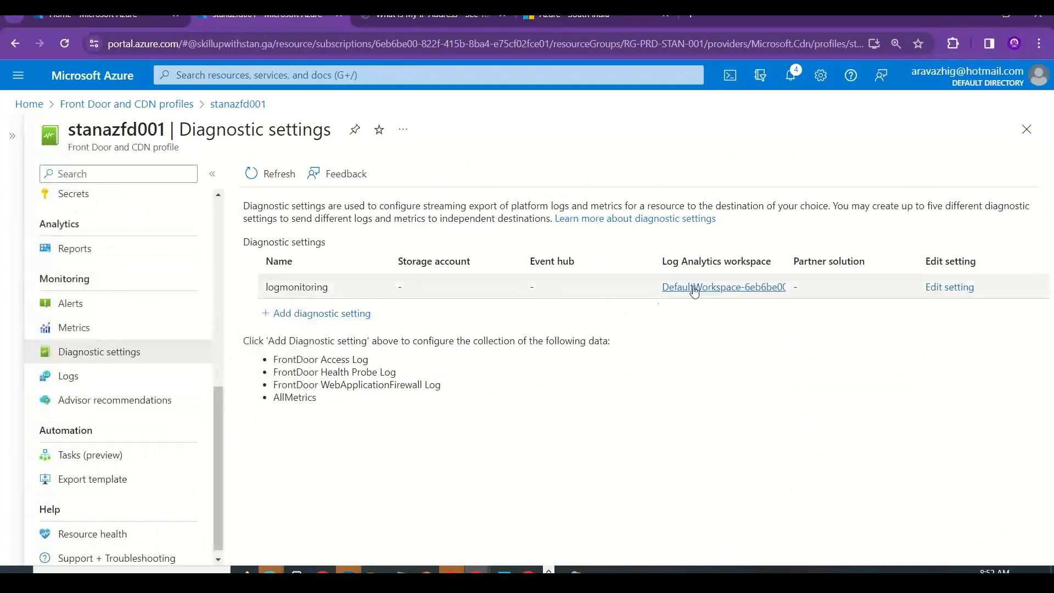
{"action": "left_click", "coordinate": [735, 290]}
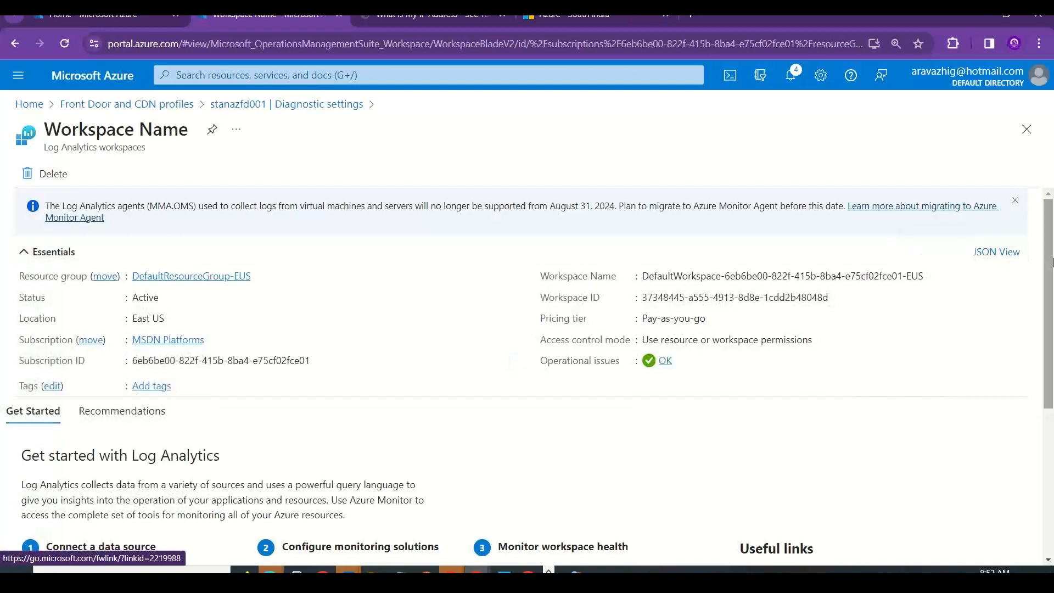
{"action": "left_click_drag", "start_coordinate": [1052, 229], "coordinate": [1052, 390]}
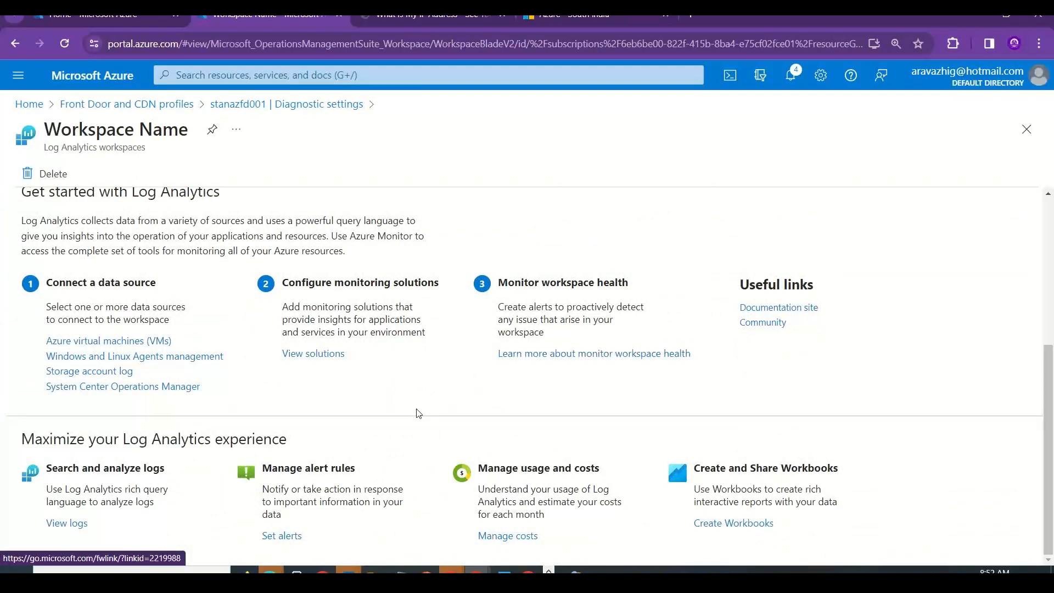
{"action": "left_click", "coordinate": [66, 524]}
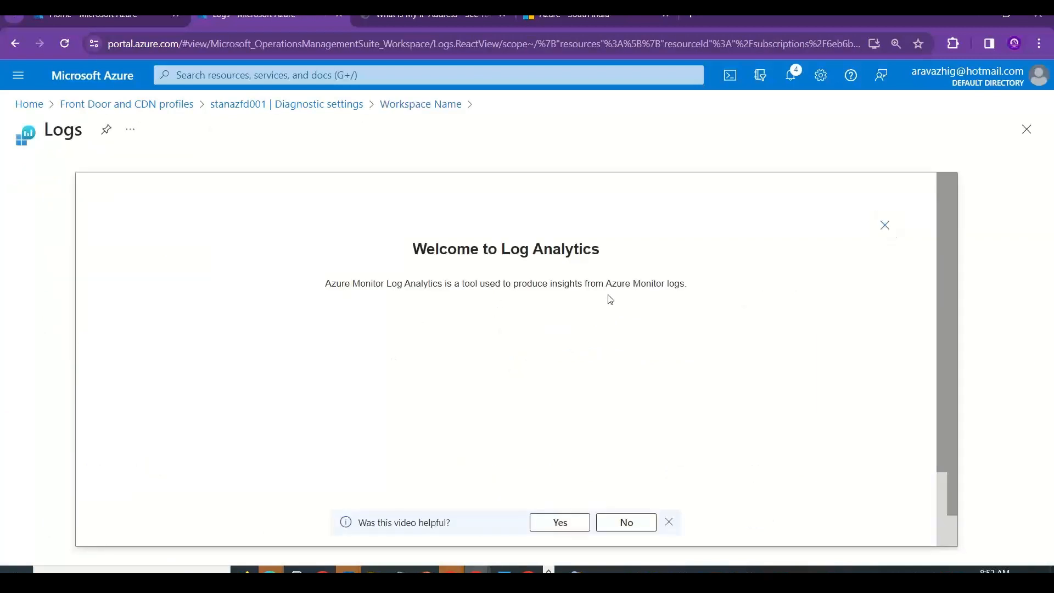
{"action": "left_click", "coordinate": [884, 225]}
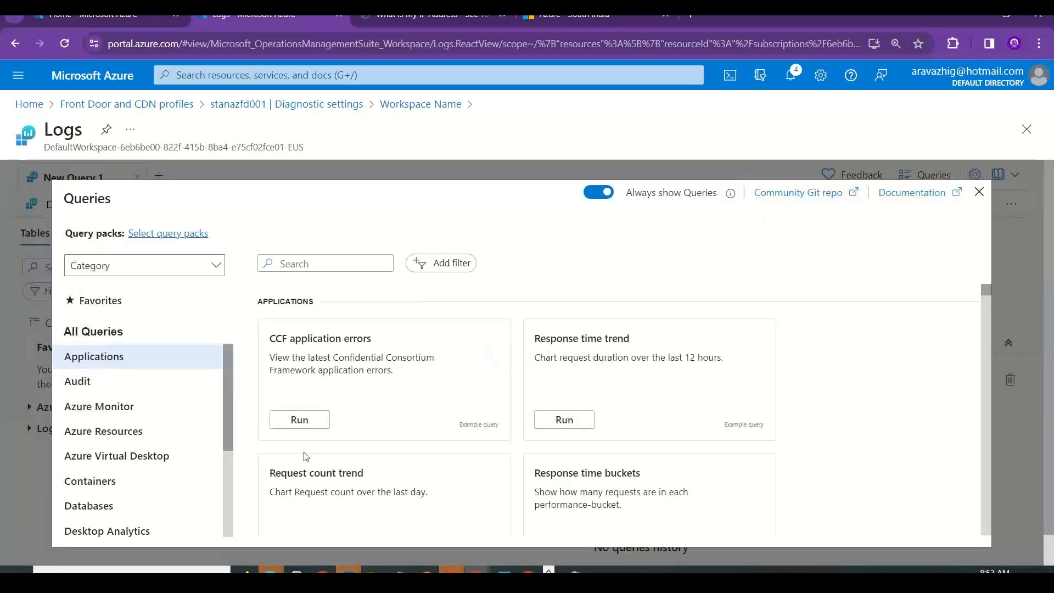
{"action": "left_click", "coordinate": [978, 192]}
Enter the query AzureDiagnostics in the log query editor and run it.
{"action": "type", "text": "Az"}
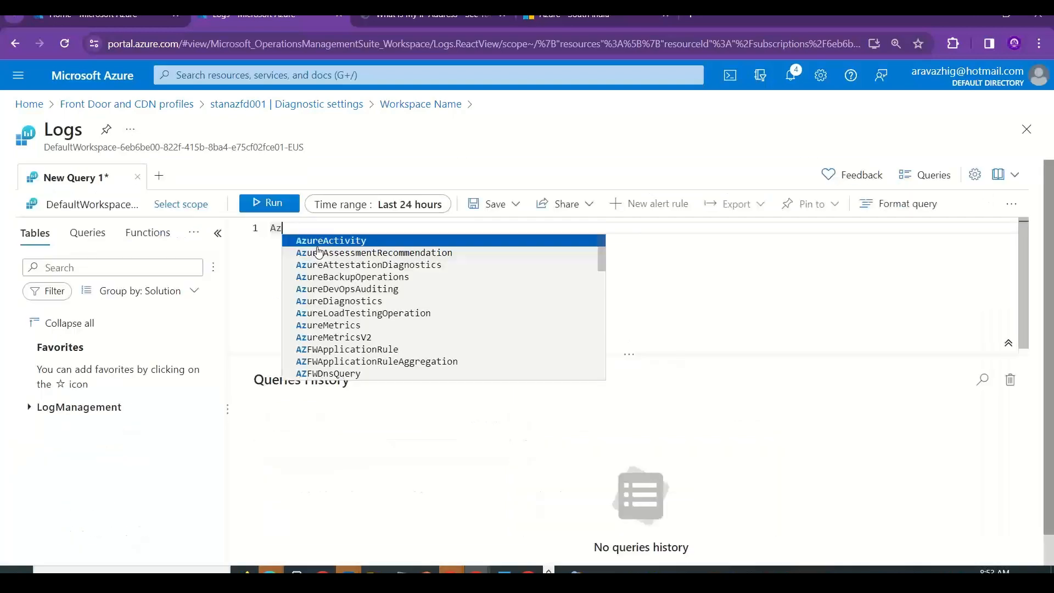
{"action": "type", "text": "ureDi"}
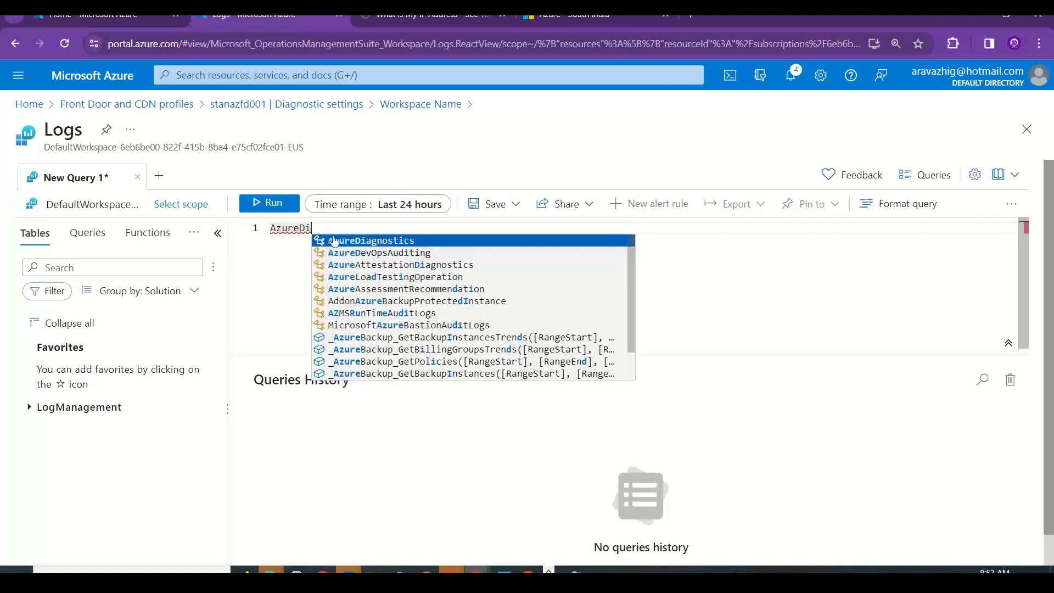
{"action": "left_click", "coordinate": [333, 240]}
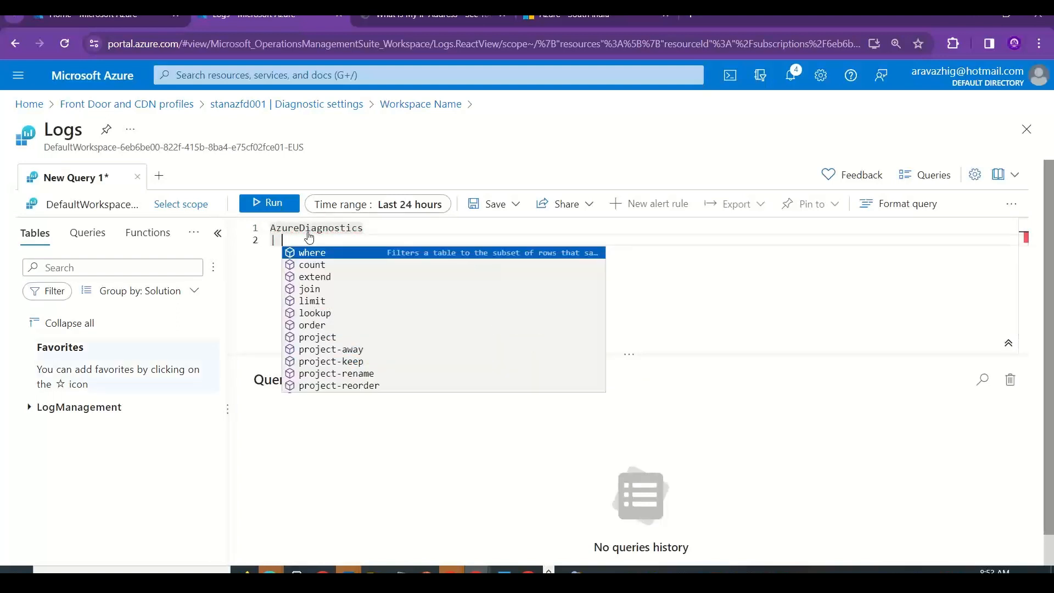
{"action": "key", "text": "BackSpace"}
{"action": "key", "text": "BackSpace"}
{"action": "key", "text": "BackSpace"}
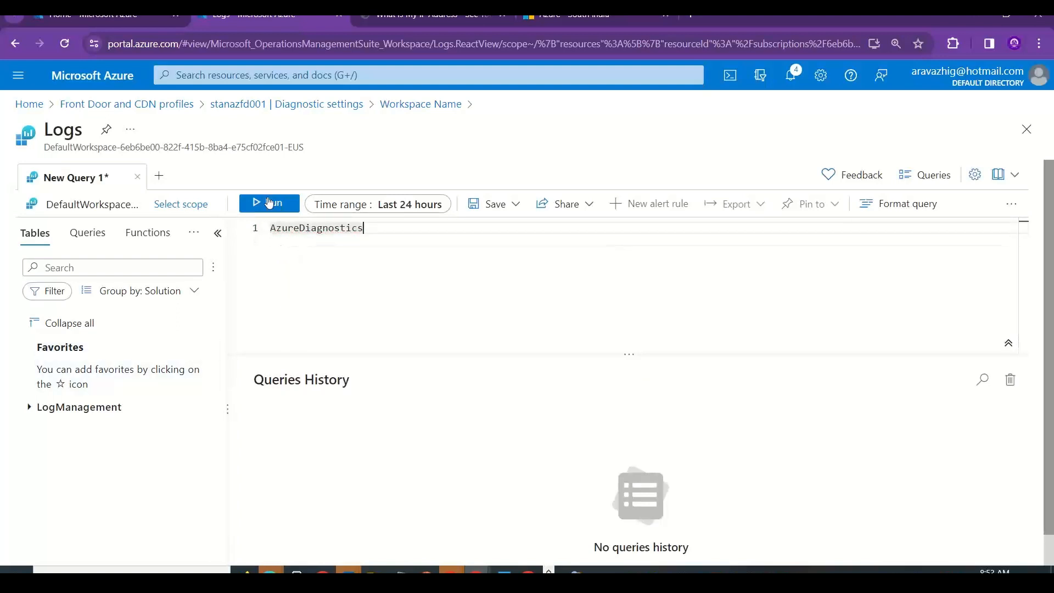
{"action": "left_click", "coordinate": [269, 202]}
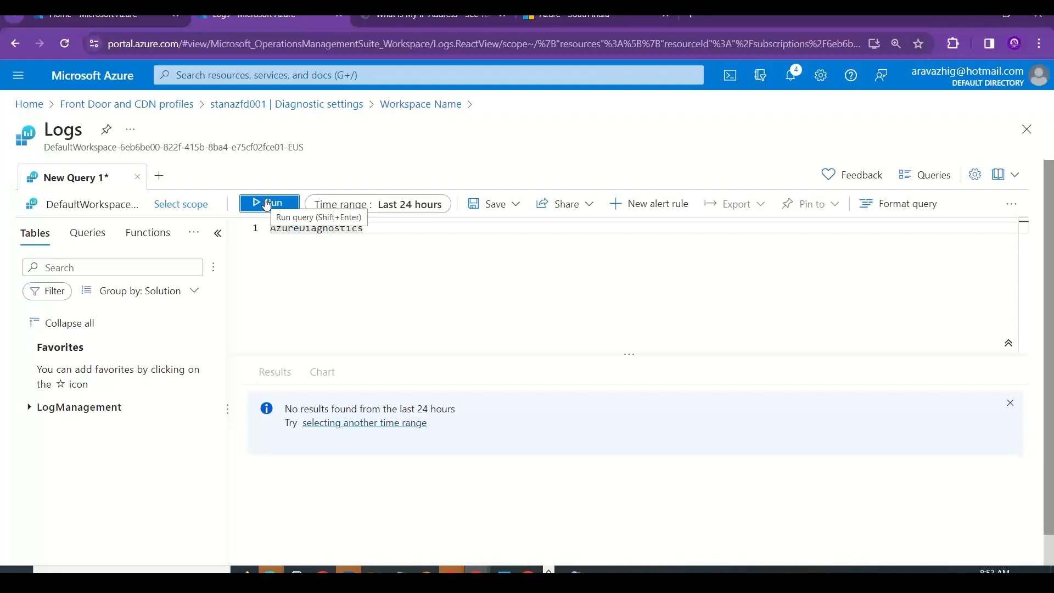
Close the time range help page and set the query's time range to Last 30 minutes.
{"action": "left_click", "coordinate": [398, 424]}
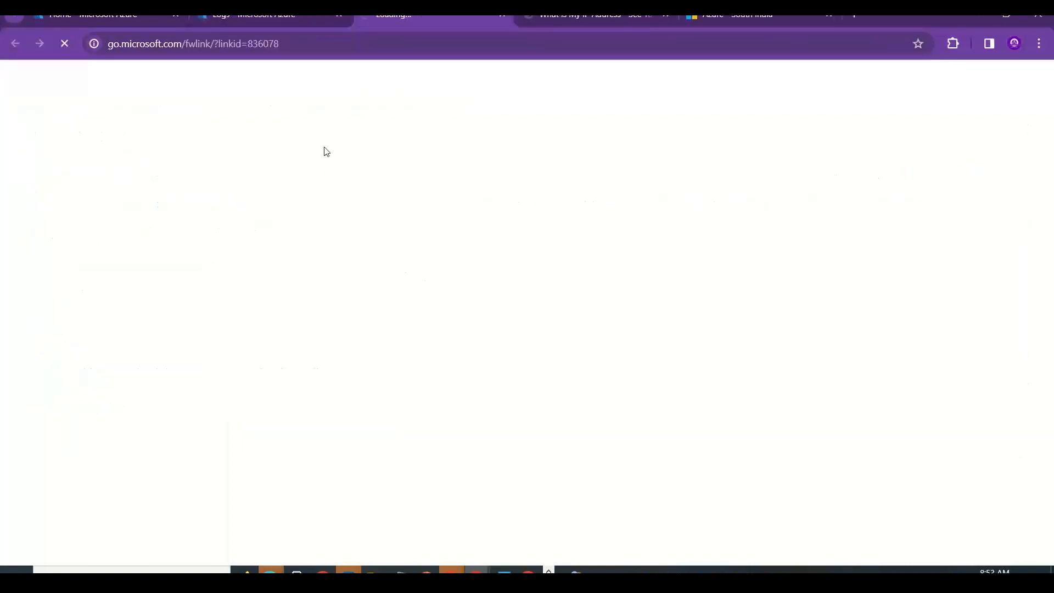
{"action": "key", "text": "ctrl+w"}
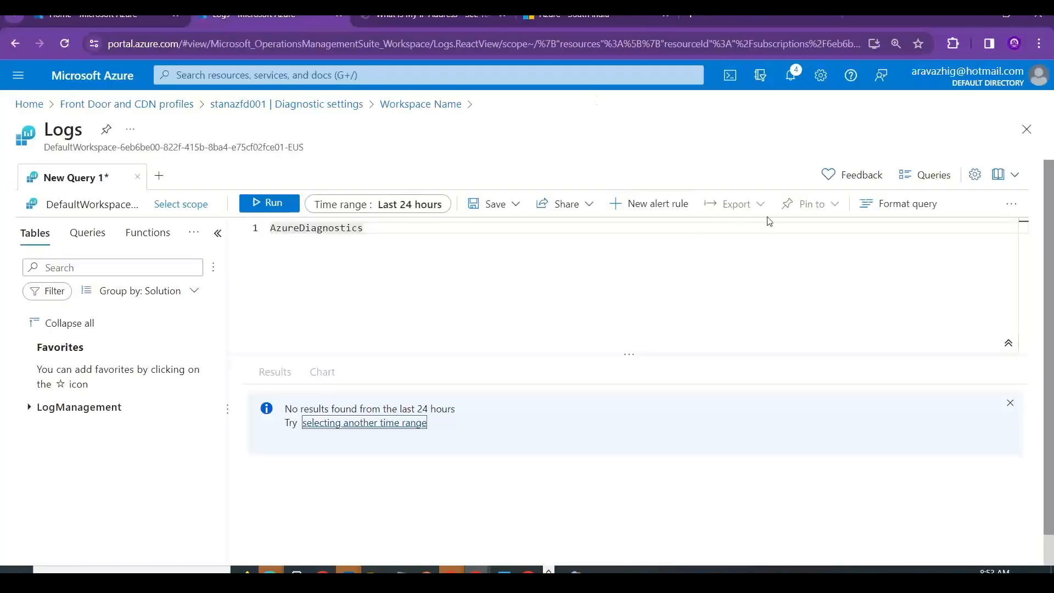
{"action": "left_click", "coordinate": [380, 209]}
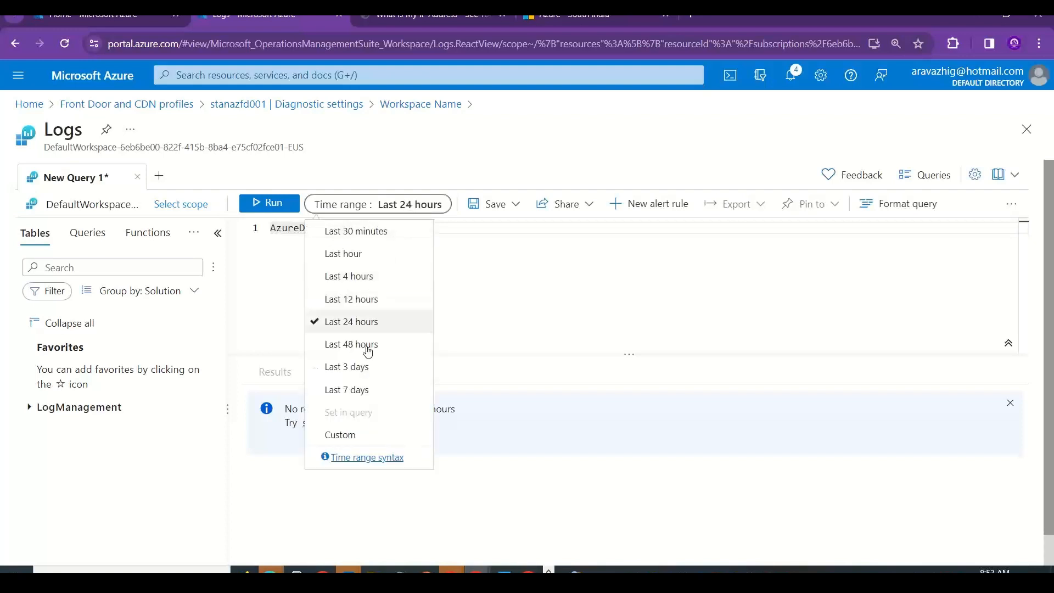
{"action": "left_click", "coordinate": [342, 231]}
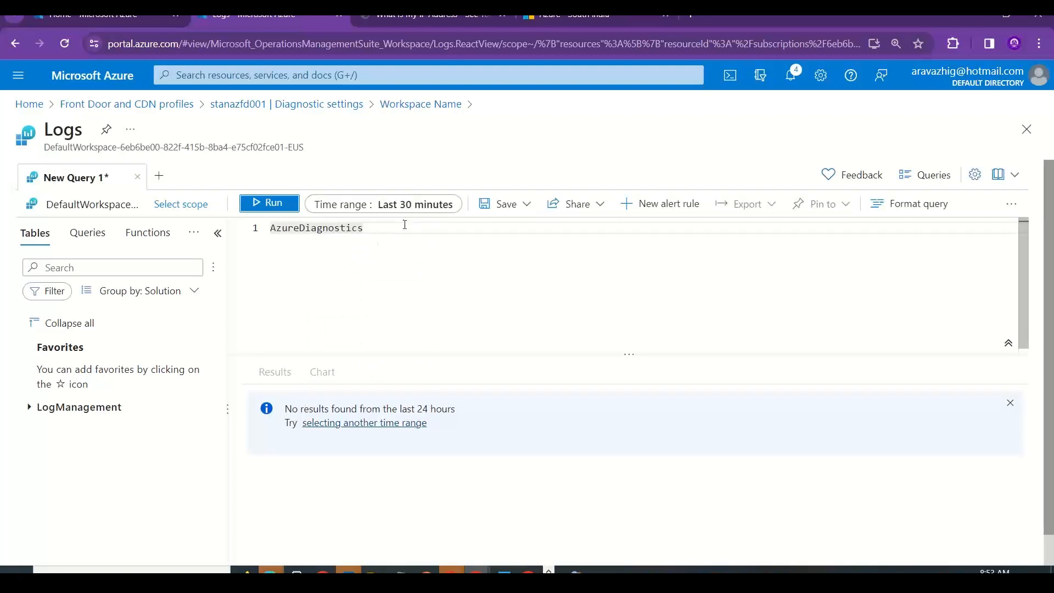
Open the stanazfd001 profile from the Front Door and CDN profiles and review its endpoint, security policy and origin group properties.
{"action": "left_click", "coordinate": [90, 15]}
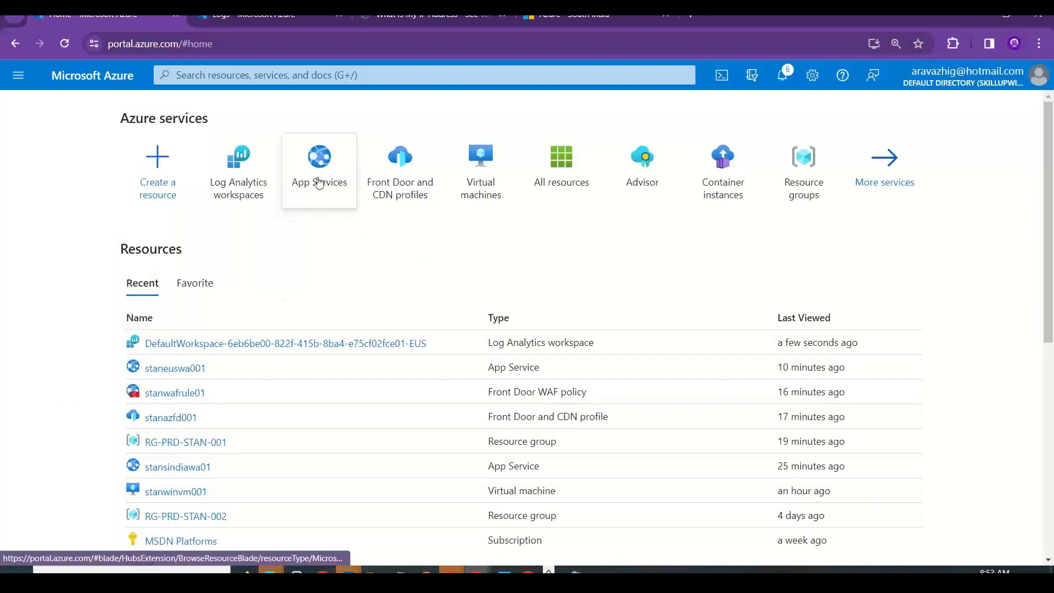
{"action": "left_click", "coordinate": [377, 181]}
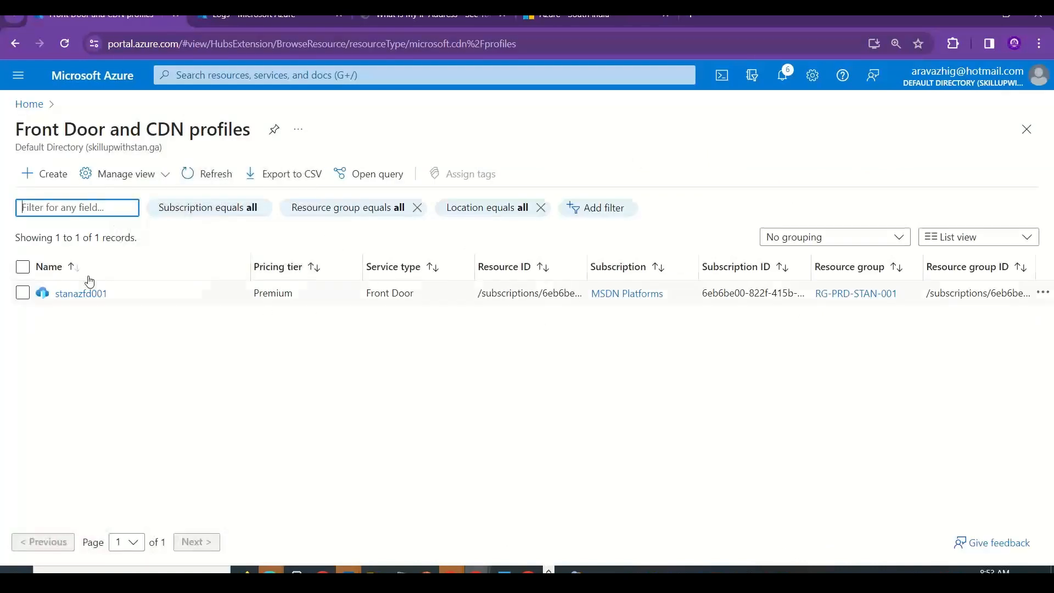
{"action": "left_click", "coordinate": [83, 291]}
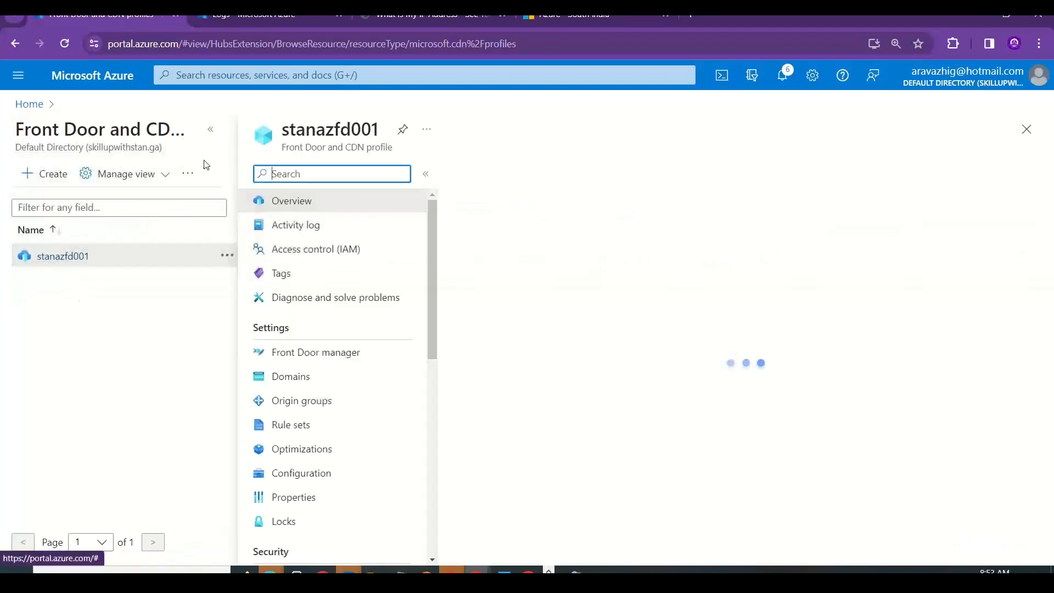
{"action": "left_click", "coordinate": [211, 131]}
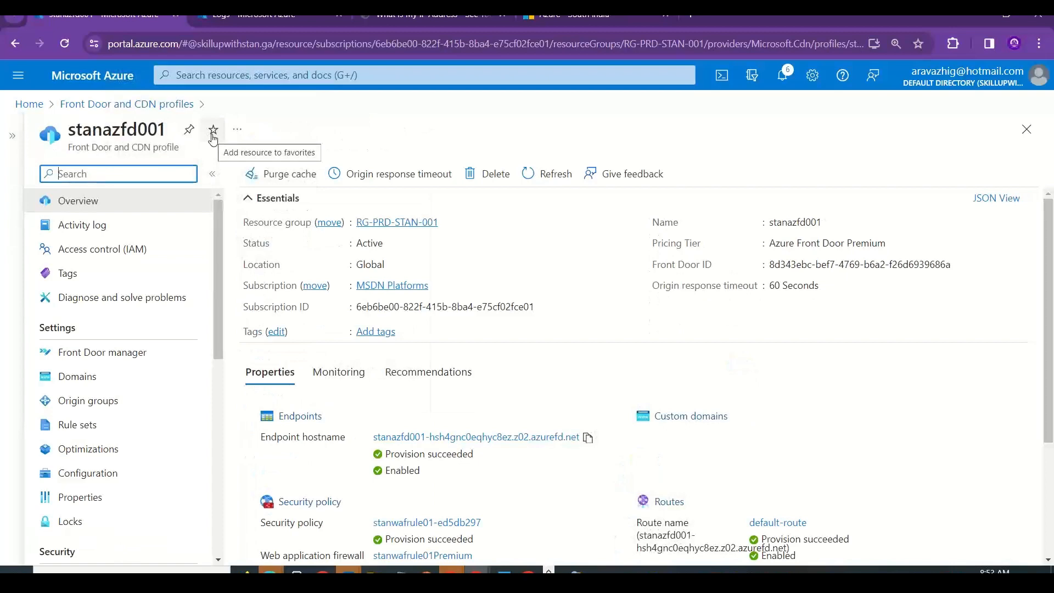
{"action": "left_click", "coordinate": [980, 312]}
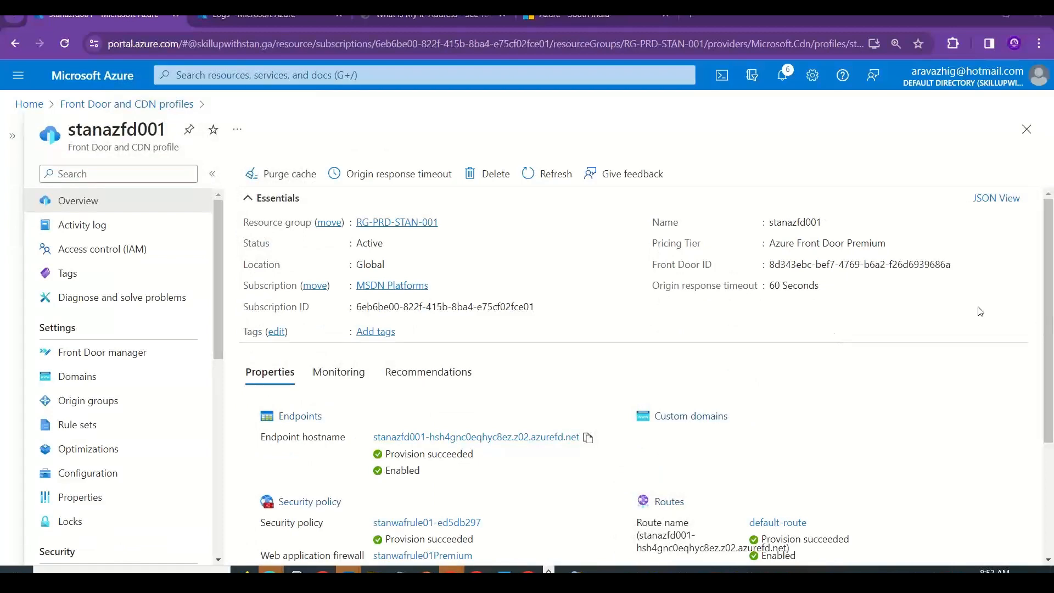
{"action": "left_click_drag", "start_coordinate": [1051, 295], "coordinate": [1052, 394]}
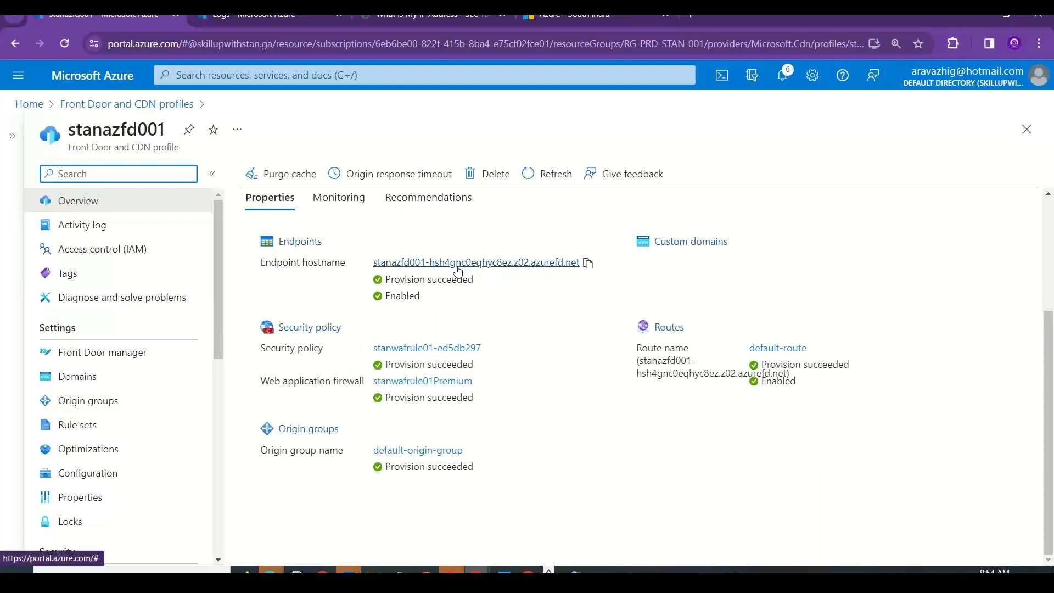
Look through stanazfd001's Configuration, Properties and Front Door manager pages.
{"action": "left_click", "coordinate": [68, 477]}
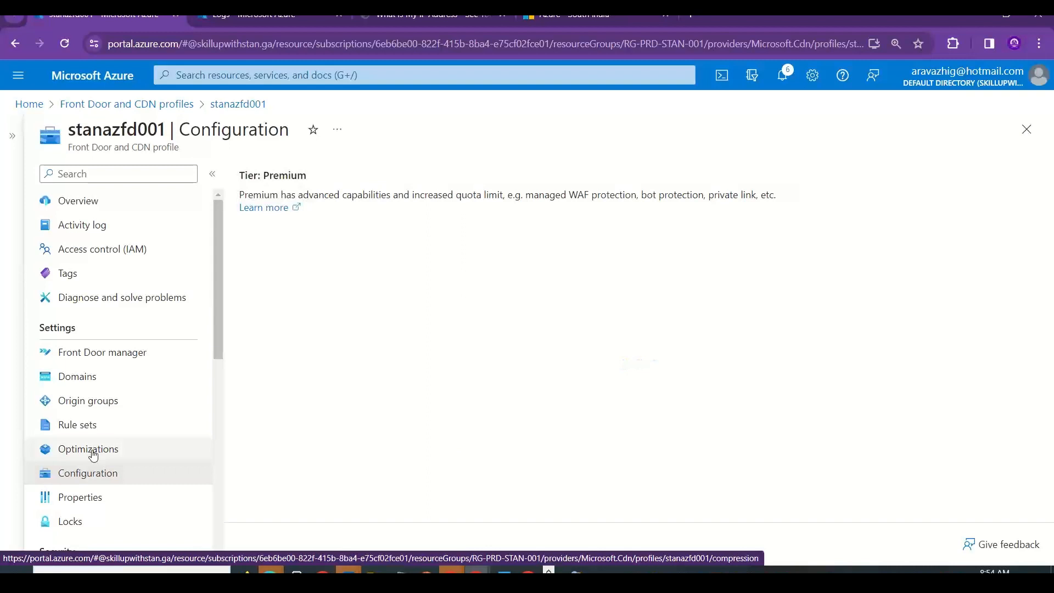
{"action": "left_click", "coordinate": [78, 496]}
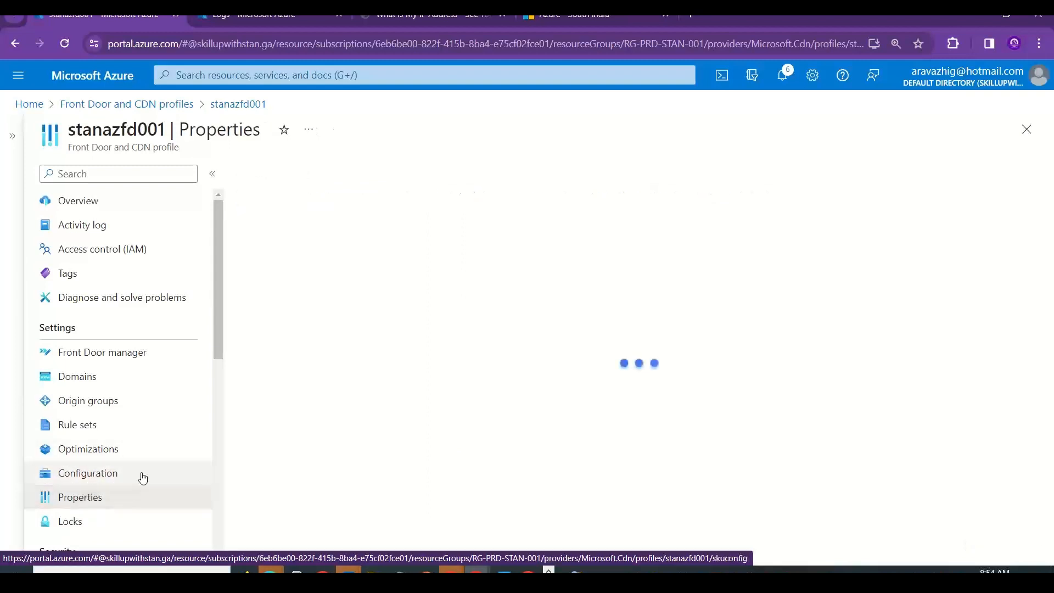
{"action": "left_click_drag", "start_coordinate": [218, 341], "coordinate": [220, 364]}
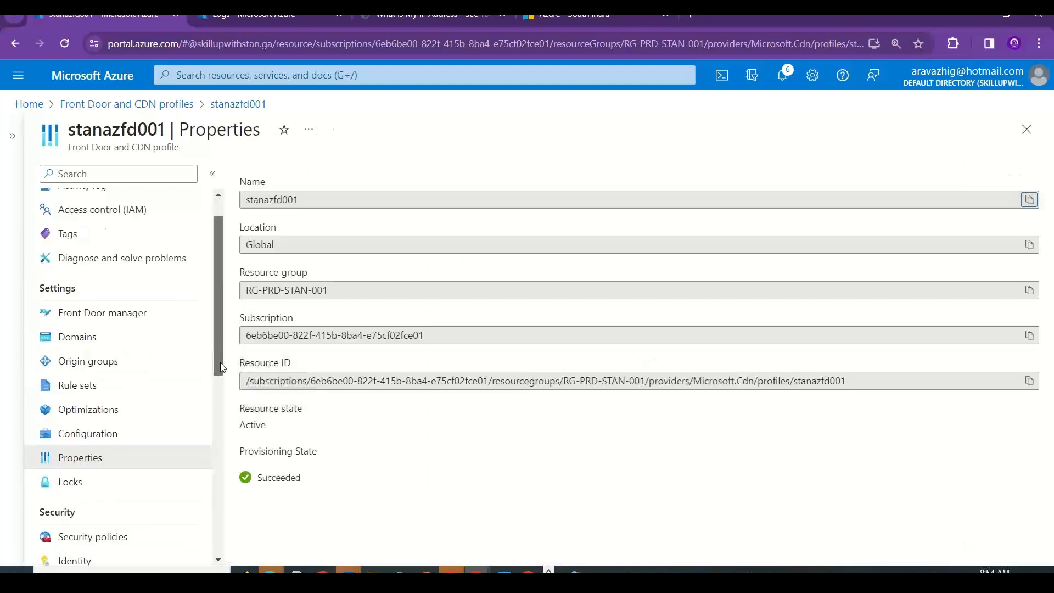
{"action": "left_click", "coordinate": [116, 310]}
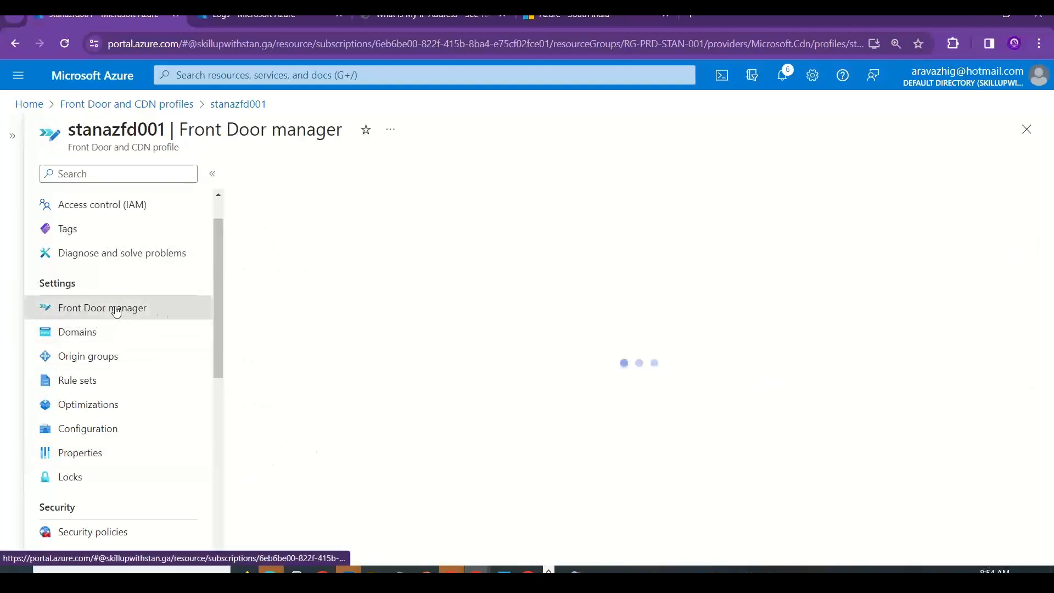
{"action": "left_click_drag", "start_coordinate": [221, 327], "coordinate": [219, 399]}
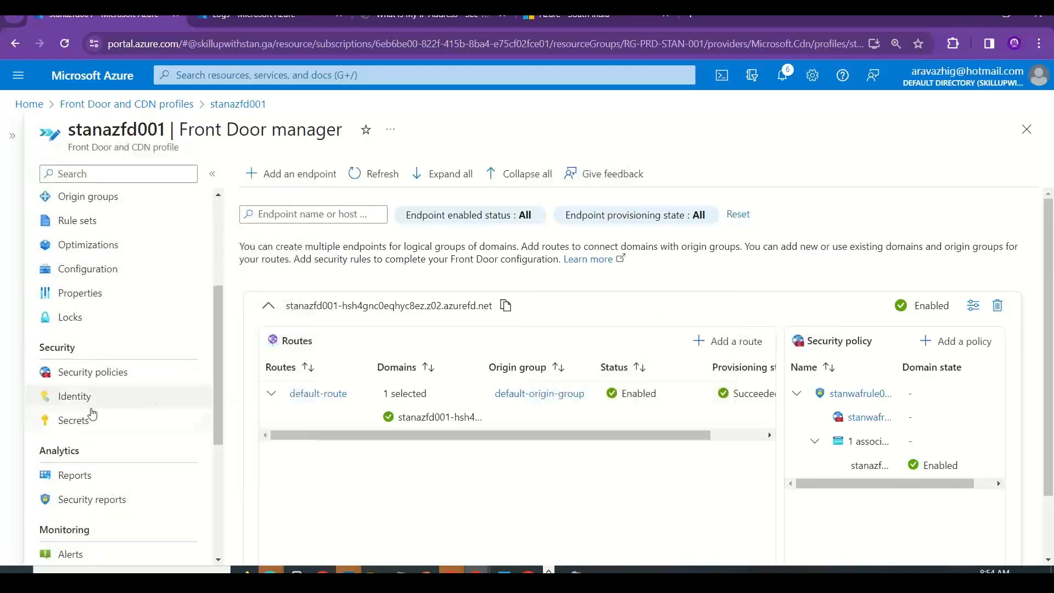
Open the stanwafrule01Premium WAF policy from stanazfd001's security policies and switch it to prevention mode.
{"action": "left_click", "coordinate": [125, 375]}
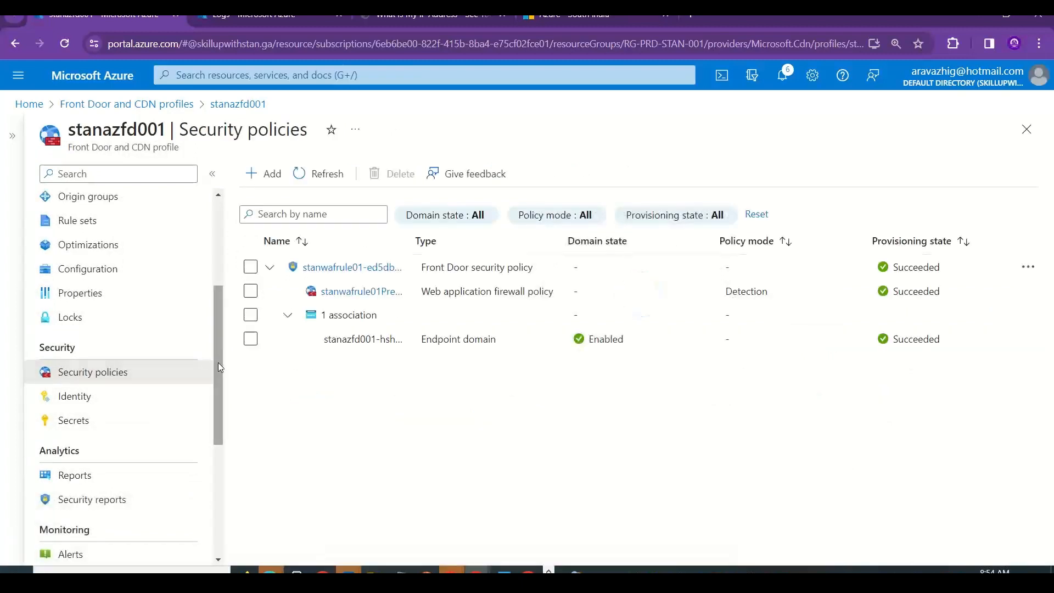
{"action": "left_click", "coordinate": [351, 291]}
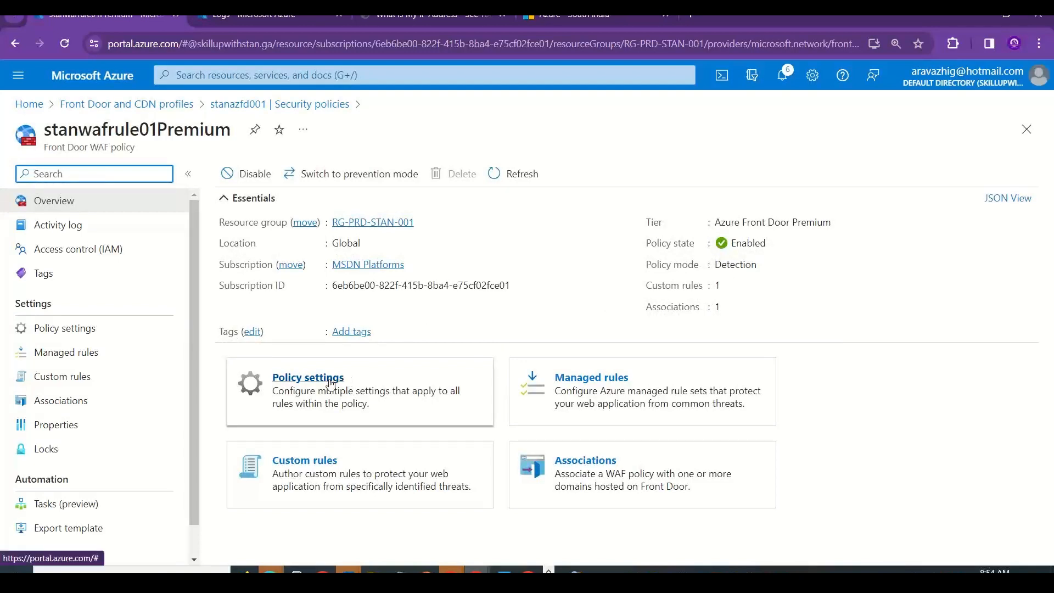
{"action": "left_click", "coordinate": [340, 174]}
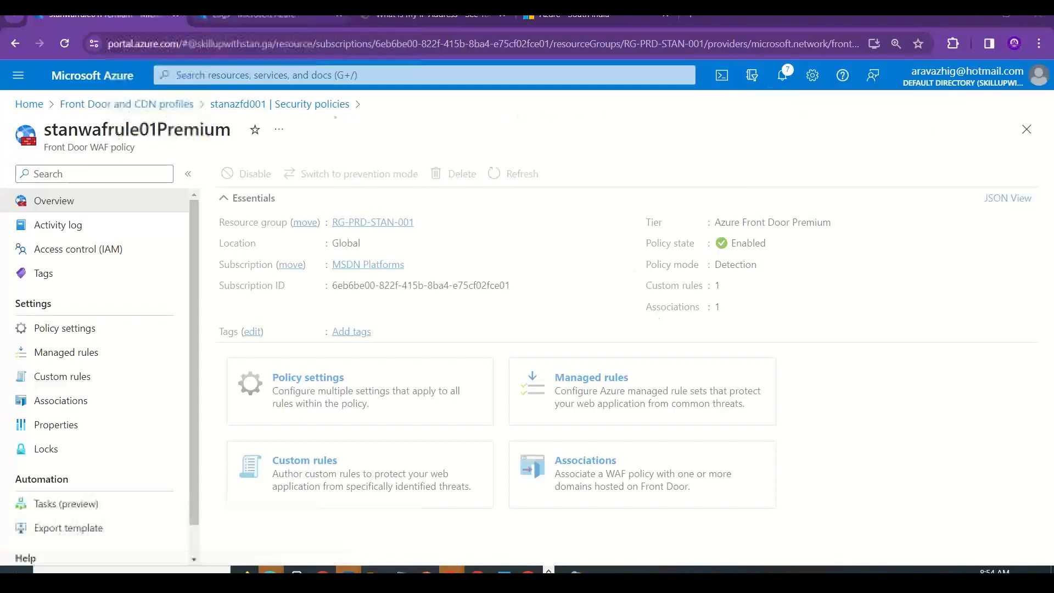
Run the AzureDiagnostics query again over the last 30 minutes, and return to the WAF policy overview.
{"action": "left_click", "coordinate": [242, 16]}
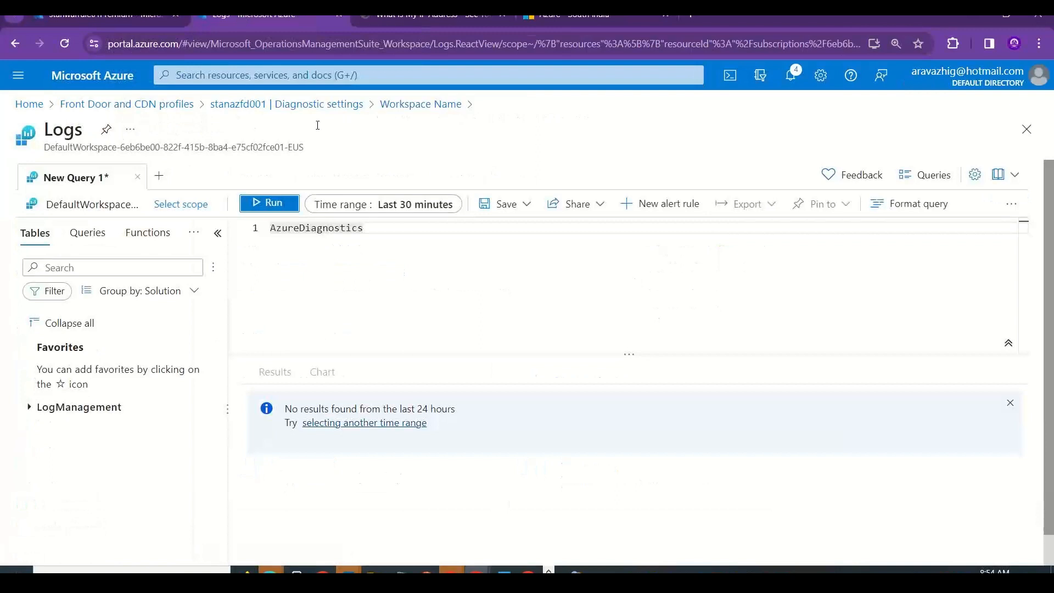
{"action": "left_click", "coordinate": [261, 203]}
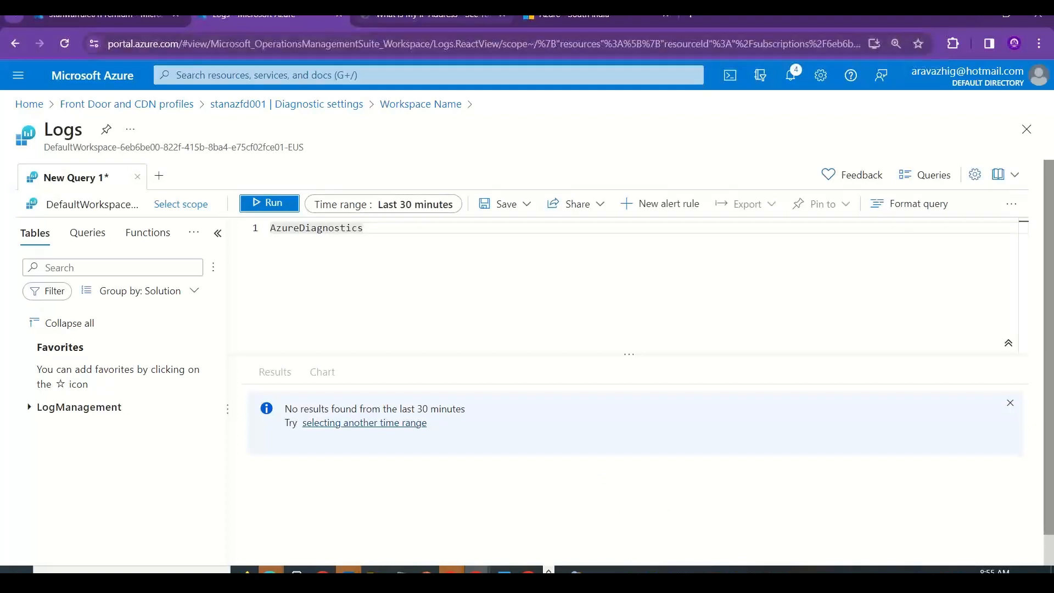
{"action": "left_click", "coordinate": [128, 16]}
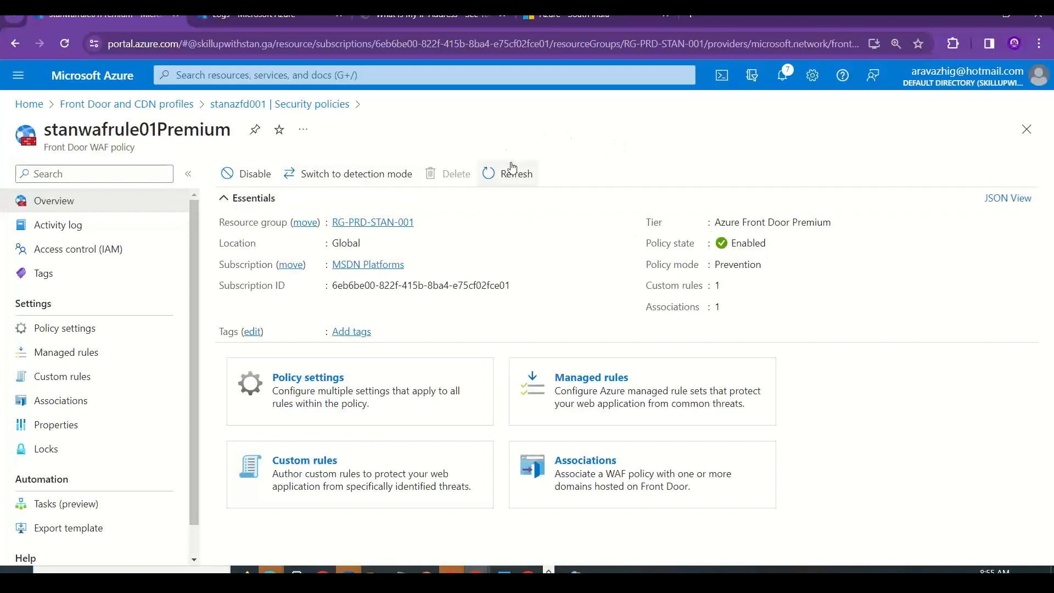
Load the Front Door endpoint site again and refresh it, and return to the workspace logs.
{"action": "left_click", "coordinate": [596, 17]}
{"action": "left_click", "coordinate": [378, 46]}
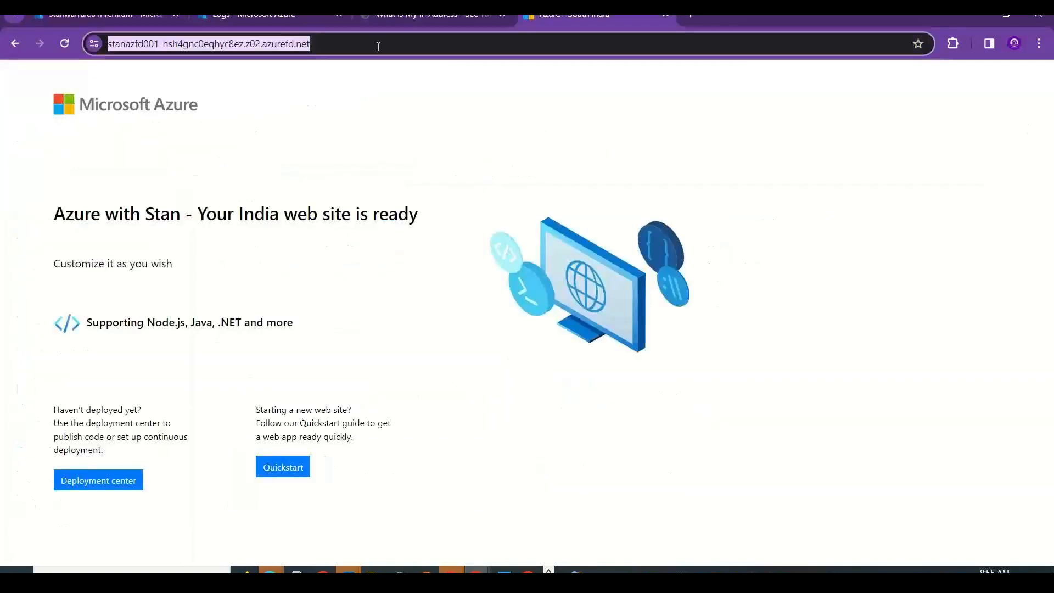
{"action": "key", "text": "Return"}
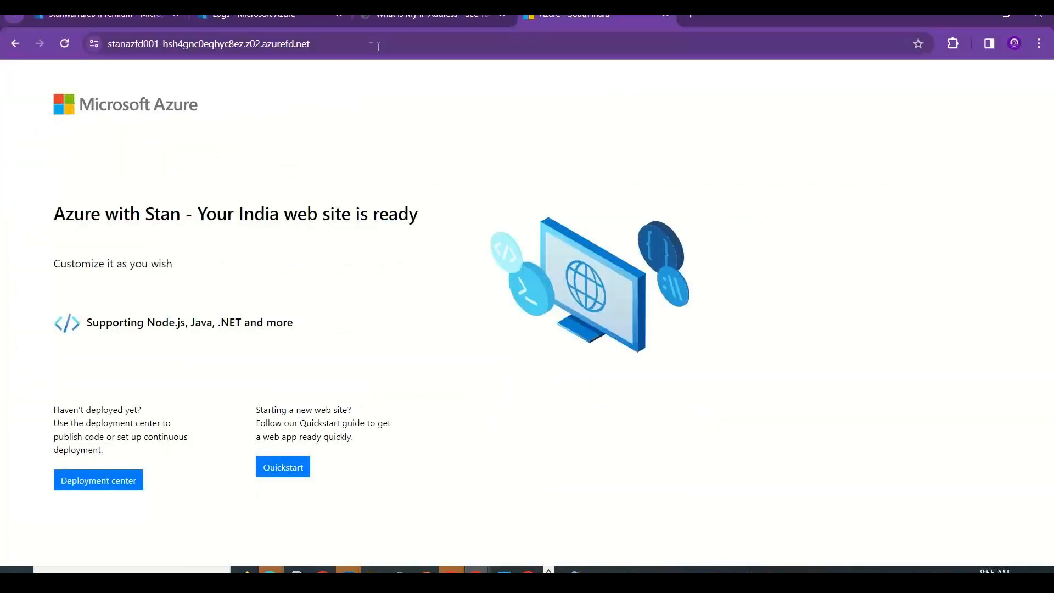
{"action": "left_click", "coordinate": [68, 44]}
{"action": "left_click", "coordinate": [242, 16]}
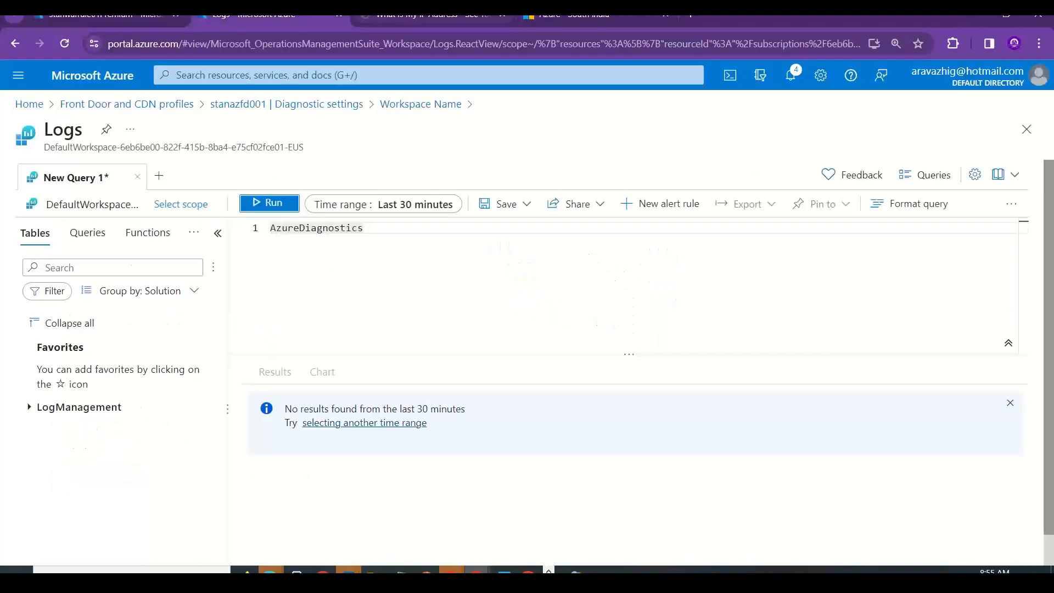
Reload whatismyipaddress.com to check the current public IP address, and switch back to the Front Door site.
{"action": "left_click", "coordinate": [431, 16]}
{"action": "left_click", "coordinate": [291, 44]}
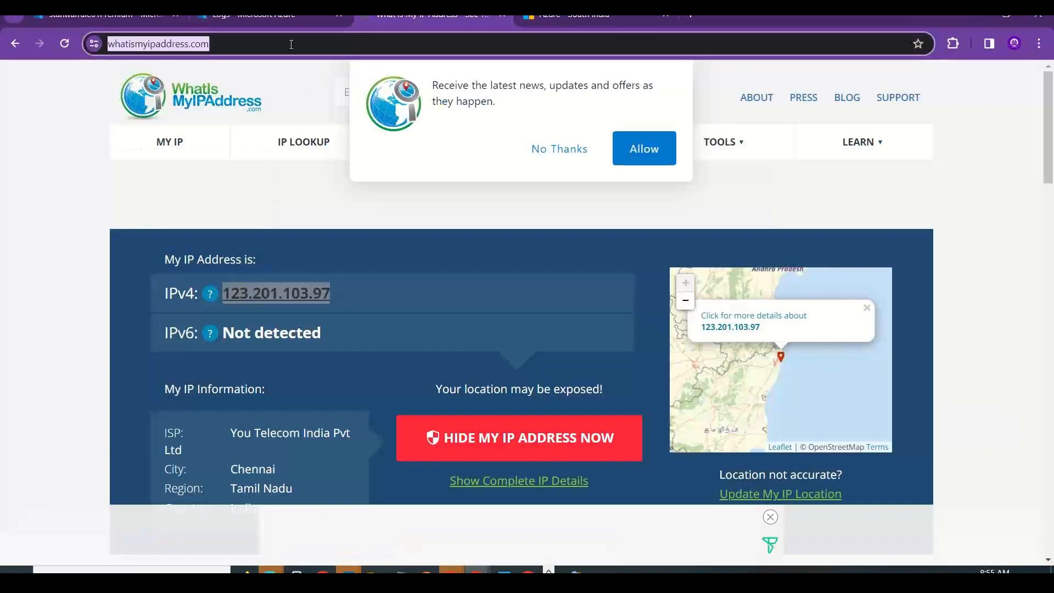
{"action": "key", "text": "Return"}
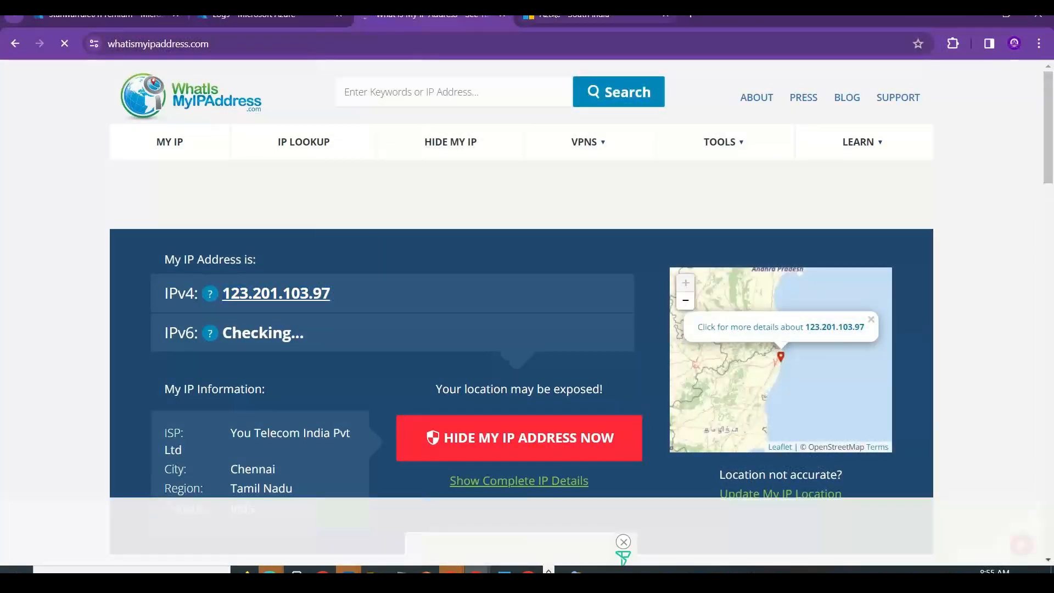
{"action": "left_click", "coordinate": [576, 15]}
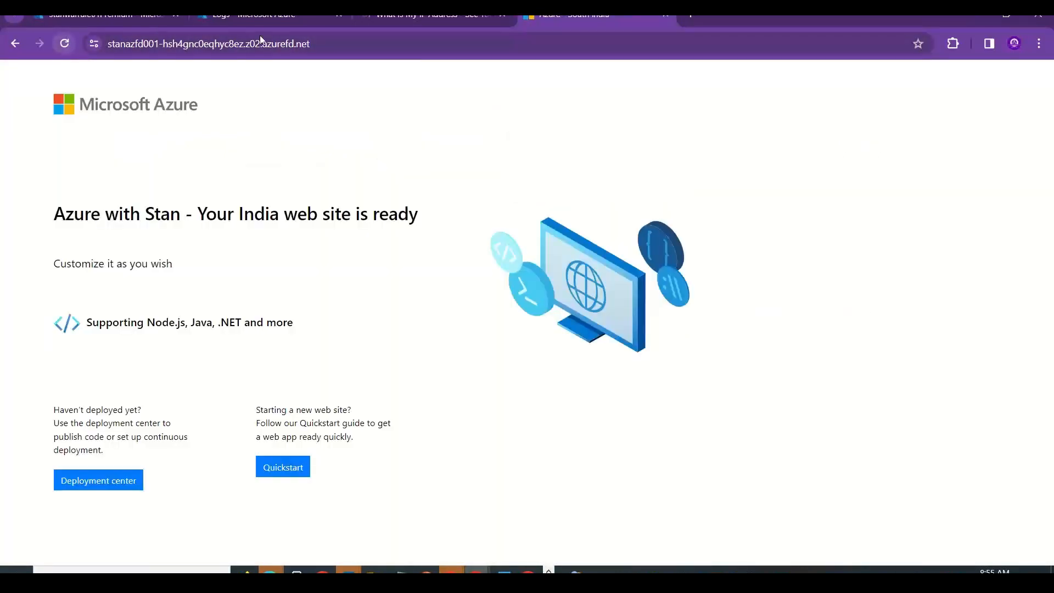
Copy the Front Door endpoint address, load it in an incognito window to test the site, and close that window.
{"action": "left_click", "coordinate": [320, 37]}
{"action": "key", "text": "ctrl+c"}
{"action": "key", "text": "BackSpace"}
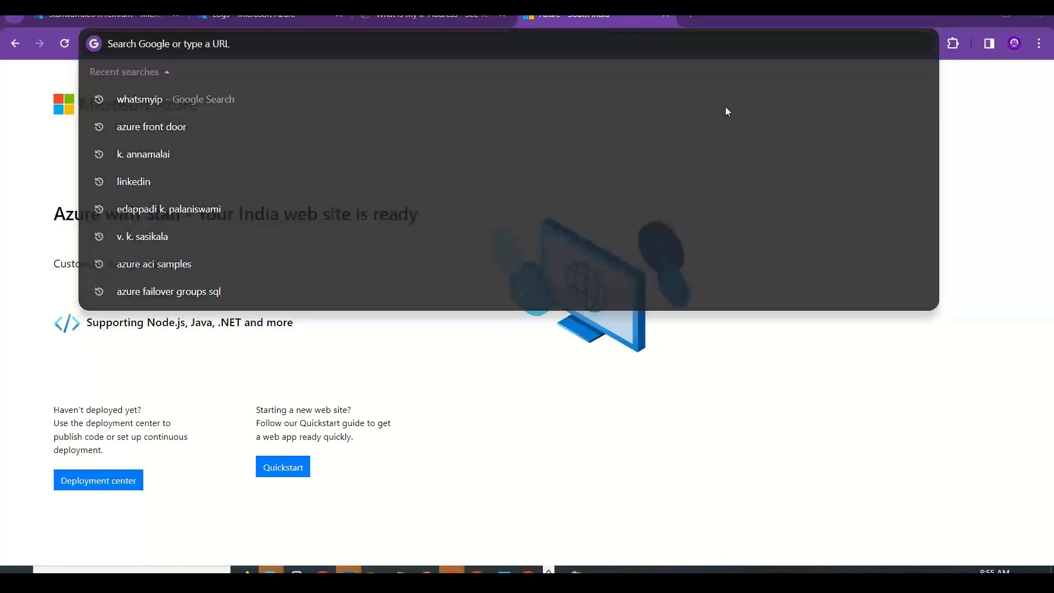
{"action": "left_click", "coordinate": [914, 361]}
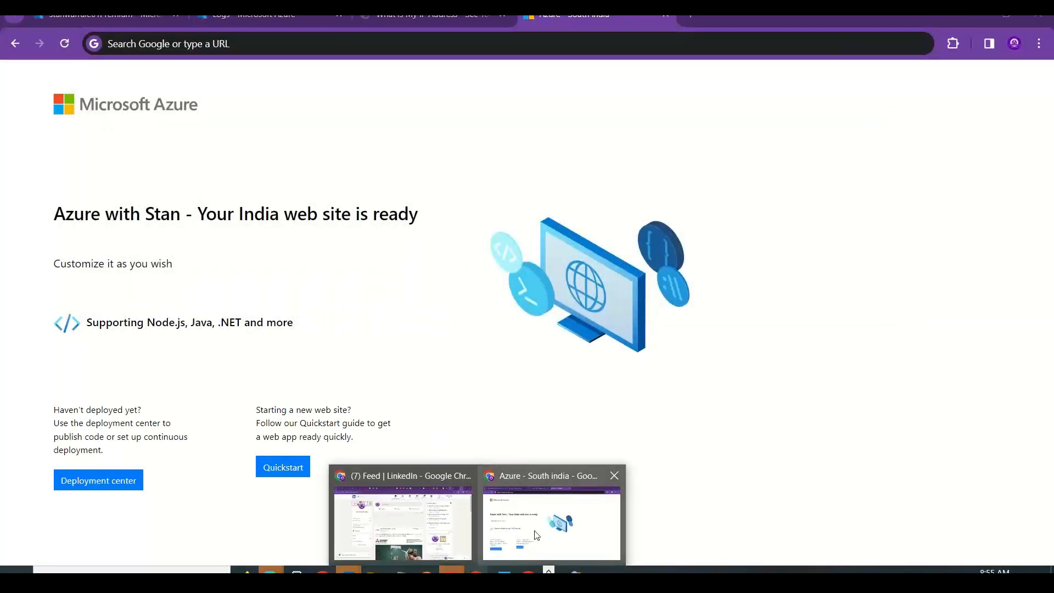
{"action": "left_click", "coordinate": [708, 42]}
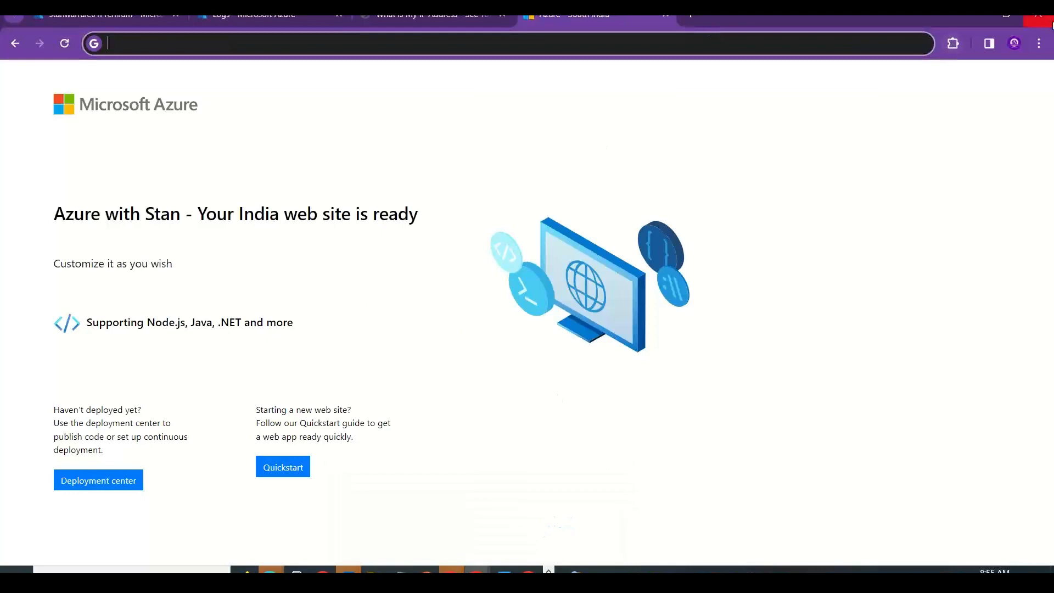
{"action": "left_click", "coordinate": [1039, 42]}
{"action": "left_click", "coordinate": [881, 111]}
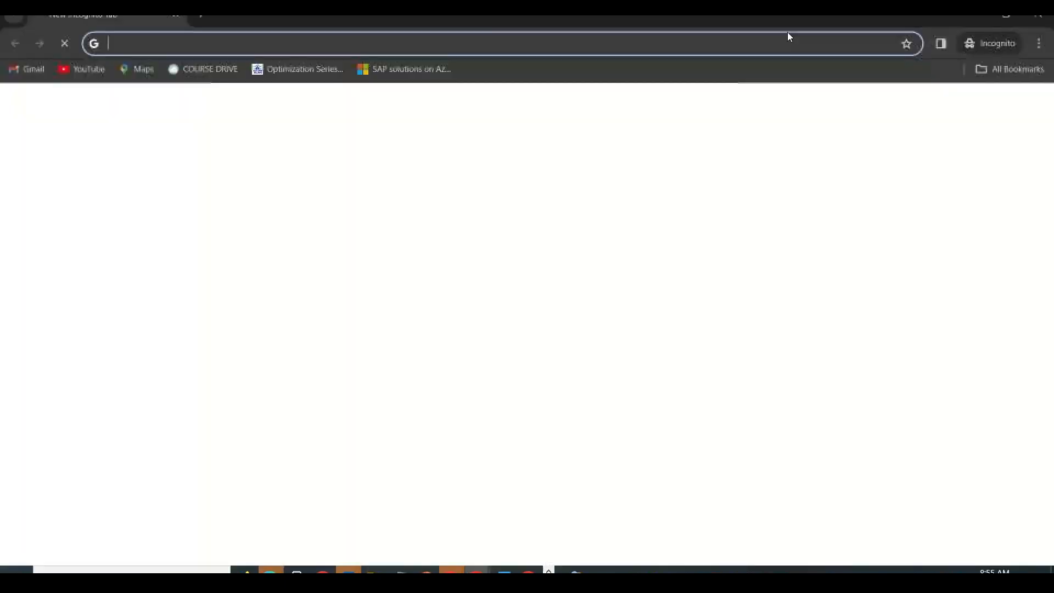
{"action": "key", "text": "ctrl+v"}
{"action": "key", "text": "Return"}
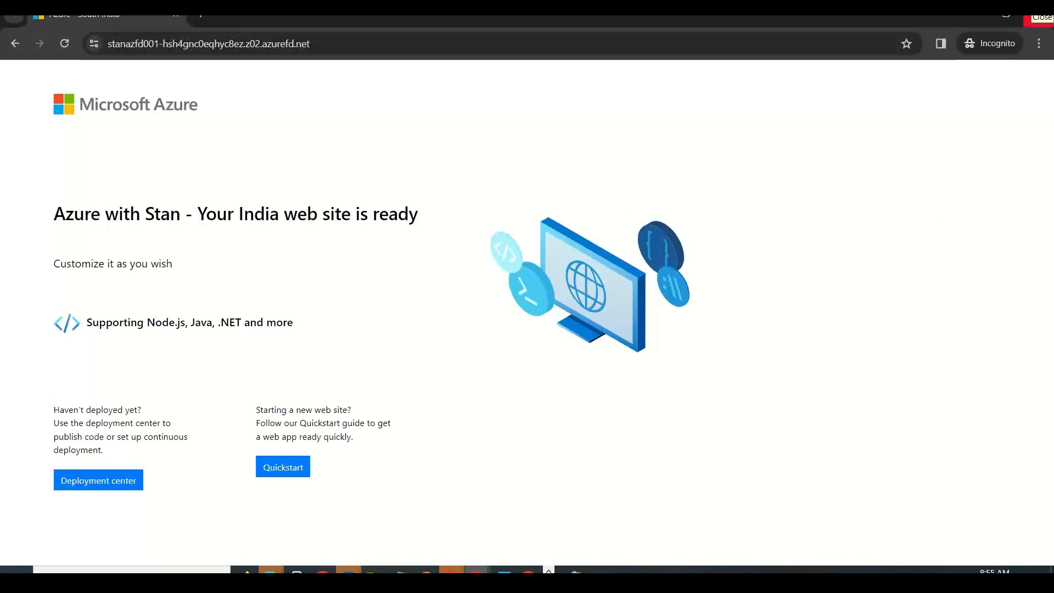
{"action": "left_click", "coordinate": [1037, 17]}
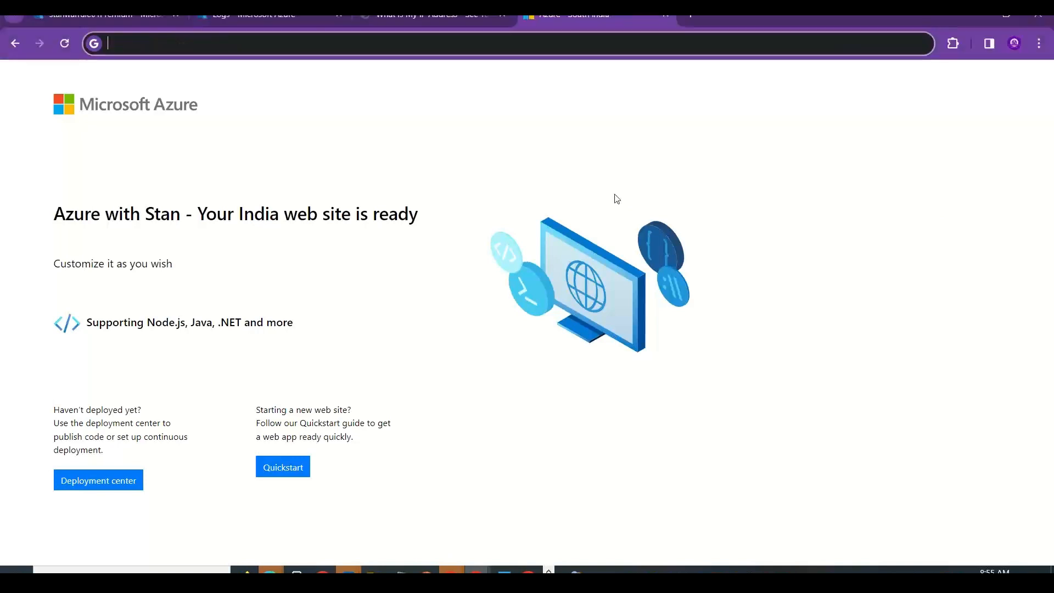
Close the Front Door site and IP address pages, and rerun the AzureDiagnostics query in the workspace logs.
{"action": "left_click", "coordinate": [665, 16]}
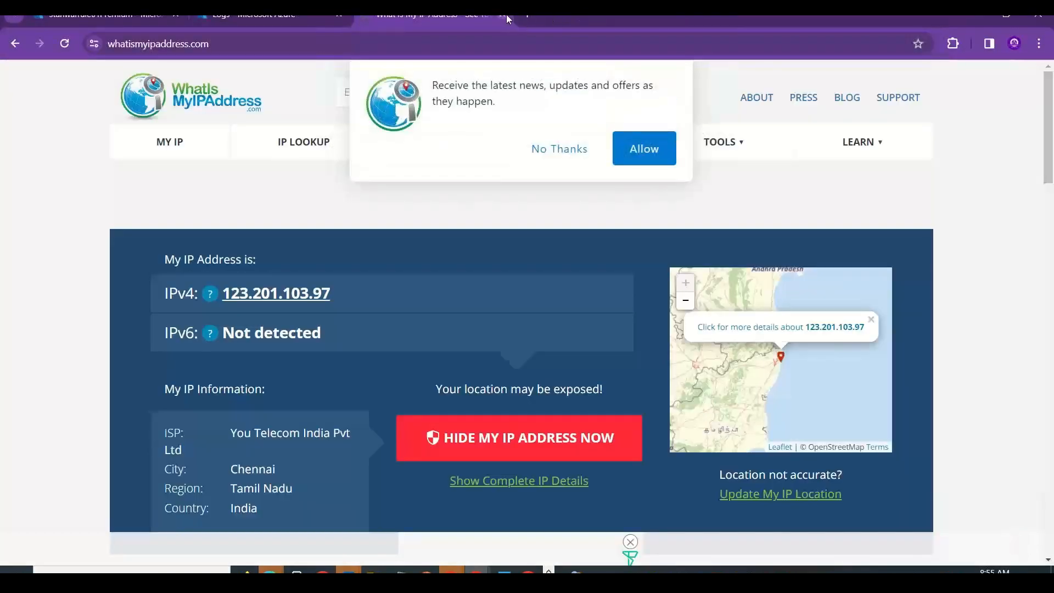
{"action": "key", "text": "ctrl+w"}
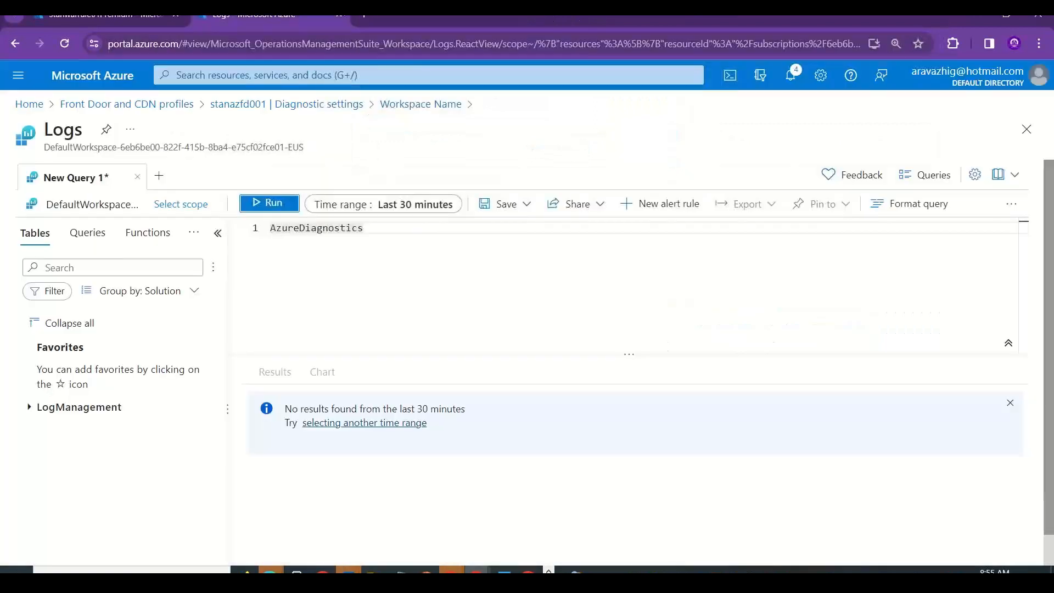
{"action": "left_click", "coordinate": [264, 202]}
Open the stanwafrule01Premium policy's managed rules and review the available default and additional rule sets and the OWASP description.
{"action": "key", "text": "ctrl+shift+Tab"}
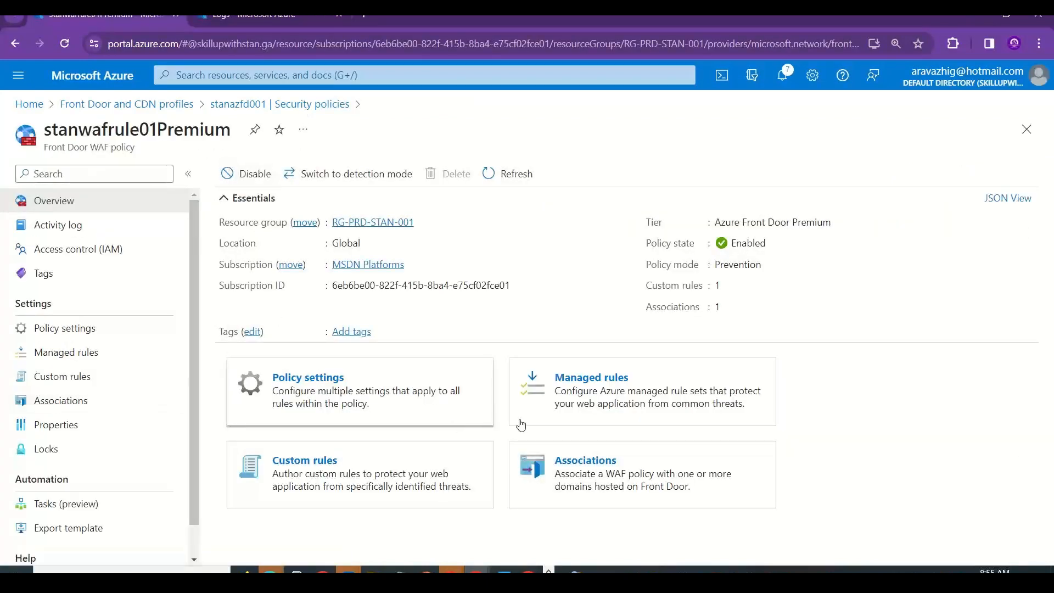
{"action": "left_click", "coordinate": [608, 382]}
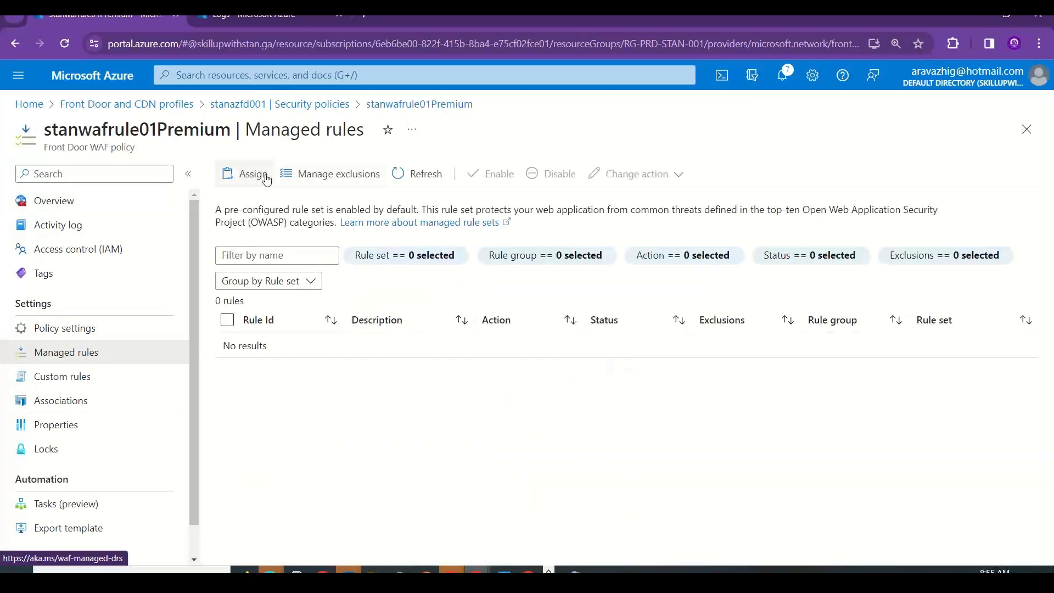
{"action": "left_click", "coordinate": [250, 173]}
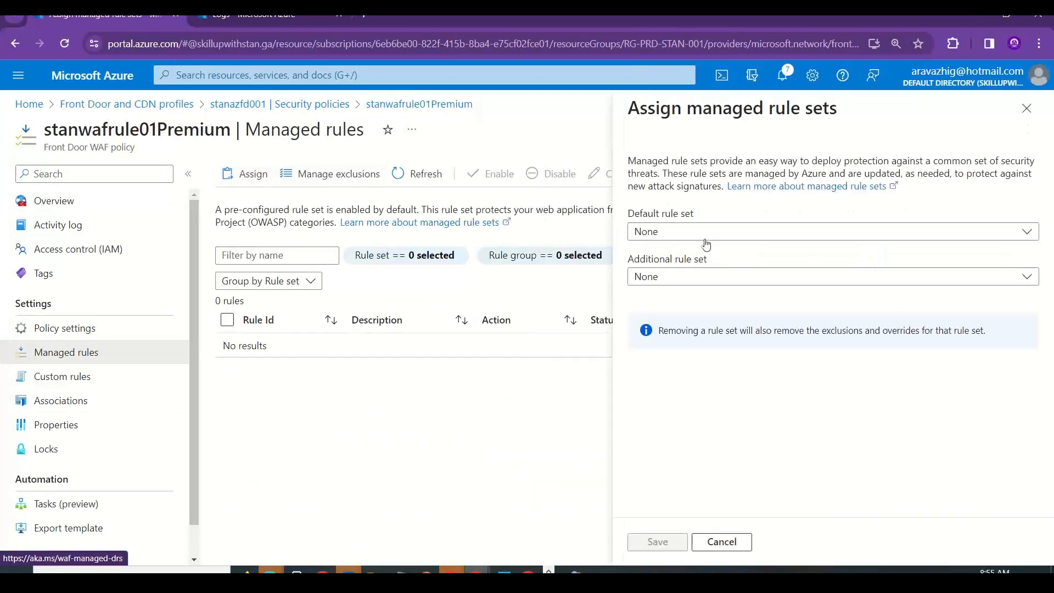
{"action": "left_click", "coordinate": [706, 236]}
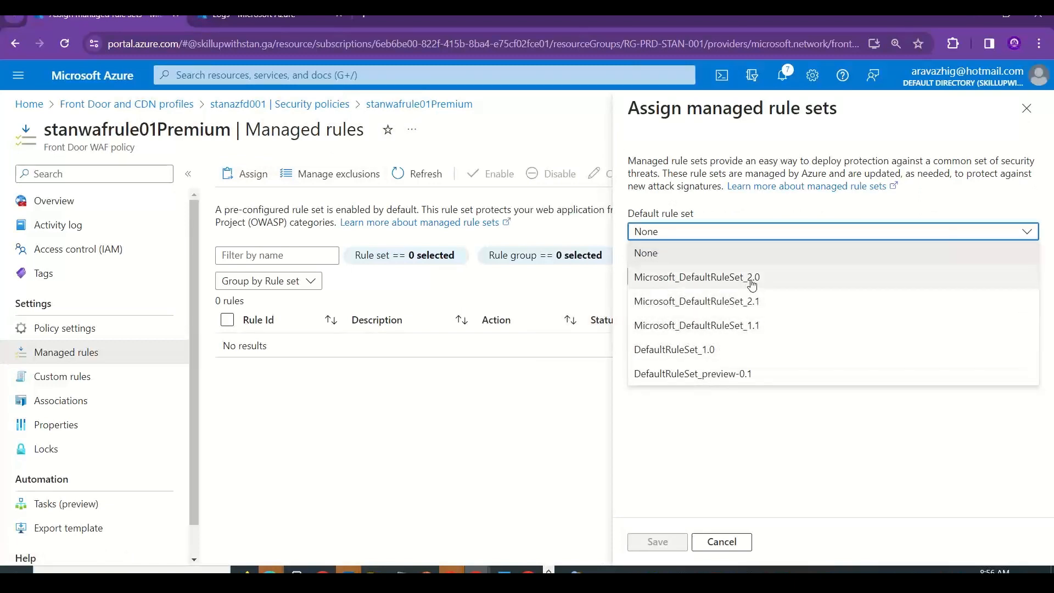
{"action": "left_click", "coordinate": [678, 463]}
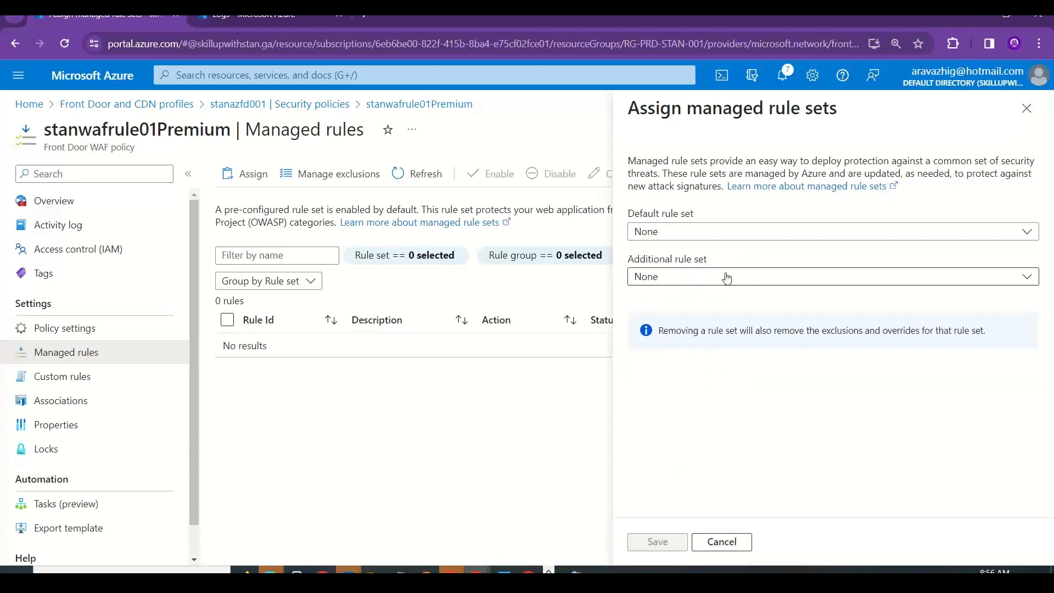
{"action": "left_click", "coordinate": [726, 278]}
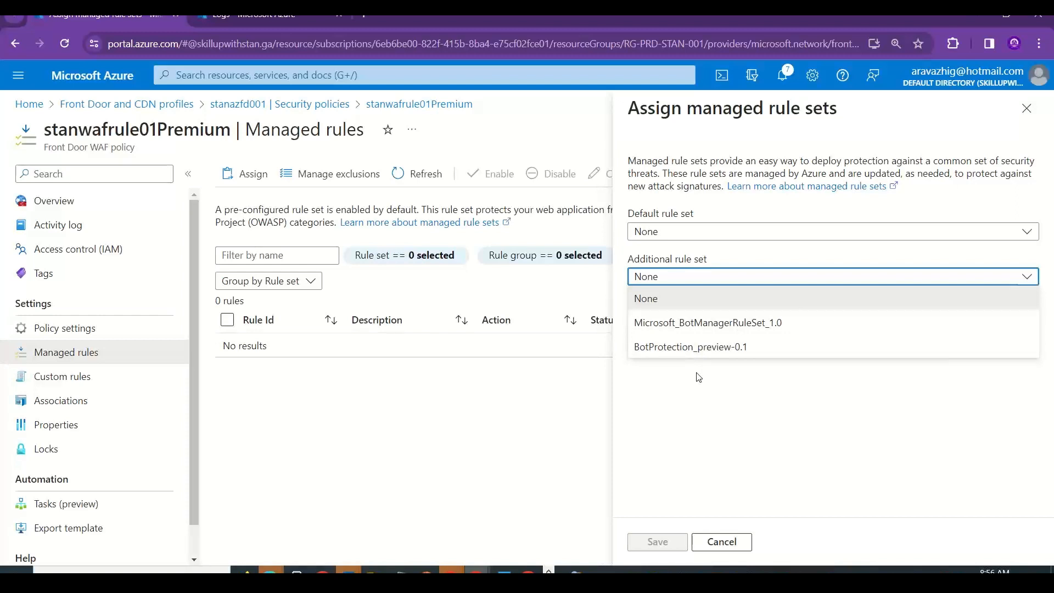
{"action": "left_click", "coordinate": [842, 305]}
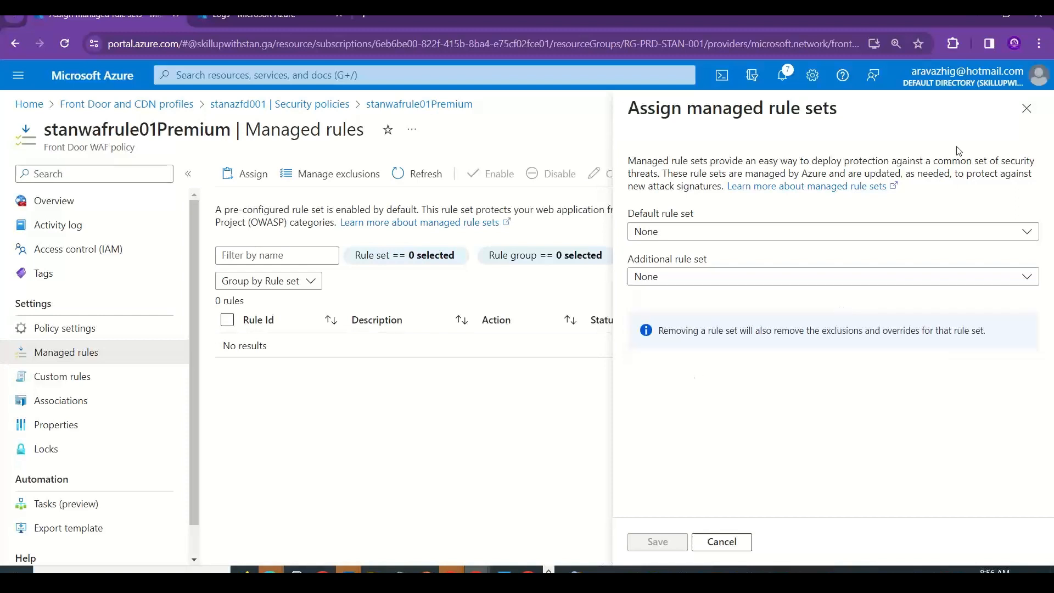
{"action": "left_click", "coordinate": [1026, 108]}
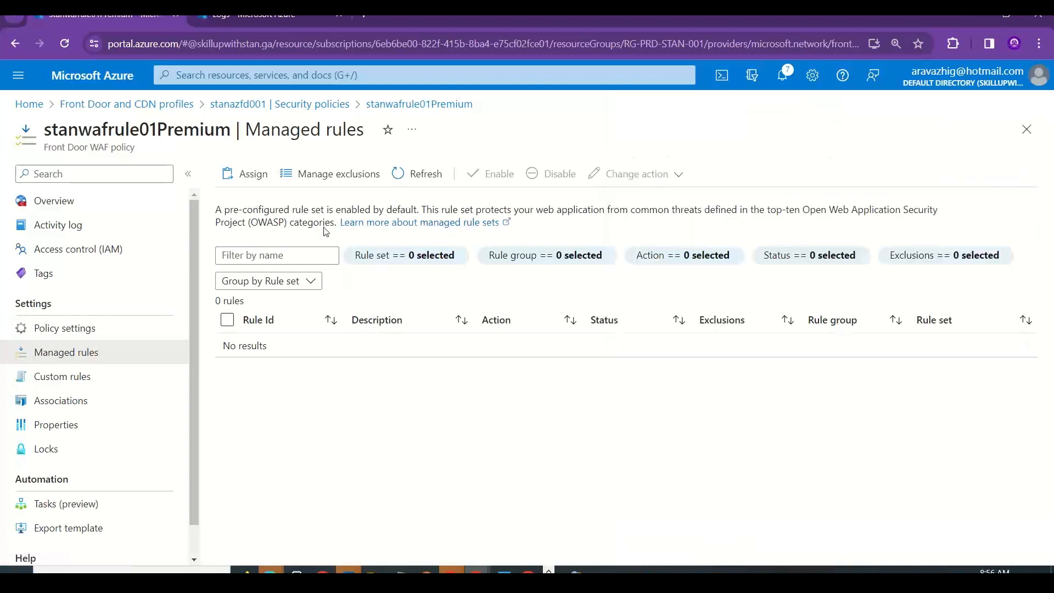
{"action": "left_click_drag", "start_coordinate": [805, 207], "coordinate": [324, 219]}
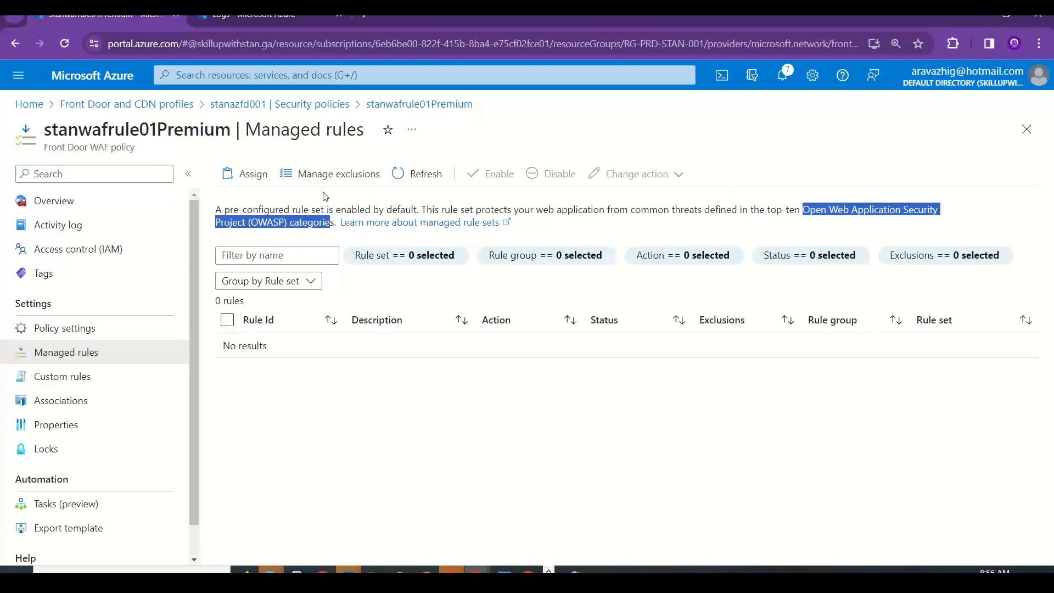
Assign the Microsoft_DefaultRuleSet_2.0 default rule set to the WAF policy with the anomaly score action Block, and save it.
{"action": "left_click", "coordinate": [253, 175]}
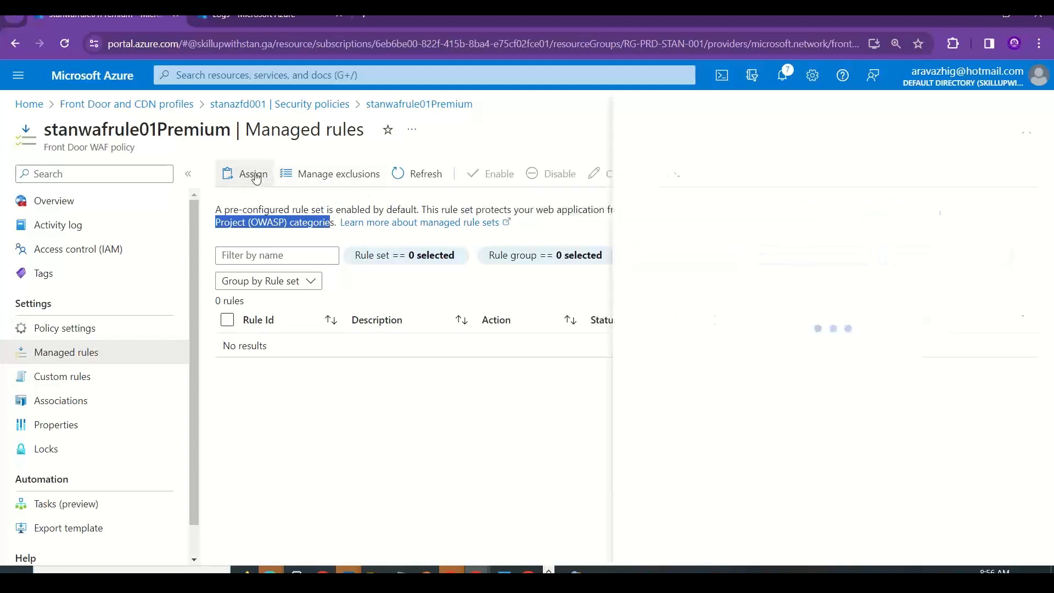
{"action": "left_click", "coordinate": [684, 233]}
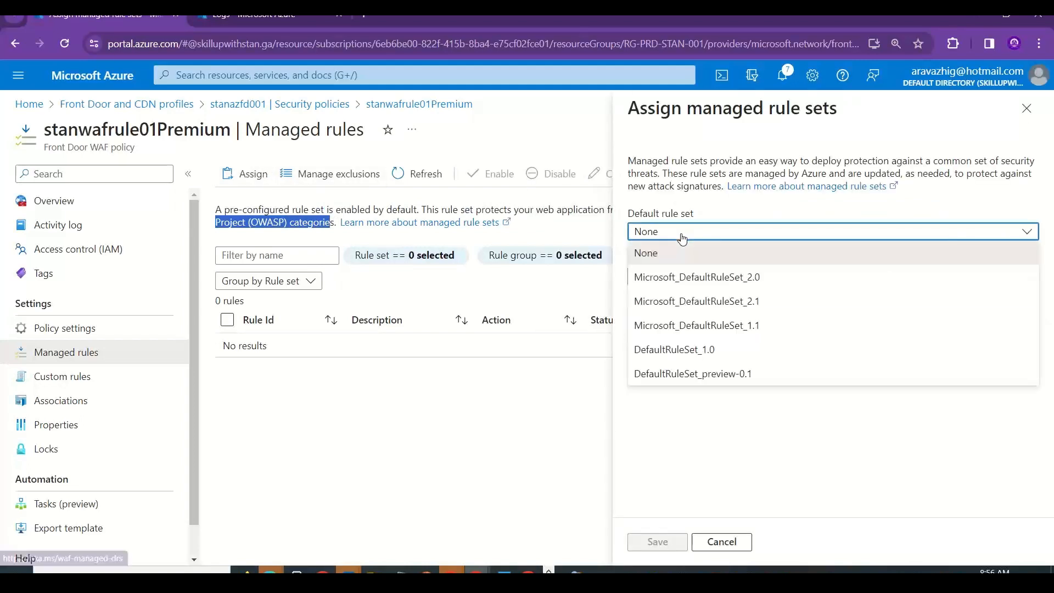
{"action": "left_click", "coordinate": [681, 278]}
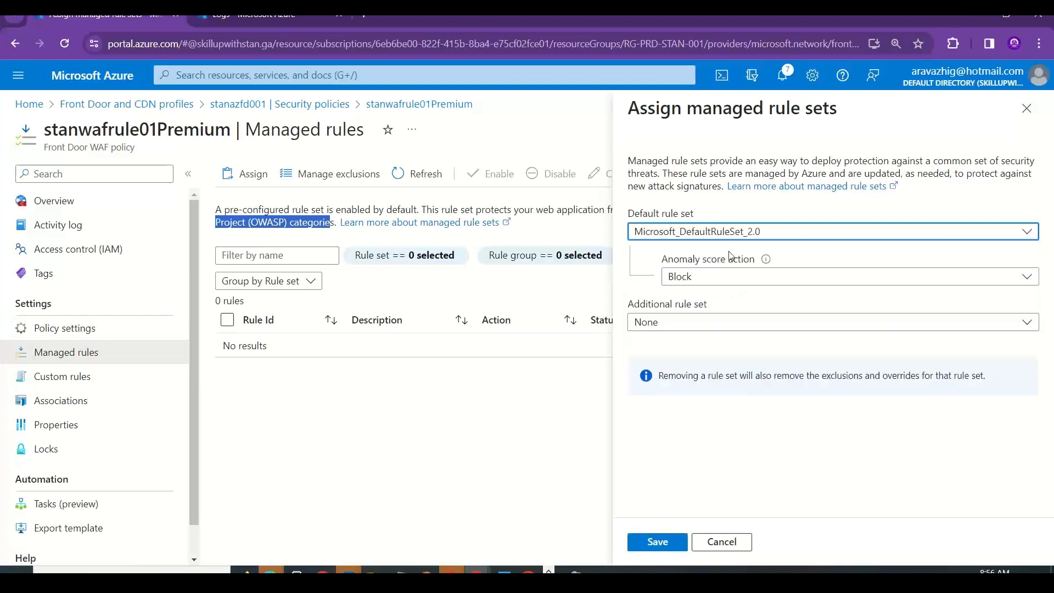
{"action": "left_click", "coordinate": [750, 285]}
{"action": "left_click", "coordinate": [752, 286]}
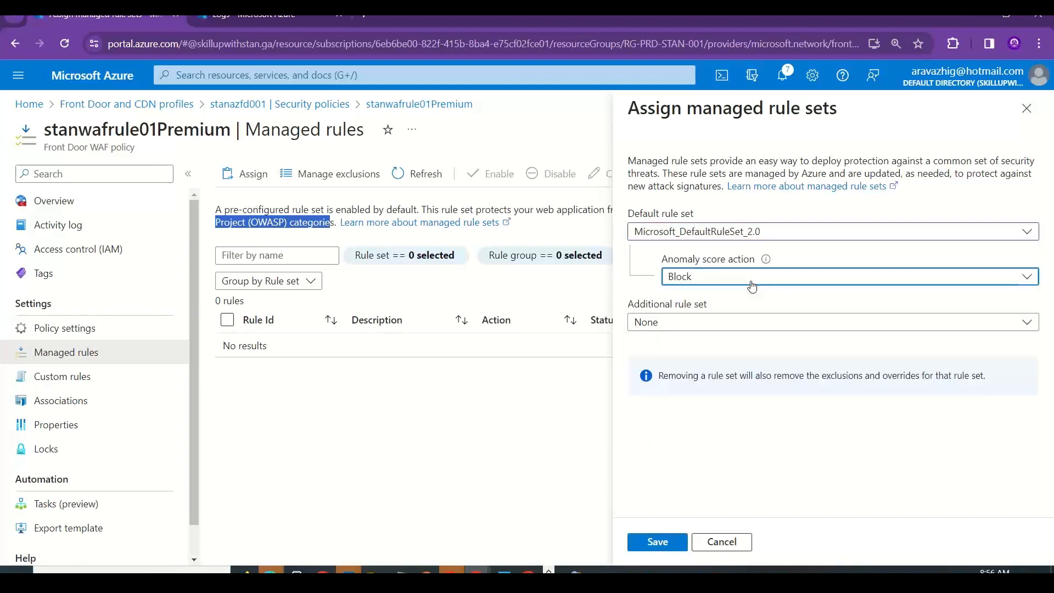
{"action": "left_click", "coordinate": [752, 285]}
{"action": "left_click", "coordinate": [678, 321]}
{"action": "left_click", "coordinate": [748, 284]}
{"action": "left_click", "coordinate": [719, 301]}
{"action": "left_click", "coordinate": [656, 543]}
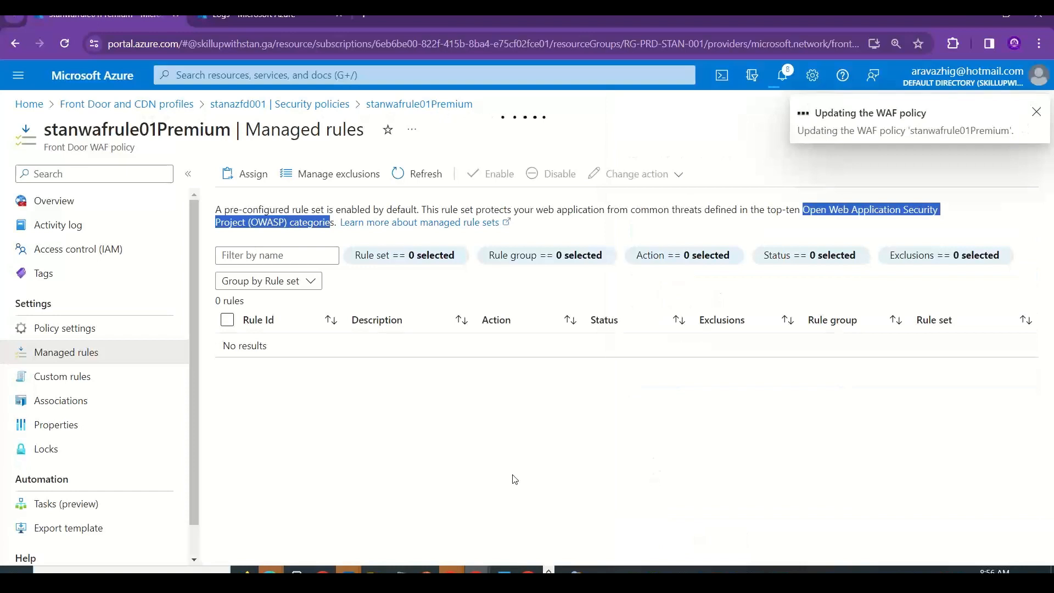
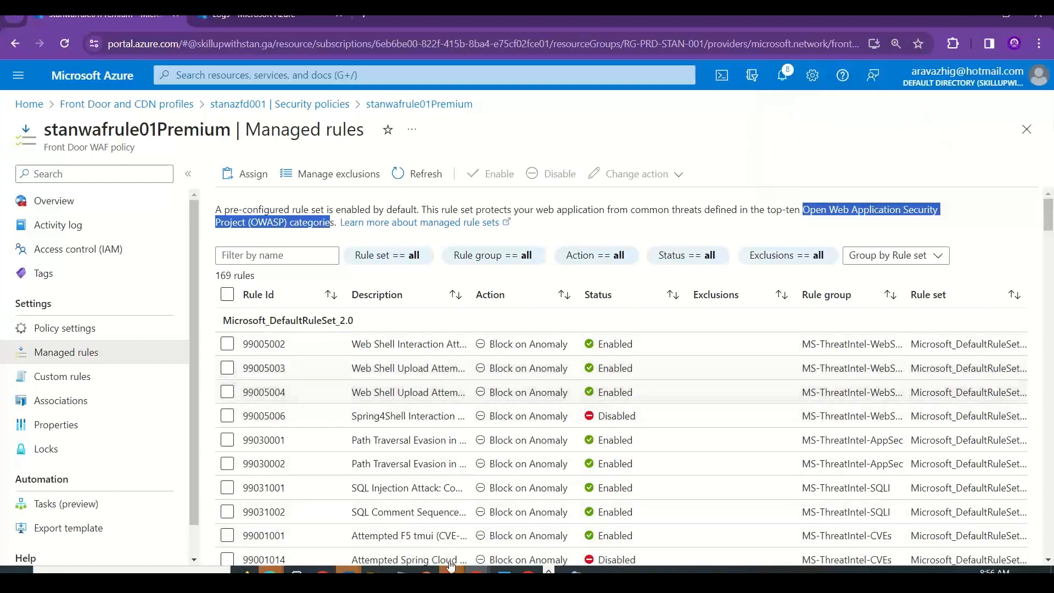
Look through the assigned managed rules and return to the WAF policy's overview.
{"action": "scroll", "coordinate": [1048, 214], "scroll_direction": "down", "scroll_amount": 15}
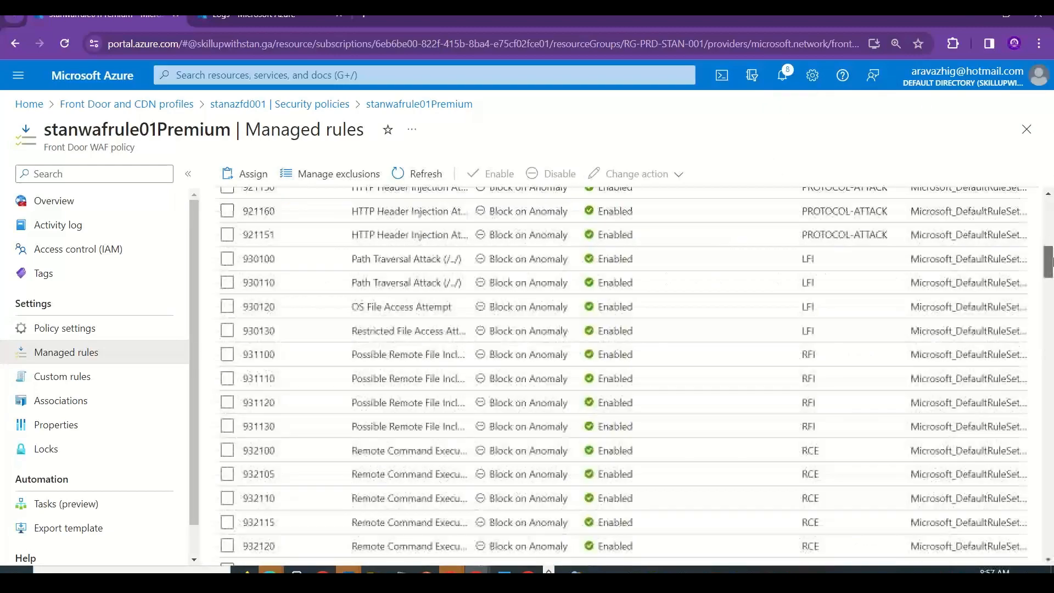
{"action": "scroll", "coordinate": [1048, 309], "scroll_direction": "up", "scroll_amount": 15}
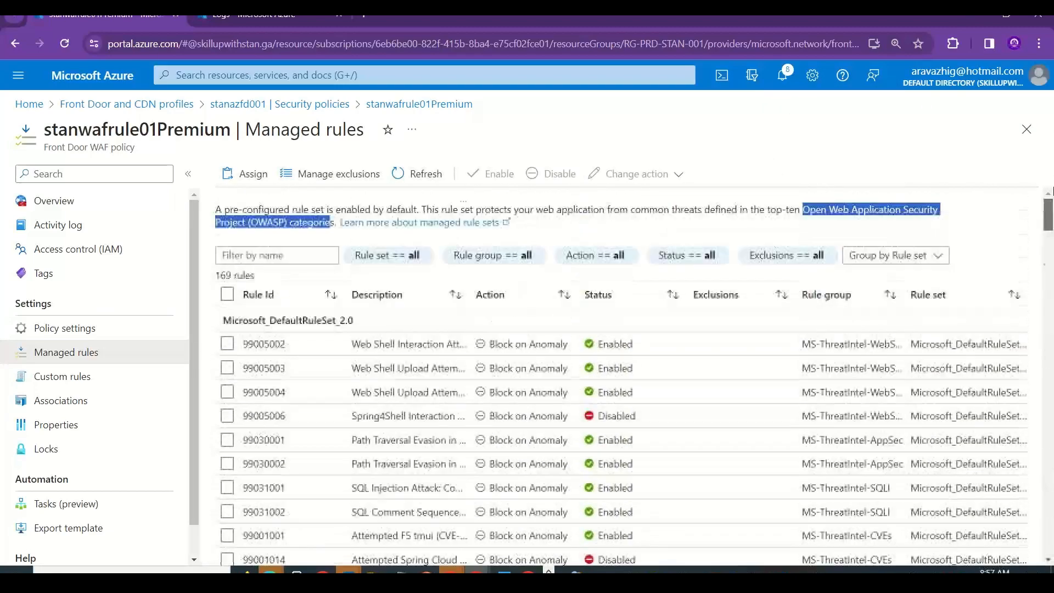
{"action": "left_click", "coordinate": [81, 202]}
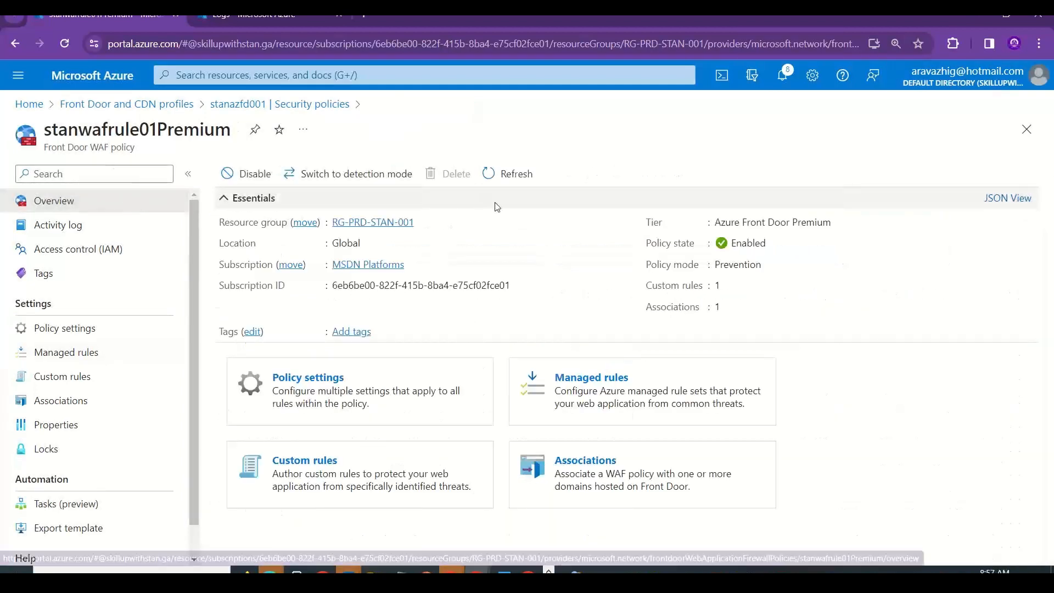
Go back to the Front Door and CDN profiles and open the Front Door manager of stanazfd001, collapsing the profile list.
{"action": "left_click", "coordinate": [242, 105]}
{"action": "left_click", "coordinate": [160, 105]}
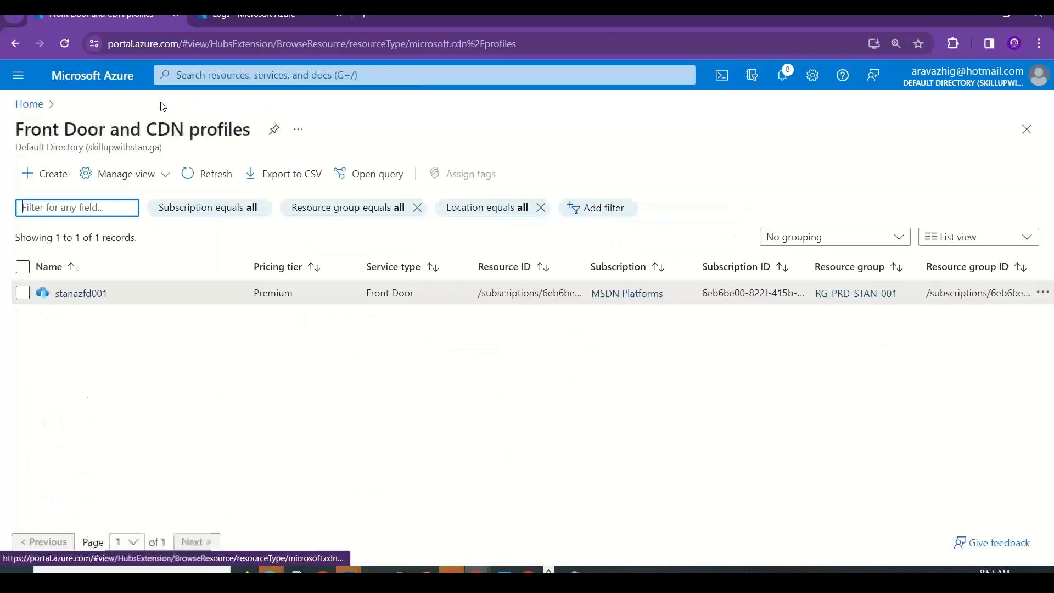
{"action": "left_click", "coordinate": [82, 293]}
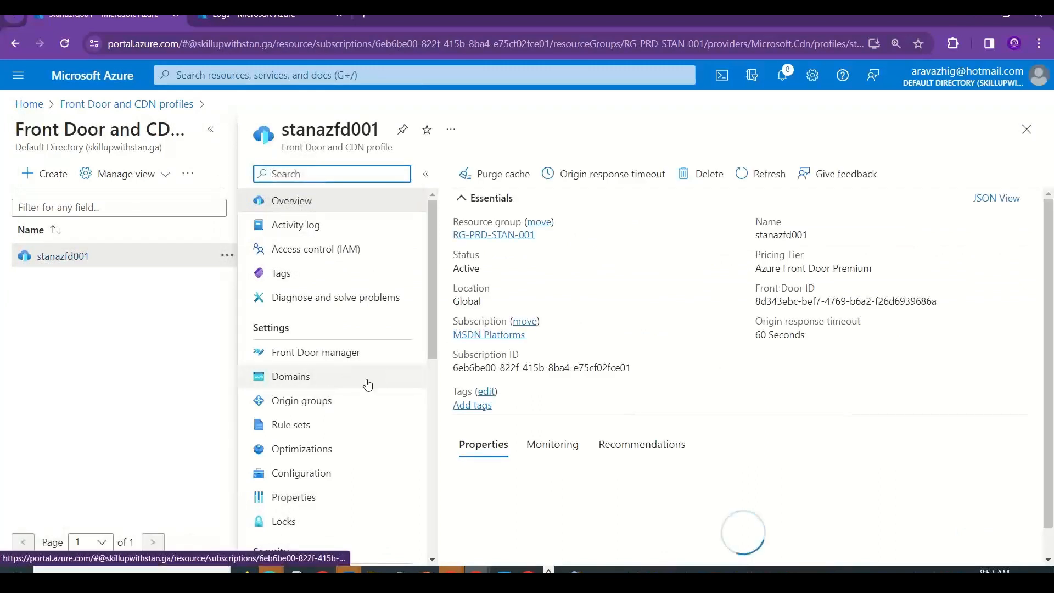
{"action": "left_click", "coordinate": [324, 377]}
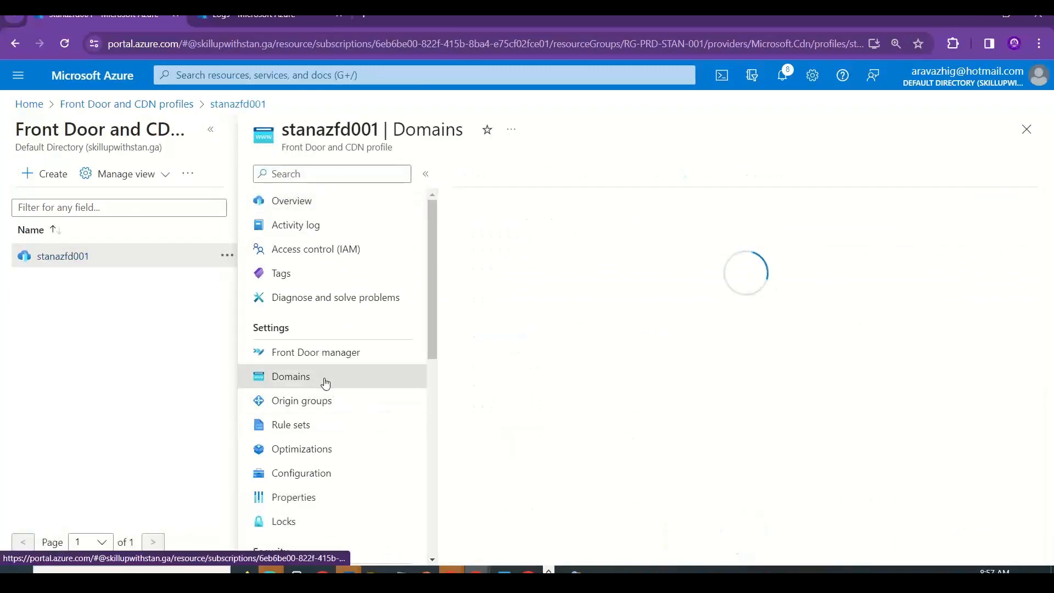
{"action": "left_click", "coordinate": [313, 401]}
{"action": "left_click", "coordinate": [346, 355]}
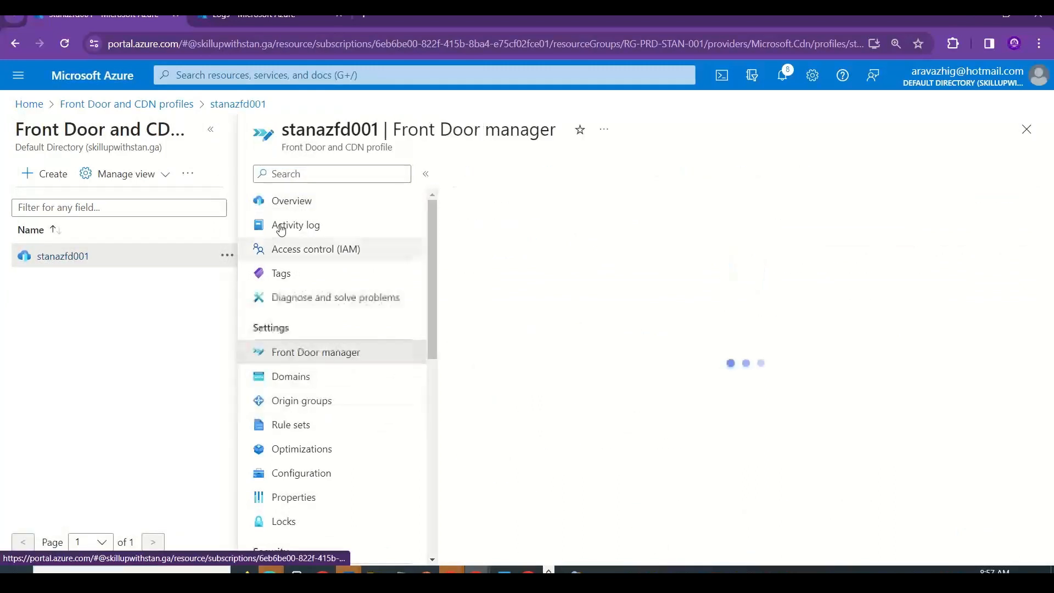
{"action": "left_click", "coordinate": [210, 129]}
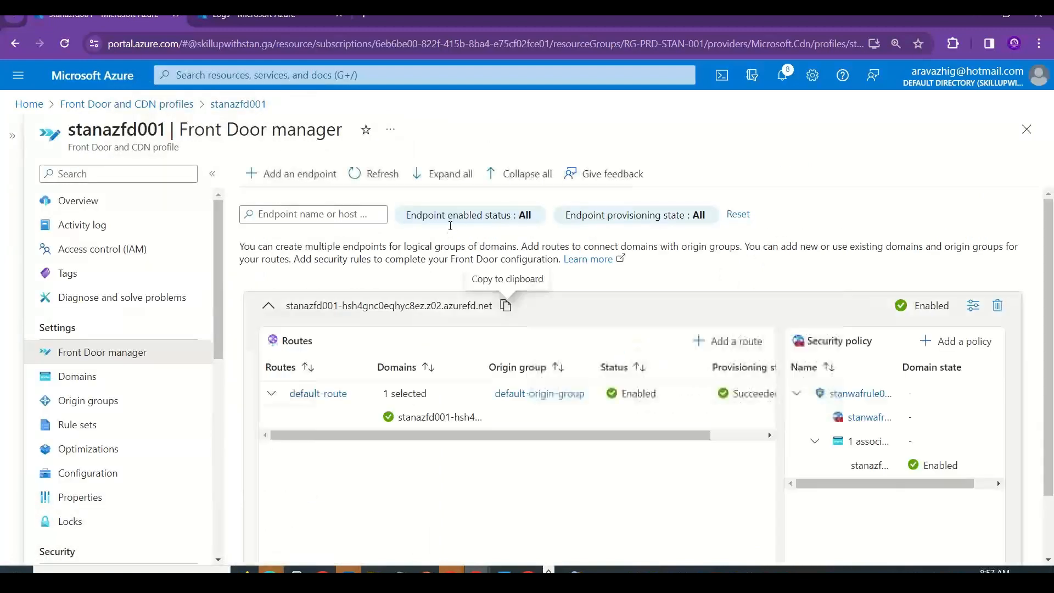
Open the stanwafrule01Premium WAF policy from the endpoint's security policy and show its custom rules.
{"action": "left_click", "coordinate": [839, 392]}
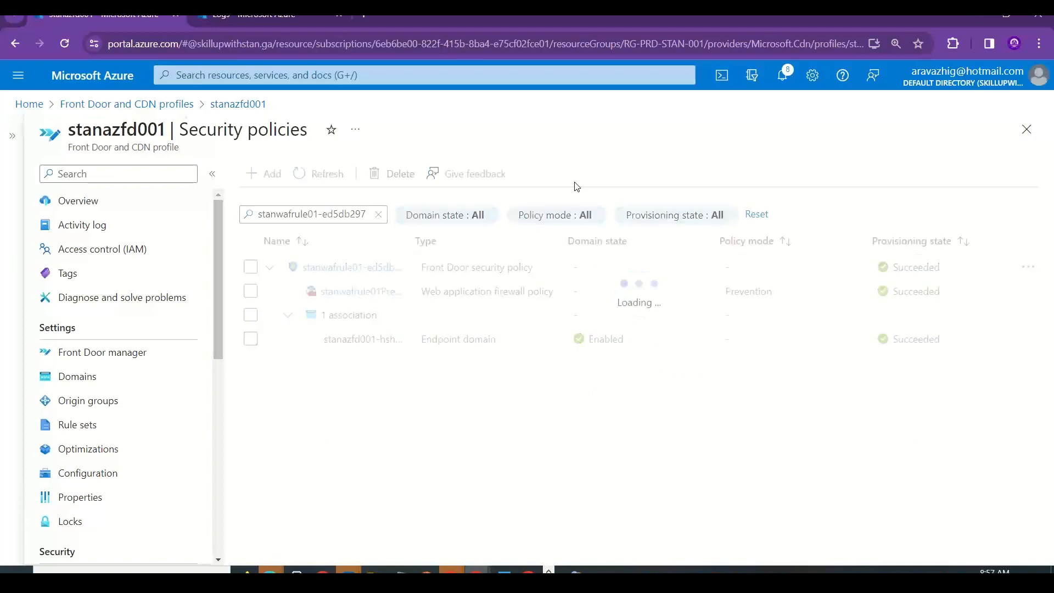
{"action": "left_click", "coordinate": [381, 294]}
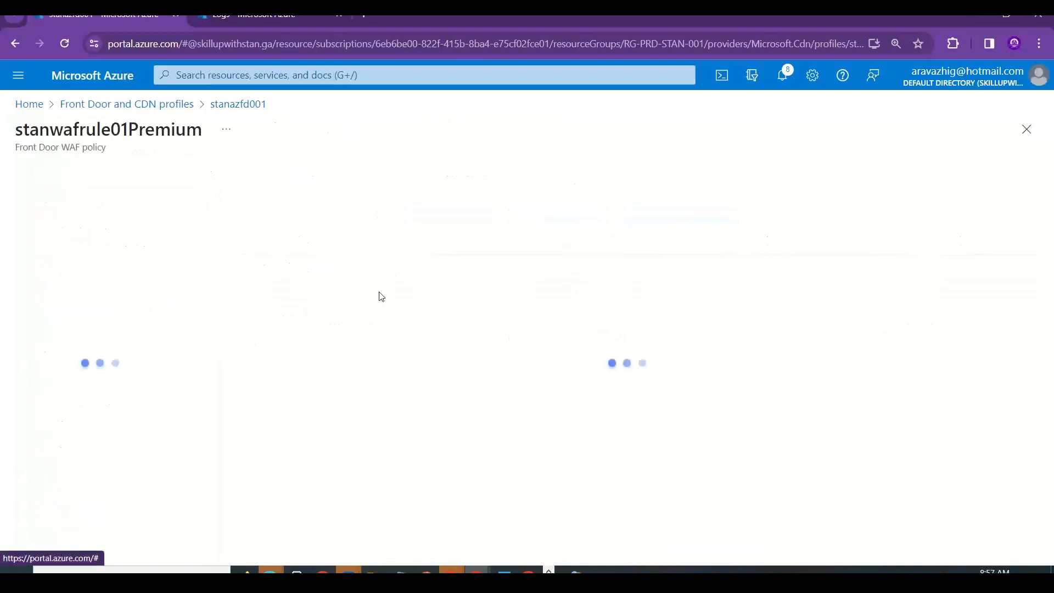
{"action": "left_click", "coordinate": [112, 374]}
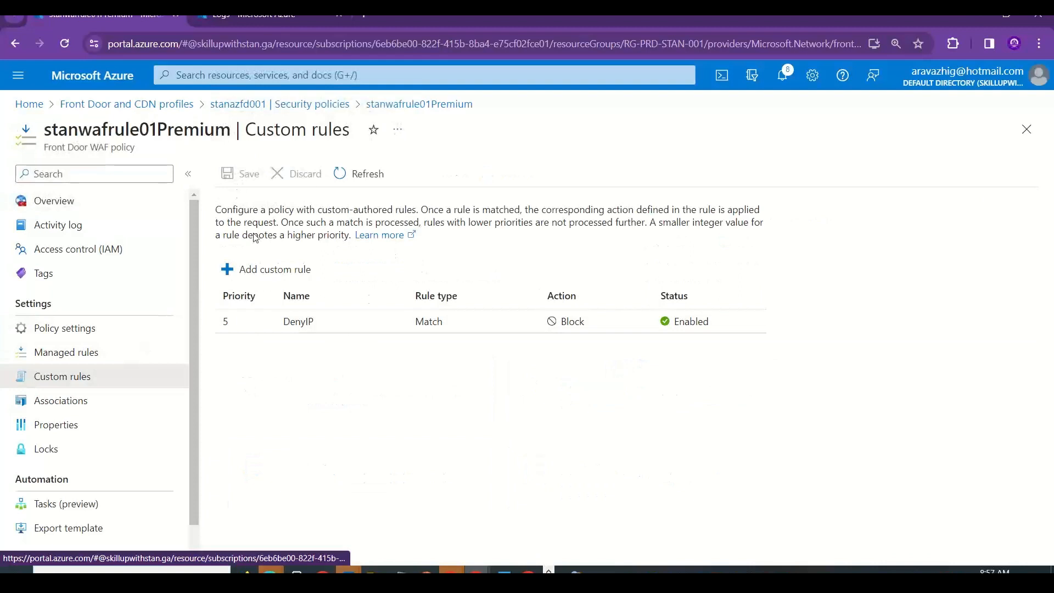
Start a new custom rule with a Geo location condition on SocketAddr that matches the country/region India.
{"action": "left_click", "coordinate": [252, 270]}
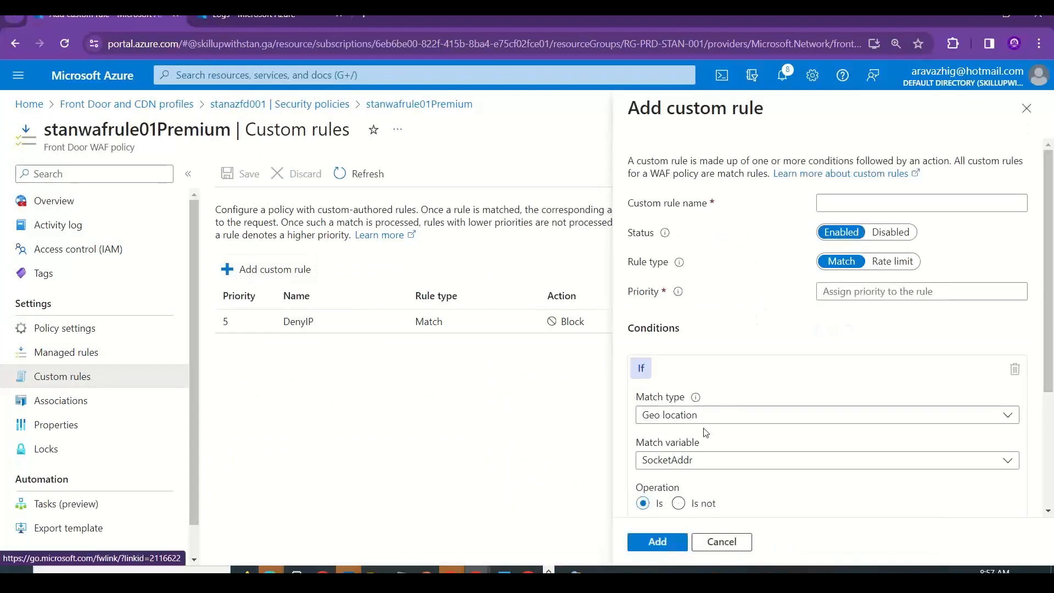
{"action": "left_click", "coordinate": [700, 462]}
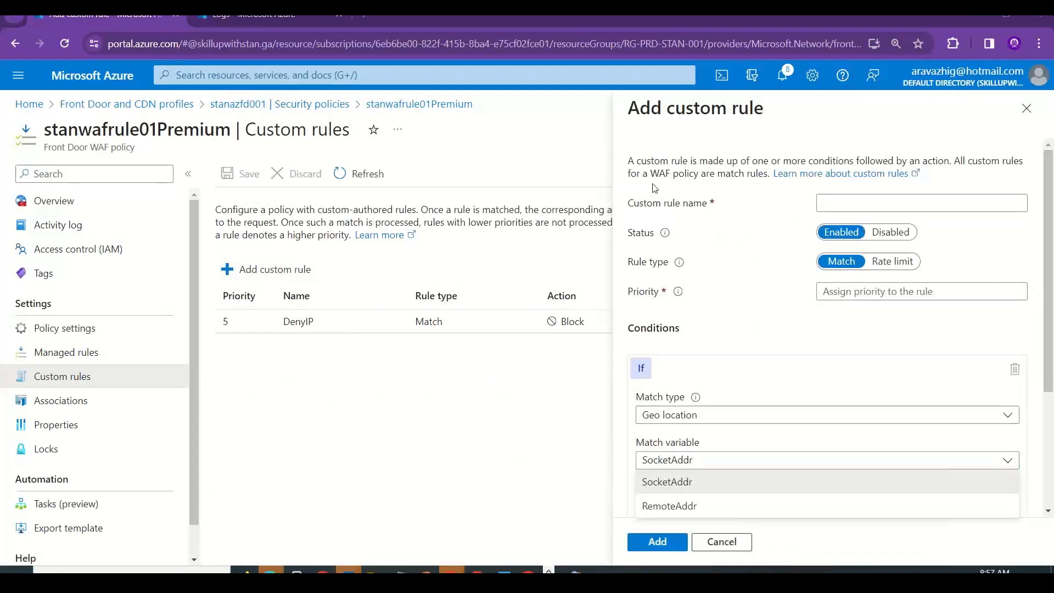
{"action": "scroll", "coordinate": [677, 458], "scroll_direction": "down", "scroll_amount": 3}
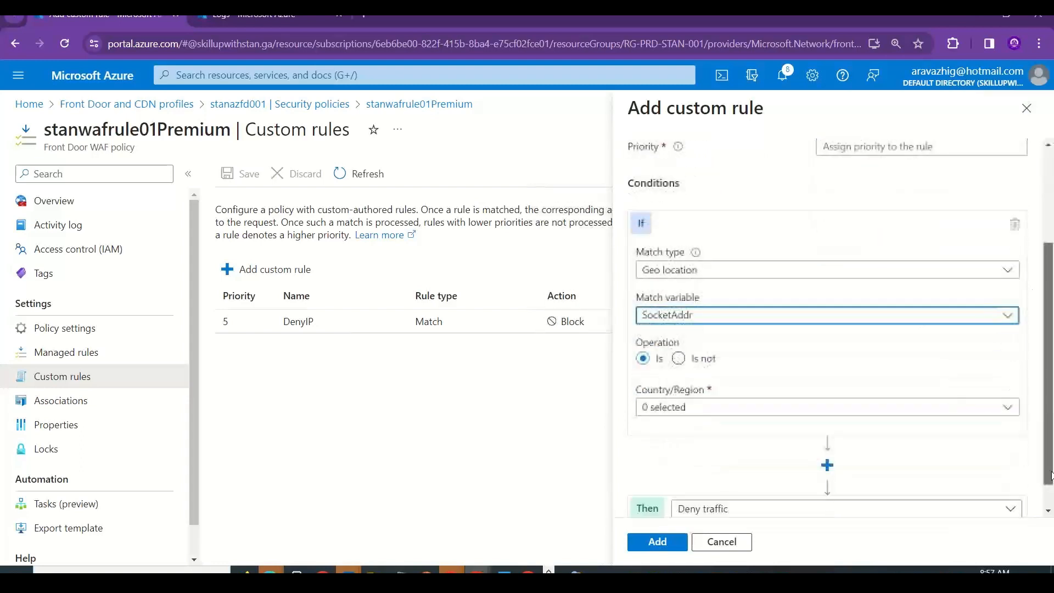
{"action": "left_click", "coordinate": [707, 411]}
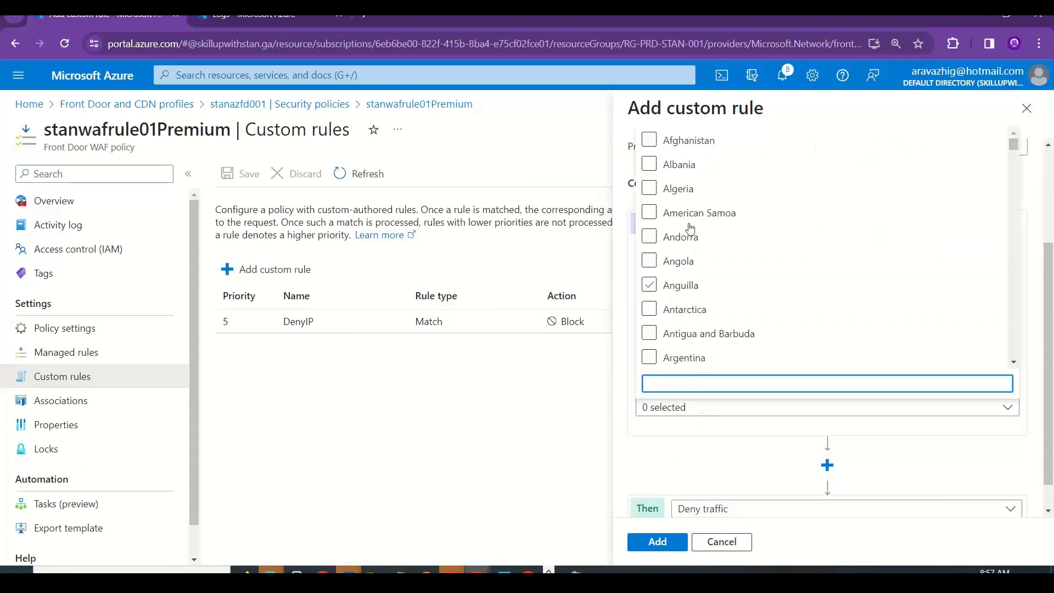
{"action": "type", "text": "India"}
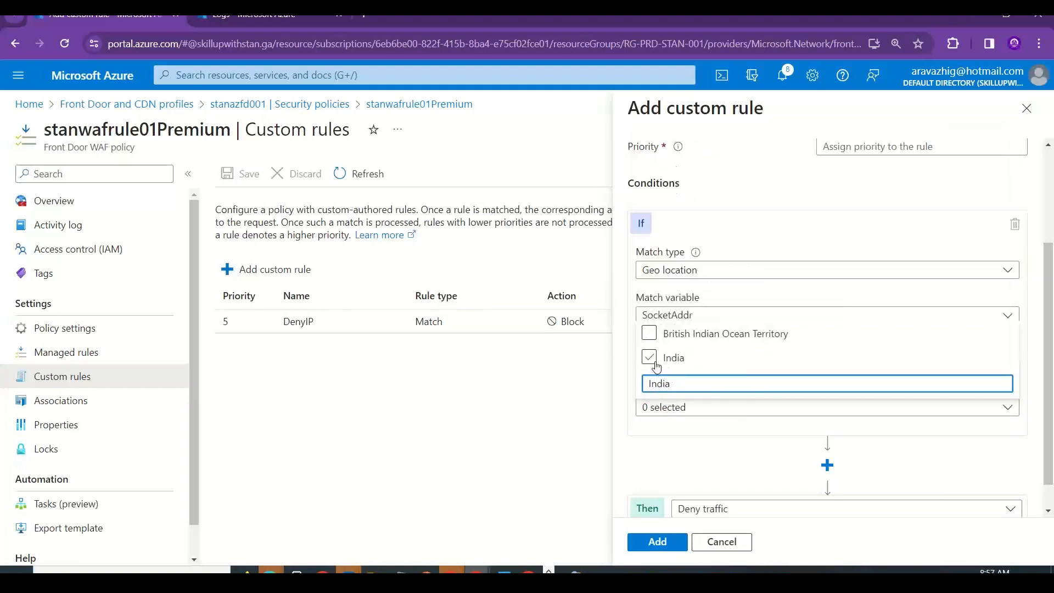
{"action": "left_click", "coordinate": [655, 363]}
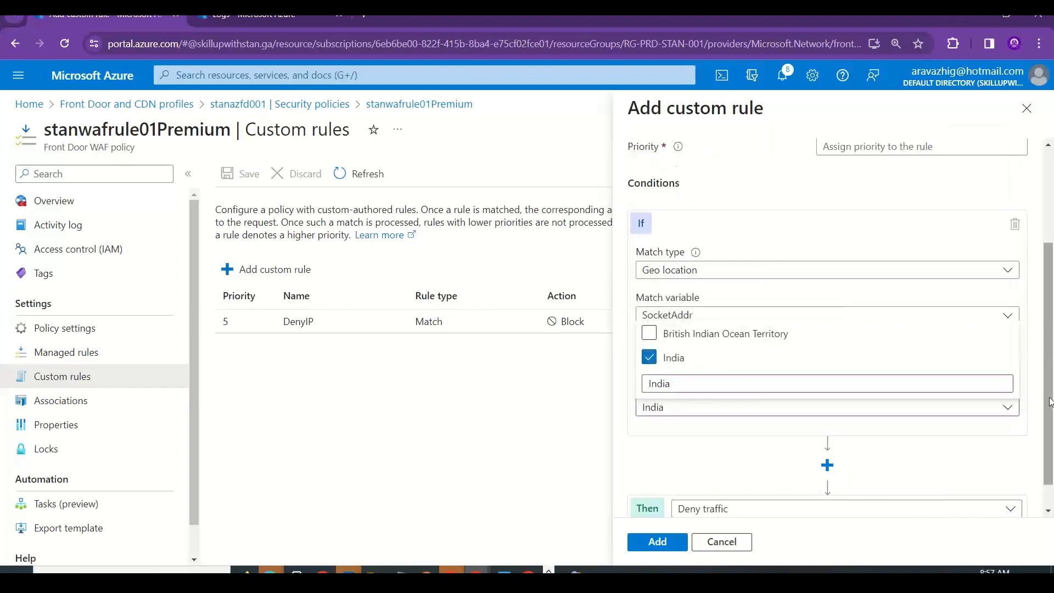
{"action": "left_click", "coordinate": [960, 471]}
{"action": "left_click_drag", "start_coordinate": [1052, 416], "coordinate": [1052, 392]}
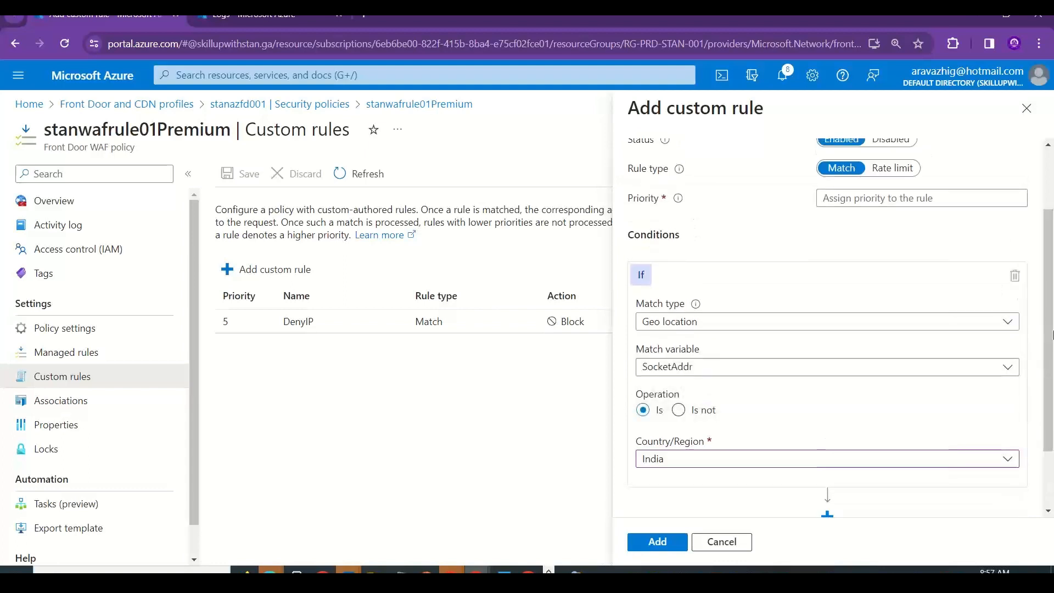
Name the new custom rule DenyIndia.
{"action": "left_click_drag", "start_coordinate": [1052, 334], "coordinate": [1051, 275]}
{"action": "left_click", "coordinate": [845, 203]}
{"action": "type", "text": "D"}
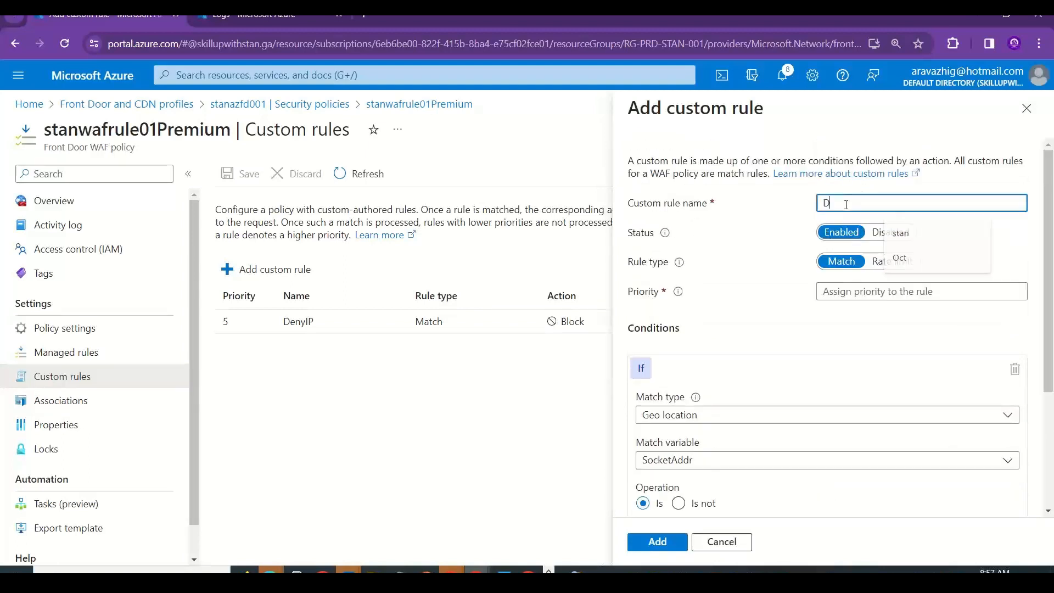
{"action": "type", "text": "enyIndia"}
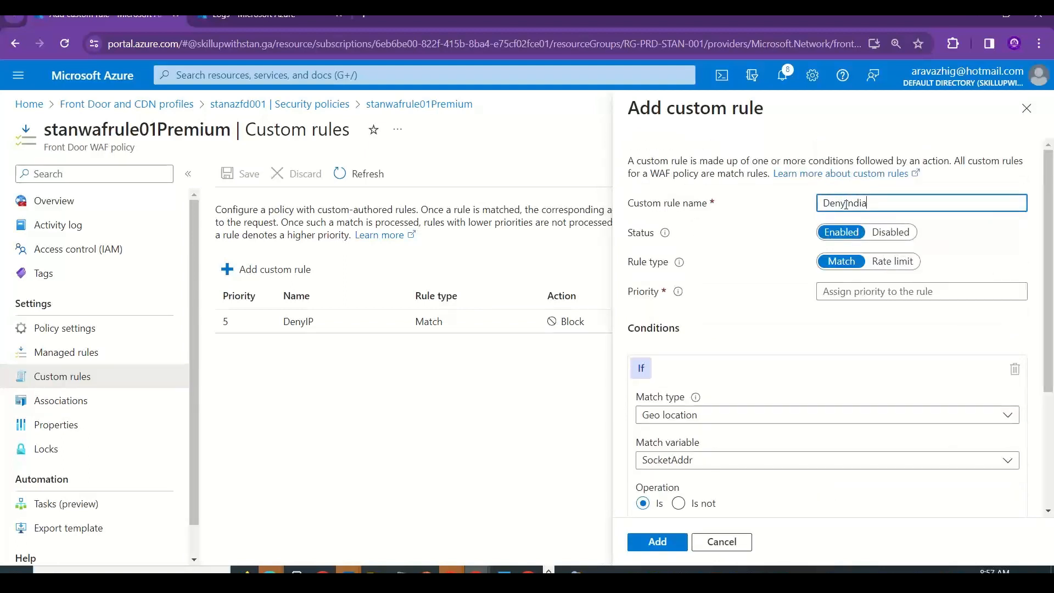
Give the DenyIndia rule priority 4, add it to the policy and save the custom rules.
{"action": "left_click", "coordinate": [845, 291]}
{"action": "type", "text": "5"}
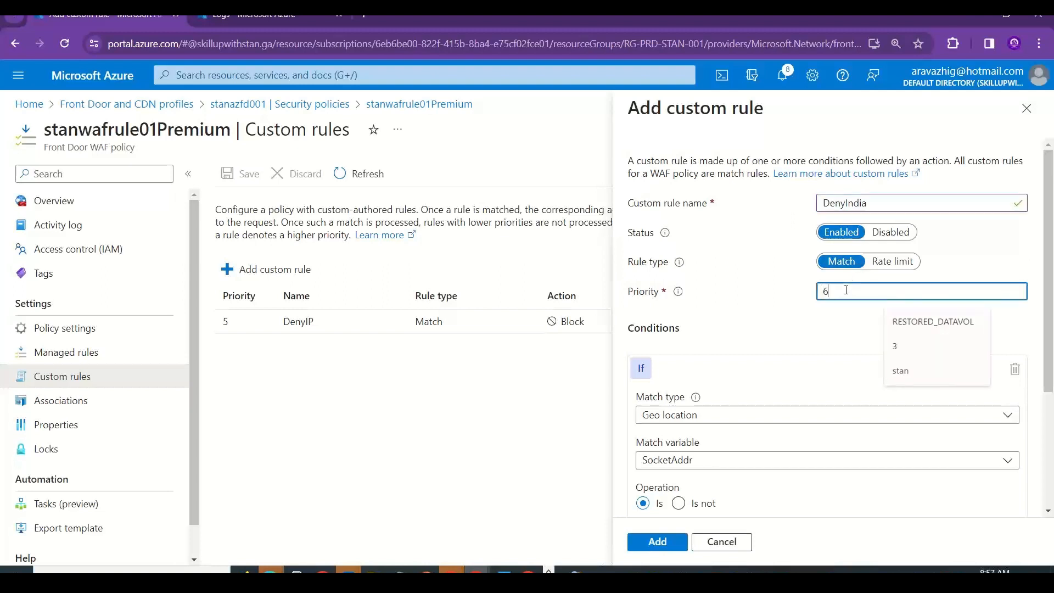
{"action": "key", "text": "BackSpace"}
{"action": "type", "text": "5"}
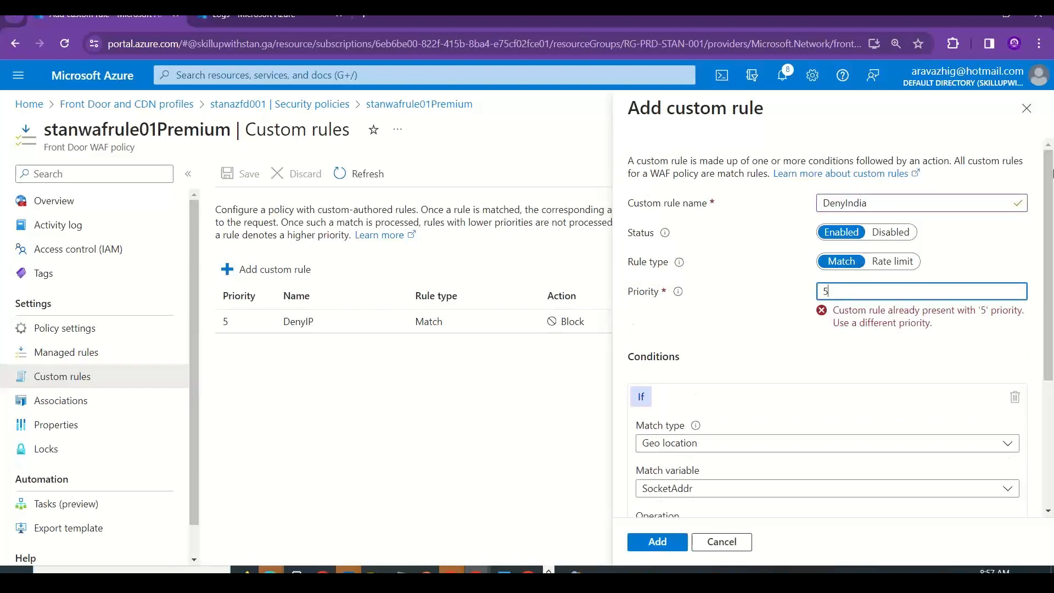
{"action": "left_click_drag", "start_coordinate": [1053, 217], "coordinate": [1052, 181]}
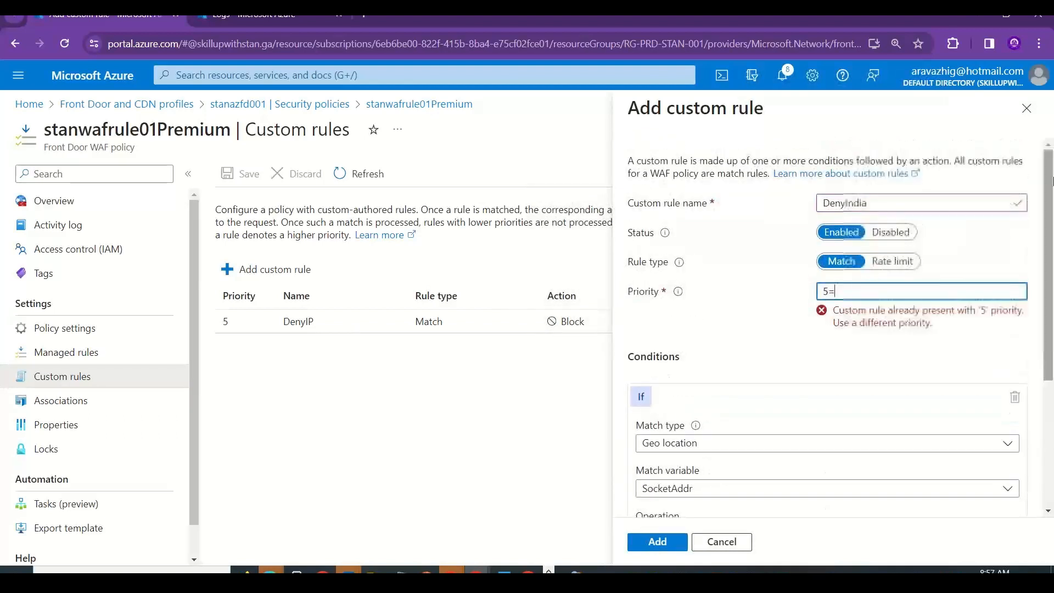
{"action": "key", "text": "BackSpace"}
{"action": "type", "text": "4"}
{"action": "key", "text": "BackSpace"}
{"action": "type", "text": "1"}
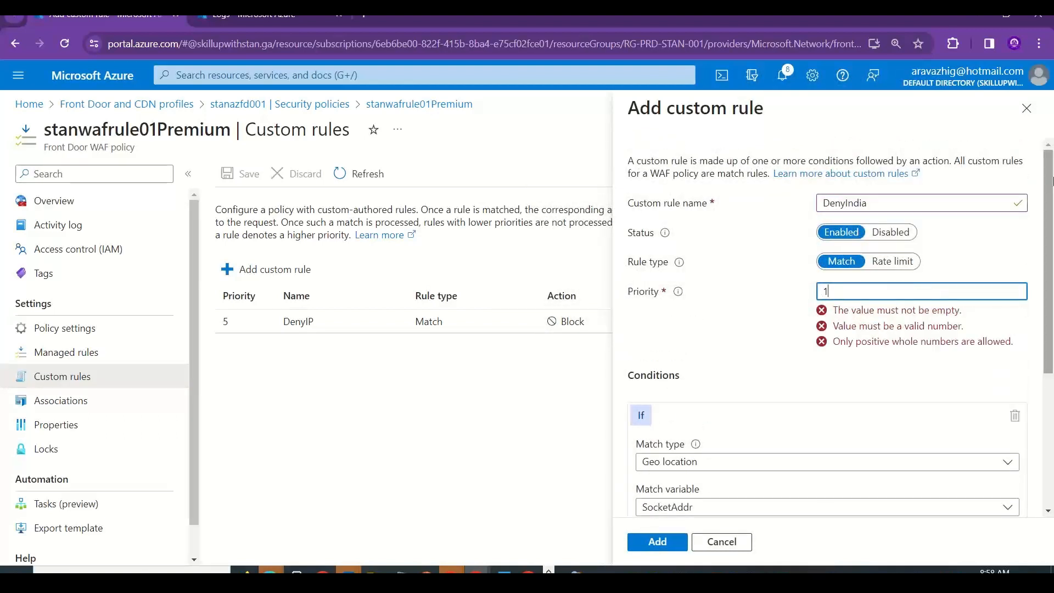
{"action": "key", "text": "BackSpace"}
{"action": "type", "text": "4"}
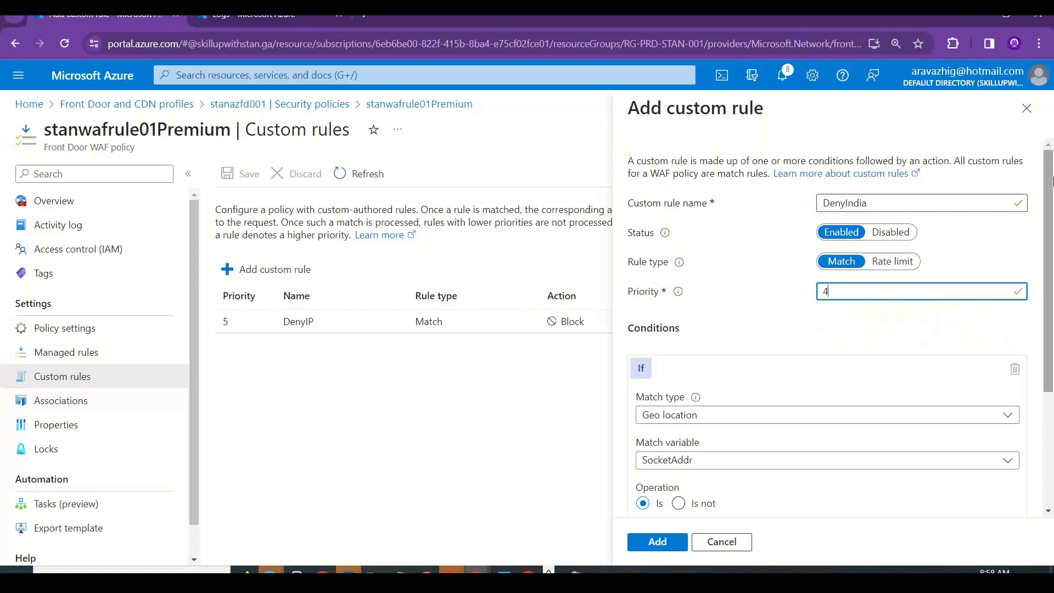
{"action": "left_click", "coordinate": [657, 540]}
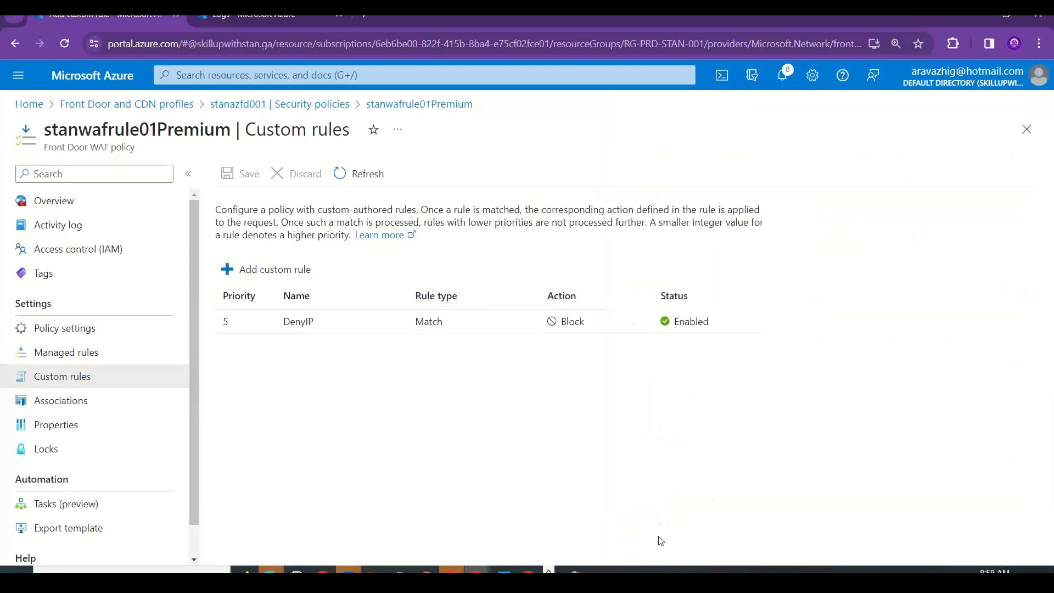
{"action": "left_click", "coordinate": [242, 173]}
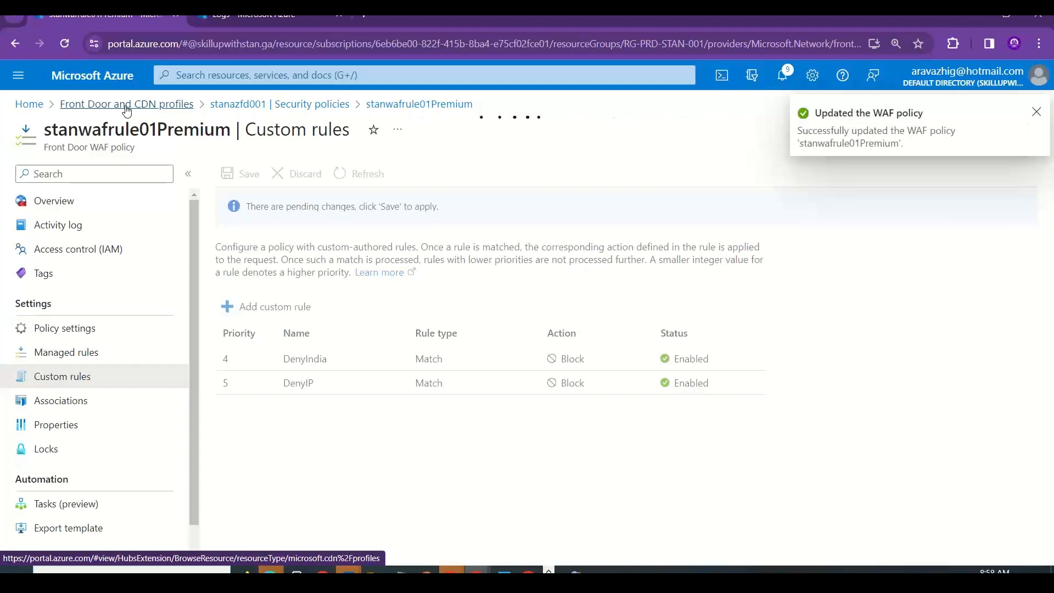
Switch to the Book2 Excel workbook and enter Prevention in cell B13 of the Azure WAF sheet, below Detection.
{"action": "key", "text": "alt+Tab"}
{"action": "key", "text": "alt+Tab"}
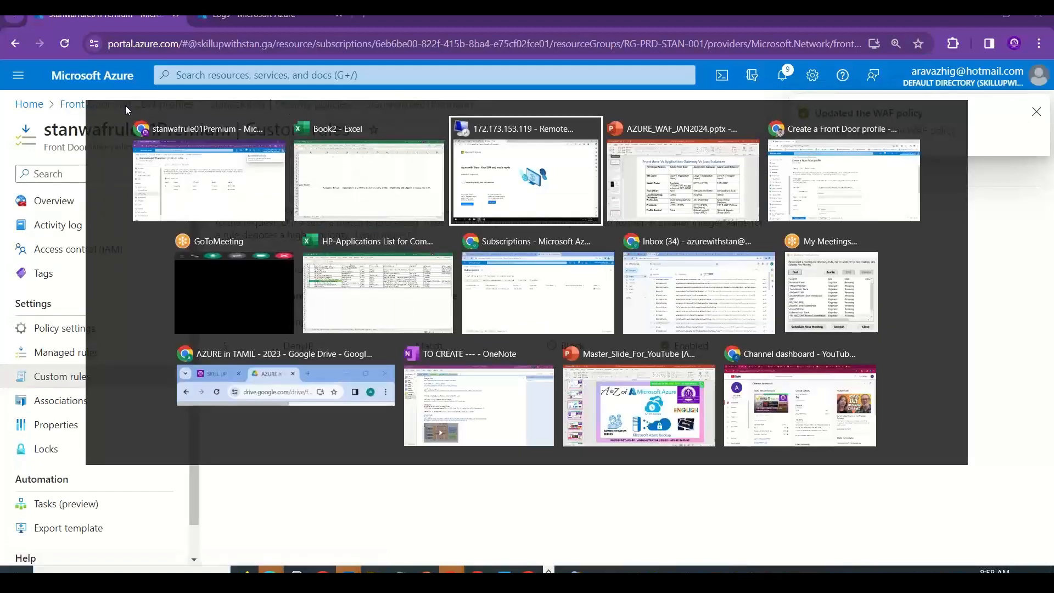
{"action": "key", "text": "alt+Tab"}
{"action": "key", "text": "alt+Tab"}
{"action": "key", "text": "alt+shift+Tab"}
{"action": "key", "text": "alt+shift+Tab"}
{"action": "key", "text": "alt+shift+Tab"}
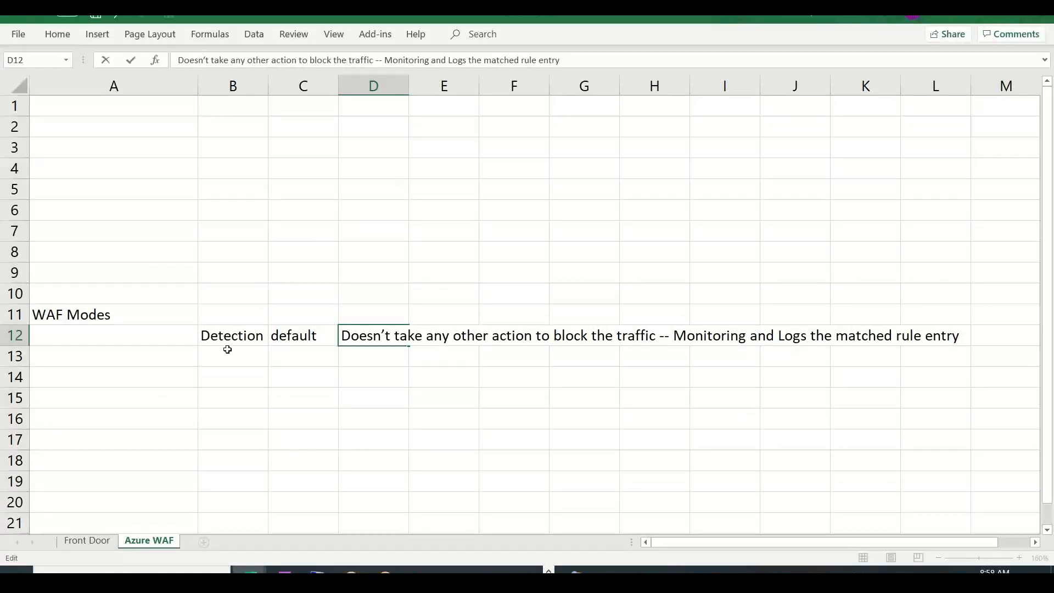
{"action": "left_click", "coordinate": [228, 350]}
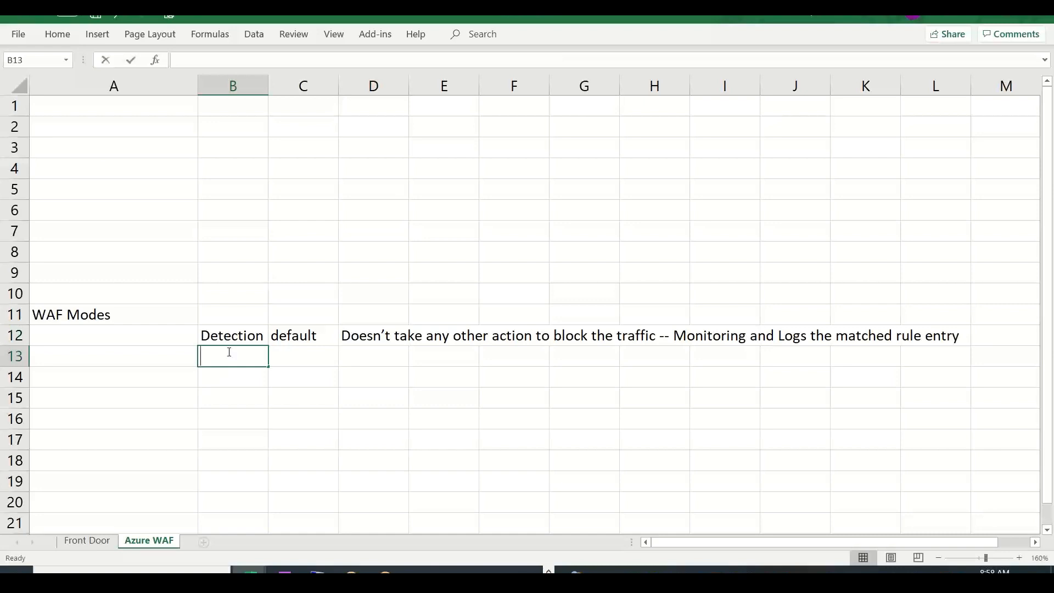
{"action": "type", "text": "Prevent"}
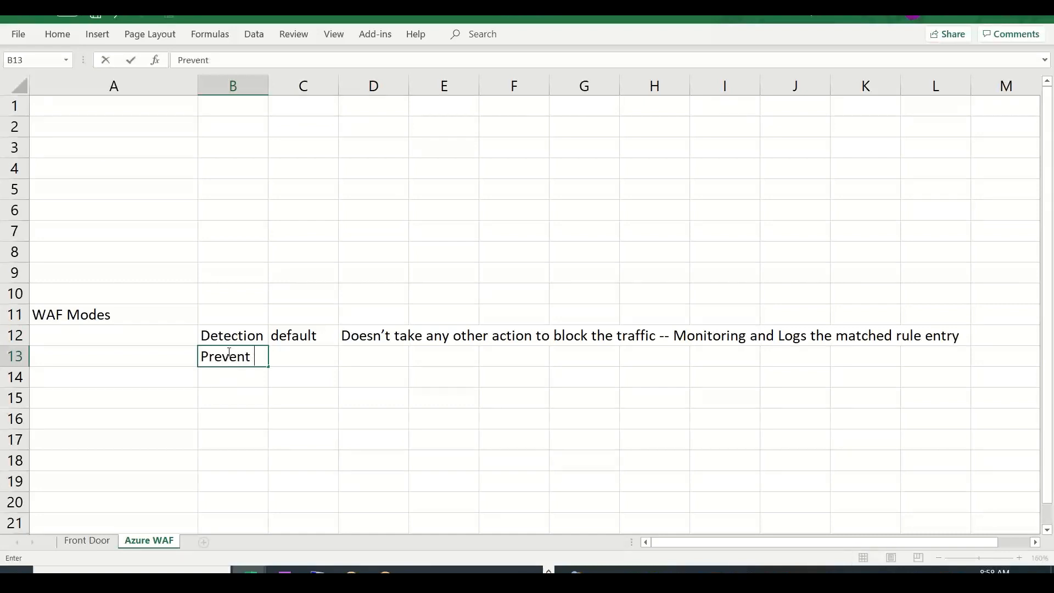
{"action": "type", "text": "ion"}
{"action": "key", "text": "Tab"}
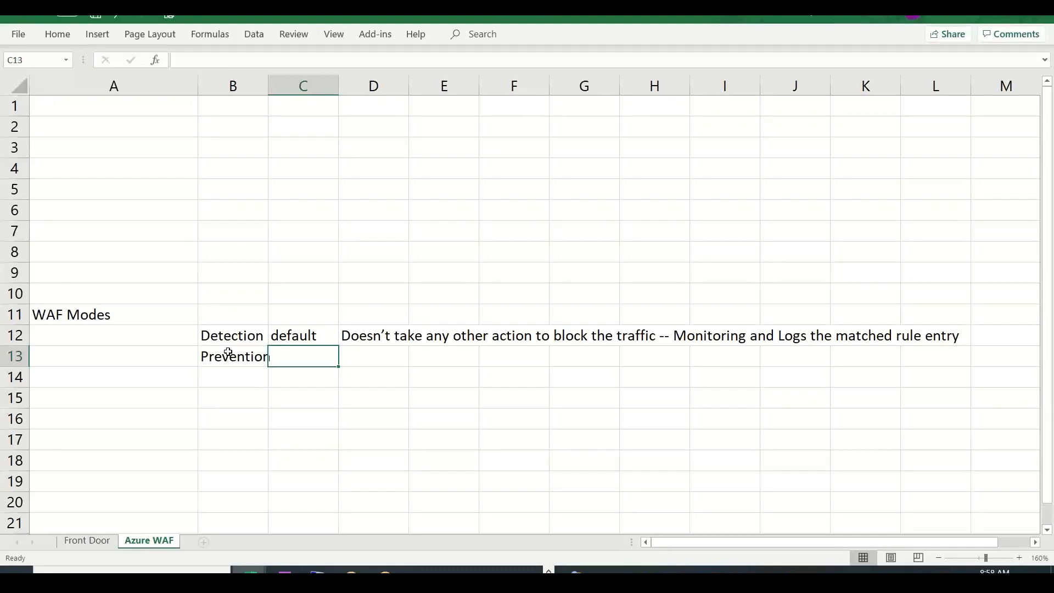
Describe Prevention mode in cell C13 as "Takes action based on the rule condition -- Geo, IP range, IP address...etc".
{"action": "type", "text": "S"}
{"action": "key", "text": "BackSpace"}
{"action": "type", "text": "Takes a"}
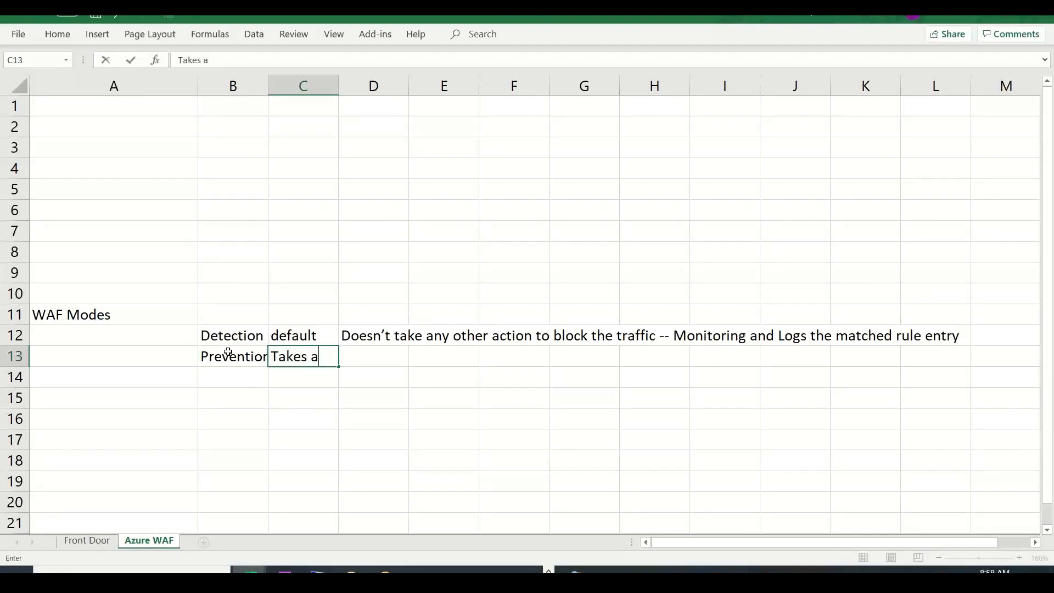
{"action": "type", "text": "ction based on th"}
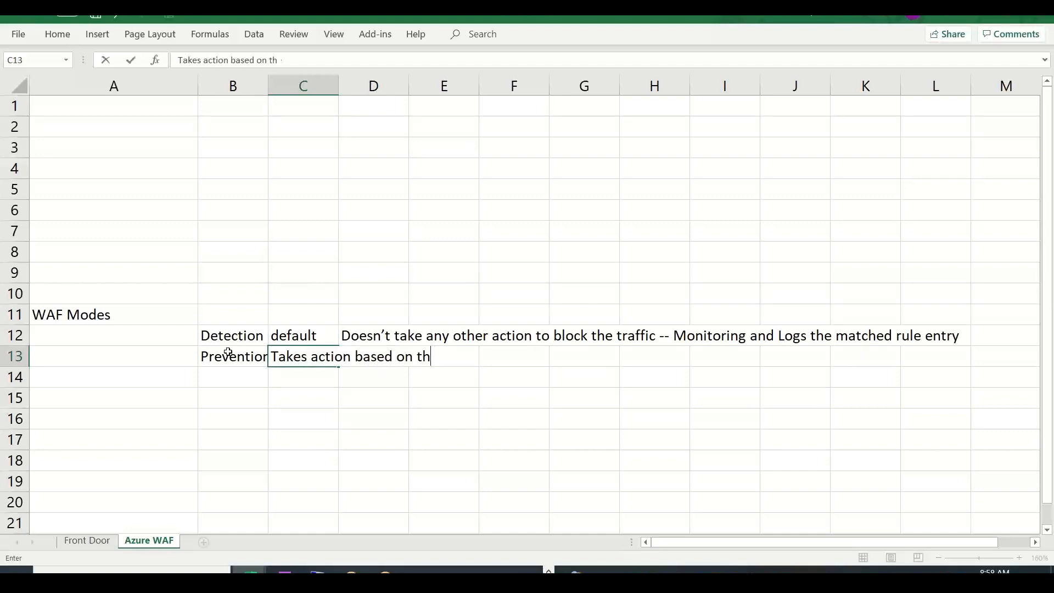
{"action": "type", "text": "e rule conditi"}
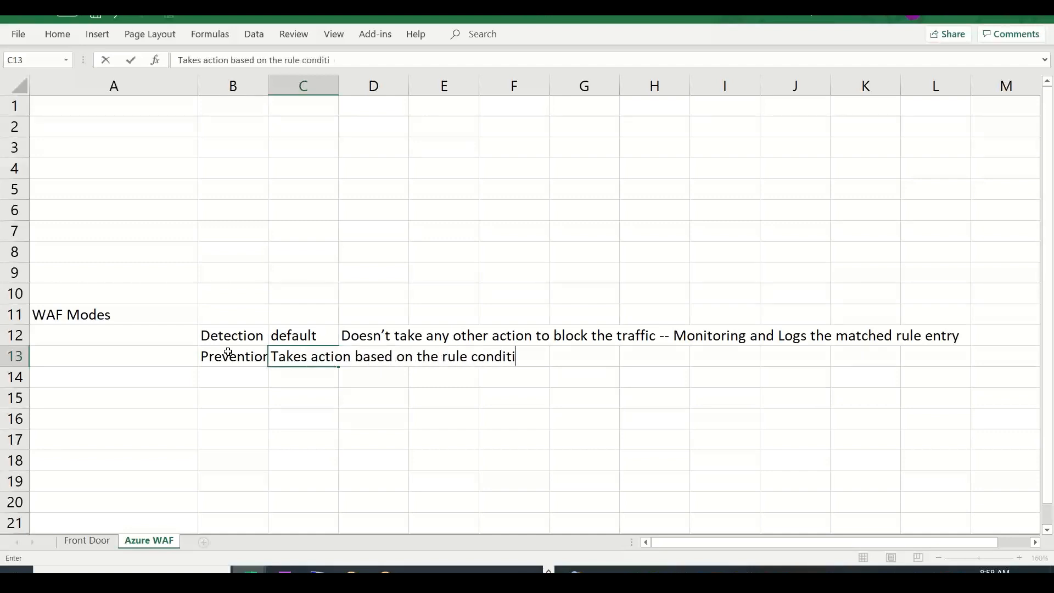
{"action": "type", "text": "on -- Geo, IP range"}
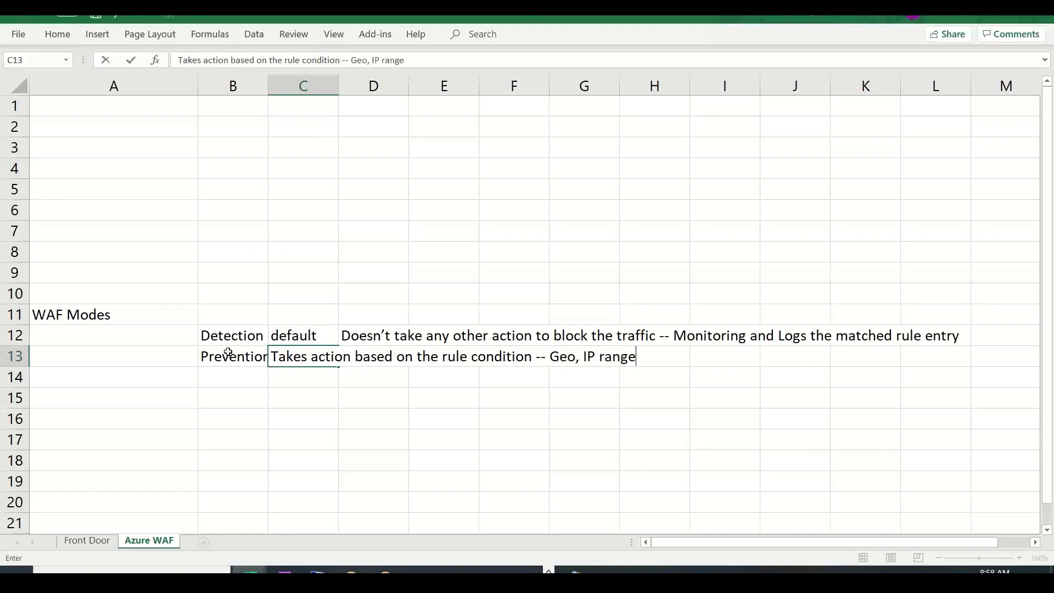
{"action": "type", "text": ", IP address...etc"}
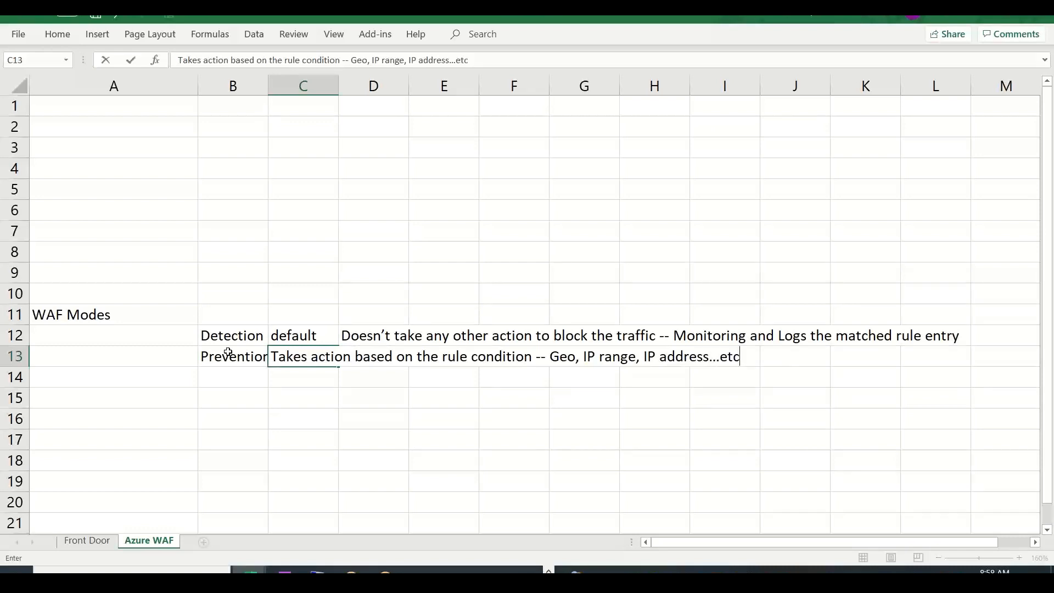
Enter "Block as well log the traffic" in cell J13 of the Prevention row.
{"action": "key", "text": "Tab"}
{"action": "key", "text": "Tab"}
{"action": "key", "text": "Tab"}
{"action": "key", "text": "Tab"}
{"action": "key", "text": "Tab"}
{"action": "key", "text": "Tab"}
{"action": "key", "text": "Tab"}
{"action": "key", "text": "Tab"}
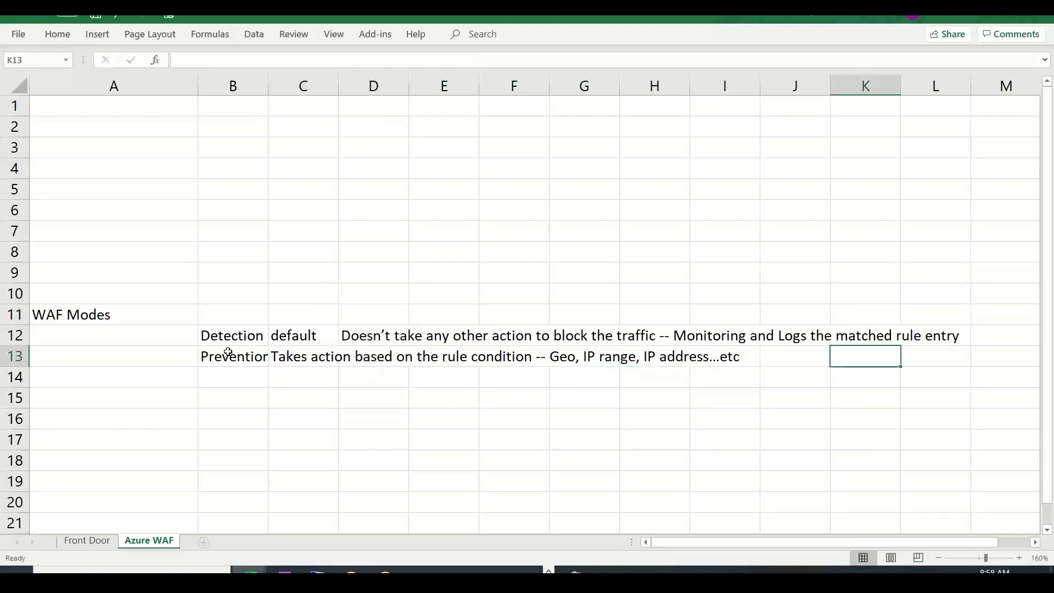
{"action": "key", "text": "shift+Tab"}
{"action": "type", "text": "Block a"}
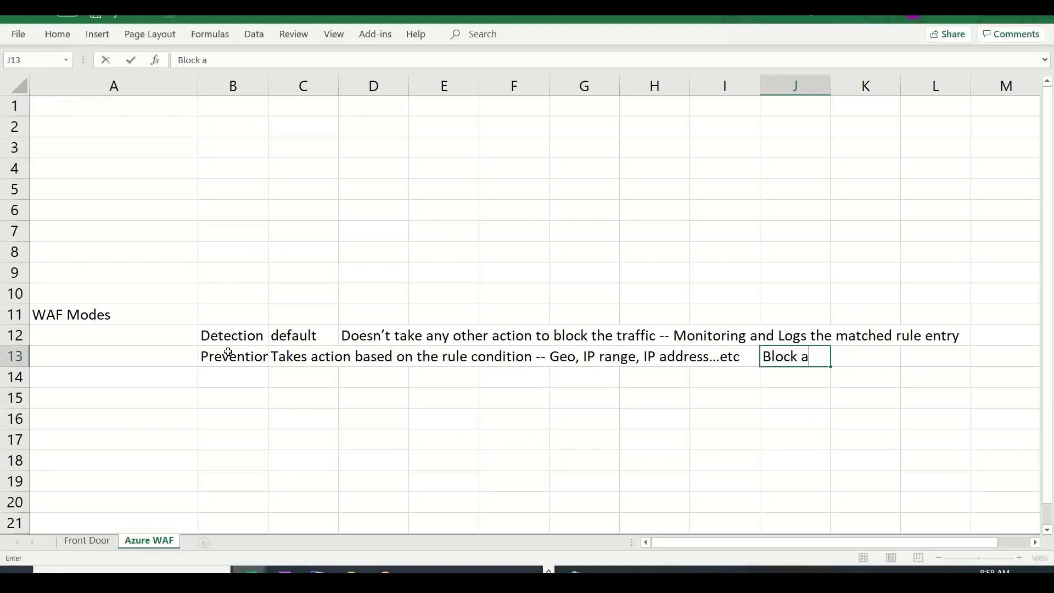
{"action": "key", "text": "BackSpace"}
{"action": "type", "text": "as well log the t"}
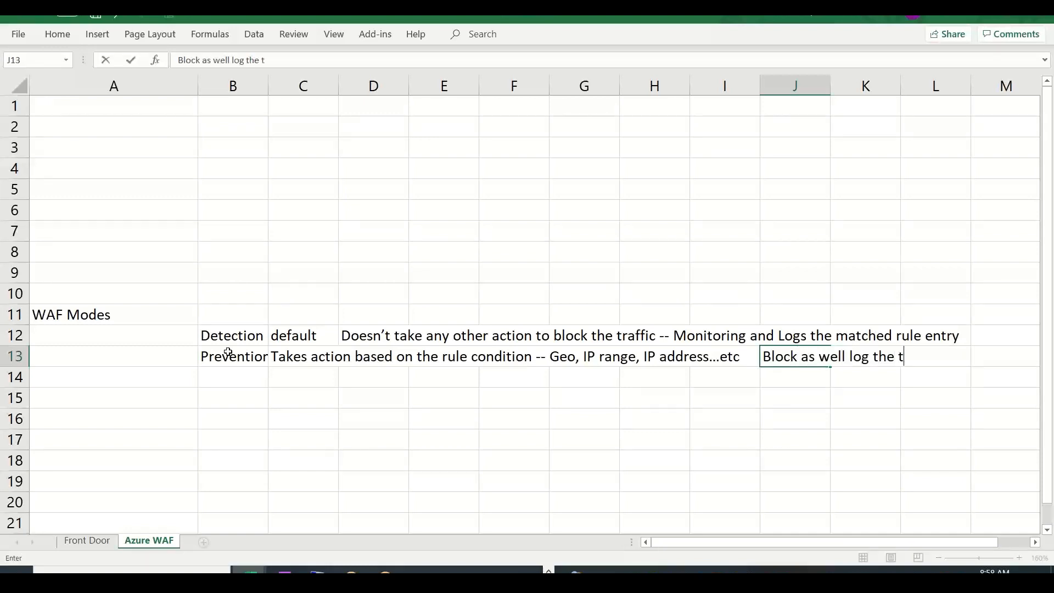
{"action": "type", "text": "raffic"}
Switch back to the browser's Log Analytics Logs page and run the AzureDiagnostics query for the last 30 minutes.
{"action": "key", "text": "alt+Tab"}
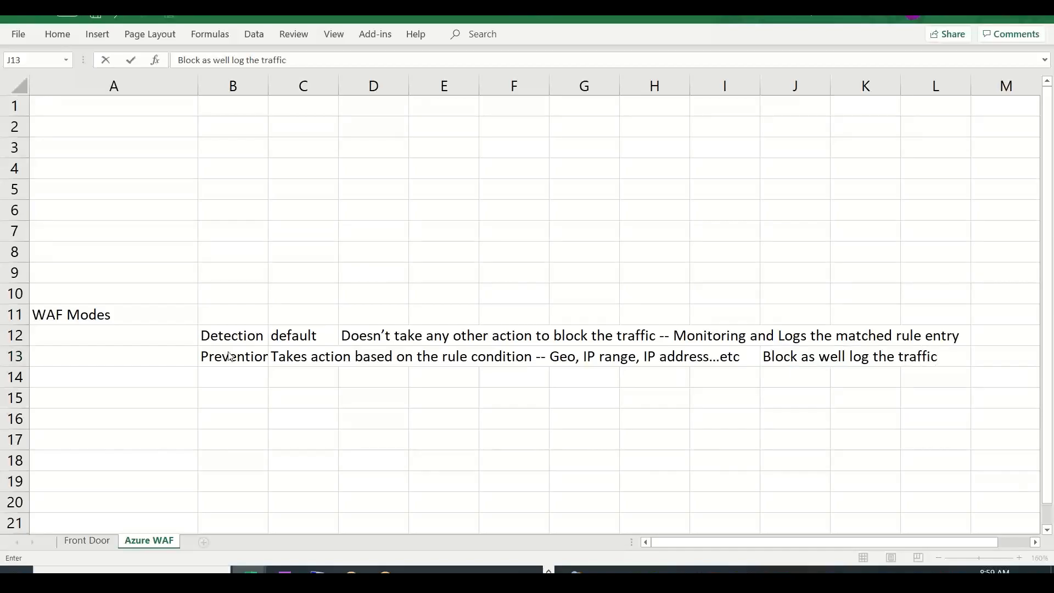
{"action": "left_click", "coordinate": [249, 19]}
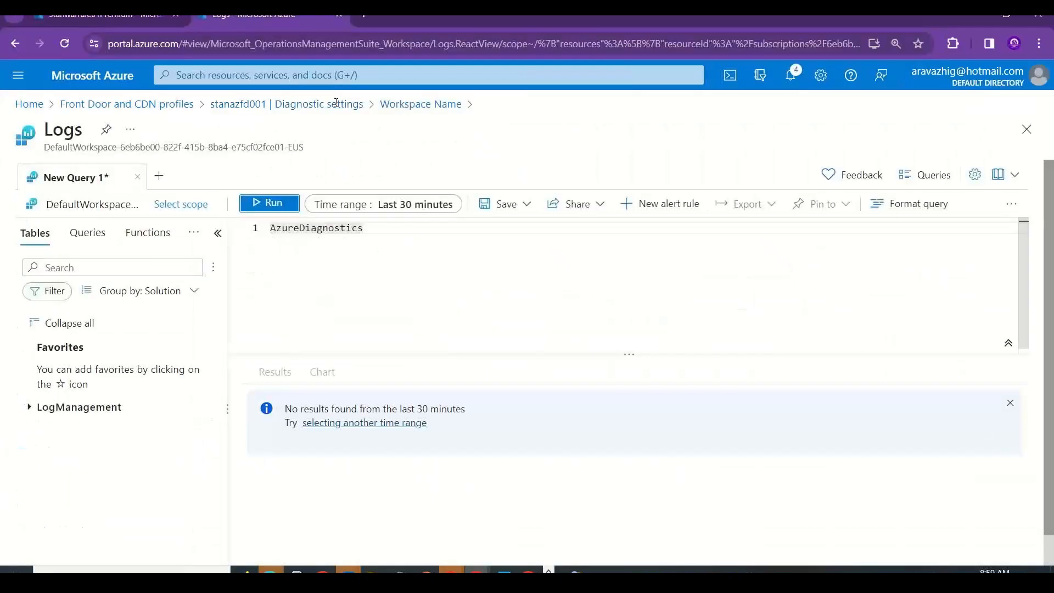
{"action": "left_click", "coordinate": [267, 203]}
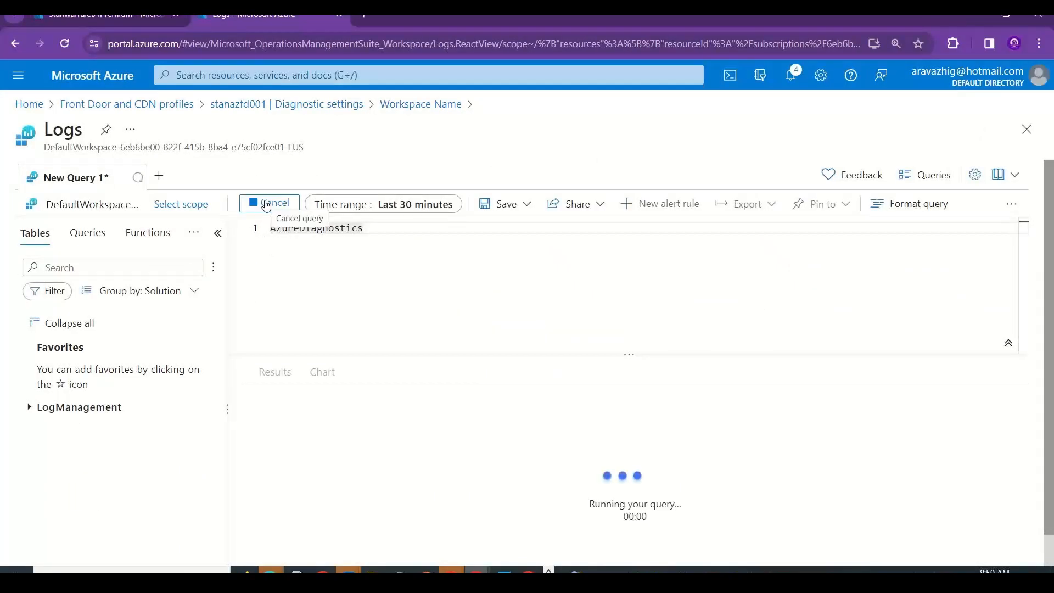
Expand the LogManagement group and its AppRequests table to examine the fields, and rerun the AzureDiagnostics query.
{"action": "left_click", "coordinate": [102, 408]}
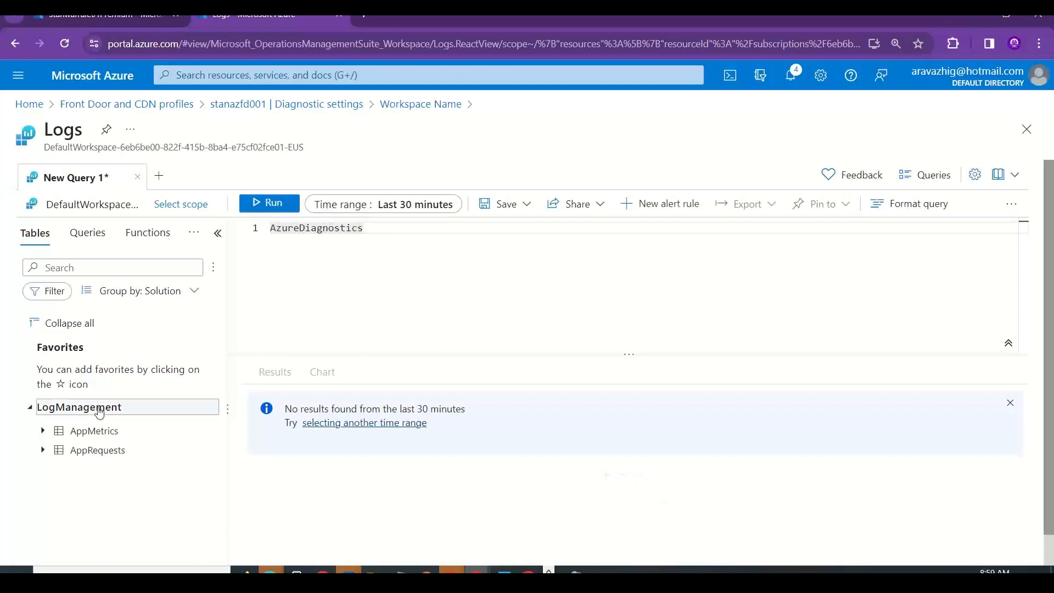
{"action": "left_click", "coordinate": [104, 432]}
{"action": "left_click", "coordinate": [105, 449]}
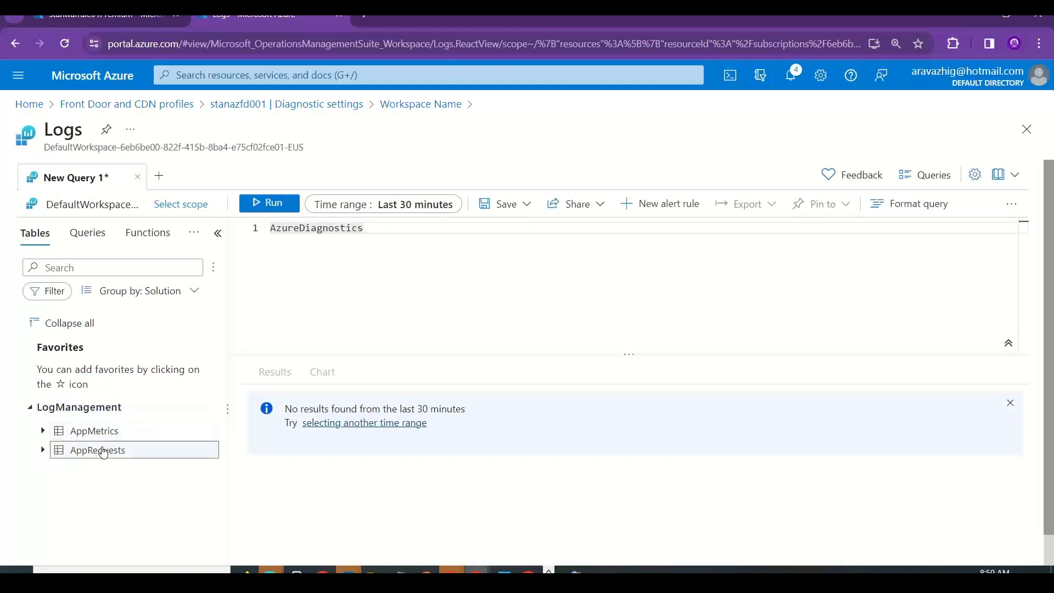
{"action": "left_click", "coordinate": [42, 451]}
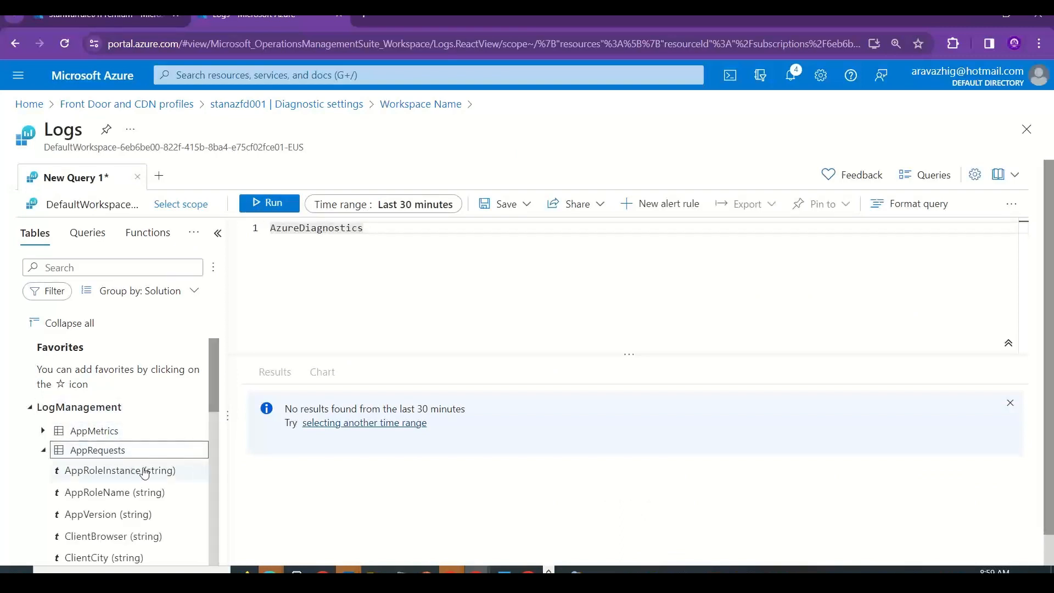
{"action": "scroll", "coordinate": [207, 399], "scroll_direction": "down", "scroll_amount": 15}
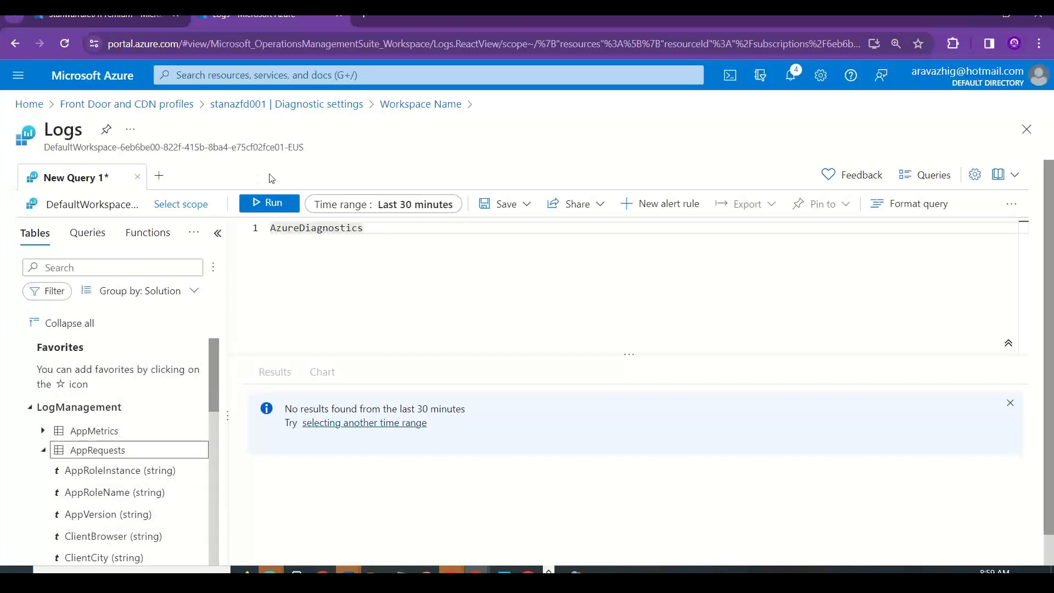
{"action": "left_click", "coordinate": [262, 202]}
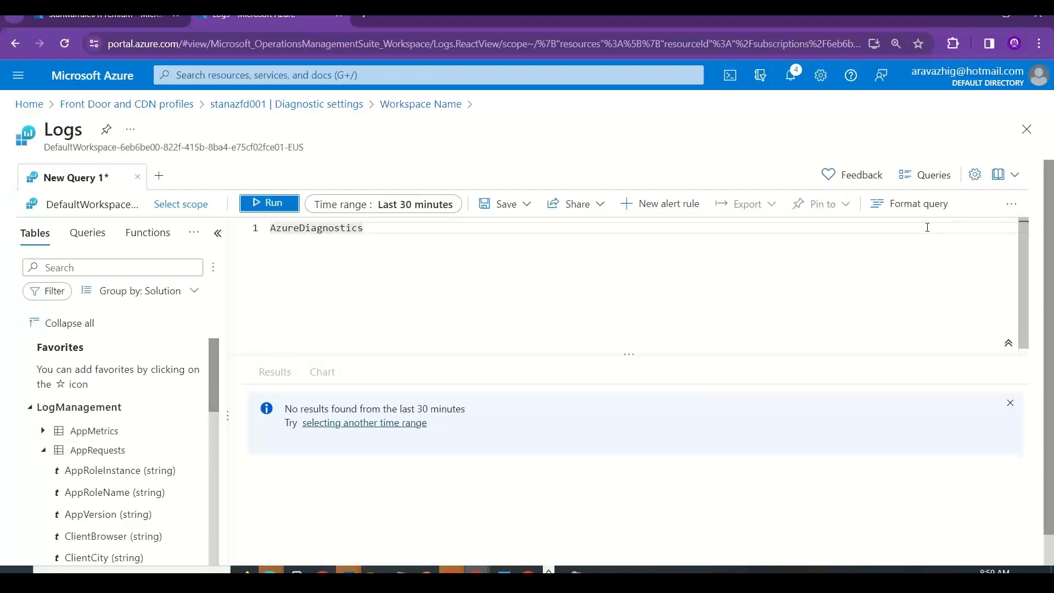
{"action": "left_click", "coordinate": [937, 211]}
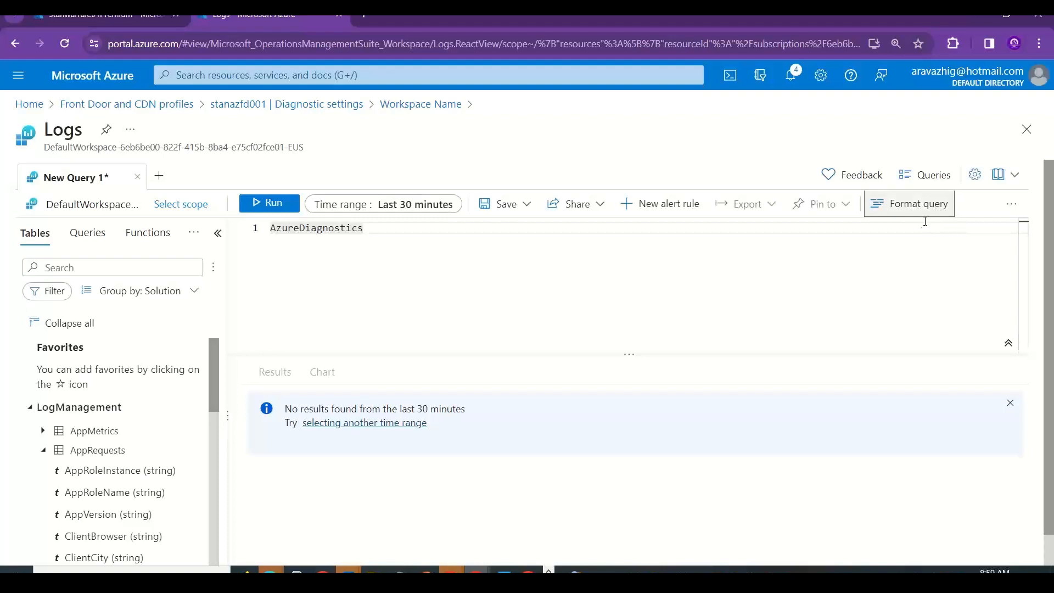
Browse the example queries under the Applications and Azure Resources categories, then close the Queries gallery while keeping the current query.
{"action": "left_click", "coordinate": [932, 176]}
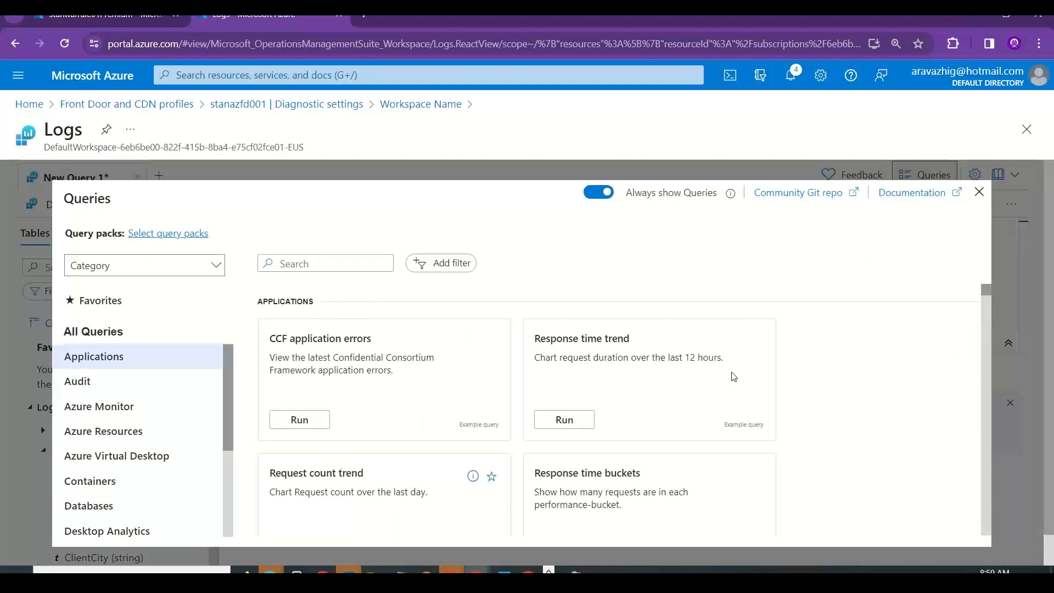
{"action": "left_click_drag", "start_coordinate": [988, 292], "coordinate": [986, 289]}
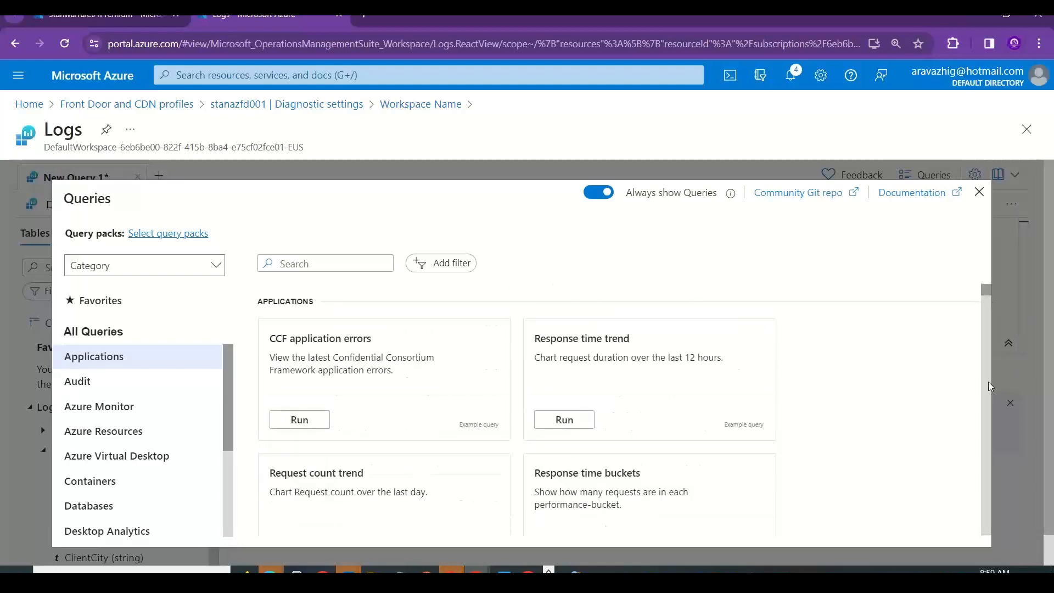
{"action": "scroll", "coordinate": [1050, 314], "scroll_direction": "down", "scroll_amount": 1}
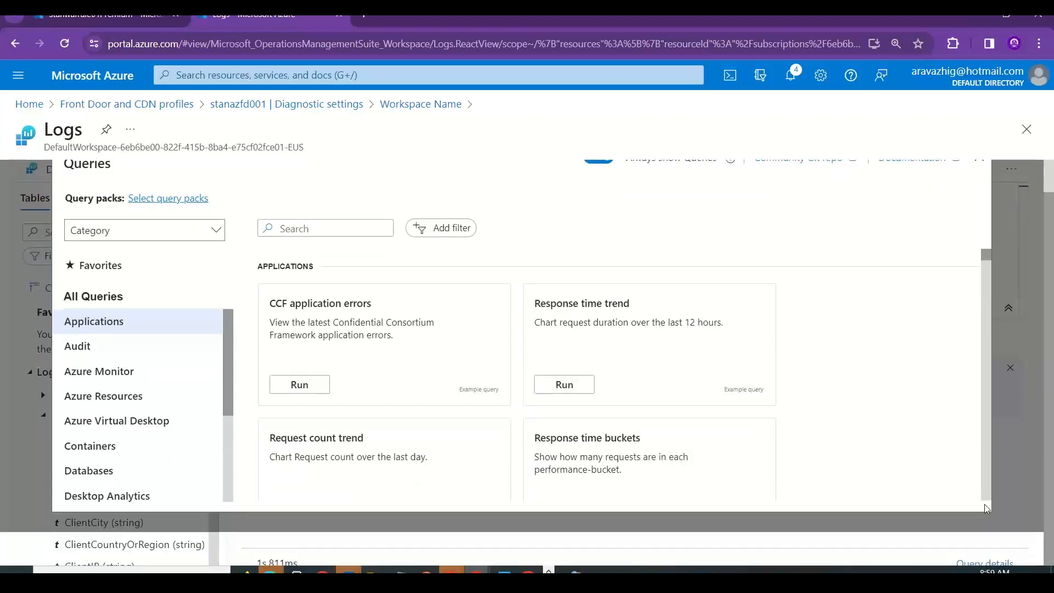
{"action": "scroll", "coordinate": [987, 256], "scroll_direction": "down", "scroll_amount": 7}
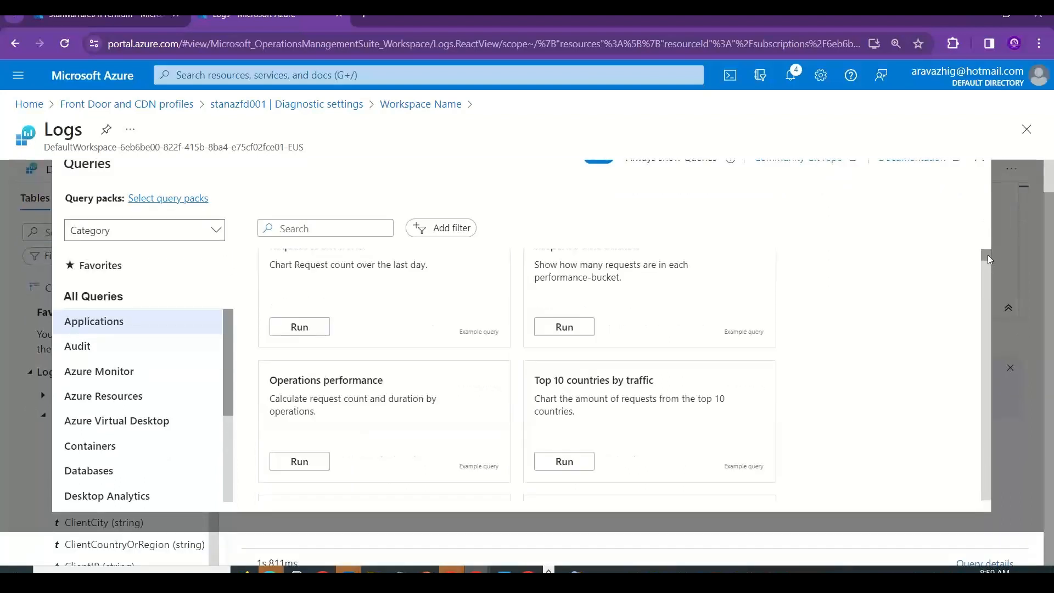
{"action": "left_click_drag", "start_coordinate": [986, 255], "coordinate": [987, 373]}
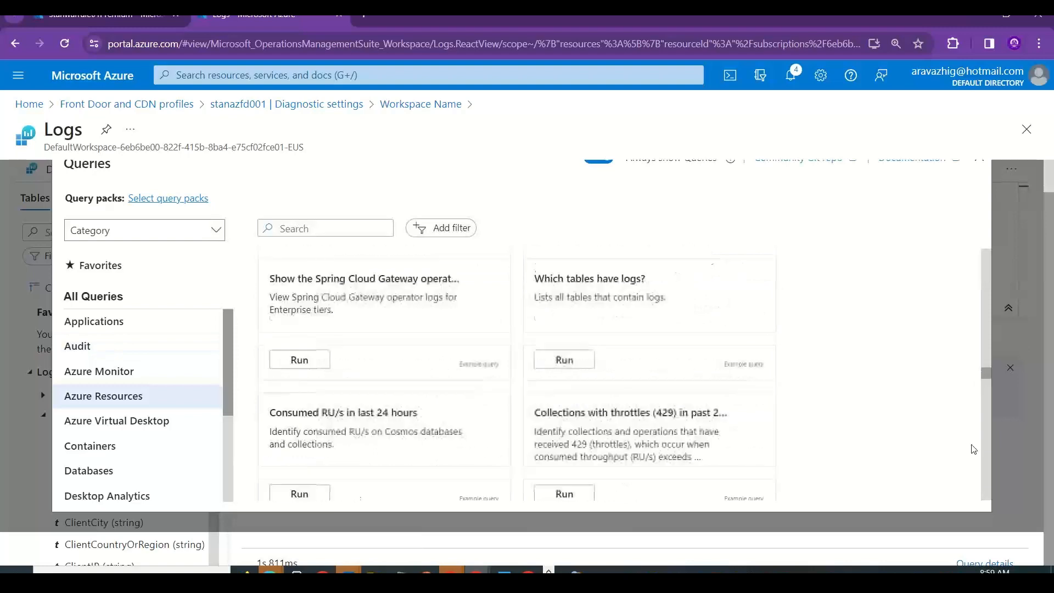
{"action": "scroll", "coordinate": [973, 449], "scroll_direction": "down", "scroll_amount": 15}
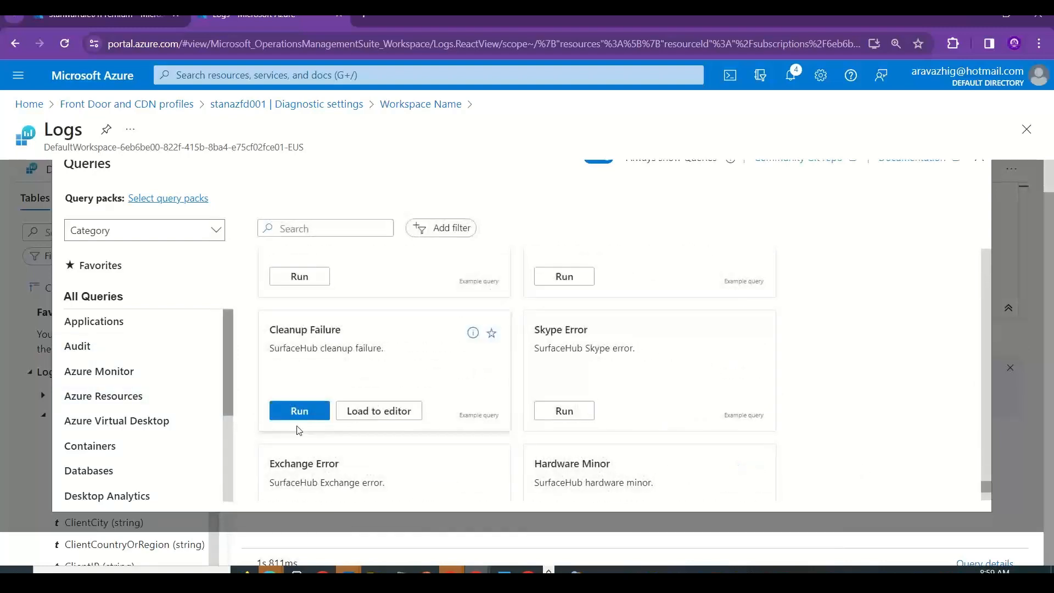
{"action": "left_click", "coordinate": [107, 396]}
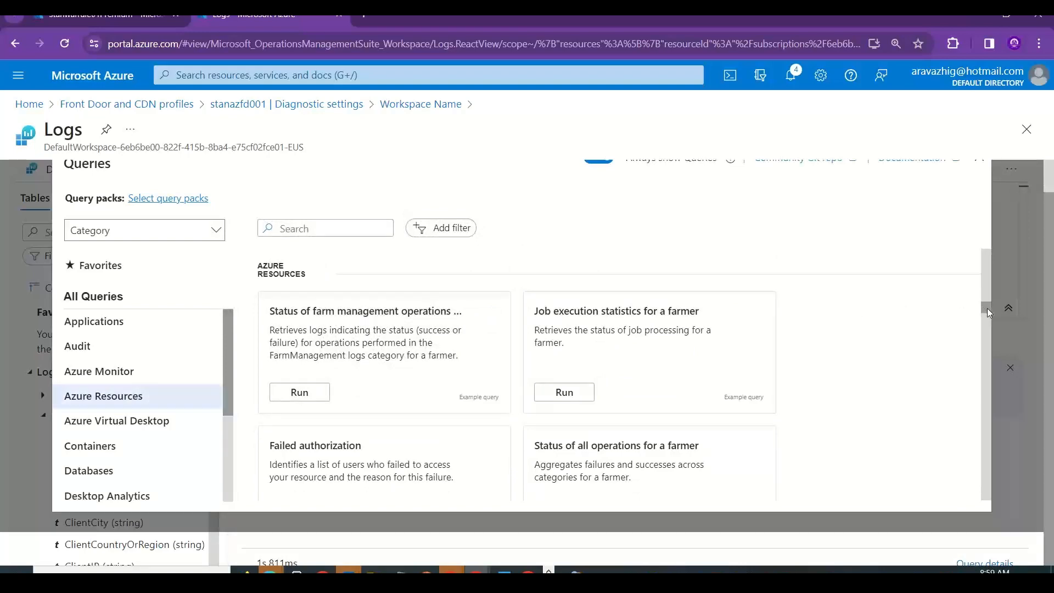
{"action": "scroll", "coordinate": [985, 307], "scroll_direction": "up", "scroll_amount": 10}
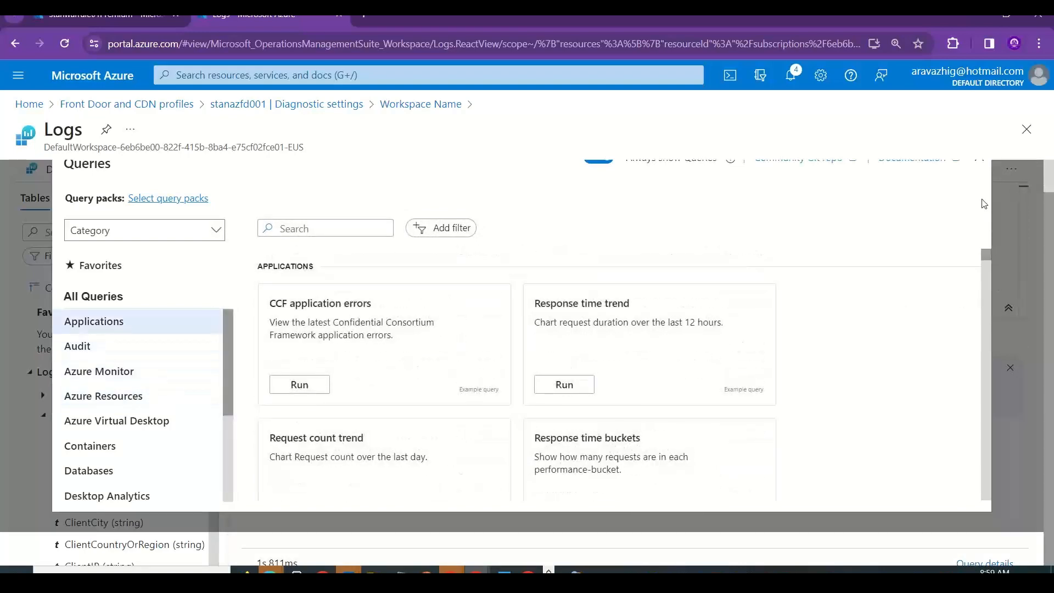
{"action": "left_click", "coordinate": [1026, 129]}
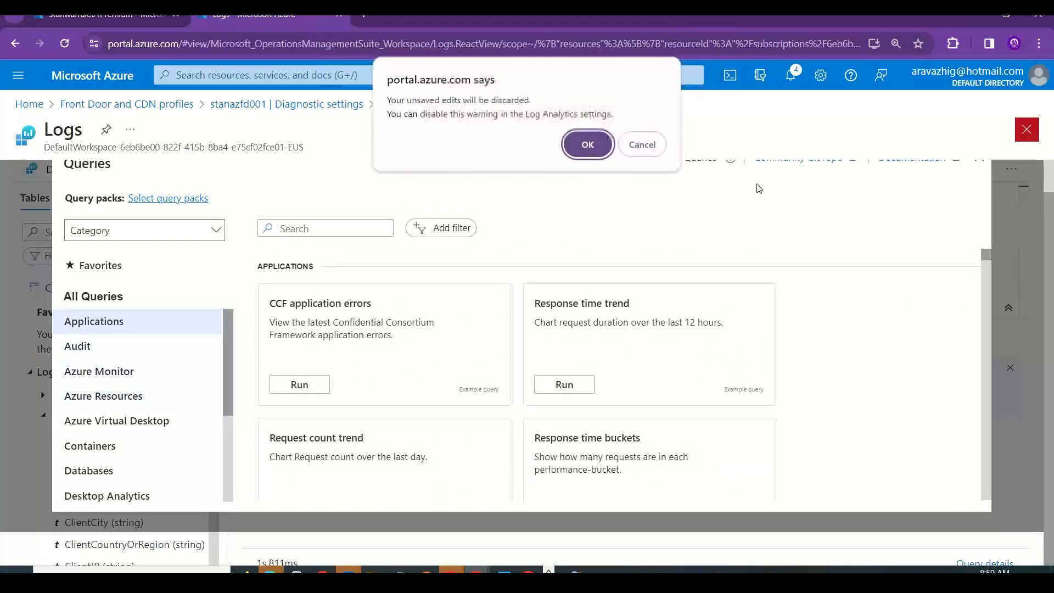
{"action": "left_click", "coordinate": [641, 144]}
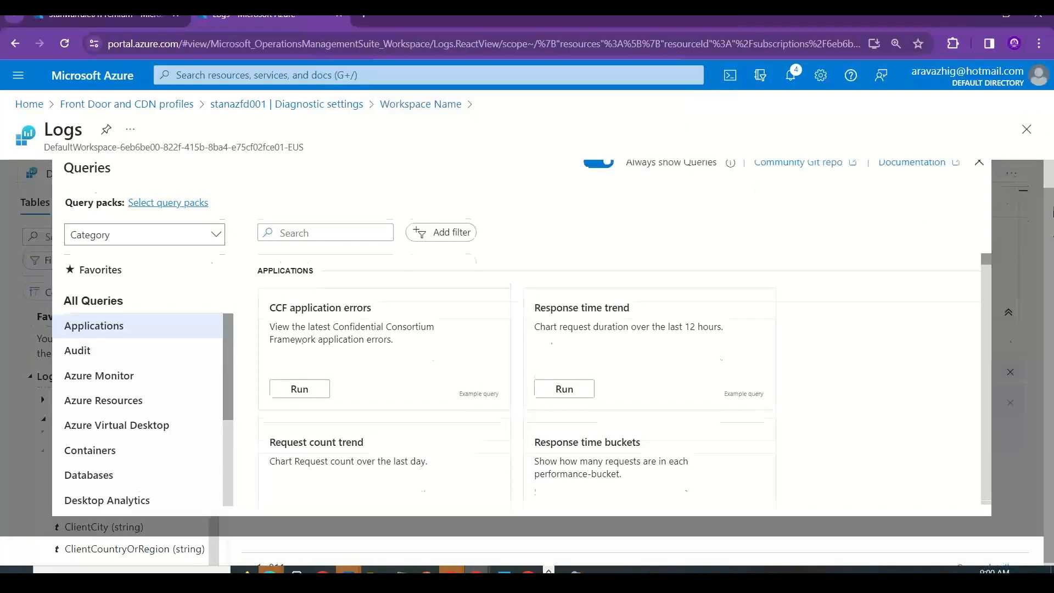
{"action": "scroll", "coordinate": [1000, 210], "scroll_direction": "up", "scroll_amount": 1}
{"action": "left_click", "coordinate": [978, 192]}
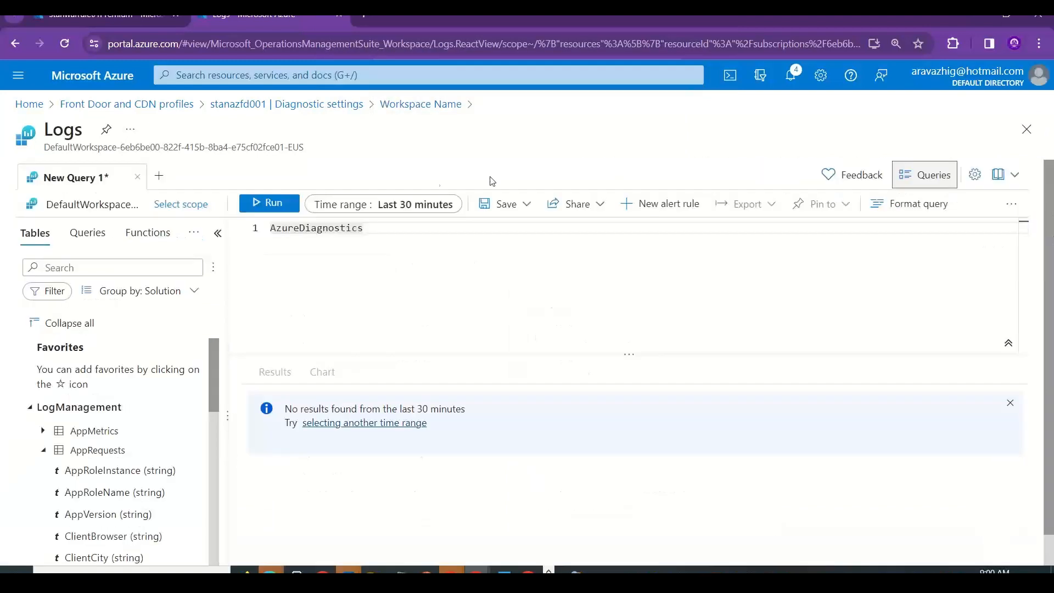
Set the AzureDiagnostics query's time range to Last hour and rerun it.
{"action": "left_click", "coordinate": [271, 203]}
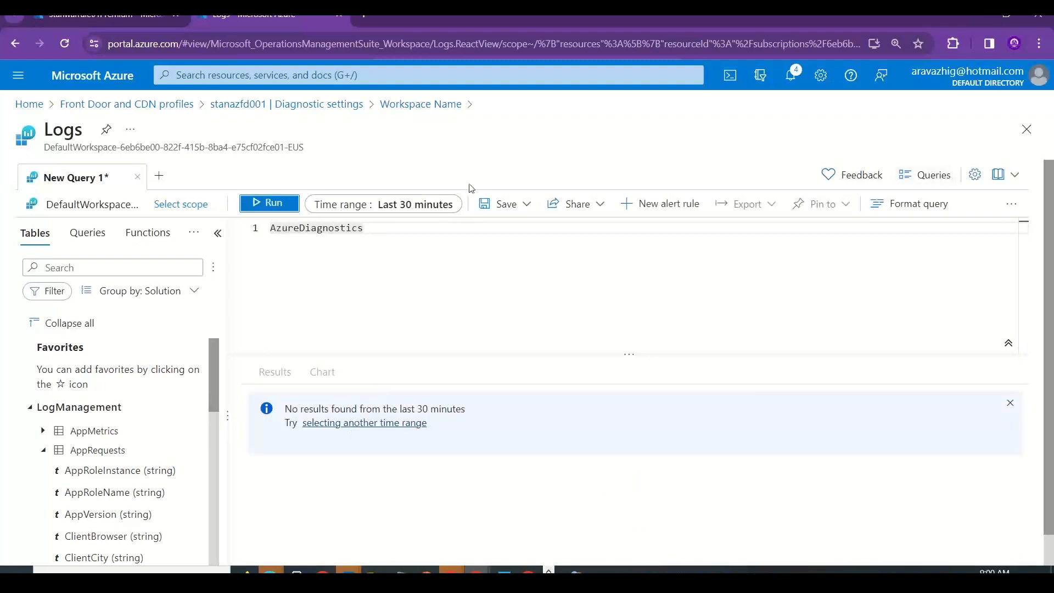
{"action": "left_click", "coordinate": [437, 206]}
{"action": "left_click", "coordinate": [351, 251]}
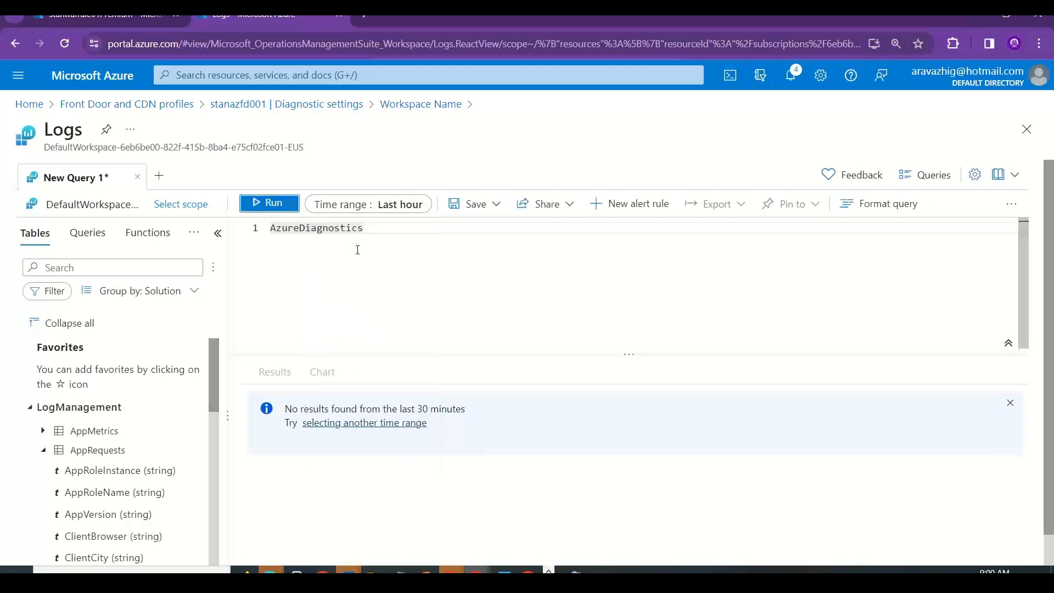
{"action": "left_click", "coordinate": [274, 207]}
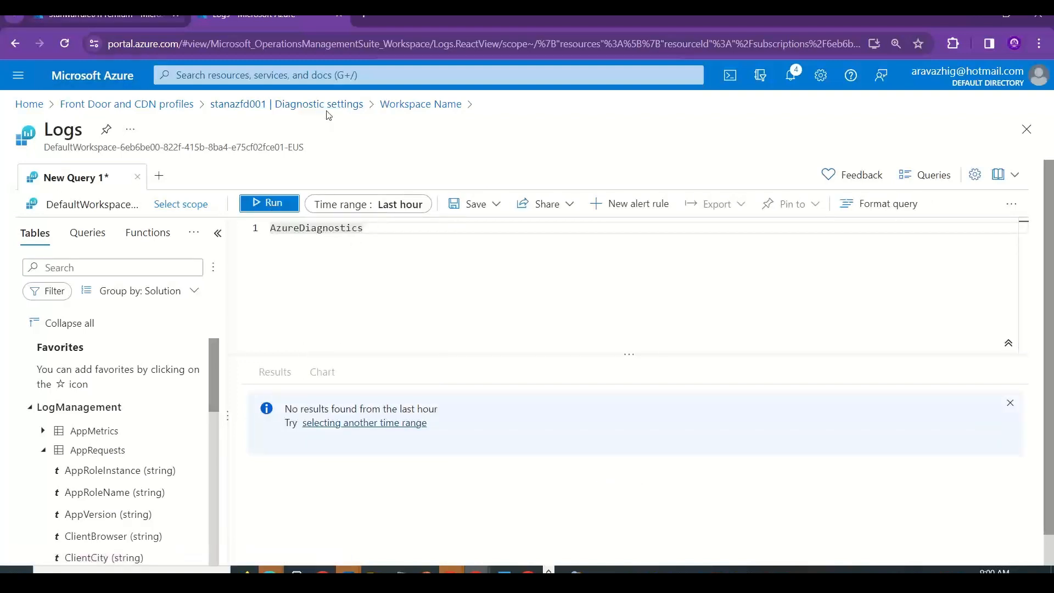
Open the query's scope selection and try to reapply the default Log Analytics workspace in East US.
{"action": "left_click", "coordinate": [72, 17]}
{"action": "left_click", "coordinate": [232, 16]}
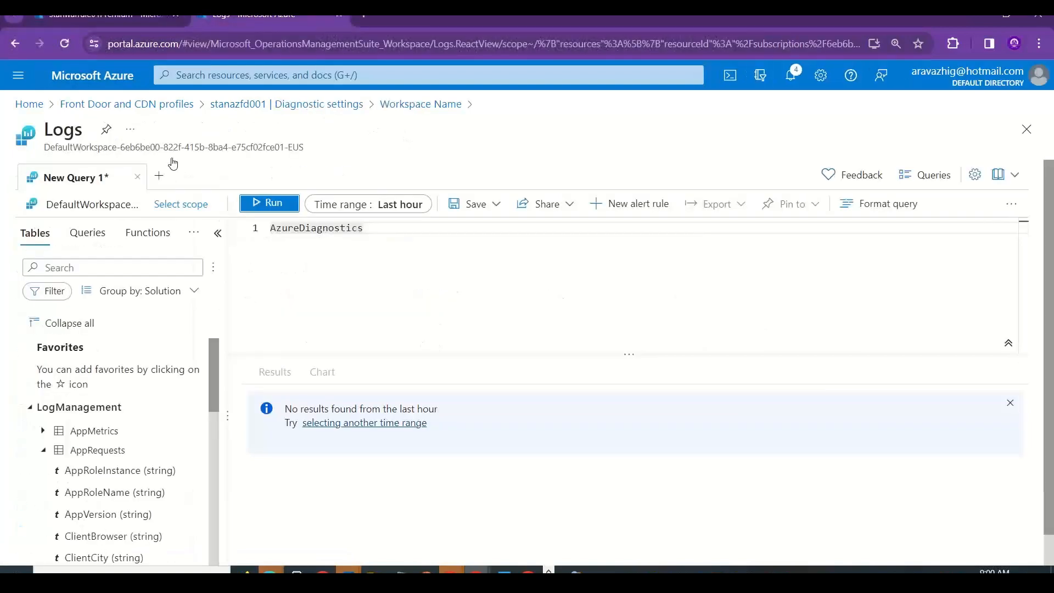
{"action": "left_click", "coordinate": [191, 206]}
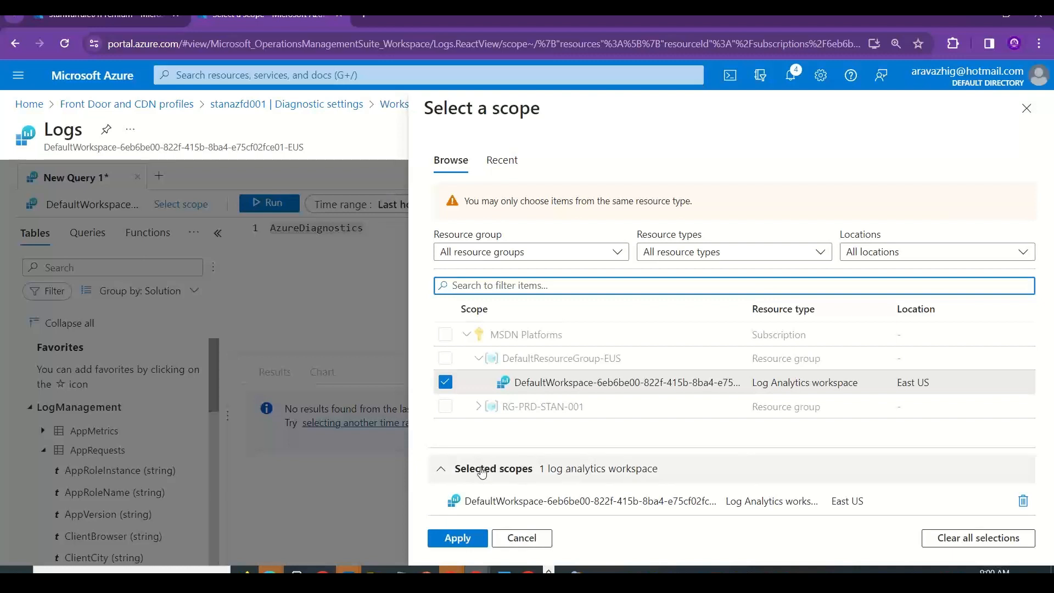
{"action": "left_click", "coordinate": [463, 535]}
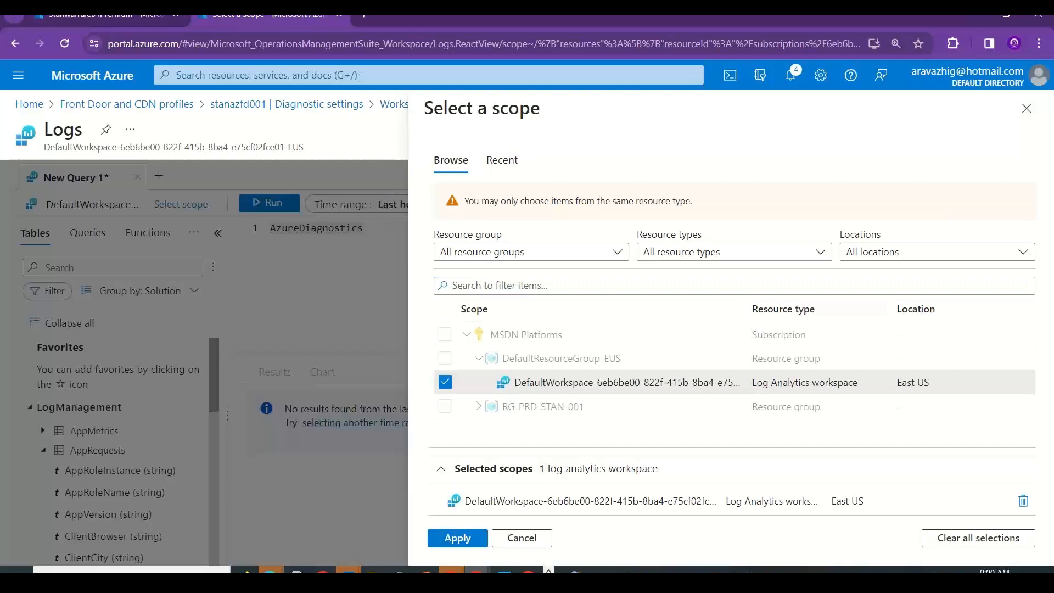
Switch to the WAF policy's browser tab and open the stanazfd001 profile's overview from Front Door and CDN profiles.
{"action": "left_click", "coordinate": [127, 18]}
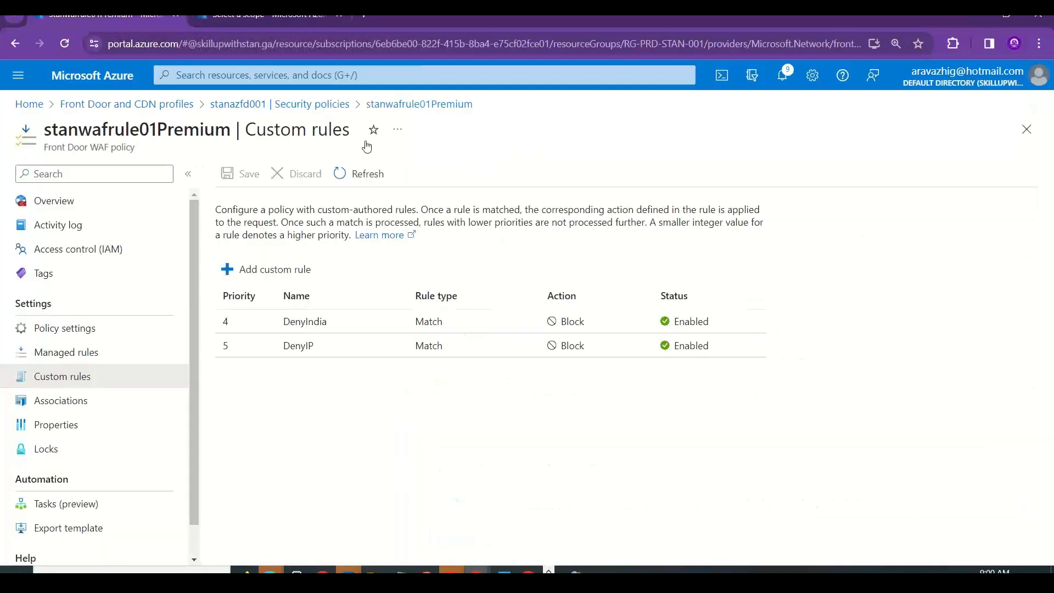
{"action": "left_click", "coordinate": [89, 202]}
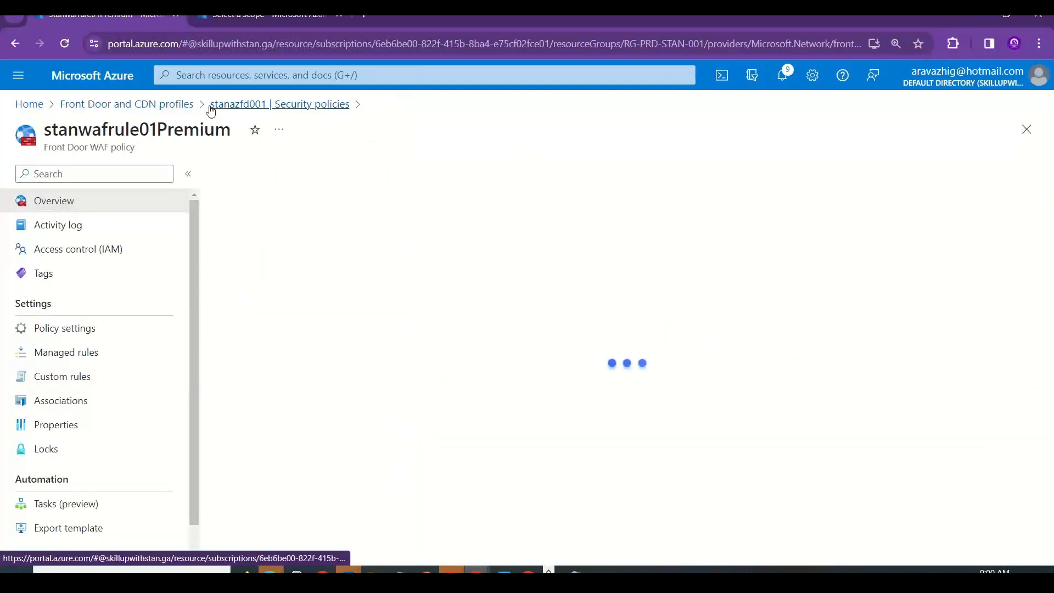
{"action": "left_click", "coordinate": [171, 105]}
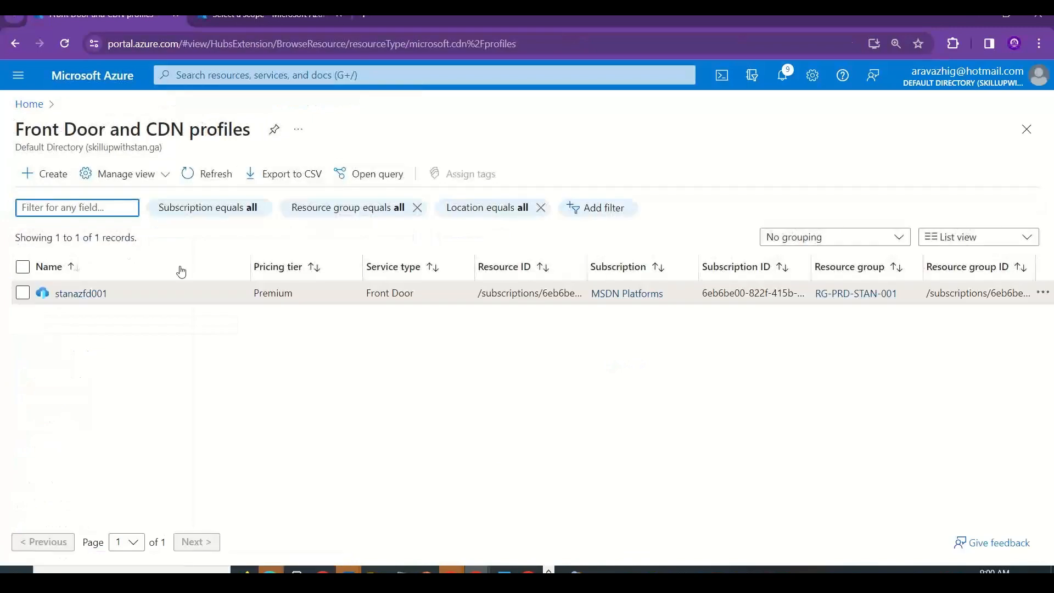
{"action": "left_click", "coordinate": [98, 295]}
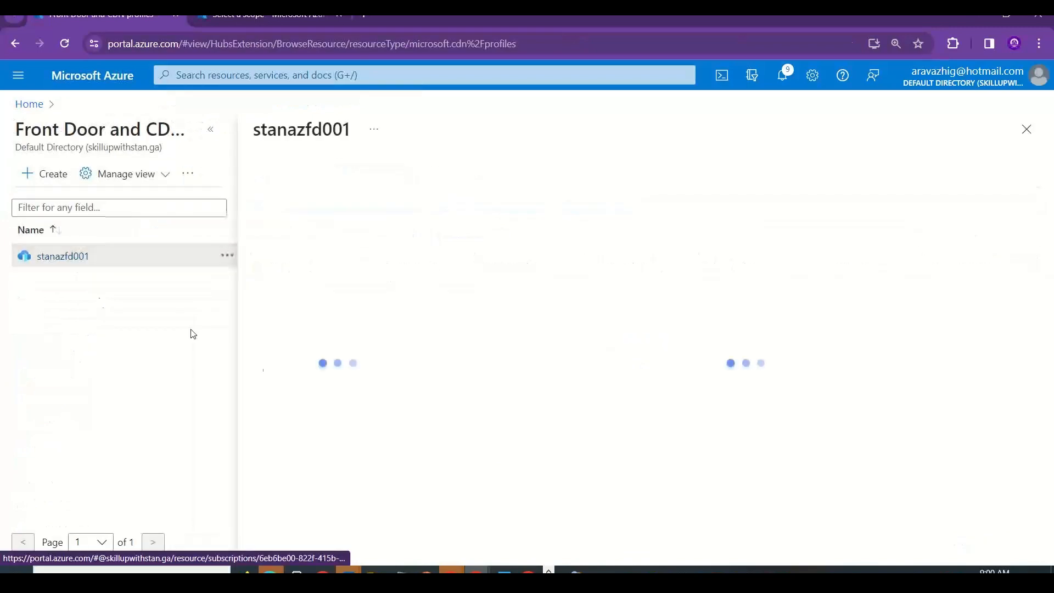
{"action": "left_click", "coordinate": [211, 130]}
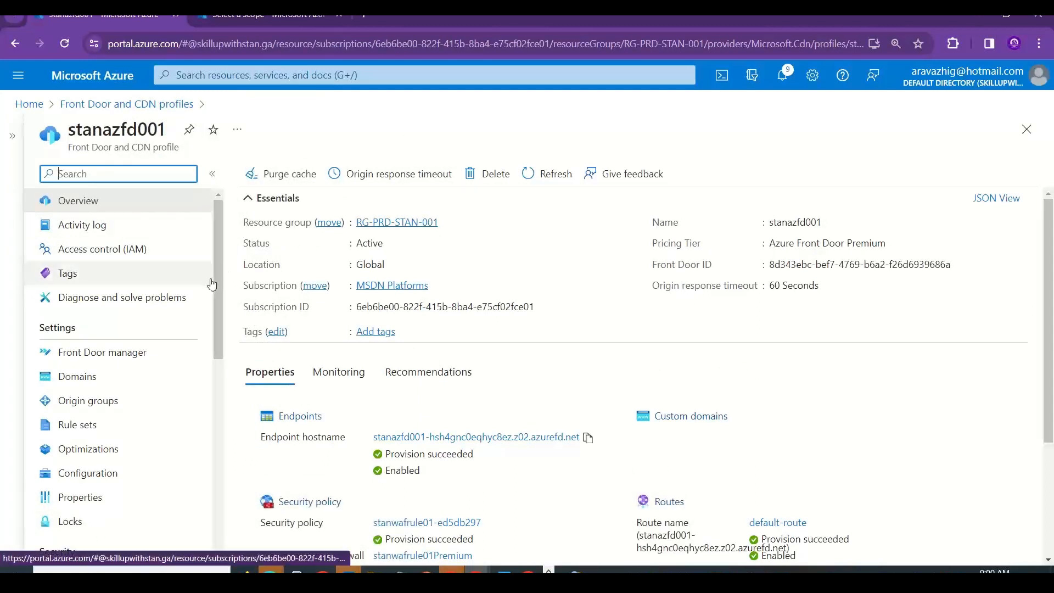
{"action": "left_click_drag", "start_coordinate": [218, 301], "coordinate": [220, 324]}
{"action": "scroll", "coordinate": [220, 324], "scroll_direction": "up", "scroll_amount": 2}
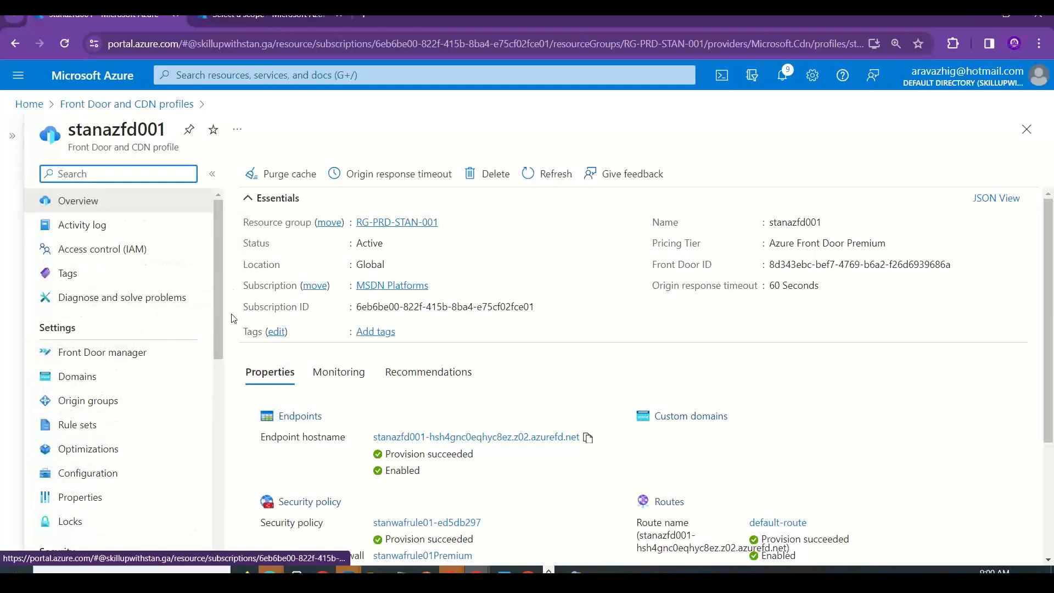
Copy the stanazfd001 endpoint hostname and load it in a new browser tab.
{"action": "left_click", "coordinate": [586, 438]}
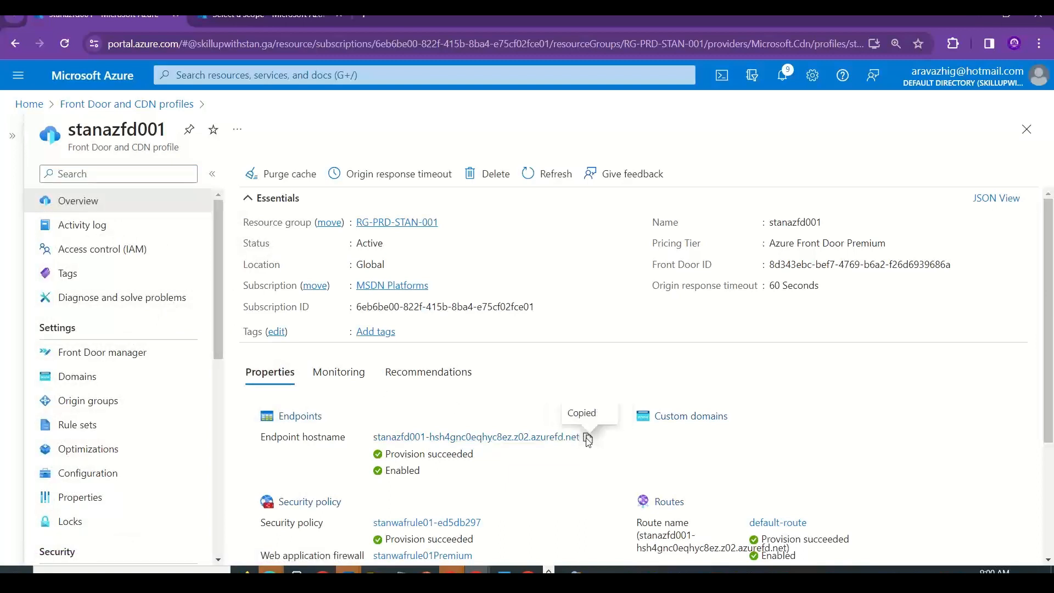
{"action": "left_click", "coordinate": [364, 15]}
{"action": "key", "text": "ctrl+v"}
{"action": "key", "text": "Return"}
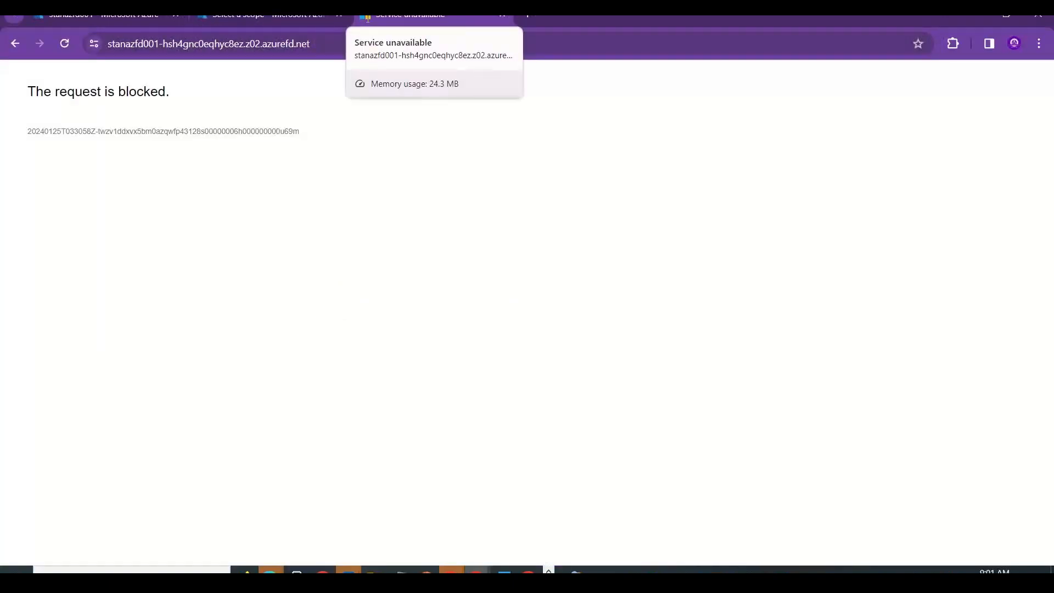
Request the Front Door endpoint page two more times to generate traffic for the WAF logs.
{"action": "left_click", "coordinate": [335, 43]}
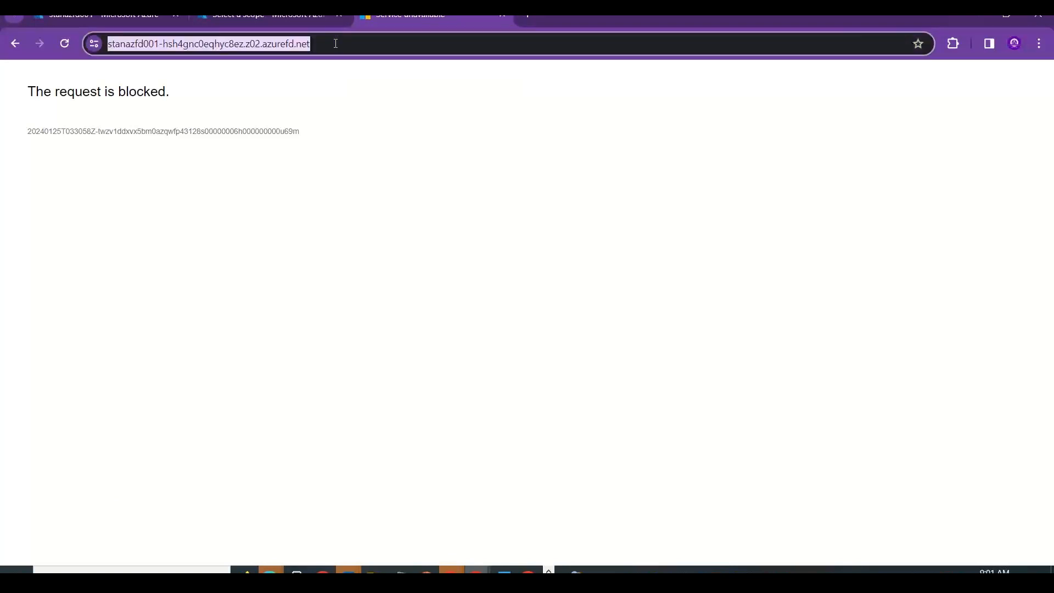
{"action": "key", "text": "Return"}
{"action": "left_click", "coordinate": [336, 43]}
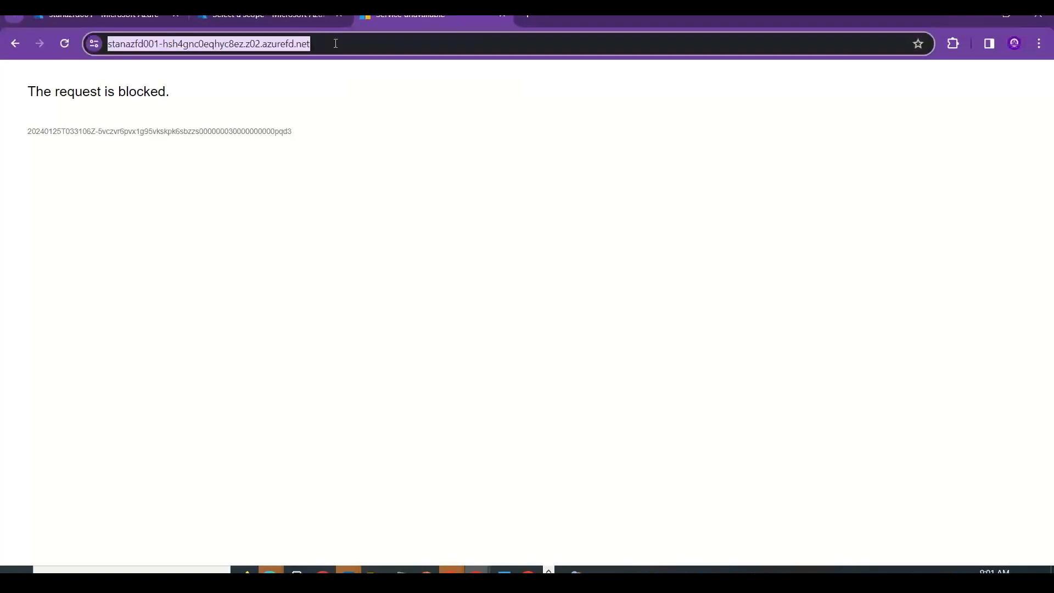
{"action": "key", "text": "Return"}
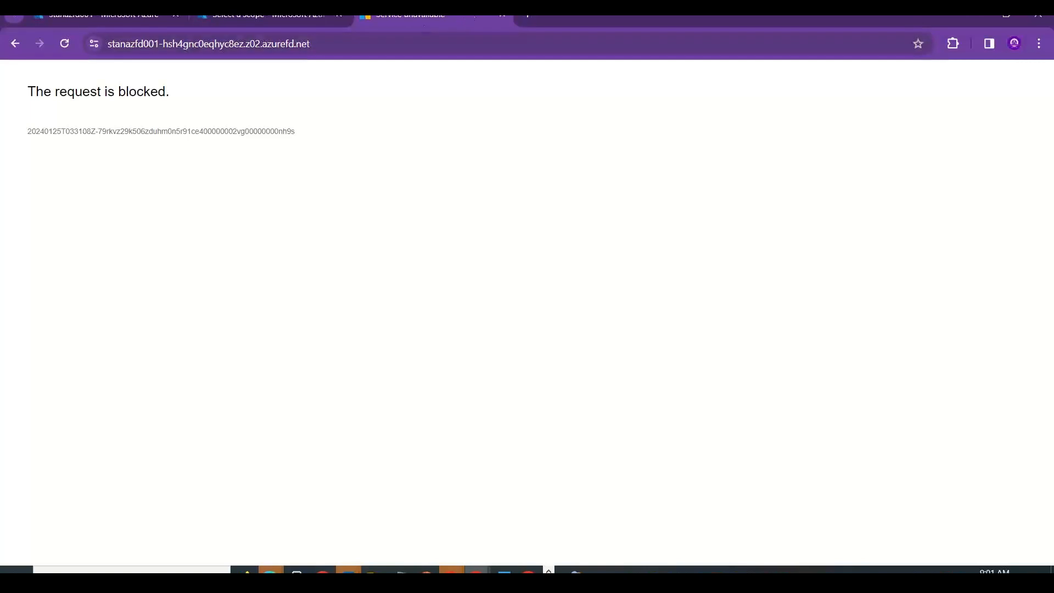
Return to the Logs page, close the scope selection without changes, and rerun the AzureDiagnostics query for the last hour.
{"action": "left_click", "coordinate": [277, 20]}
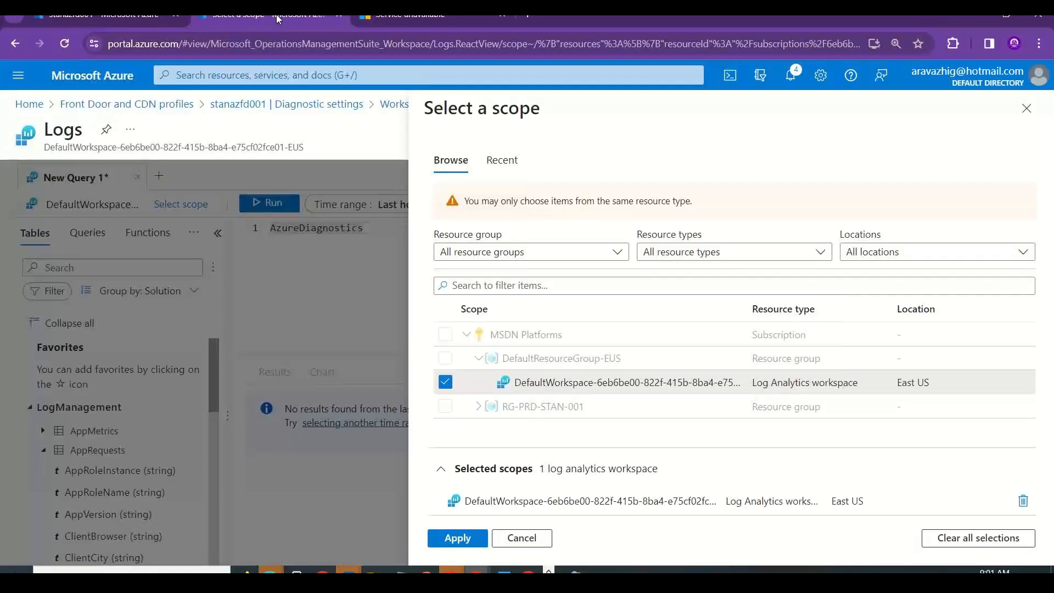
{"action": "left_click", "coordinate": [1026, 108]}
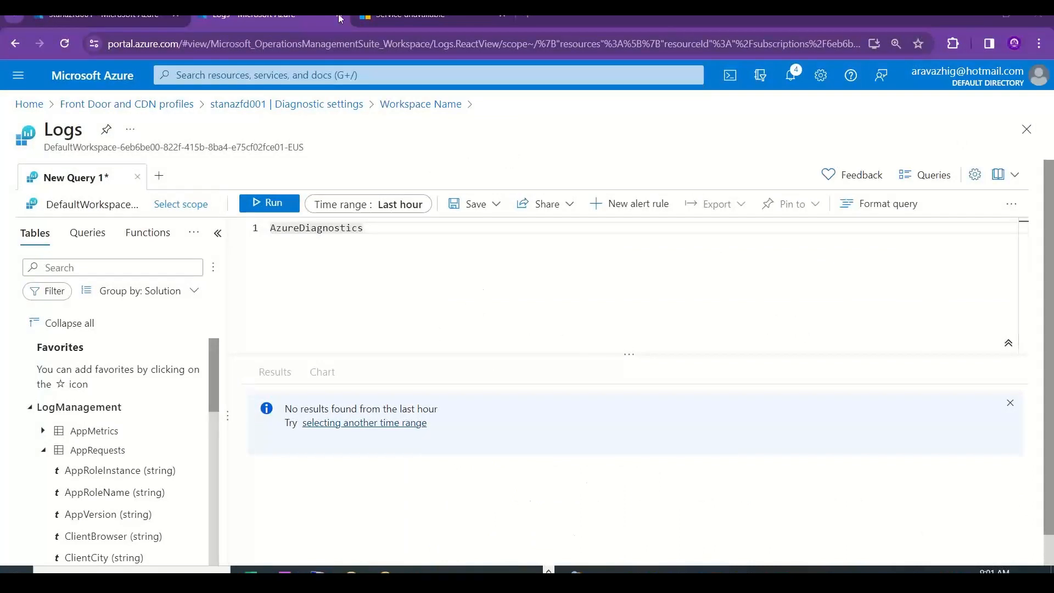
{"action": "left_click", "coordinate": [408, 14]}
{"action": "left_click", "coordinate": [327, 44]}
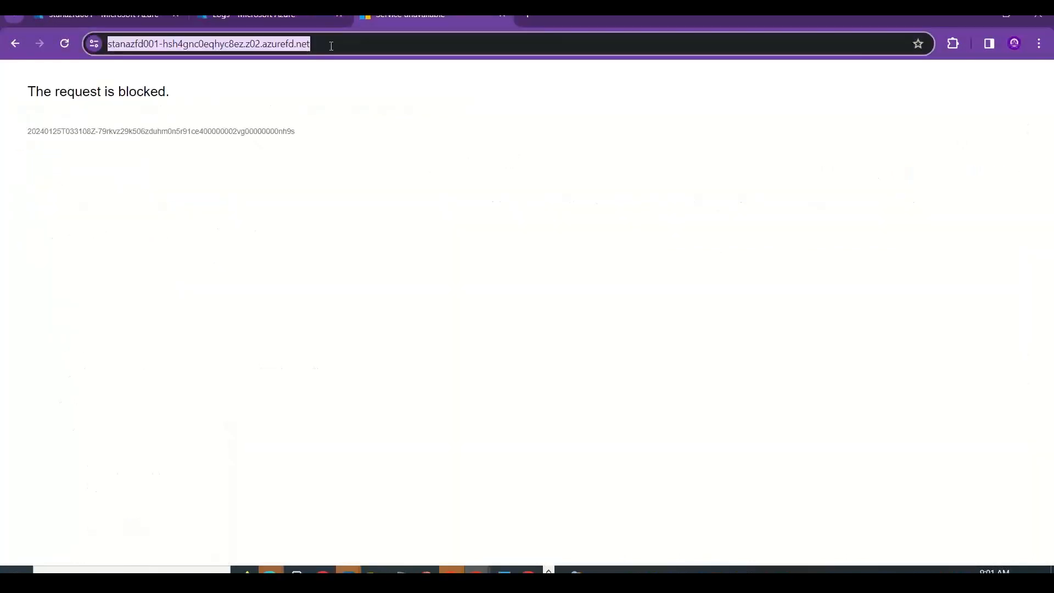
{"action": "left_click", "coordinate": [640, 24]}
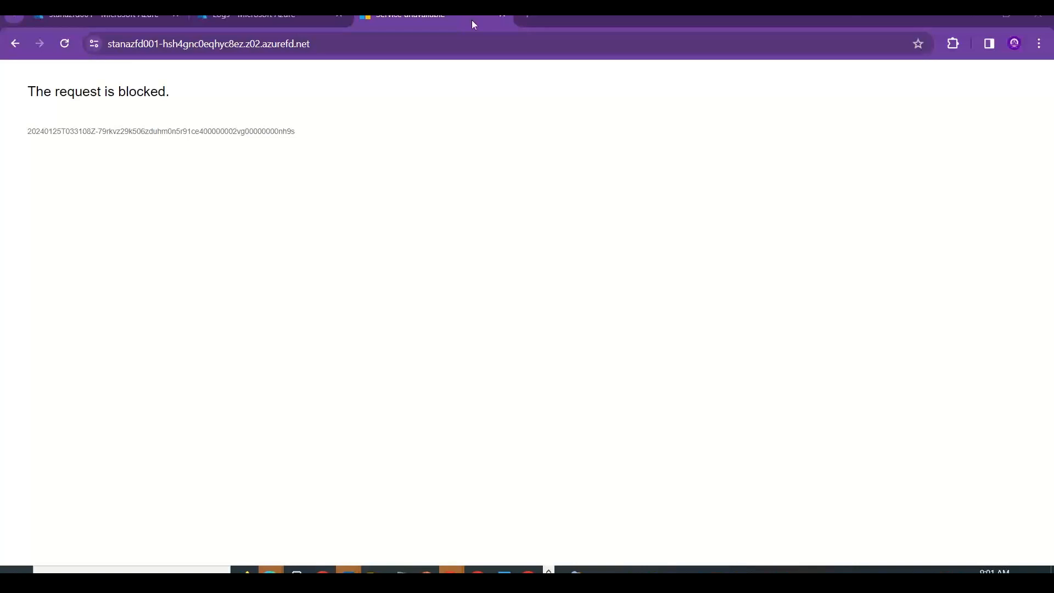
{"action": "left_click", "coordinate": [254, 15]}
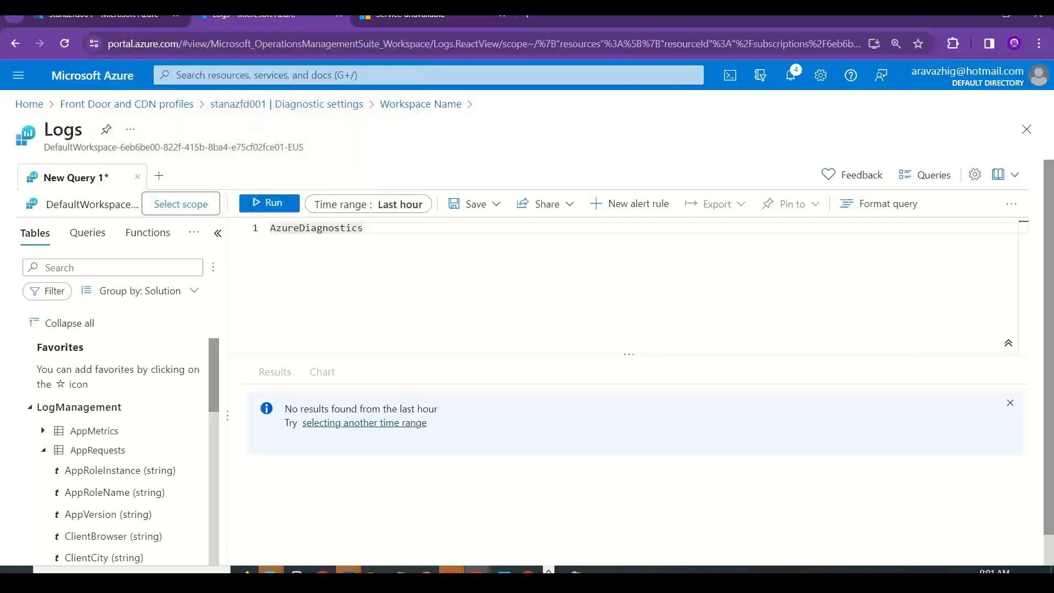
{"action": "left_click", "coordinate": [266, 203]}
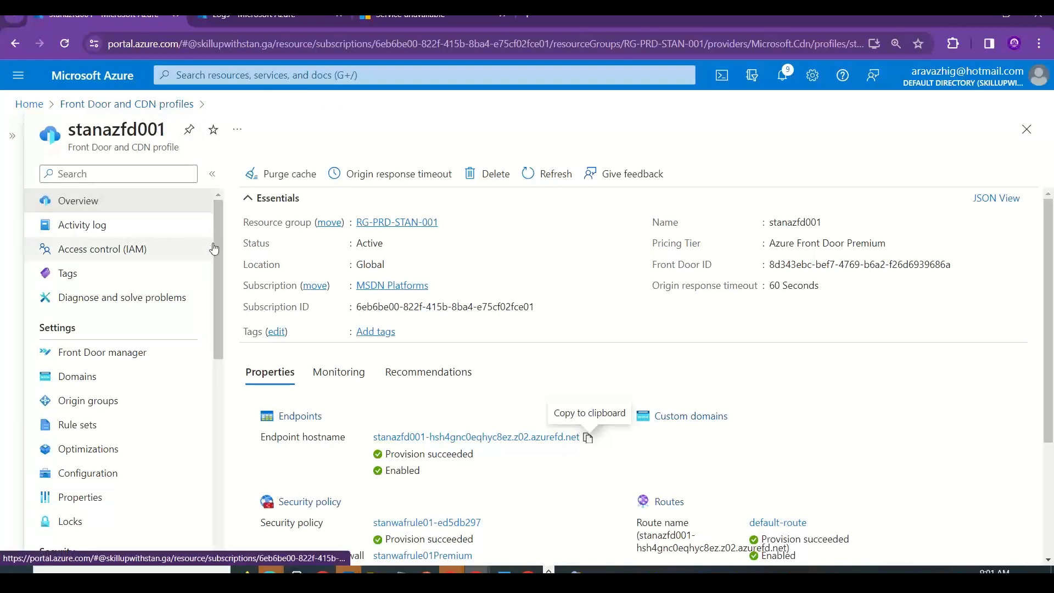
Open the Logs page of the stanazfd001 profile and dismiss the Log Analytics welcome and Queries windows.
{"action": "left_click_drag", "start_coordinate": [217, 307], "coordinate": [229, 435]}
{"action": "scroll", "coordinate": [217, 472], "scroll_direction": "up", "scroll_amount": 1}
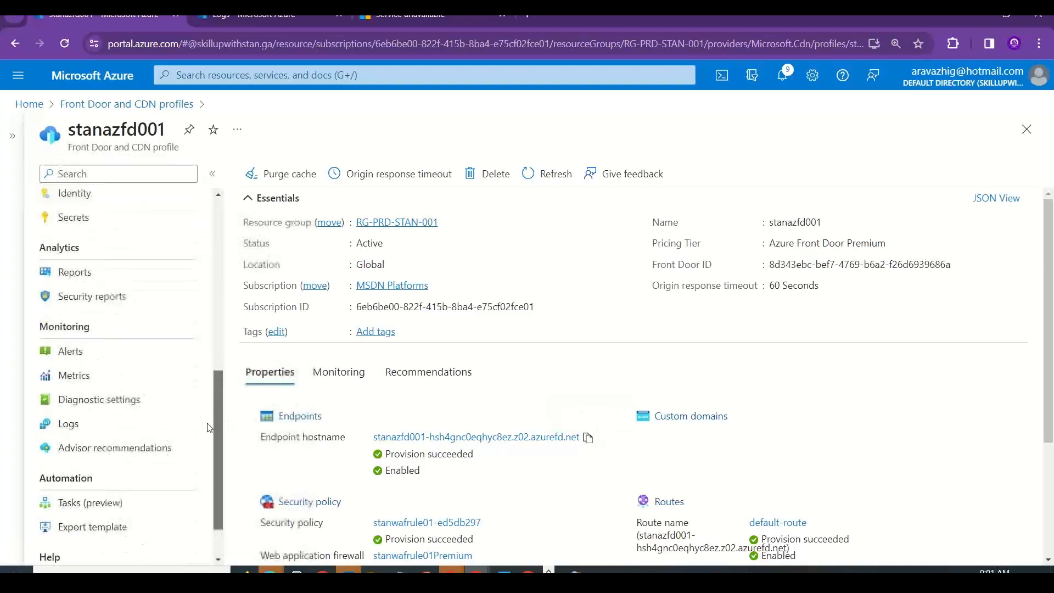
{"action": "left_click", "coordinate": [60, 423]}
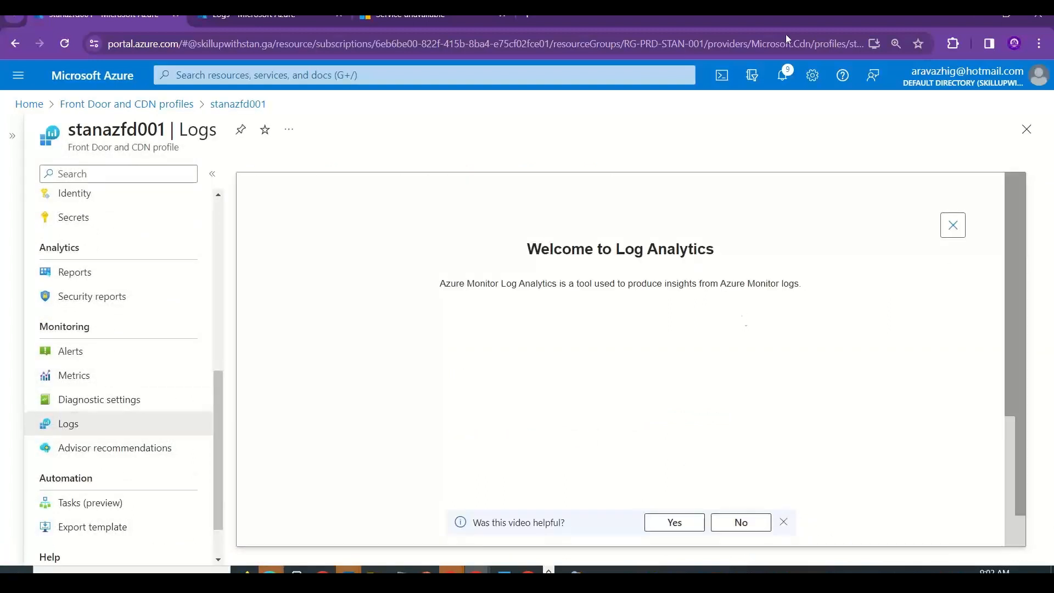
{"action": "left_click", "coordinate": [952, 224]}
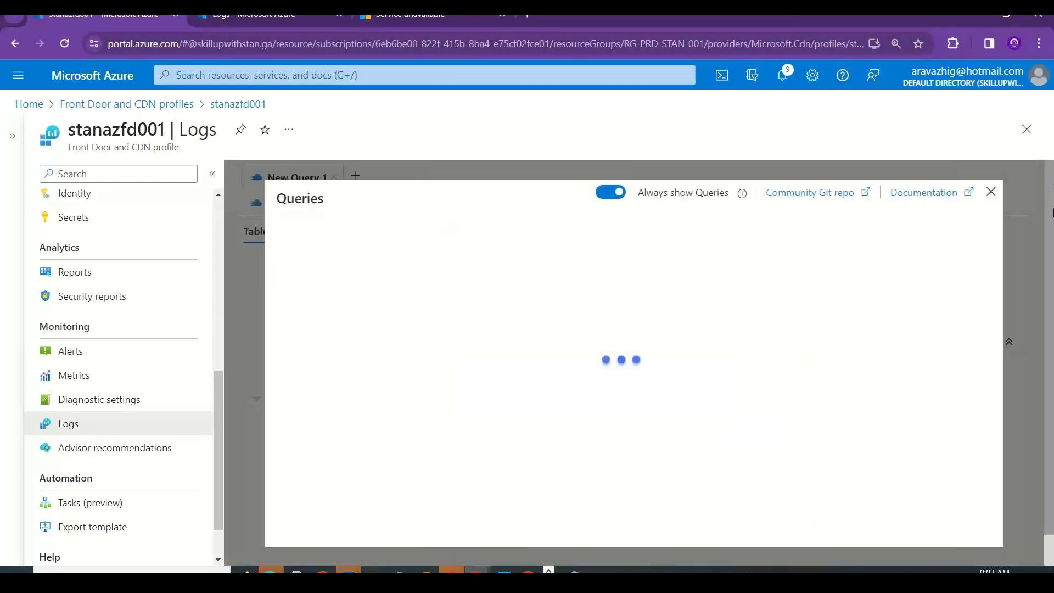
{"action": "left_click", "coordinate": [990, 191]}
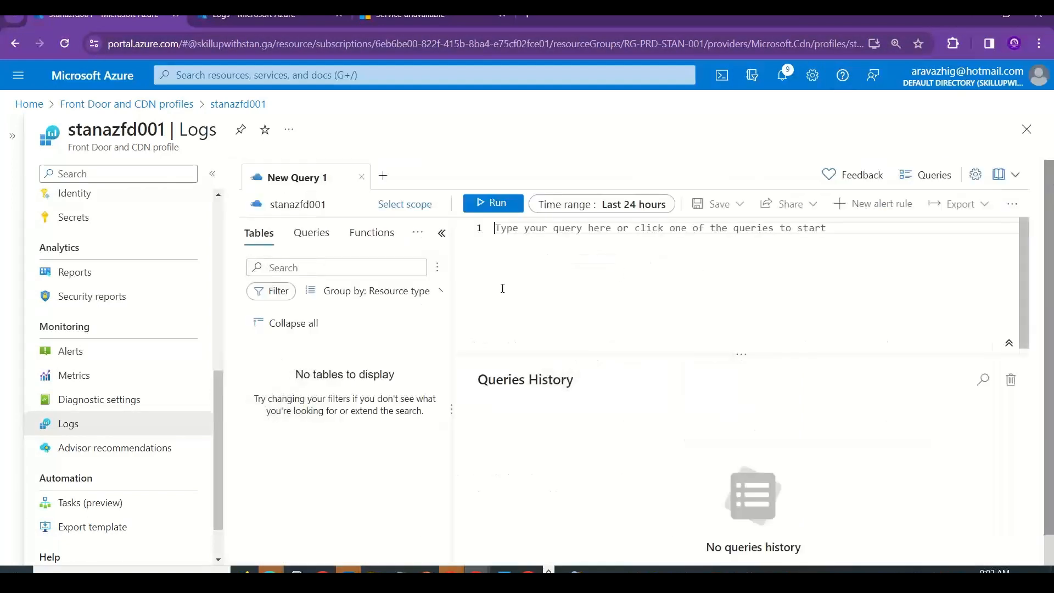
Run an AzureDiagnostics query on stanazfd001 for the last 24 hours, removing the stray pipe line before rerunning it.
{"action": "left_click", "coordinate": [498, 229]}
{"action": "type", "text": "Azure"}
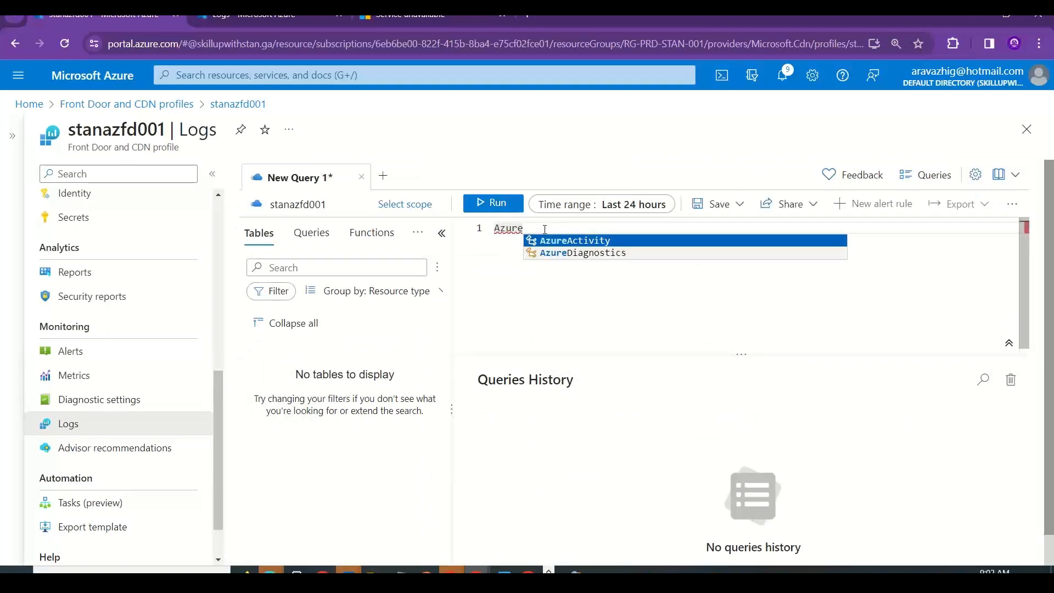
{"action": "left_click", "coordinate": [587, 253]}
{"action": "key", "text": "Return"}
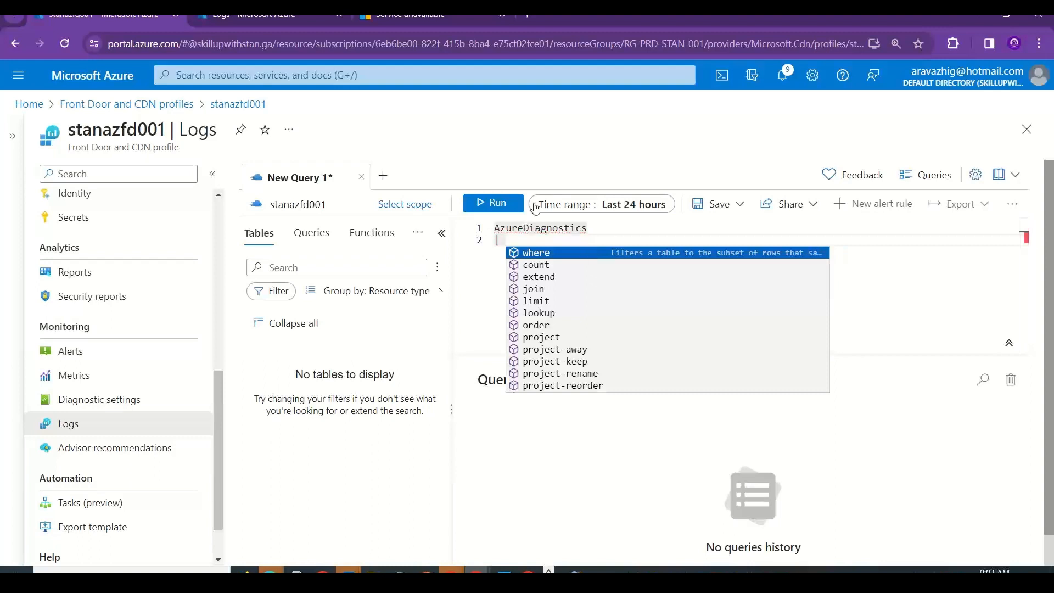
{"action": "left_click", "coordinate": [504, 203]}
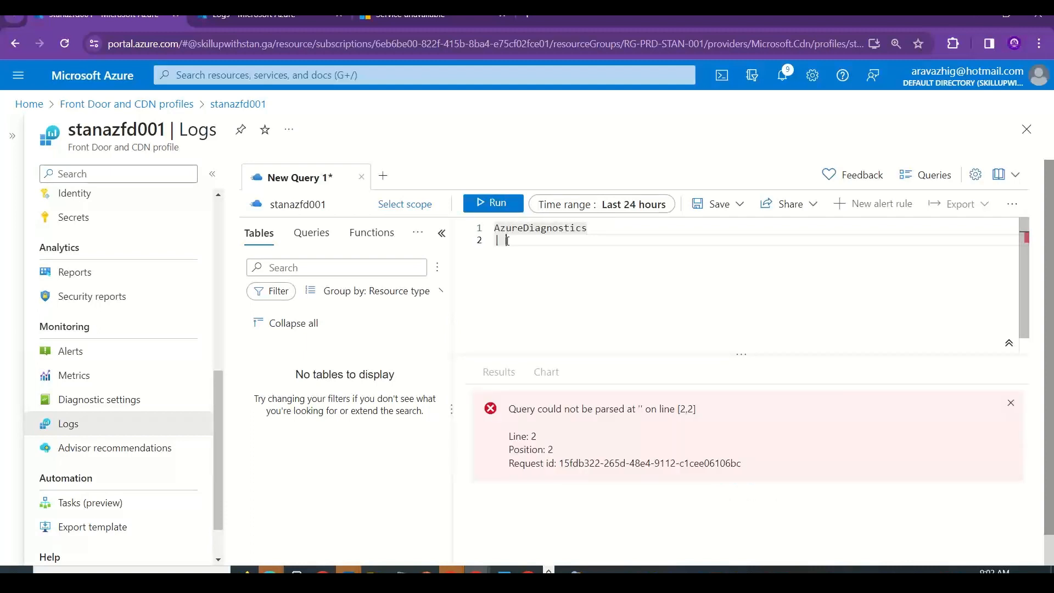
{"action": "key", "text": "BackSpace"}
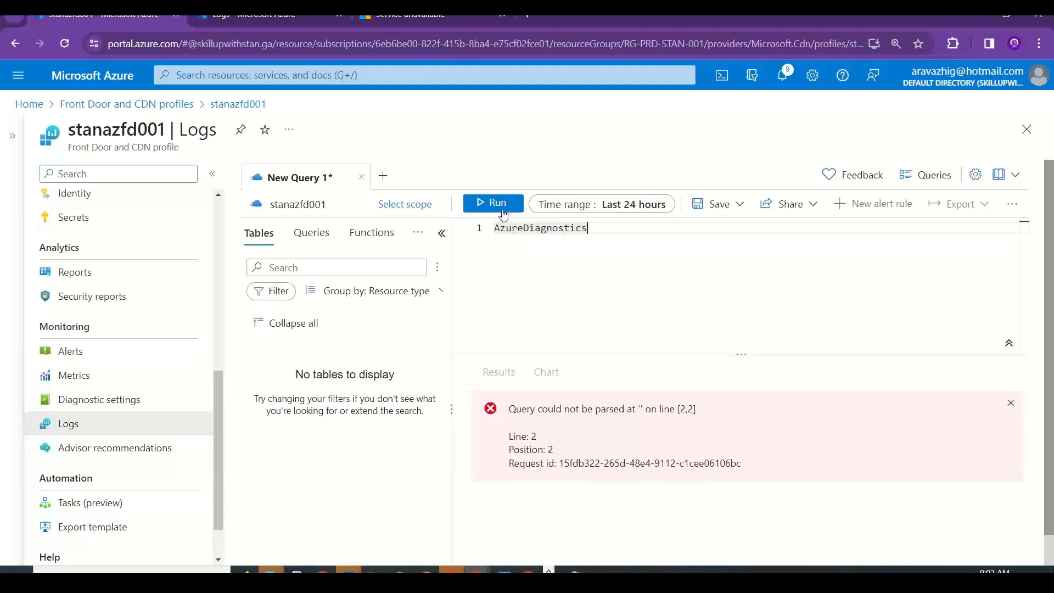
{"action": "left_click", "coordinate": [510, 213]}
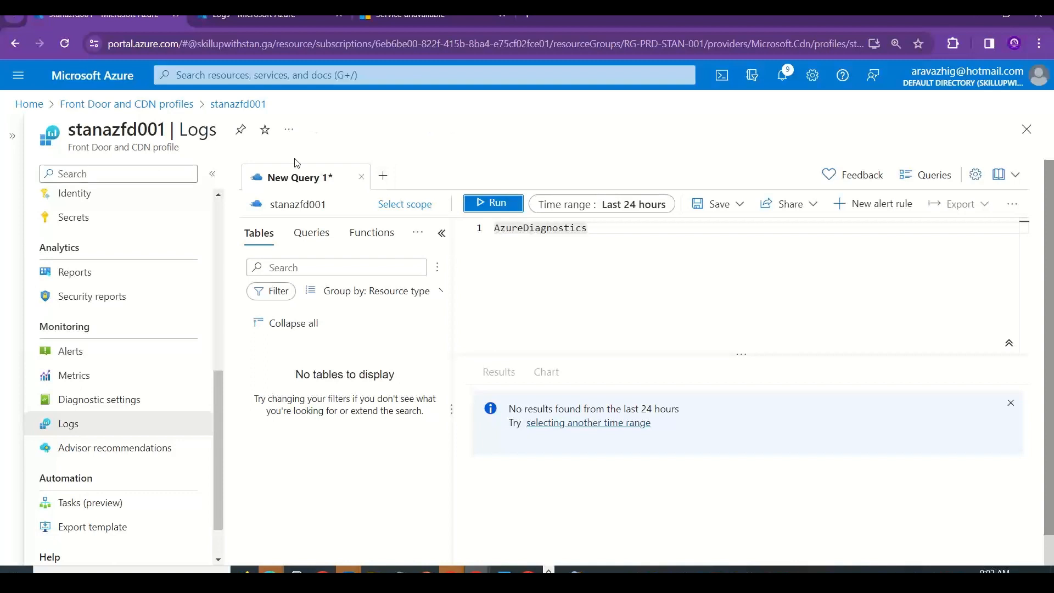
Leave the Logs page, discarding the unsaved query, and reopen stanazfd001 from the Front Door and CDN profiles list.
{"action": "left_click", "coordinate": [181, 108]}
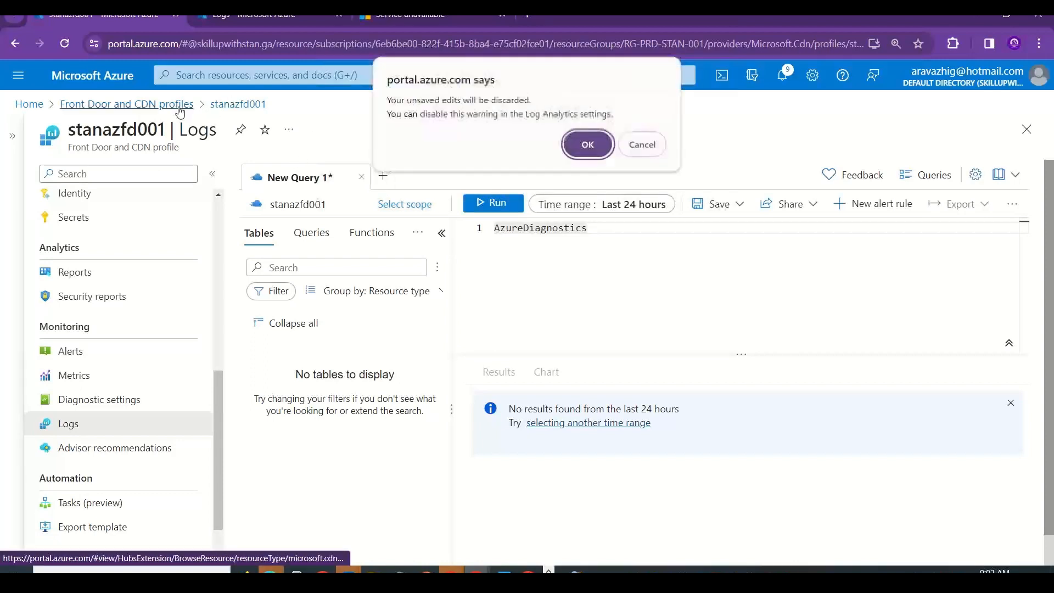
{"action": "left_click", "coordinate": [585, 143]}
{"action": "left_click", "coordinate": [405, 18]}
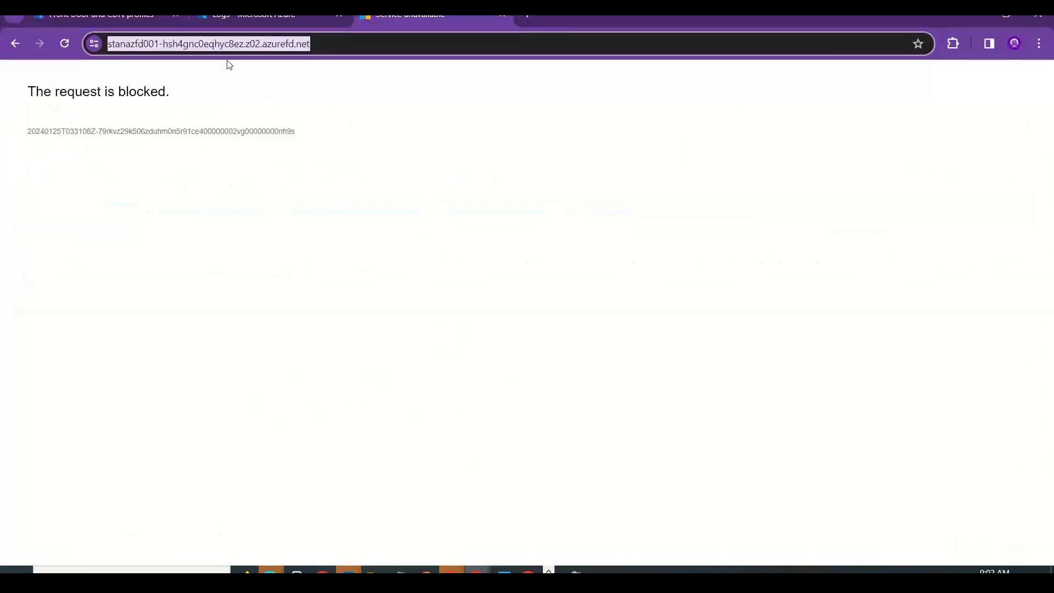
{"action": "left_click", "coordinate": [128, 21]}
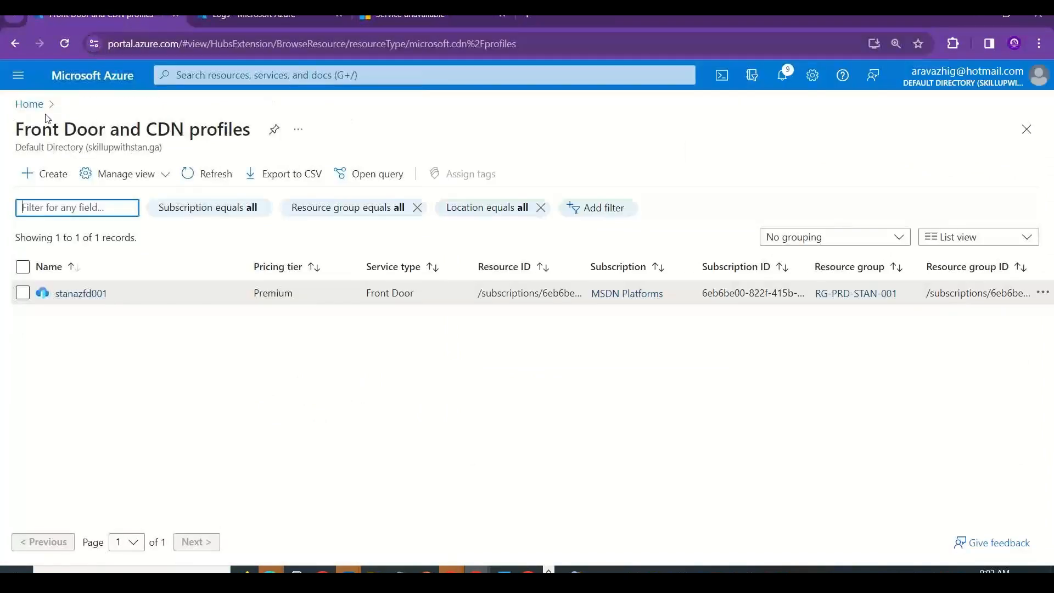
{"action": "left_click", "coordinate": [78, 294]}
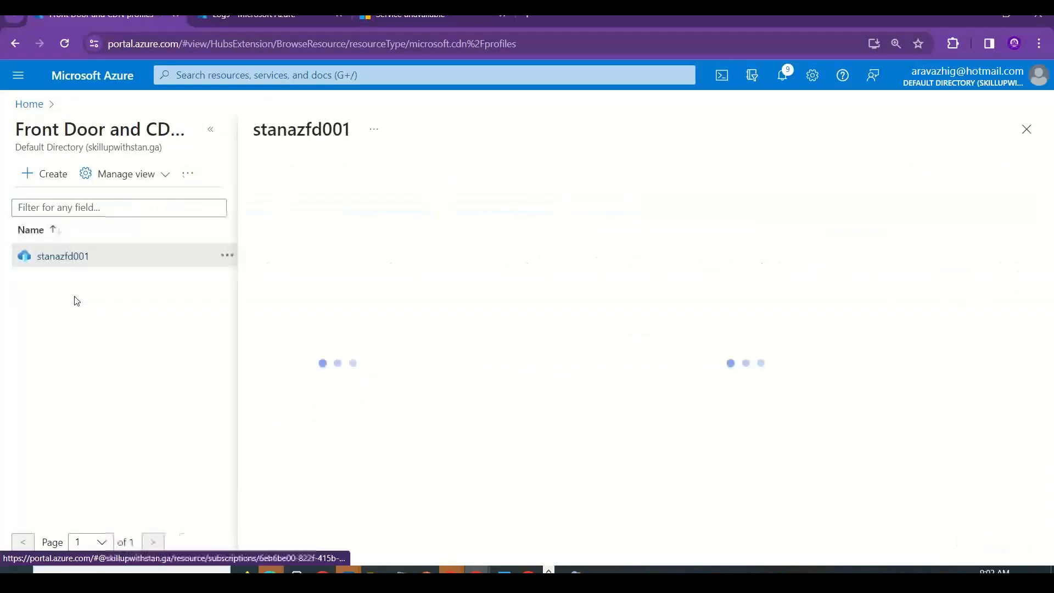
{"action": "left_click", "coordinate": [217, 139]}
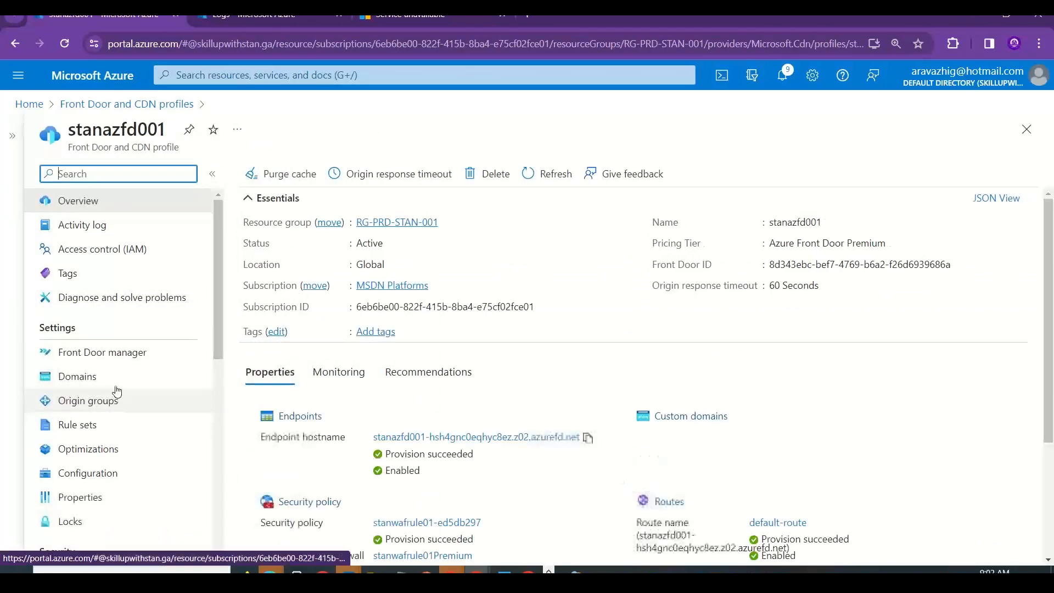
Look at the profile's origin groups, and open the stanwafrule01Premium WAF policy through Front Door manager.
{"action": "left_click", "coordinate": [116, 398]}
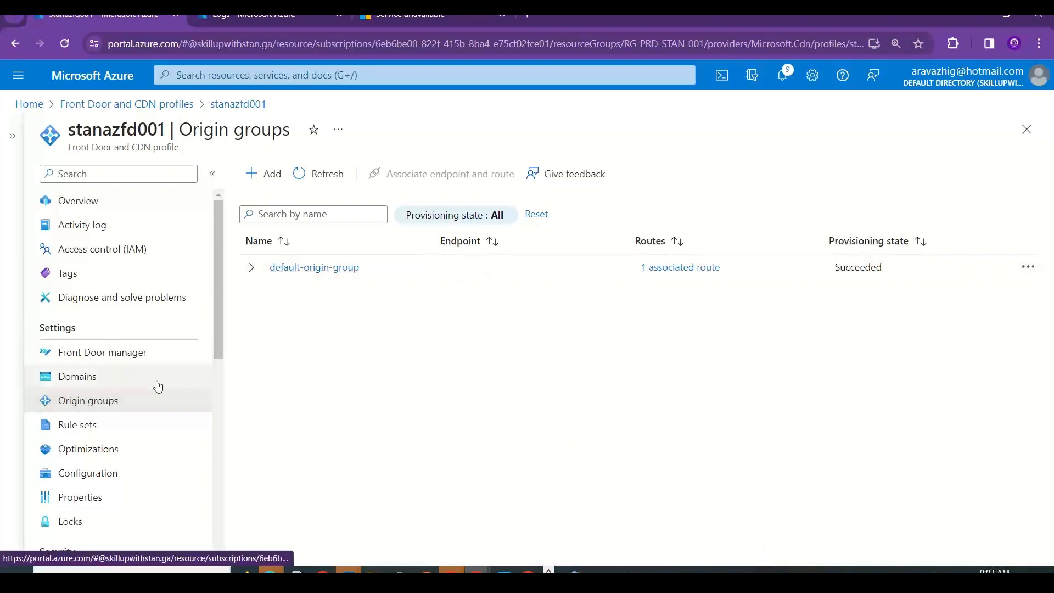
{"action": "left_click", "coordinate": [163, 359]}
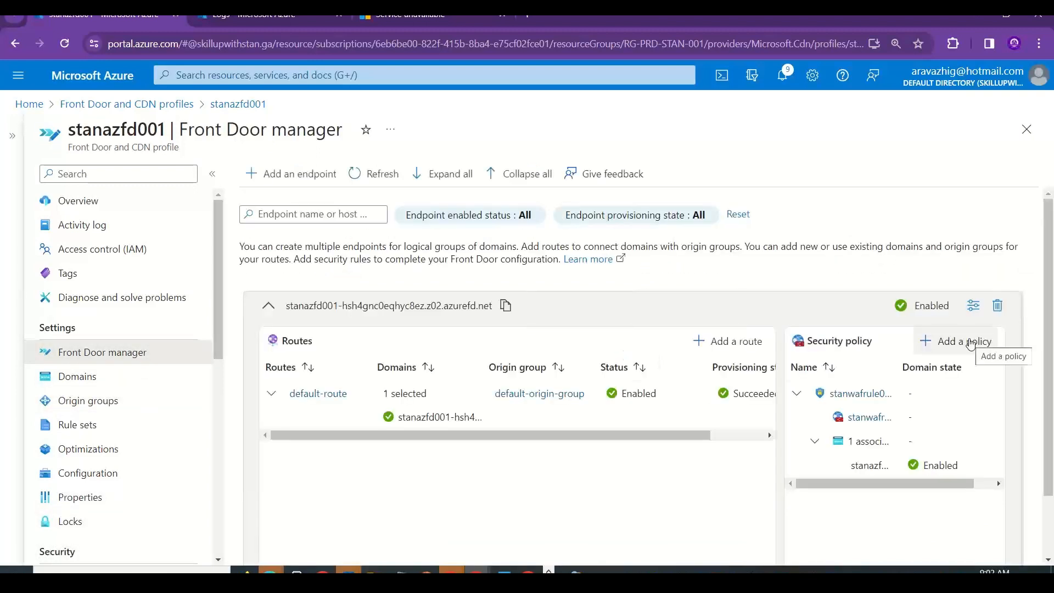
{"action": "left_click", "coordinate": [859, 418]}
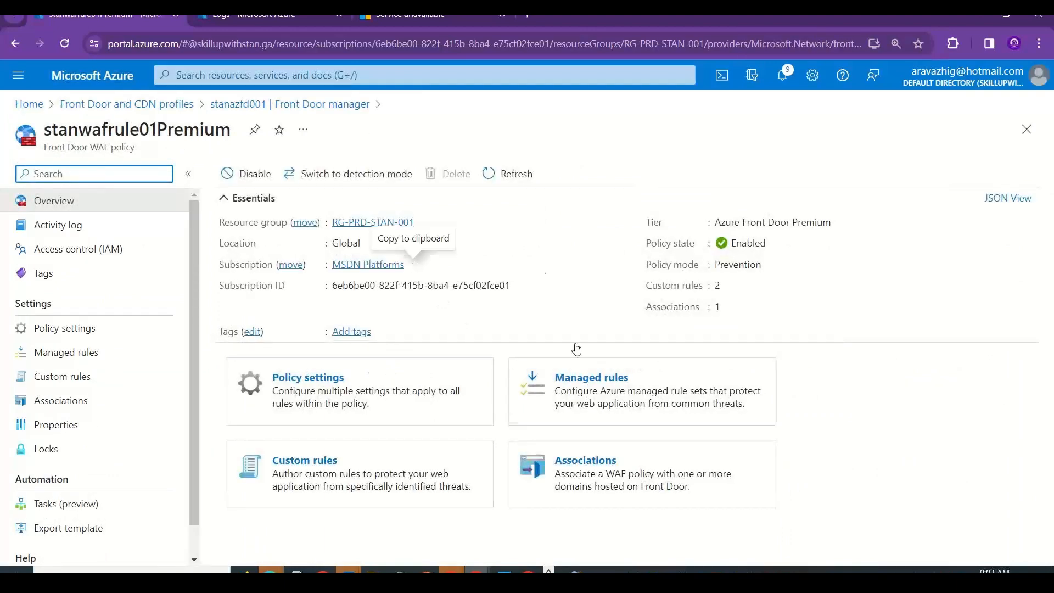
Revisit the blocked endpoint page, and switch to the Edge browser to request the stanazfd001 endpoint two more times.
{"action": "left_click", "coordinate": [417, 14]}
{"action": "left_click", "coordinate": [359, 43]}
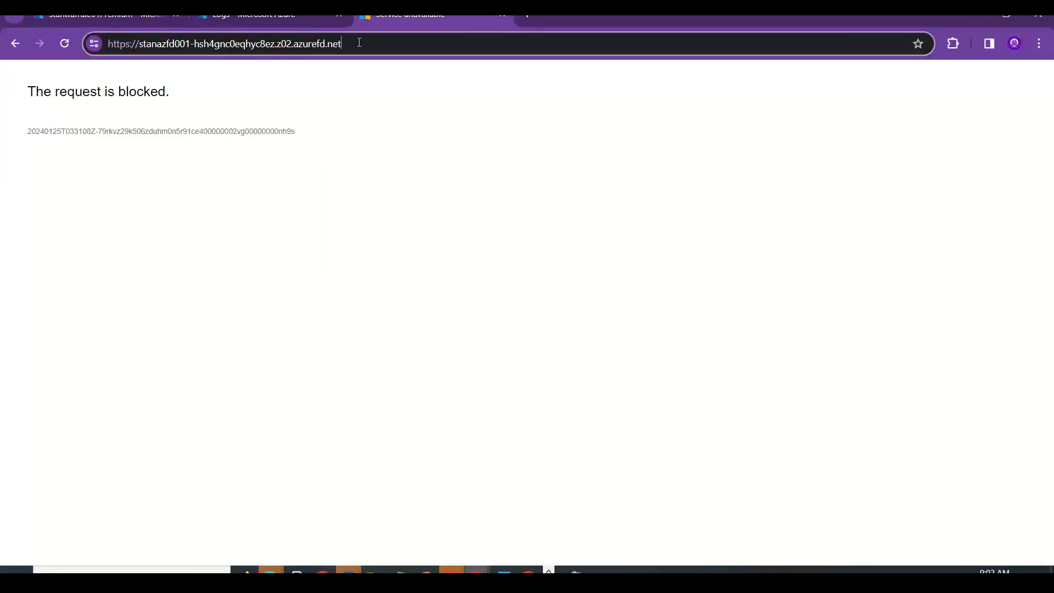
{"action": "key", "text": "ctrl+a"}
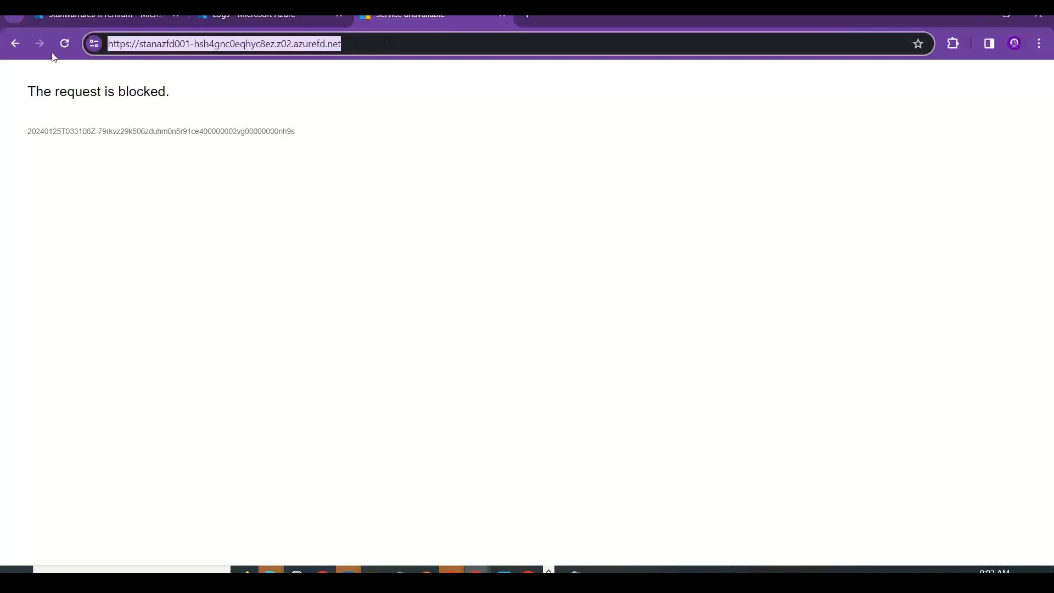
{"action": "key", "text": "Escape"}
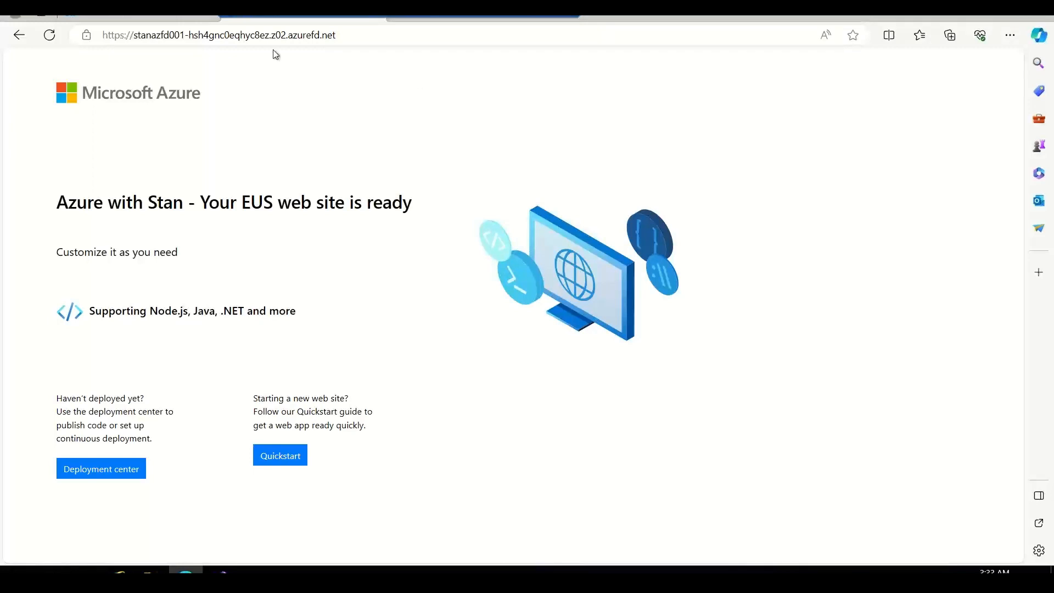
{"action": "left_click", "coordinate": [346, 28]}
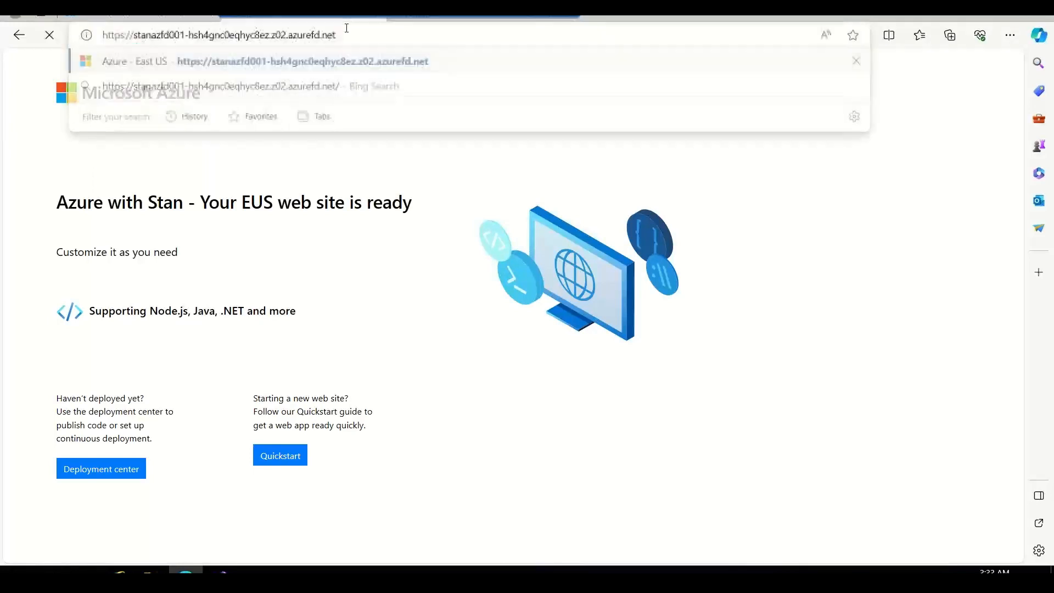
{"action": "key", "text": "Return"}
{"action": "left_click", "coordinate": [515, 33]}
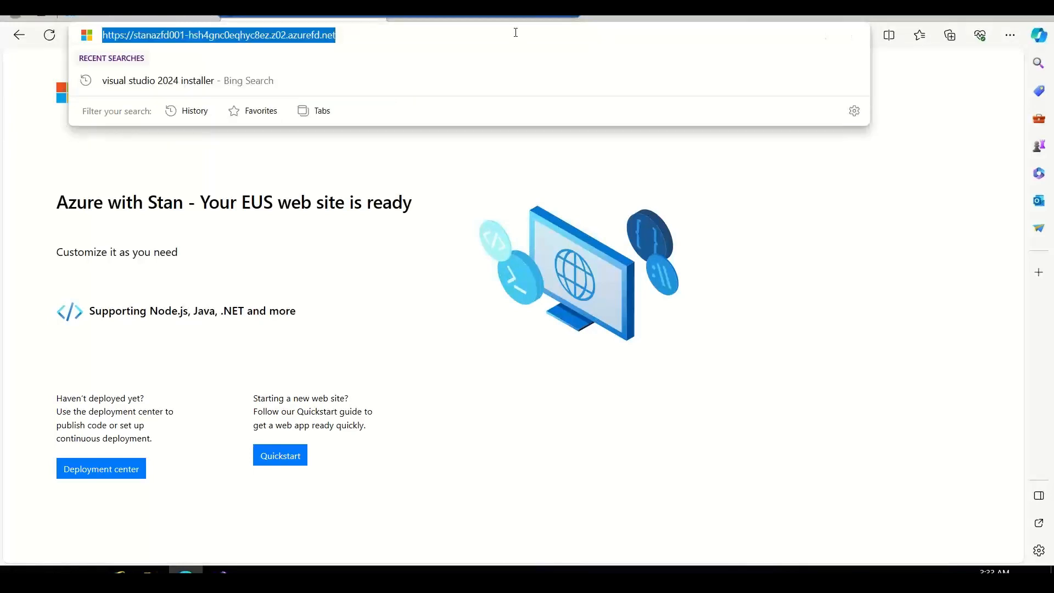
{"action": "left_click", "coordinate": [516, 32]}
{"action": "key", "text": "Return"}
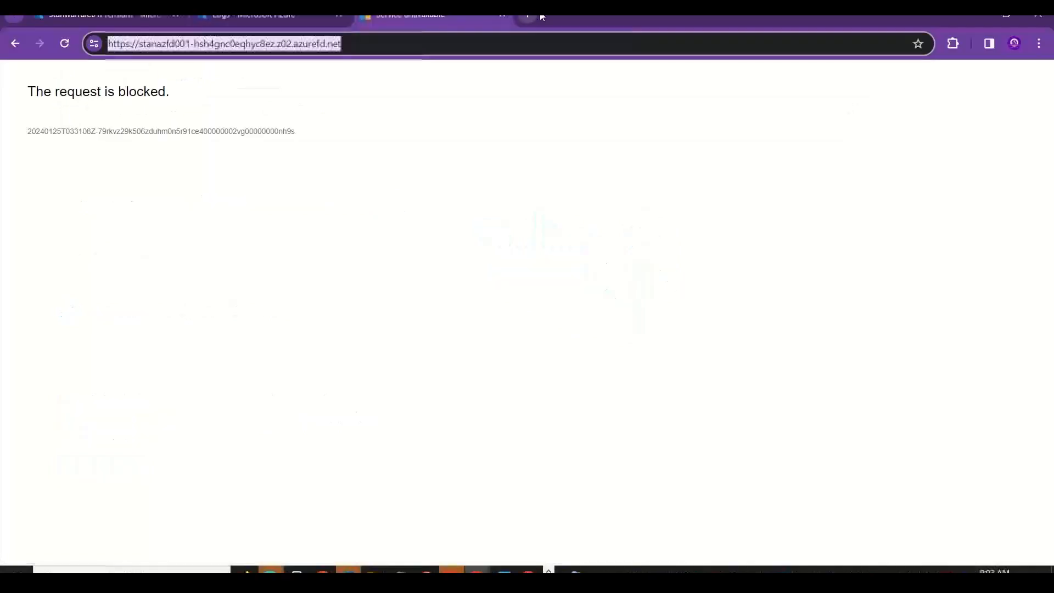
Delete the DenyIndia custom rule from the stanwafrule01Premium policy and save the change.
{"action": "left_click", "coordinate": [152, 17]}
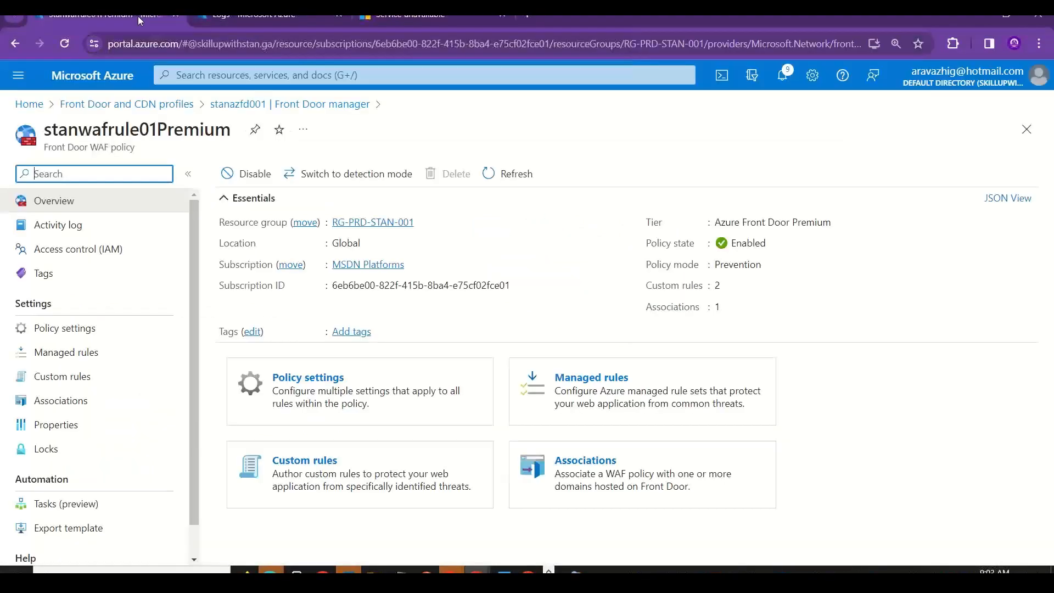
{"action": "left_click", "coordinate": [92, 378]}
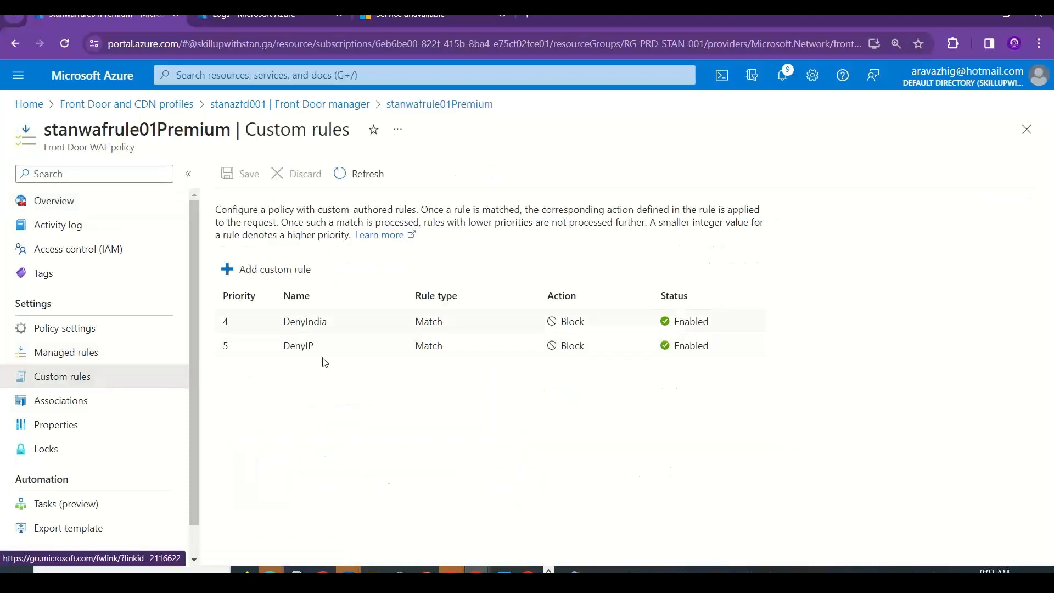
{"action": "left_click", "coordinate": [341, 324]}
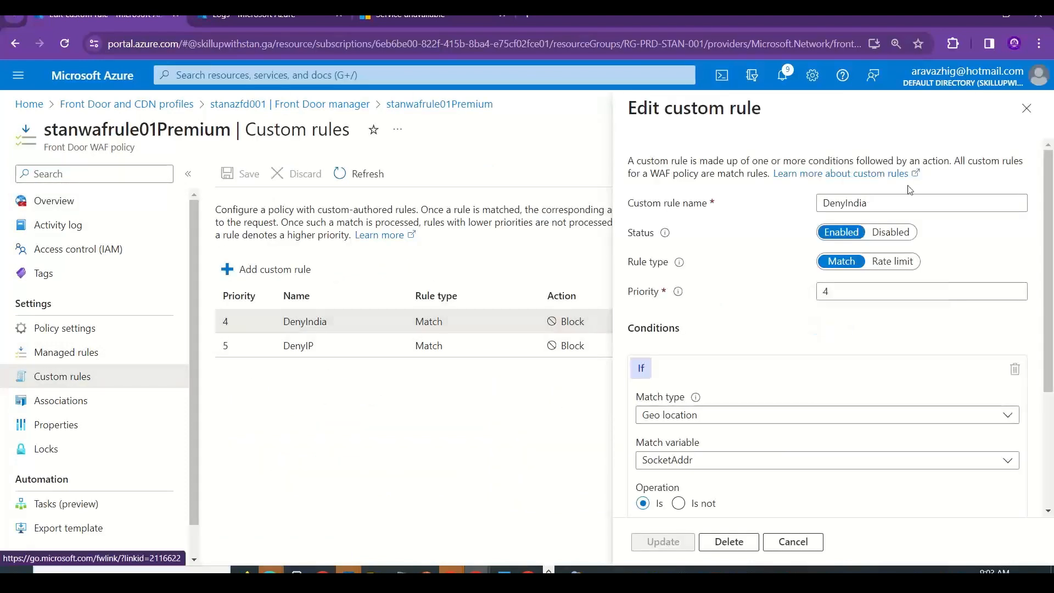
{"action": "scroll", "coordinate": [827, 505], "scroll_direction": "down", "scroll_amount": 3}
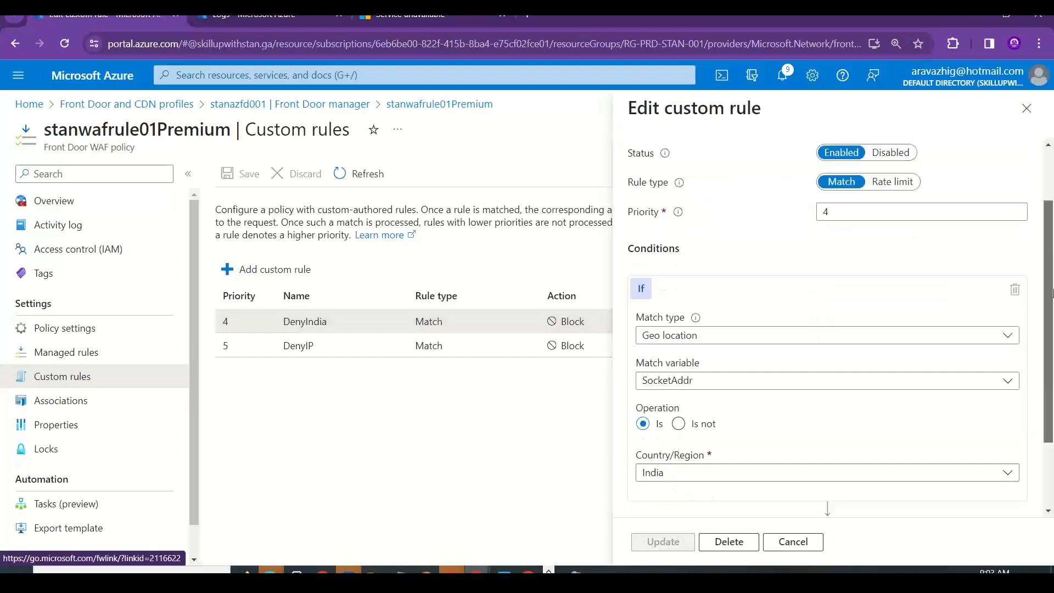
{"action": "left_click", "coordinate": [726, 535]}
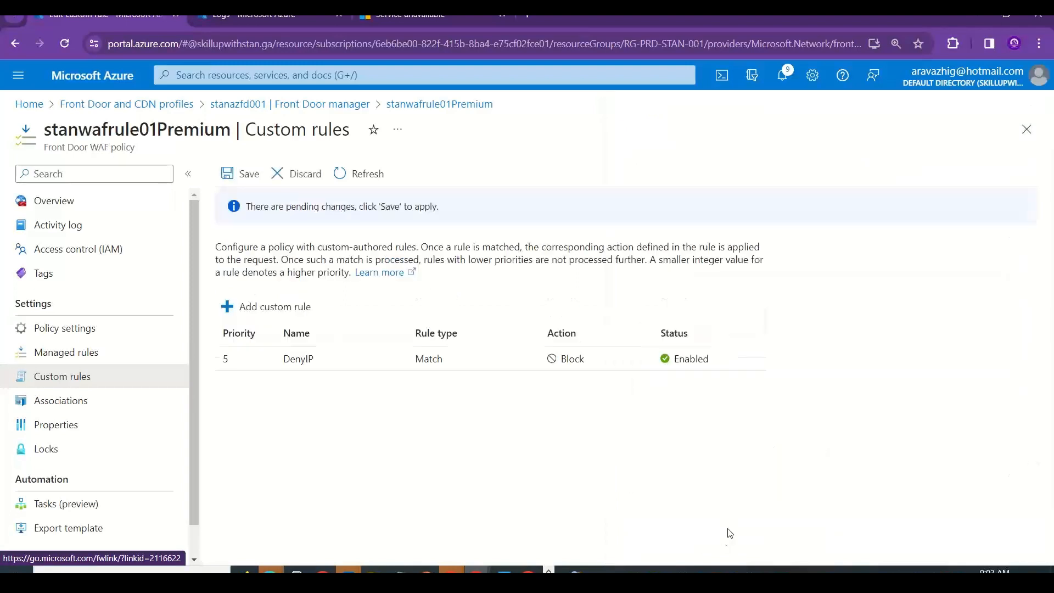
{"action": "left_click", "coordinate": [224, 174]}
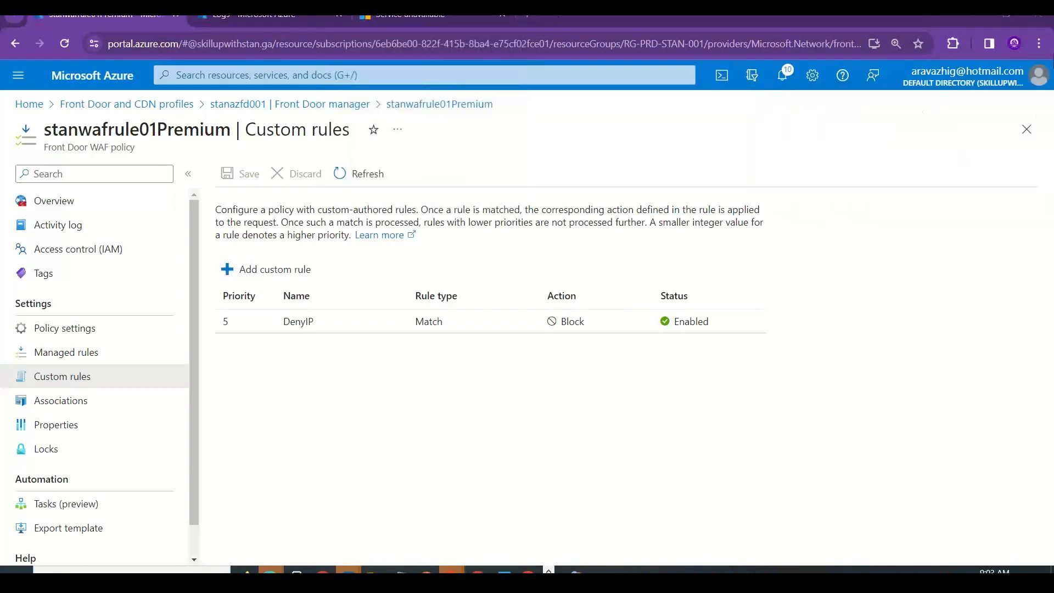
Search for geopeeker in a new browser tab and open the GeoPeeker website.
{"action": "left_click", "coordinate": [1038, 44]}
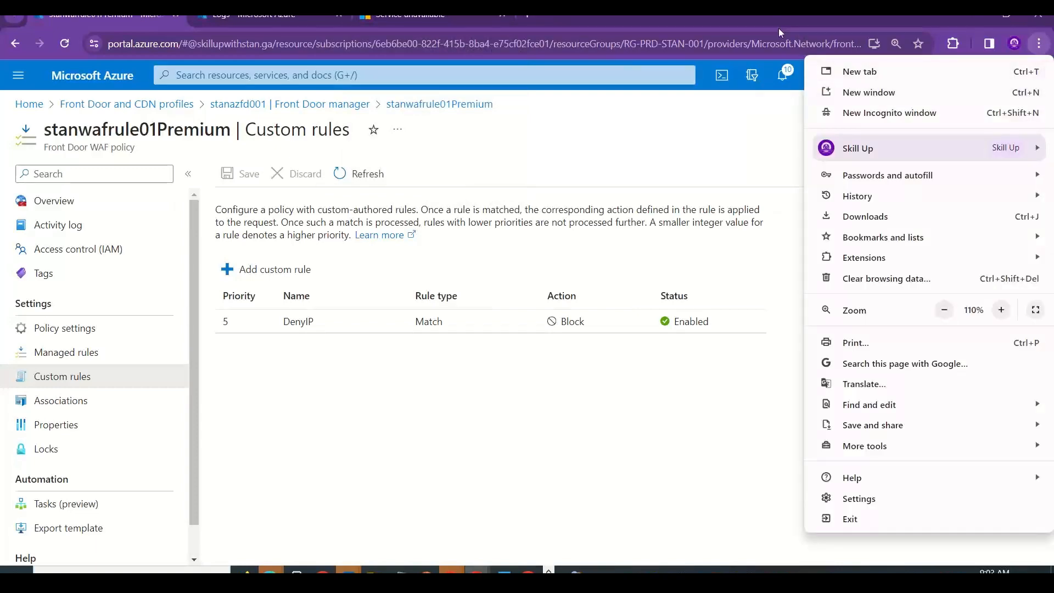
{"action": "left_click", "coordinate": [527, 17]}
{"action": "left_click", "coordinate": [526, 17]}
{"action": "type", "text": "ge"}
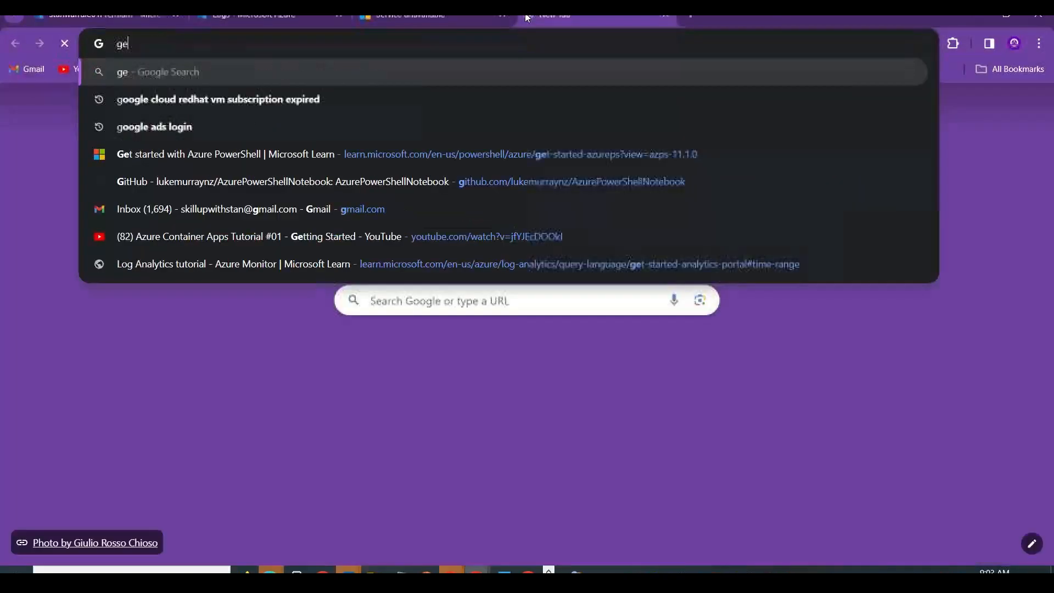
{"action": "type", "text": "opeeker"}
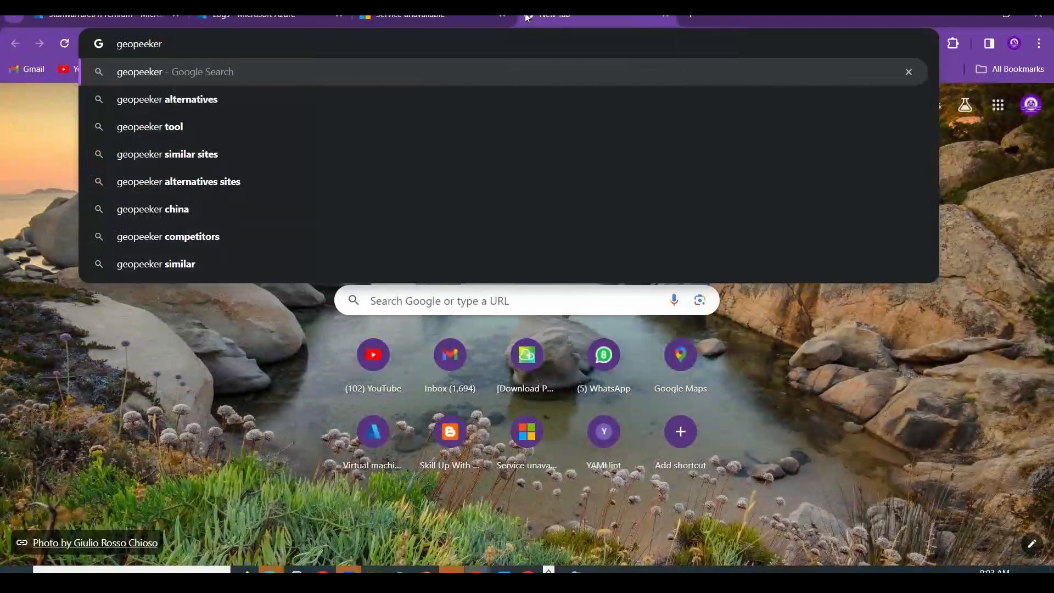
{"action": "key", "text": "Return"}
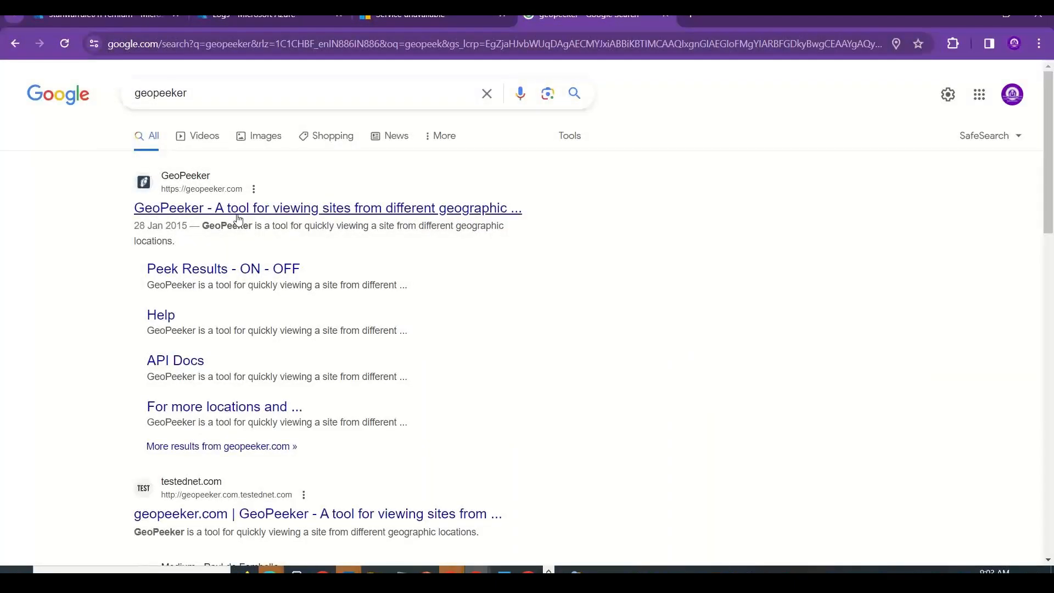
{"action": "left_click", "coordinate": [290, 214]}
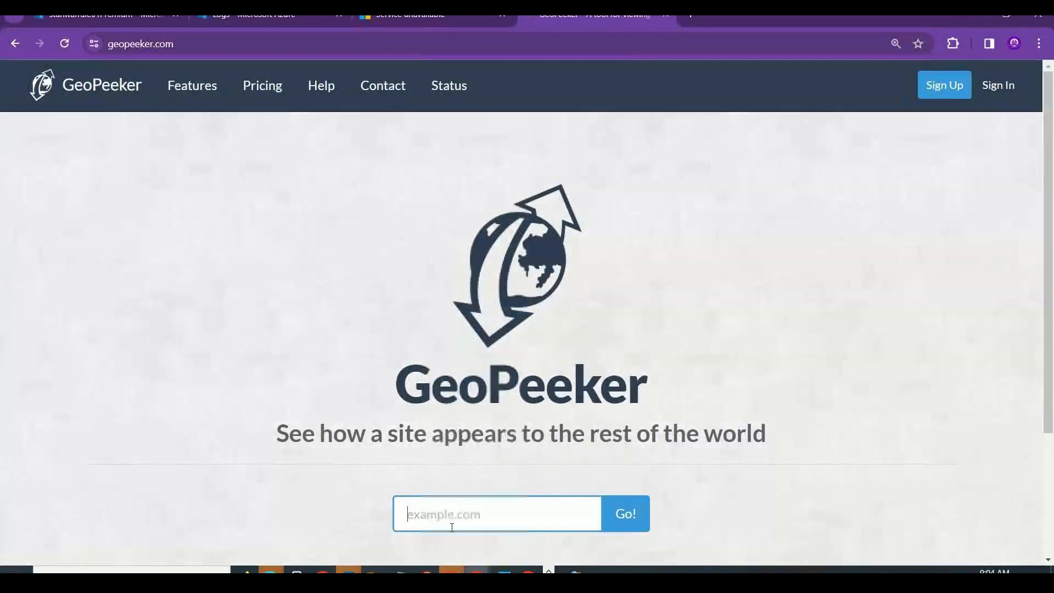
Run a GeoPeeker check on the stanazfd001 Front Door endpoint URL.
{"action": "left_click", "coordinate": [452, 525]}
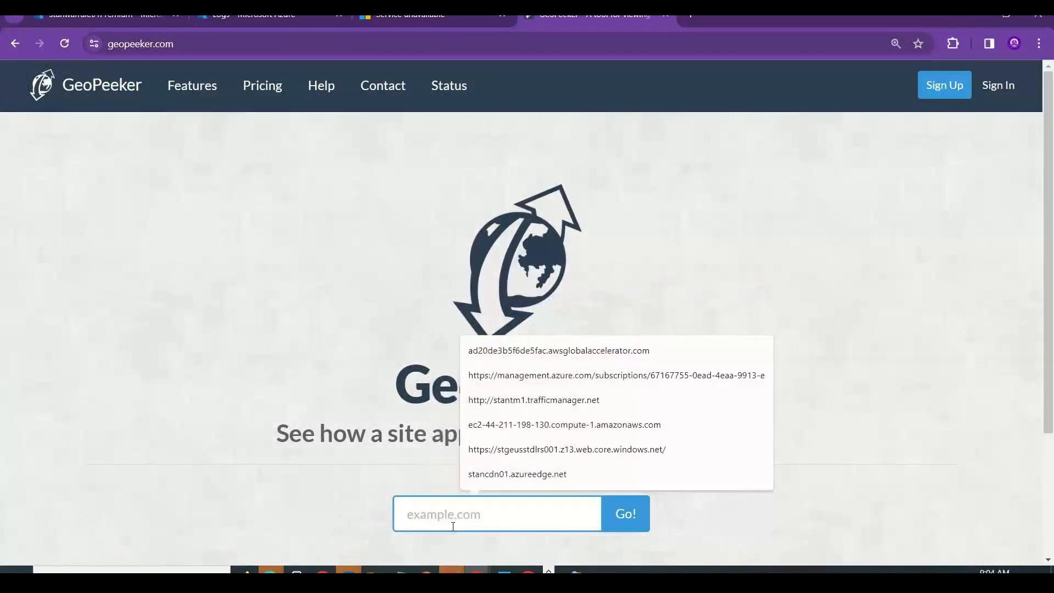
{"action": "key", "text": "ctrl+v"}
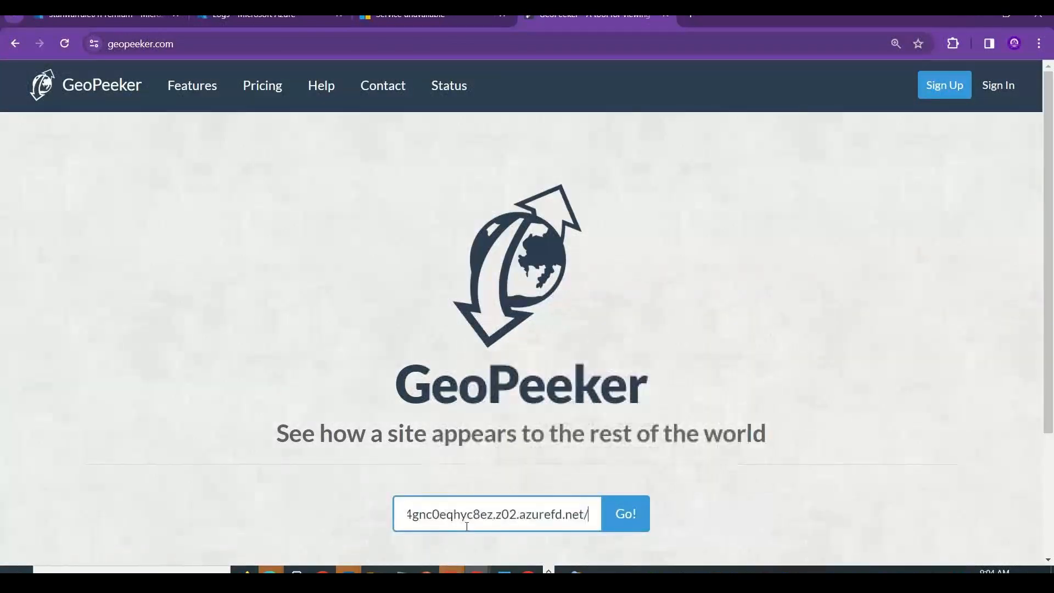
{"action": "left_click", "coordinate": [635, 525]}
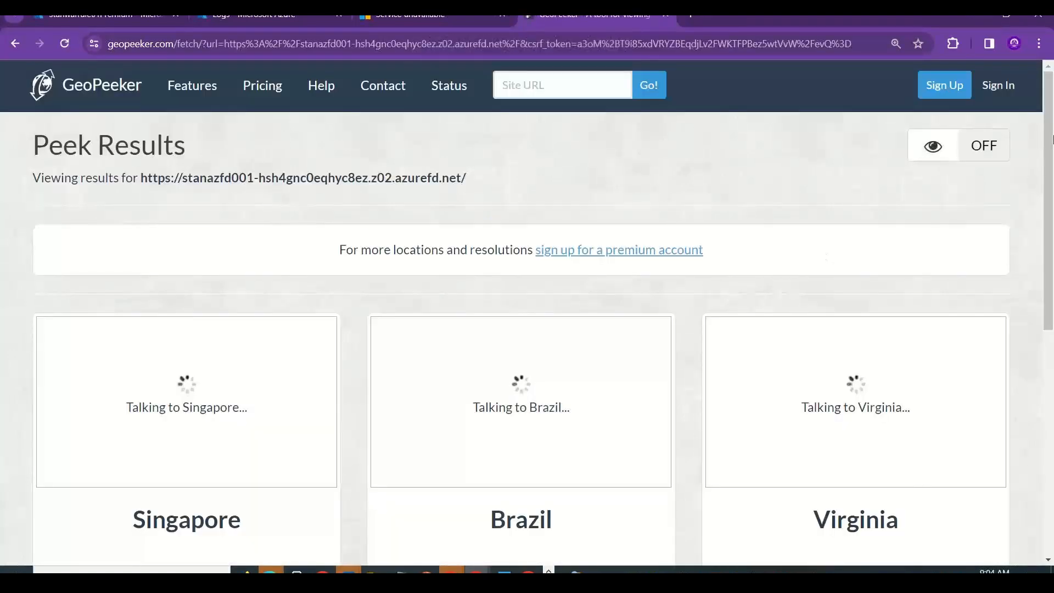
Examine the rendered pages and response times for Singapore, Brazil and Virginia, and the results for Ireland and Australia.
{"action": "left_click_drag", "start_coordinate": [1050, 140], "coordinate": [1050, 244]}
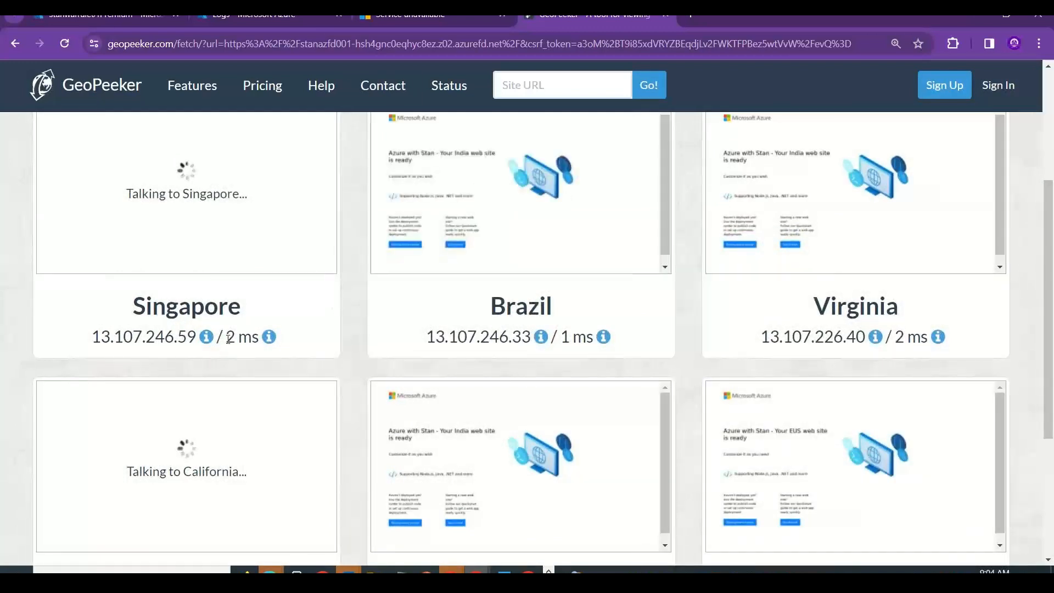
{"action": "left_click_drag", "start_coordinate": [227, 338], "coordinate": [251, 341]}
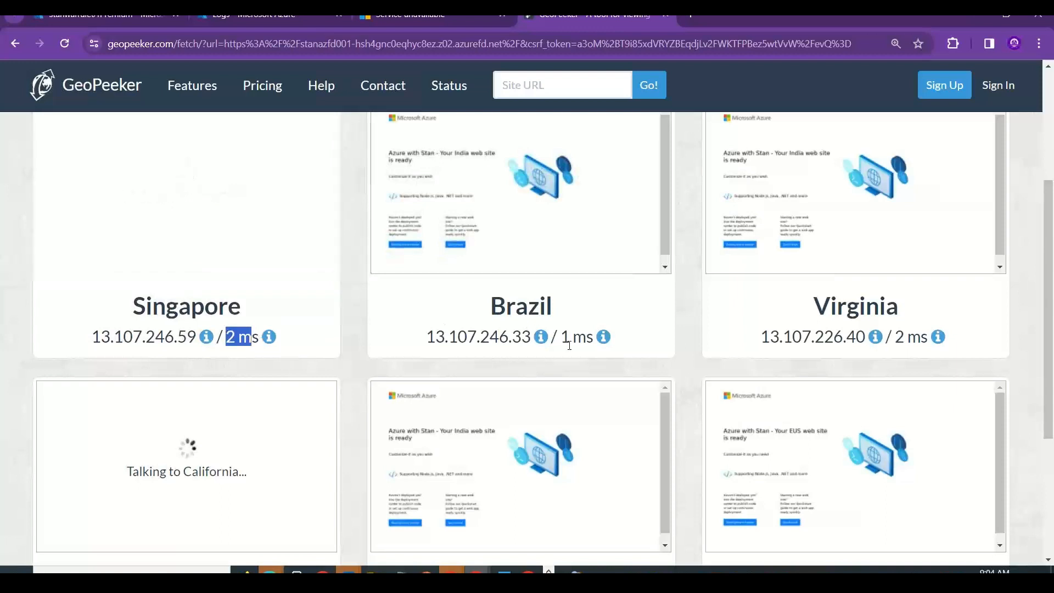
{"action": "left_click_drag", "start_coordinate": [560, 337], "coordinate": [586, 342]}
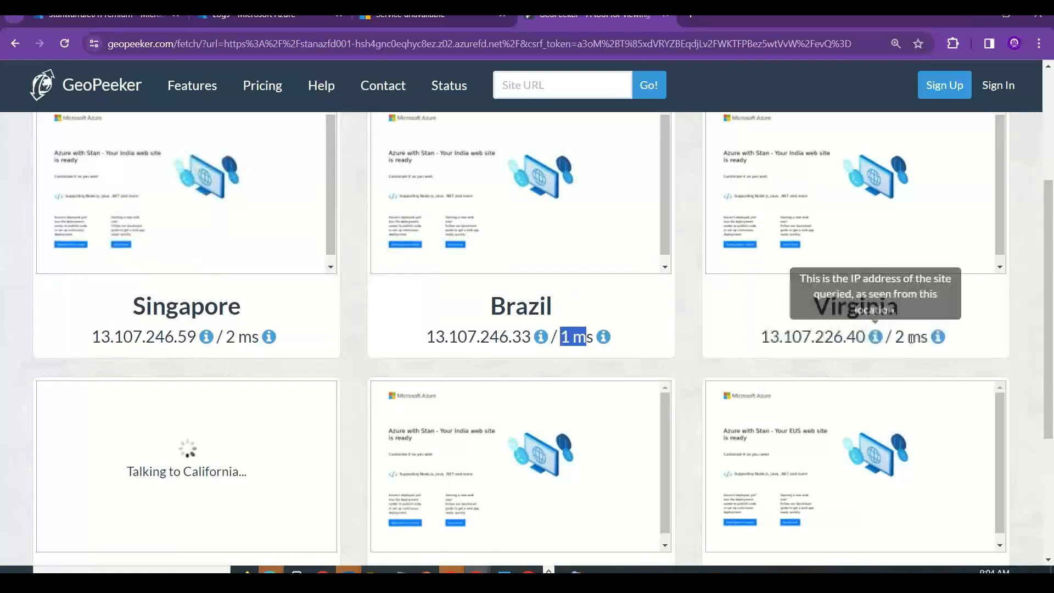
{"action": "left_click_drag", "start_coordinate": [904, 337], "coordinate": [927, 338]}
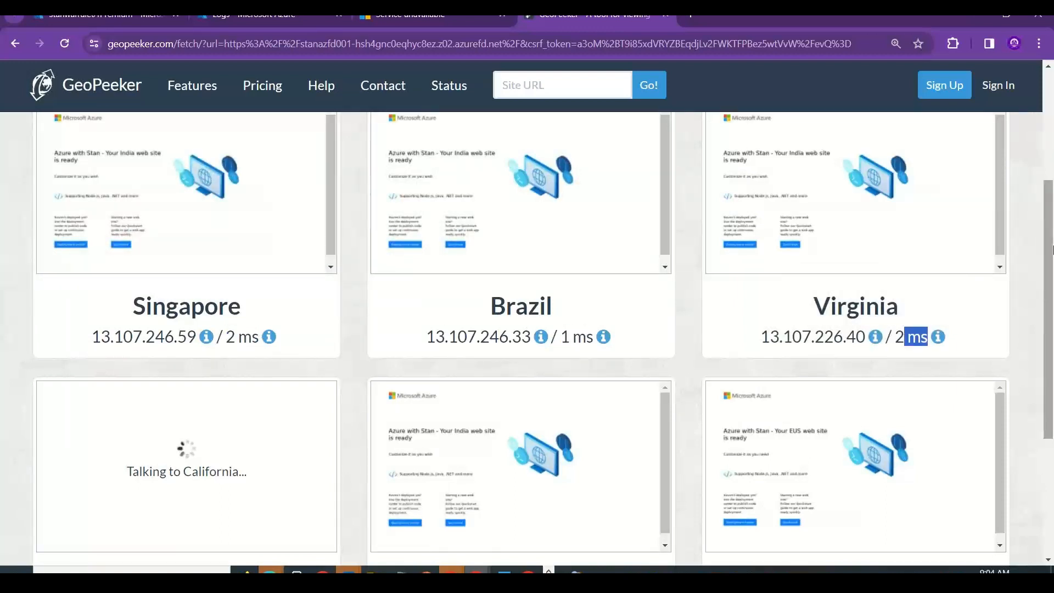
{"action": "scroll", "coordinate": [1050, 225], "scroll_direction": "down", "scroll_amount": 4}
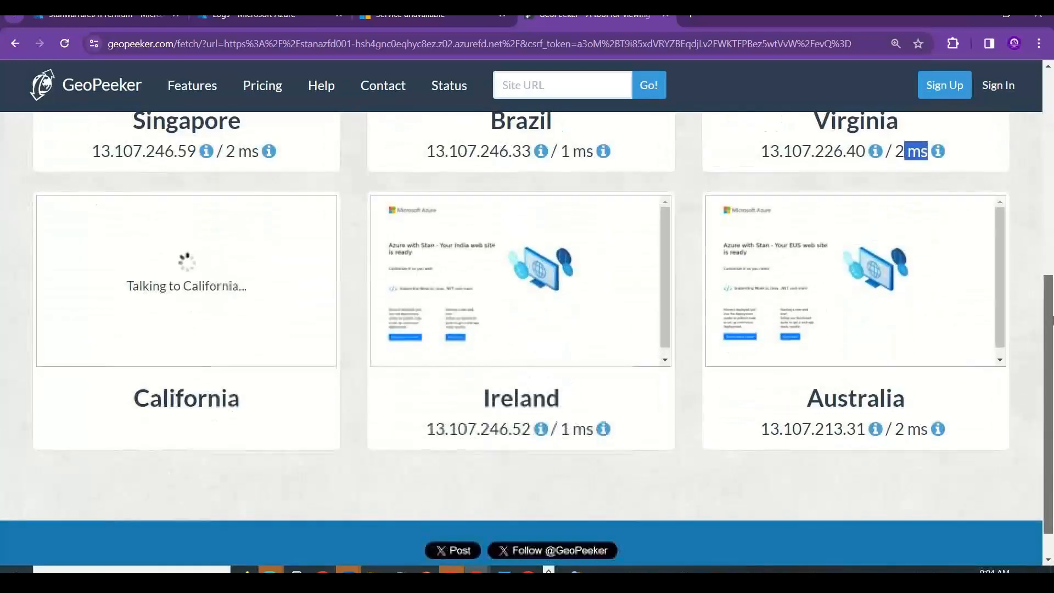
{"action": "left_click", "coordinate": [555, 419]}
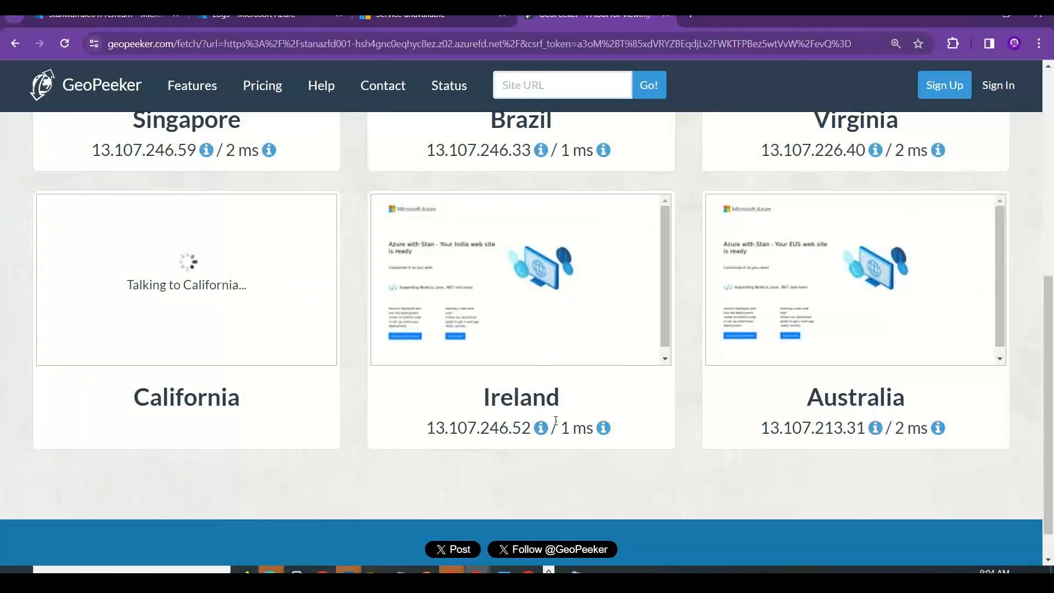
{"action": "double_click", "coordinate": [529, 399]}
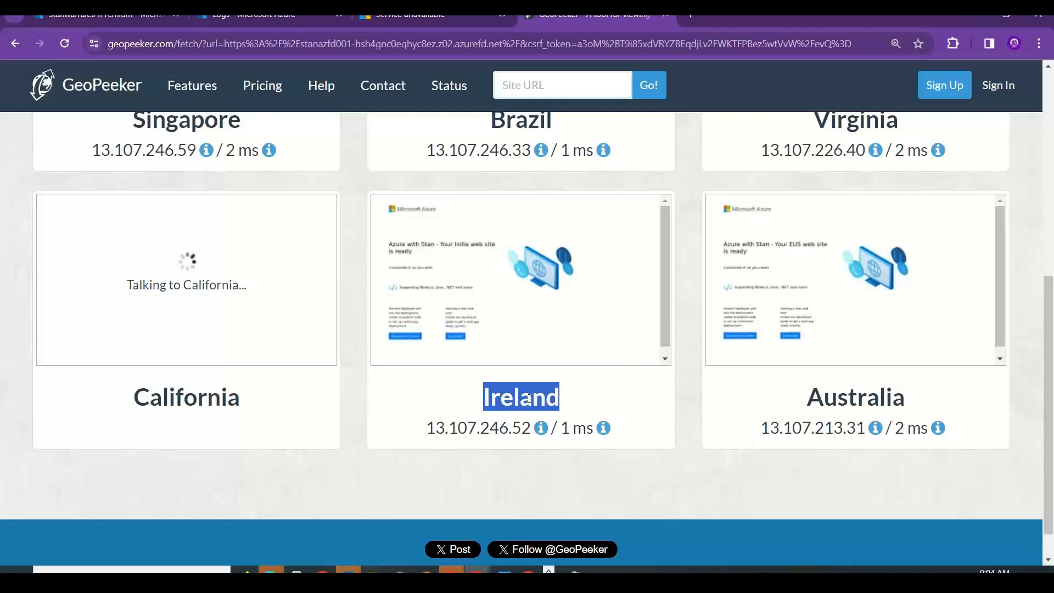
{"action": "double_click", "coordinate": [854, 397]}
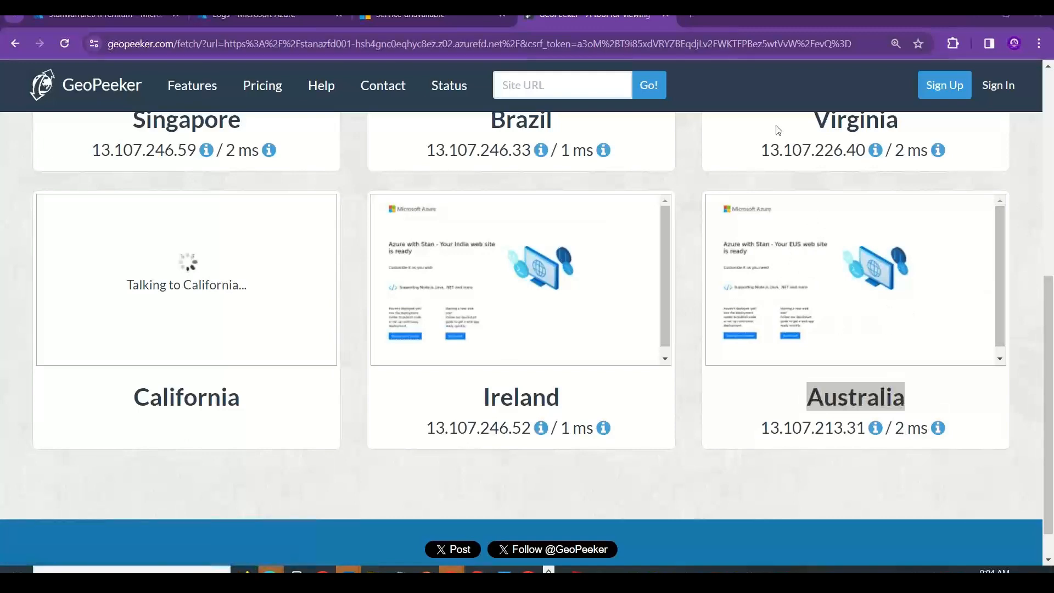
Compare the response times of Virginia, Brazil and Singapore again, and review which web site each location reaches.
{"action": "left_click_drag", "start_coordinate": [1049, 394], "coordinate": [1052, 276]}
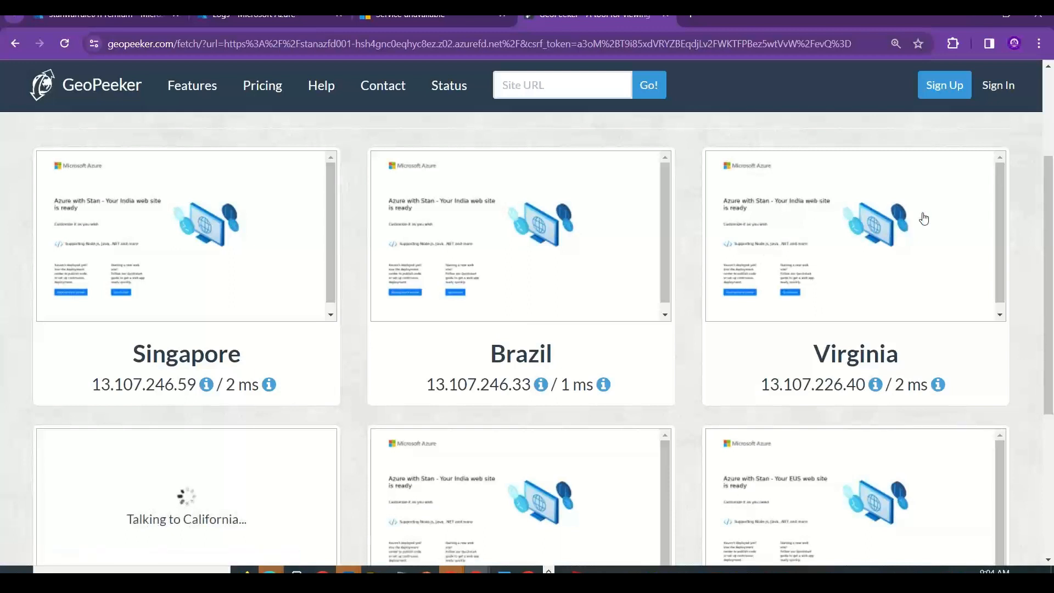
{"action": "left_click_drag", "start_coordinate": [897, 389], "coordinate": [932, 386]}
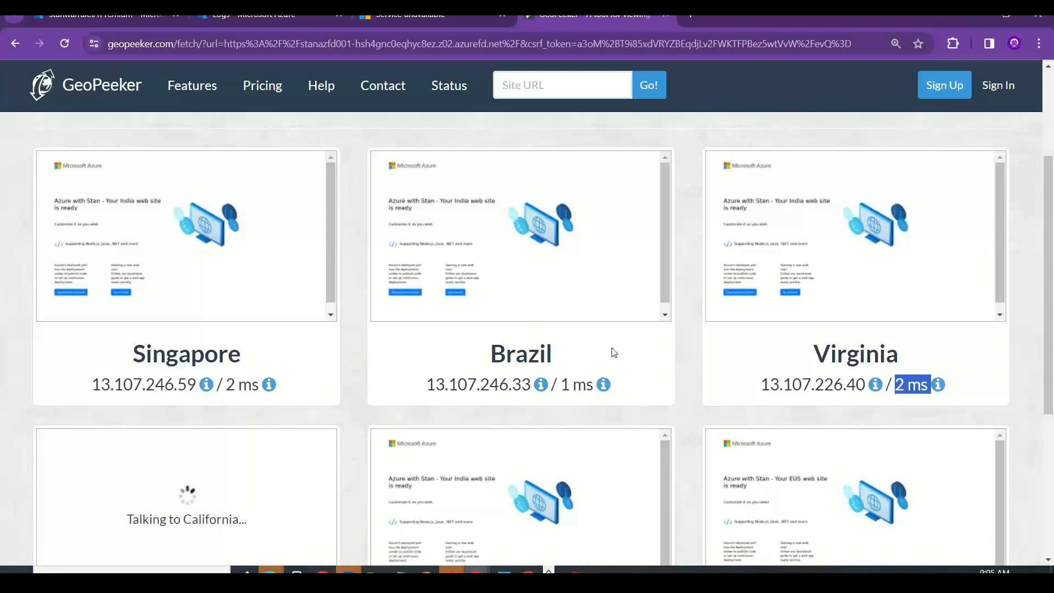
{"action": "left_click_drag", "start_coordinate": [562, 384], "coordinate": [589, 385]}
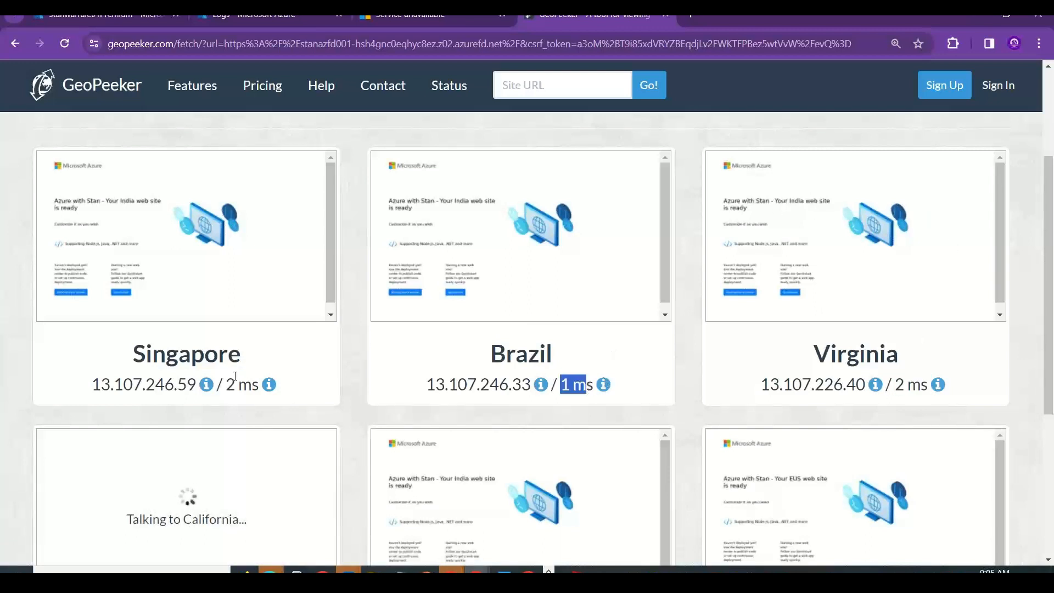
{"action": "left_click_drag", "start_coordinate": [235, 377], "coordinate": [255, 387]}
{"action": "left_click_drag", "start_coordinate": [1050, 316], "coordinate": [1050, 391]}
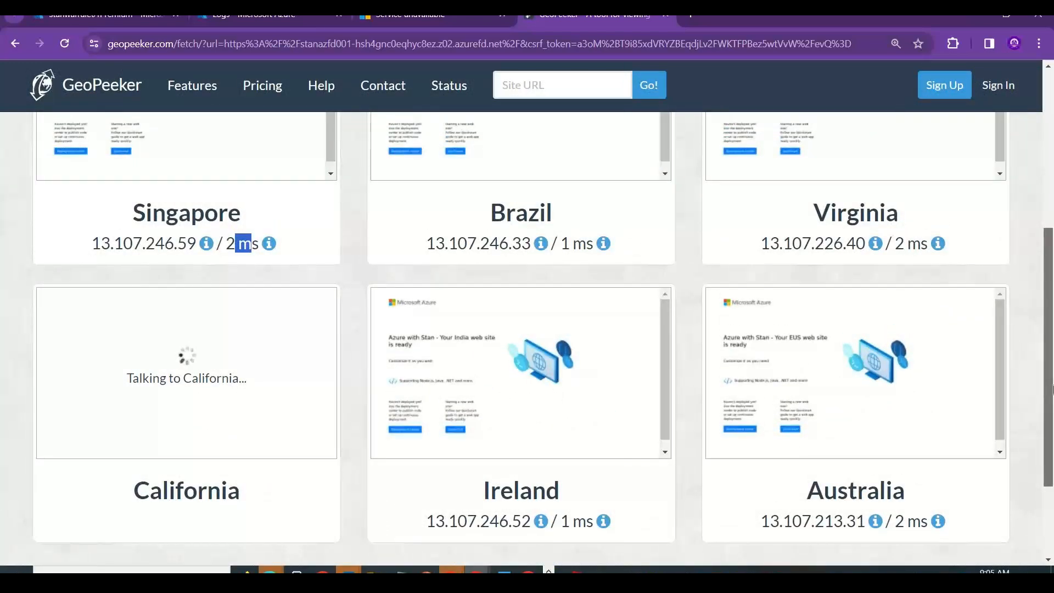
{"action": "left_click_drag", "start_coordinate": [1051, 389], "coordinate": [1052, 276]}
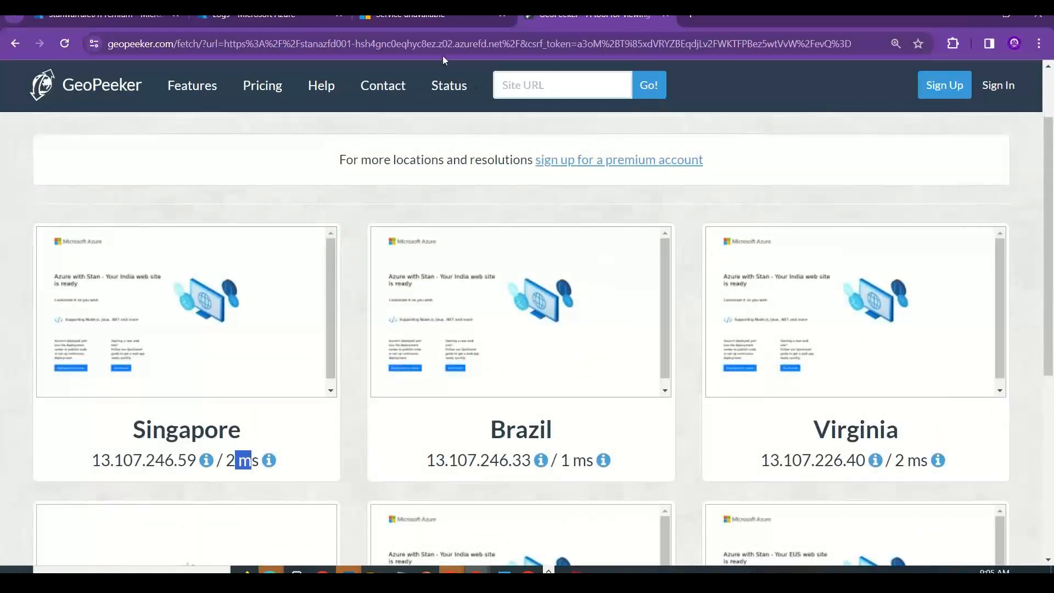
Return to the blocked endpoint page and request the stanazfd001 address again to retest local access.
{"action": "left_click", "coordinate": [395, 23]}
{"action": "key", "text": "Return"}
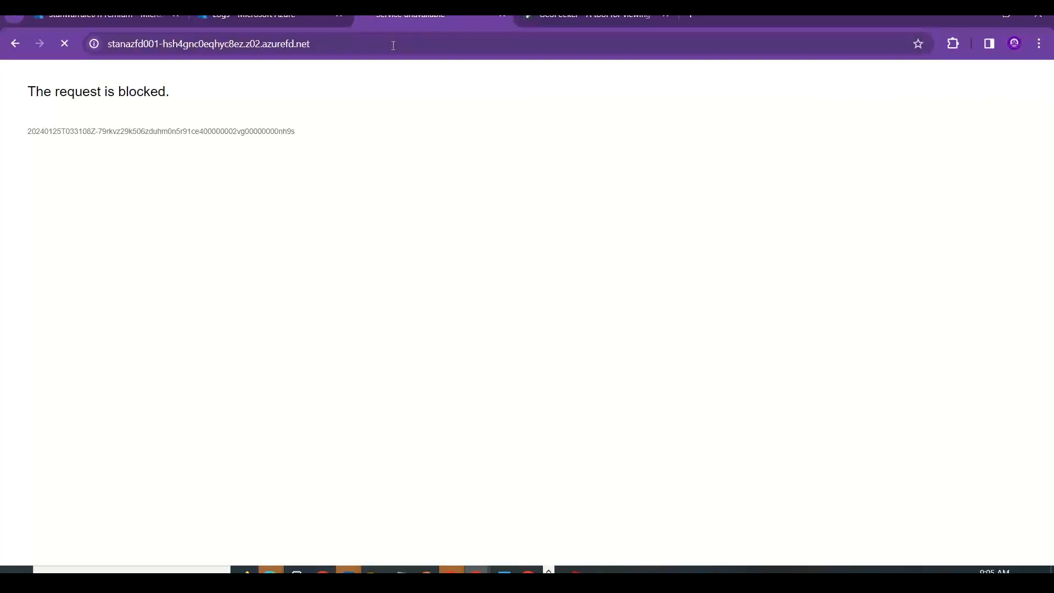
{"action": "left_click", "coordinate": [393, 45]}
{"action": "key", "text": "Return"}
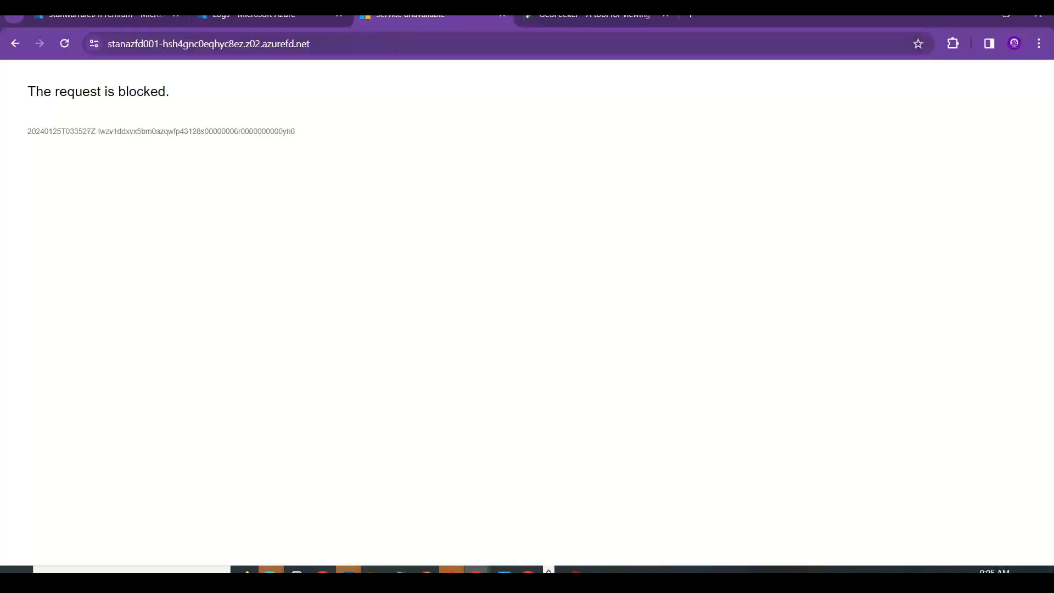
Delete the DenyIP custom rule from the stanwafrule01Premium policy and save the change.
{"action": "left_click", "coordinate": [251, 21]}
{"action": "left_click", "coordinate": [130, 17]}
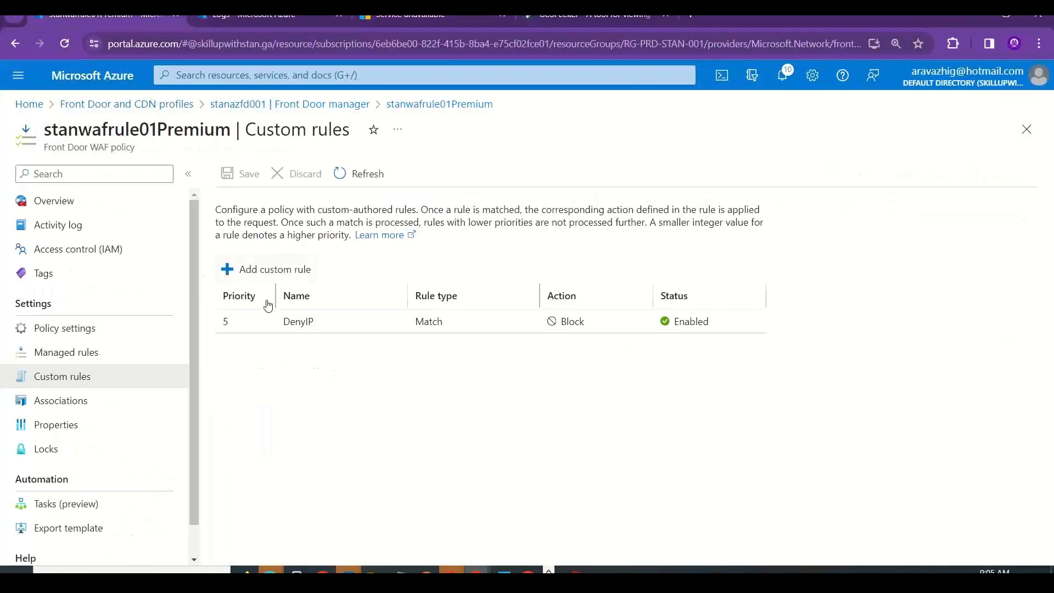
{"action": "left_click", "coordinate": [292, 322]}
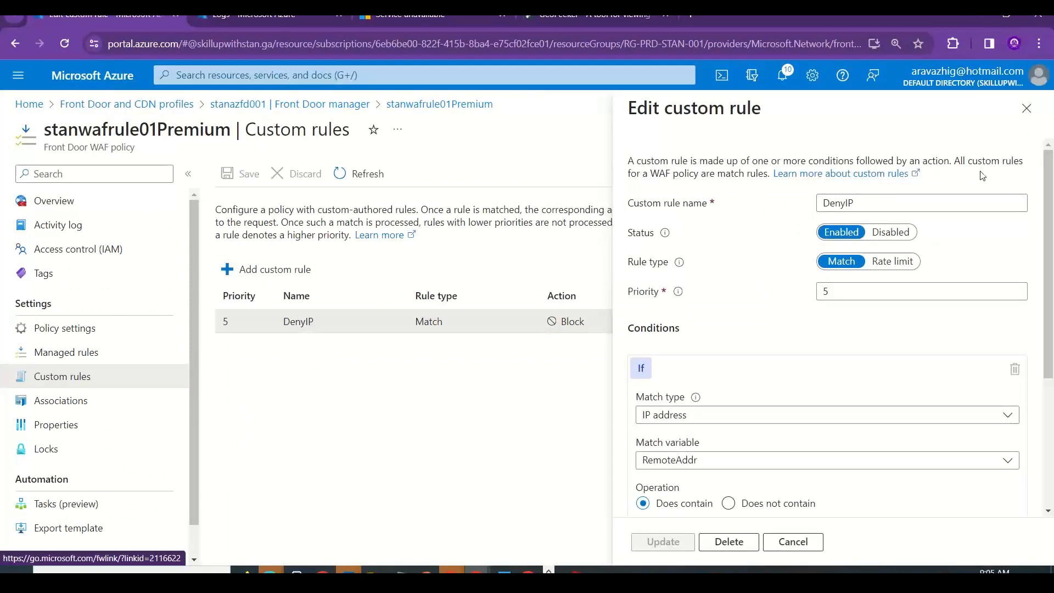
{"action": "left_click", "coordinate": [723, 536]}
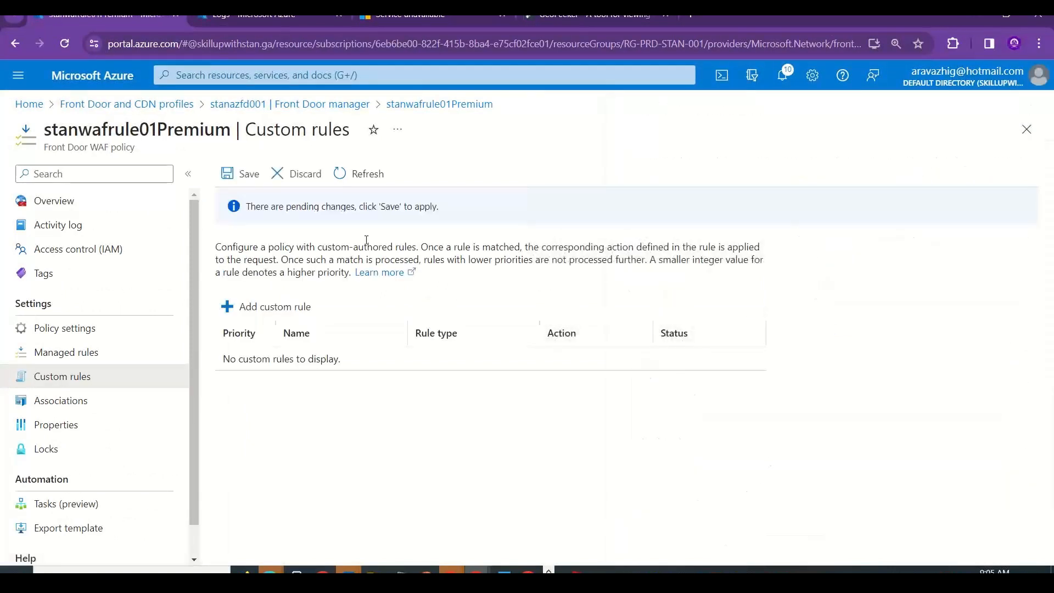
{"action": "left_click", "coordinate": [233, 183]}
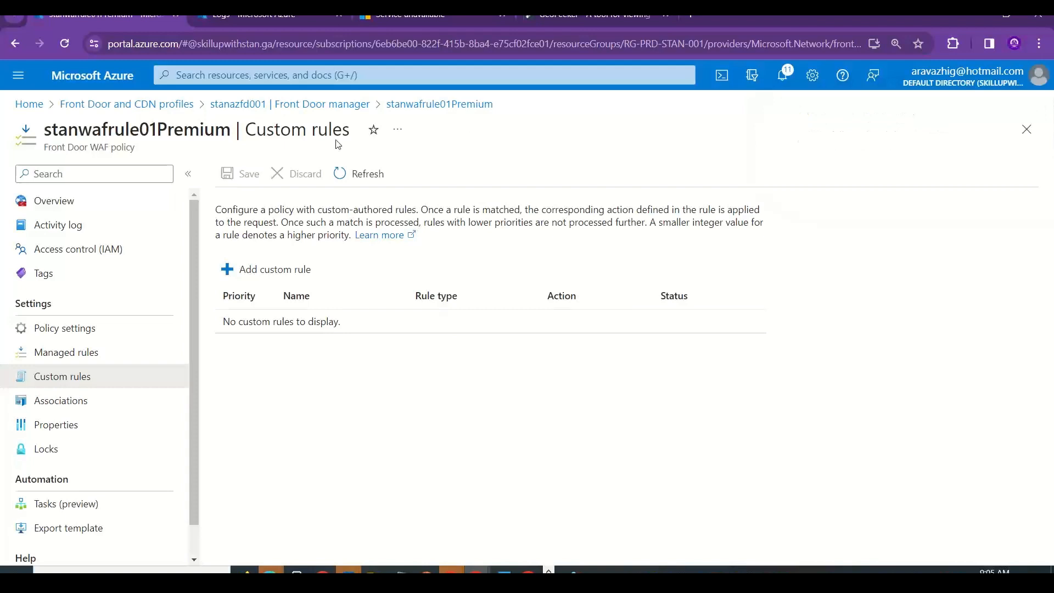
Reload the stanazfd001 endpoint page twice to test access without the DenyIP rule.
{"action": "left_click", "coordinate": [436, 16]}
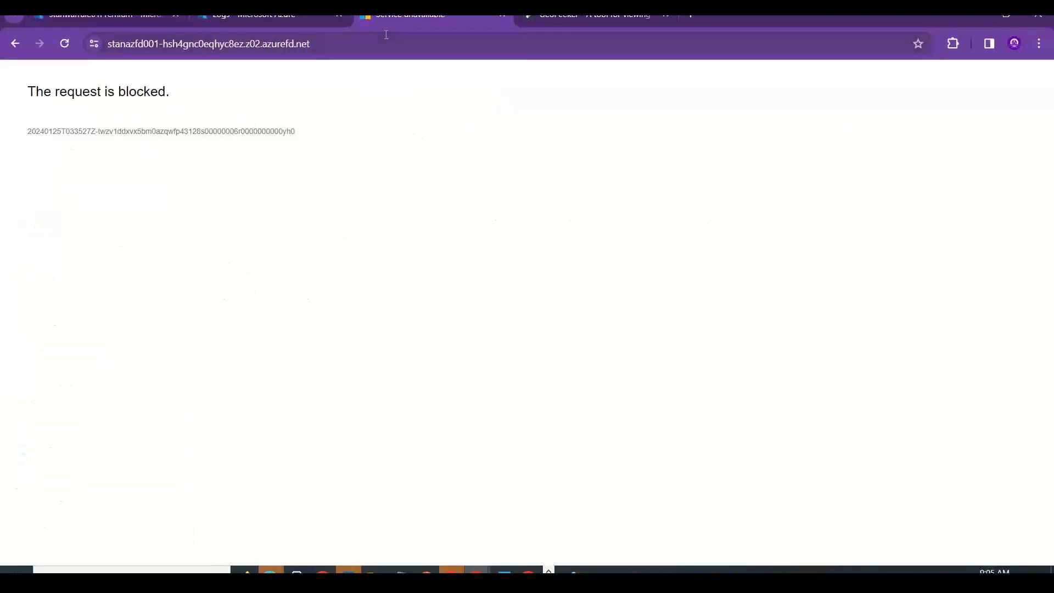
{"action": "key", "text": "F5"}
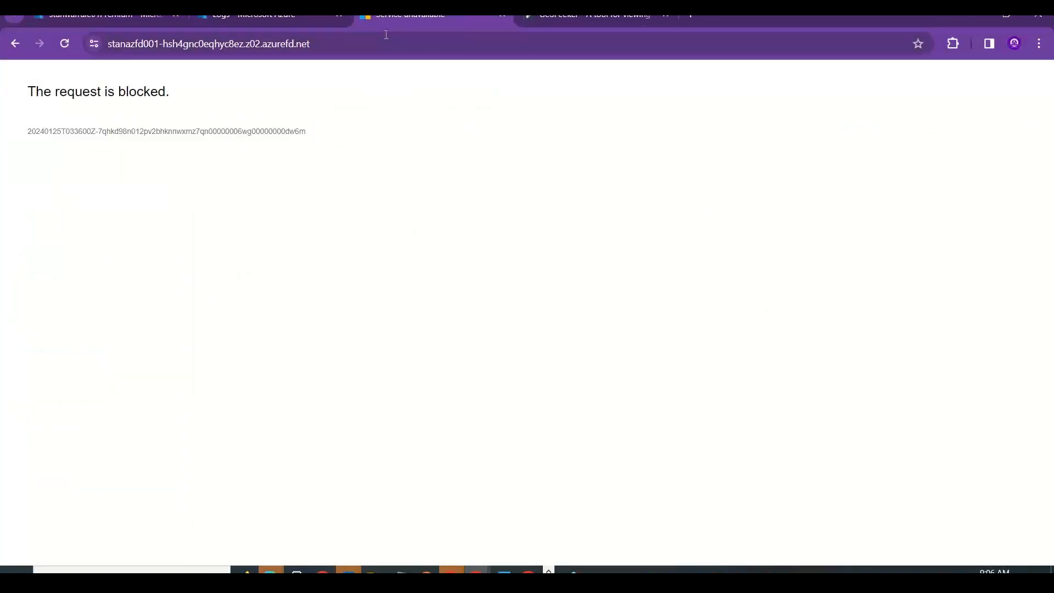
{"action": "left_click", "coordinate": [60, 45]}
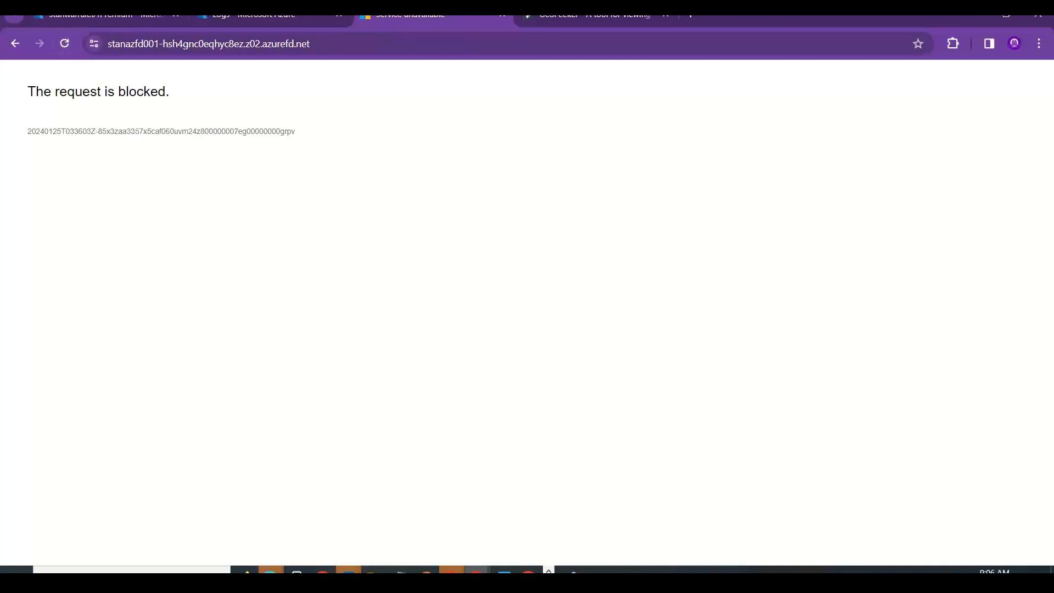
Rerun the AzureDiagnostics query for the last hour in the workspace logs and enlarge the results area.
{"action": "left_click", "coordinate": [110, 17]}
{"action": "left_click", "coordinate": [270, 18]}
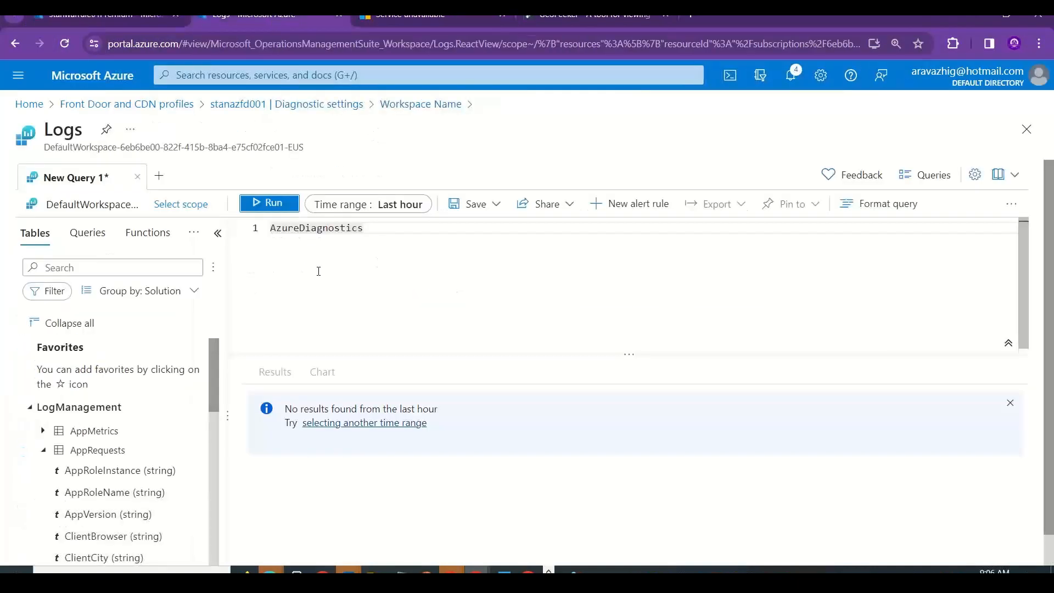
{"action": "left_click", "coordinate": [276, 203]}
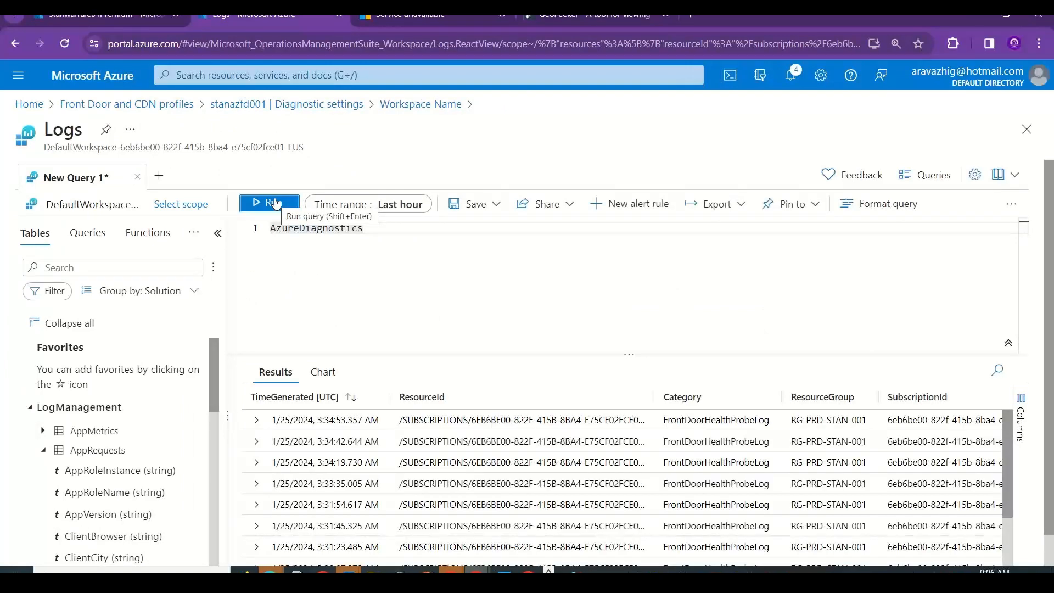
{"action": "scroll", "coordinate": [1049, 330], "scroll_direction": "down", "scroll_amount": 2}
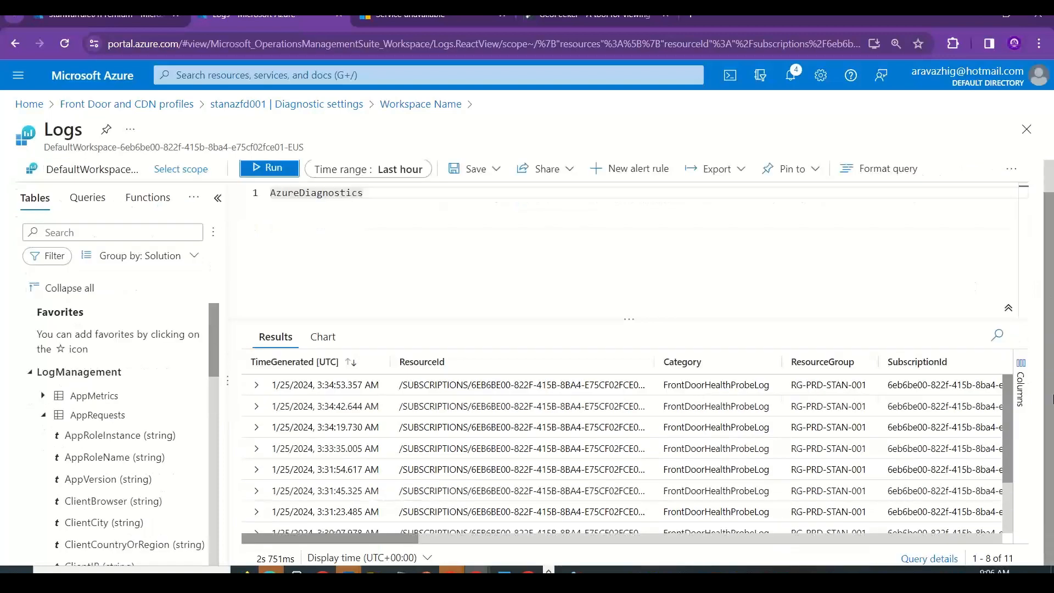
{"action": "left_click_drag", "start_coordinate": [780, 317], "coordinate": [777, 230]}
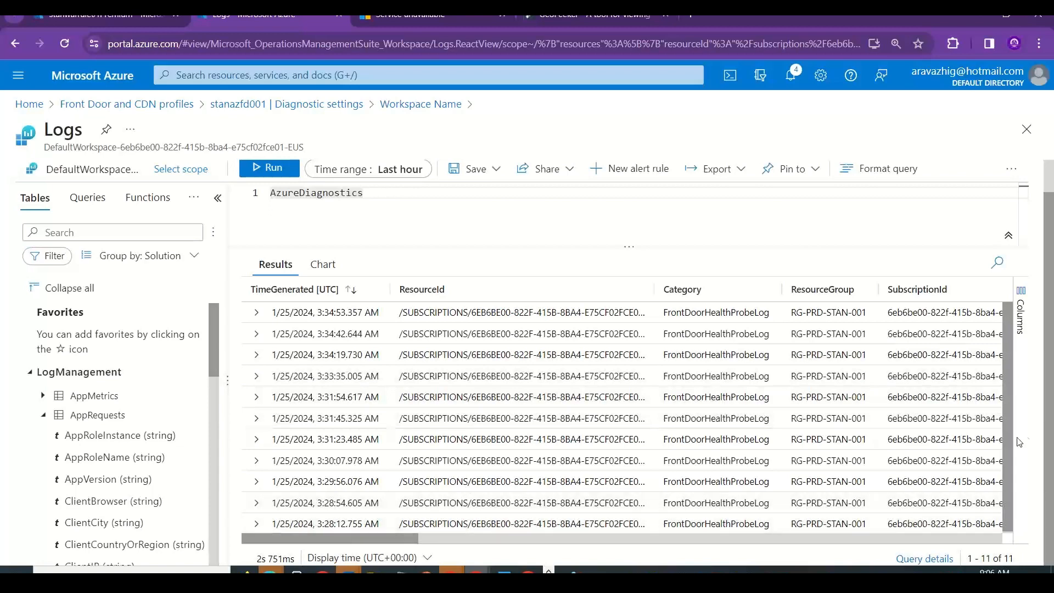
Expand the oldest FrontDoorHealthProbeLog record and examine its details down to the origin IP.
{"action": "left_click", "coordinate": [256, 526]}
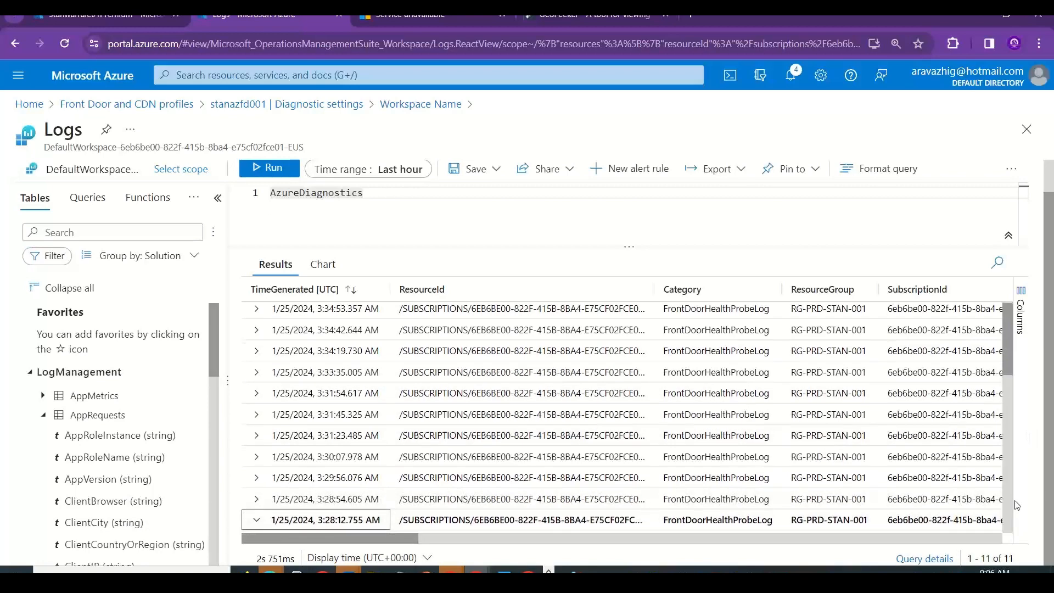
{"action": "scroll", "coordinate": [491, 483], "scroll_direction": "down", "scroll_amount": 5}
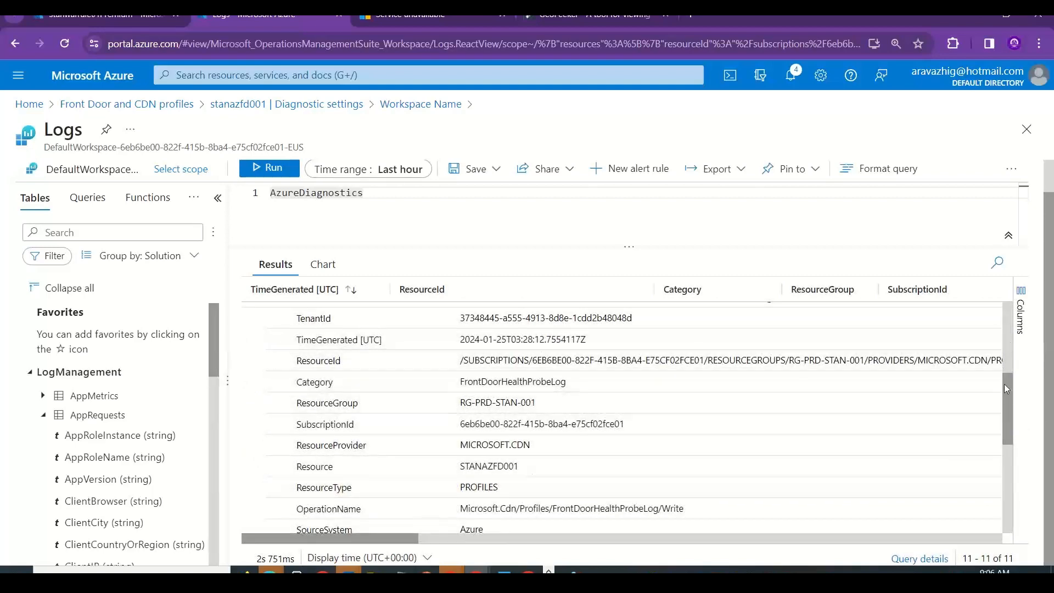
{"action": "left_click_drag", "start_coordinate": [1006, 388], "coordinate": [1023, 500]}
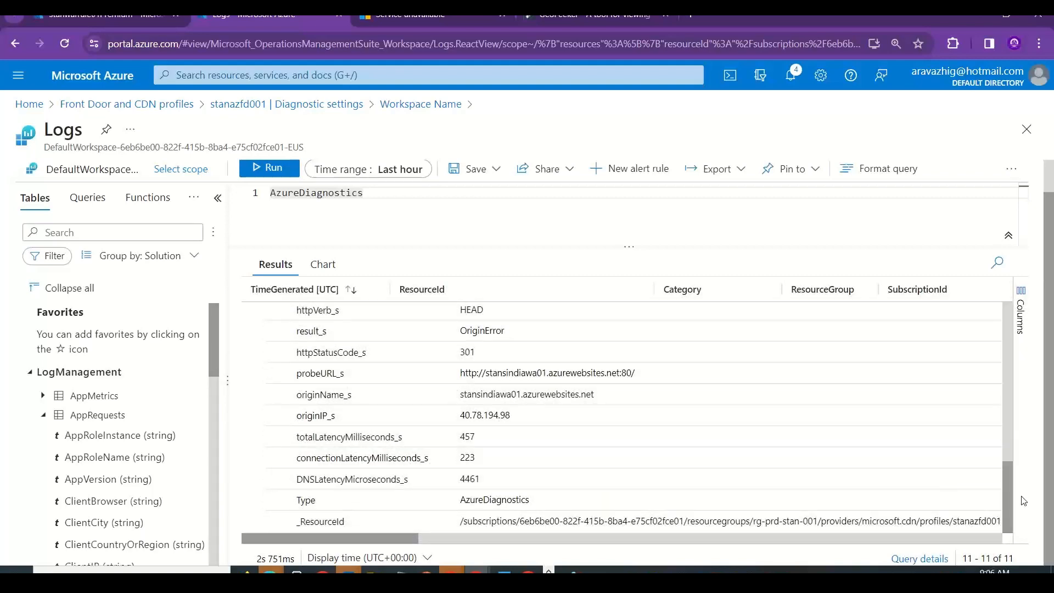
{"action": "left_click_drag", "start_coordinate": [524, 415], "coordinate": [444, 418]}
Check the open Remote Desktop Connection session, and return to the log results.
{"action": "left_click", "coordinate": [548, 580]}
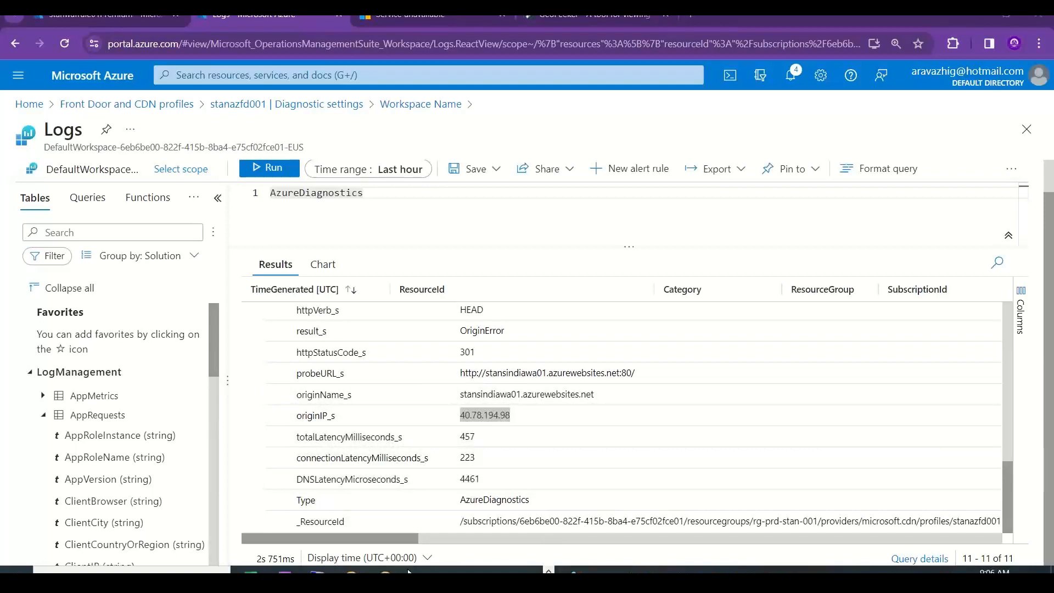
{"action": "mouse_move", "coordinate": [317, 570]}
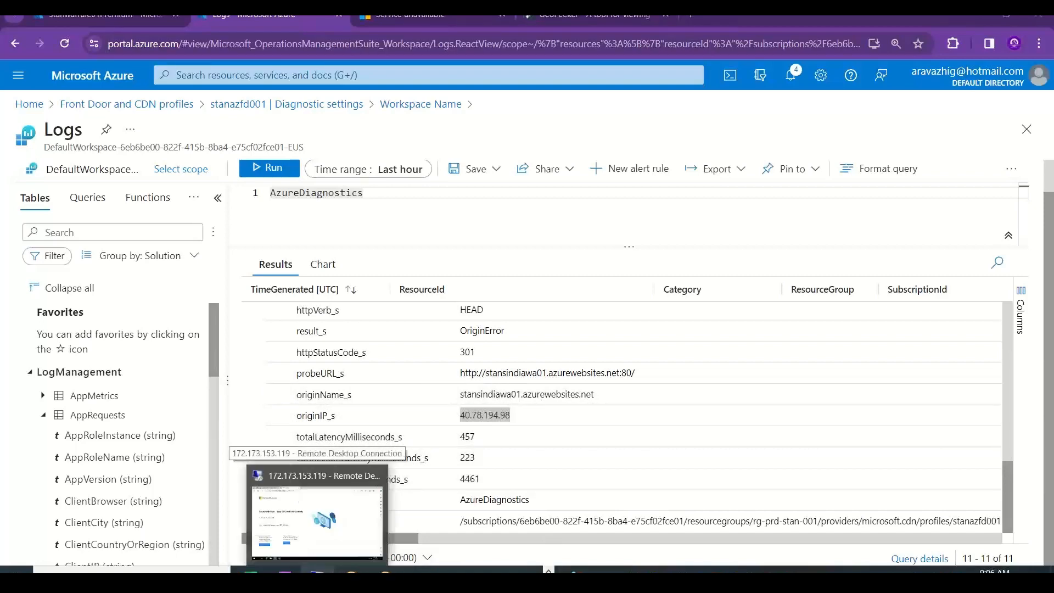
{"action": "left_click", "coordinate": [317, 519]}
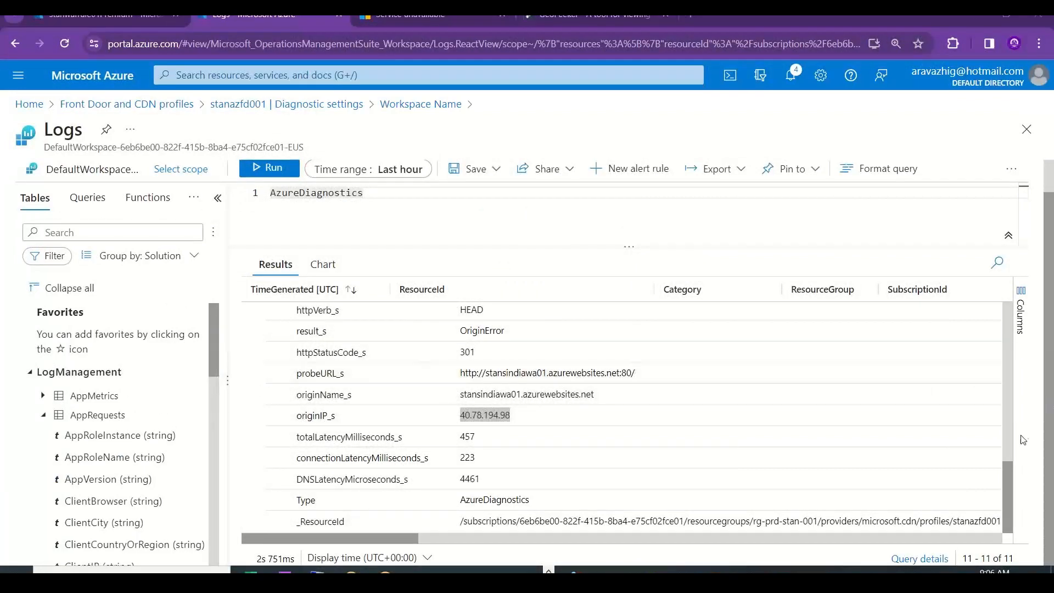
Expand the FrontDoorHealthProbeLog records from 3:28:54, 3:29:56 and 3:33:35 AM in the query results and examine their details.
{"action": "scroll", "coordinate": [1006, 493], "scroll_direction": "up", "scroll_amount": 10}
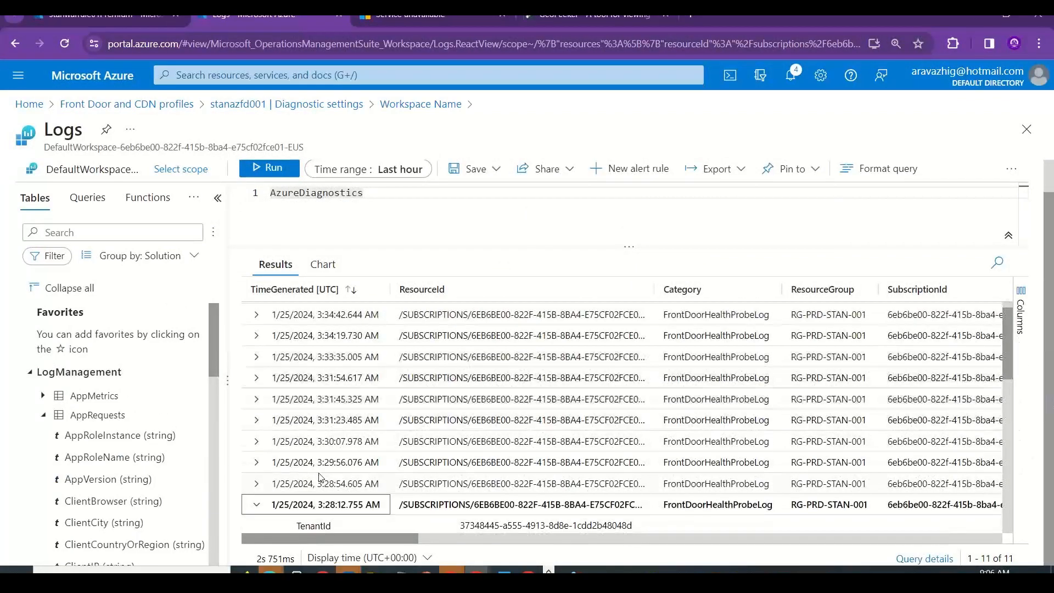
{"action": "left_click", "coordinate": [270, 481]}
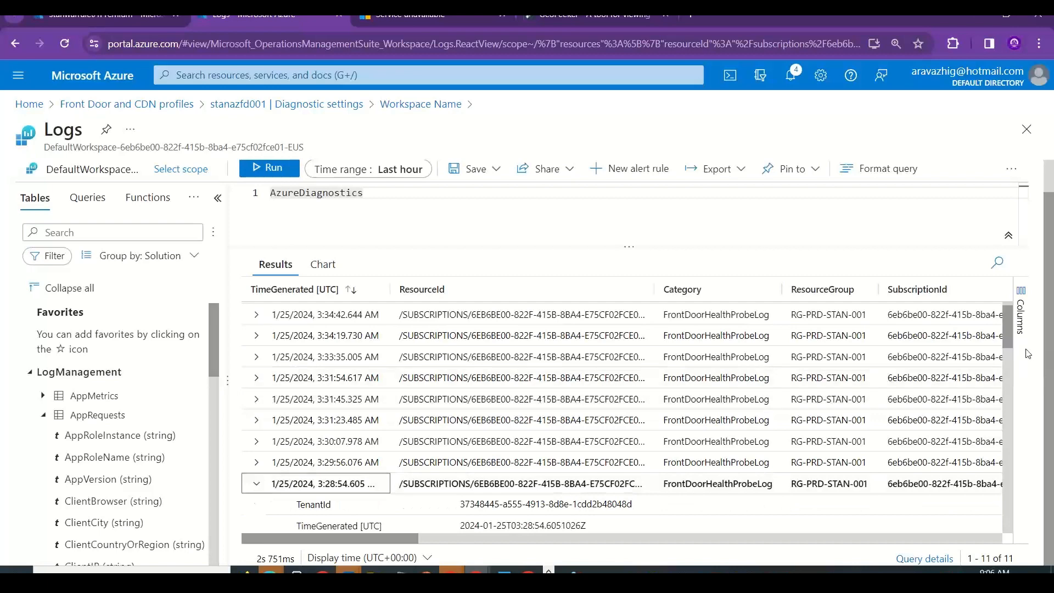
{"action": "mouse_move", "coordinate": [1007, 335]}
{"action": "left_mouse_down"}
{"action": "mouse_move", "coordinate": [1017, 439]}
{"action": "mouse_move", "coordinate": [1023, 334]}
{"action": "left_mouse_up"}
{"action": "left_click", "coordinate": [257, 428]}
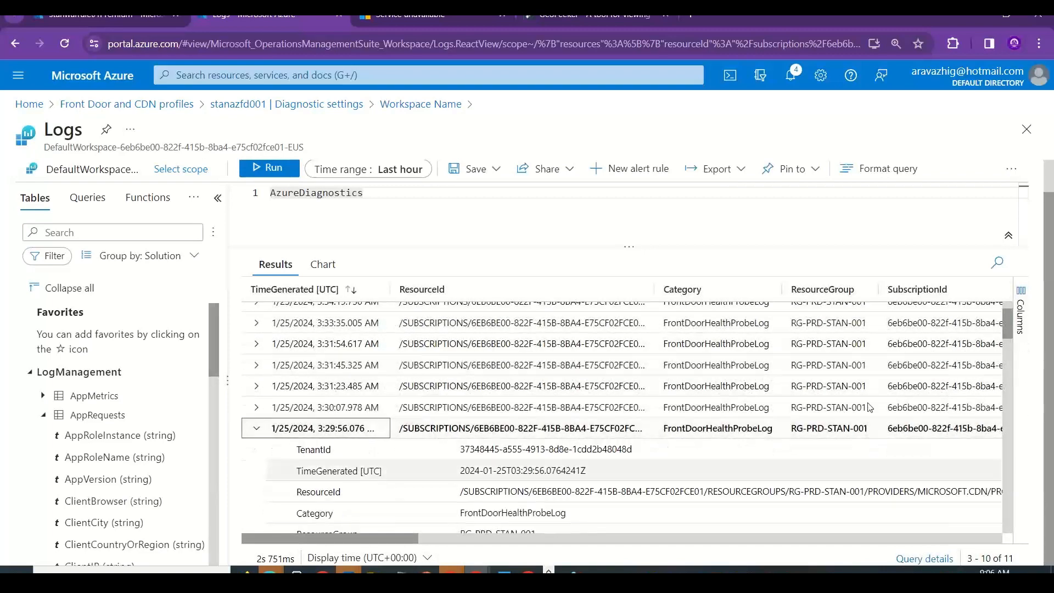
{"action": "left_click_drag", "start_coordinate": [1010, 334], "coordinate": [1011, 376]}
{"action": "scroll", "coordinate": [547, 386], "scroll_direction": "up", "scroll_amount": 10}
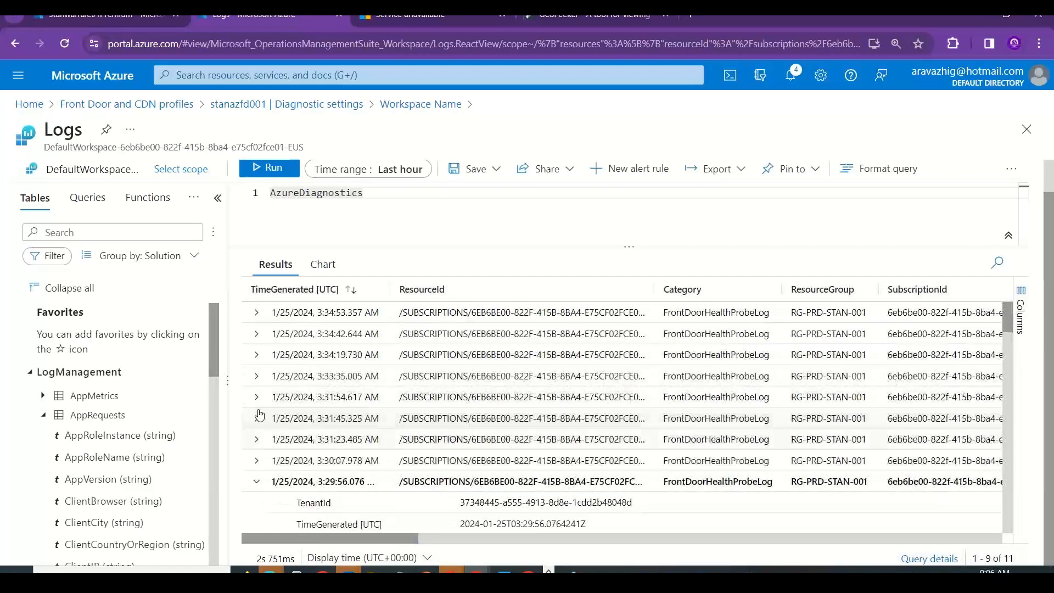
{"action": "left_click", "coordinate": [256, 376]}
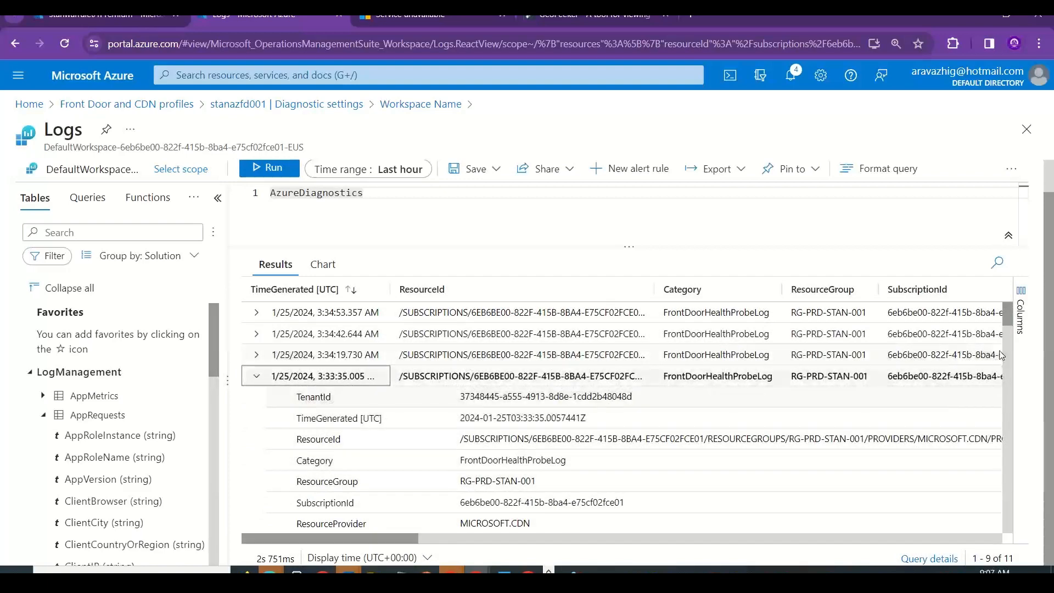
{"action": "mouse_move", "coordinate": [1011, 325]}
{"action": "left_mouse_down"}
{"action": "mouse_move", "coordinate": [1009, 365]}
{"action": "mouse_move", "coordinate": [1012, 320]}
{"action": "left_mouse_up"}
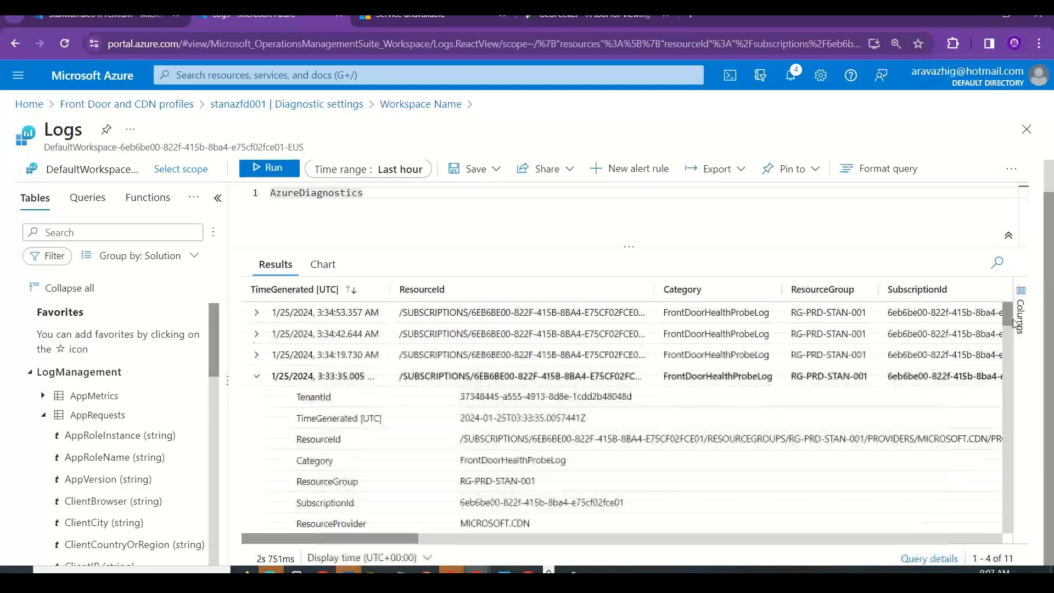
Examine the details of the health probe records from 3:34:53, 3:34:42, 3:34:19 and 3:31:54 AM, collapsing the newest one after viewing.
{"action": "left_click", "coordinate": [256, 312]}
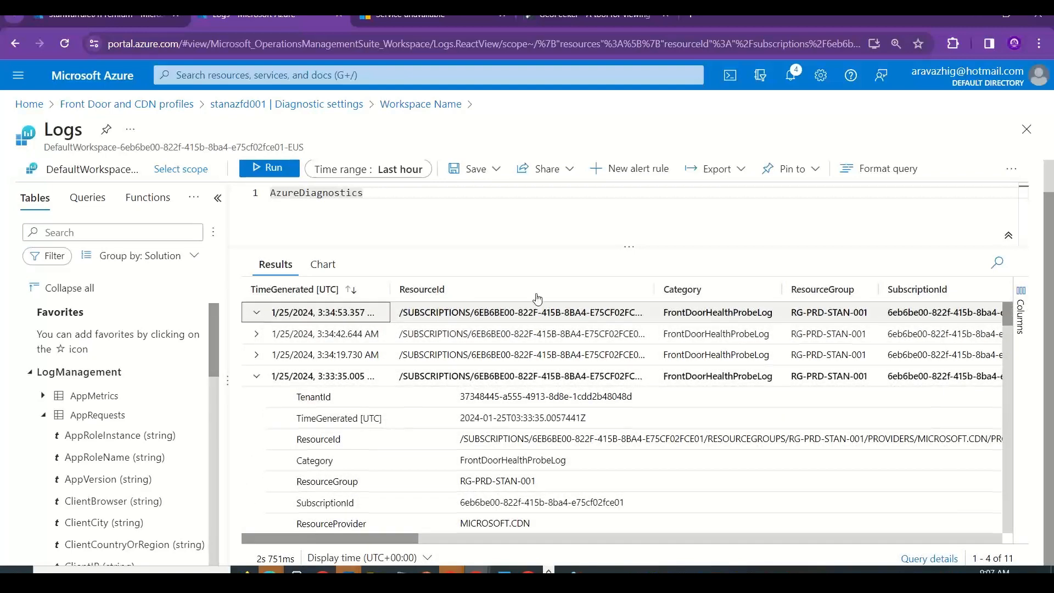
{"action": "left_click_drag", "start_coordinate": [1013, 317], "coordinate": [1014, 284]}
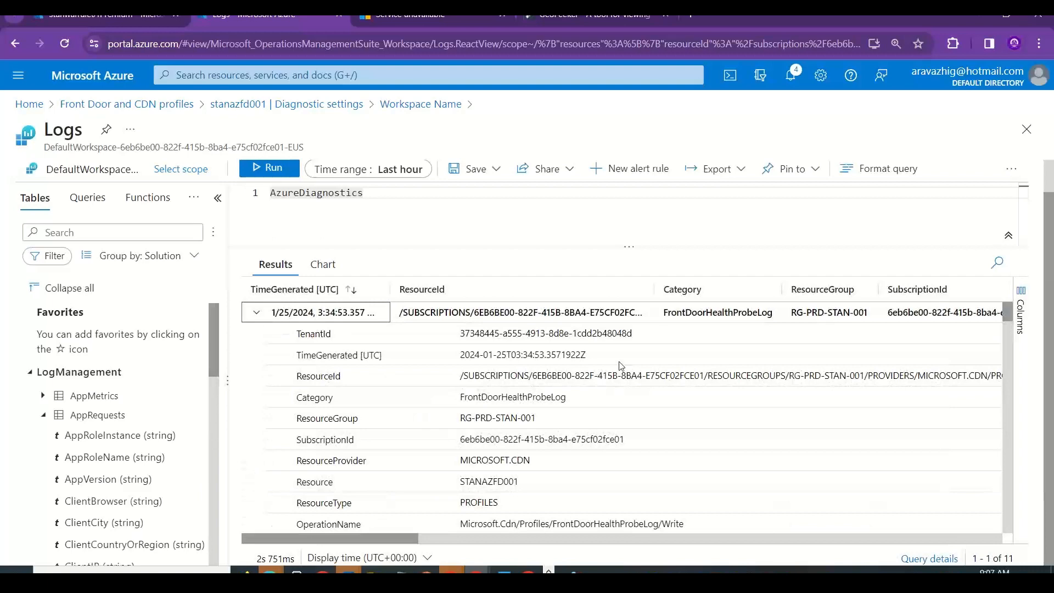
{"action": "left_click", "coordinate": [256, 312]}
{"action": "left_click", "coordinate": [257, 335]}
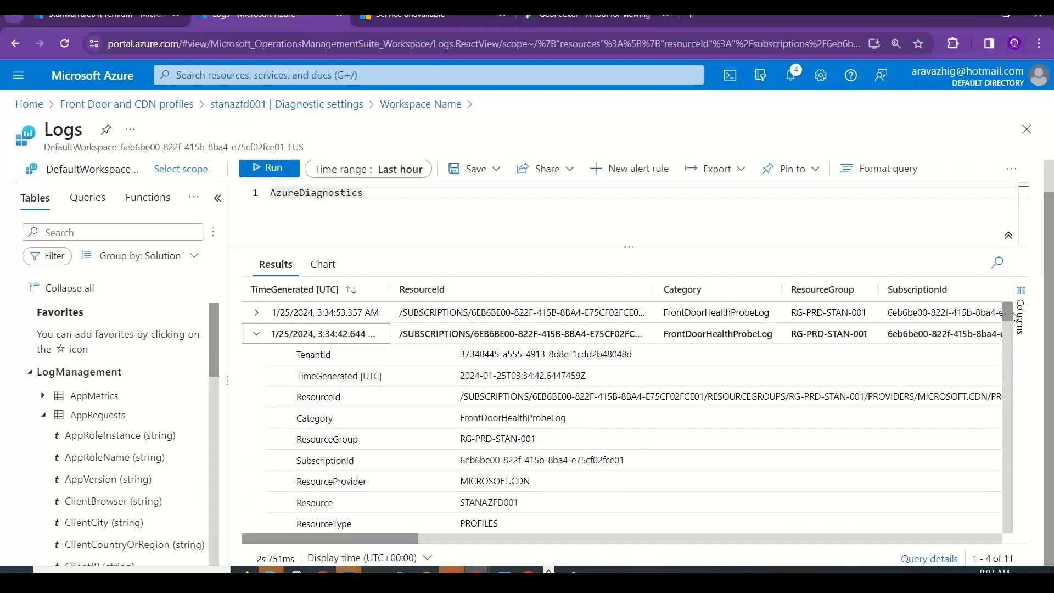
{"action": "left_click_drag", "start_coordinate": [1013, 316], "coordinate": [958, 362]}
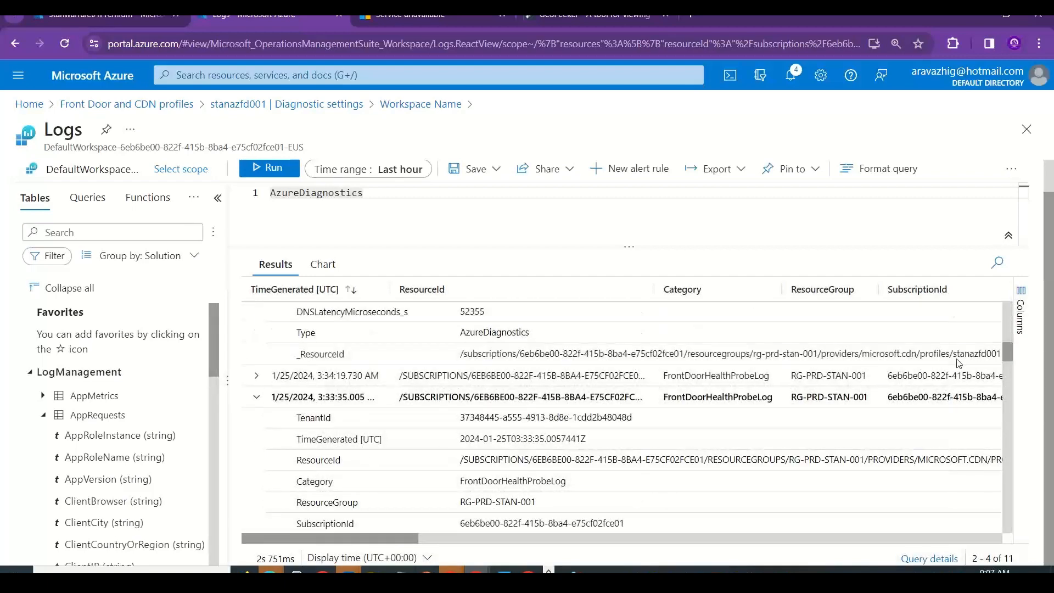
{"action": "left_click", "coordinate": [250, 376]}
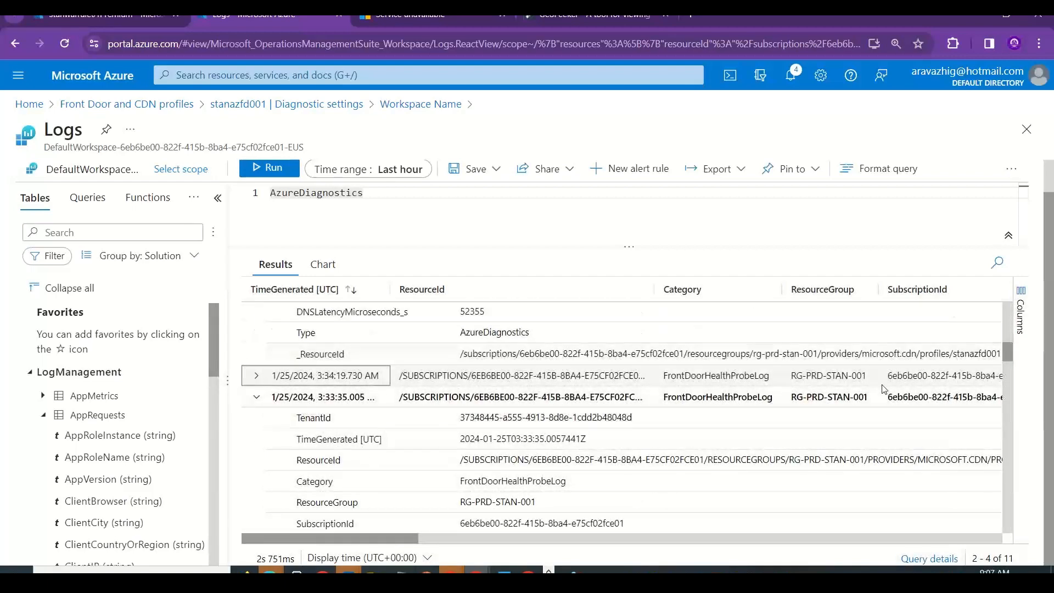
{"action": "left_click", "coordinate": [256, 376]}
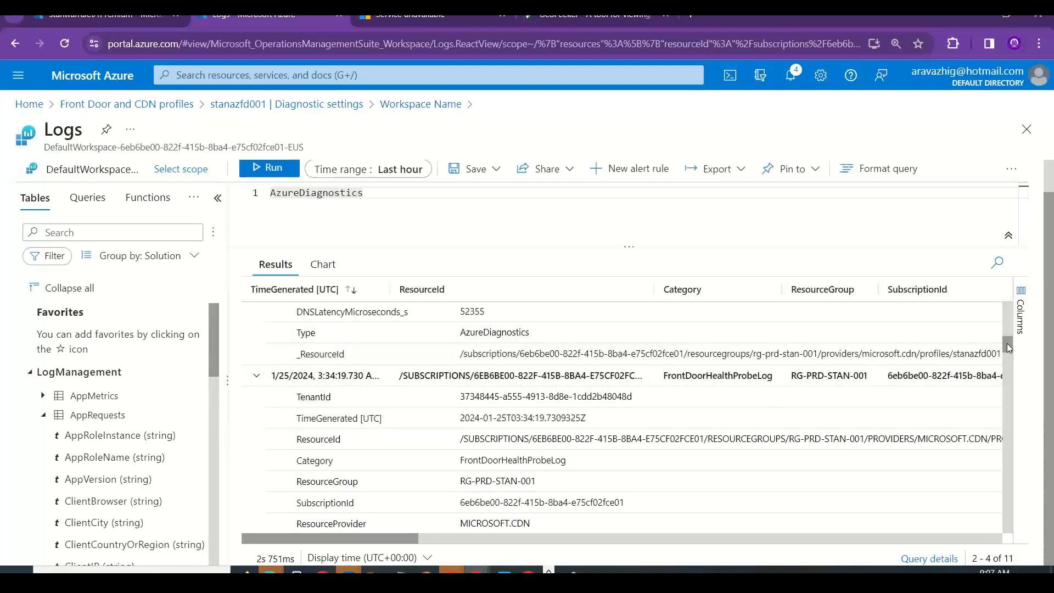
{"action": "left_click_drag", "start_coordinate": [1006, 344], "coordinate": [1010, 420]}
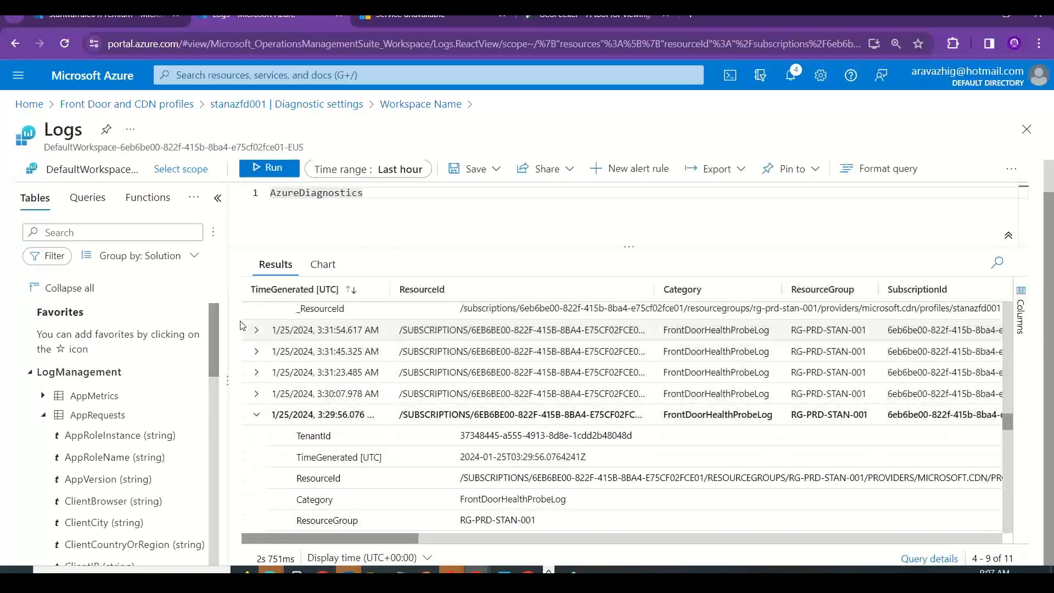
{"action": "left_click", "coordinate": [257, 330]}
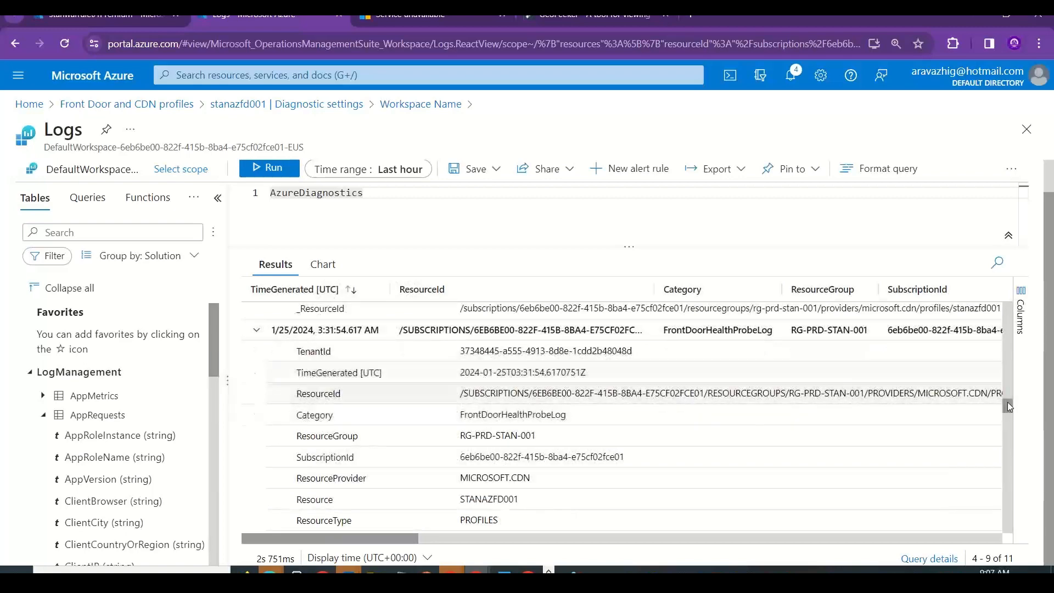
{"action": "mouse_move", "coordinate": [1004, 409]}
{"action": "left_mouse_down"}
{"action": "mouse_move", "coordinate": [1005, 421]}
{"action": "mouse_move", "coordinate": [1009, 389]}
{"action": "mouse_move", "coordinate": [1009, 403]}
{"action": "left_mouse_up"}
Reload the stanazfd001 endpoint page to test access without custom WAF rules.
{"action": "left_click", "coordinate": [437, 16]}
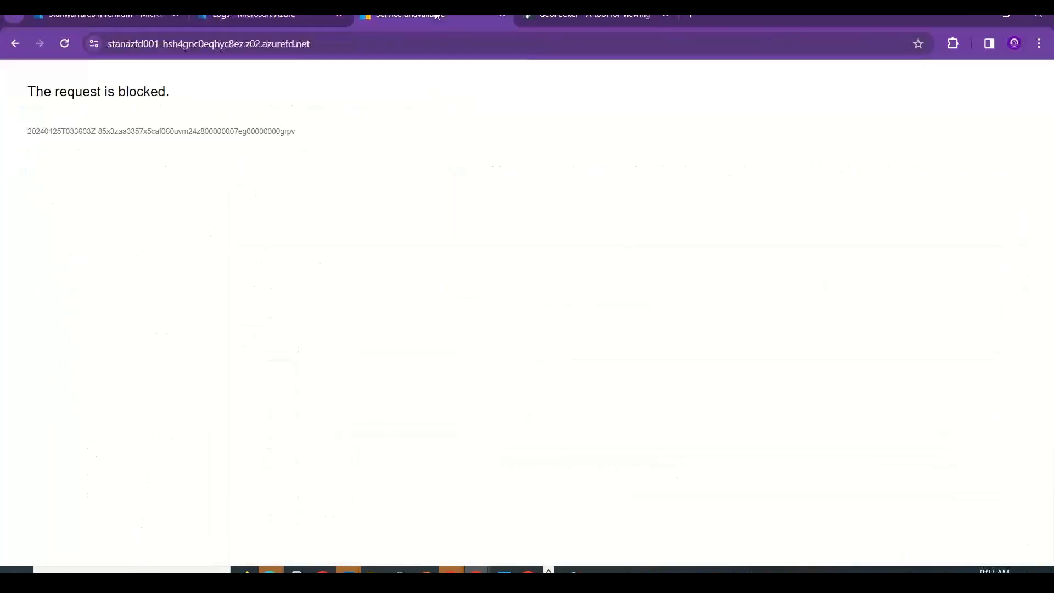
{"action": "left_click", "coordinate": [376, 48]}
{"action": "key", "text": "Return"}
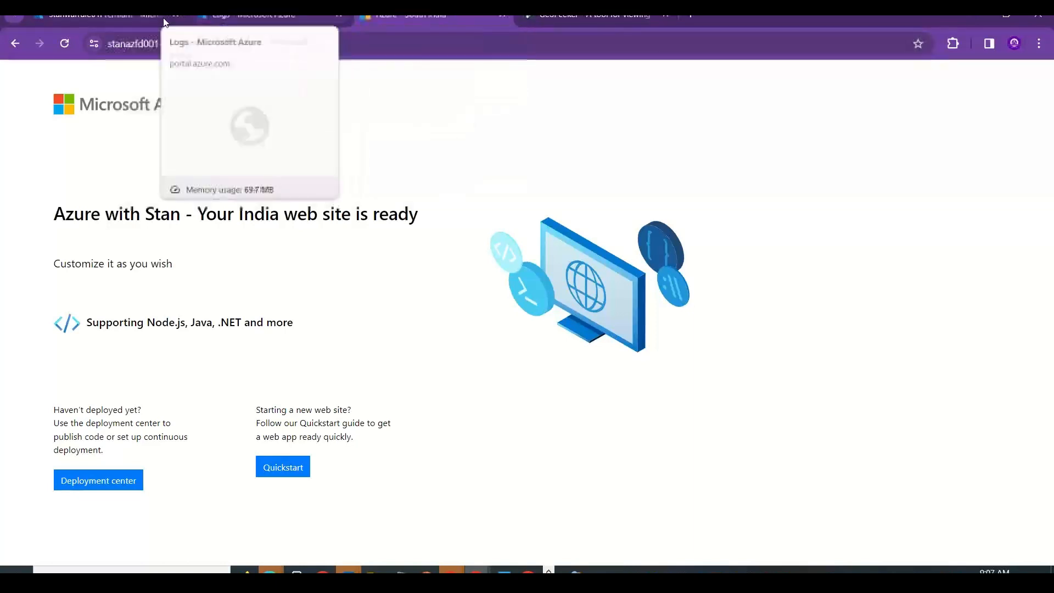
Leave the WAF policy's custom rules for the portal home page and open the stanazfd001 profile from Front Door and CDN profiles.
{"action": "left_click", "coordinate": [125, 21]}
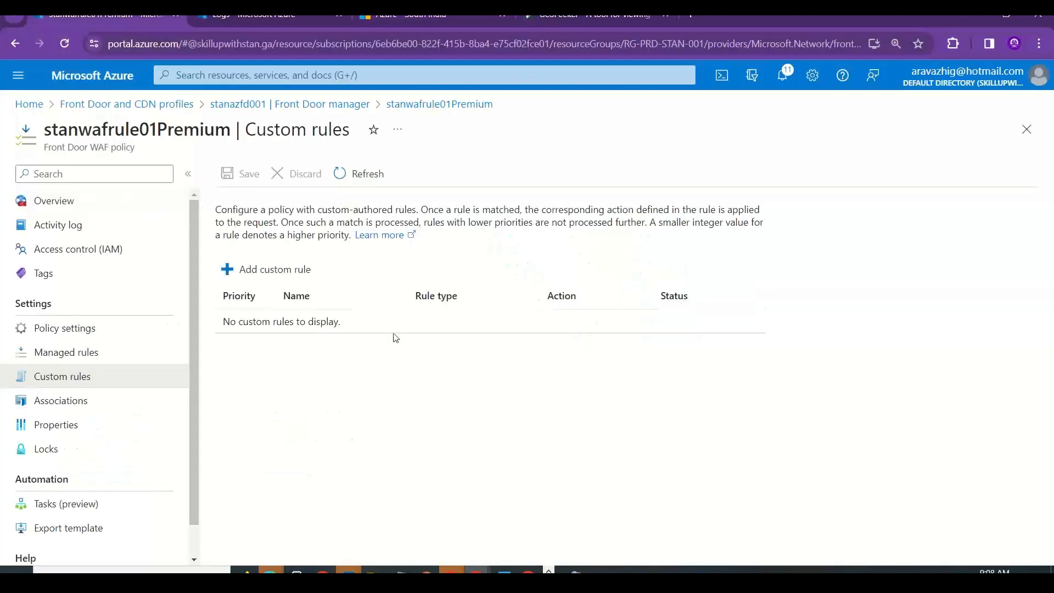
{"action": "left_click", "coordinate": [330, 108]}
{"action": "left_click", "coordinate": [176, 106]}
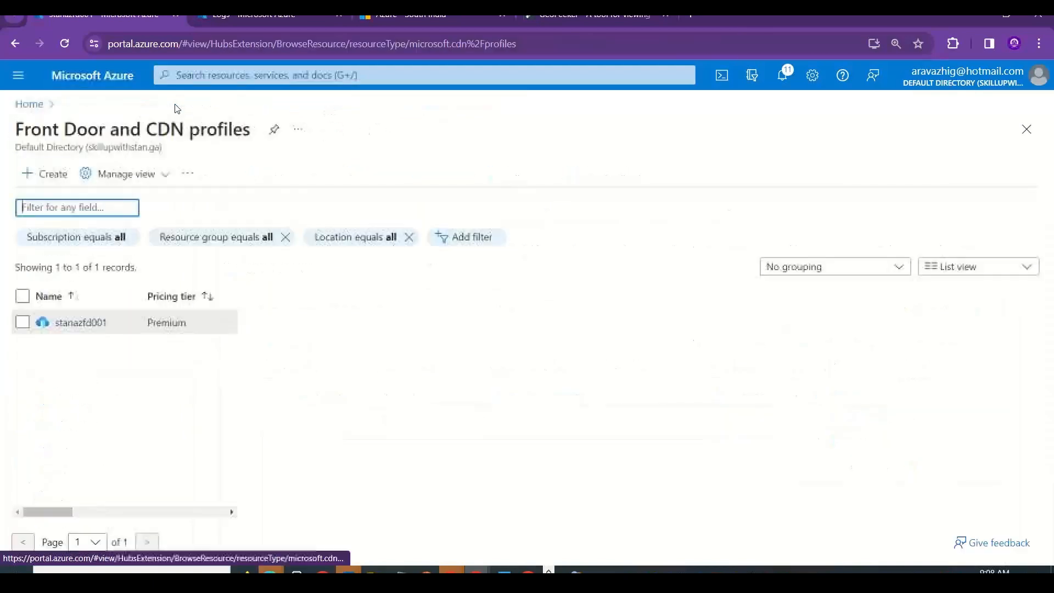
{"action": "left_click", "coordinate": [32, 107]}
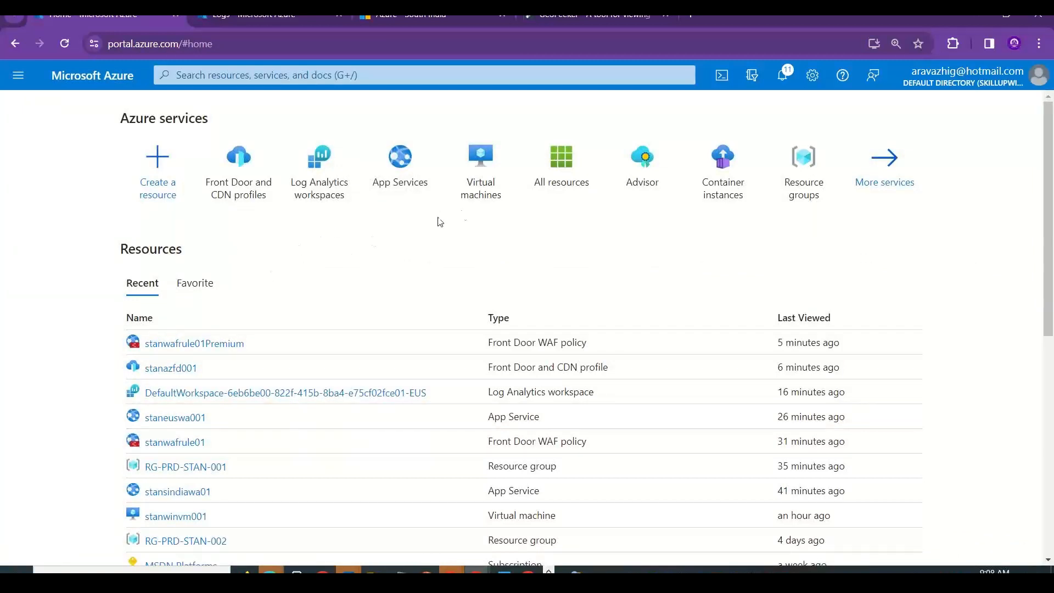
{"action": "left_click", "coordinate": [239, 158]}
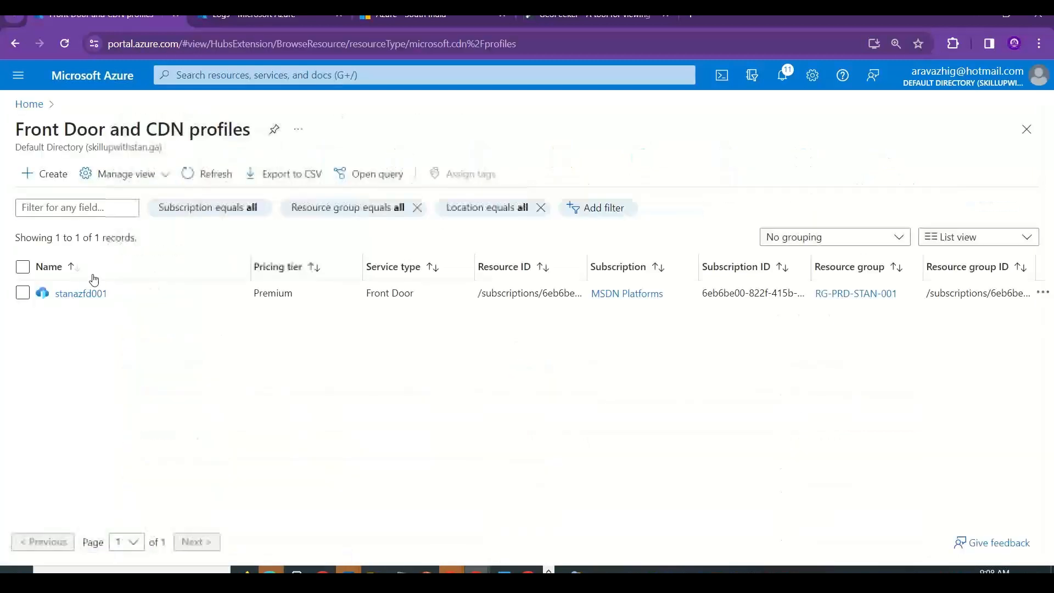
{"action": "left_click", "coordinate": [37, 295]}
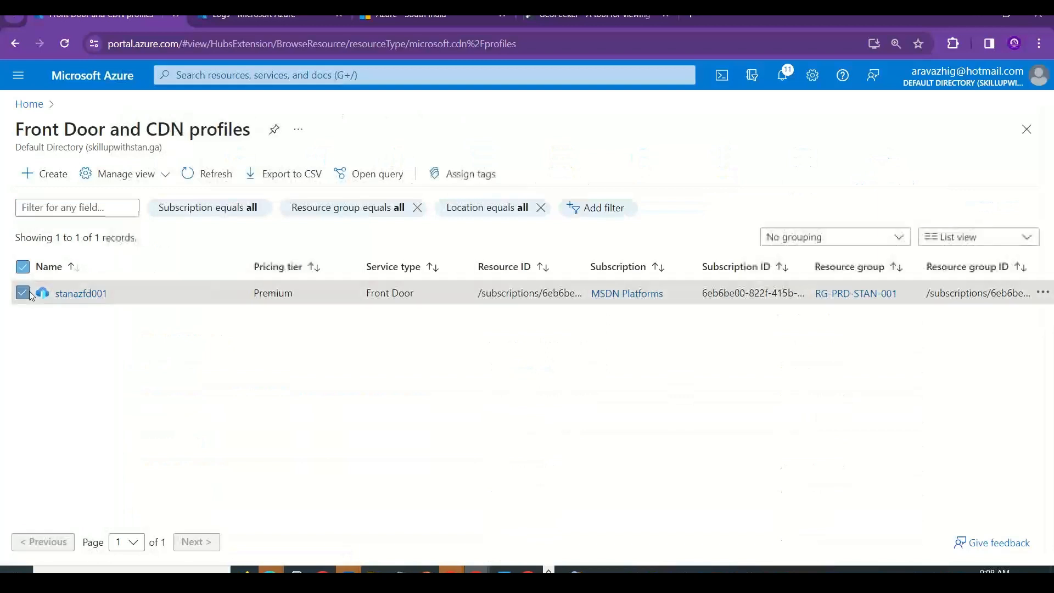
{"action": "left_click", "coordinate": [81, 295]}
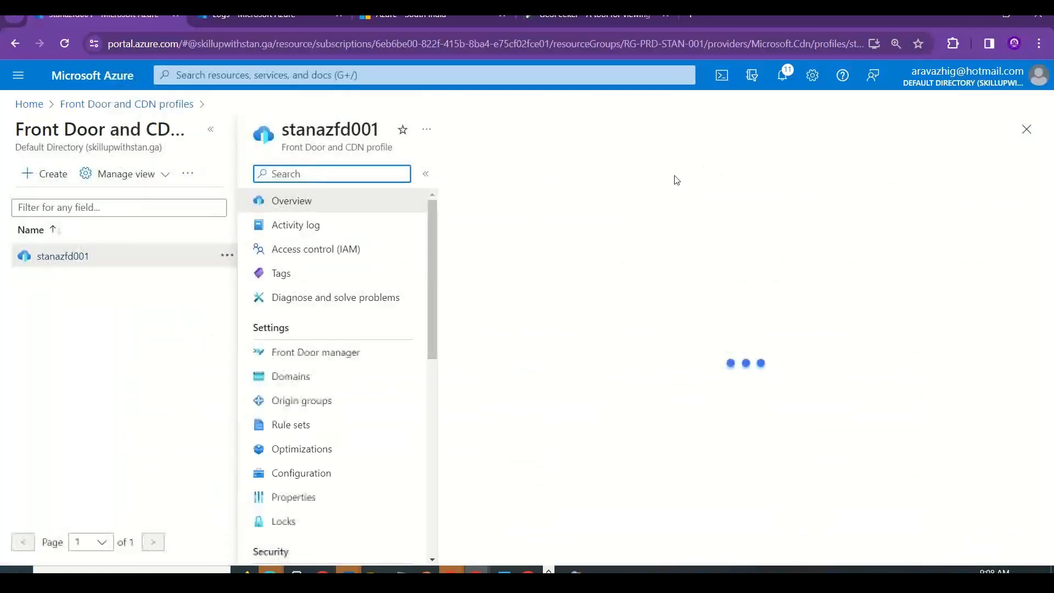
Delete the Azure Front Door profile stanazfd001 and return to the Front Door and CDN profiles list.
{"action": "left_click", "coordinate": [692, 174]}
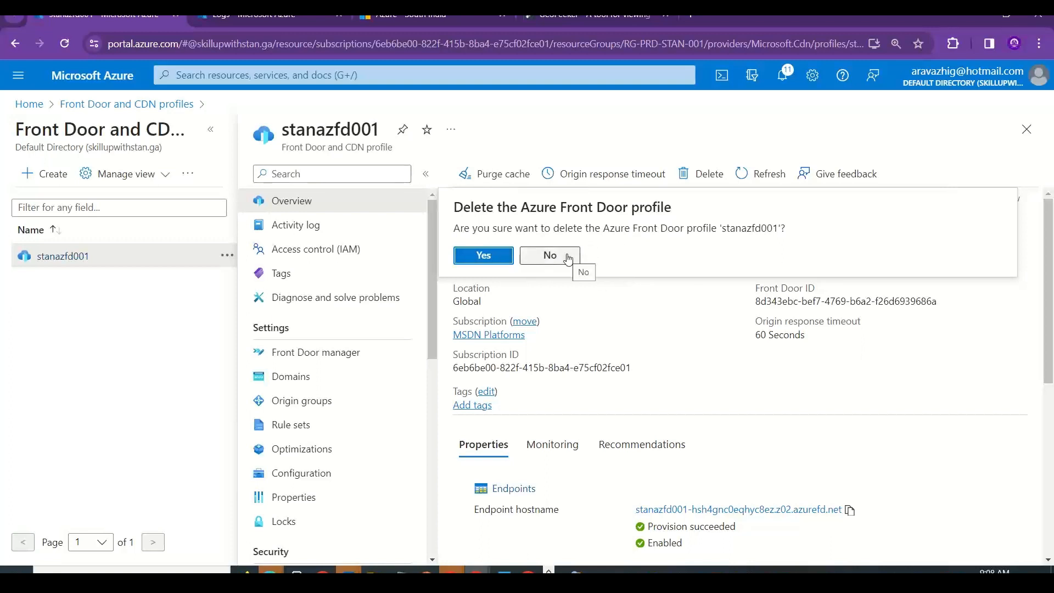
{"action": "left_click", "coordinate": [480, 256]}
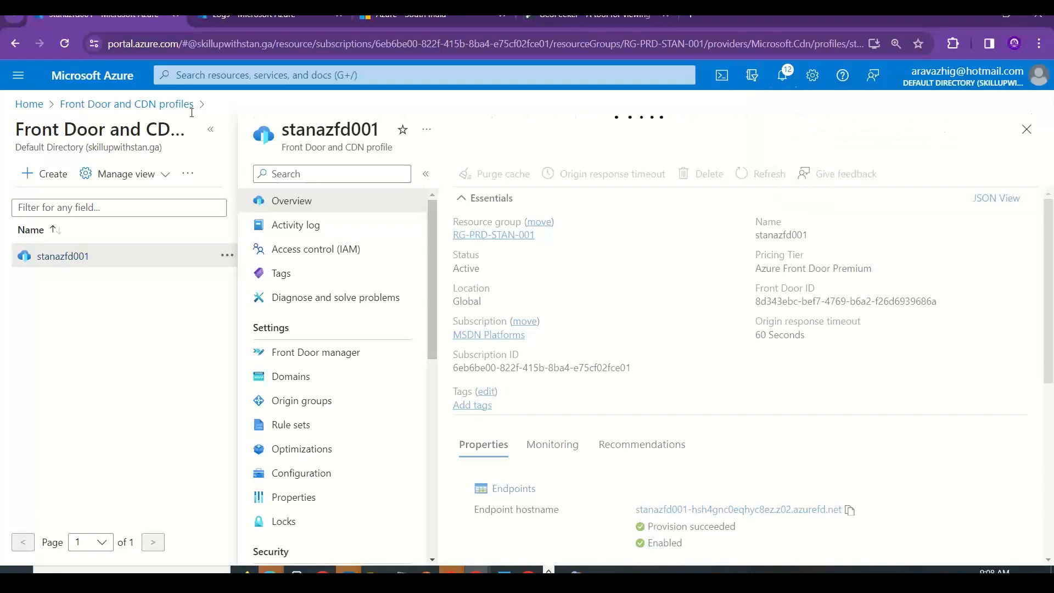
{"action": "left_click", "coordinate": [143, 109]}
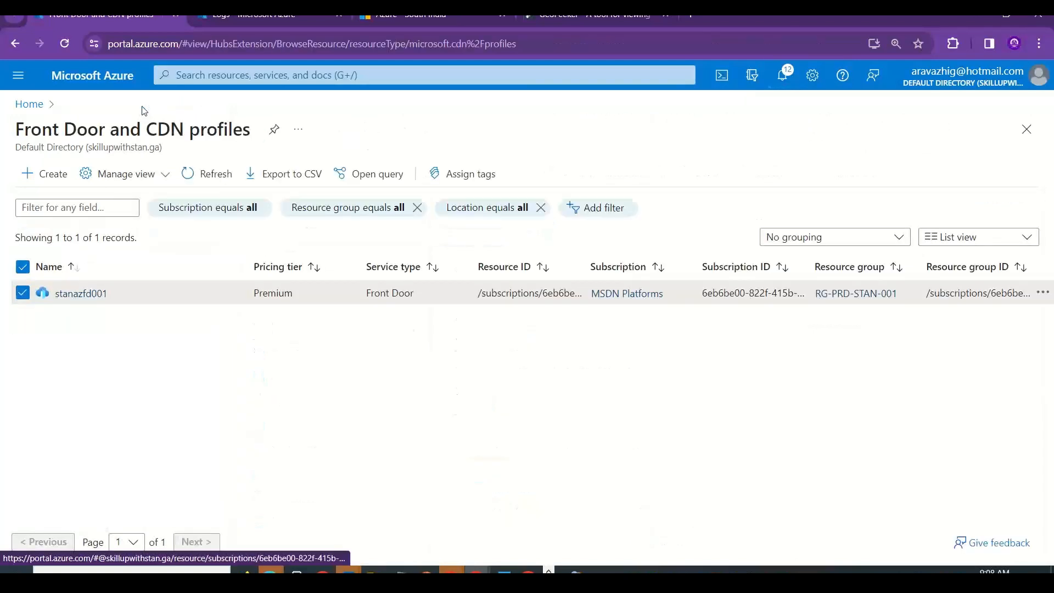